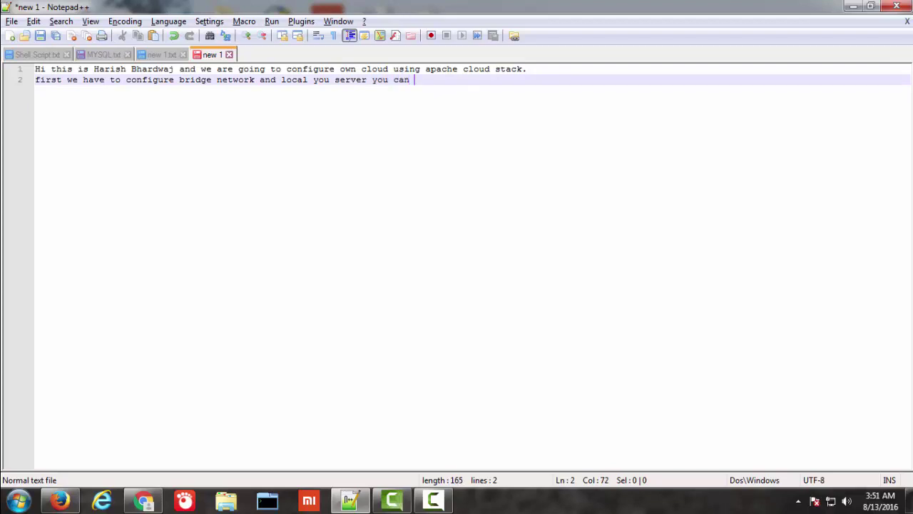
Step: Complete line 2 of the note so it reads 'can also use internet to use yum server'
text(alsop)
key(BackSpace)
text(use i)
key(BackSpace)
text(internet )
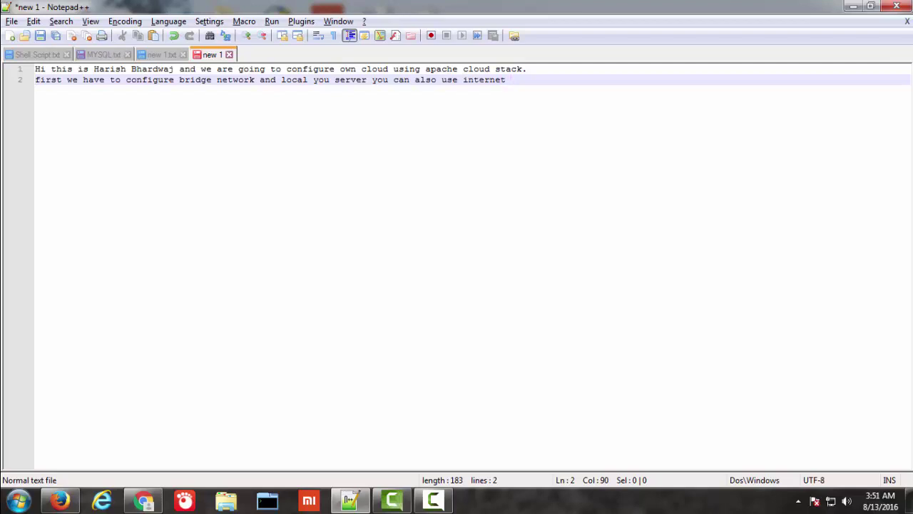
text(to use you)
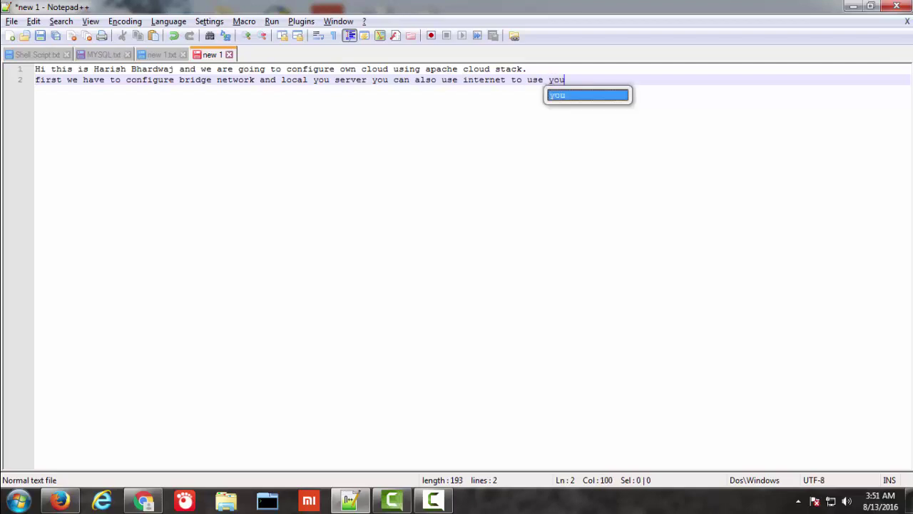
key(BackSpace)
text(u)
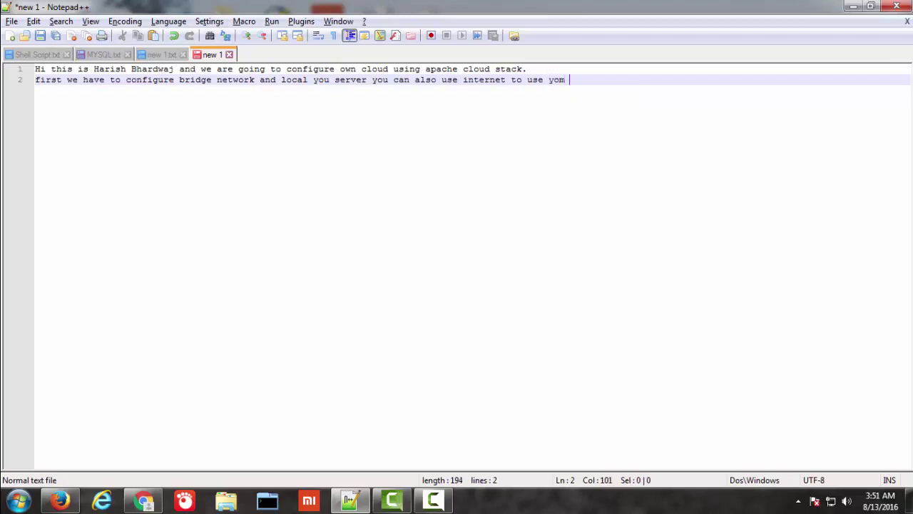
key(BackSpace)
key(BackSpace)
text(um server)
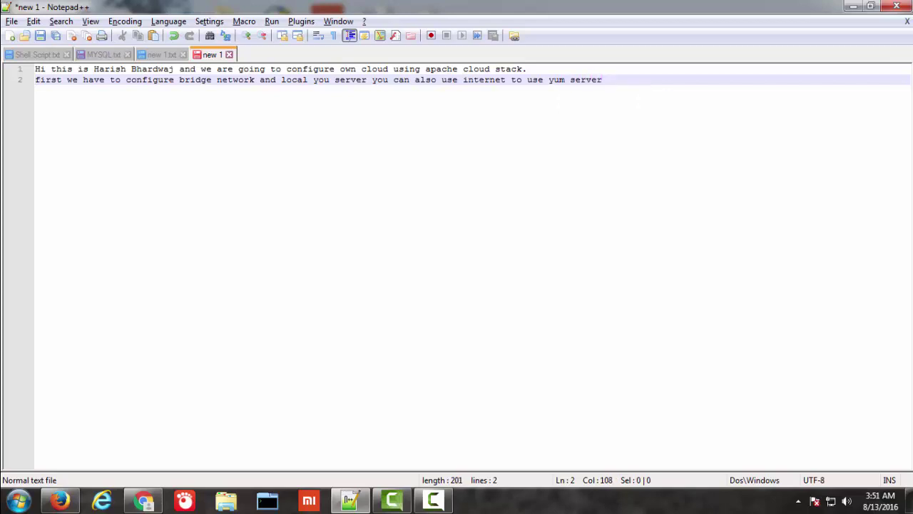
Step: Add a new note line 'so let go' followed by blank lines
key(Return)
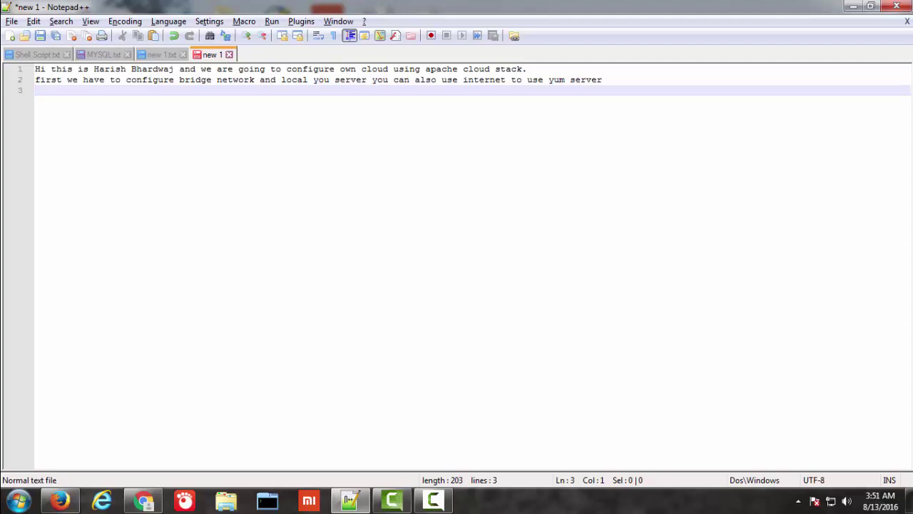
text(so )
text(led)
key(BackSpace)
text(t go)
key(Return)
key(Return)
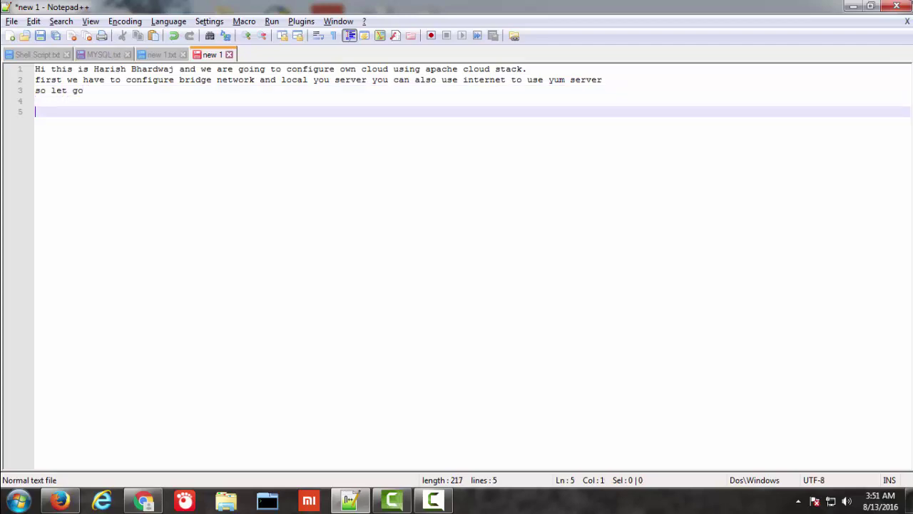
Step: Launch PuTTY, connect over SSH to 172.51.253.242 and accept the server's host key
click(853, 7)
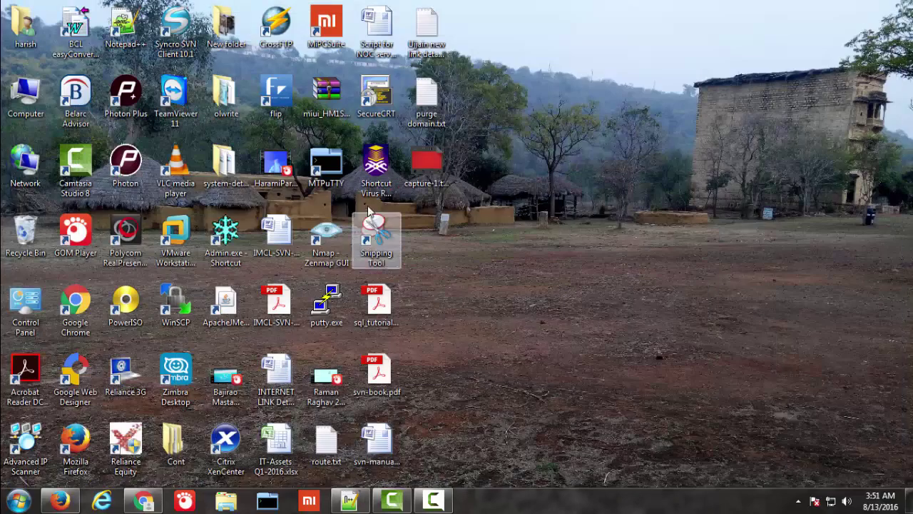
double_click(326, 303)
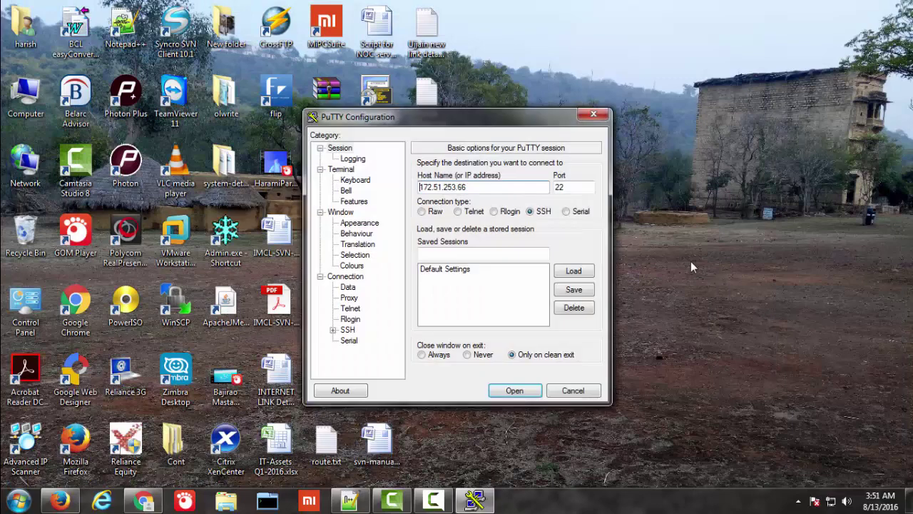
drag(482, 189, 351, 175)
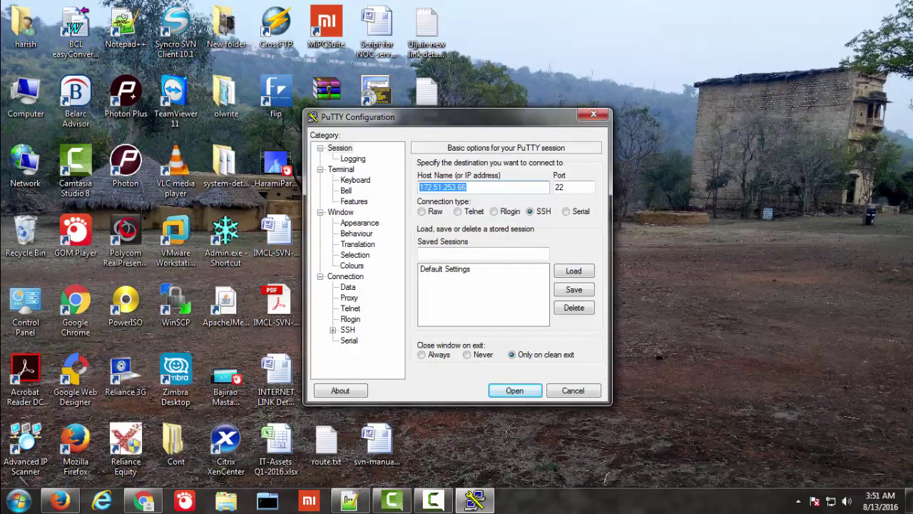
text(172.51.253.242)
key(Return)
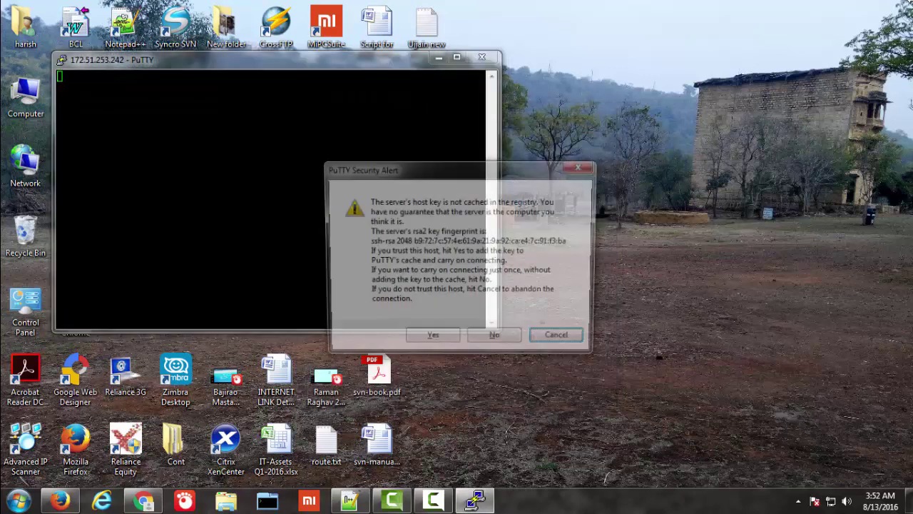
click(432, 341)
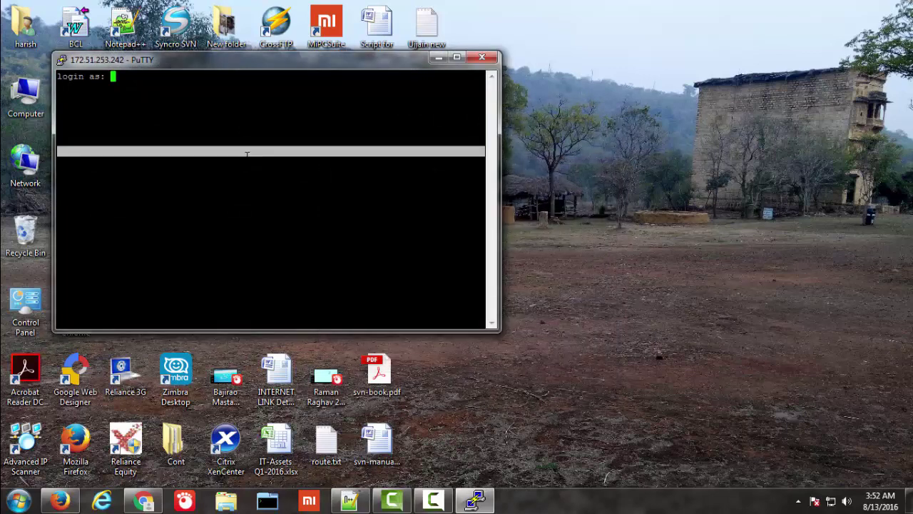
Step: Log in to the server as root with its password
drag(291, 66, 530, 78)
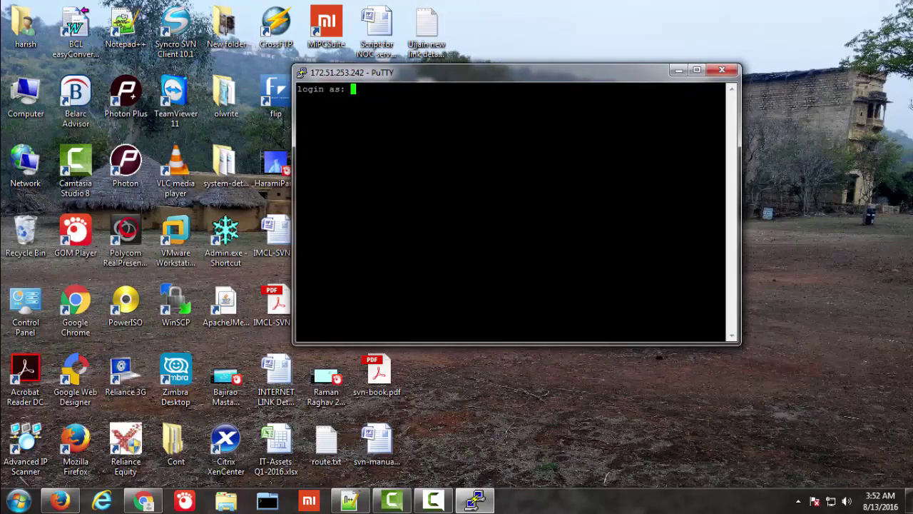
text(root)
key(Return)
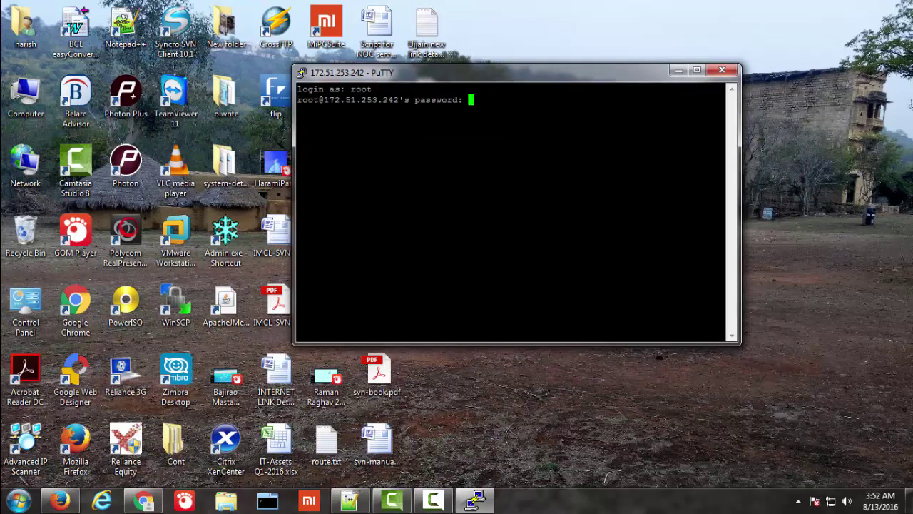
key(Return)
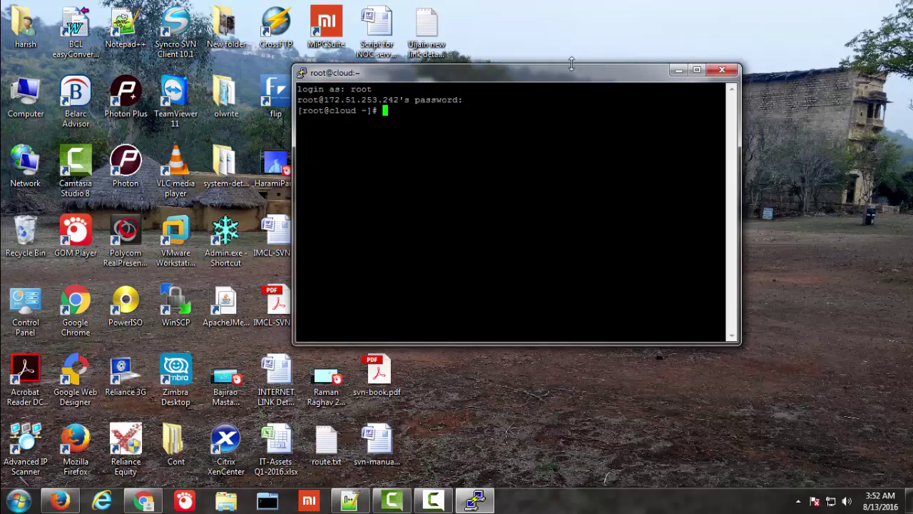
Step: Resize the PuTTY window taller and wider
drag(574, 64, 572, 41)
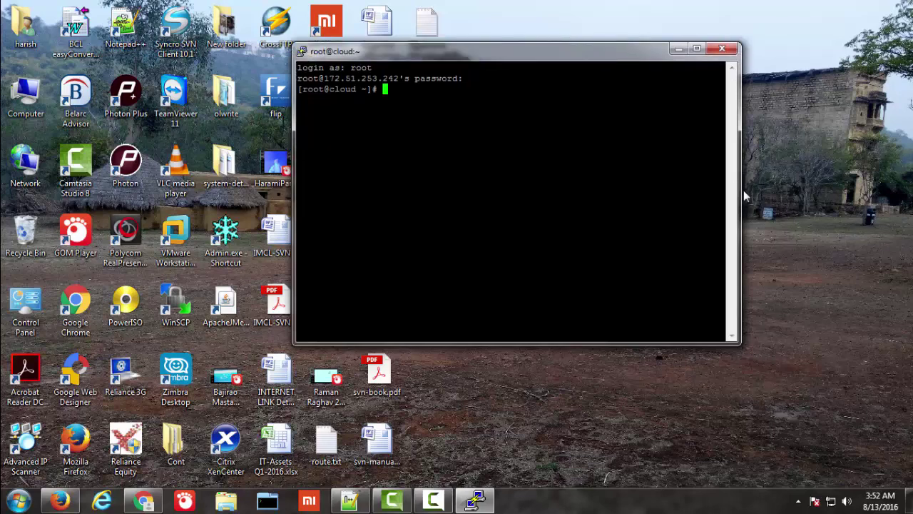
drag(744, 190, 839, 191)
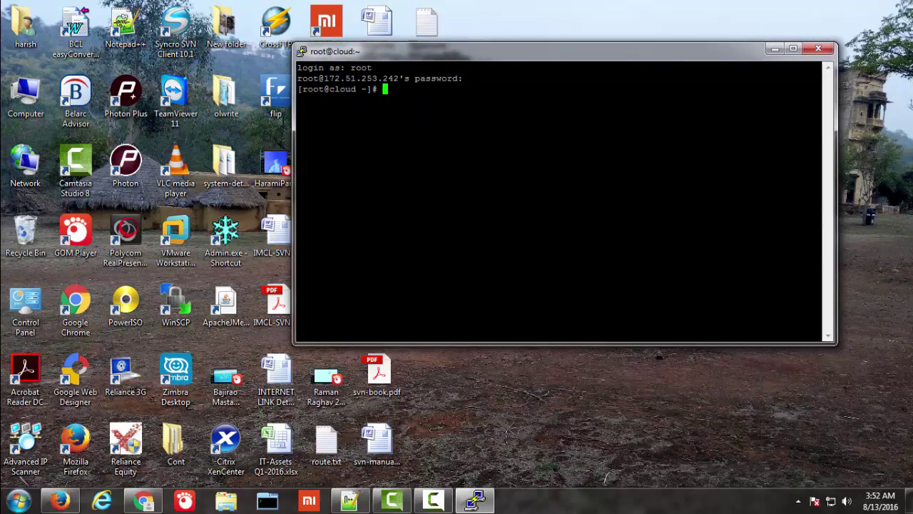
drag(293, 165, 205, 162)
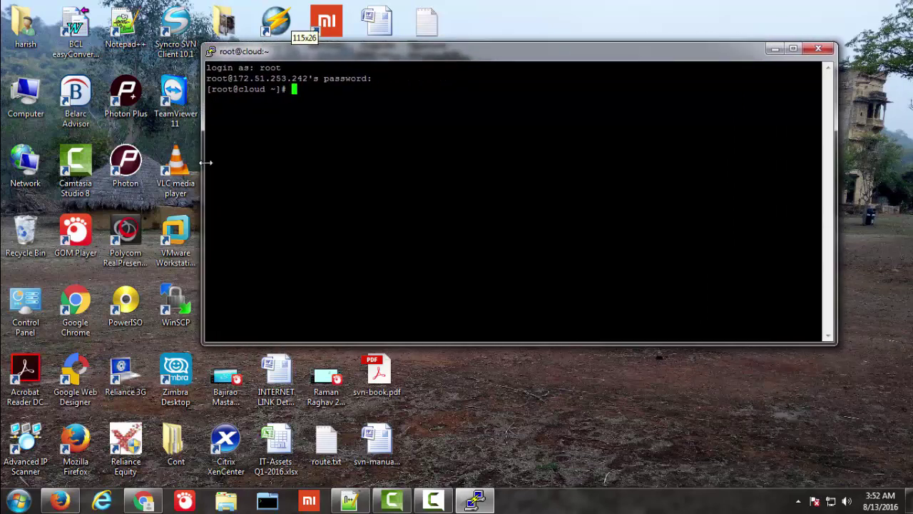
drag(539, 343, 539, 323)
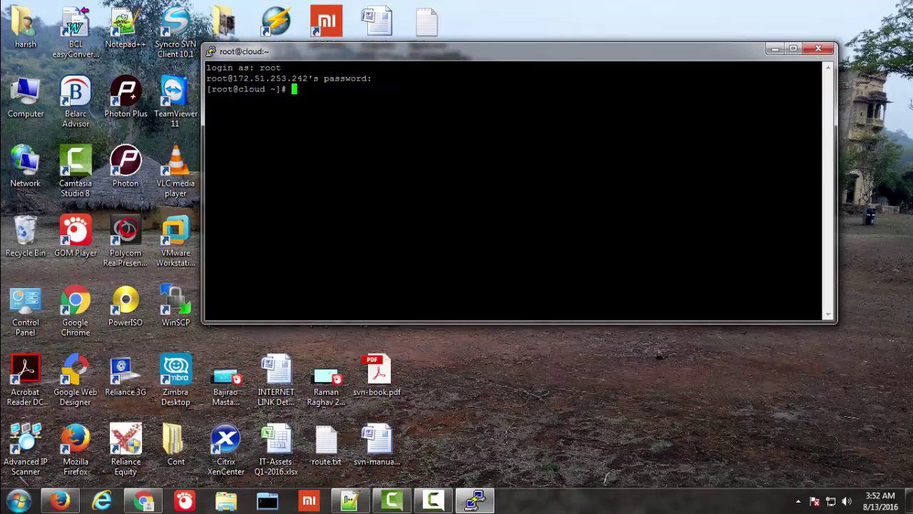
Step: Change into the Desktop folder and list its files, including the DVD1 and DVD2 ISOs
text(cd De)
key(Tab)
key(Return)
text(s)
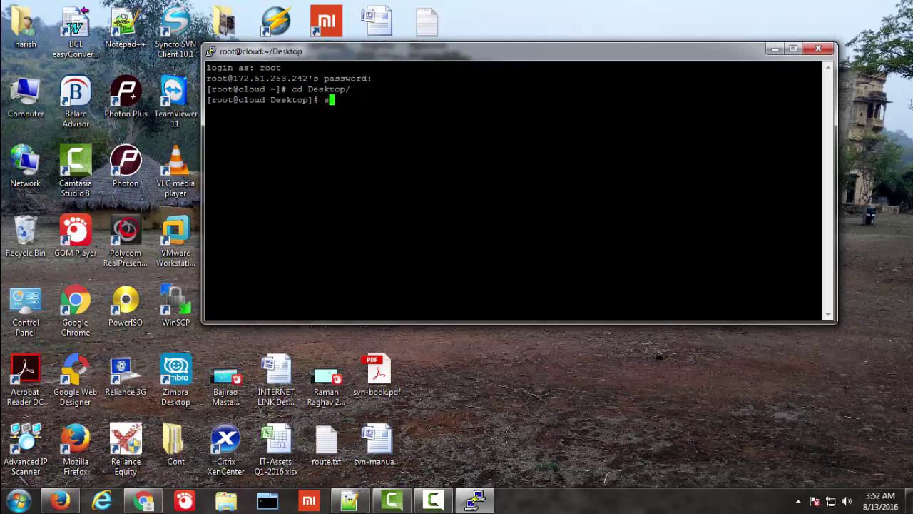
text(s)
key(Return)
text(ls)
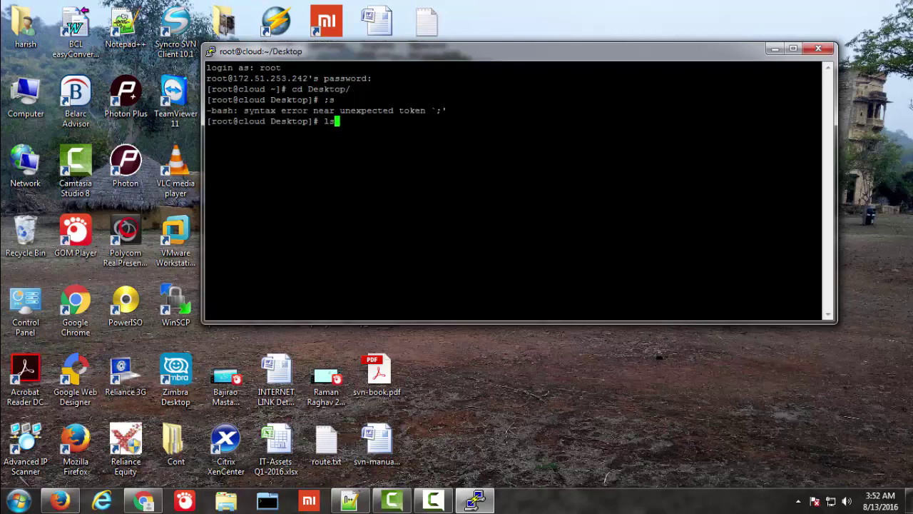
key(Return)
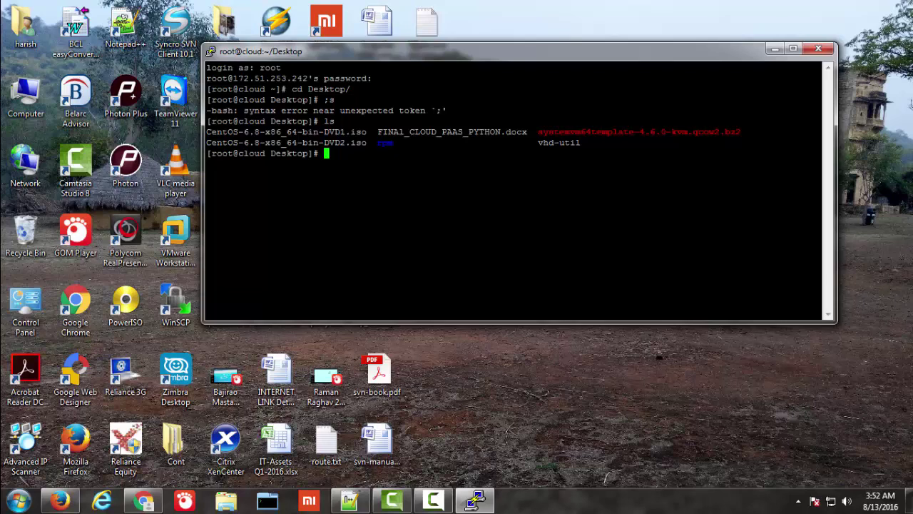
drag(371, 132, 217, 132)
drag(367, 142, 314, 142)
double_click(385, 142)
click(385, 142)
Step: Loop-mount CentOS-6.8-x86_64-bin-DVD1.iso on /mnt/
text(mount -o loop Ce)
key(Tab)
text(1)
key(Tab)
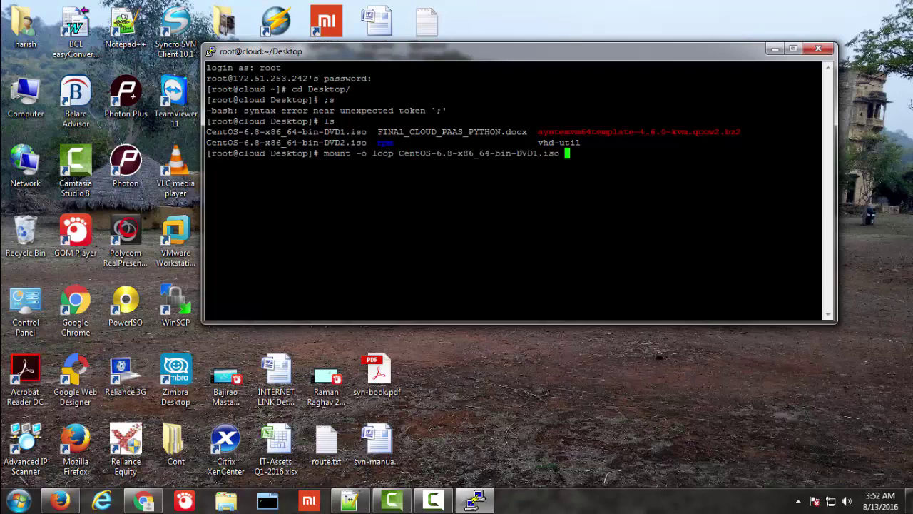
text(/mnt/)
key(Return)
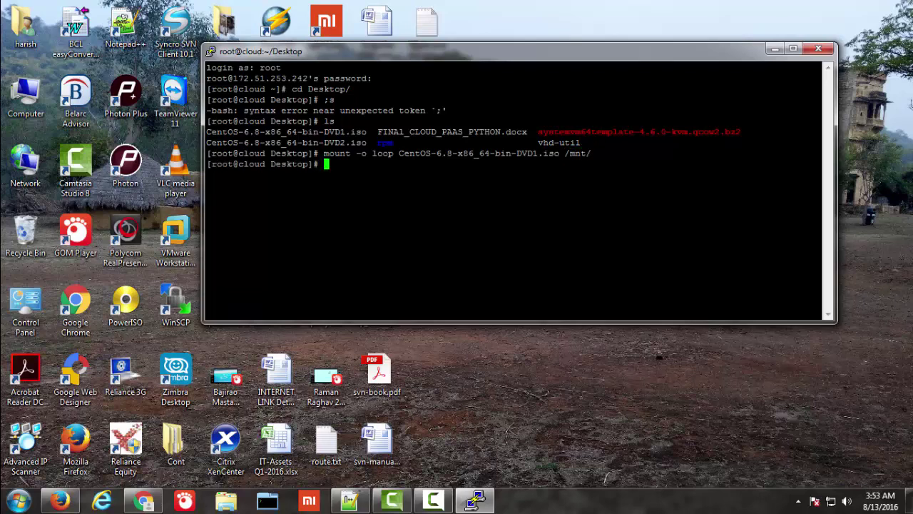
Step: Go to /mnt/Packages and install the vsftpd and ftp packages with rpm -ivh
text(cd /mnt/P)
key(Tab)
key(Return)
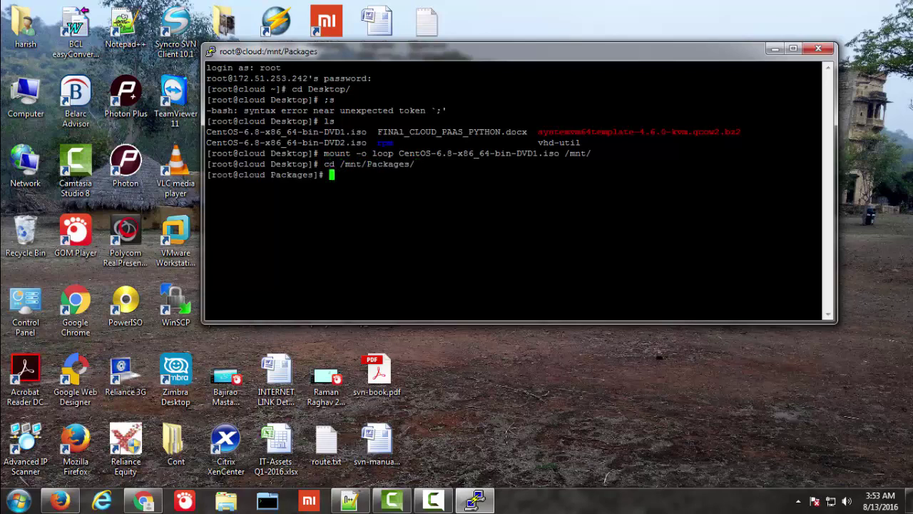
text(rpm -ivh vsf)
key(Tab)
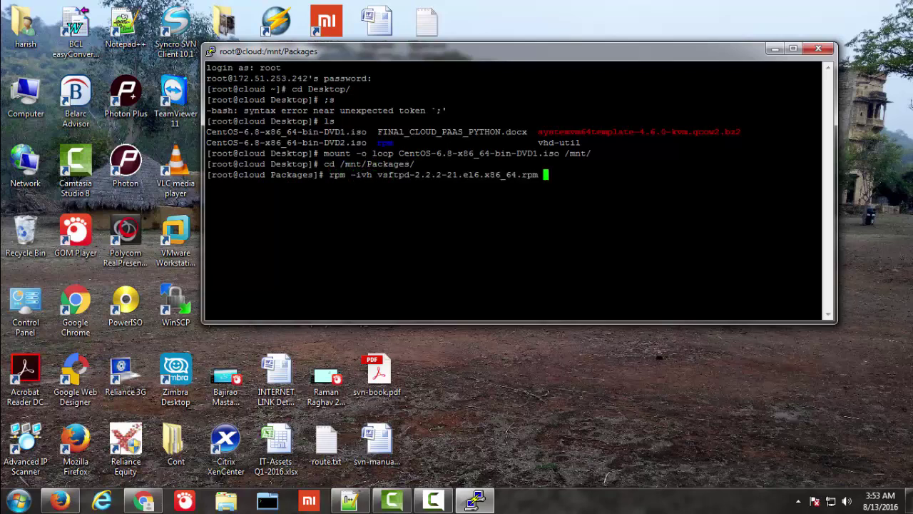
key(Return)
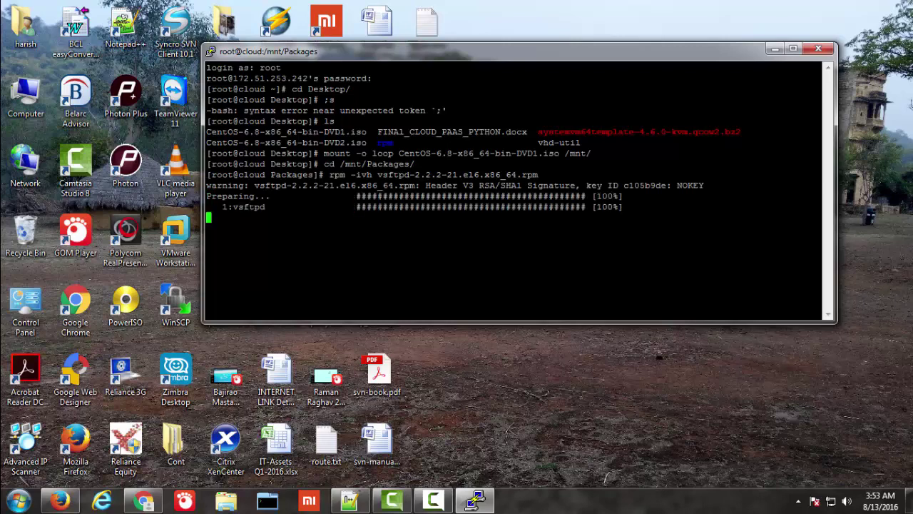
text(rpm -ivh )
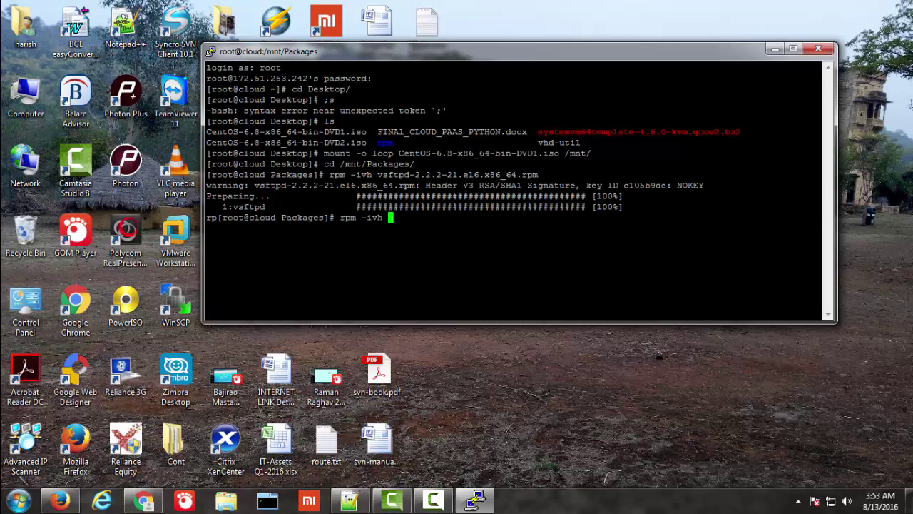
text(ftp)
key(Tab)
key(Return)
Step: Install deltarpm, python-deltarpm and createrepo, then type mkdir /var/ftp/pub/rpm
text(r)
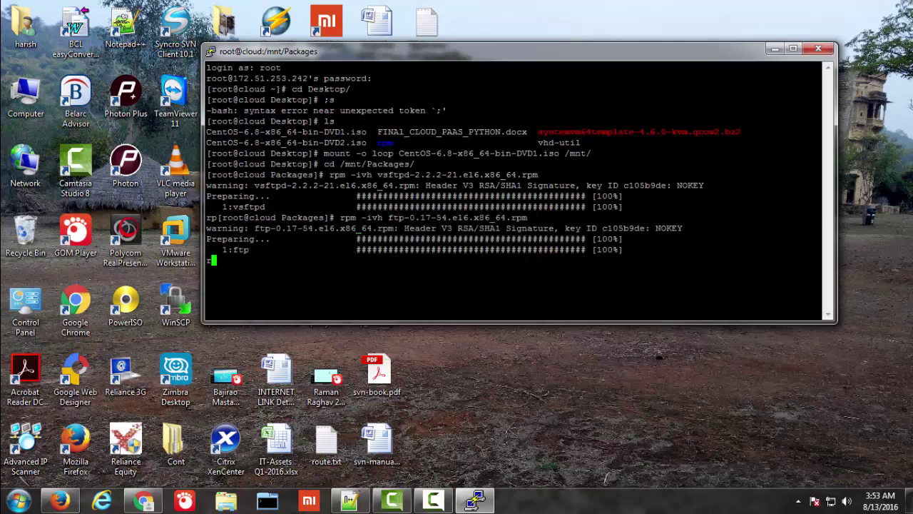
text(pm i)
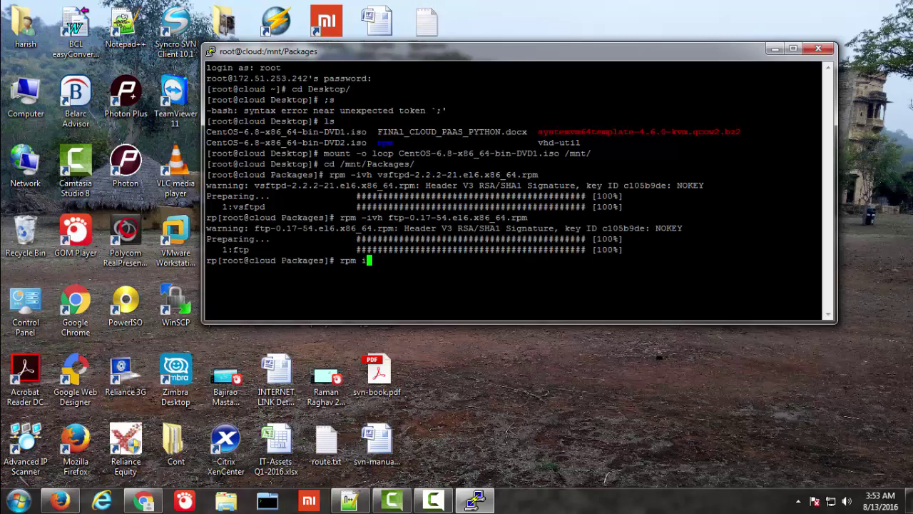
key(BackSpace)
text(-ivh del)
key(Tab)
key(Return)
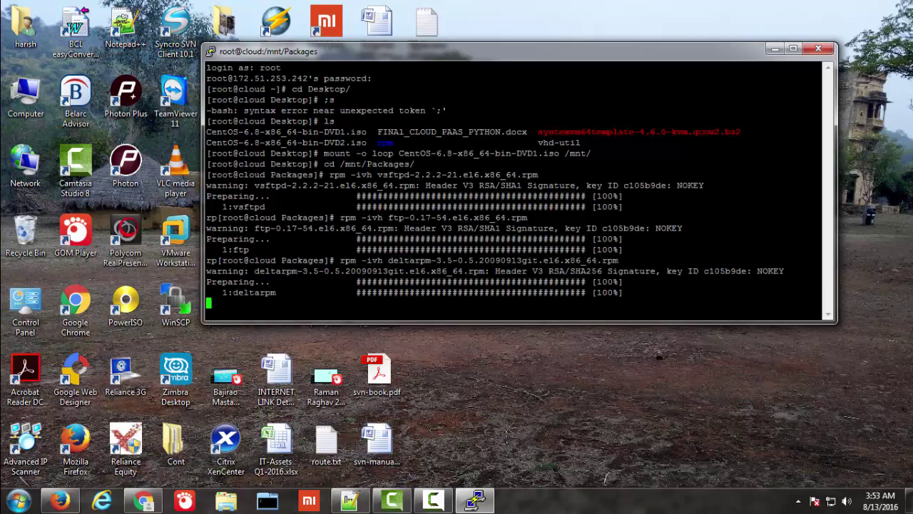
text(rpm -)
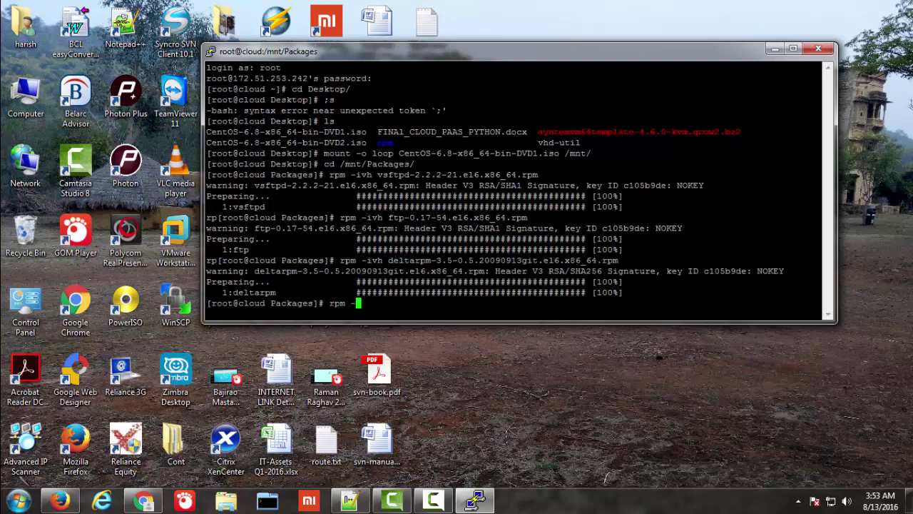
text(ivh python-del)
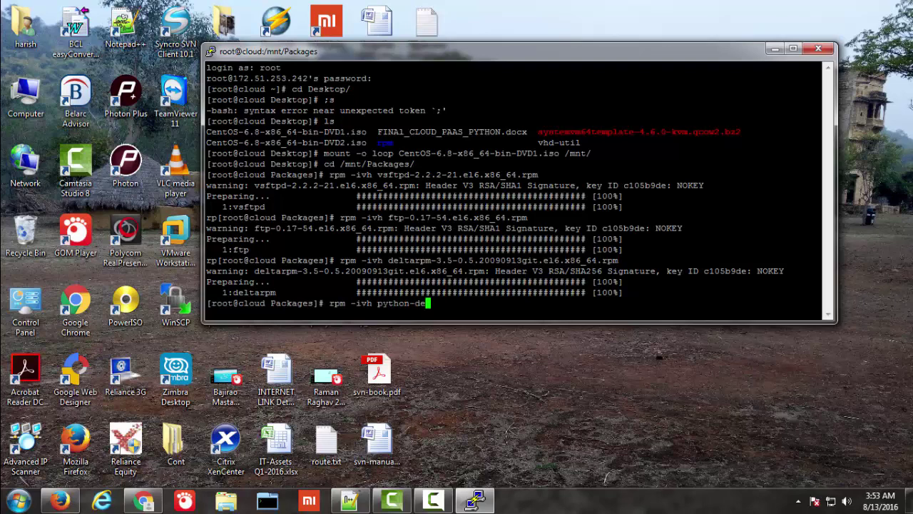
key(Tab)
key(Return)
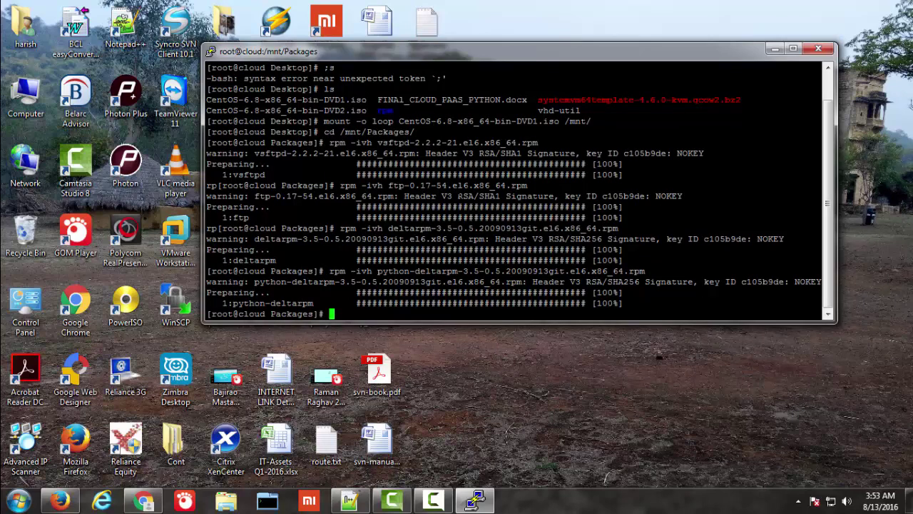
text(rpm -ivh create)
key(Tab)
key(Return)
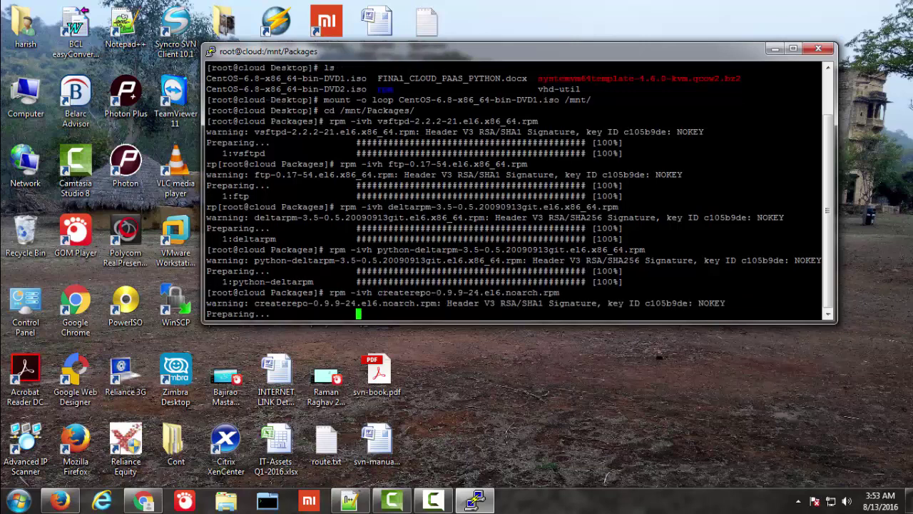
text(m)
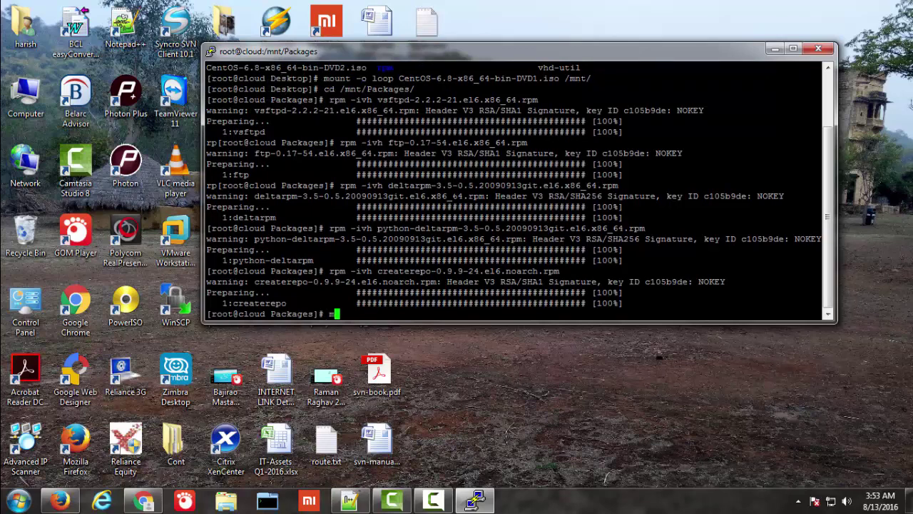
text(kdir /var/ftp/pub/r)
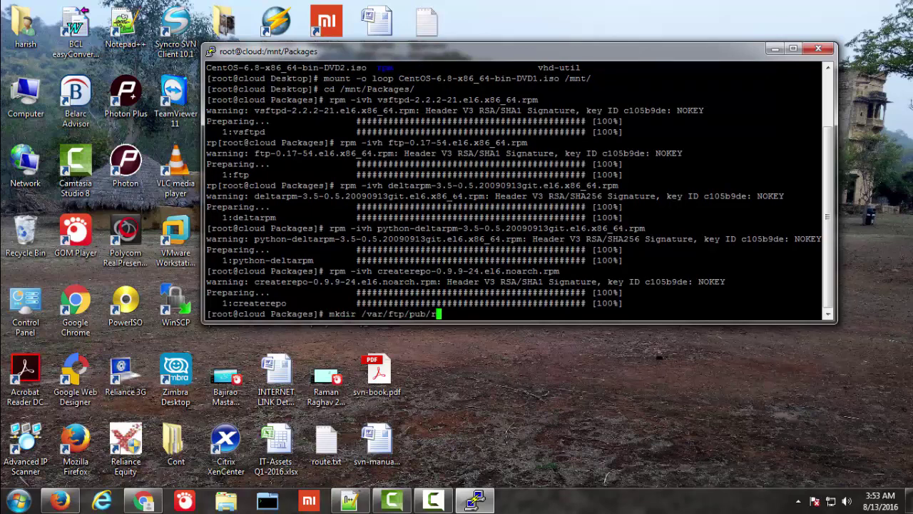
text(pm)
Step: Create /var/ftp/pub/rpm and copy all DVD1 packages into it with cp -arv
key(Return)
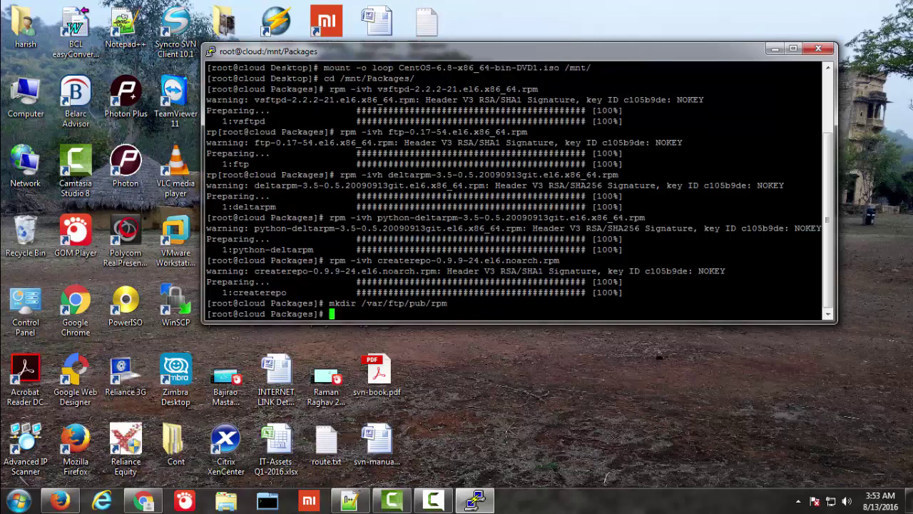
text(cp -arv * /var/ftp/pub/rpm/)
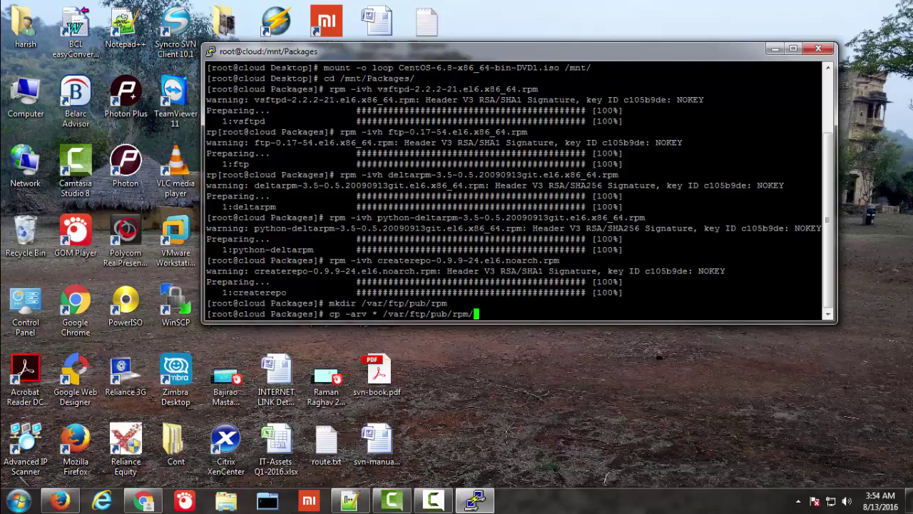
key(Return)
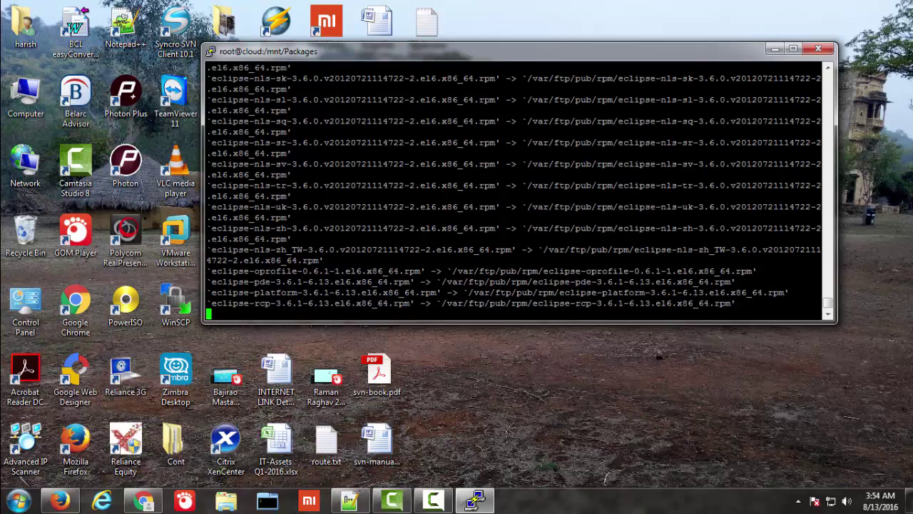
Step: In the notes, add the line 'i am copuing both dvd rpm .'
click(349, 499)
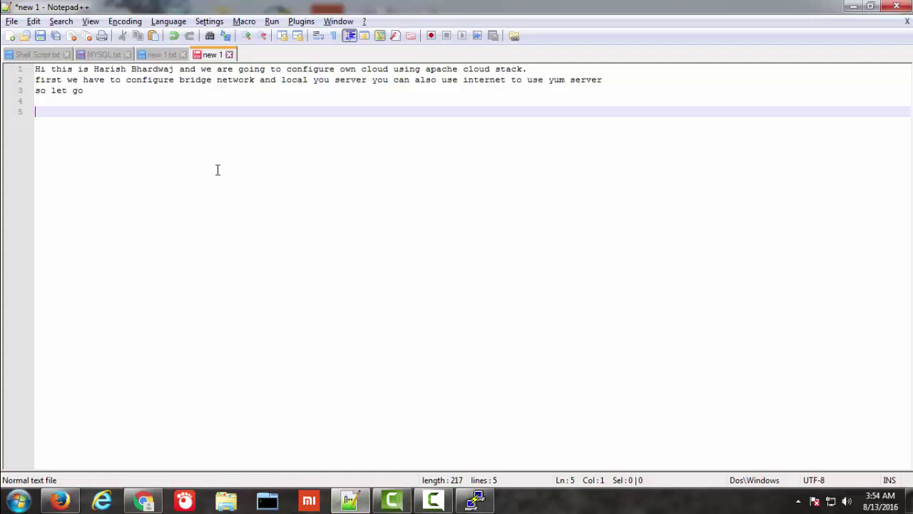
text(i)
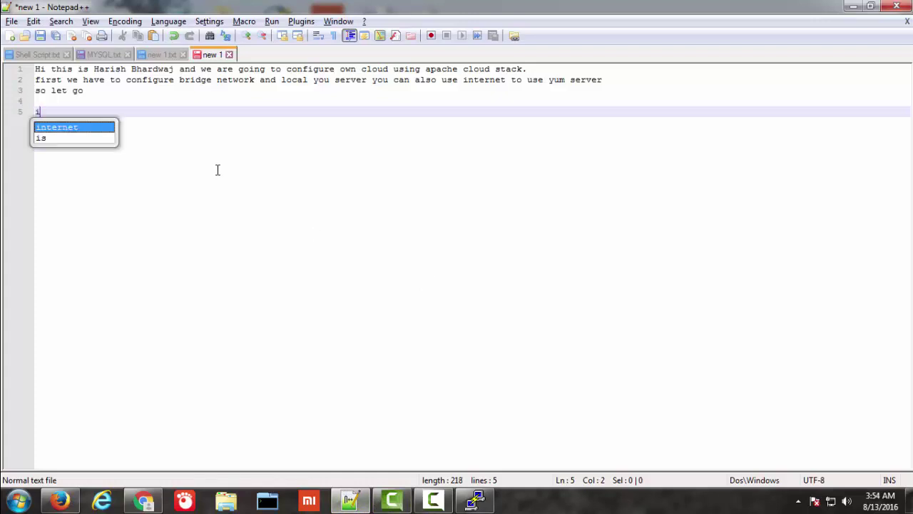
text( am cop)
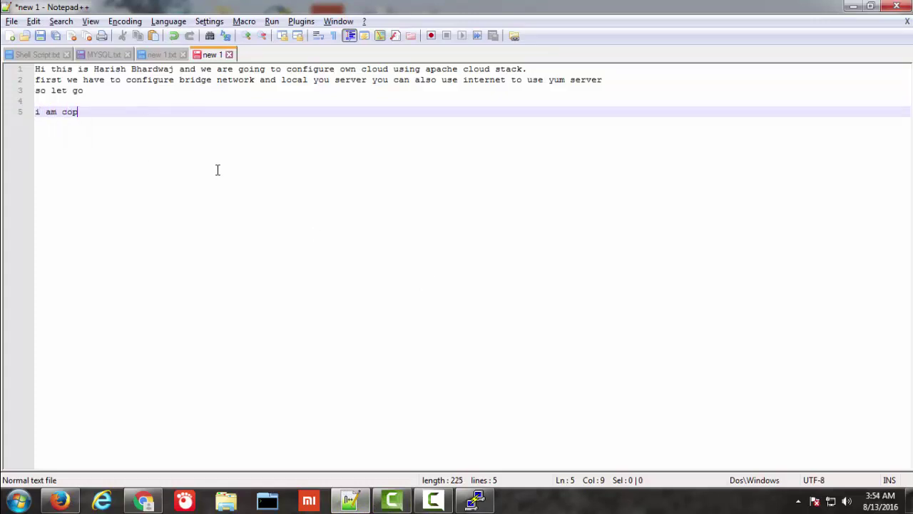
text(uing both d)
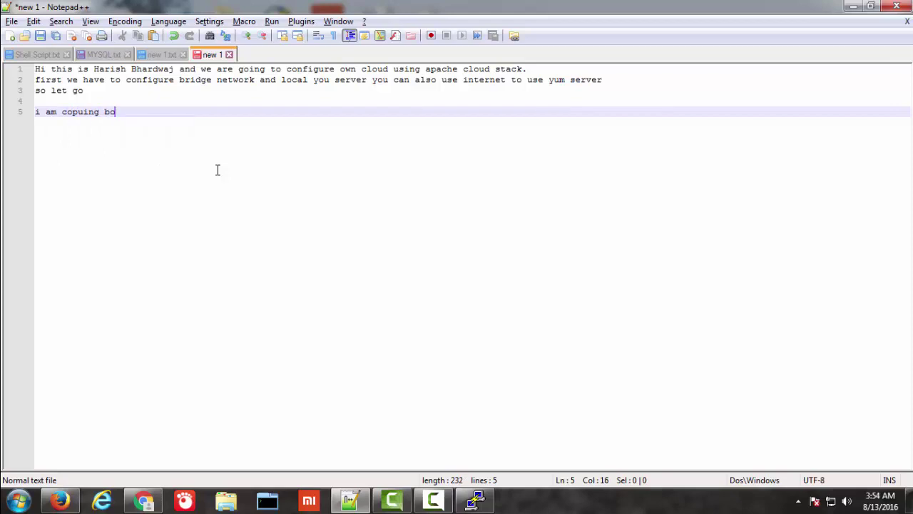
text(rpm a)
key(BackSpace)
key(BackSpace)
text(and copy )
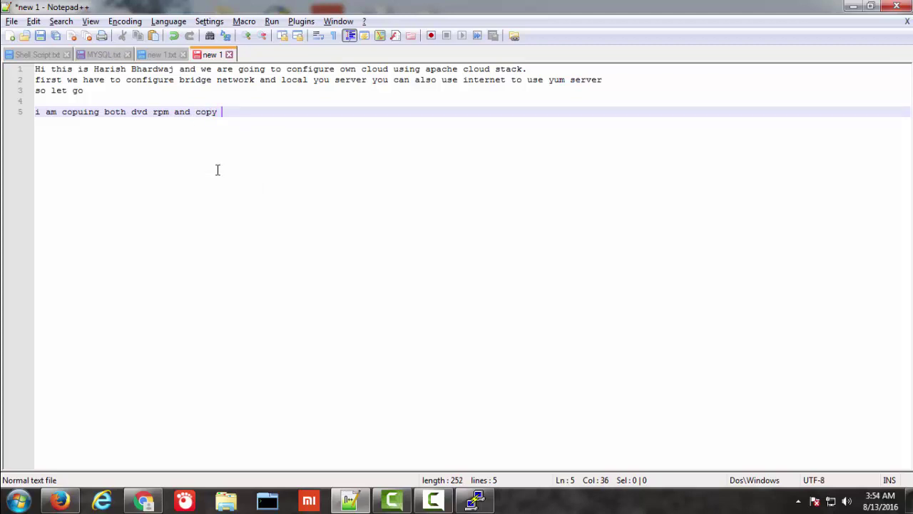
text(rpm folder)
key(BackSpace)
key(BackSpace)
key(BackSpace)
key(BackSpace)
key(BackSpace)
key(BackSpace)
key(BackSpace)
key(BackSpace)
key(BackSpace)
key(BackSpace)
key(BackSpace)
key(BackSpace)
key(BackSpace)
key(BackSpace)
key(BackSpace)
key(BackSpace)
key(BackSpace)
key(BackSpace)
key(BackSpace)
text(.)
key(Return)
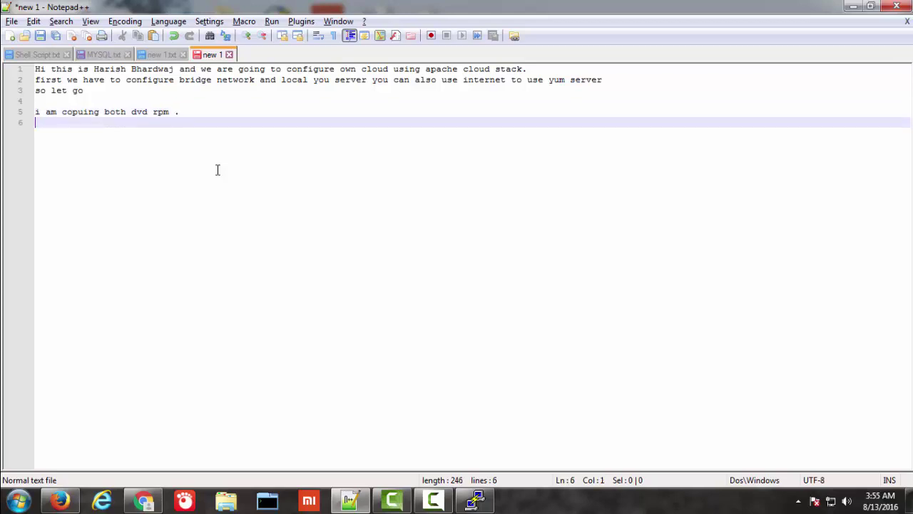
Step: Add the note line 'you can download cloud rpm from'
text(you can don)
key(BackSpace)
text(wnlad)
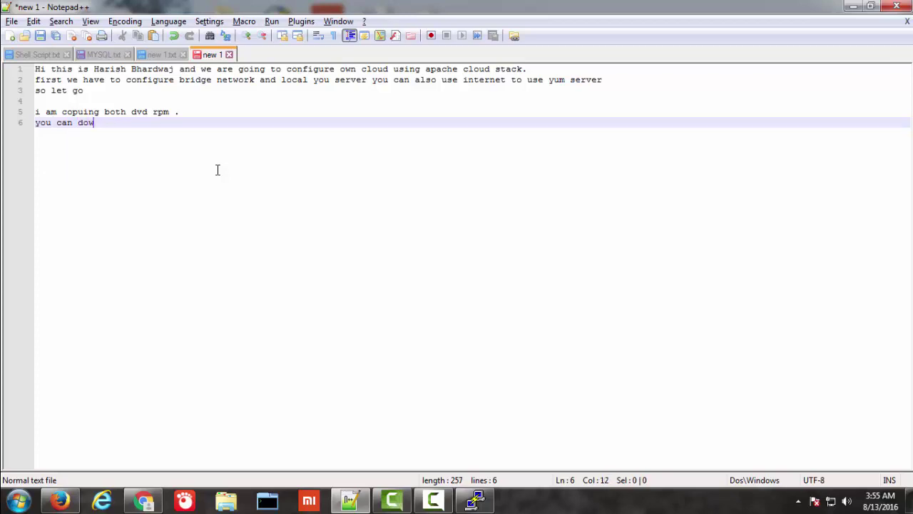
key(BackSpace)
key(BackSpace)
text(pad)
key(BackSpace)
key(BackSpace)
key(BackSpace)
text(oda)
key(BackSpace)
key(BackSpace)
text(ad rpm)
key(BackSpace)
key(BackSpace)
key(BackSpace)
key(BackSpace)
text(cl)
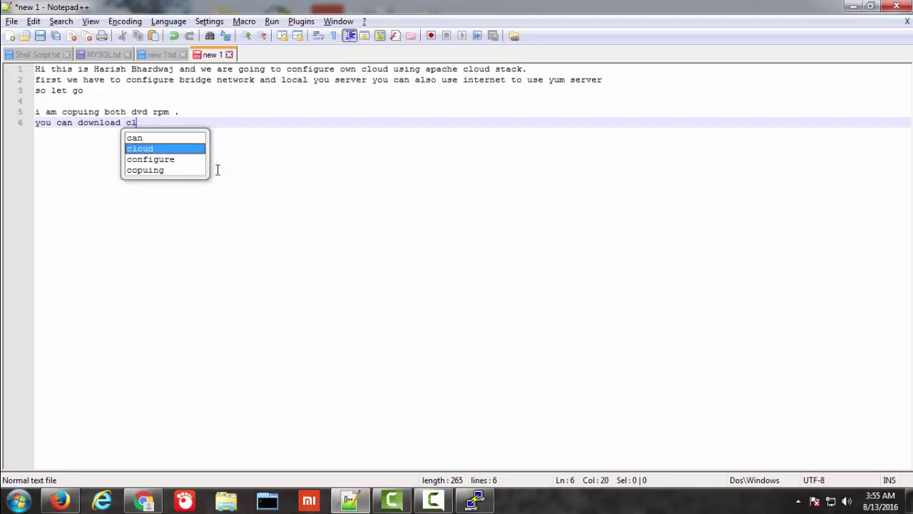
text(oud rpm )
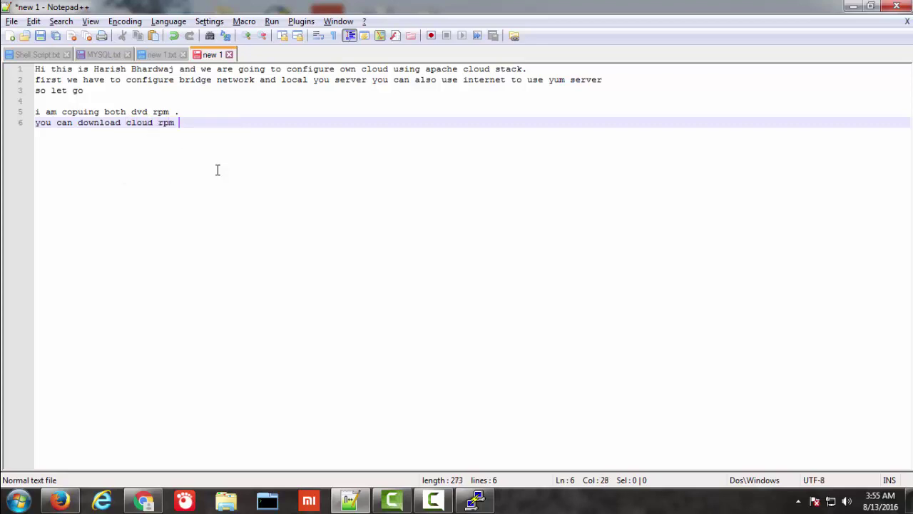
text(frmo)
key(BackSpace)
key(BackSpace)
text(om)
key(Return)
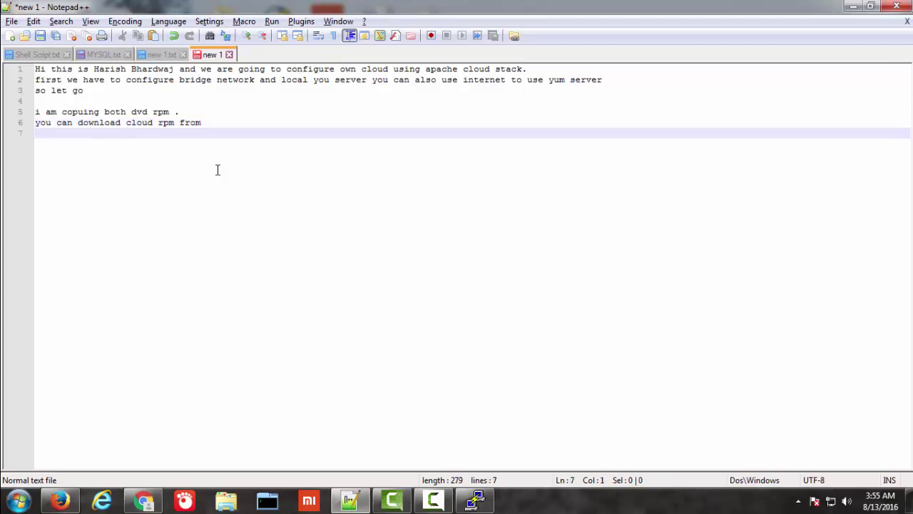
click(172, 57)
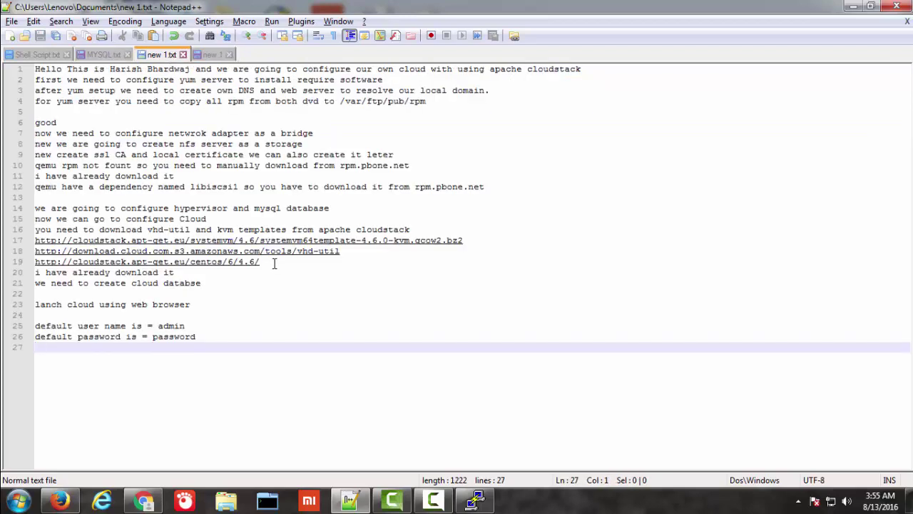
drag(273, 262, 34, 262)
key(ctrl+c)
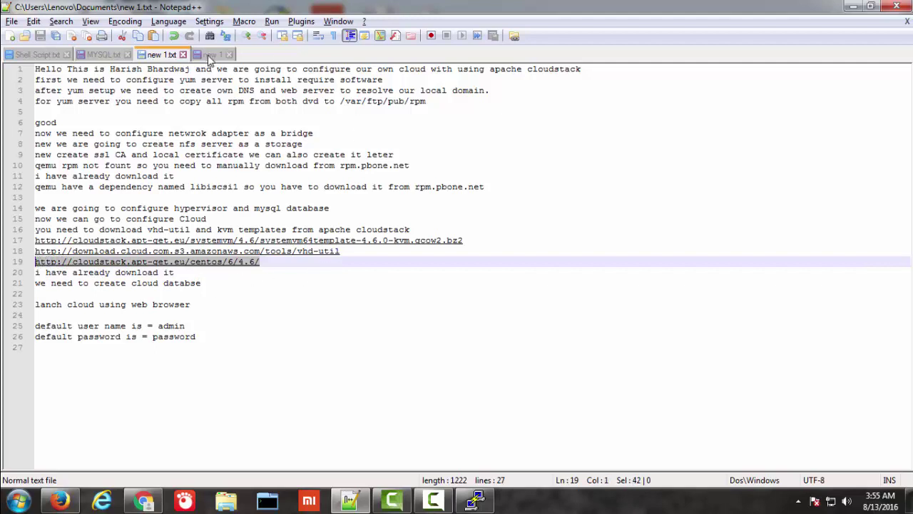
click(209, 55)
key(ctrl+v)
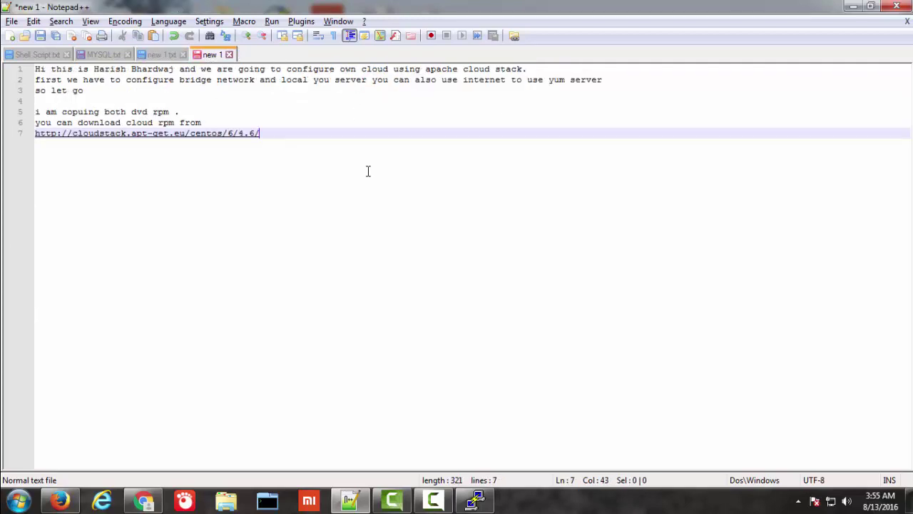
key(Return)
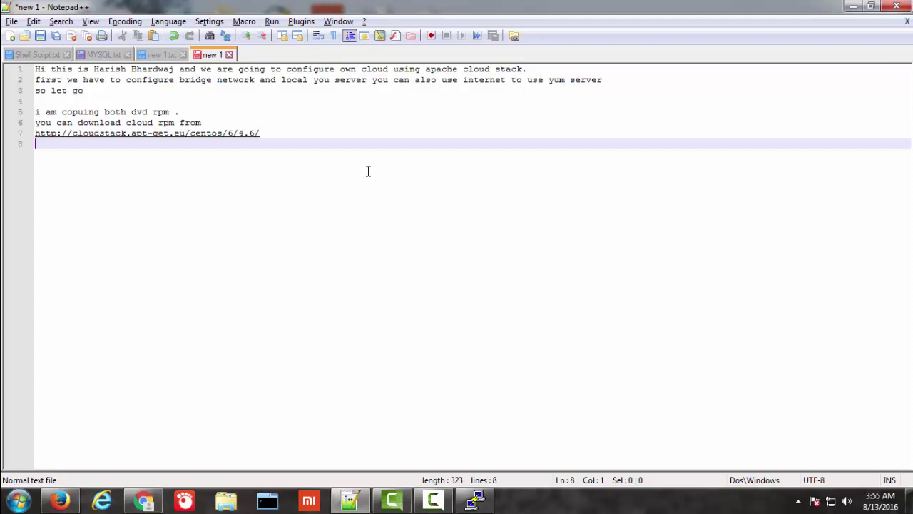
Step: Add the line 'or create repositry using above link.' and return to PuTTY
text(or use)
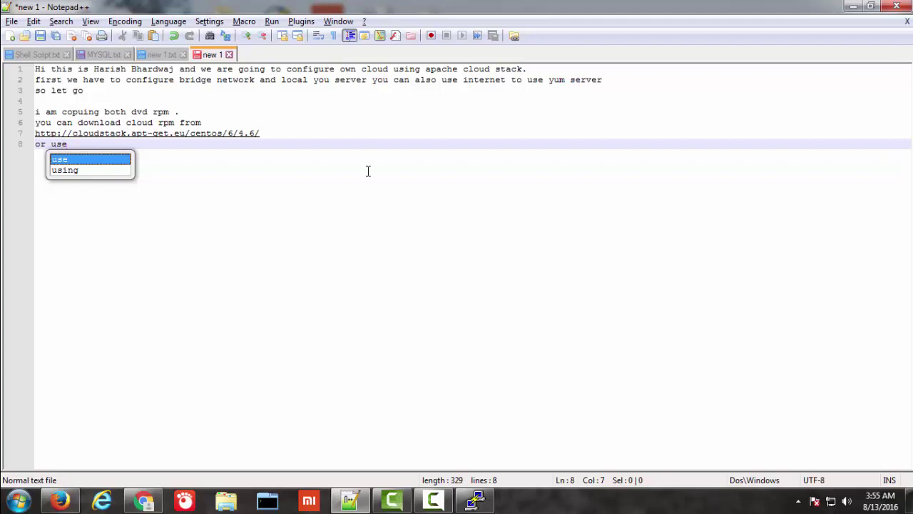
key(BackSpace)
key(BackSpace)
key(BackSpace)
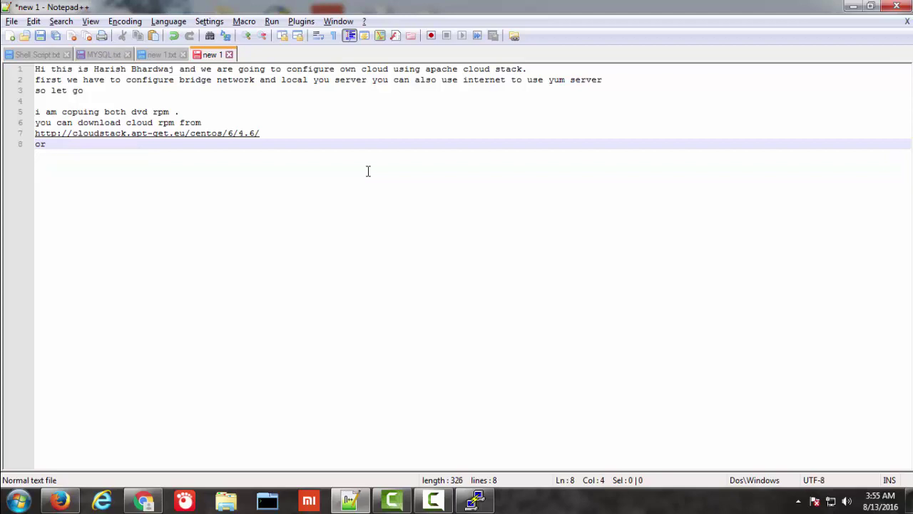
text(create repo)
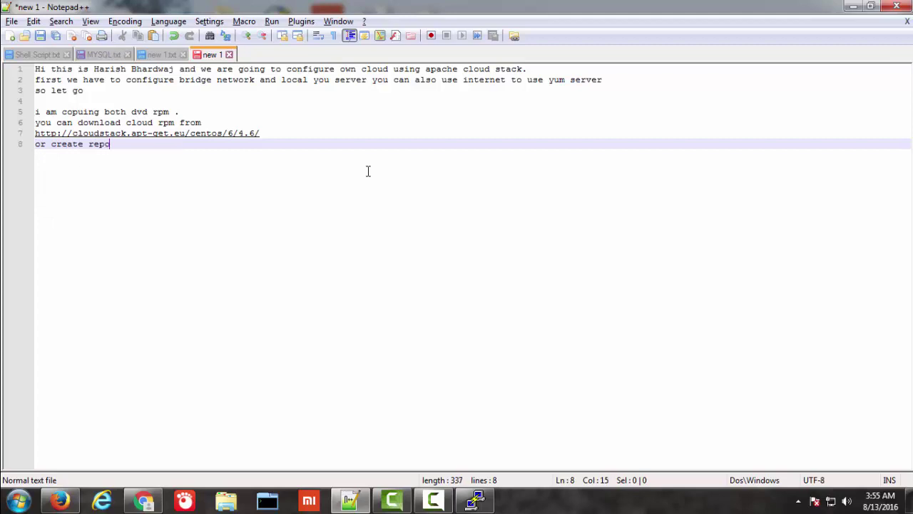
text(sitry using a)
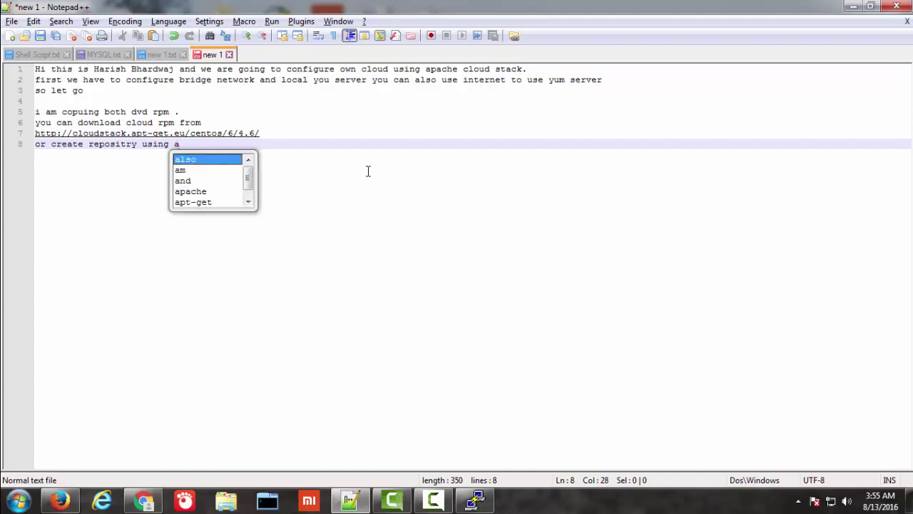
key(Escape)
text(bo)
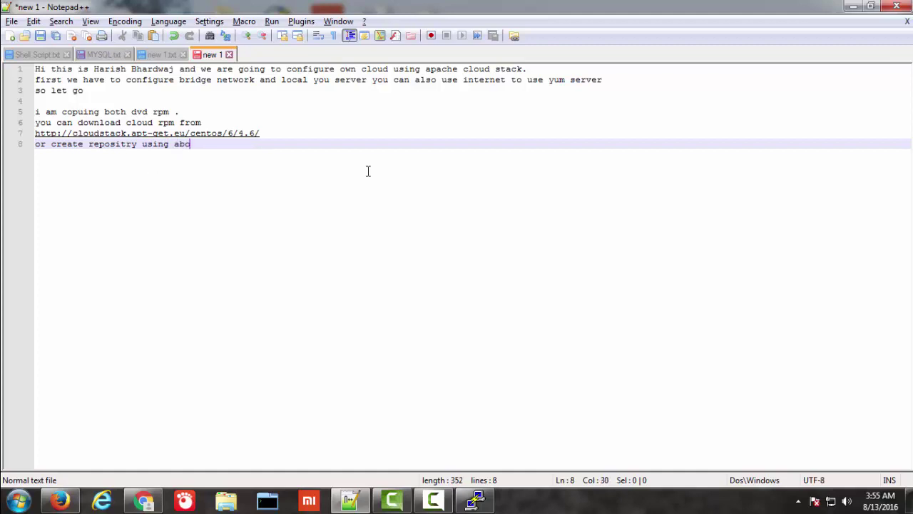
text(ve link.)
key(Return)
key(Return)
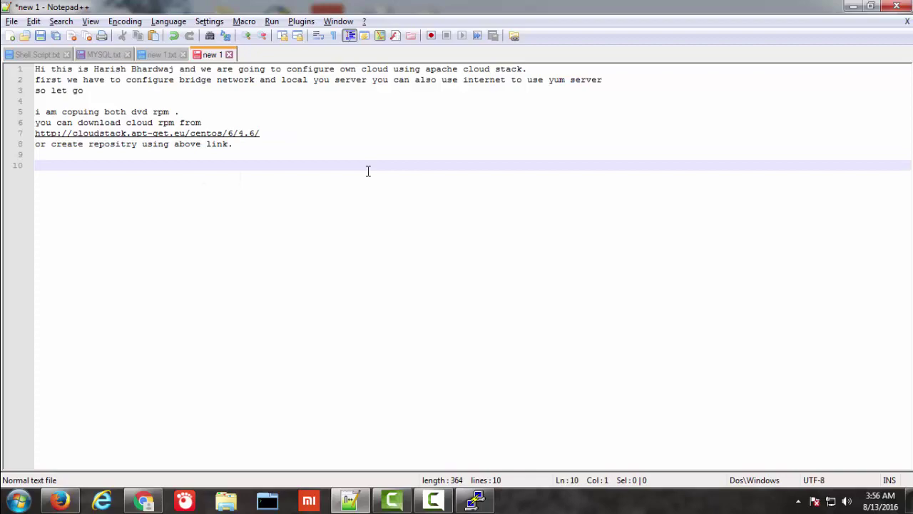
key(alt+Tab)
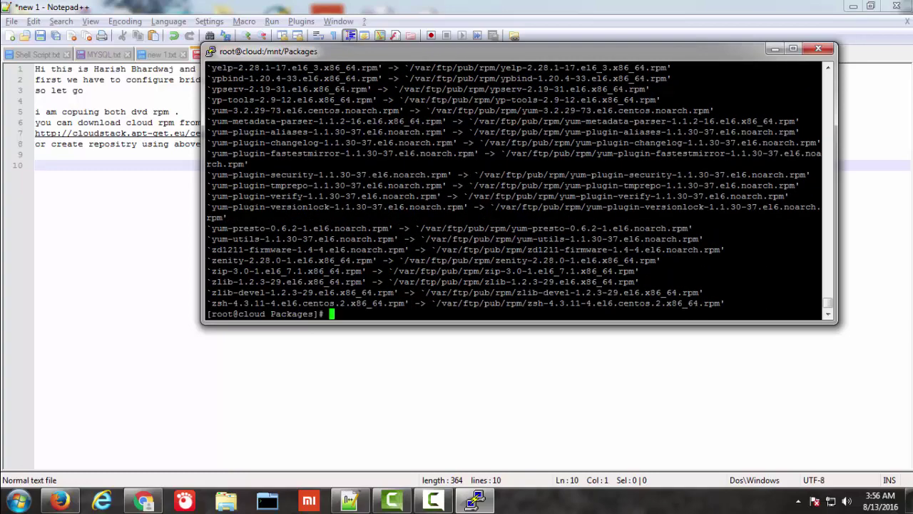
Step: From the home directory, unmount the first DVD from /mnt/
text(cd)
key(Return)
text(umo)
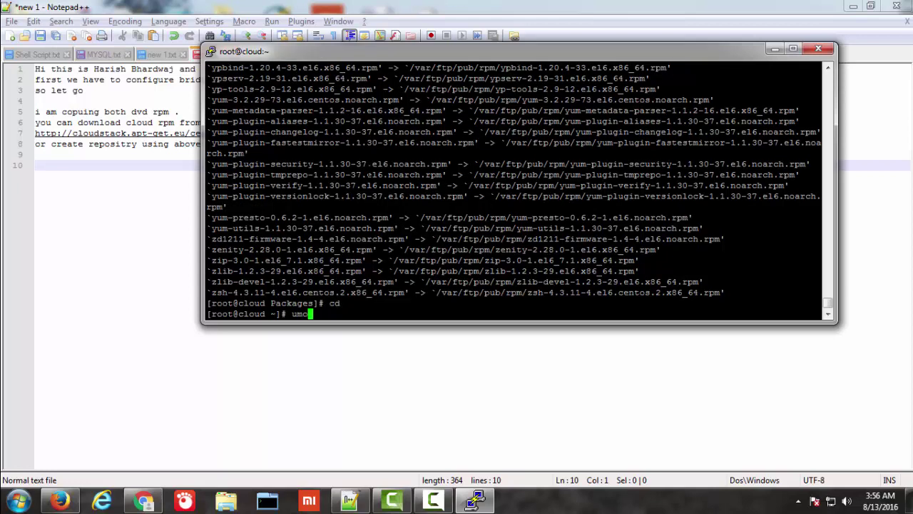
text(unt /,)
key(BackSpace)
text(m)
key(Tab)
key(Tab)
text(nt)
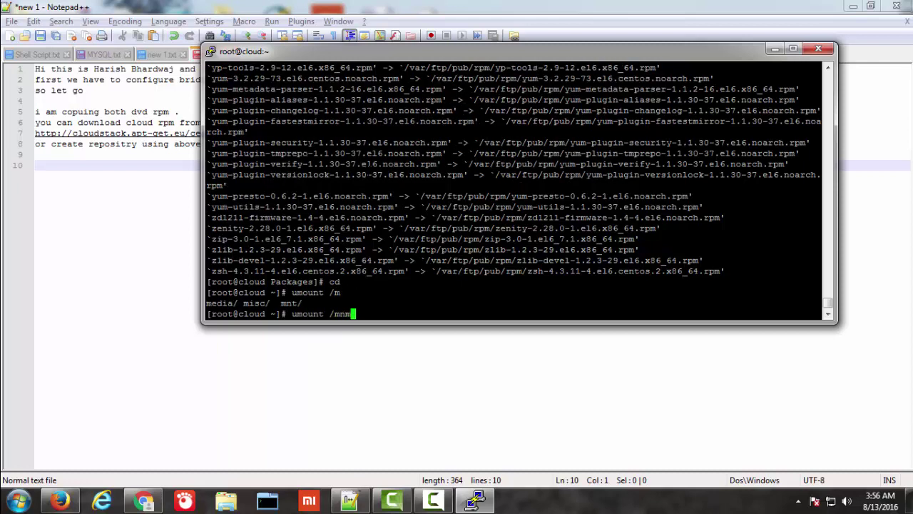
key(Tab)
key(Return)
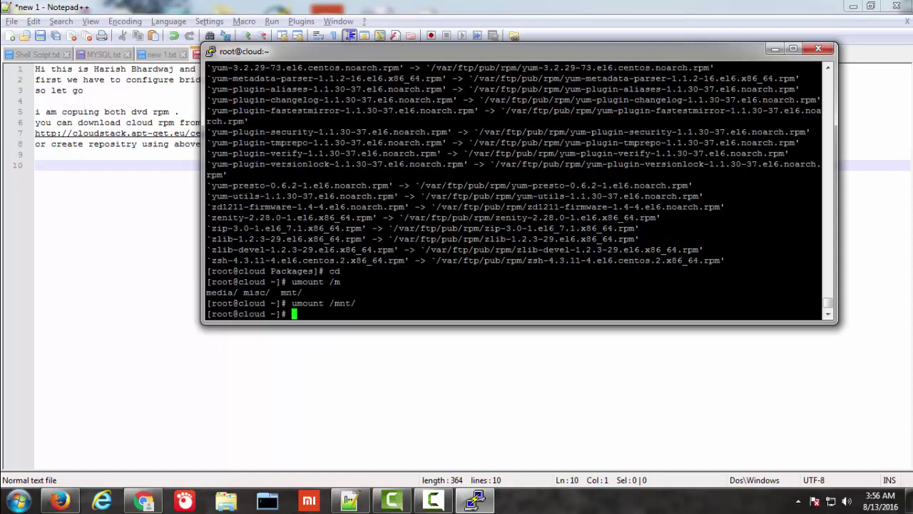
Step: Loop-mount CentOS-6.8-x86_64-bin-DVD2.iso from the Desktop onto /mnt/
text(mou)
key(BackSpace)
key(BackSpace)
key(BackSpace)
text(cd De)
key(Tab)
key(Return)
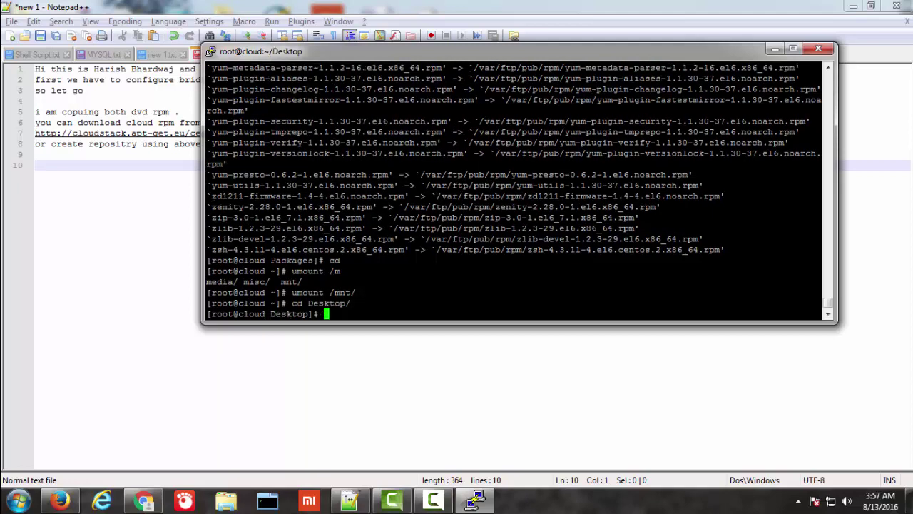
text(mount -o loop C)
key(Tab)
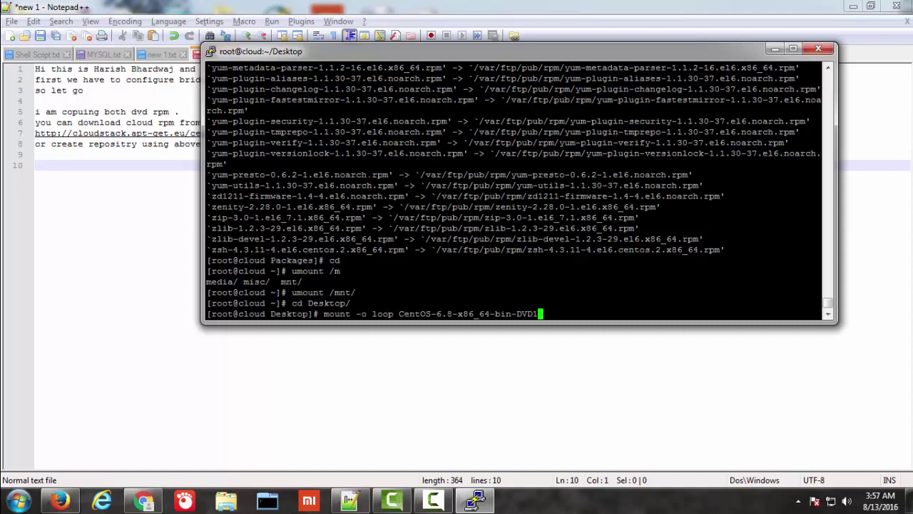
text(2)
key(Tab)
text(/mnt/)
key(Return)
Step: Copy all packages from /mnt/Packages/ into /var/ftp/pub/rpm/
text(cd)
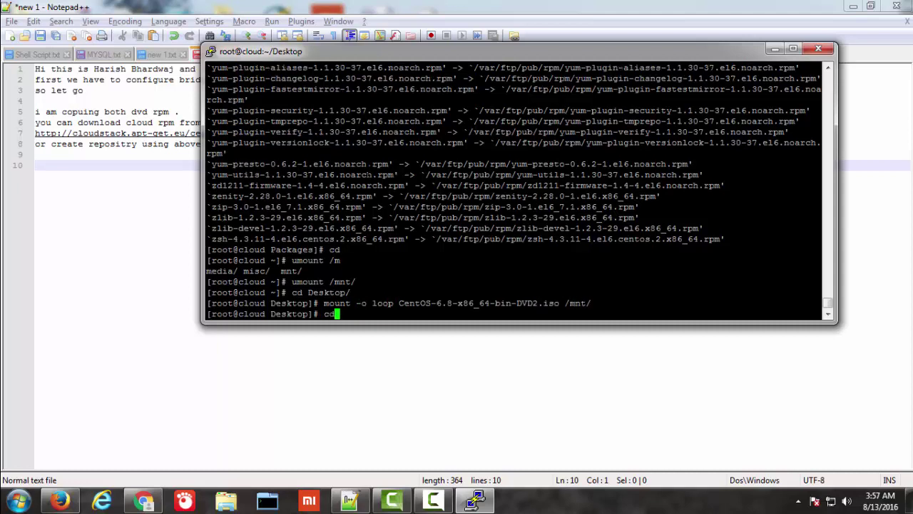
text( /mnt/Packages/)
key(Return)
text(cp -arv *)
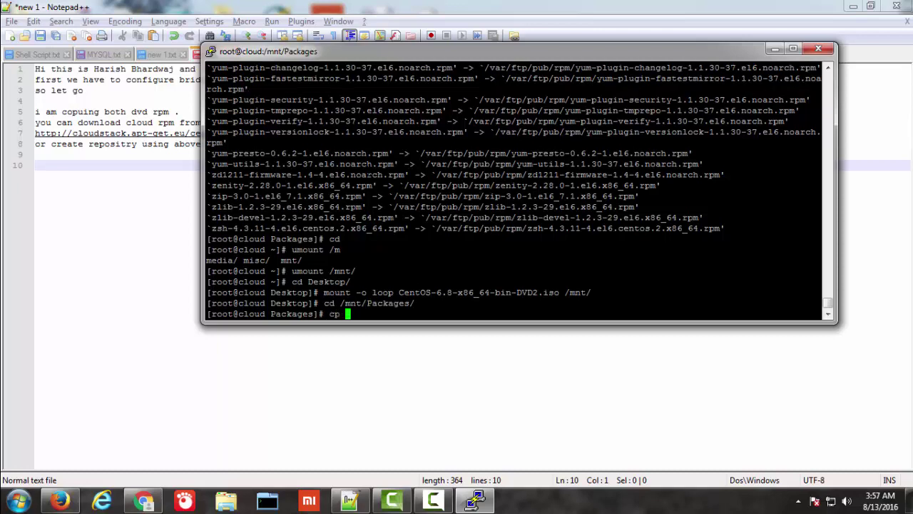
text( /var/ftp/pub/rpm/)
key(Return)
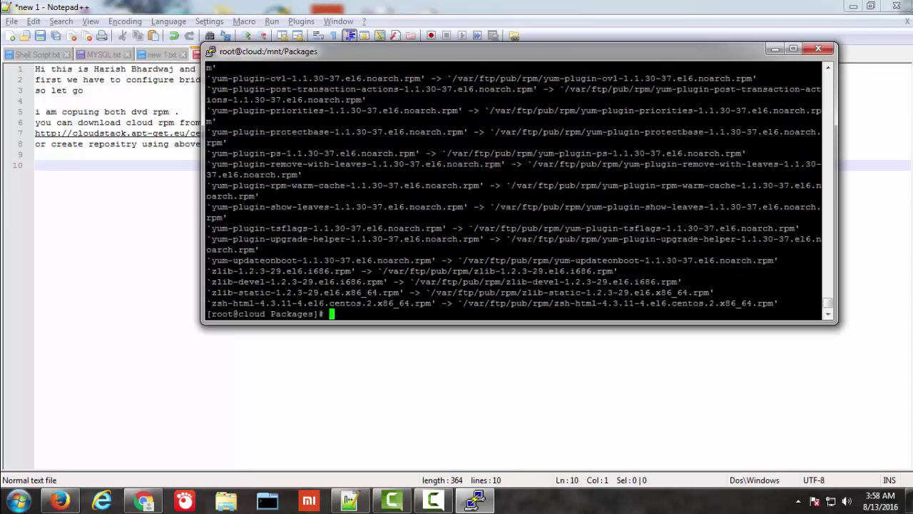
Step: From the home directory, unmount the DVD from /mnt/
text(cd)
key(Return)
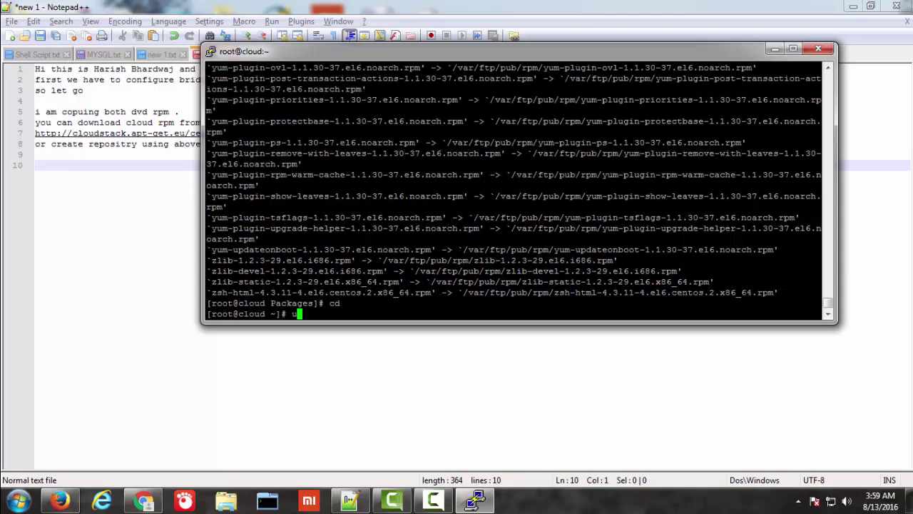
text(umount /mnt/)
key(Return)
Step: Copy the Desktop rpm folder into /var/ftp/pub/rpm/ and enter createrepo -v /var/ftp/pub/
text(cd )
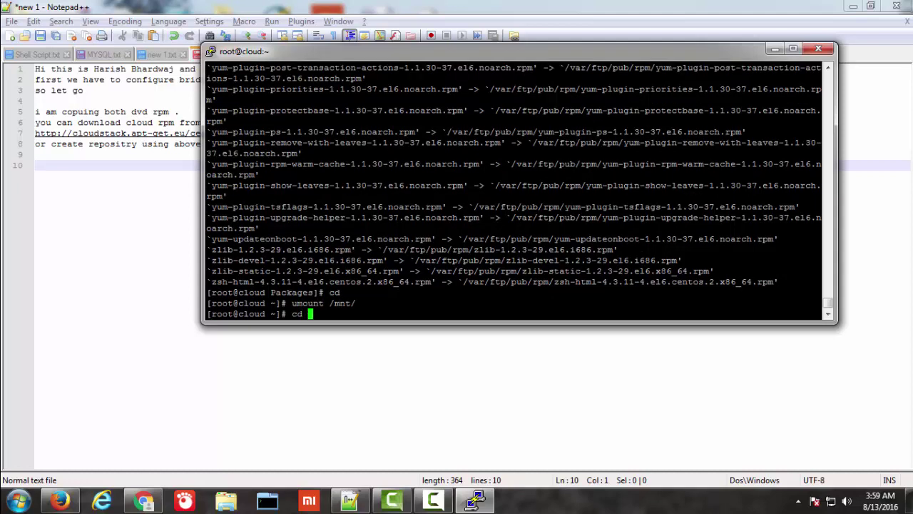
text(De)
key(Tab)
key(Return)
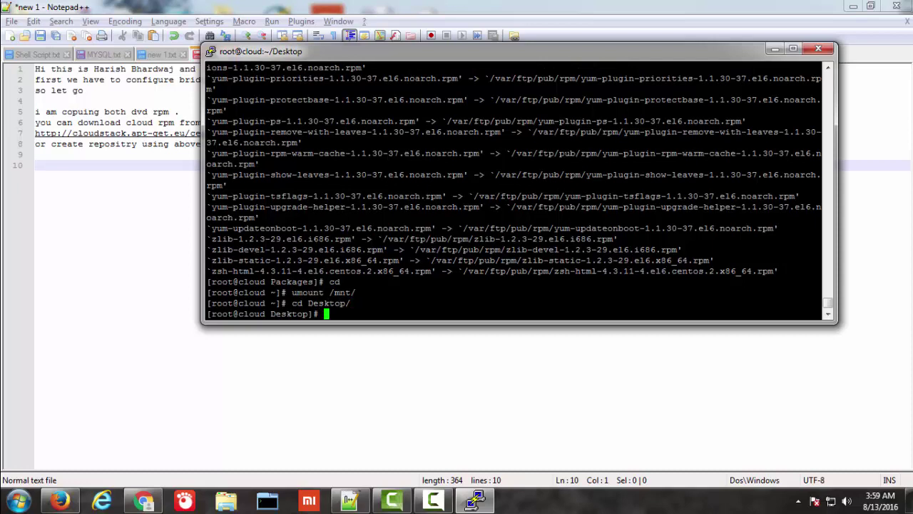
text(cp -arv rpm/* /var/)
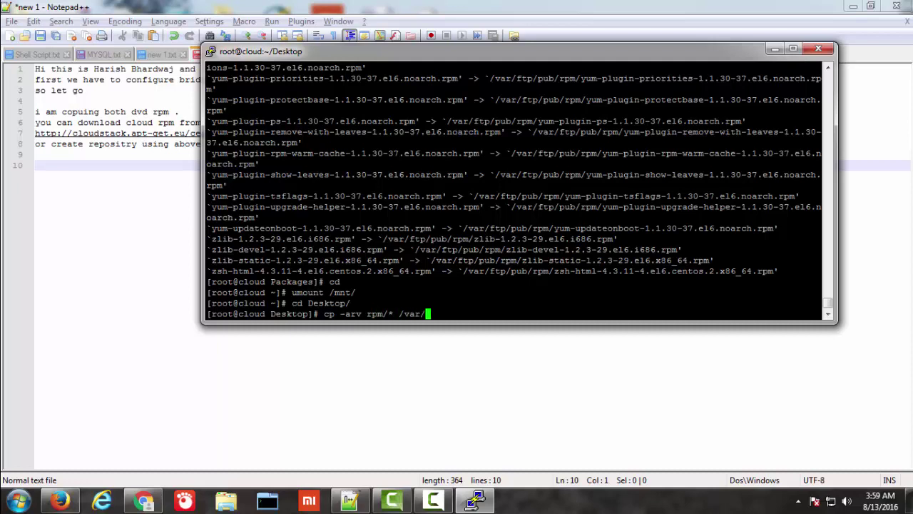
text(ftp/pub/rpm/)
key(Return)
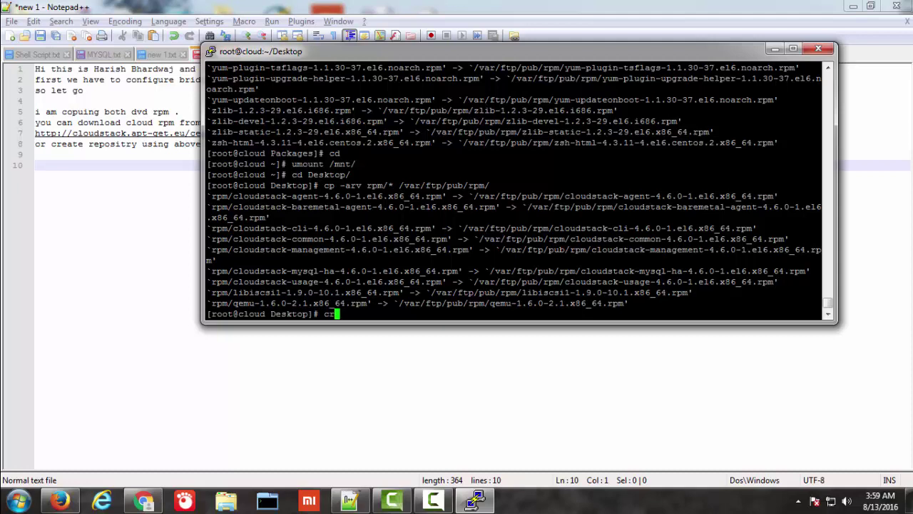
text(createrepo -v /var/ftp/pub/)
Step: Build the /var/ftp repository metadata with createrepo -v until the Sqlite DBs complete
key(Return)
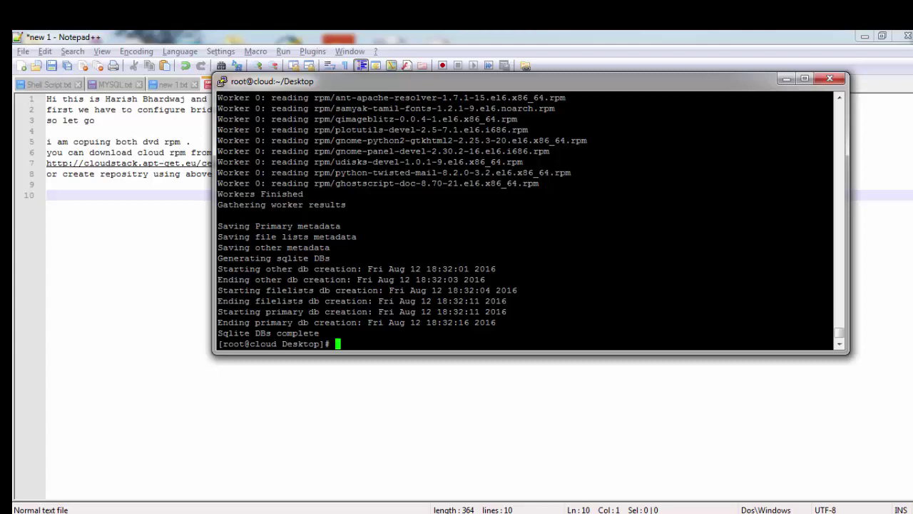
text(cd /etc/yum.repos.d/)
Step: In /etc/yum.repos.d, list the repo files and create a repofolder directory
key(Return)
text(ls)
key(Return)
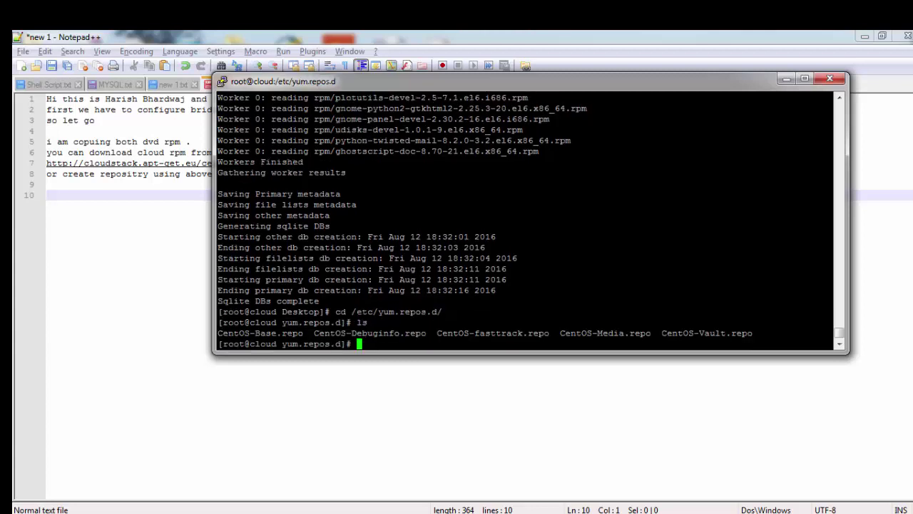
text(mkdir repofolder)
key(Return)
Step: Copy all CentOS-* repo files into repofolder and list to confirm the copy
text(cp -)
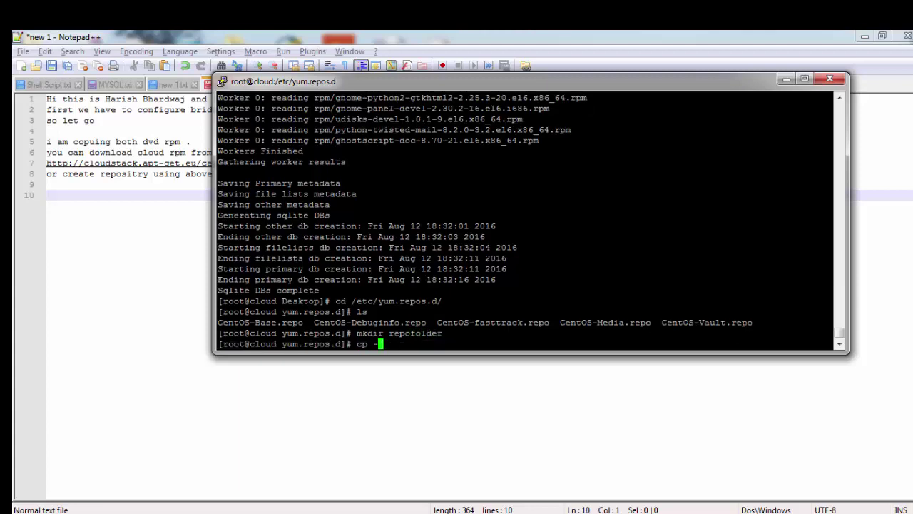
text(r C)
key(Tab)
text(*)
text(r)
key(Tab)
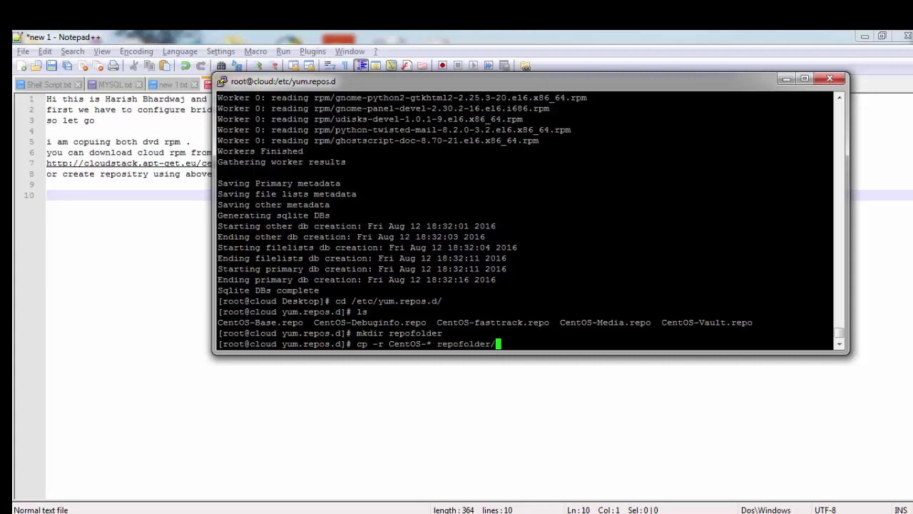
key(Return)
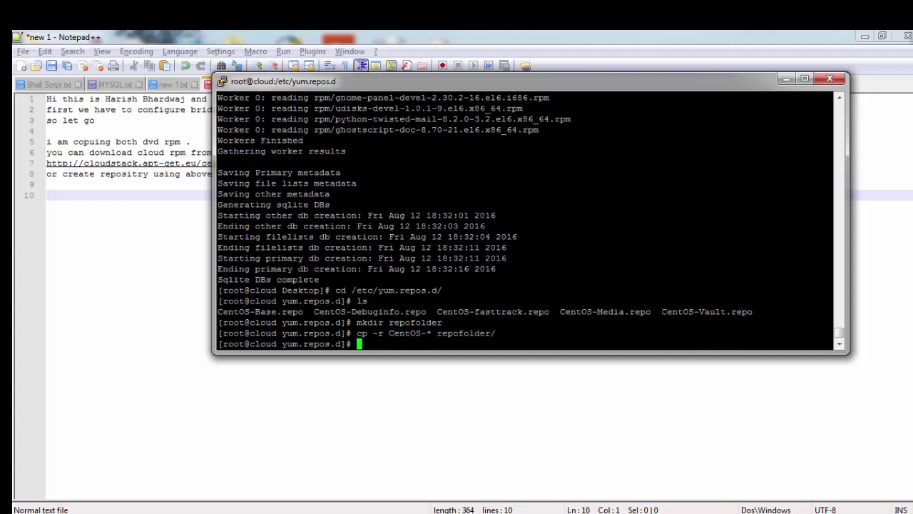
text(ls)
key(Return)
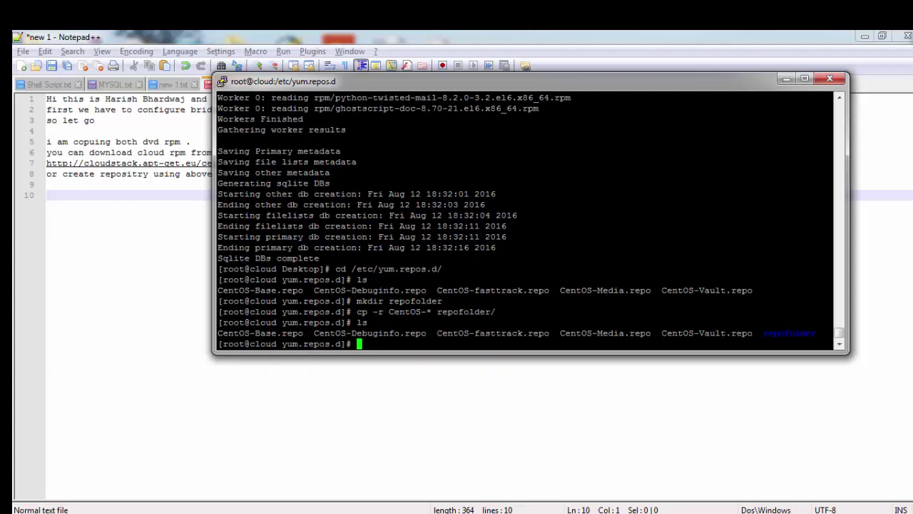
Step: Delete the original CentOS-* repo files with rm -rf so only repofolder remains
text(rm -rf C)
key(Tab)
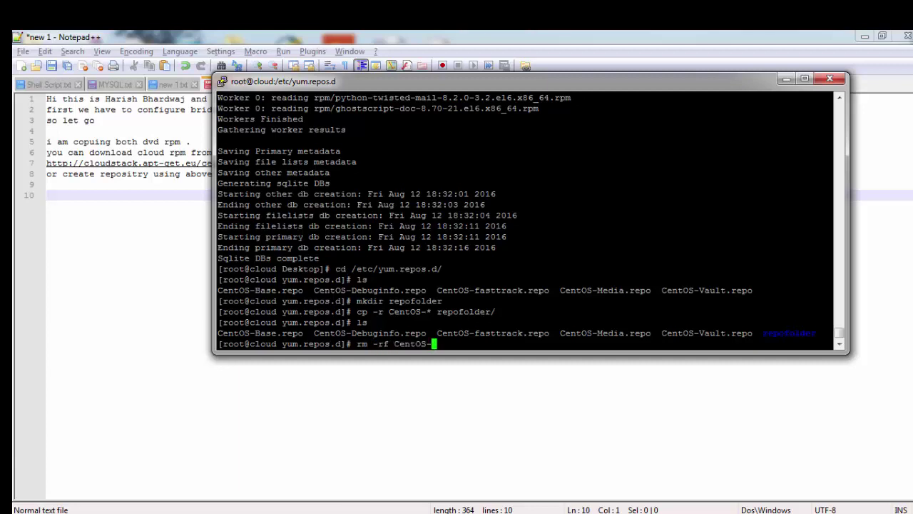
text(*)
key(Return)
text(ls)
key(Return)
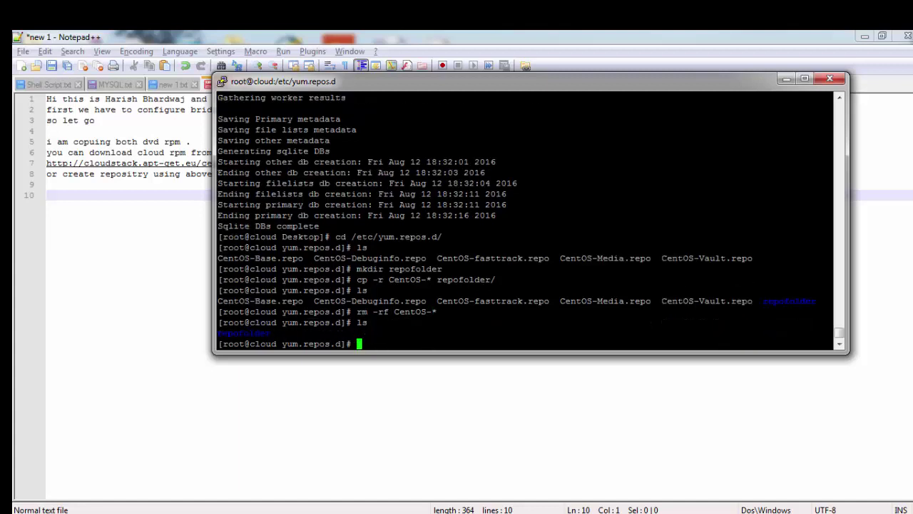
text(vim cloud.repo)
Step: Start cloud.repo in vim with a [cloud] header and name=cloud repositry
key(Return)
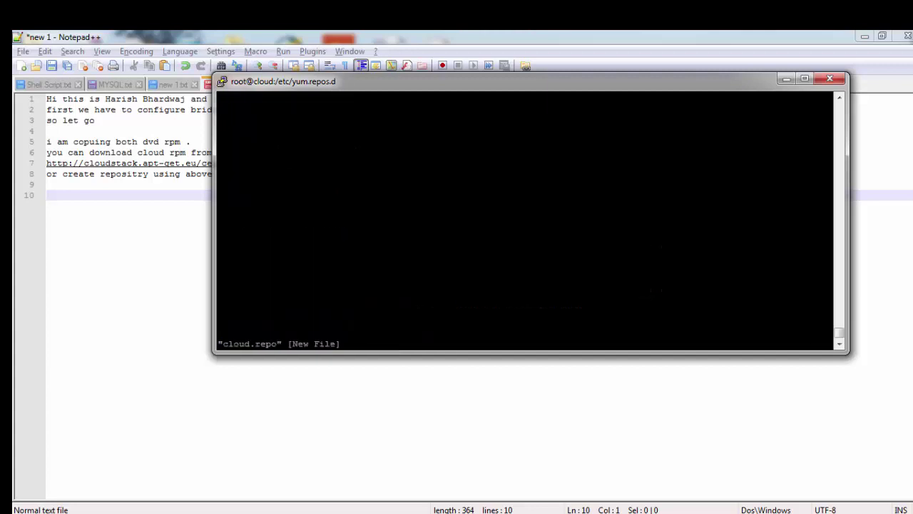
key(i)
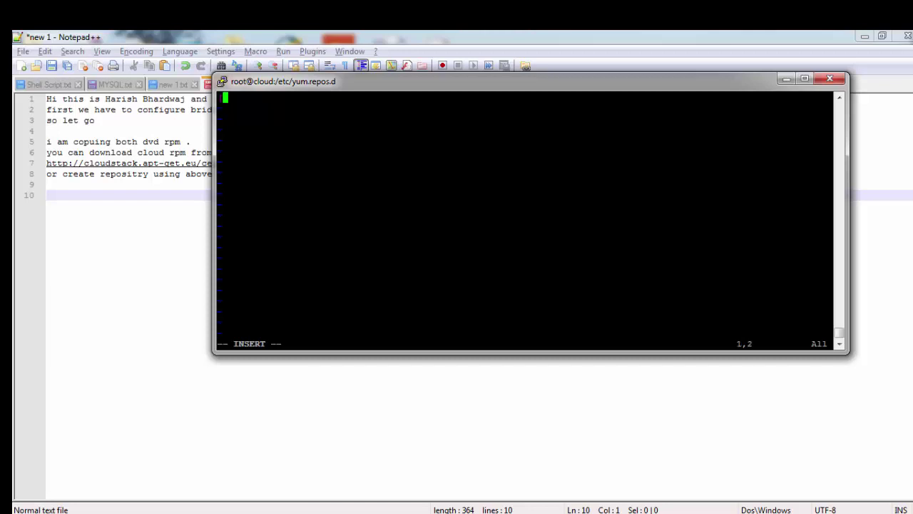
text([cloud])
key(Return)
text(name=cloud)
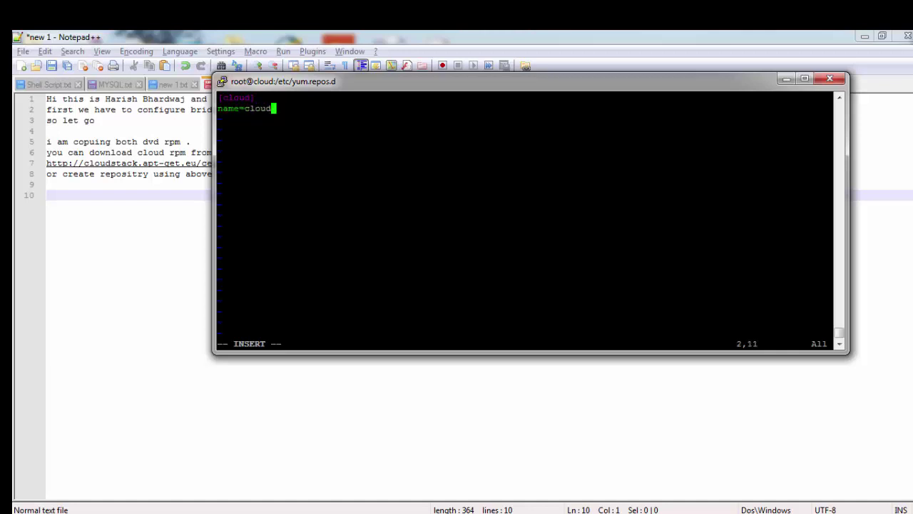
text( repol)
key(BackSpace)
text(sitry)
key(Return)
Step: Add a baseurl line pointing to the FTP server's /pub directory at 172.16.253.22
text(baseurl)
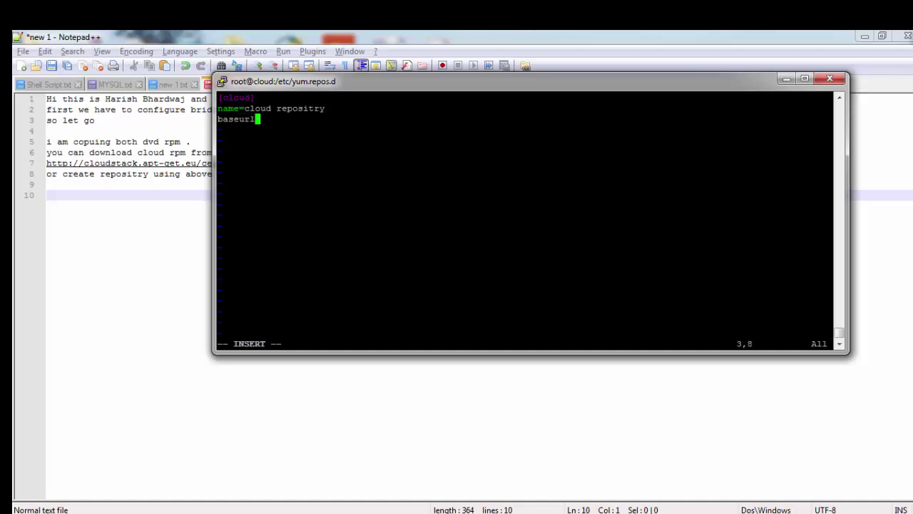
text(=ftp://)
key(KP_1)
key(KP_7)
key(KP_2)
text(.)
key(KP_5)
key(KP_1)
text(.)
key(KP_2)
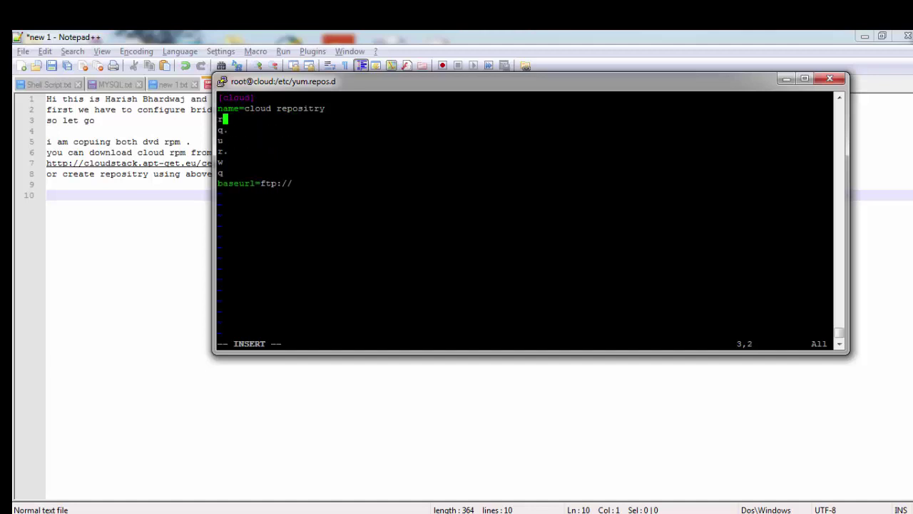
key(Down)
key(Down)
key(Down)
key(Down)
key(Down)
key(Down)
key(Up)
key(BackSpace)
key(BackSpace)
key(BackSpace)
key(BackSpace)
key(BackSpace)
key(BackSpace)
key(BackSpace)
key(BackSpace)
key(BackSpace)
key(BackSpace)
key(BackSpace)
key(BackSpace)
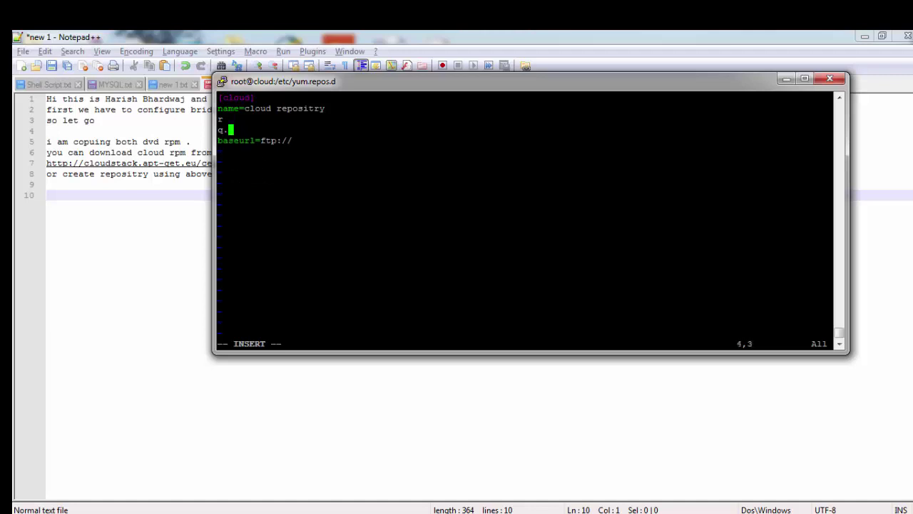
key(BackSpace)
key(BackSpace)
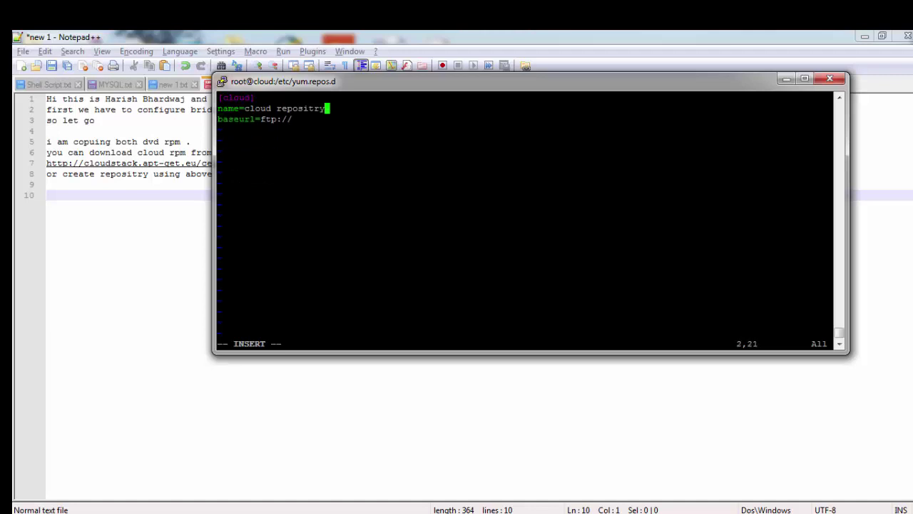
key(Down)
text(172.16.252/.)
key(BackSpace)
key(BackSpace)
key(BackSpace)
text(3/)
key(BackSpace)
text(.22)
text(/)
text(/pub)
Step: Add gpgcheck=0 and enabled=1, then save cloud.repo and quit vim with :wq
key(Return)
text(gpgcheck=)
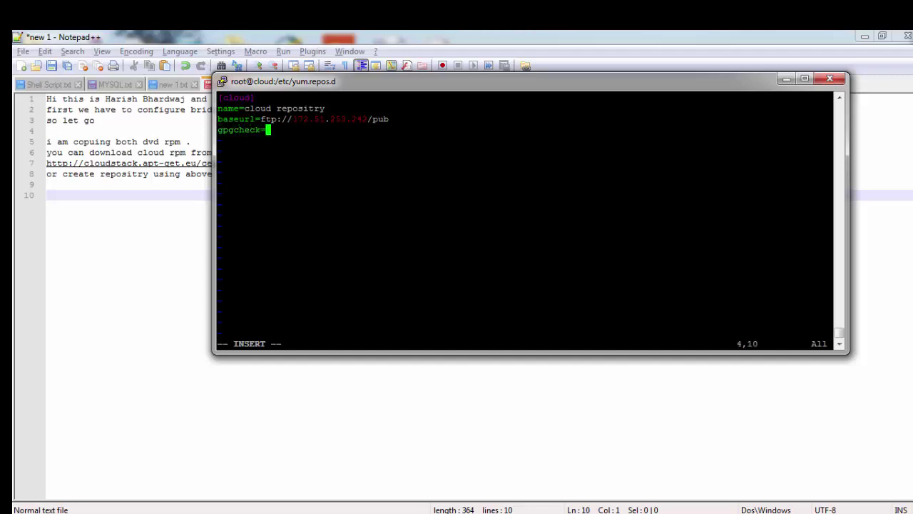
text(0)
key(Return)
text(enabled=1)
key(Escape)
text(:wq)
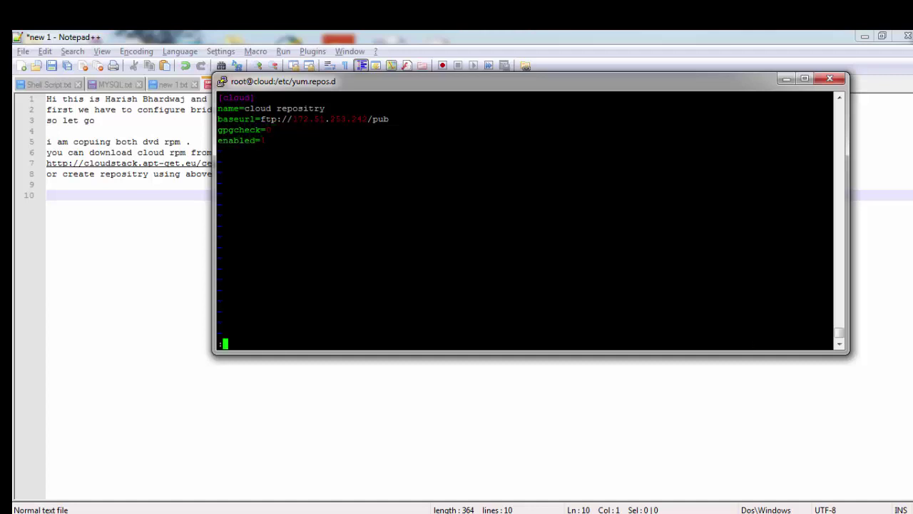
key(Return)
text(setenforce )
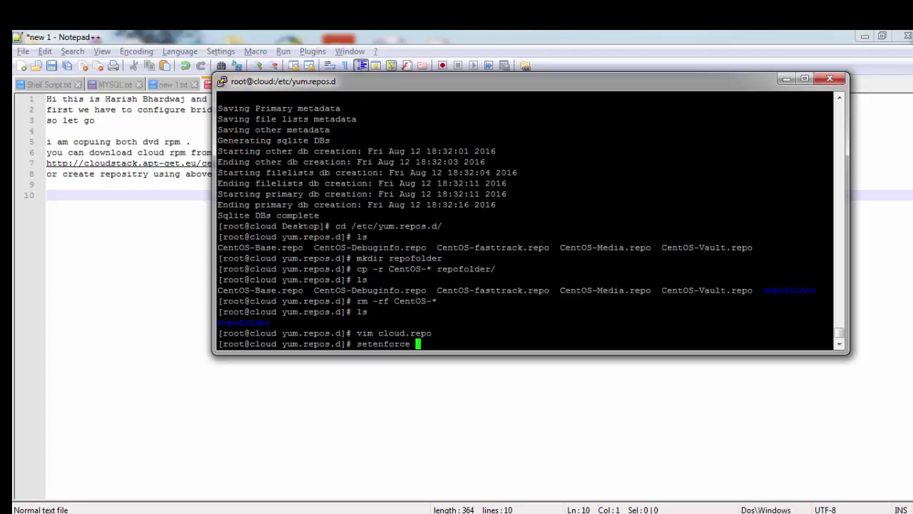
text(=)
Step: Disable SELinux enforcement, flush the iptables rules, and save the firewall configuration
key(Return)
text(ipt)
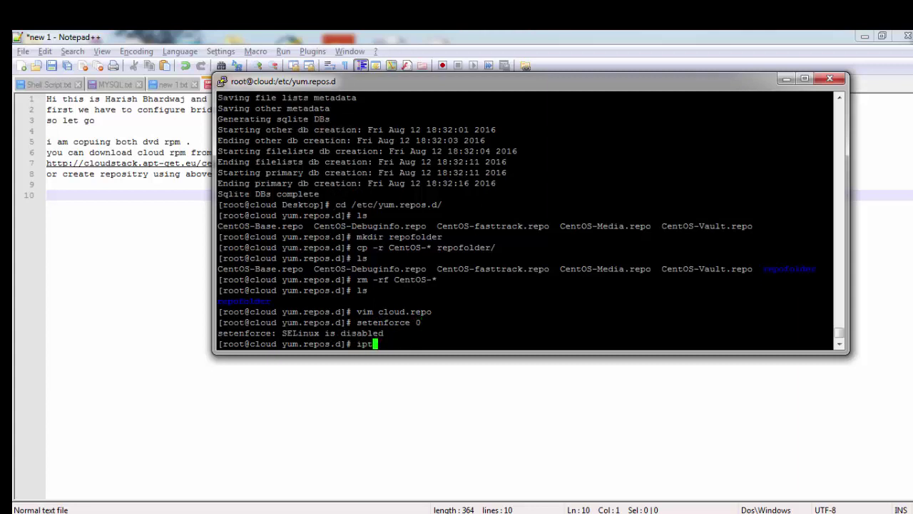
text(ables -F)
key(Return)
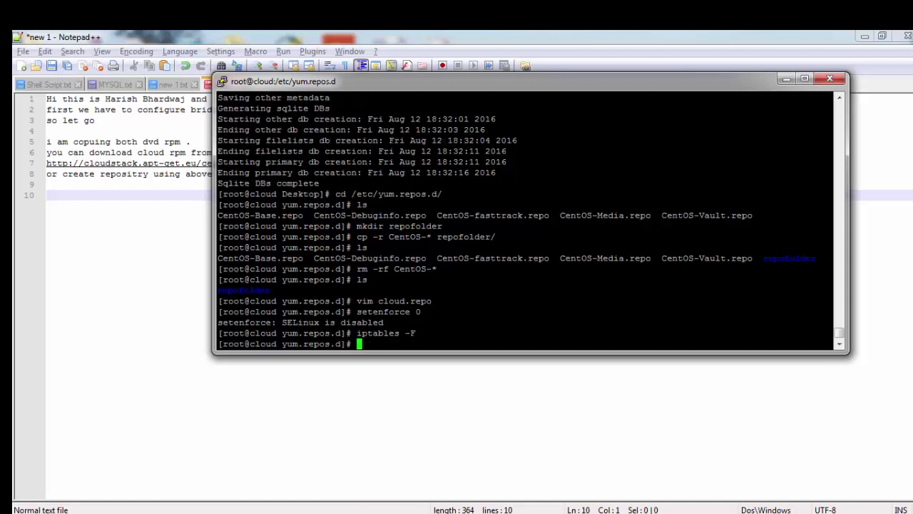
text(/etc/init.d/u)
key(BackSpace)
text(iptables save)
key(Return)
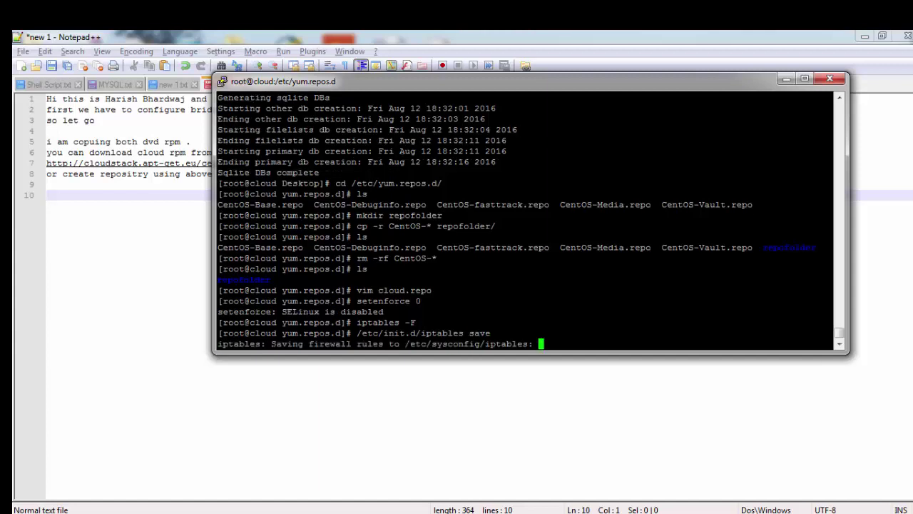
Step: Restart vsftpd and enable both vsftpd and iptables at boot with chkconfig
text(/et)
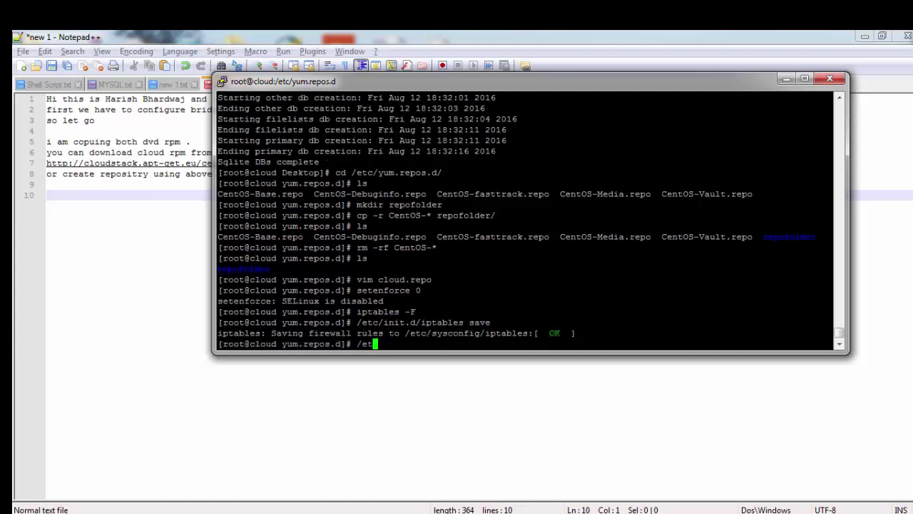
text(c/init.d/vsftpd restart)
key(Return)
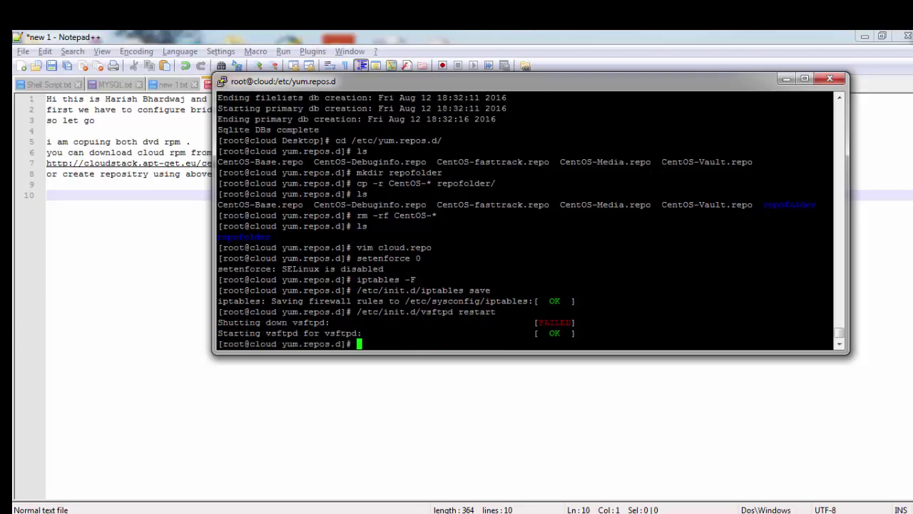
text(chkconfig vsftpd on)
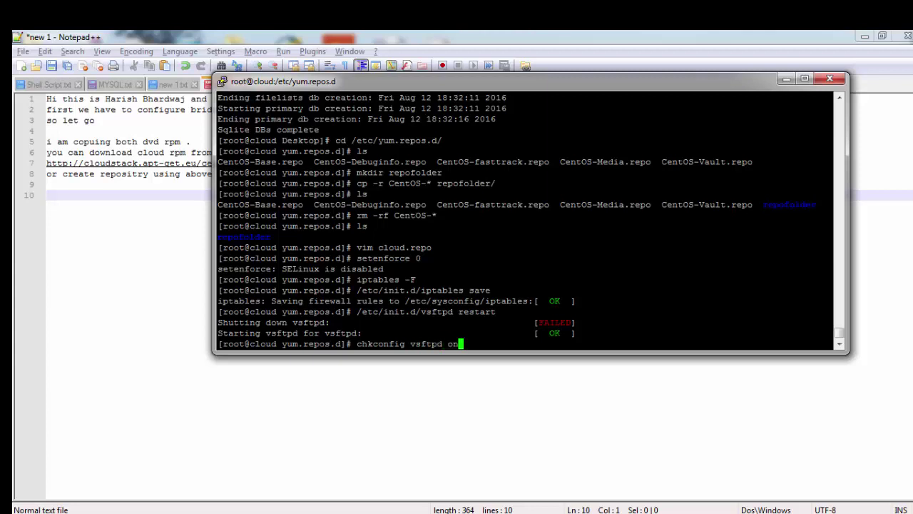
key(Return)
text(chkconfig )
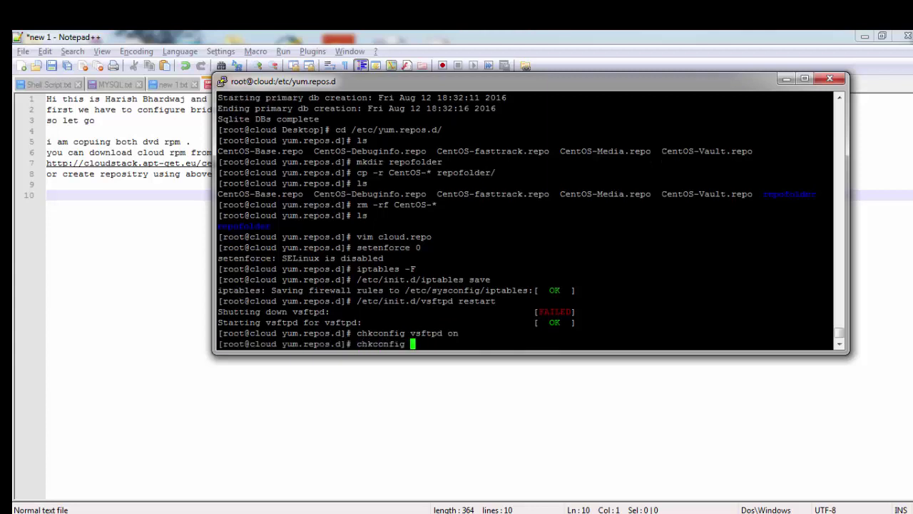
text(iptables on)
key(Return)
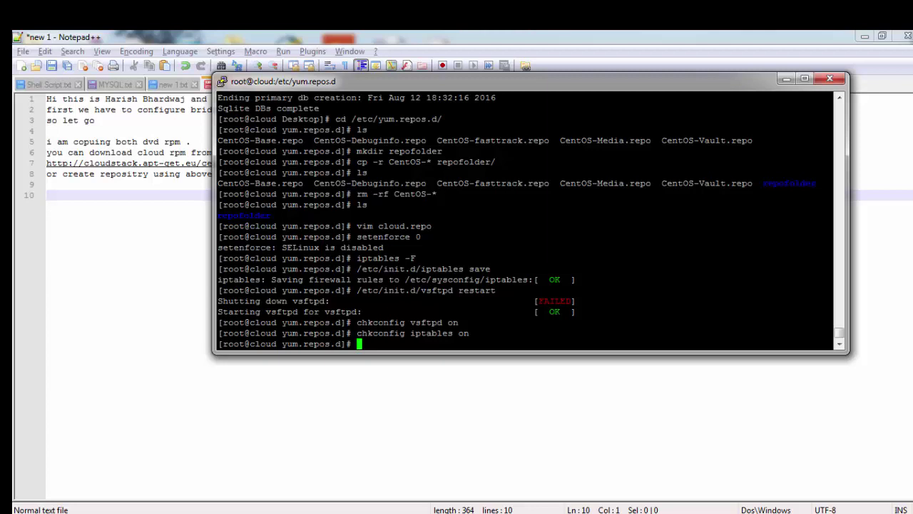
Step: Run yum clean all and yum update all against the cloud repo, then cd home
text(yum clean all)
key(Return)
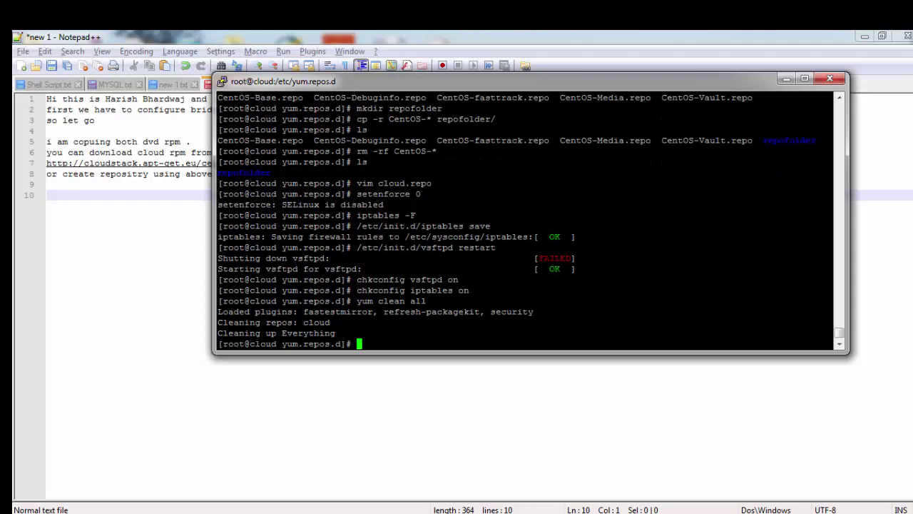
text(yum update all)
key(Return)
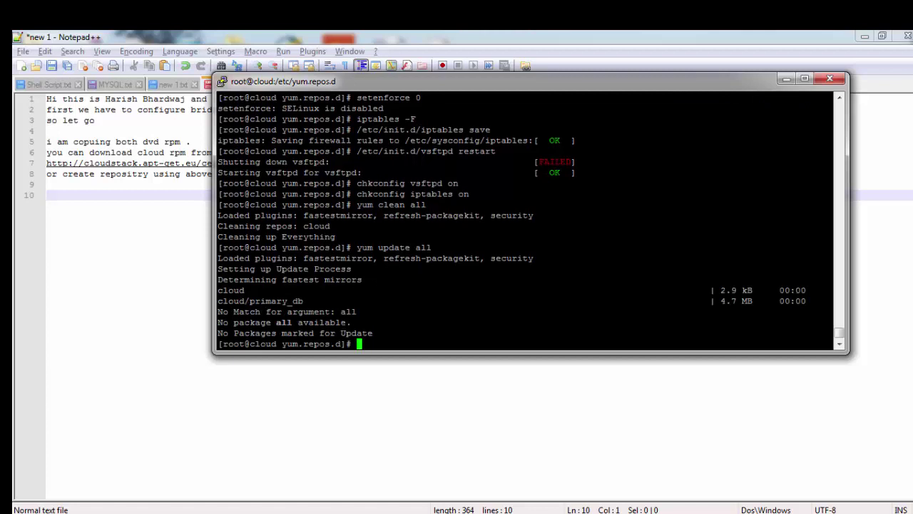
text(cd)
key(Return)
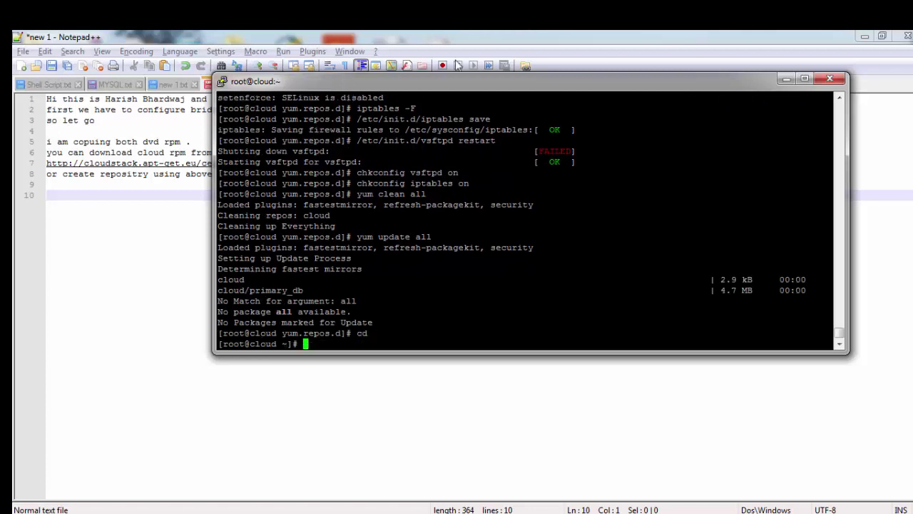
Step: Type 'now we are going to create own dns and web server' on line 10, then start line 11
click(89, 204)
text(no)
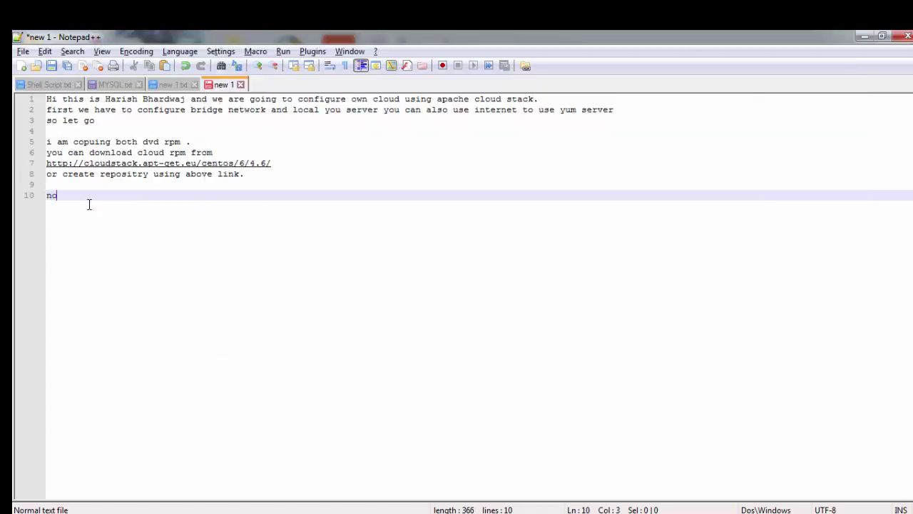
text(w we a)
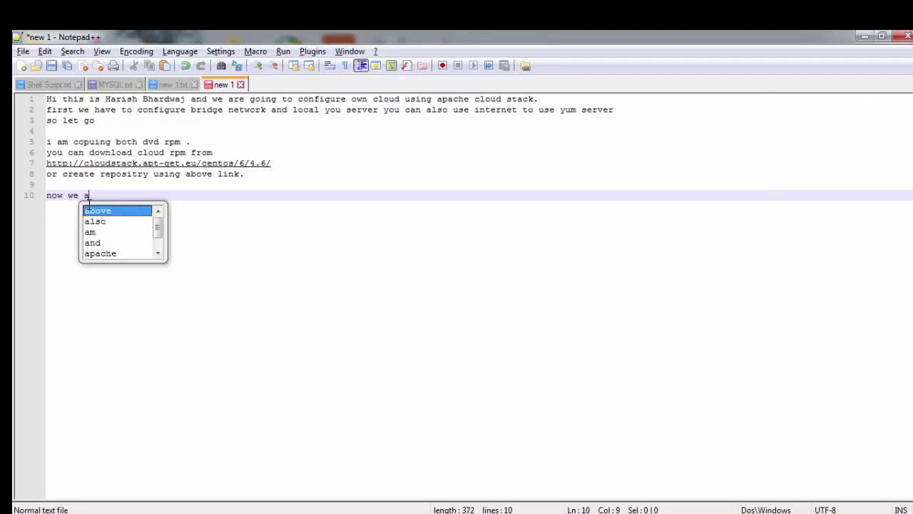
text(re going )
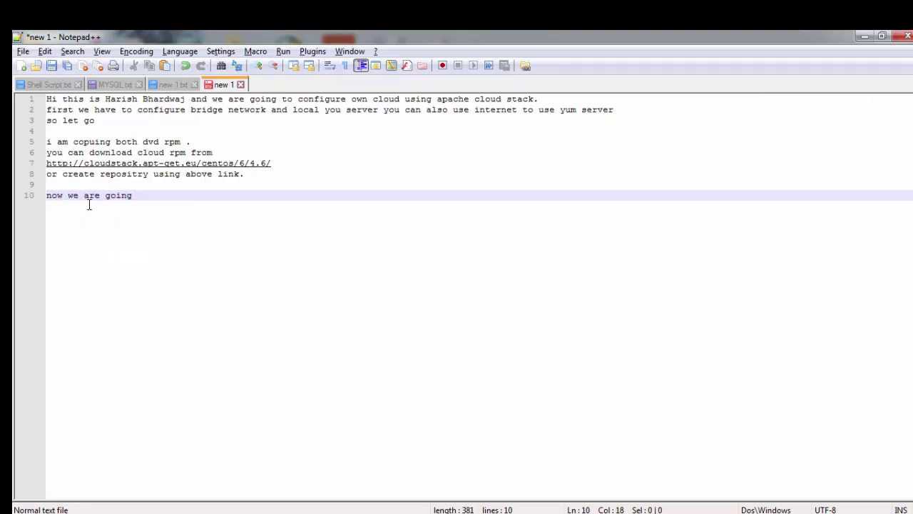
text(to create ow)
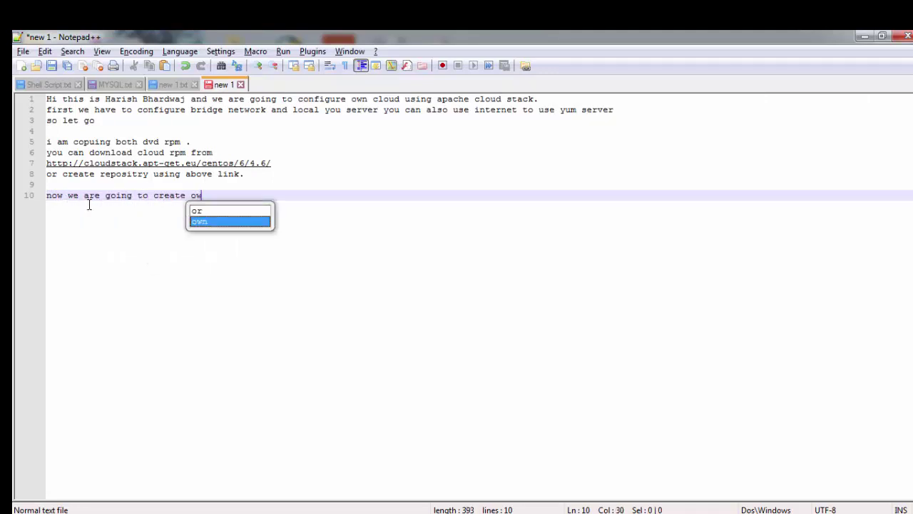
text(n dns s)
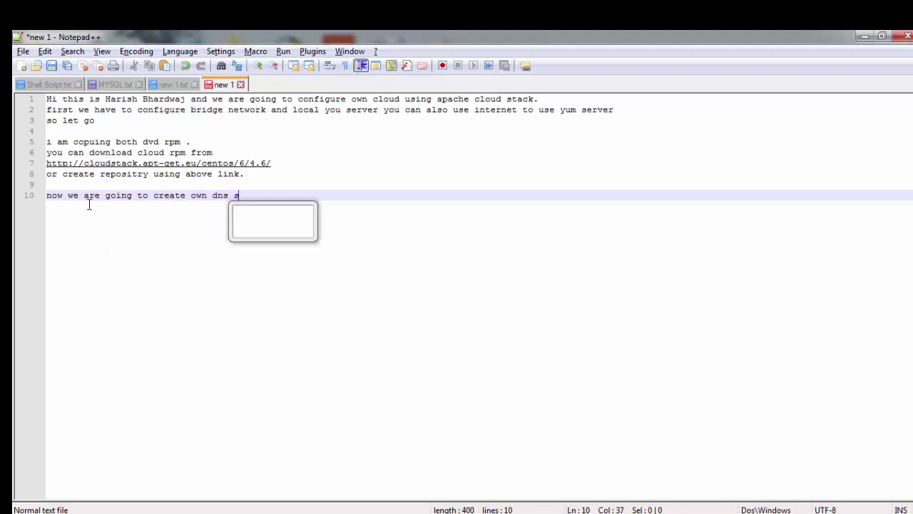
text(erver s)
key(BackSpace)
key(BackSpace)
key(BackSpace)
key(BackSpace)
key(BackSpace)
key(BackSpace)
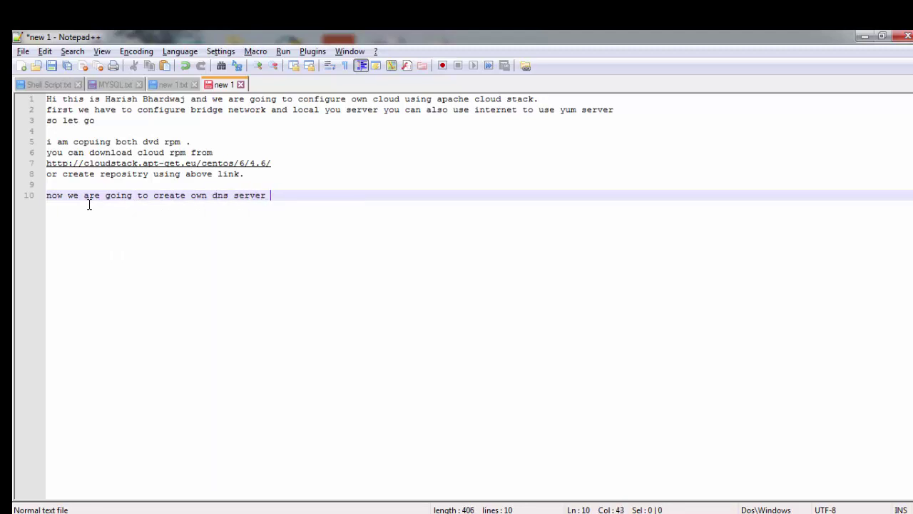
key(BackSpace)
key(BackSpace)
text(and)
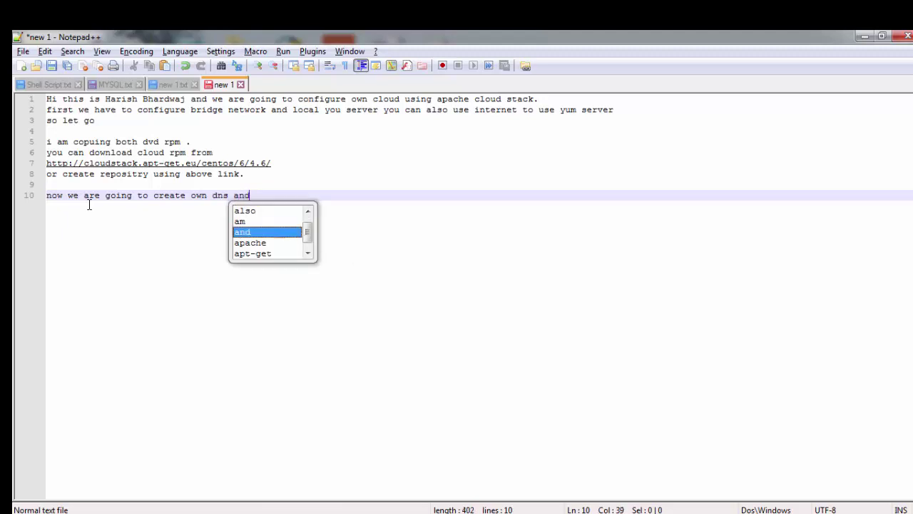
text( web server)
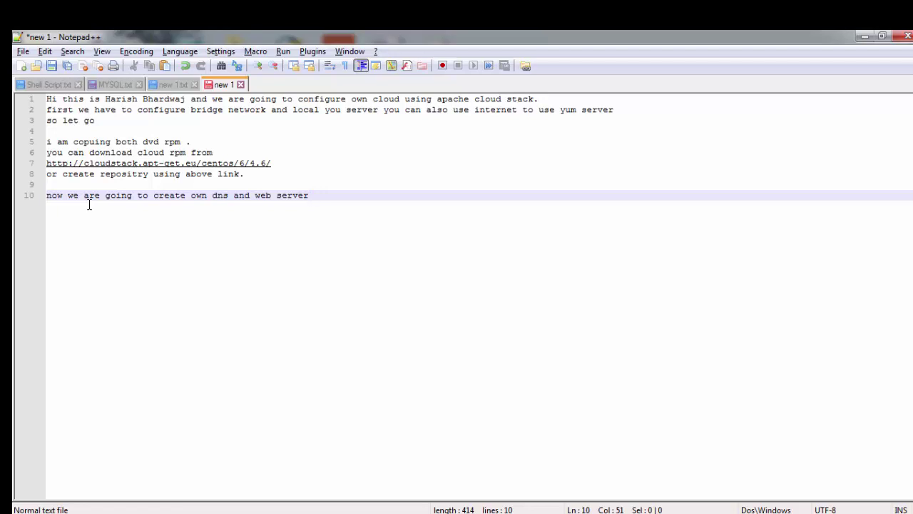
key(Return)
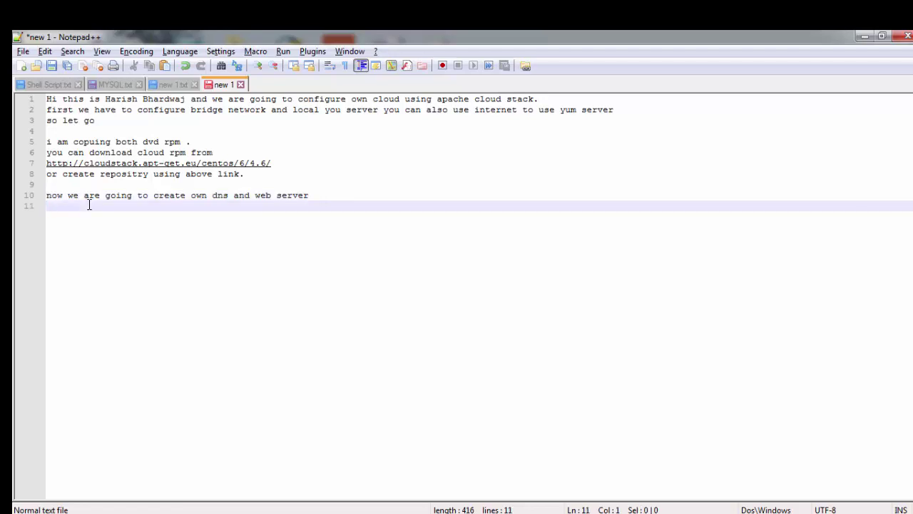
Step: Install all bind* packages with yum, approving the install with y
key(alt+Tab)
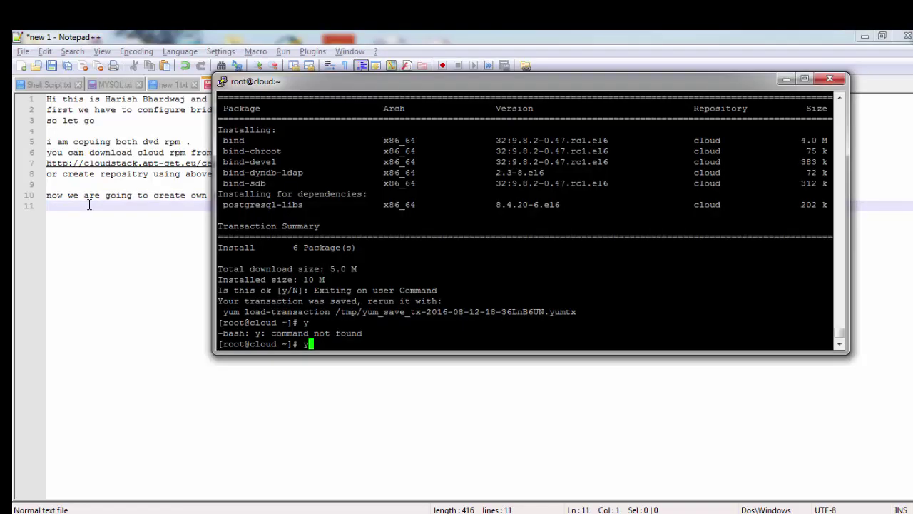
text(yum install bind*)
key(Return)
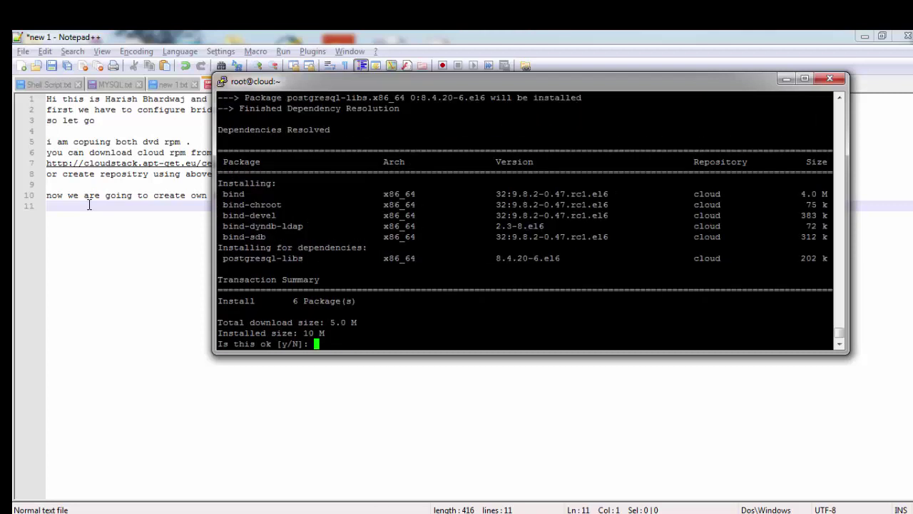
text(y)
key(Return)
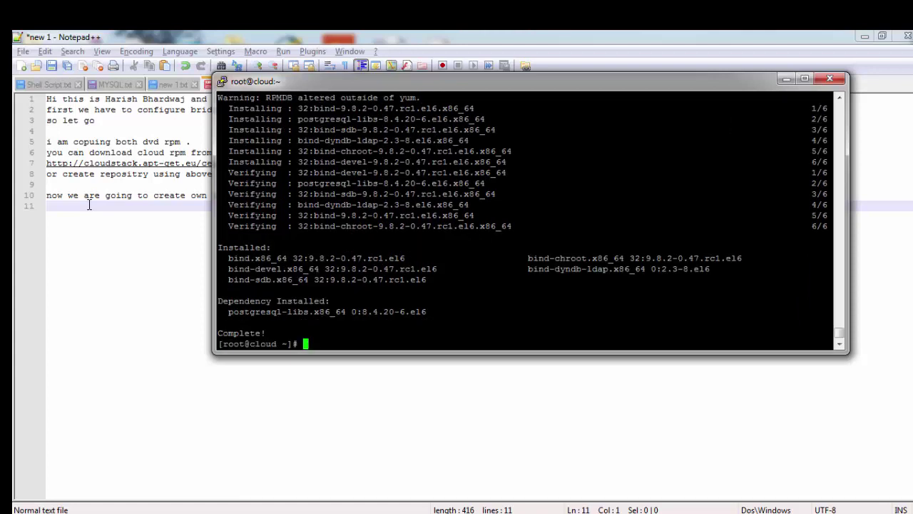
Step: Enter the vim command for /var/named/chroot/etc/named.conf
text(vim /var/named/chroot/etc/named/)
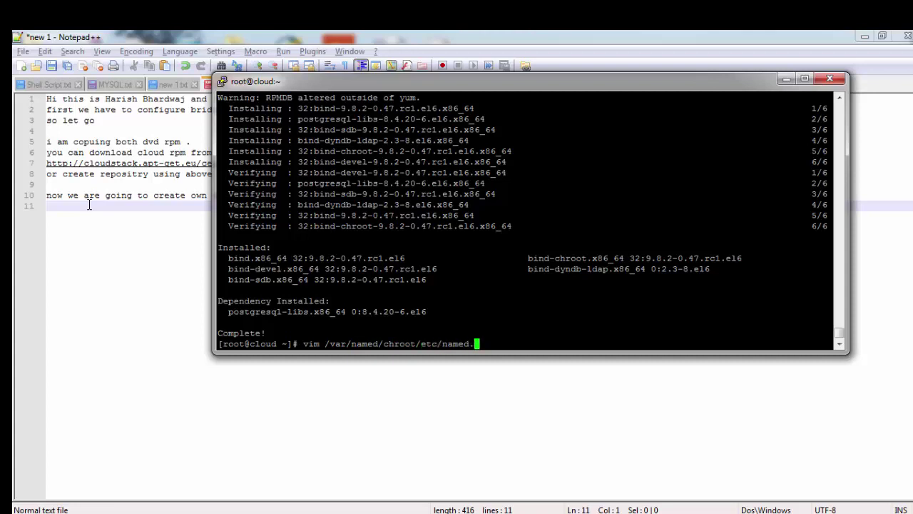
text(named.conf)
Step: Open named.conf in vim and write 'options {' and 'directory "/var/named/";'
key(Return)
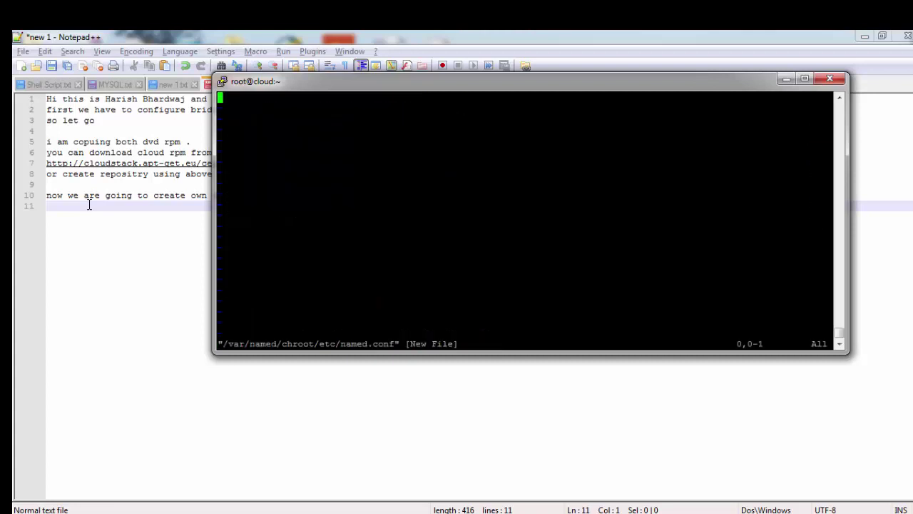
text(iopti)
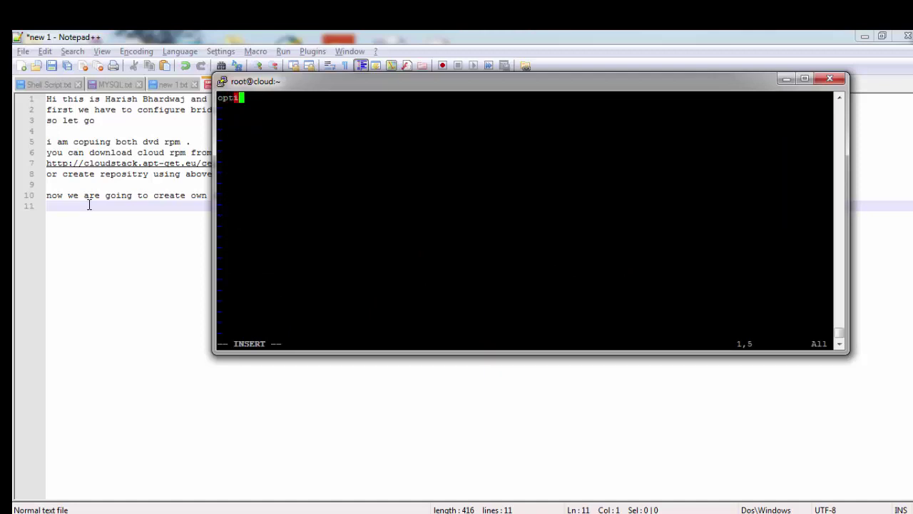
text(ons {)
key(Return)
text(directory )
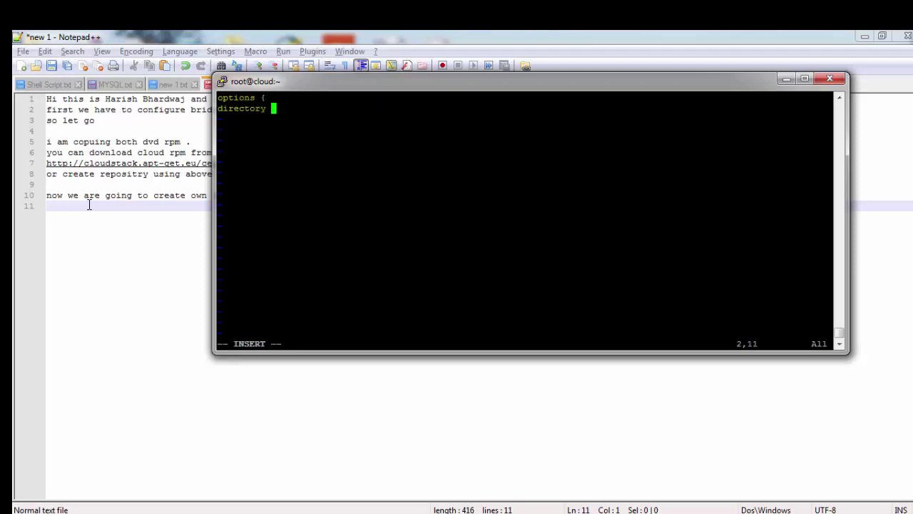
text("/var/named)
text(";)
key(Return)
key(Up)
key(Right)
key(Right)
key(Right)
key(Right)
key(Right)
key(Right)
key(Right)
key(Right)
key(Right)
key(Right)
key(Right)
key(Right)
key(Right)
key(Right)
key(Right)
key(Right)
key(Right)
key(Right)
key(Right)
key(Right)
key(Right)
text(/)
key(Right)
key(Right)
key(Return)
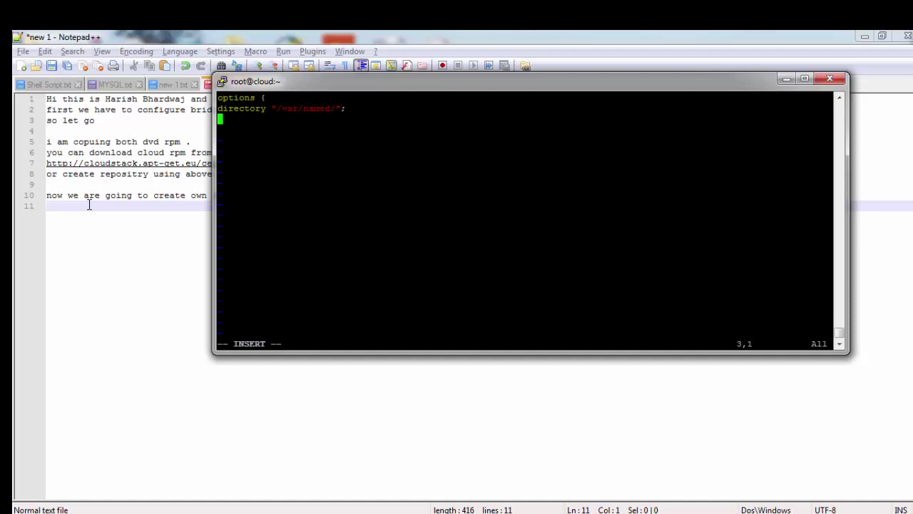
Step: Add the options line 'listen-on port 53 { 172.51.253.242; };' in named.conf
text(liste-on port)
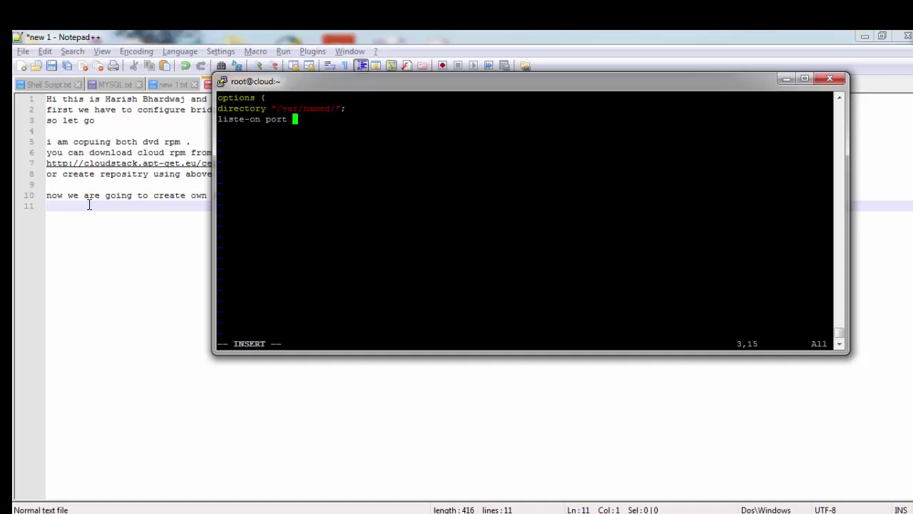
key(Left)
key(Left)
key(Left)
key(Left)
key(Left)
key(Left)
key(Left)
key(Left)
key(Left)
text(n)
key(End)
text(54)
key(BackSpace)
key(BackSpace)
text(3 {)
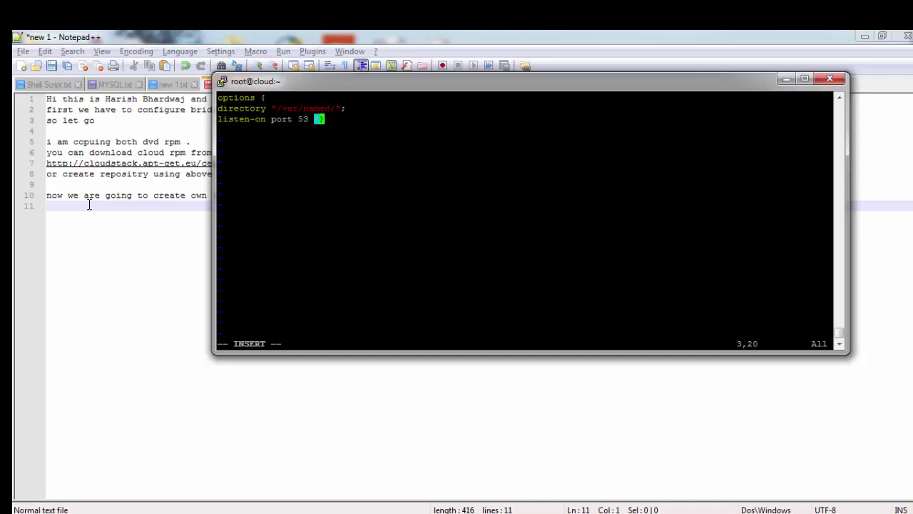
text(172.512.5)
key(BackSpace)
key(BackSpace)
key(BackSpace)
text(.255)
key(BackSpace)
key(BackSpace)
text(53.242; )
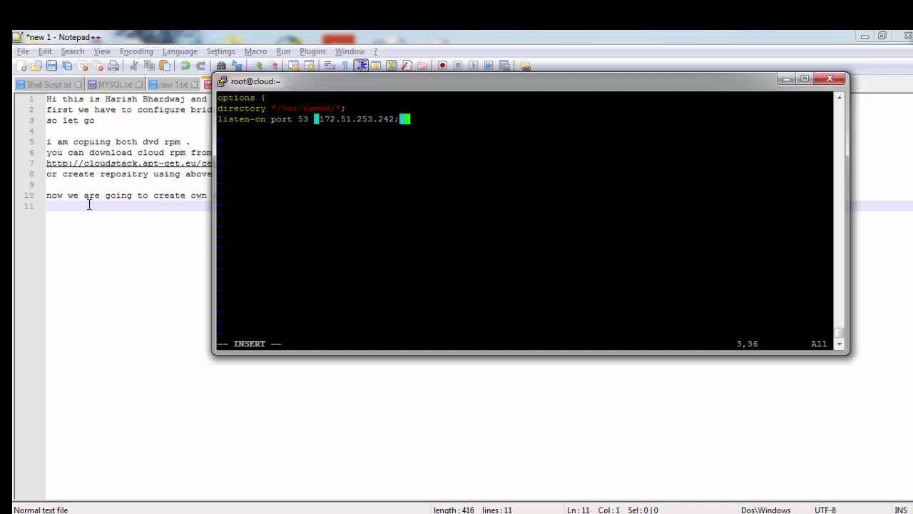
text(;)
key(Return)
Step: Close the options block with '};' and begin the zone "cloud.com" IN { entry
text(};)
key(Return)
text(zone ")
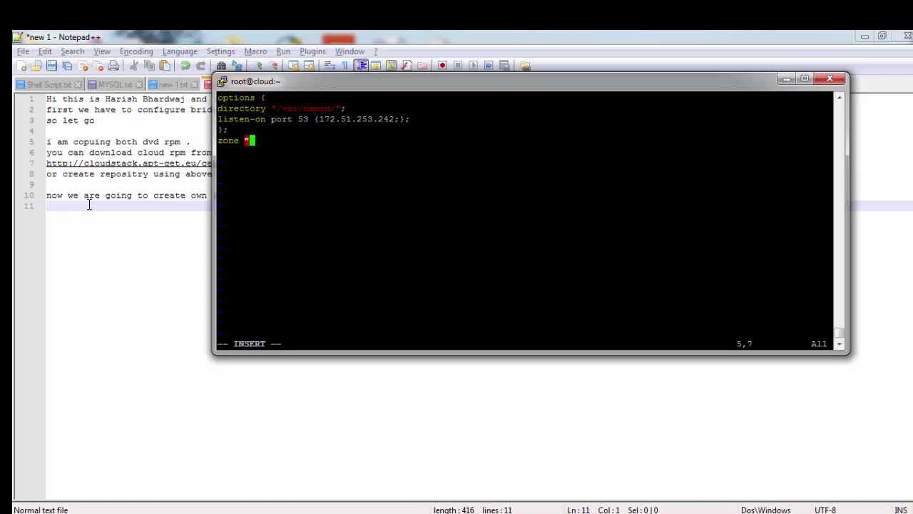
text(cloud.com" IN {)
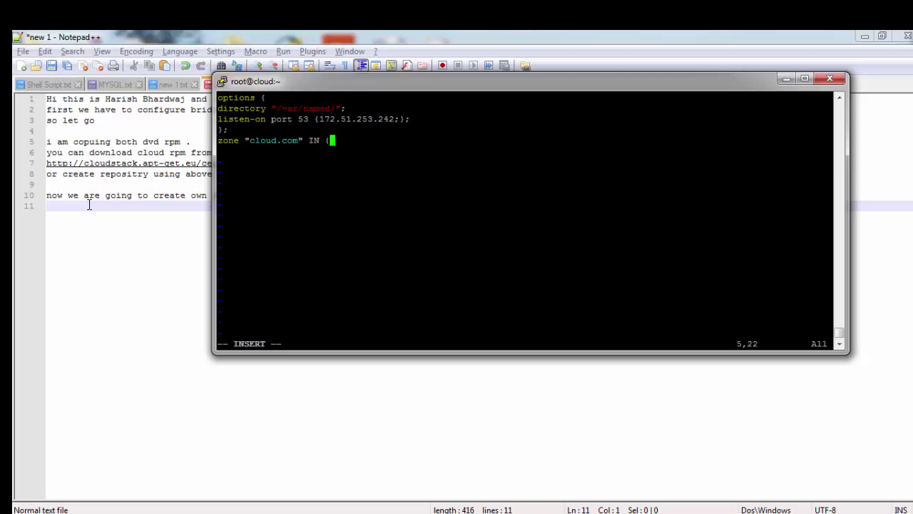
Step: Fill the cloud.com zone with type master and its zone file, then close it
key(Return)
text(type ms)
key(BackSpace)
text(aster;)
key(Return)
text(fi)
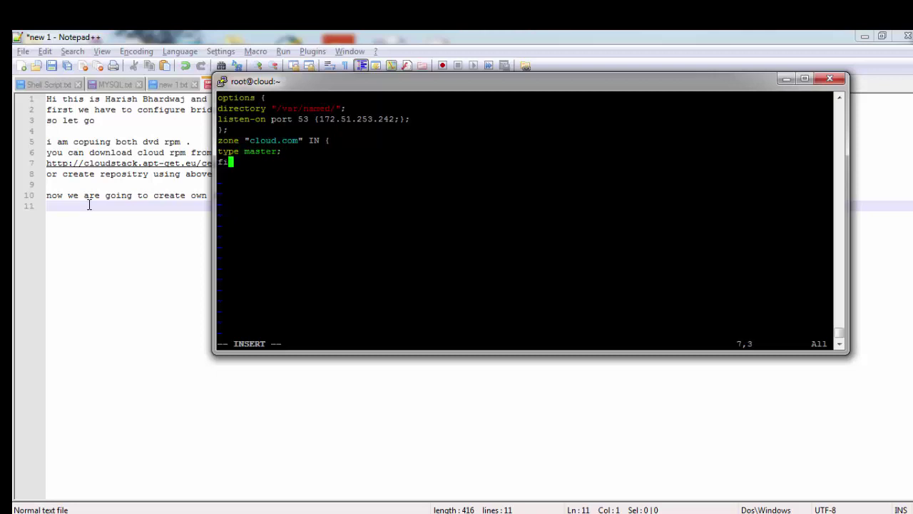
text(le "fwd.z)
text(one)
text(;)
key(Return)
text(};)
key(Return)
Step: Start the reverse zone "253.51.172.in-addr.arpa" IN { entry
text(zone ")
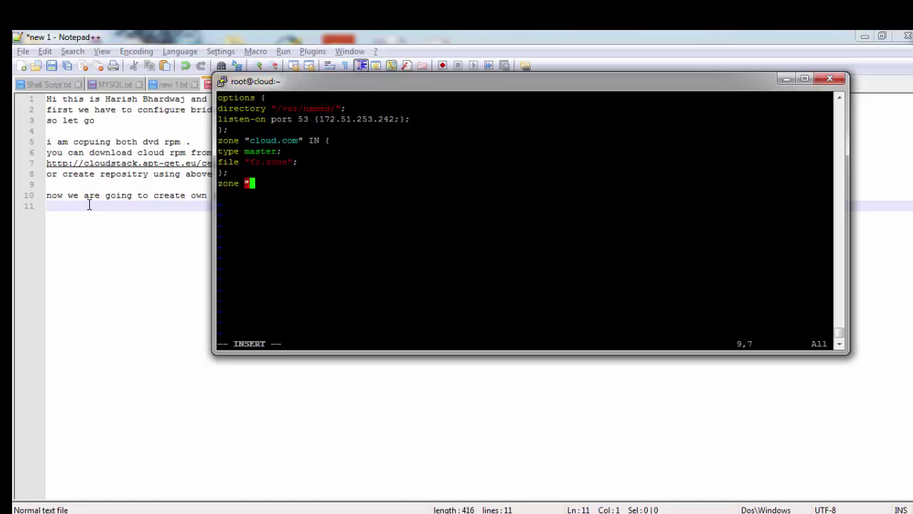
text(252.51/)
key(BackSpace)
text(.)
key(Left)
key(Left)
key(Left)
key(BackSpace)
text(3)
key(Right)
key(Right)
key(Right)
key(Right)
text(172.)
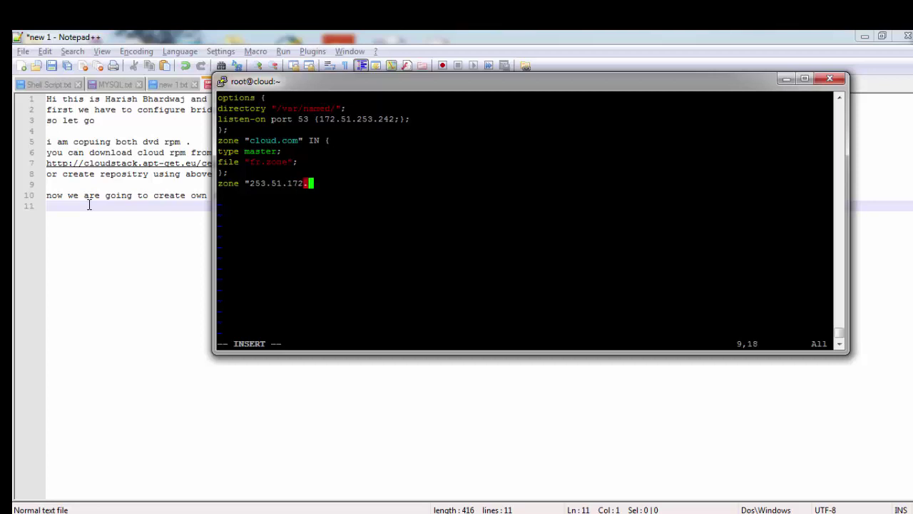
text(in-addr.arpa)
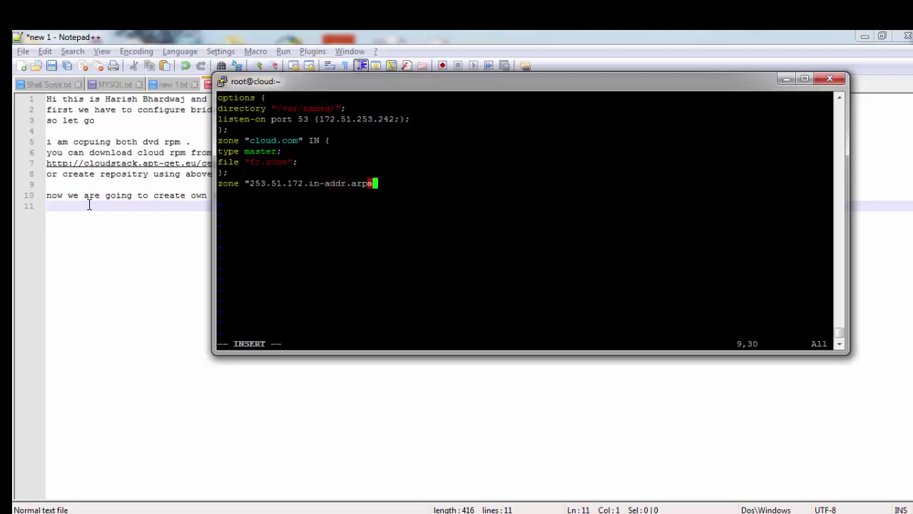
text(" IN {)
Step: Give the reverse zone type master and its re.zone file, close it, and save named.conf
key(Return)
text(type master)
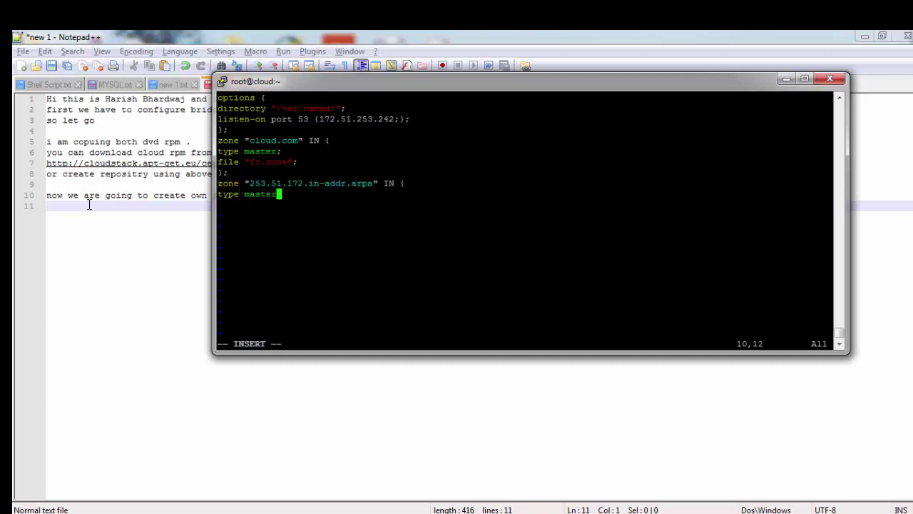
text(;)
key(Return)
text(file )
text("rr.)
text(zone")
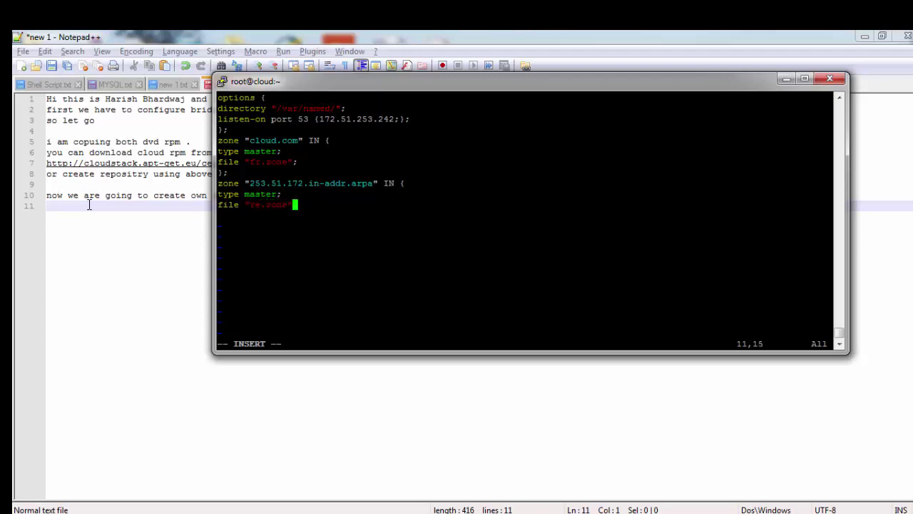
text(;)
key(Return)
text(};)
key(Escape)
text(:wq)
key(Return)
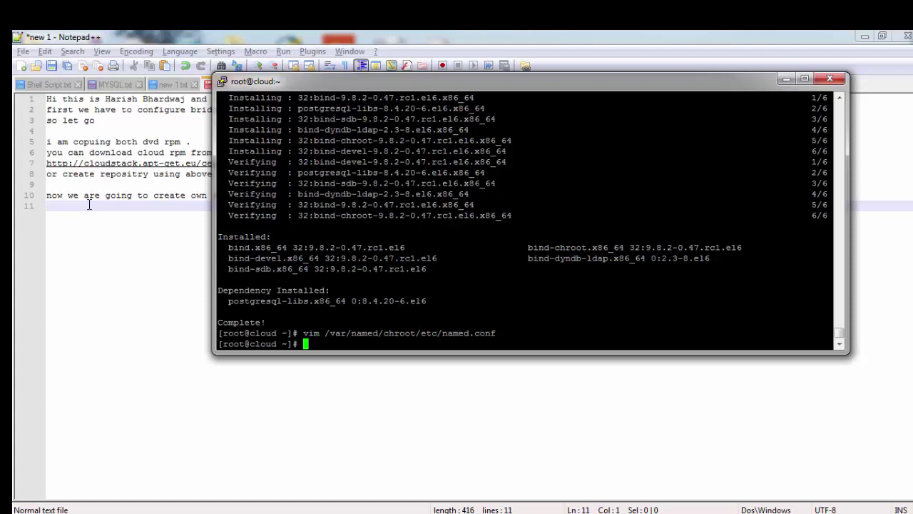
Step: Copy named.localhost to /var/named/chroot/var/named/fr.zone
text(cp -r /var/named/chroot/var/named/)
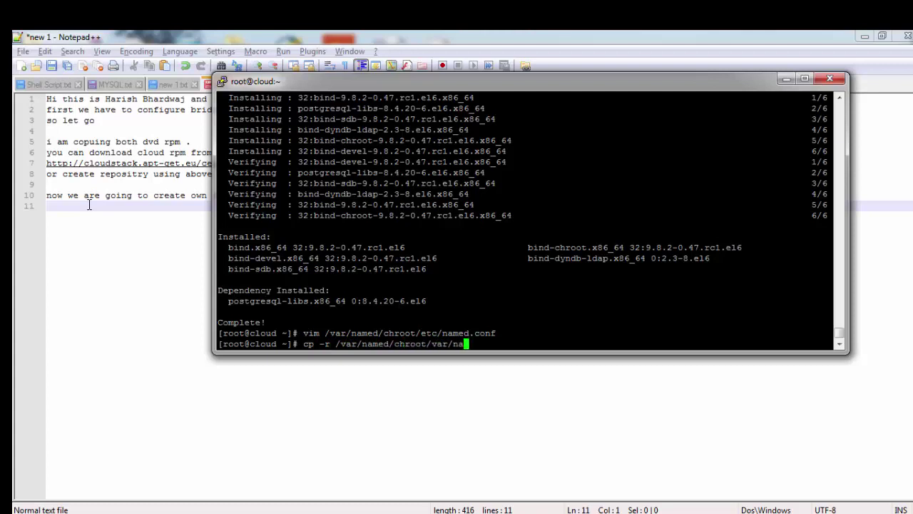
key(BackSpace)
key(BackSpace)
key(BackSpace)
key(BackSpace)
key(BackSpace)
key(BackSpace)
key(BackSpace)
key(BackSpace)
key(BackSpace)
key(BackSpace)
key(BackSpace)
key(BackSpace)
key(BackSpace)
key(BackSpace)
key(BackSpace)
key(BackSpace)
key(BackSpace)
text(l)
key(BackSpace)
text(named.loca)
key(Tab)
text(/var/named/c)
key(Tab)
text(var/named/)
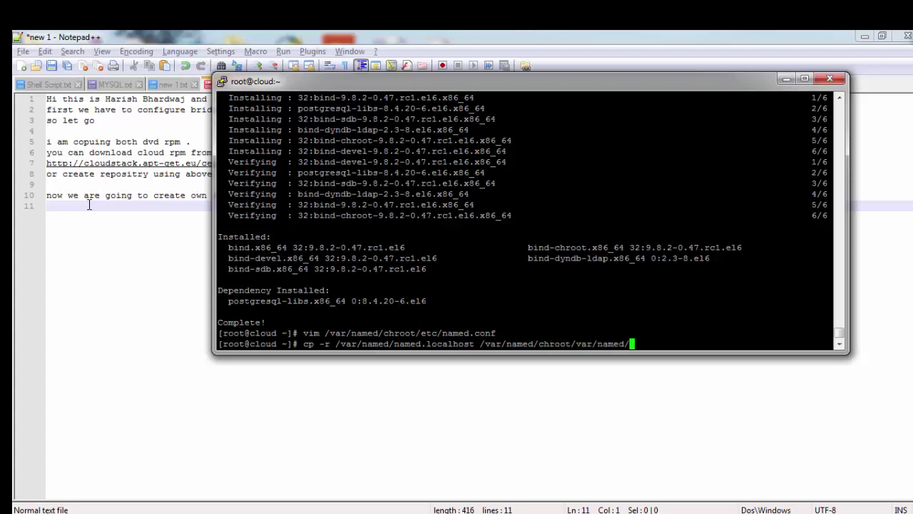
text(fr.zone)
key(Return)
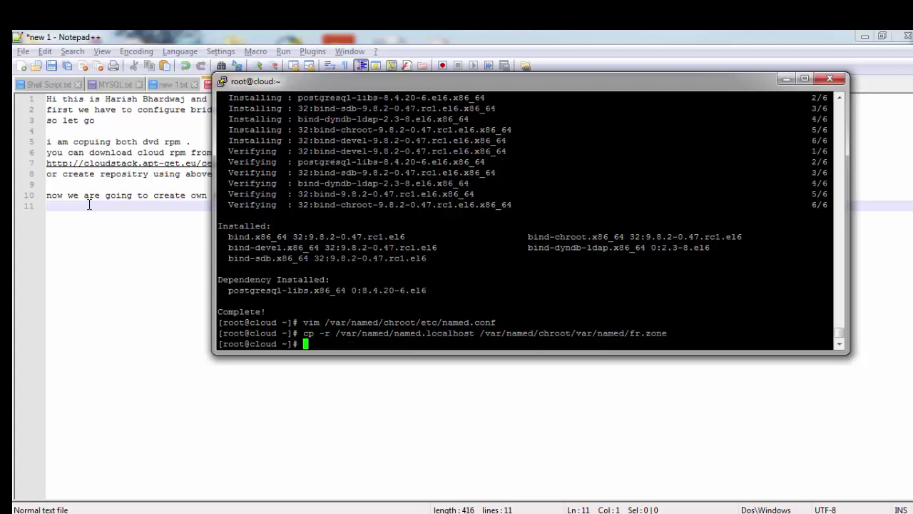
Step: Copy named.loopback to /var/named/chroot/var/named/re.zone
text(cp -r /var/named/c)
key(Tab)
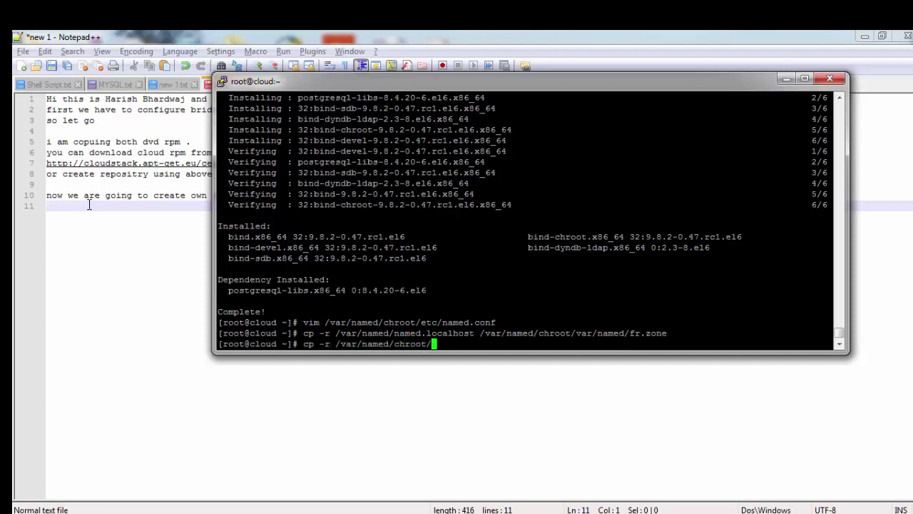
key(BackSpace)
key(BackSpace)
key(BackSpace)
key(BackSpace)
key(BackSpace)
key(BackSpace)
key(BackSpace)
text(n)
key(Tab)
text(loo)
key(Tab)
text(/var/named/ch)
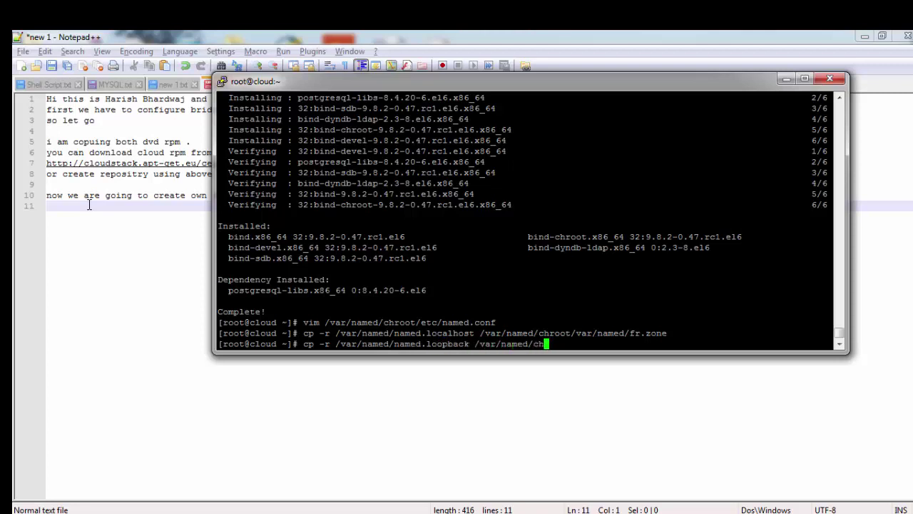
text(root/var/named/)
text(re.zone)
key(Return)
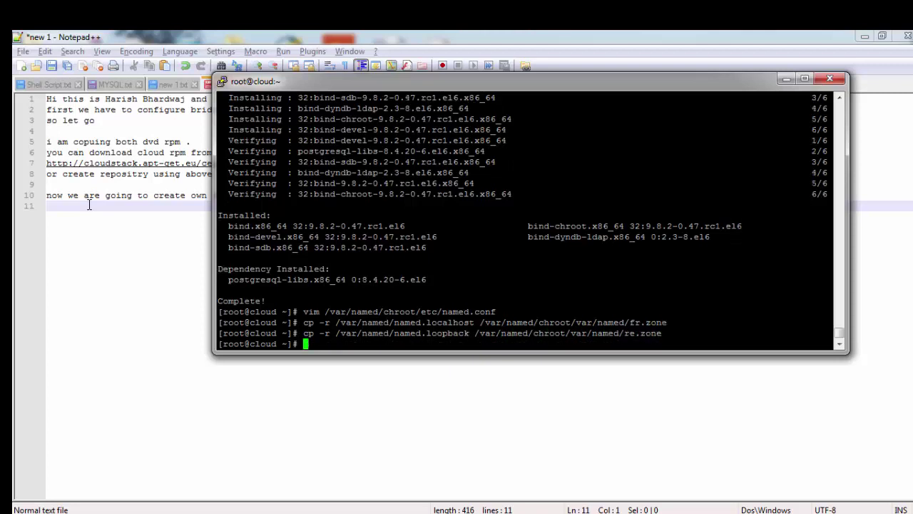
Step: Open /var/named/chroot/var/named/fr.zone in vim
text(vim /var/named/chroot/var/named/f)
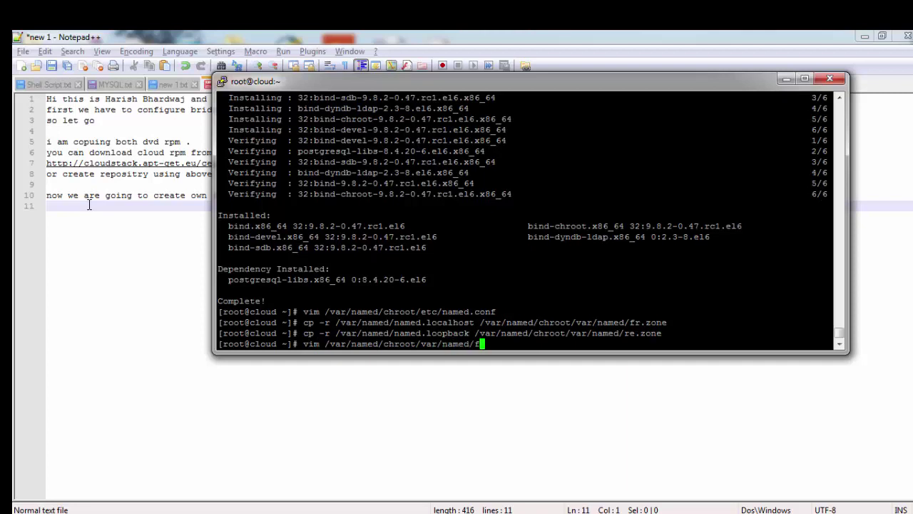
key(Tab)
key(Return)
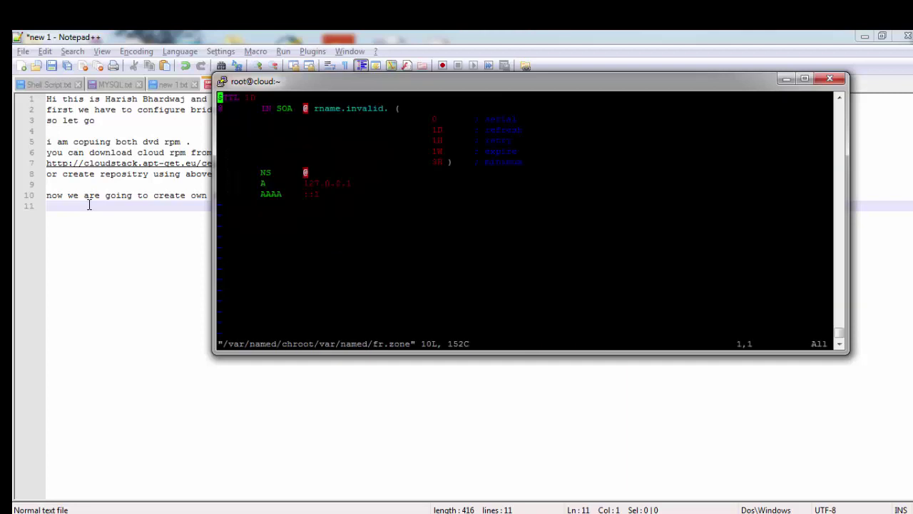
Step: Change the fr.zone SOA fields to cloud.com. and root.cloud.com
key(Down)
key(Right)
key(Right)
key(Right)
key(Right)
key(Right)
key(Right)
key(Right)
key(Right)
key(Right)
key(Right)
key(Right)
key(Right)
key(Right)
key(Right)
key(Right)
key(Right)
key(Left)
key(Left)
key(Left)
key(Left)
key(Left)
key(Left)
key(Left)
key(i)
key(Delete)
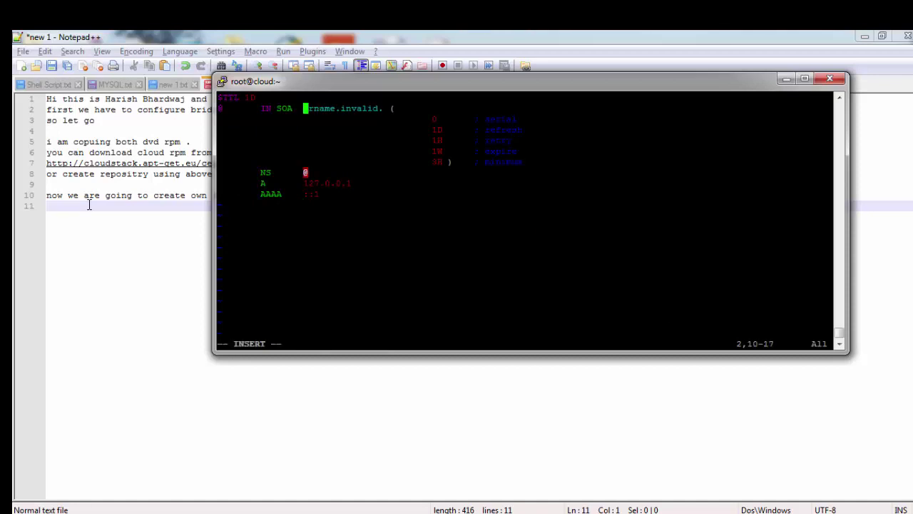
text(cloud.cc)
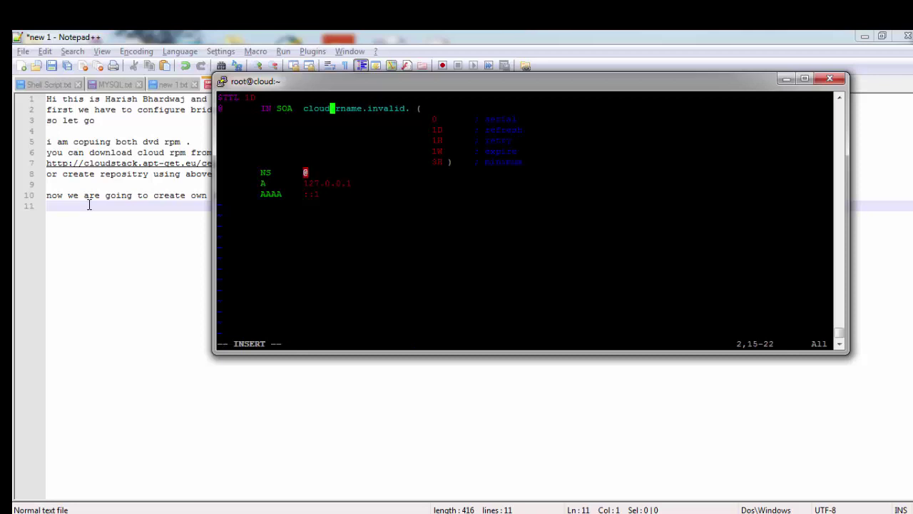
key(BackSpace)
text(om.)
key(Tab)
key(Delete)
key(Delete)
key(Delete)
key(Delete)
key(Delete)
key(Delete)
key(Delete)
key(Delete)
key(Delete)
key(Delete)
key(Delete)
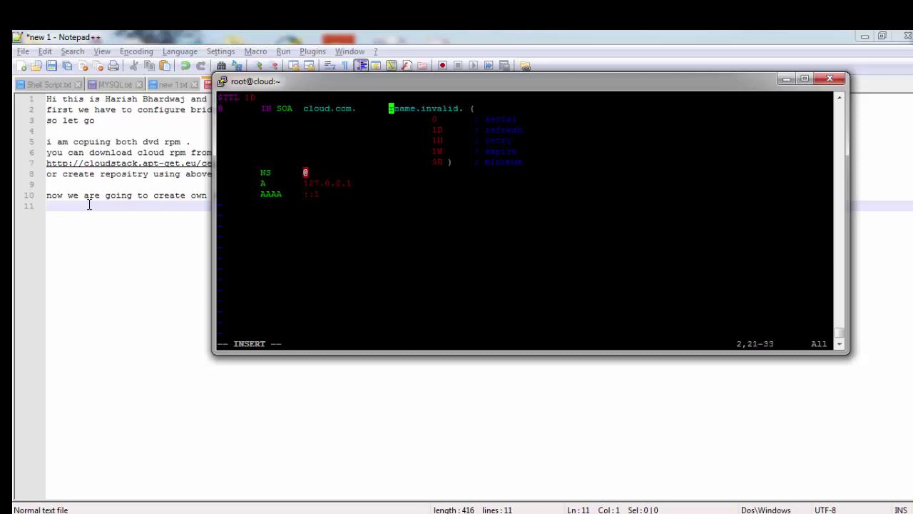
key(Delete)
key(Delete)
text(root./)
key(BackSpace)
key(BackSpace)
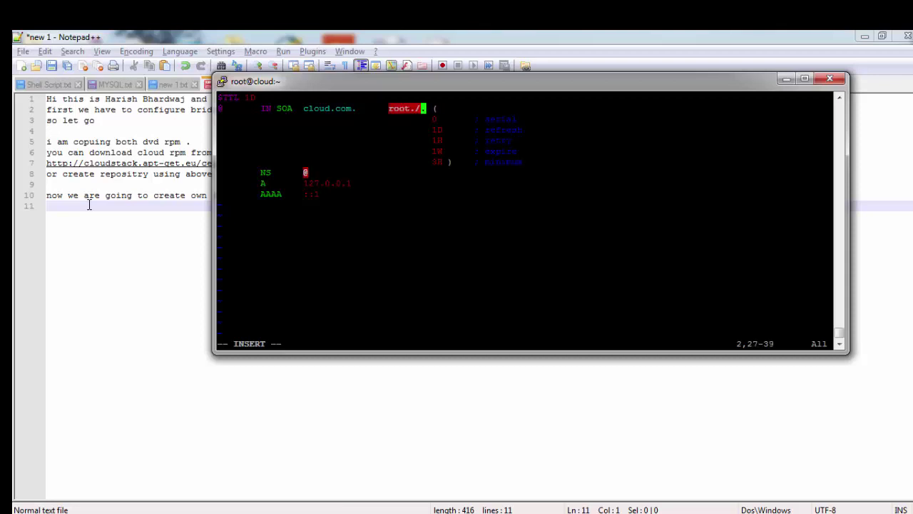
text(.)
text(cloud.com)
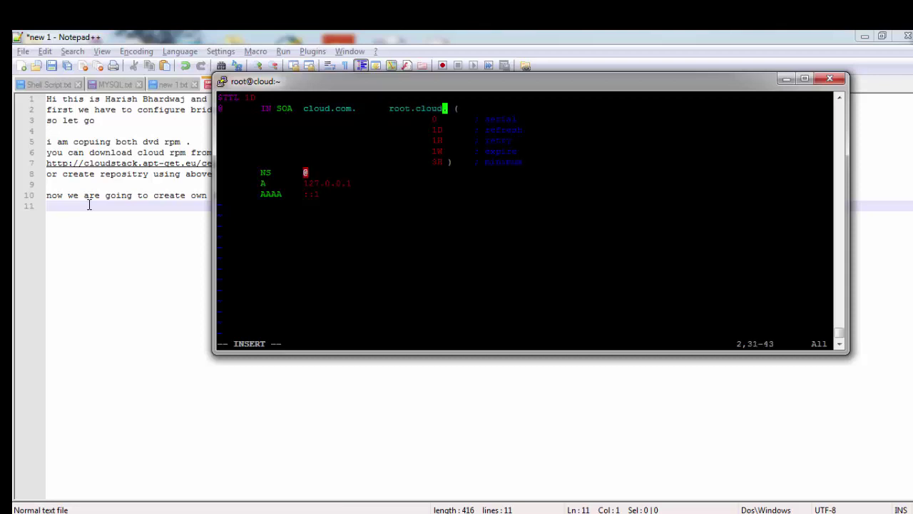
Step: Set NS to cloud.com. and A to 172.51.253.242, drop the AAAA line, and save fr.zone
key(Down)
key(Down)
key(Down)
key(Down)
key(Down)
key(Down)
key(BackSpace)
text(cloud.com.)
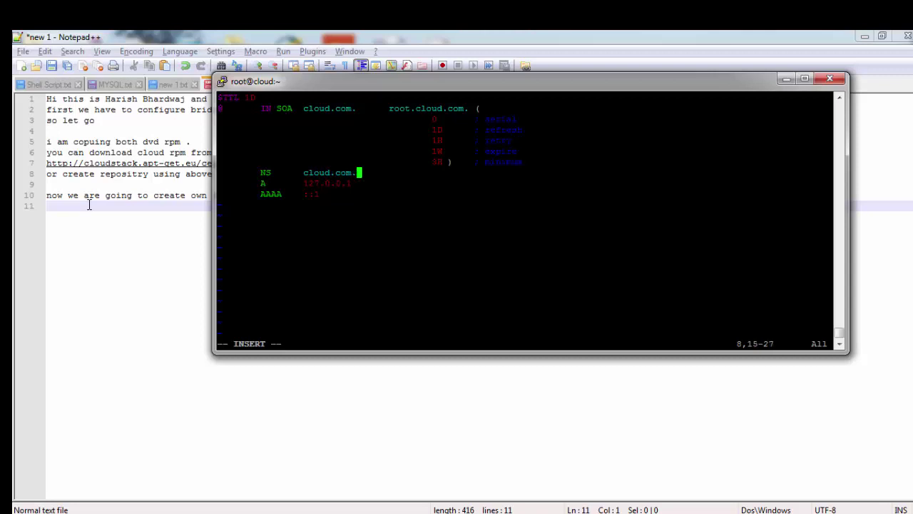
key(Down)
key(BackSpace)
key(BackSpace)
key(BackSpace)
key(BackSpace)
key(BackSpace)
key(BackSpace)
key(BackSpace)
key(BackSpace)
key(BackSpace)
text(172.512.)
key(BackSpace)
key(BackSpace)
key(BackSpace)
text(5.251.242)
key(Down)
key(BackSpace)
key(BackSpace)
key(BackSpace)
key(BackSpace)
key(BackSpace)
key(BackSpace)
key(BackSpace)
key(BackSpace)
key(BackSpace)
key(BackSpace)
key(BackSpace)
key(Escape)
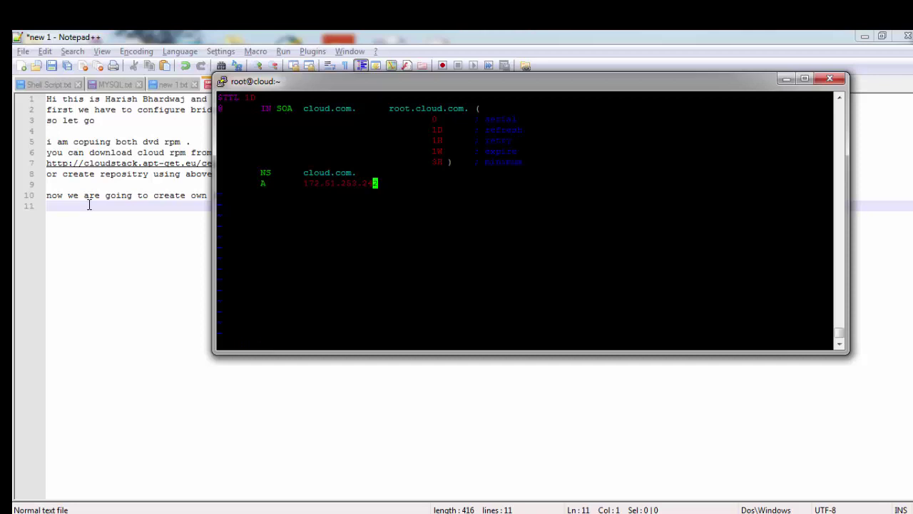
text(:wq)
key(Return)
Step: Open re.zone and set its SOA fields to cloud.com. and root.cloud.com
text(vim )
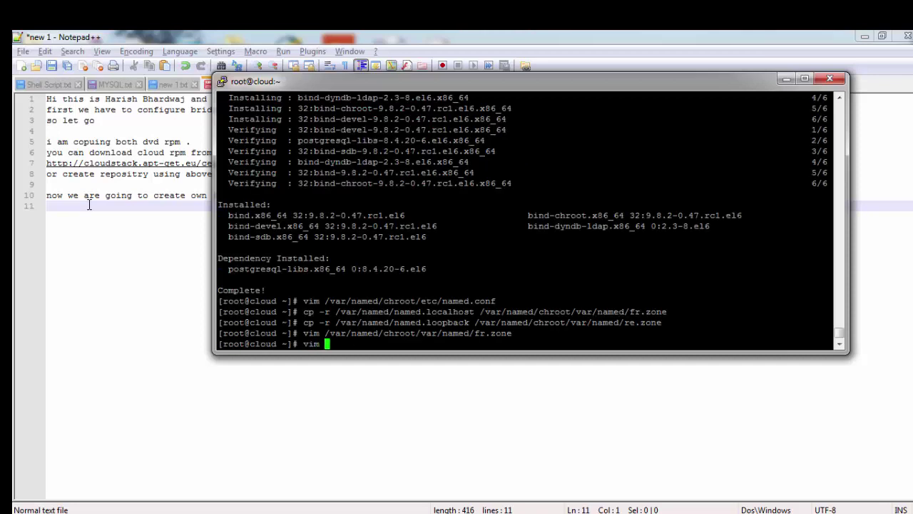
text(/var/named/chroot/)
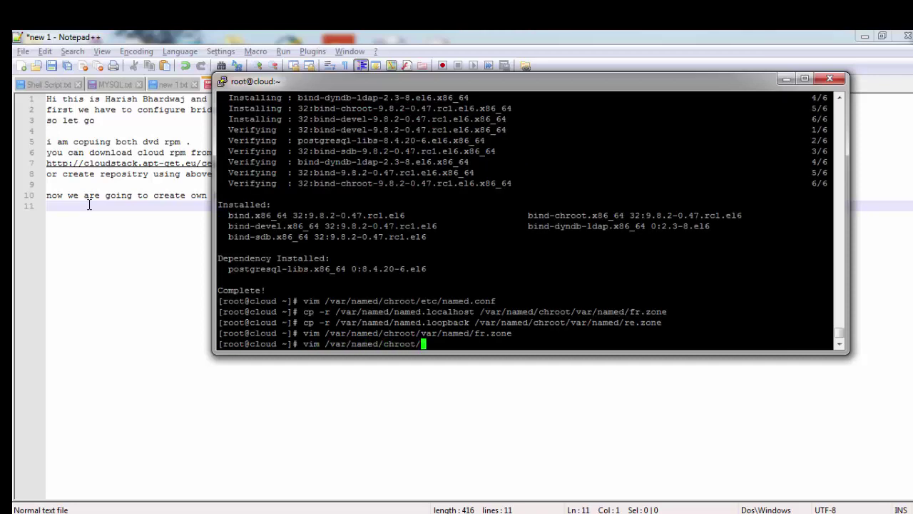
text(var/named/re.zone)
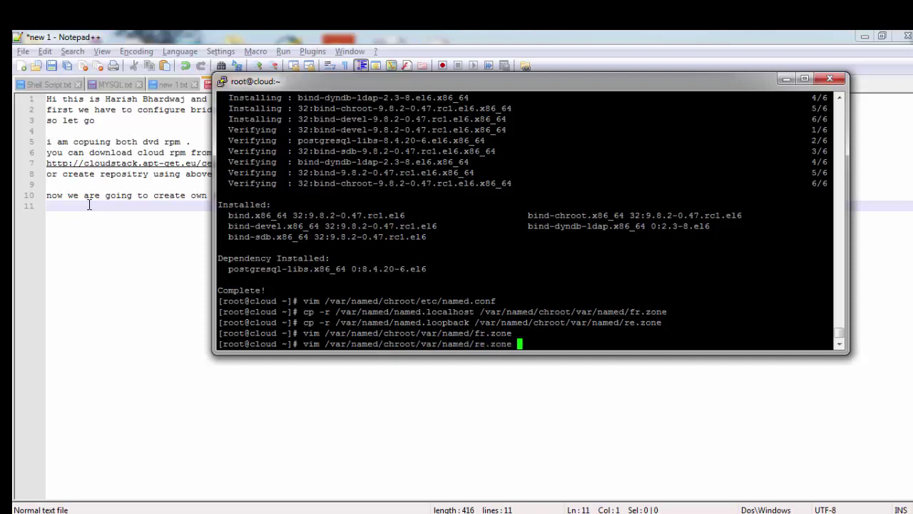
key(Return)
key(Down)
key(Right)
key(Right)
key(Right)
key(Right)
key(Right)
key(Right)
key(Right)
key(Right)
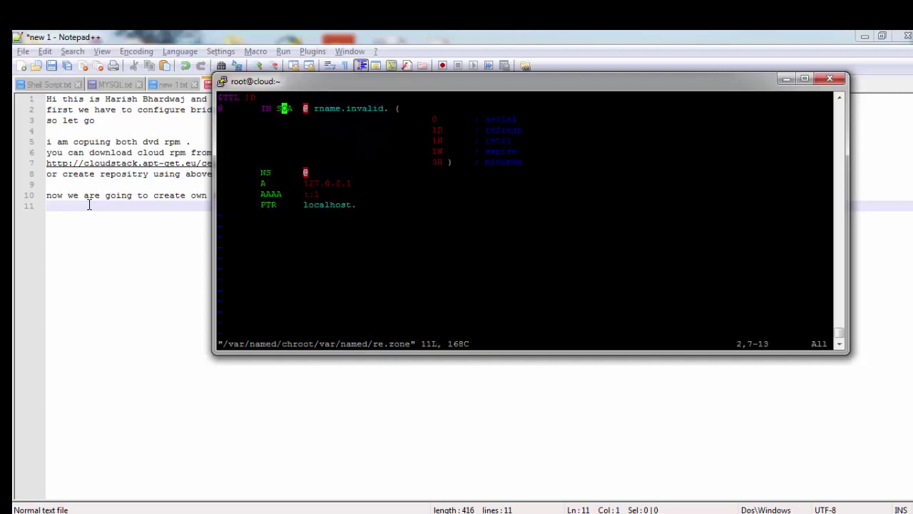
key(Right)
key(i)
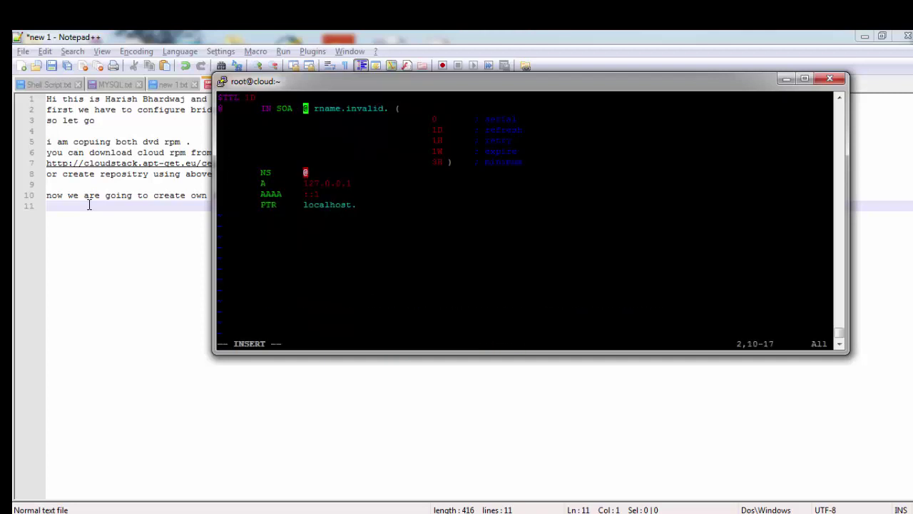
key(Delete)
text(cloud.com.)
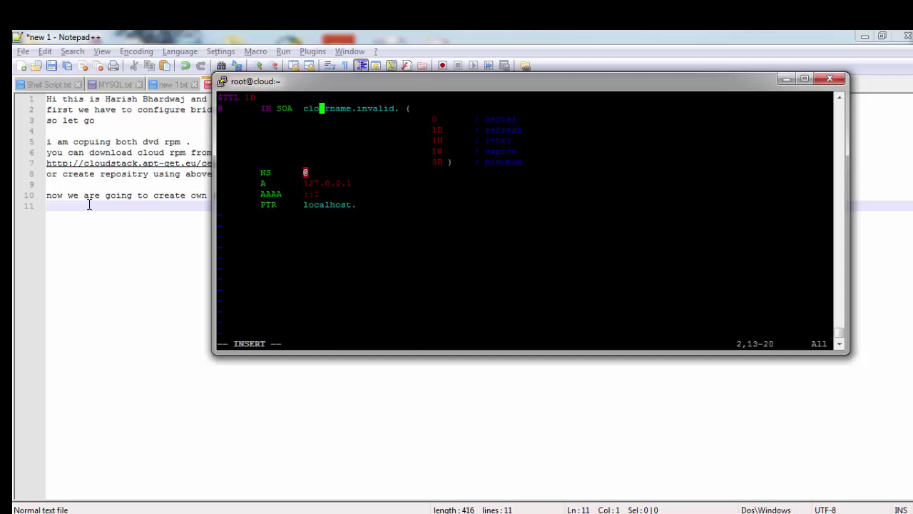
key(Tab)
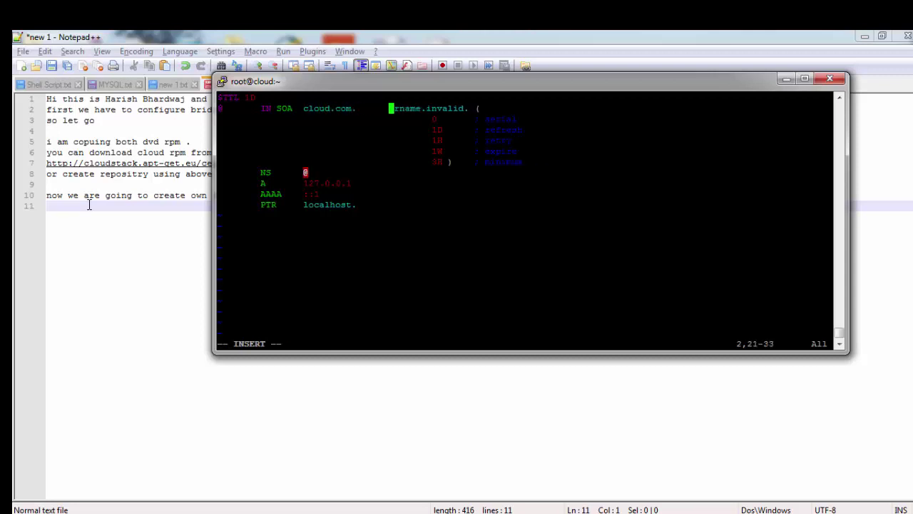
key(Right)
key(Delete)
key(Delete)
key(Delete)
key(Delete)
key(Delete)
key(Delete)
key(Delete)
key(Delete)
key(Delete)
key(Delete)
key(Delete)
key(Delete)
key(Delete)
text(roo)
key(BackSpace)
text(ot.)
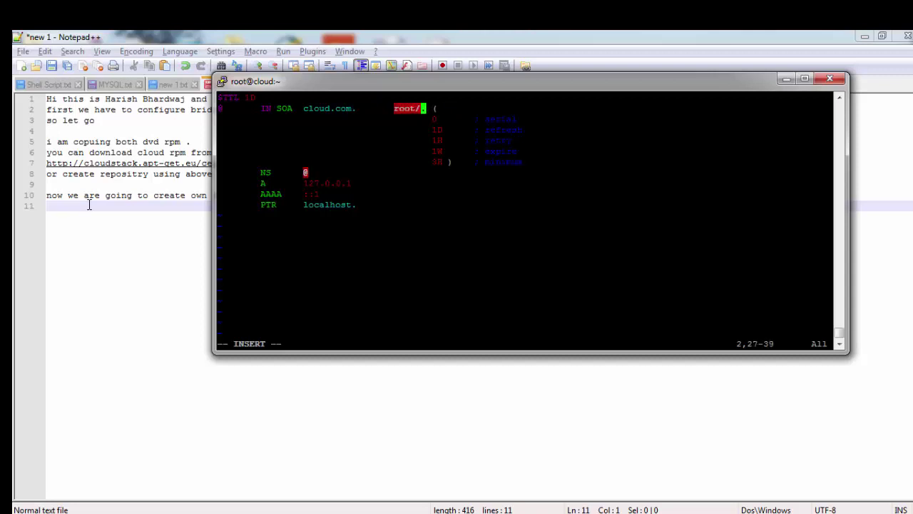
text(cloud.com)
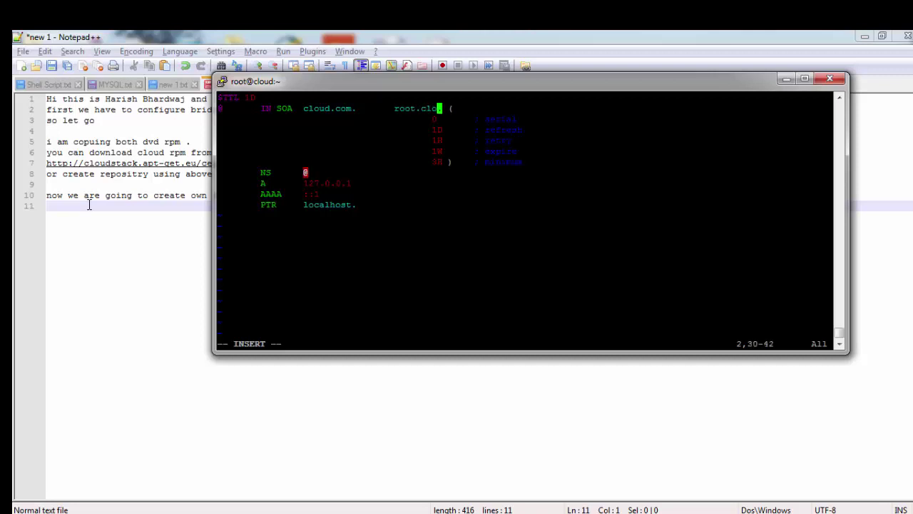
Step: Set the re.zone NS to cloud.com. and A to 172.51.253.242, removing the AAAA record
key(Down)
key(Down)
key(Down)
key(Down)
key(Down)
key(Down)
key(BackSpace)
text(cloud.com.)
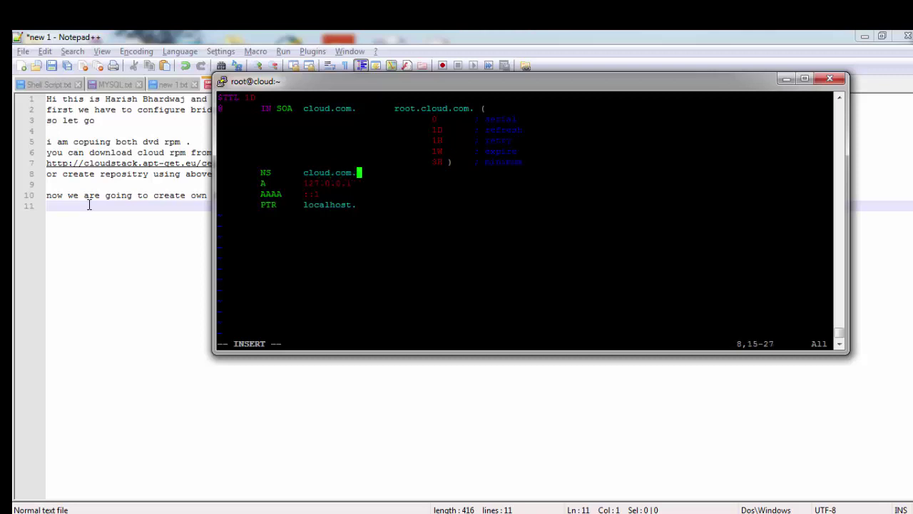
key(Down)
key(BackSpace)
key(BackSpace)
key(BackSpace)
key(BackSpace)
key(BackSpace)
key(BackSpace)
key(BackSpace)
key(BackSpace)
key(BackSpace)
text(172.16.1.)
text(5)
text(5)
text(245)
key(Down)
key(BackSpace)
key(BackSpace)
key(BackSpace)
key(BackSpace)
key(BackSpace)
key(BackSpace)
key(BackSpace)
key(BackSpace)
key(BackSpace)
key(Delete)
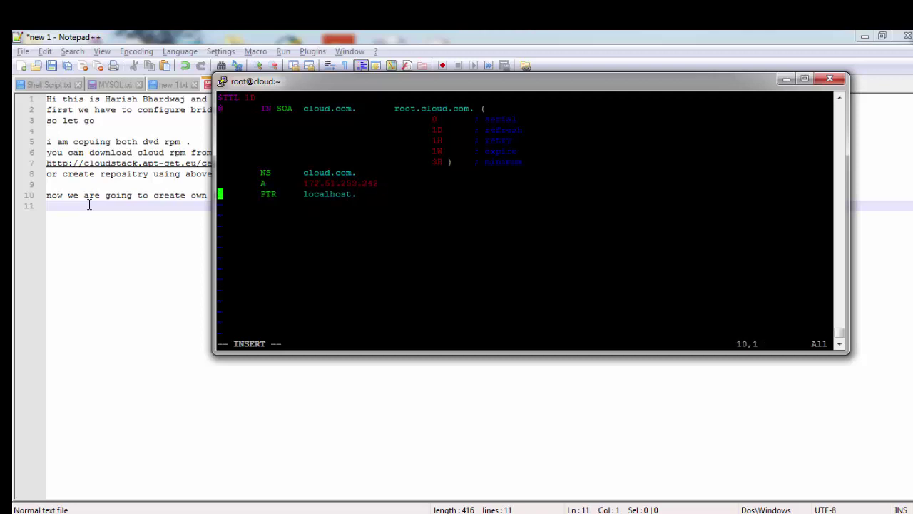
Step: Map PTR 242 to cloud.com and save re.zone
text(242)
key(Right)
key(Right)
key(Right)
key(Right)
key(Right)
key(Right)
key(Right)
key(Right)
key(Right)
key(Right)
key(Right)
key(Right)
key(Right)
key(Right)
key(Right)
key(BackSpace)
key(BackSpace)
key(BackSpace)
key(BackSpace)
key(BackSpace)
key(BackSpace)
key(BackSpace)
key(BackSpace)
key(BackSpace)
key(BackSpace)
text(cloud.com)
key(Escape)
text(:wq)
key(Return)
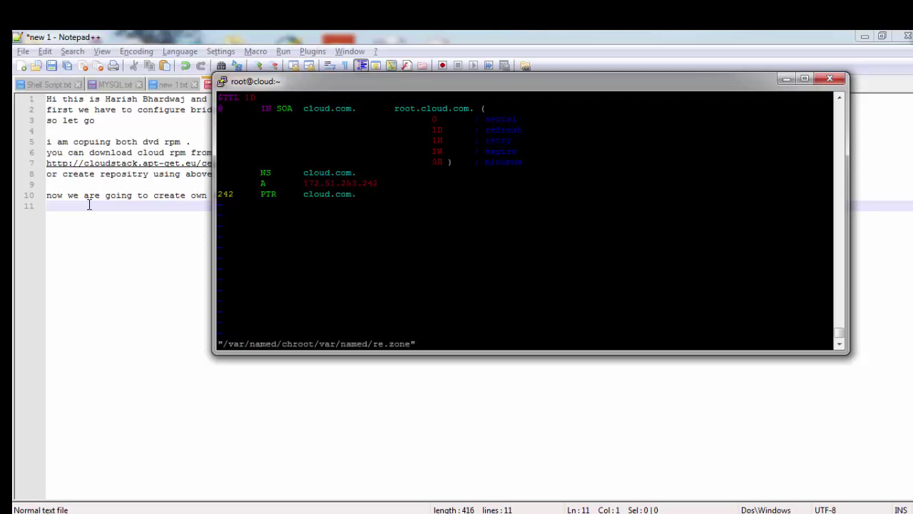
key(Up)
key(Up)
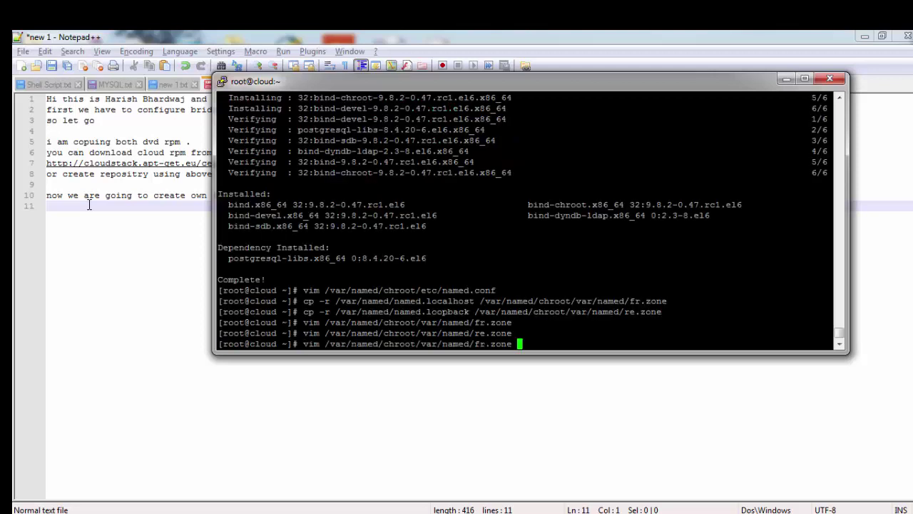
Step: Prefix fr.zone's A 172.51.253.242 record with the owner name cloud.com and save
key(Return)
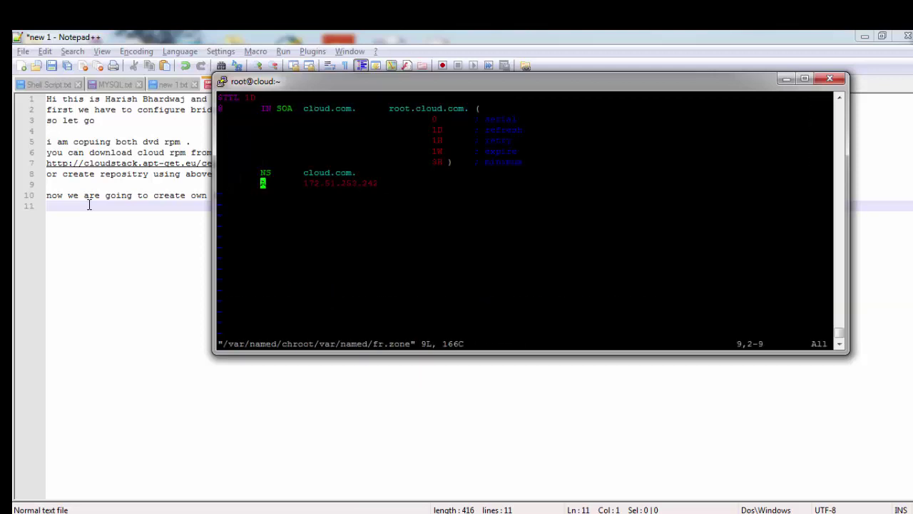
key(i)
key(Left)
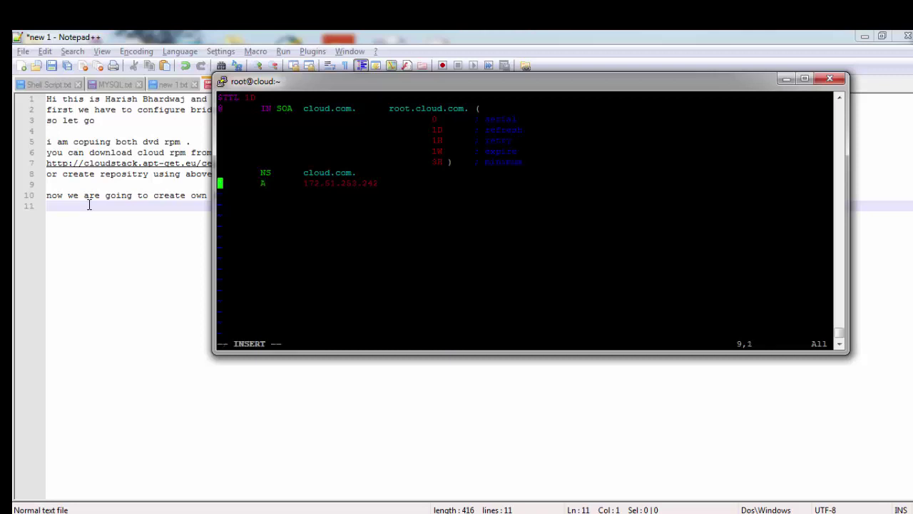
text(cloud.com.)
key(Escape)
text(:wq)
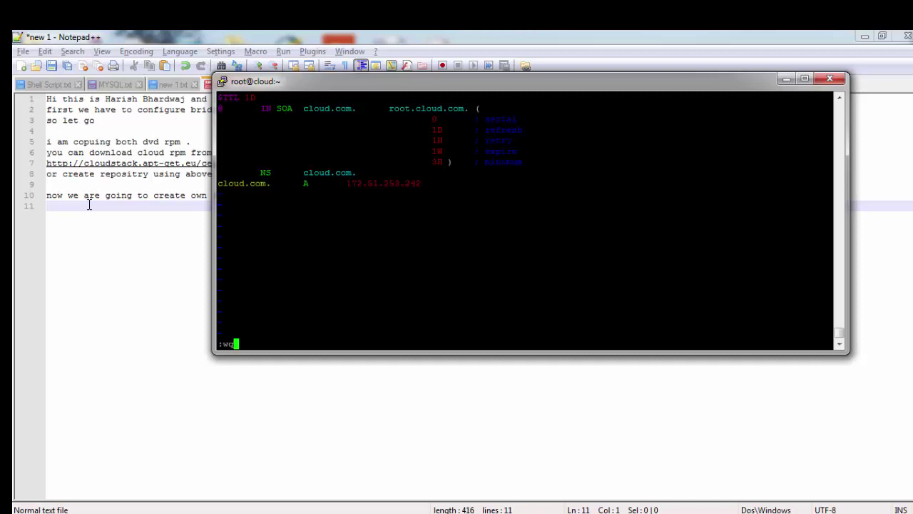
key(Return)
text(chown -)
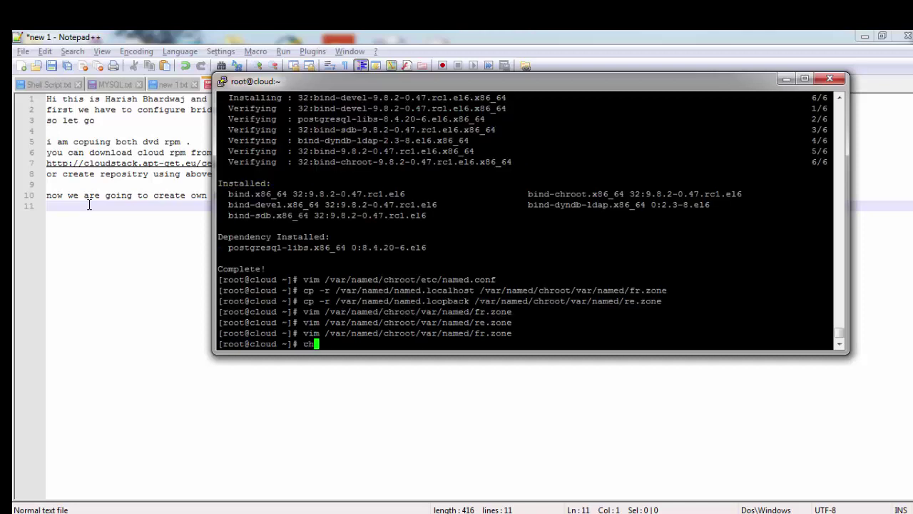
text(R named.named /var/named/)
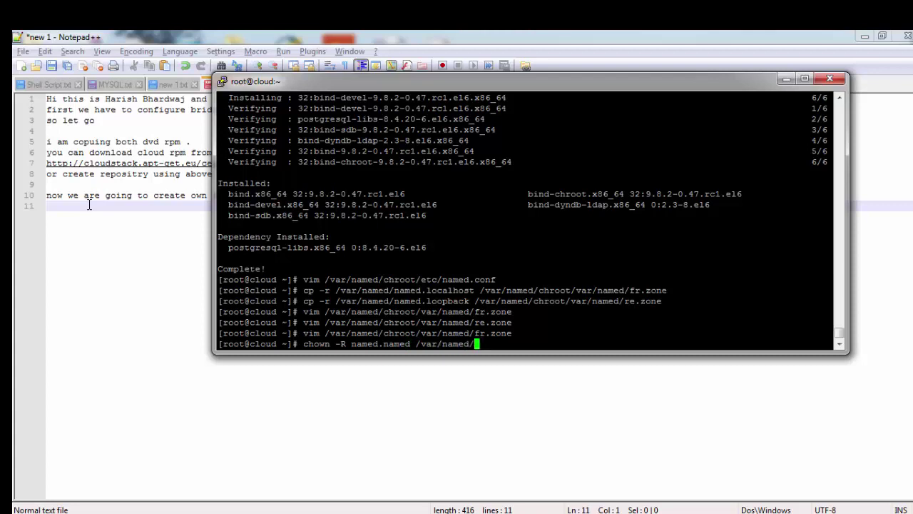
Step: Give named.named ownership of /var/named, set zone files to 644, and confirm resolv.conf's 172.51.253.242 nameserver
key(Return)
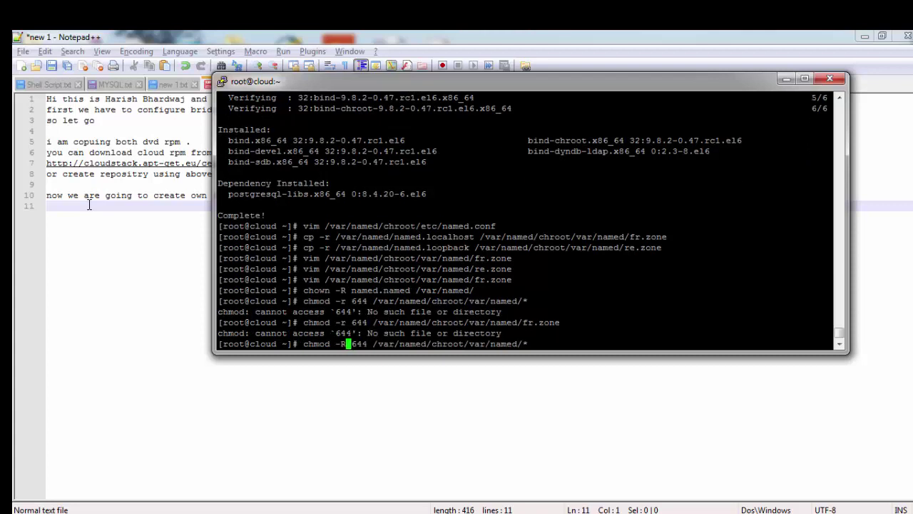
key(Return)
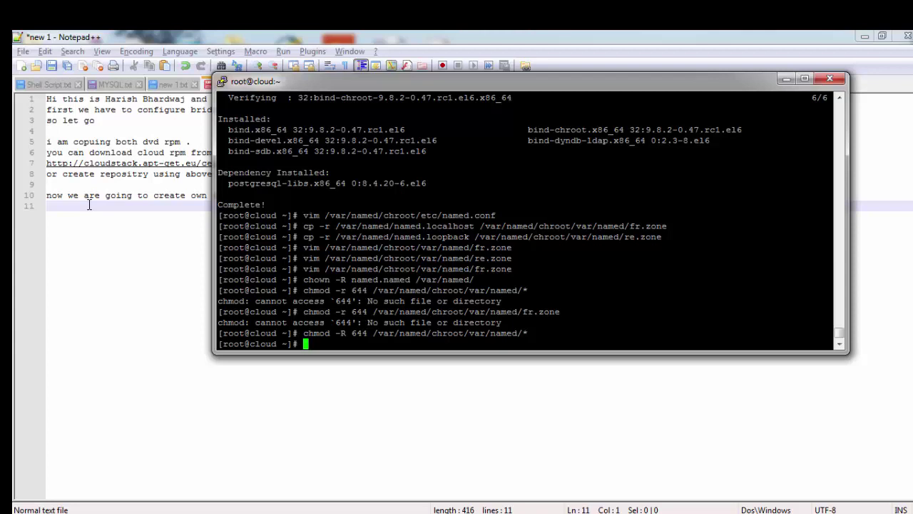
text(vim /etc/resolv.conf)
key(Return)
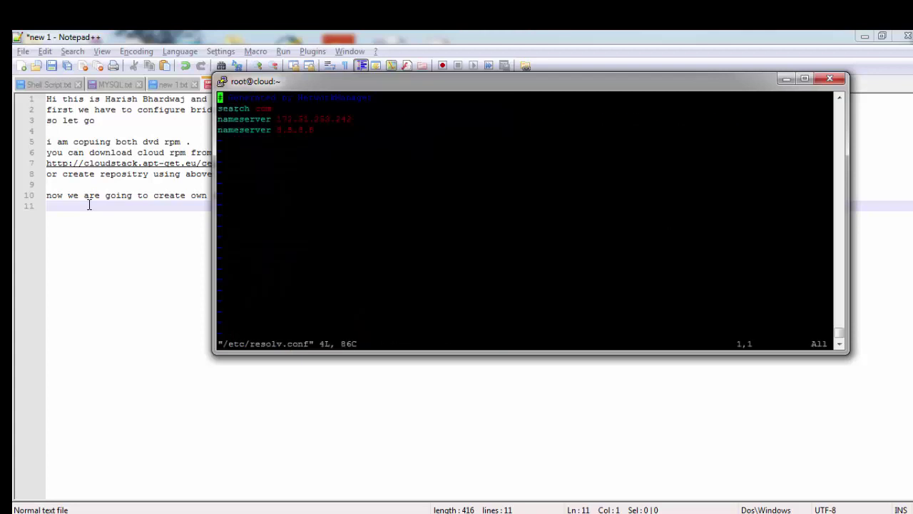
key(Down)
key(Right)
key(Right)
drag(831, 119, 219, 119)
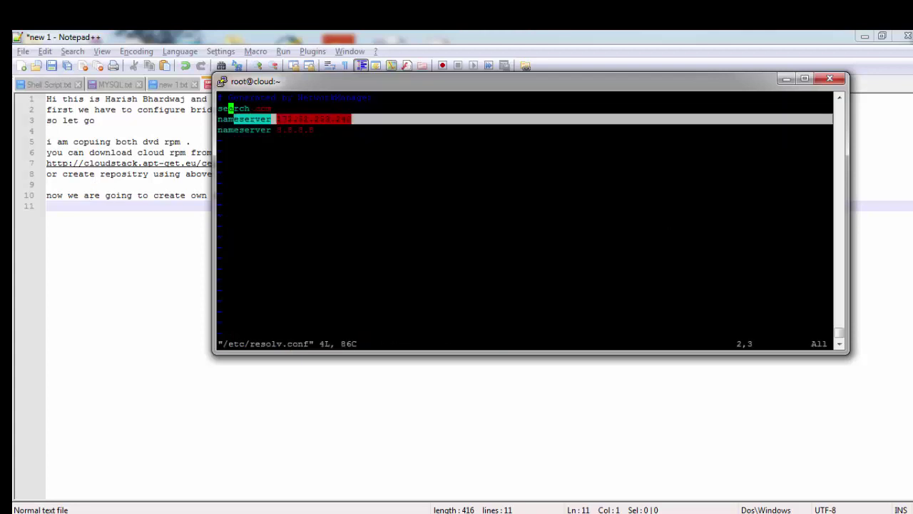
click(219, 119)
text(:q)
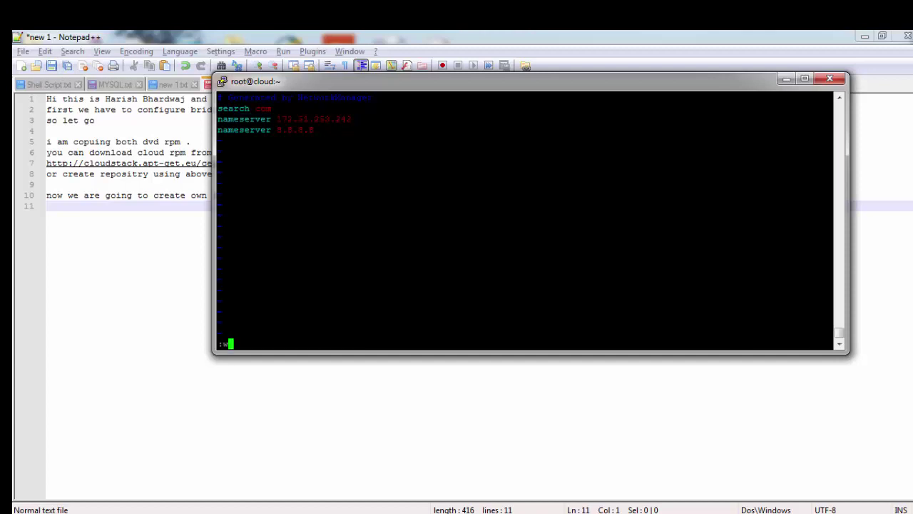
key(Return)
text(/etc/init.d/)
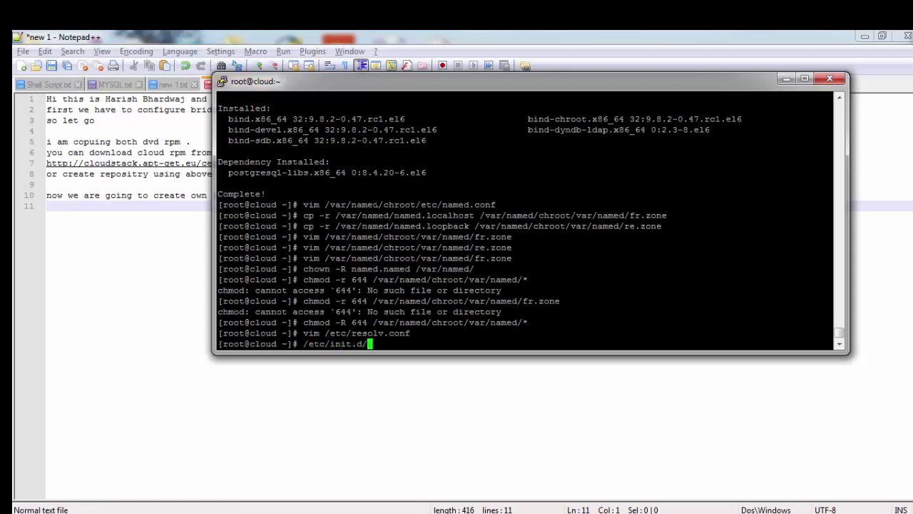
text(named start)
Step: Start the named service and confirm dig cloud.com resolves to 172.51.253.242
key(Return)
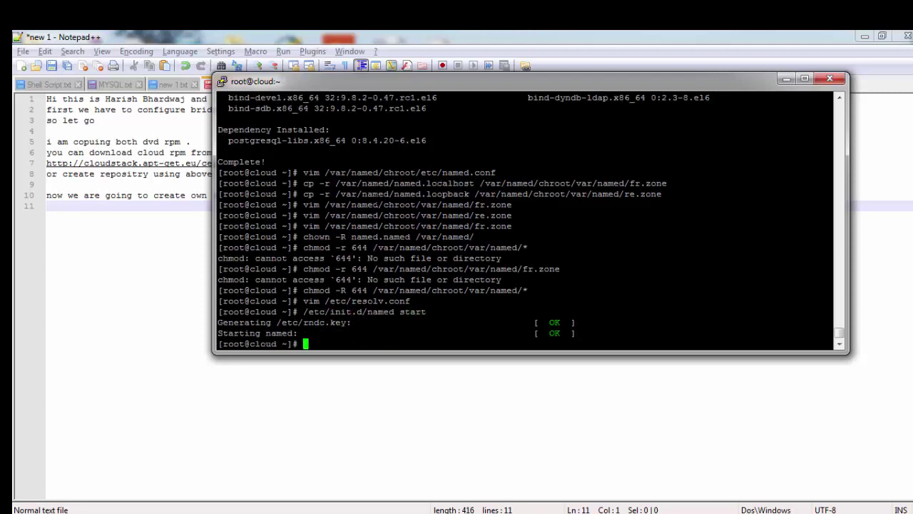
text(dig cloud.com)
key(Return)
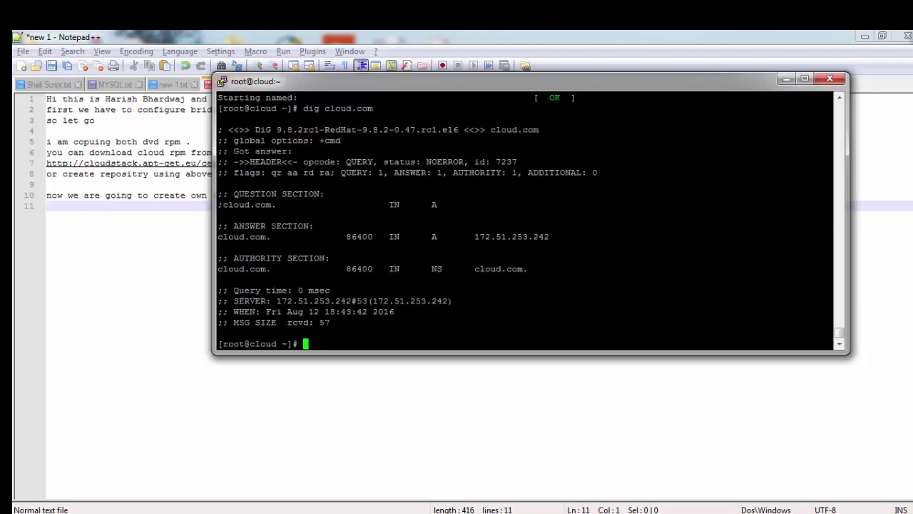
drag(828, 236, 219, 226)
Step: Enable named at boot with chkconfig named on, then begin the vim command for httpd.conf
text(vim /etc/)
key(BackSpace)
key(BackSpace)
key(BackSpace)
key(BackSpace)
key(BackSpace)
key(BackSpace)
key(BackSpace)
key(BackSpace)
key(BackSpace)
text(chkconfig named on)
key(Return)
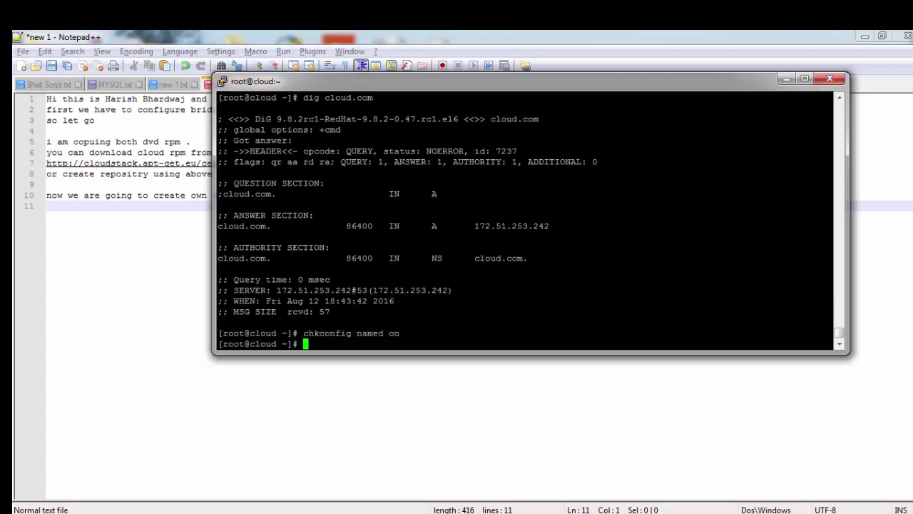
text(vim /etc/httpd/confh)
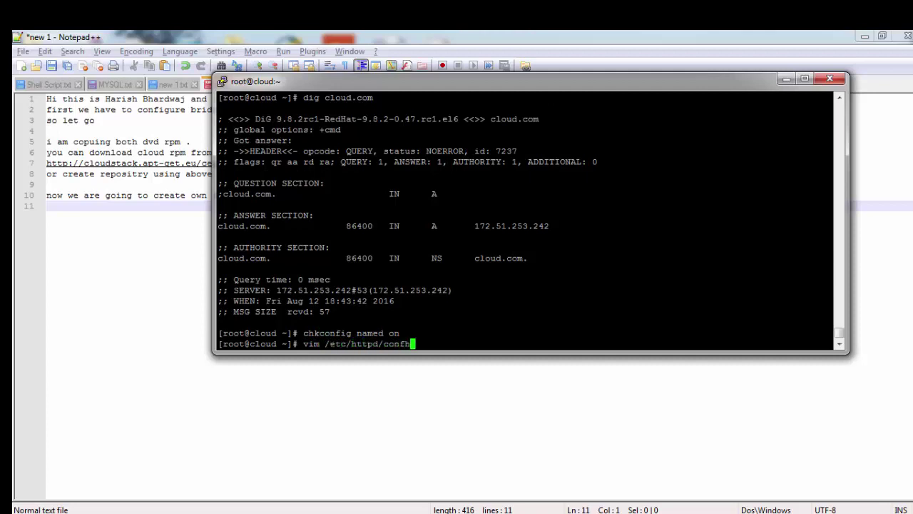
Step: Open /etc/httpd/conf/httpd.conf in vim
key(BackSpace)
text(/h)
key(Tab)
key(Return)
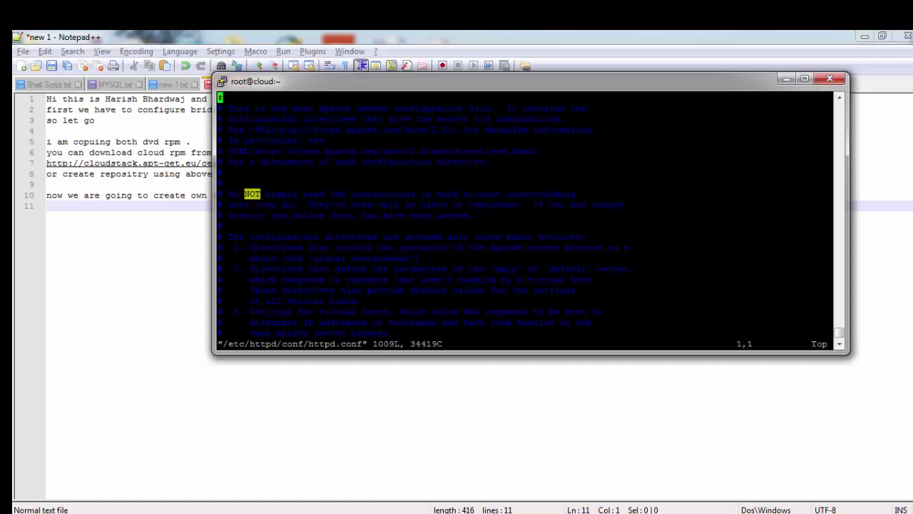
Step: Uncomment the example VirtualHost block at the end of httpd.conf
key(shift+g)
key(x)
key(Up)
key(Up)
key(Up)
key(Up)
key(Up)
key(Up)
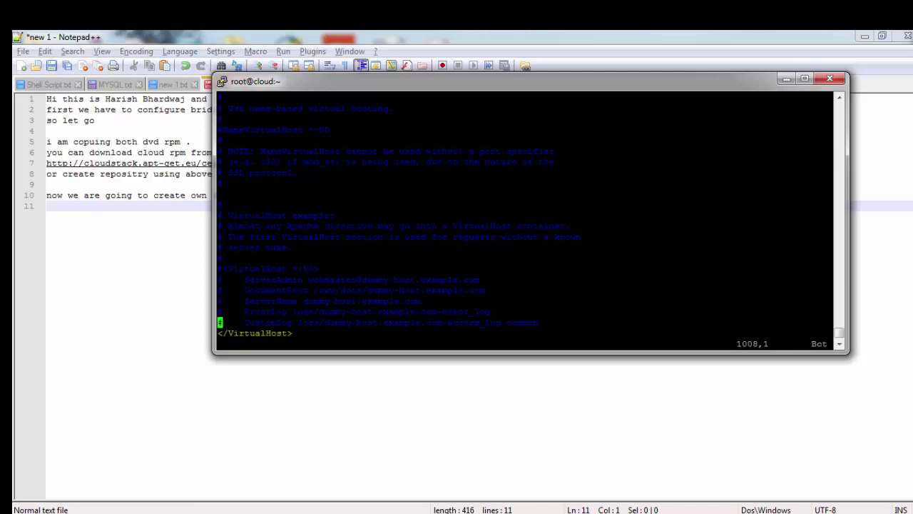
key(x)
key(Down)
key(x)
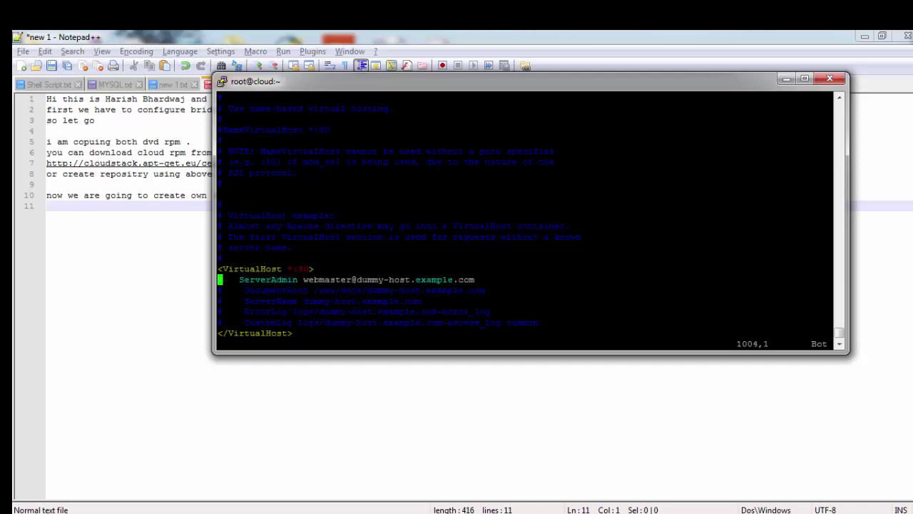
key(Down)
key(x)
key(Down)
key(x)
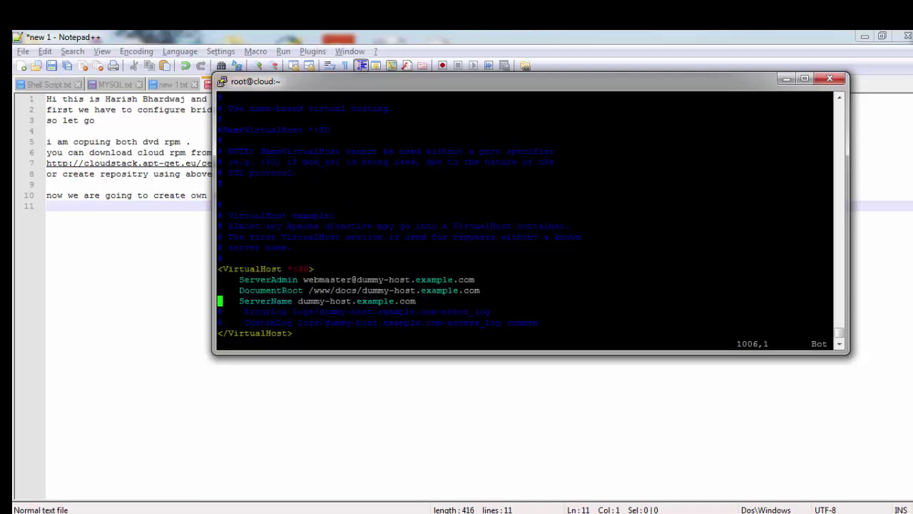
key(Up)
key(Up)
key(Up)
key(Right)
key(Right)
key(Right)
key(Right)
key(Right)
key(Right)
key(Right)
key(Right)
key(Right)
key(Right)
key(Right)
key(Right)
key(Right)
key(Right)
key(i)
key(BackSpace)
text(cloud.com)
key(Down)
key(Right)
key(Right)
key(Right)
key(Right)
text(cloud.com)
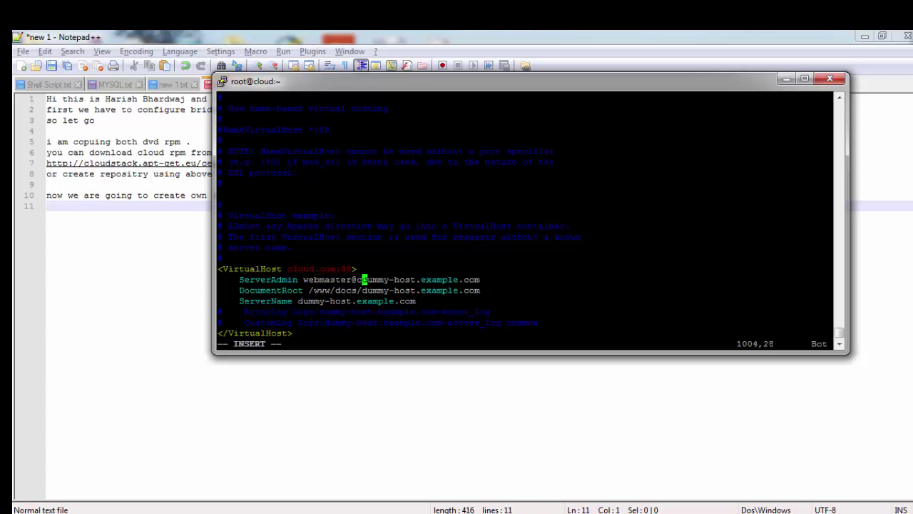
text(.)
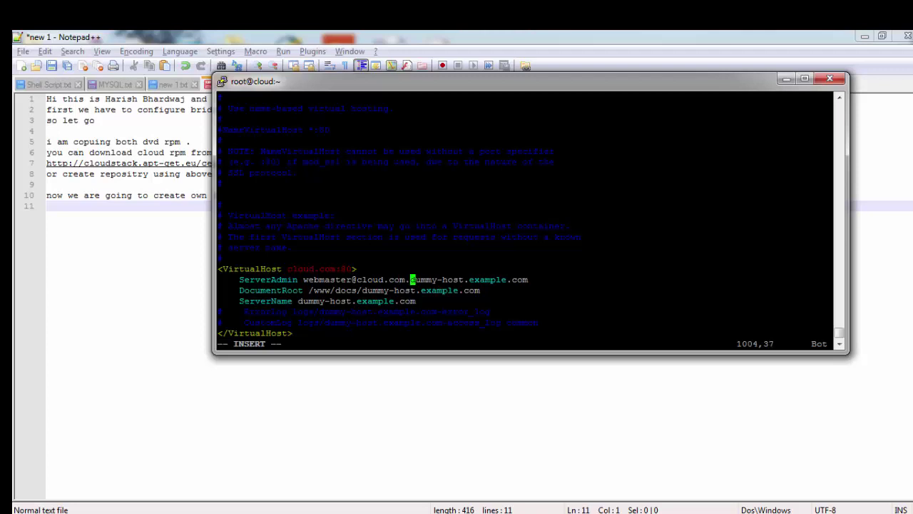
key(Delete)
key(Delete)
key(Delete)
key(Delete)
key(Delete)
key(Delete)
key(Delete)
key(Delete)
key(Delete)
key(Delete)
key(Delete)
key(Delete)
key(Delete)
key(Delete)
key(Delete)
key(Delete)
key(Delete)
key(BackSpace)
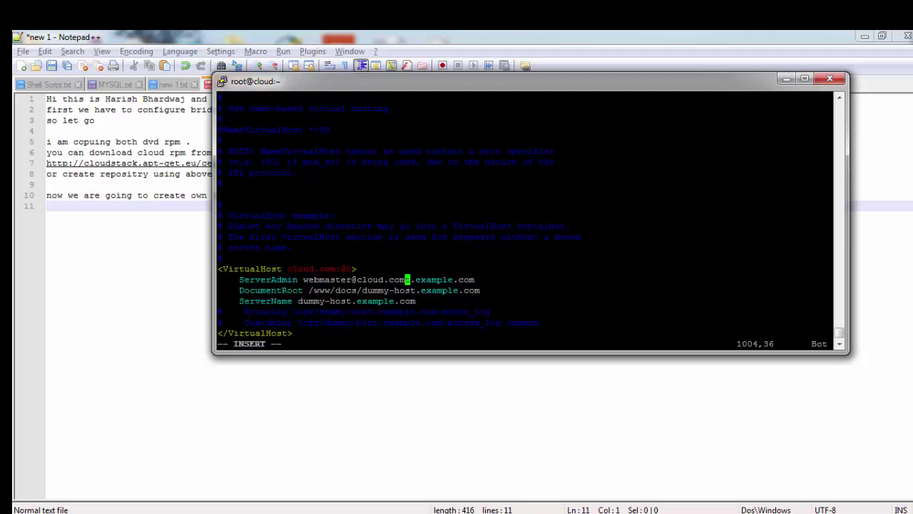
key(Delete)
key(Delete)
key(Delete)
key(Delete)
key(Delete)
Step: Set the virtual host's DocumentRoot to /var/www/html
key(Down)
key(Right)
key(Right)
key(Right)
key(Right)
key(Right)
key(Right)
key(Right)
key(Right)
key(Right)
key(Right)
key(Right)
key(Right)
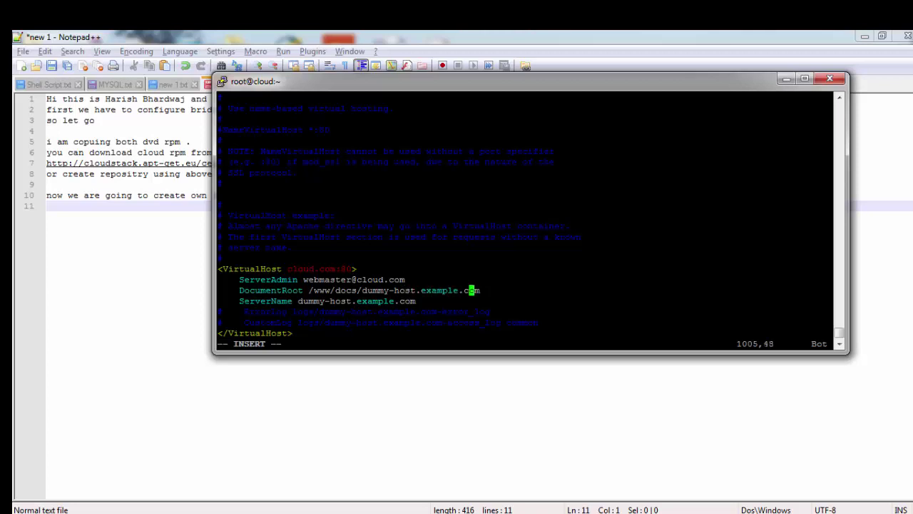
key(BackSpace)
key(BackSpace)
key(BackSpace)
key(BackSpace)
key(BackSpace)
key(BackSpace)
key(BackSpace)
key(BackSpace)
key(BackSpace)
key(BackSpace)
key(BackSpace)
key(BackSpace)
key(BackSpace)
key(BackSpace)
key(BackSpace)
key(BackSpace)
key(BackSpace)
key(BackSpace)
key(BackSpace)
key(BackSpace)
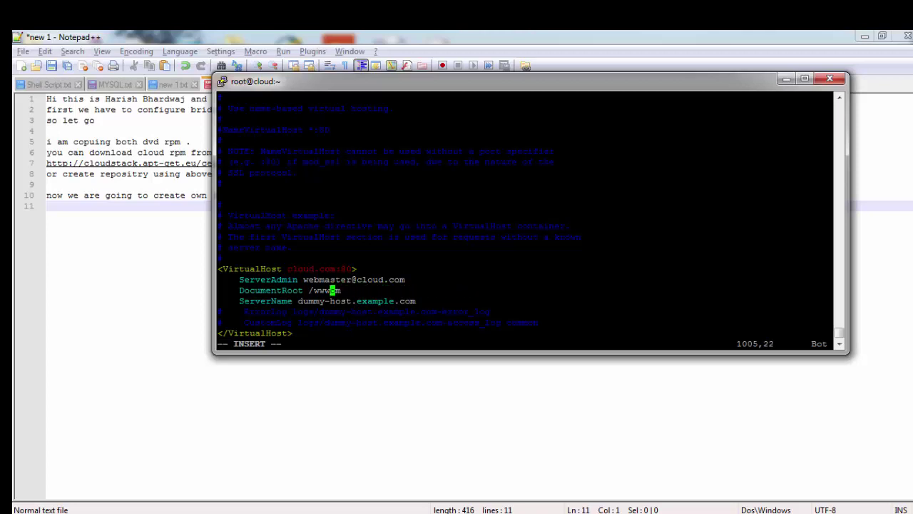
key(BackSpace)
key(BackSpace)
key(BackSpace)
key(BackSpace)
key(Delete)
key(Delete)
text(/var/ww/)
key(BackSpace)
text(w/html/)
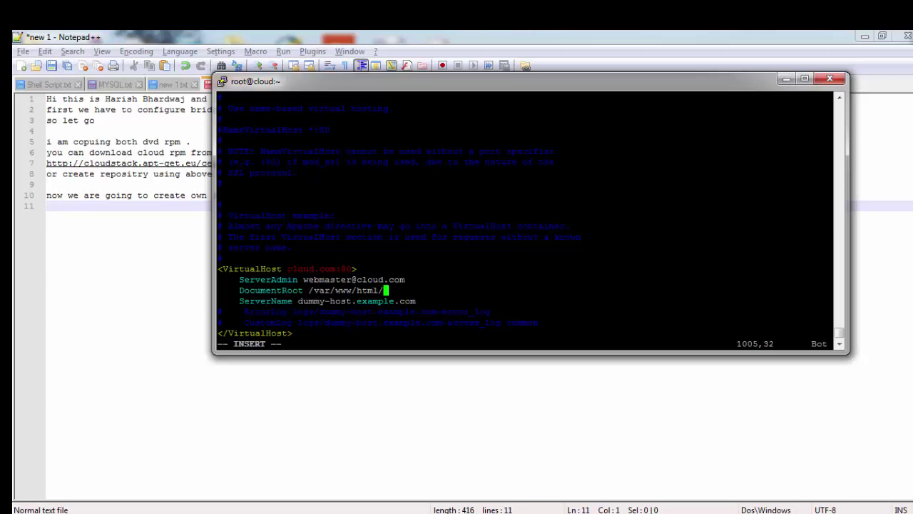
key(BackSpace)
Step: Set ServerName to cloud.com and start a Directory tag on the next line
key(Down)
key(Right)
key(Right)
key(Right)
key(Right)
key(Right)
key(Right)
key(Right)
key(Left)
key(BackSpace)
key(BackSpace)
key(BackSpace)
key(BackSpace)
key(BackSpace)
key(BackSpace)
key(BackSpace)
key(BackSpace)
key(BackSpace)
key(BackSpace)
key(BackSpace)
key(BackSpace)
key(BackSpace)
key(BackSpace)
key(BackSpace)
key(BackSpace)
key(BackSpace)
key(BackSpace)
key(BackSpace)
key(BackSpace)
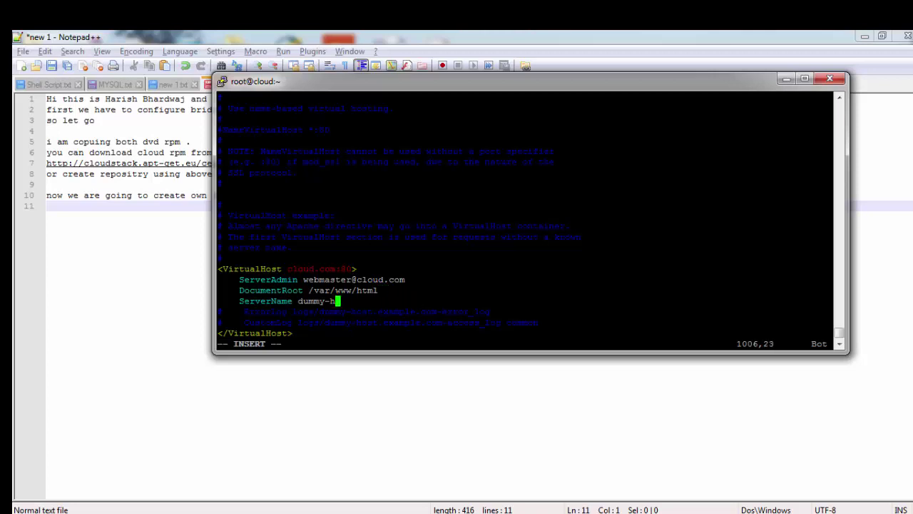
key(BackSpace)
text(cloud.com)
key(Return)
text(<)
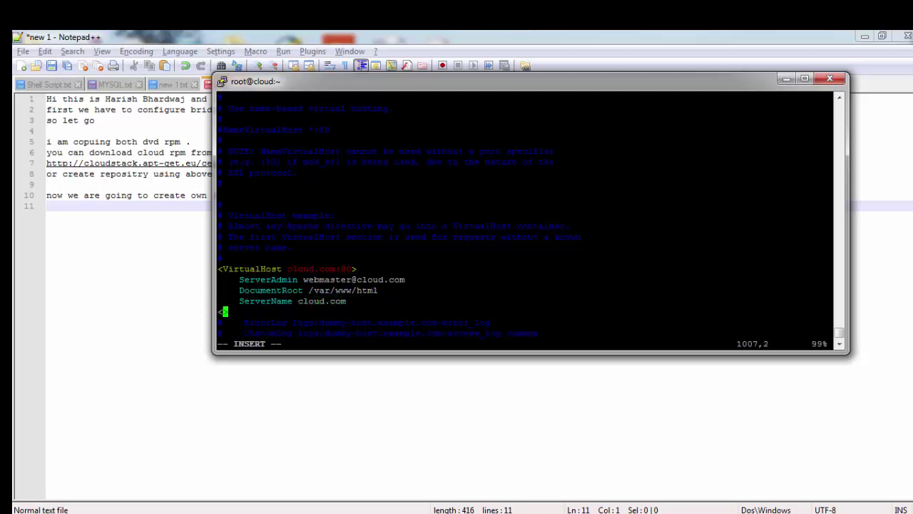
text(Direcot)
Step: Add a Directory block for /var/www/html/iso with Order allow,deny and Allow from All
key(BackSpace)
key(BackSpace)
text(tory "/var/www/html)
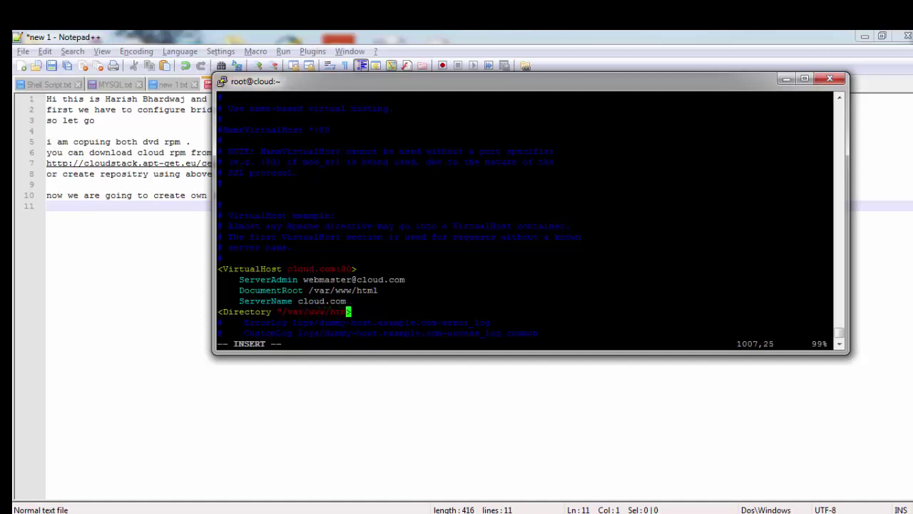
text(")
text(tes)
text(t)
key(Right)
key(Return)
text(O)
key(BackSpace)
text(Order )
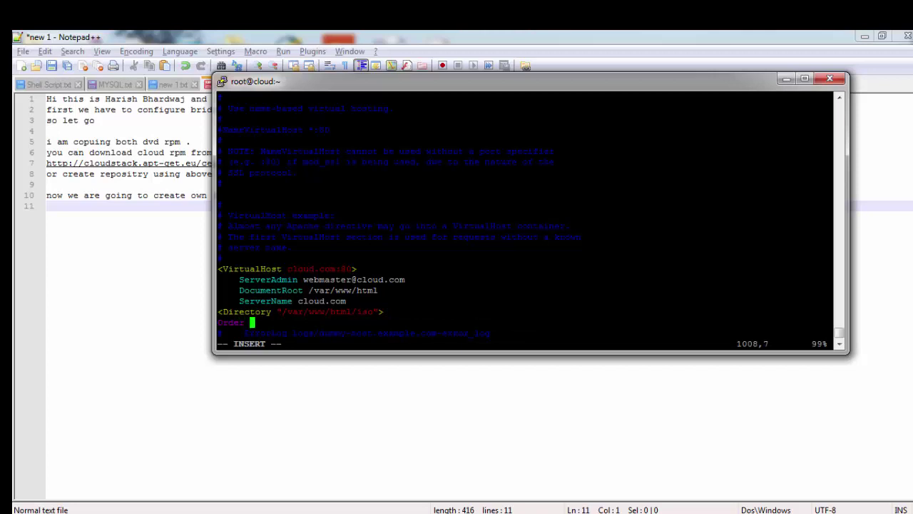
text(allow,deny)
key(Return)
text(Allow from)
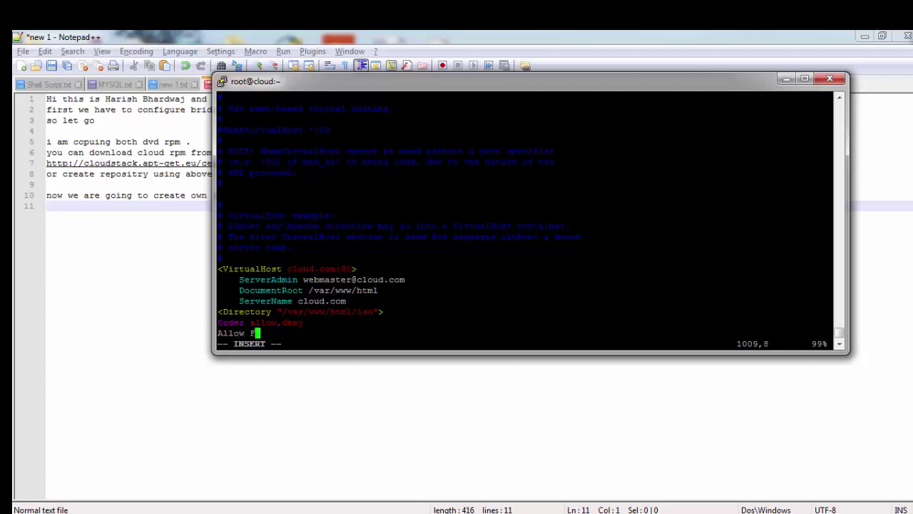
text( All)
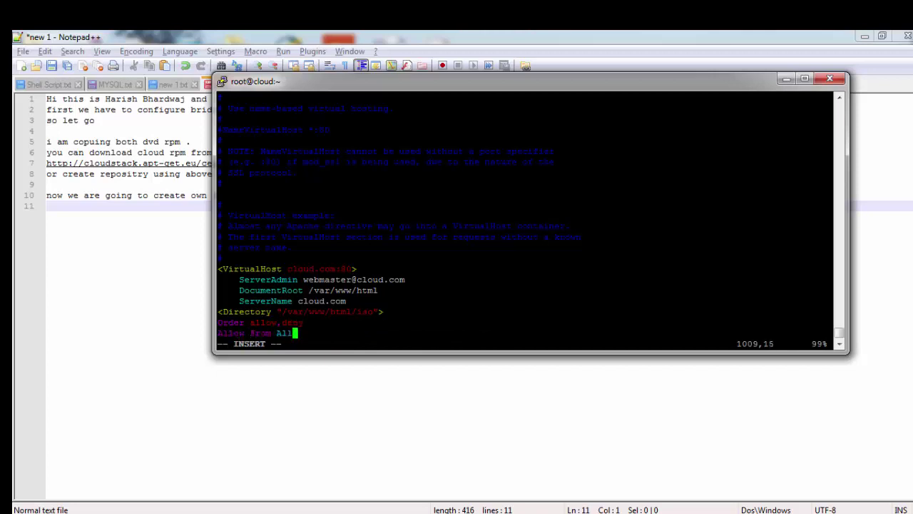
key(Return)
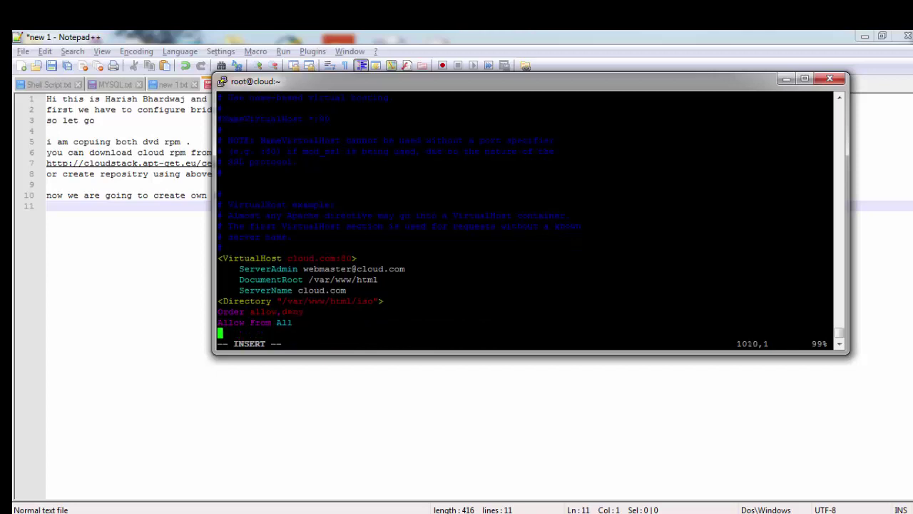
text(</Directory>)
key(Down)
key(Down)
key(Down)
Step: Save httpd.conf with :wq, then enter mkdir /var/www/html/iso at the shell
key(Escape)
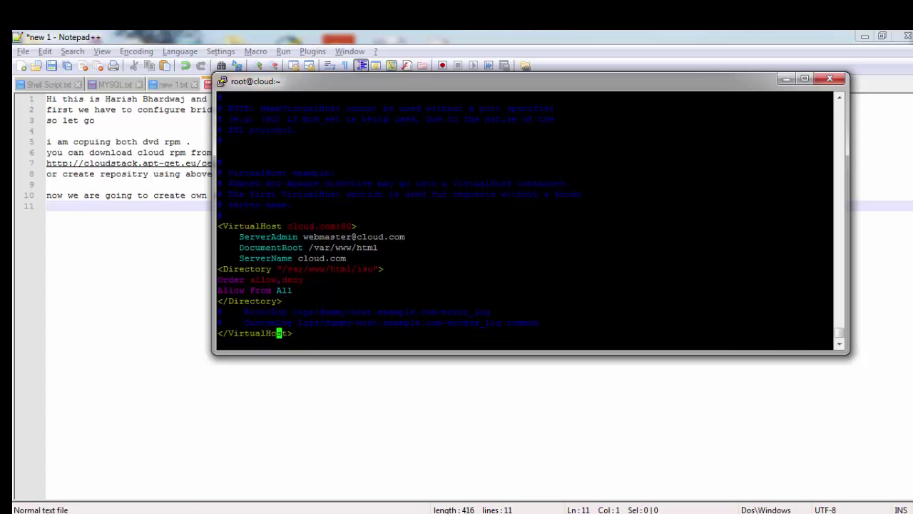
text(:Wq)
key(Return)
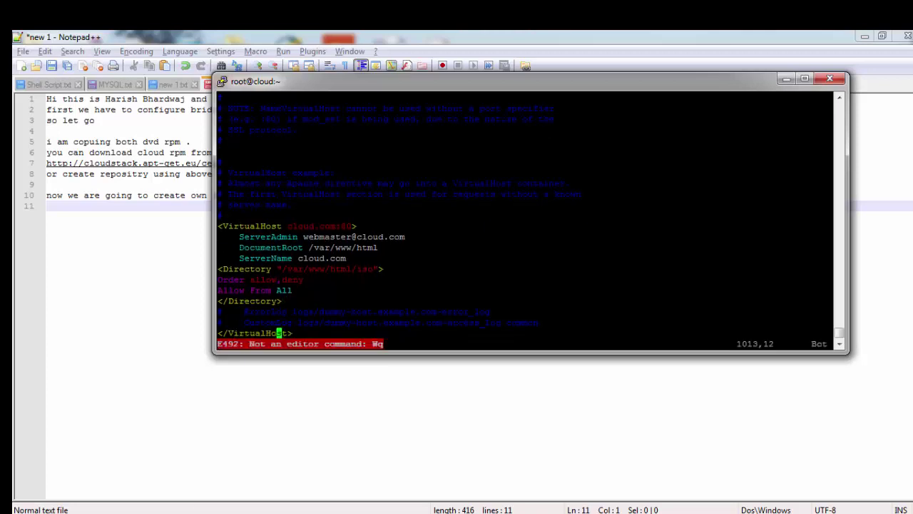
text(:wq)
key(Return)
text(mkd)
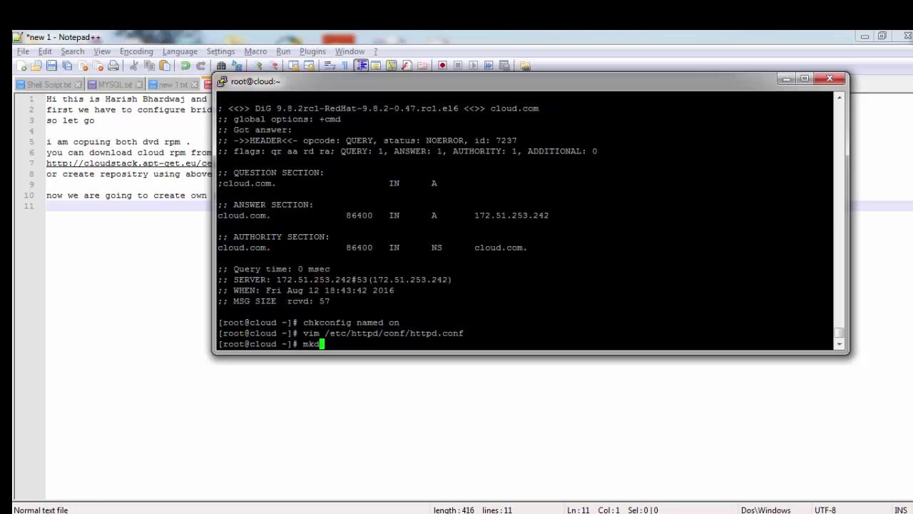
text(ir /var/www/html/iso)
Step: Create /var/www/html/iso, restart httpd, enable it at boot, and switch to Notepad++
key(Return)
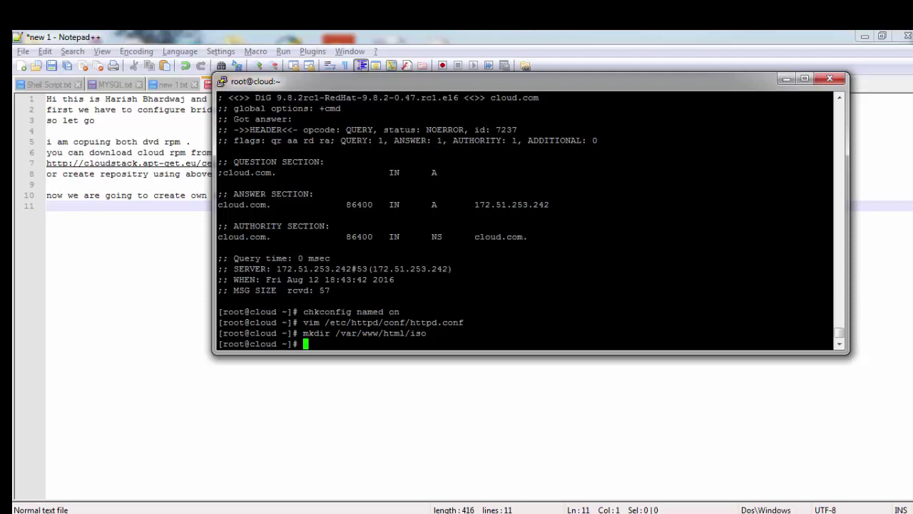
text(/etc/init.d/htt)
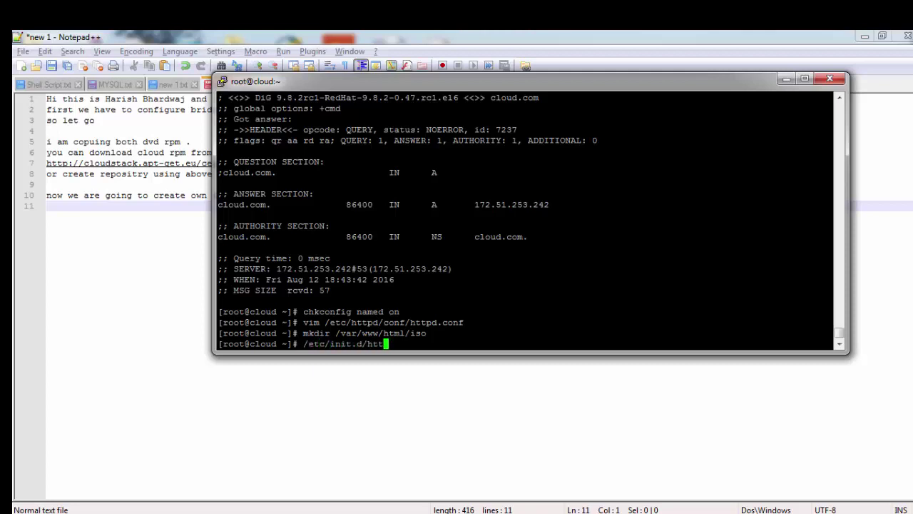
text(pd restart)
key(Return)
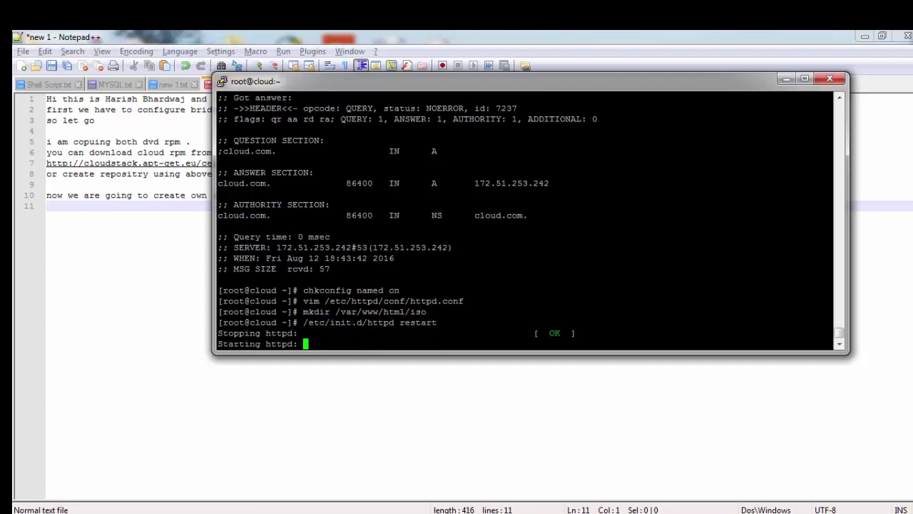
text(chkconfig htt)
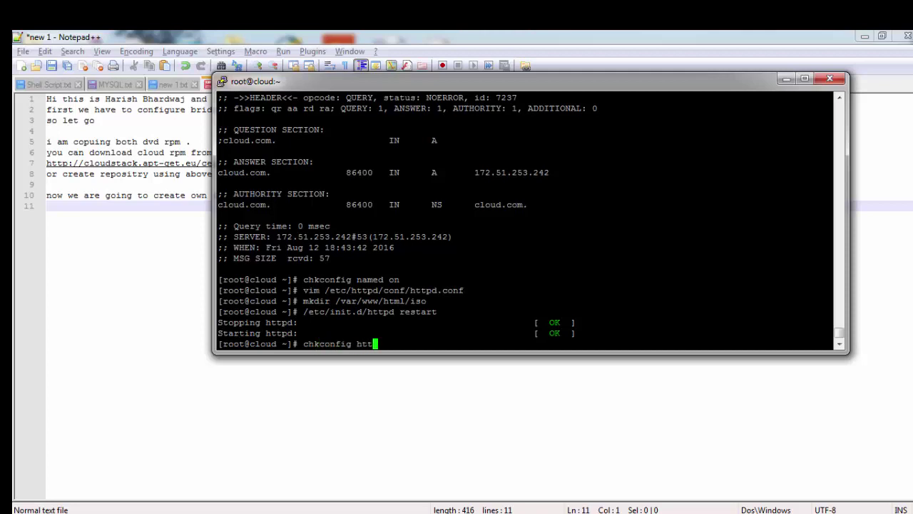
text(pd on)
key(Return)
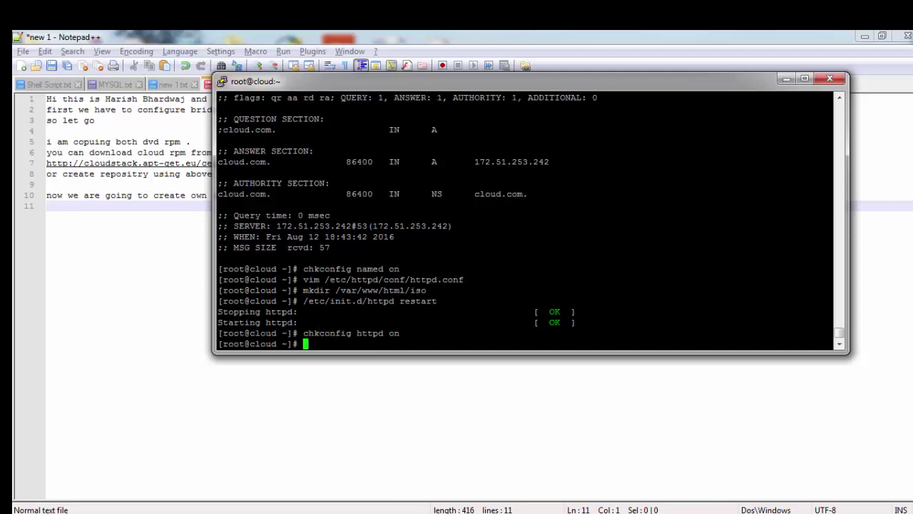
key(alt+Tab)
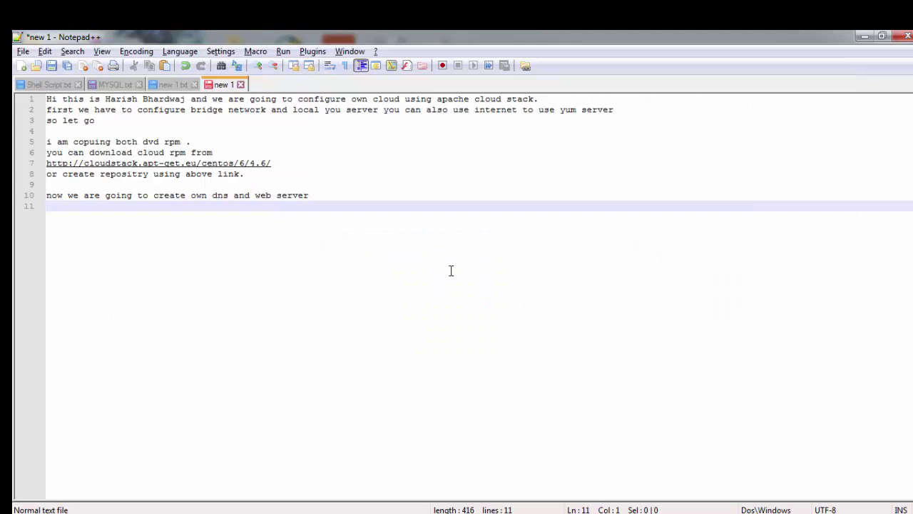
Step: Note that images and templates must be copied to the iso folder for cloud installation
text(we n)
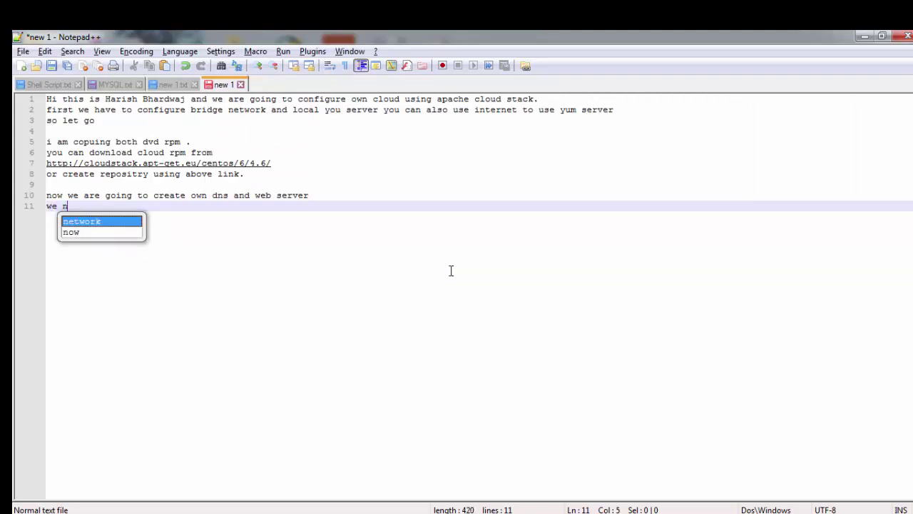
text(eed to cp)
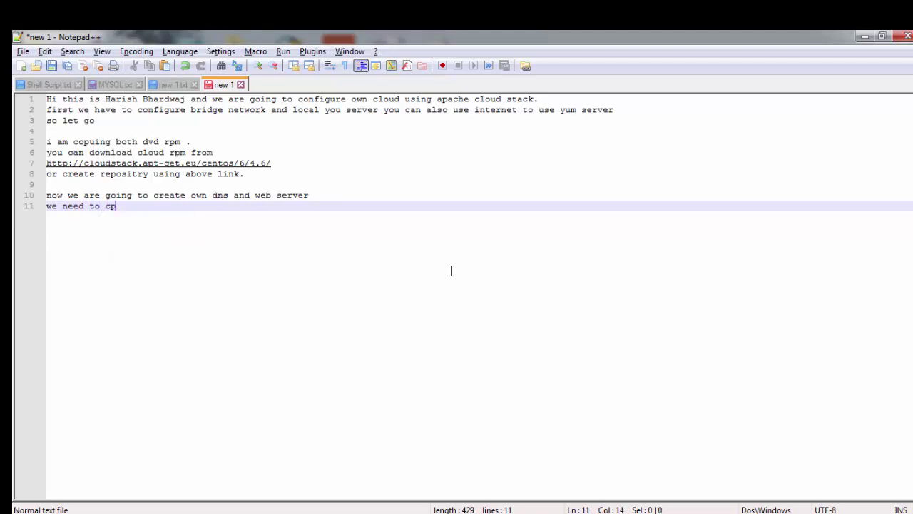
key(BackSpace)
text(opy images)
key(BackSpace)
text(and template)
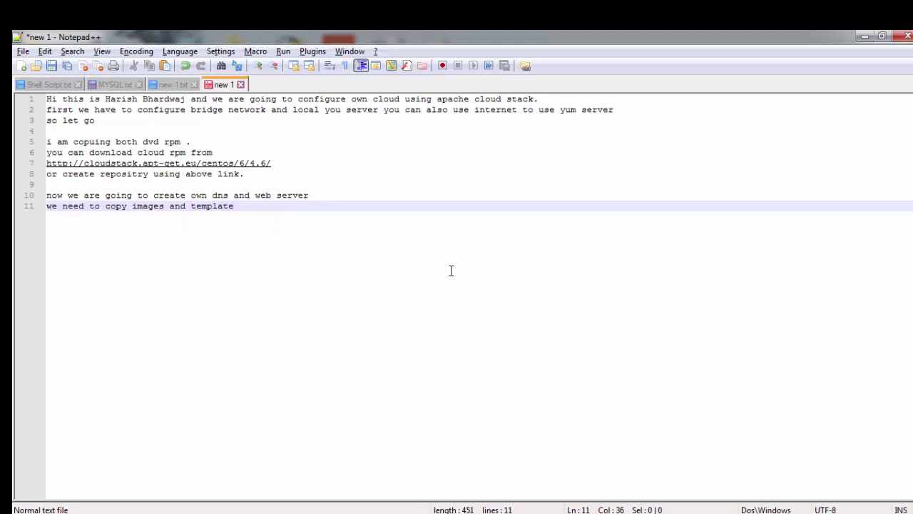
text(s to iso folder we)
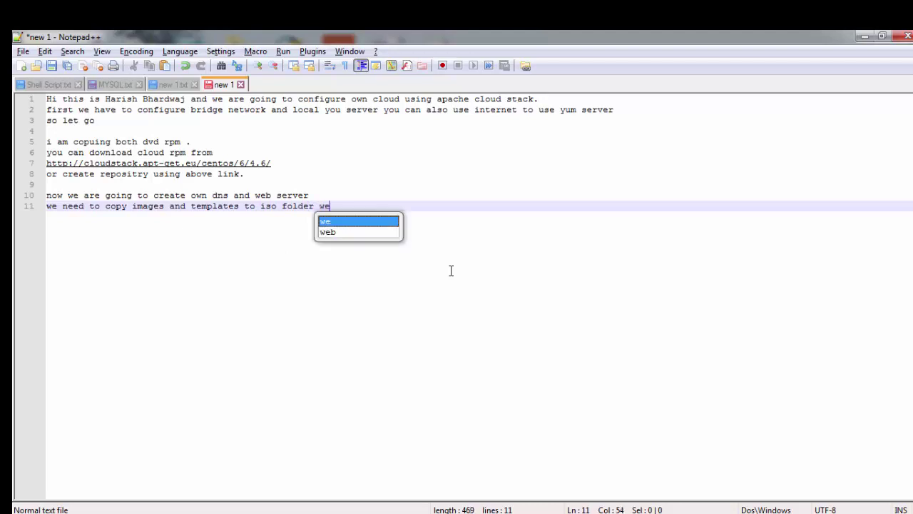
text( will use to)
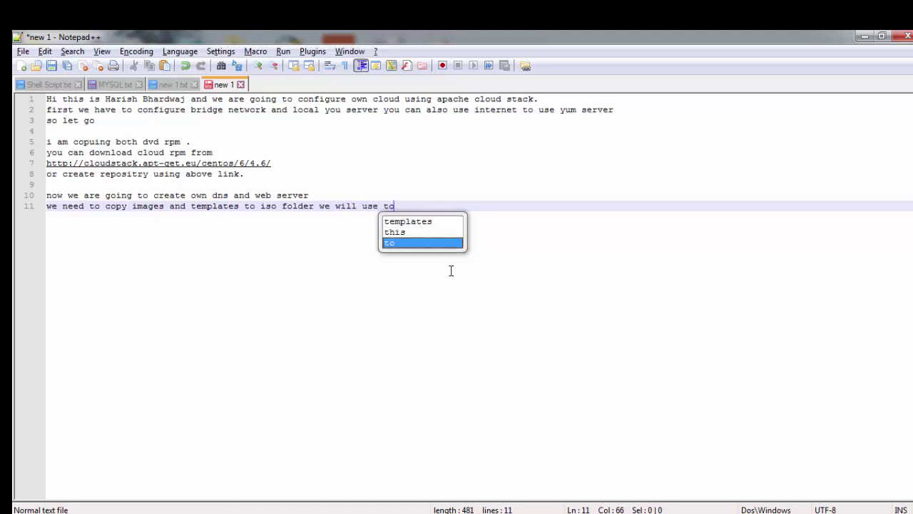
key(BackSpace)
key(BackSpace)
text(it)
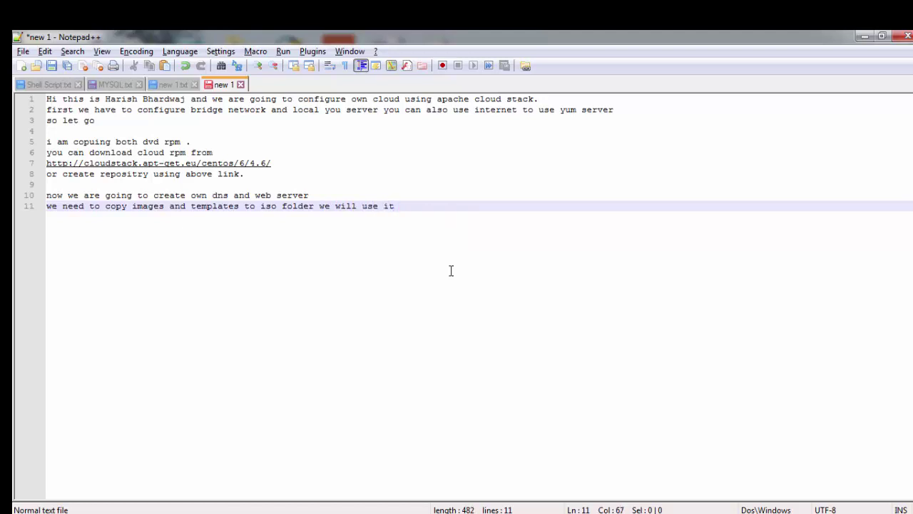
text( at c)
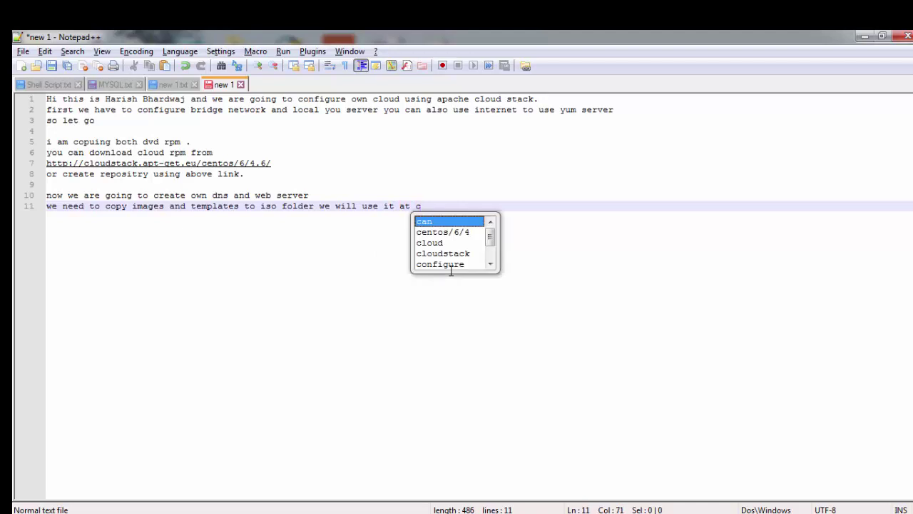
text(loud in)
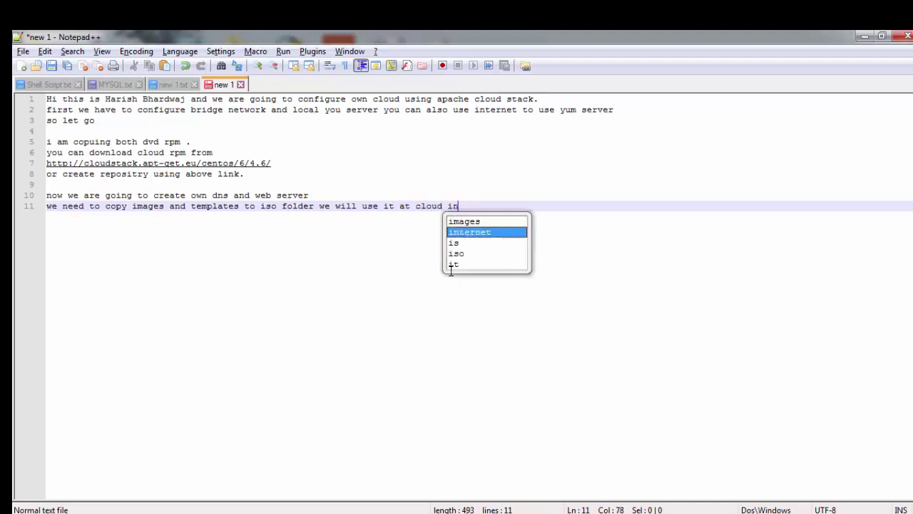
text(stallation)
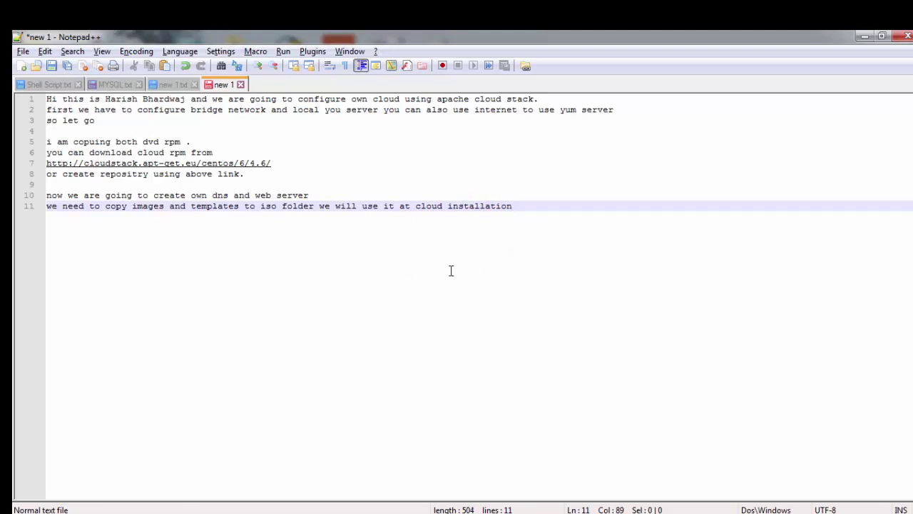
key(alt+Tab)
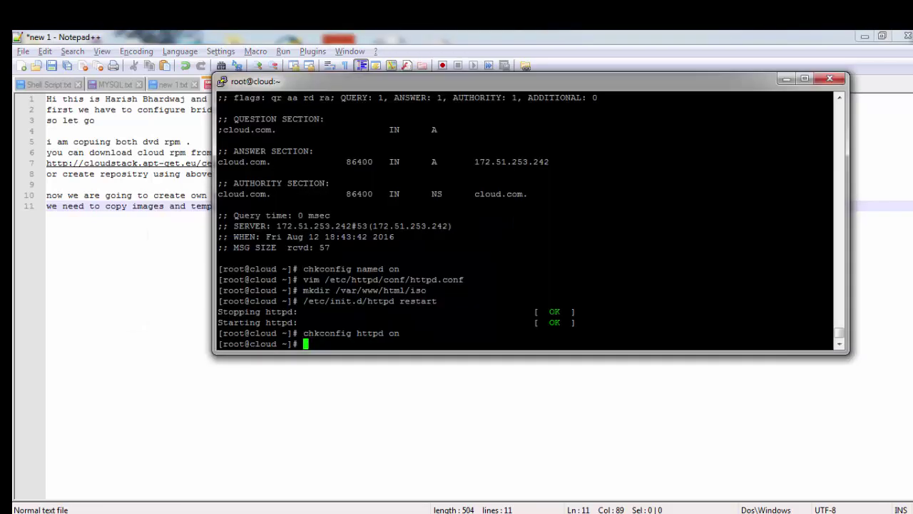
Step: Change into the Desktop folder and list its files
text(cd D)
key(Tab)
key(Return)
text(ls)
key(Return)
Step: Move the systemvm64template-4.6.0-kvm.qcow2.bz2 archive into /var/www/html/iso/
text(c)
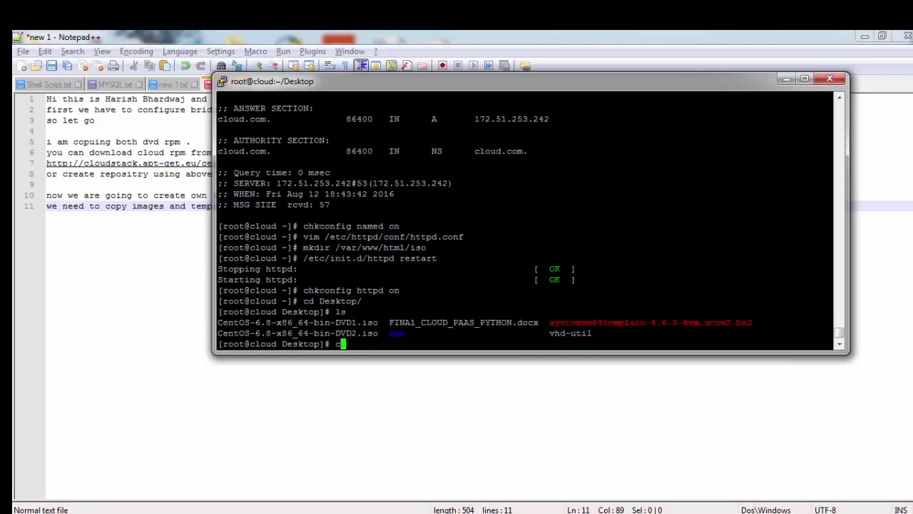
text(p)
text(sys)
key(Tab)
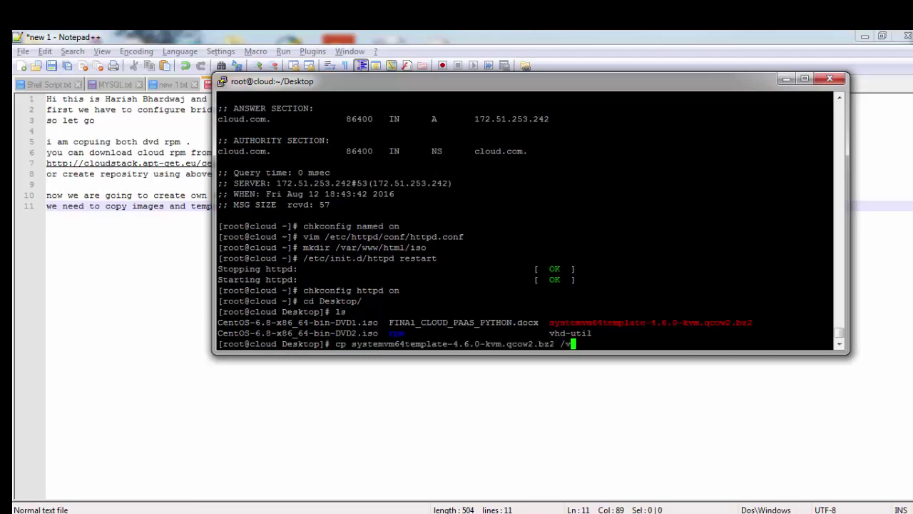
key(BackSpace)
key(BackSpace)
key(BackSpace)
key(BackSpace)
key(BackSpace)
key(BackSpace)
key(BackSpace)
key(BackSpace)
key(BackSpace)
key(BackSpace)
key(BackSpace)
key(BackSpace)
key(BackSpace)
key(BackSpace)
key(BackSpace)
key(BackSpace)
key(BackSpace)
key(BackSpace)
key(BackSpace)
key(BackSpace)
key(BackSpace)
key(BackSpace)
key(BackSpace)
key(BackSpace)
key(BackSpace)
key(BackSpace)
key(BackSpace)
key(BackSpace)
key(BackSpace)
key(BackSpace)
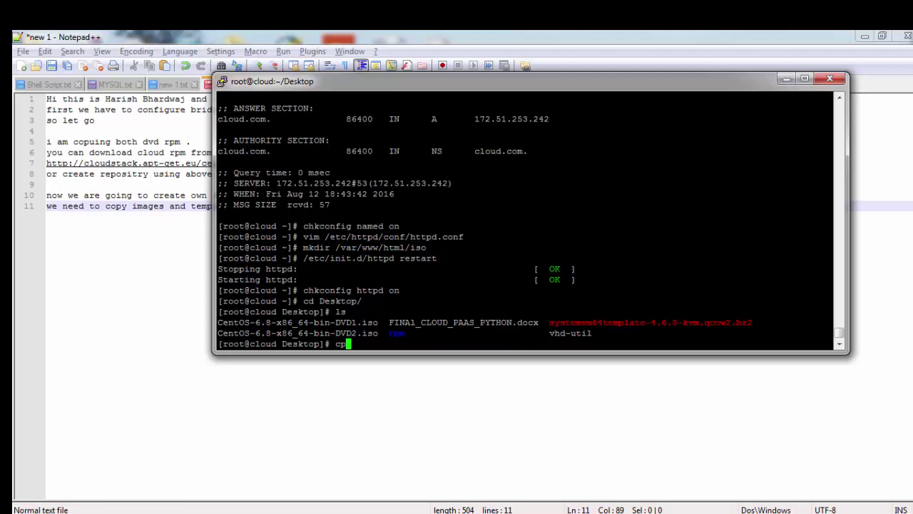
text(mv sys)
key(Tab)
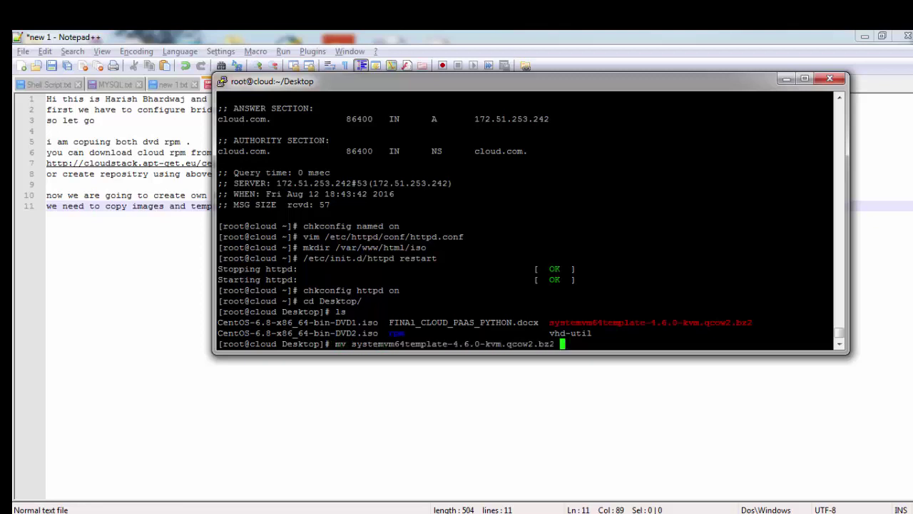
text(/var/www/html/iso/)
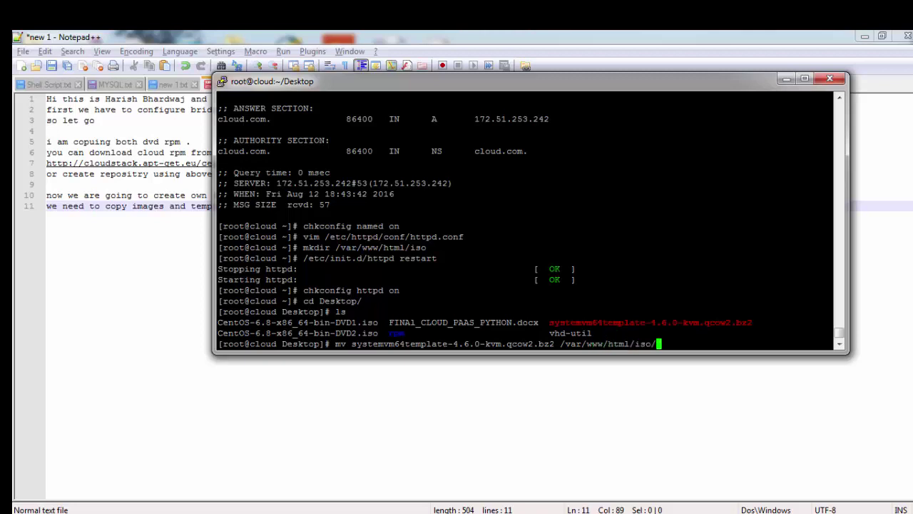
key(Return)
Step: Move both CentOS-6.8-x86_64-bin-DVD ISOs into /var/www/html/iso/
text(mv C)
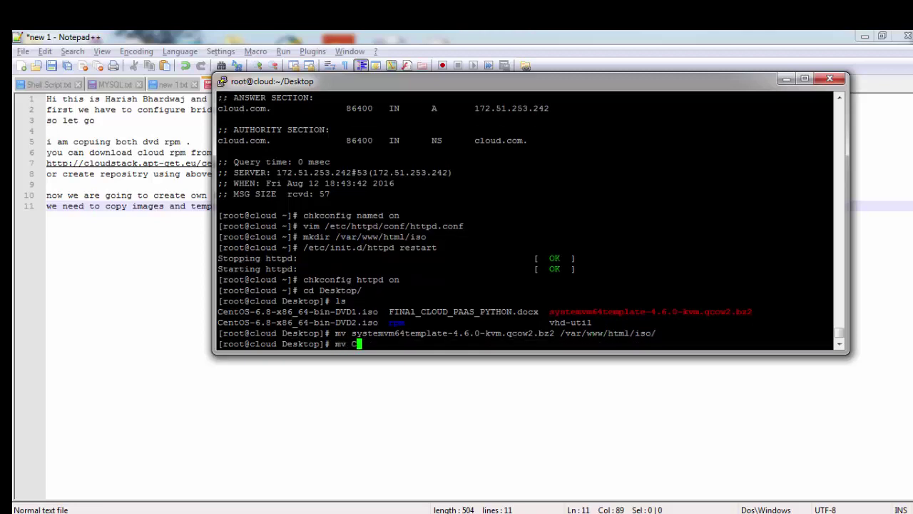
key(Tab)
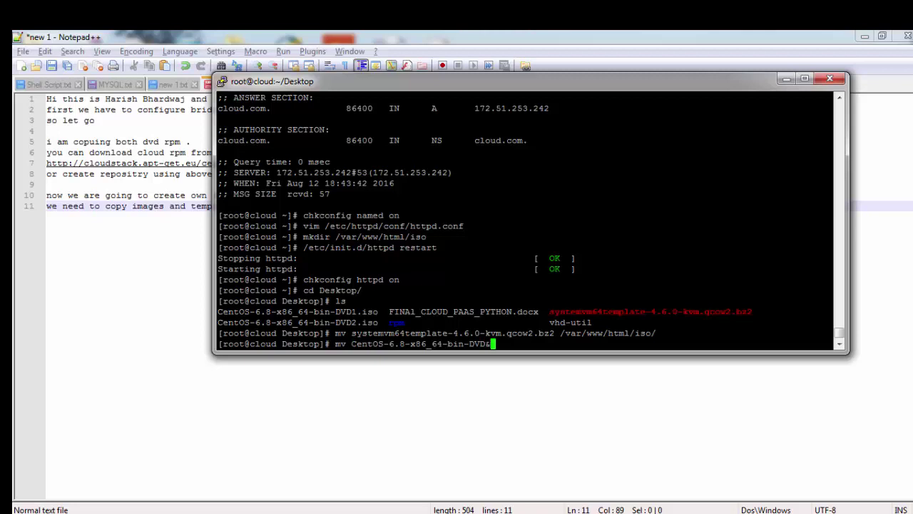
text(* /var/www/html/iso/)
key(Return)
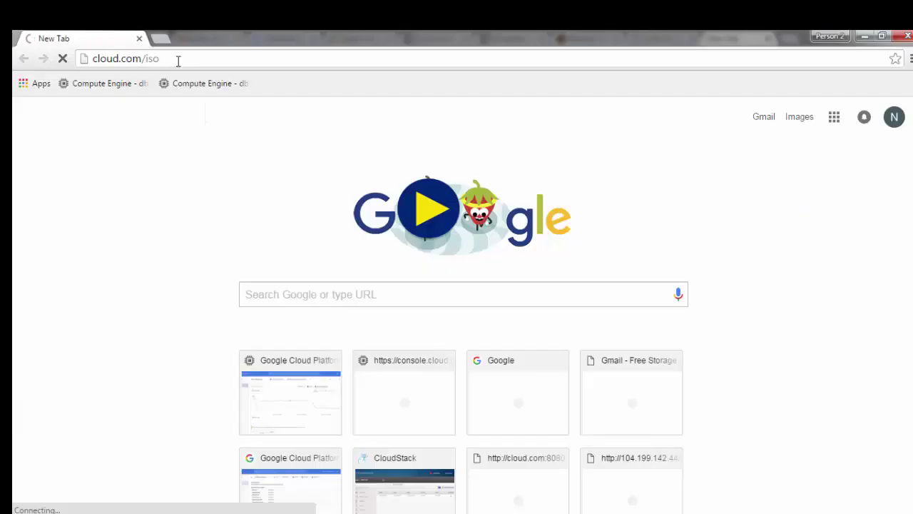
Step: Load 172.51.253.242/iso/ in Chrome and check it lists both CentOS ISOs and the template
click(179, 61)
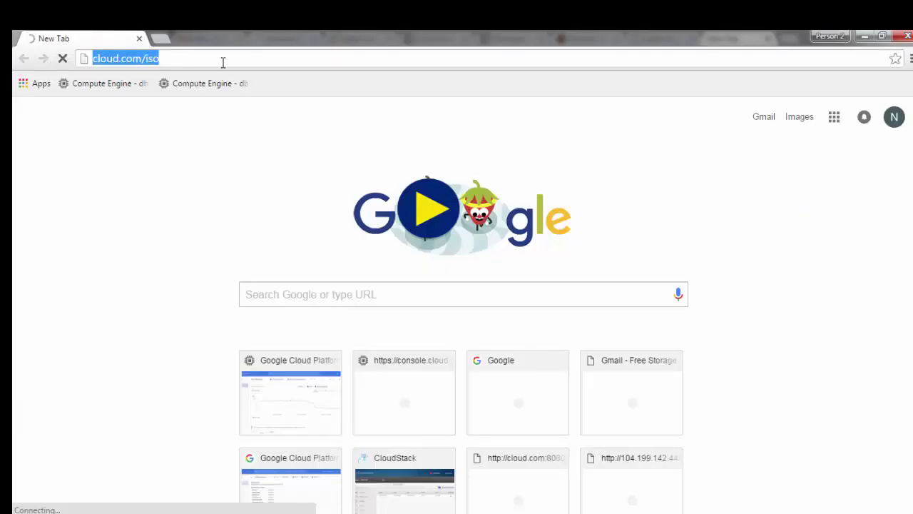
text(172.51.25)
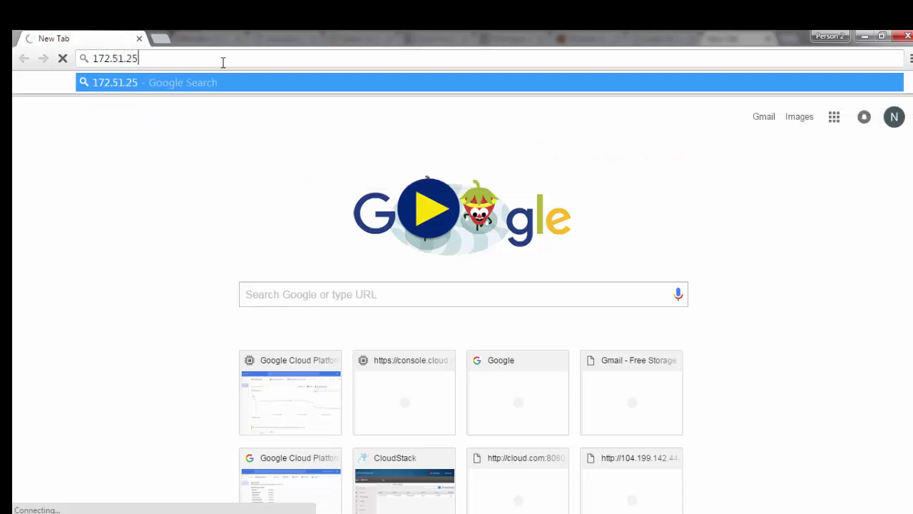
text(3.24)
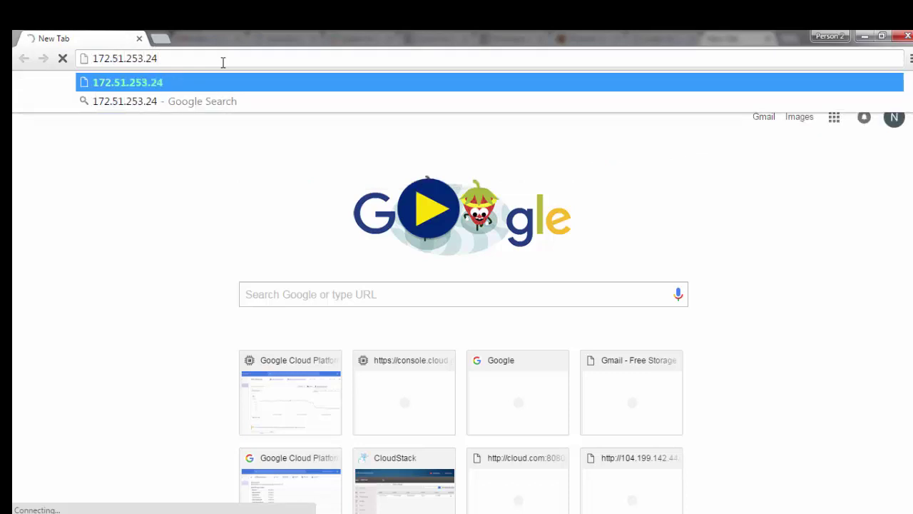
text(2)
text(/iso/)
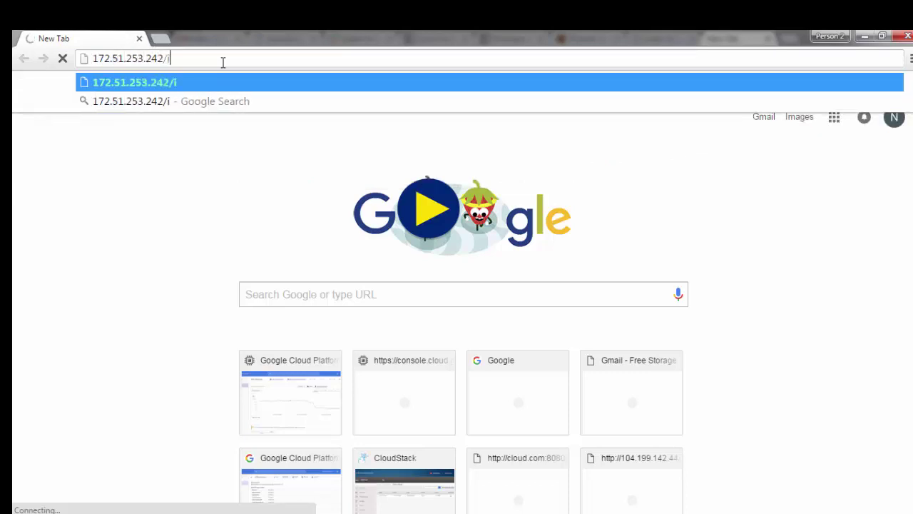
key(Return)
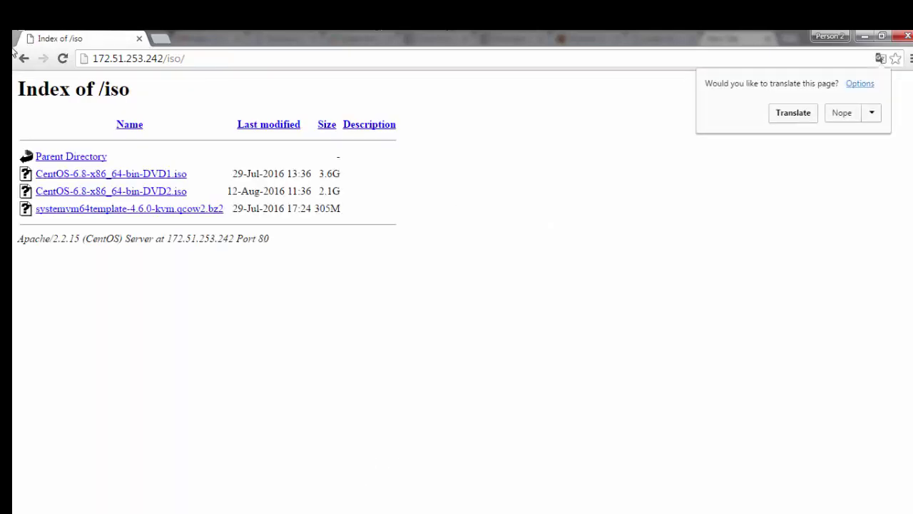
drag(476, 248, 13, 153)
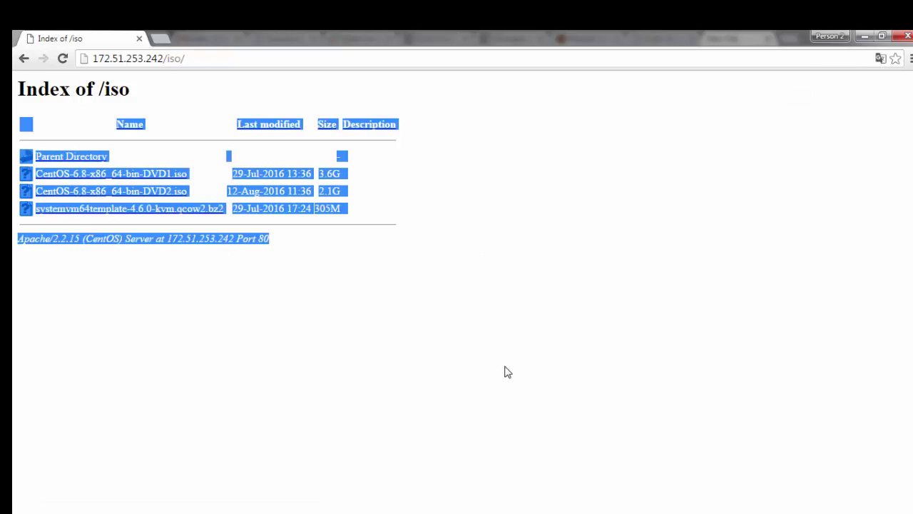
click(450, 317)
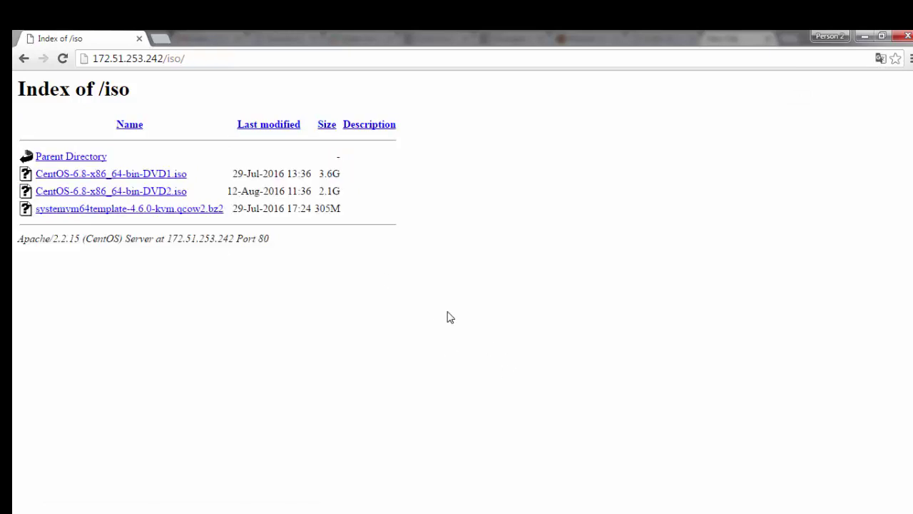
Step: Add the word 'Good' on a new line of the Notepad++ notes
click(364, 493)
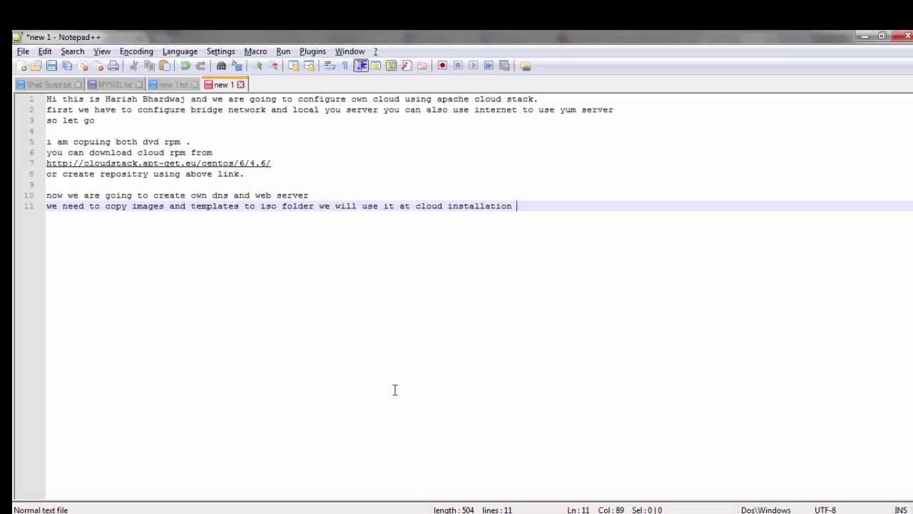
text(Gss)
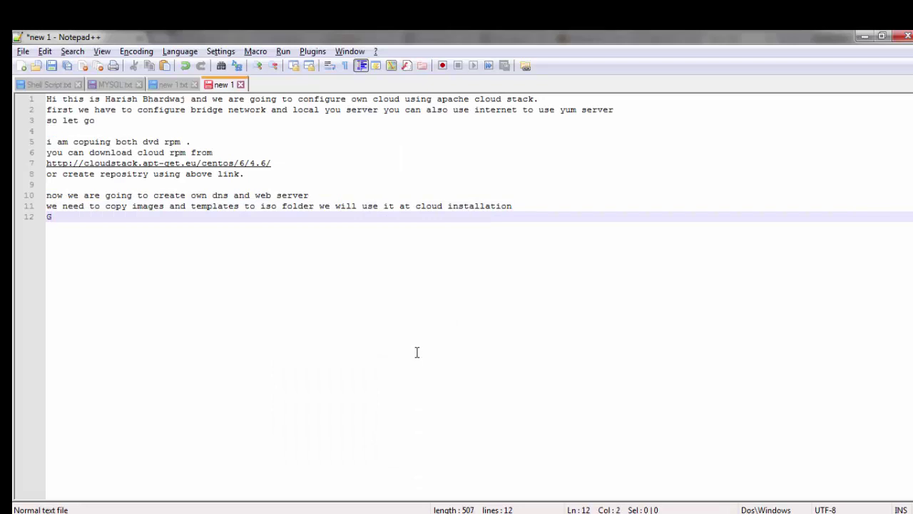
key(BackSpace)
key(BackSpace)
text(ood)
key(Return)
Step: Note configuring the bridge network, then installing an nfs server for storage purpose
text(now )
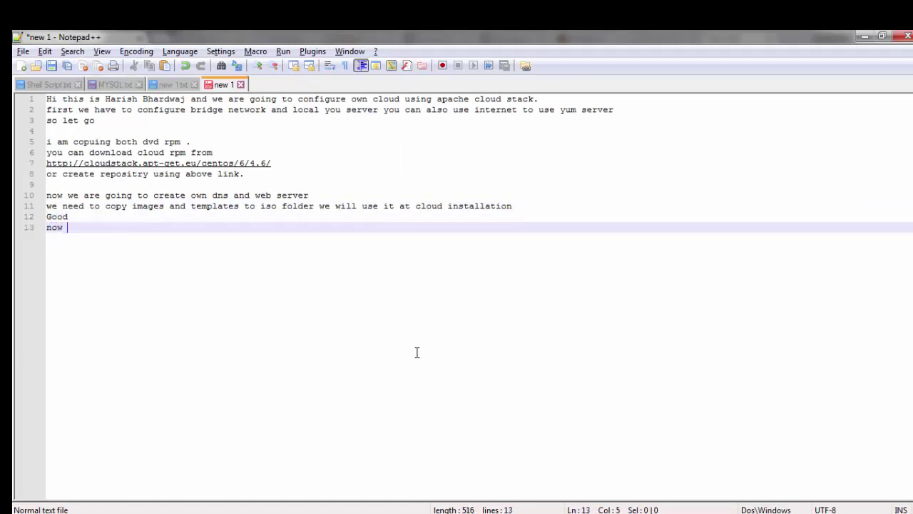
text(co)
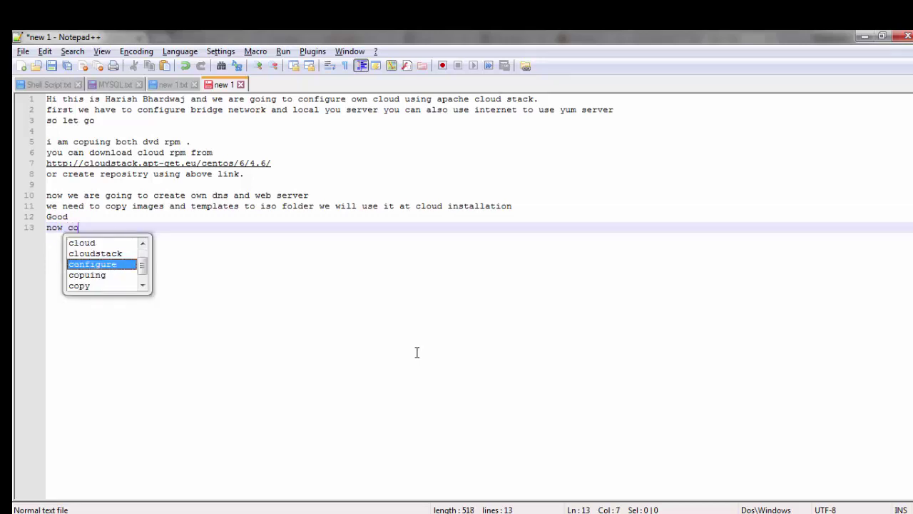
text(nfigure)
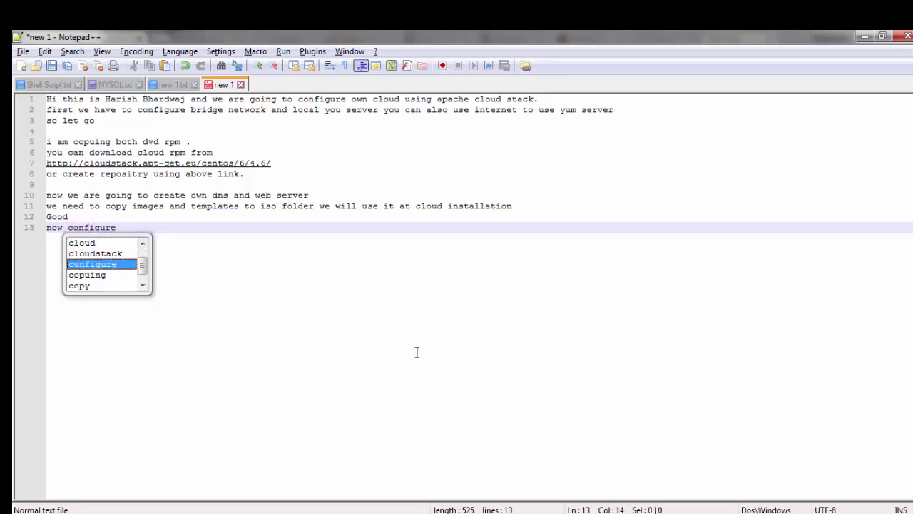
key(BackSpace)
key(BackSpace)
key(BackSpace)
text(ure b)
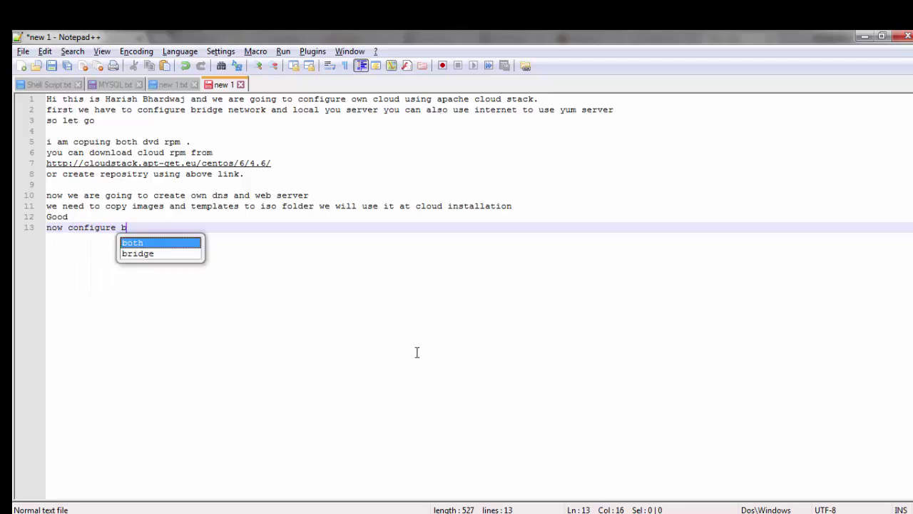
text(irdge ne)
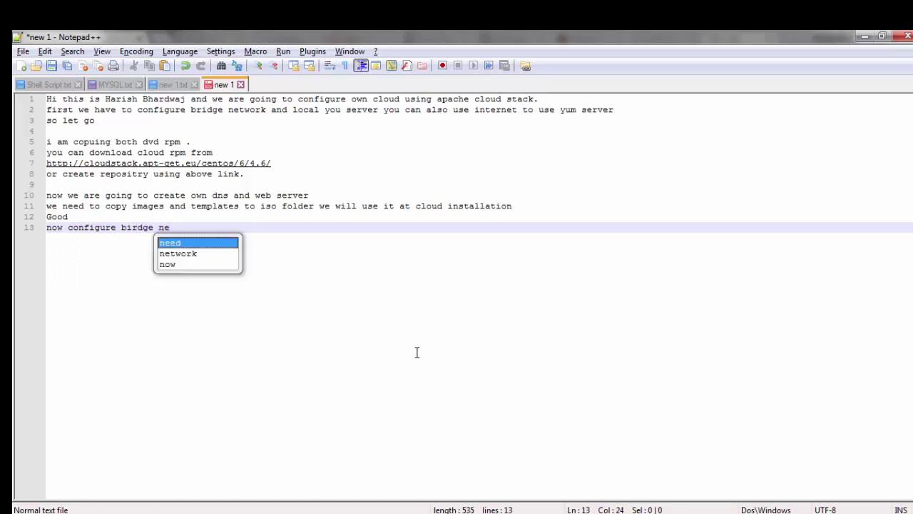
text(twork )
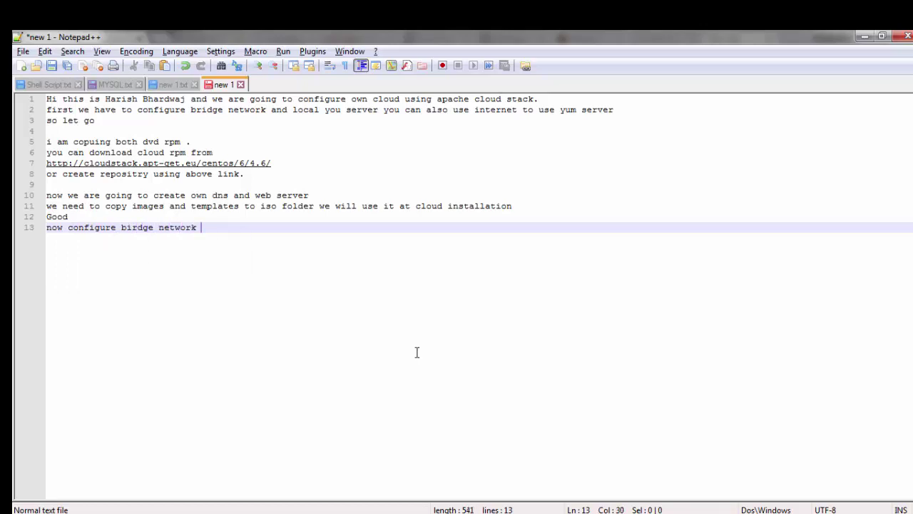
text(and instal)
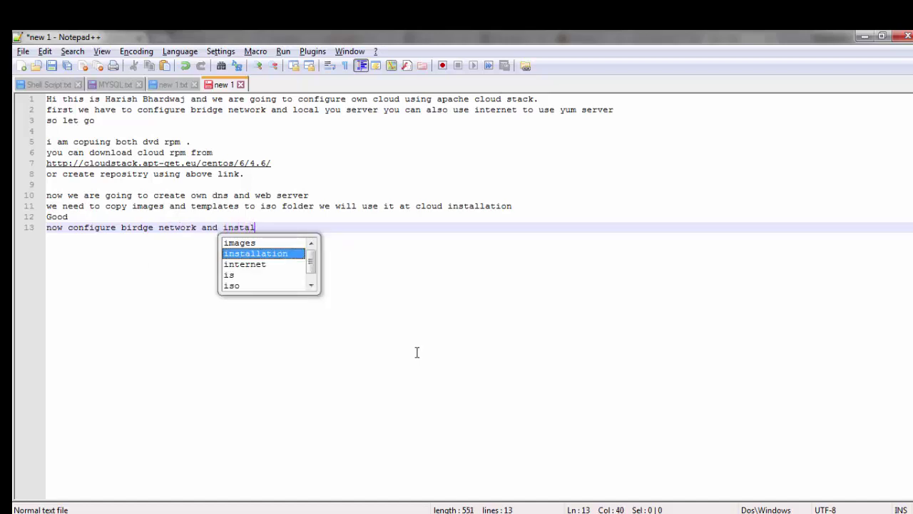
key(BackSpace)
key(BackSpace)
key(BackSpace)
key(BackSpace)
key(BackSpace)
text(as)
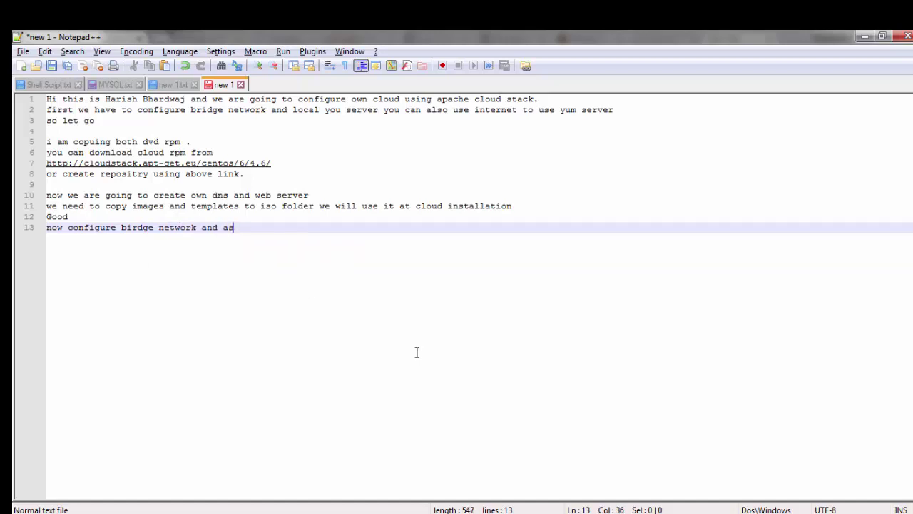
key(BackSpace)
text(fter th)
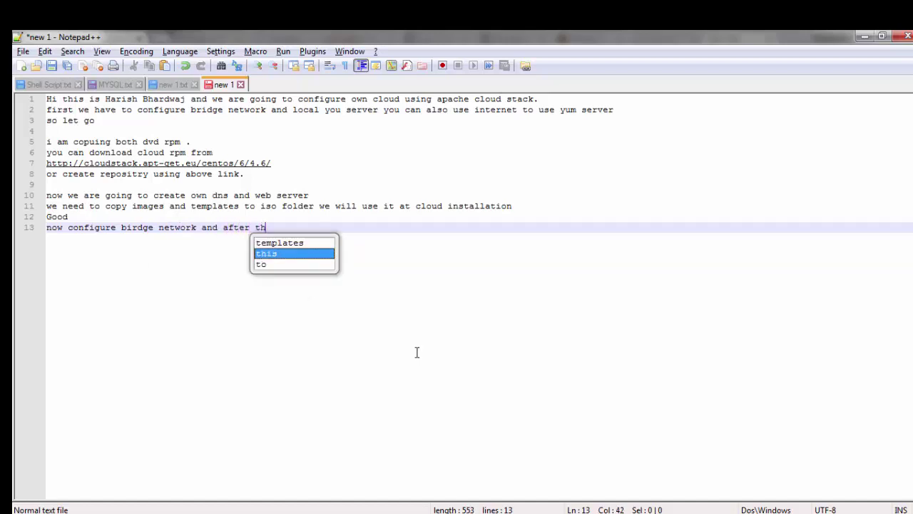
text(at install )
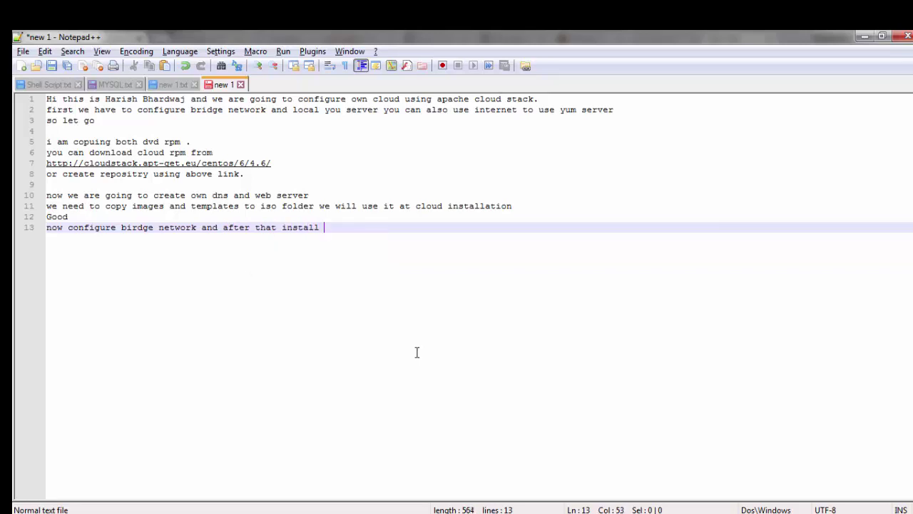
text(nfs se)
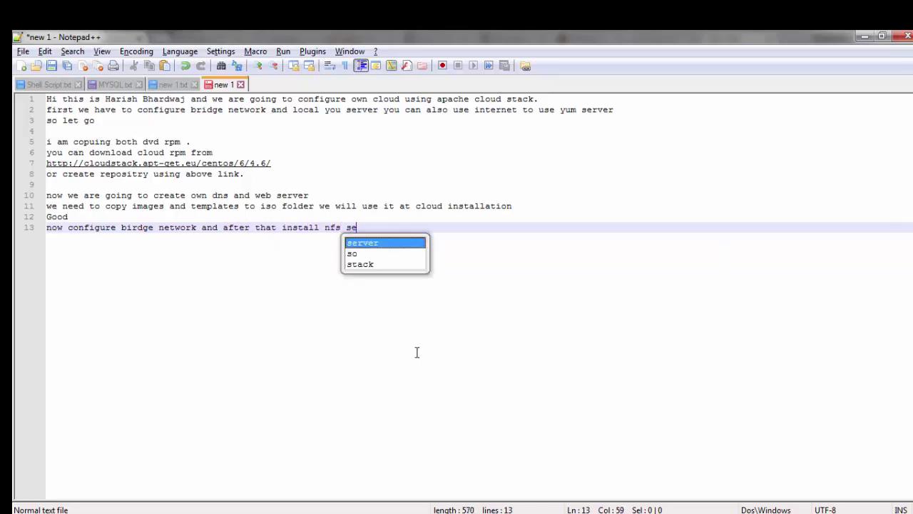
text(rver )
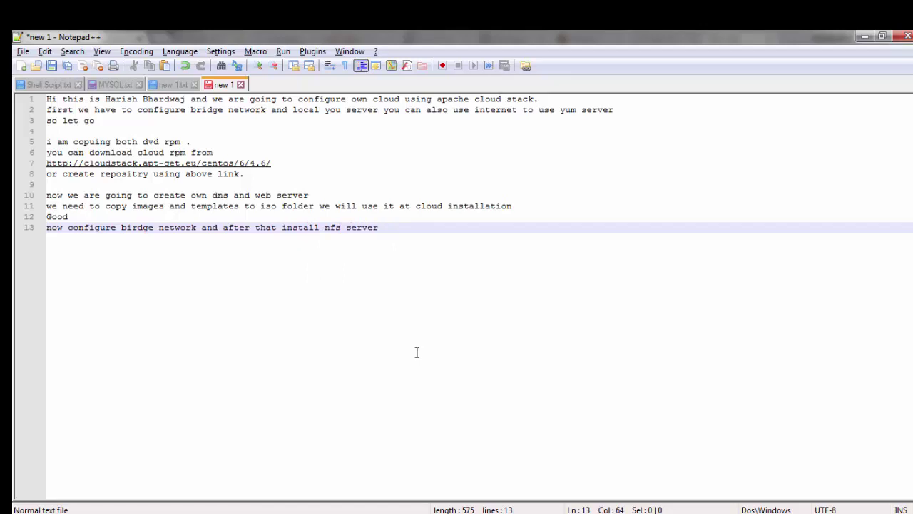
text(for storage purpose)
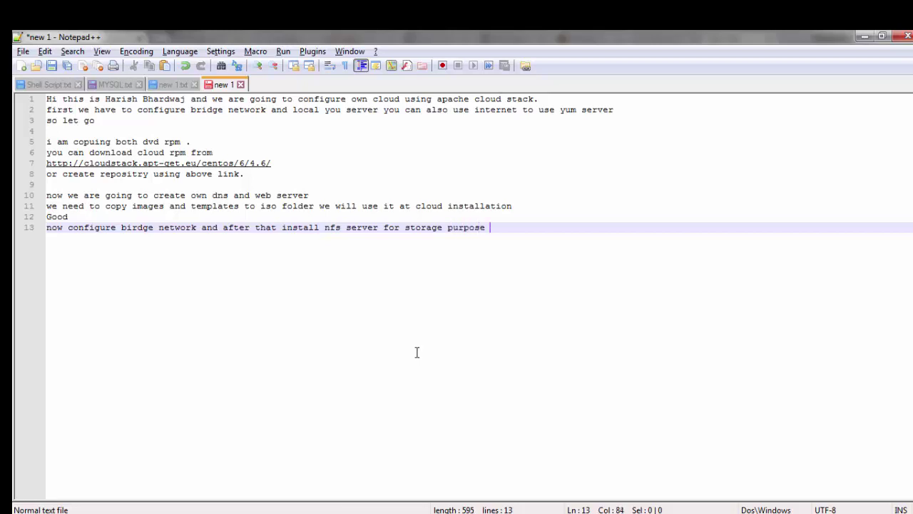
key(Return)
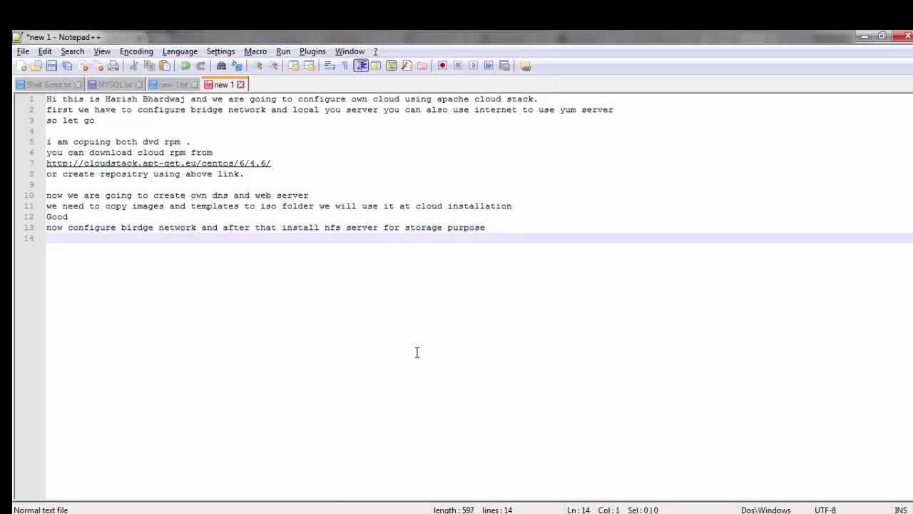
key(alt+Tab)
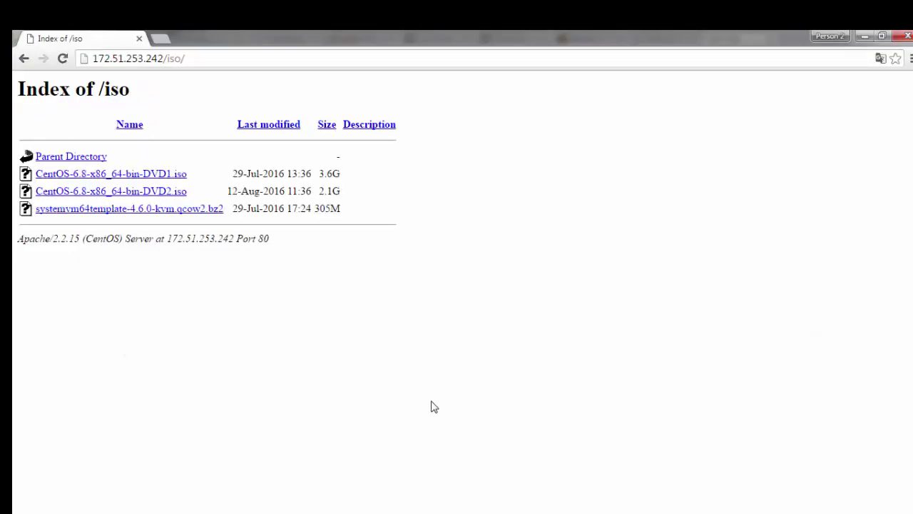
key(alt+Tab)
key(alt+Tab)
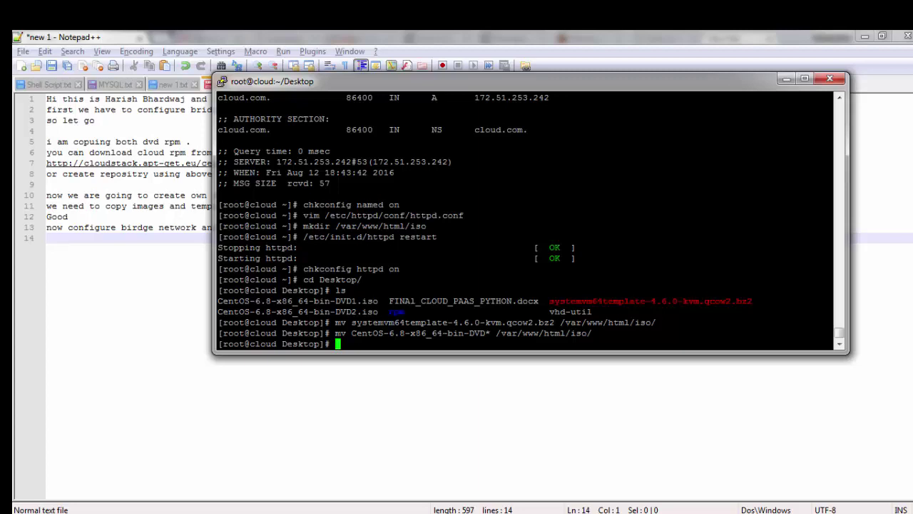
Step: Change into /etc/sysconfig/network-scripts
text(vf)
key(BackSpace)
key(BackSpace)
text(cd /etc/syscon)
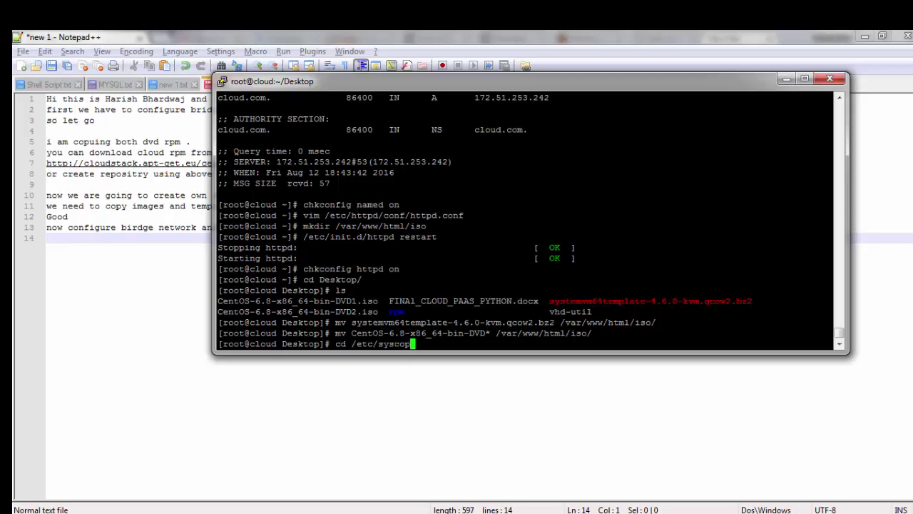
key(Tab)
text(network-s)
key(Tab)
key(Return)
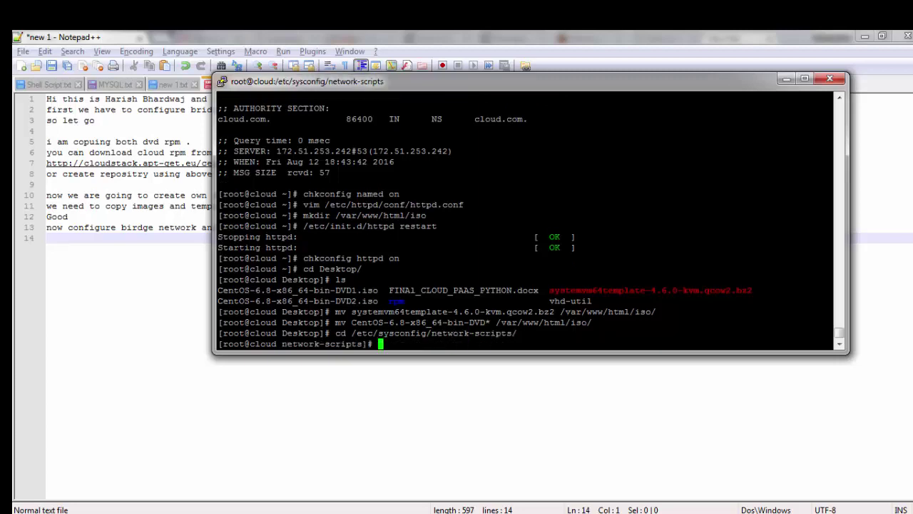
Step: Copy ifcfg-eth0 over ifcfg-cloudbr0, confirming the overwrite, and type vim ifcfg-cloudbr0
text(cp ifcfg-eth0 ifcfg-)
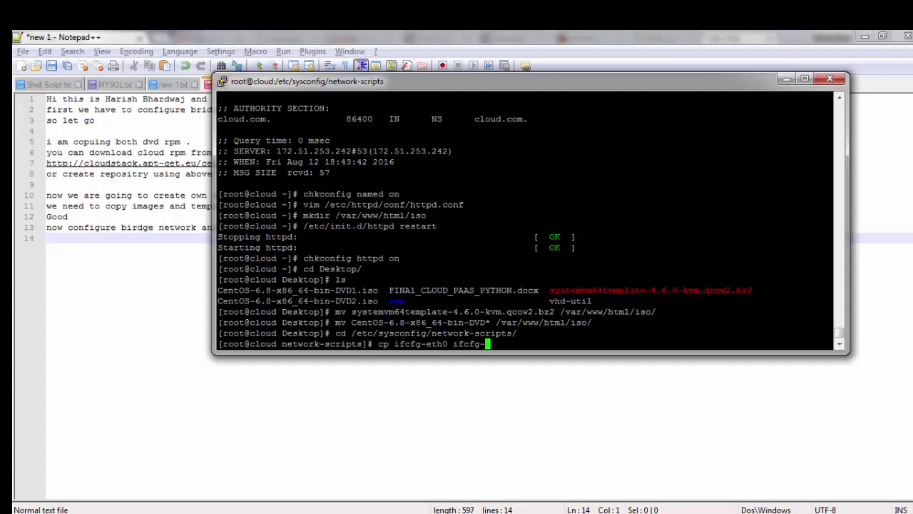
text(cloudbr0)
key(Return)
text(y)
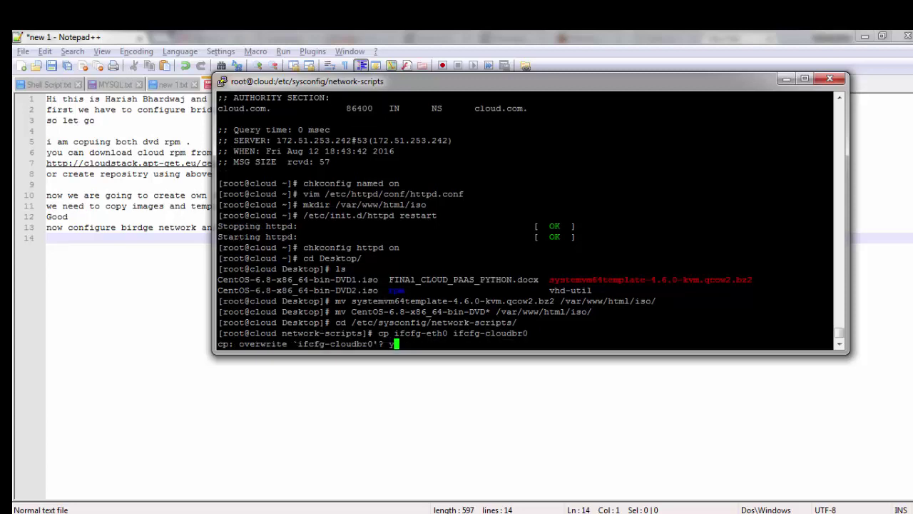
key(Return)
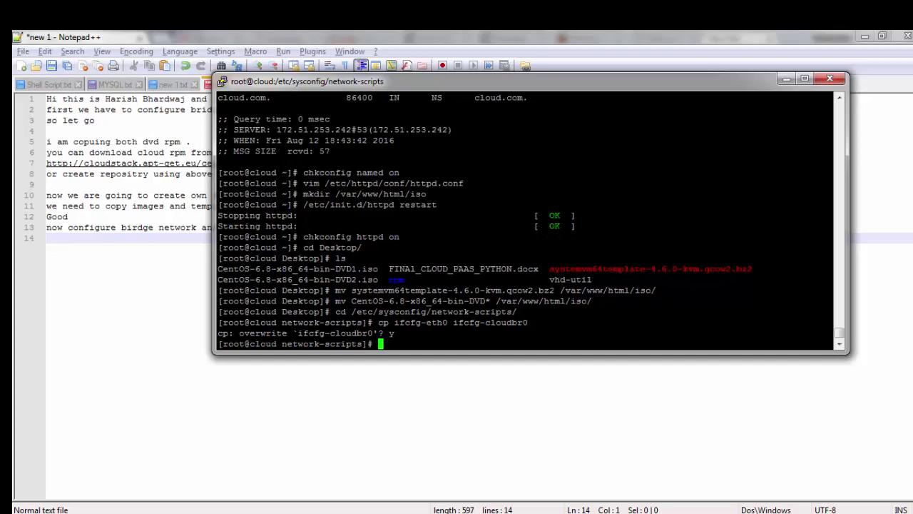
text(vim)
key(BackSpace)
key(BackSpace)
key(BackSpace)
text(im ifcfg-cloudbr0)
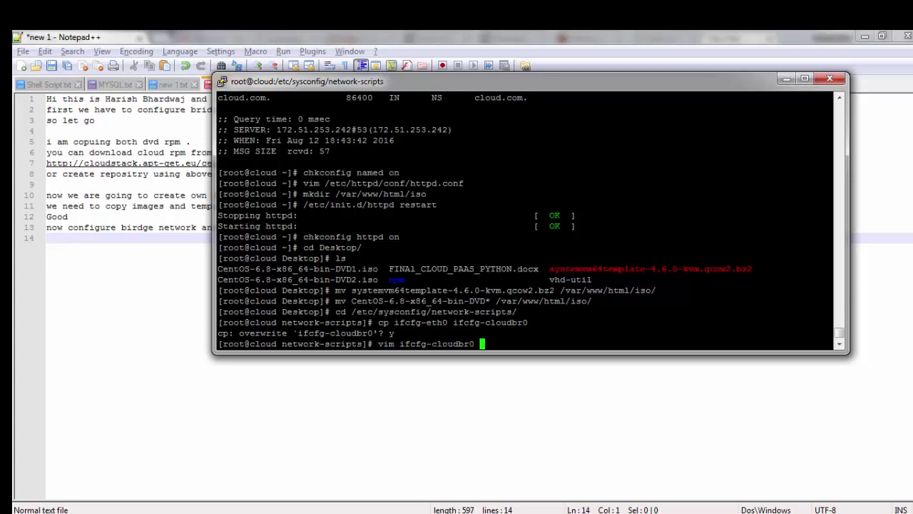
Step: In ifcfg-cloudbr0, change DEVICE from eth0 to cloudbr0 and TYPE from Ethernet to Bridge
key(Return)
key(Down)
key(Right)
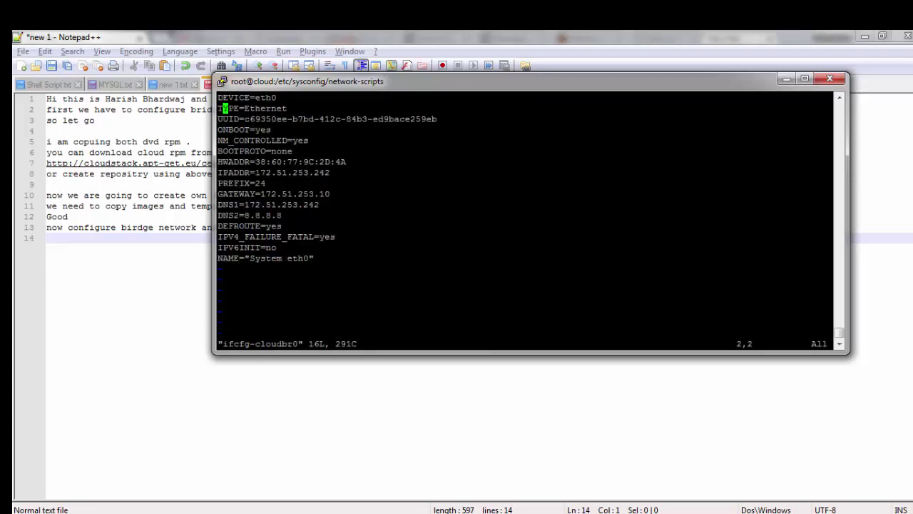
key(Up)
key(Right)
key(Right)
key(End)
key(a)
key(BackSpace)
key(BackSpace)
key(BackSpace)
key(BackSpace)
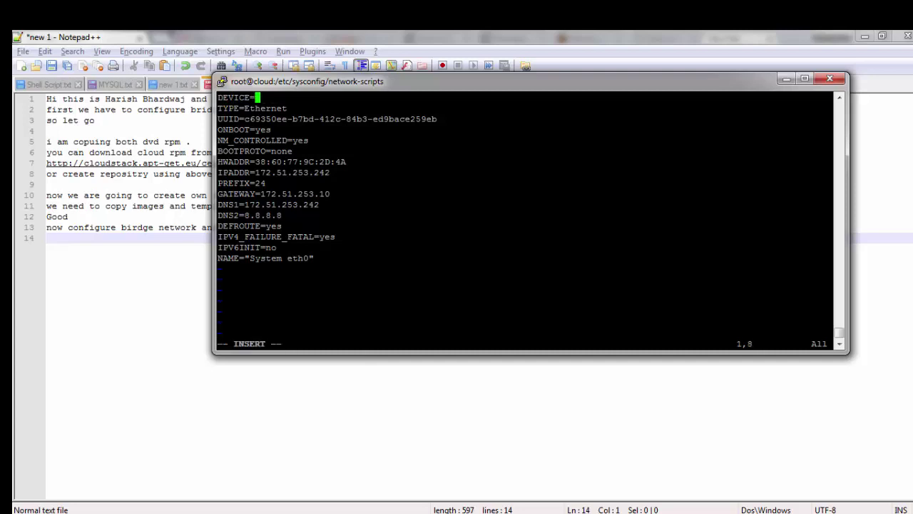
text(cloudbr0)
key(Down)
key(BackSpace)
key(BackSpace)
key(BackSpace)
key(BackSpace)
key(BackSpace)
key(BackSpace)
key(BackSpace)
key(BackSpace)
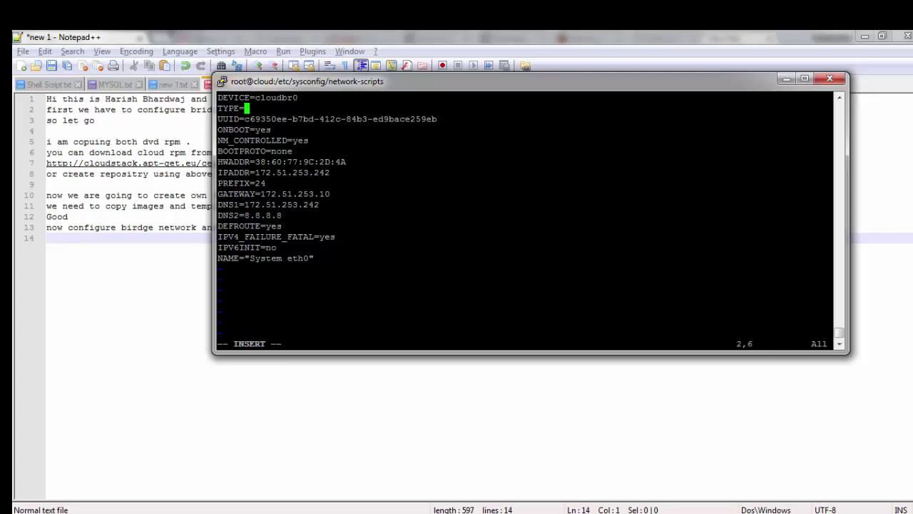
text(Bridge)
Step: Delete the UUID and NM_CONTROLLED lines from ifcfg-cloudbr0
key(Down)
key(Left)
key(Left)
key(Left)
key(Left)
key(Left)
key(Left)
key(Left)
key(Left)
key(Left)
key(Left)
key(Left)
text(dd)
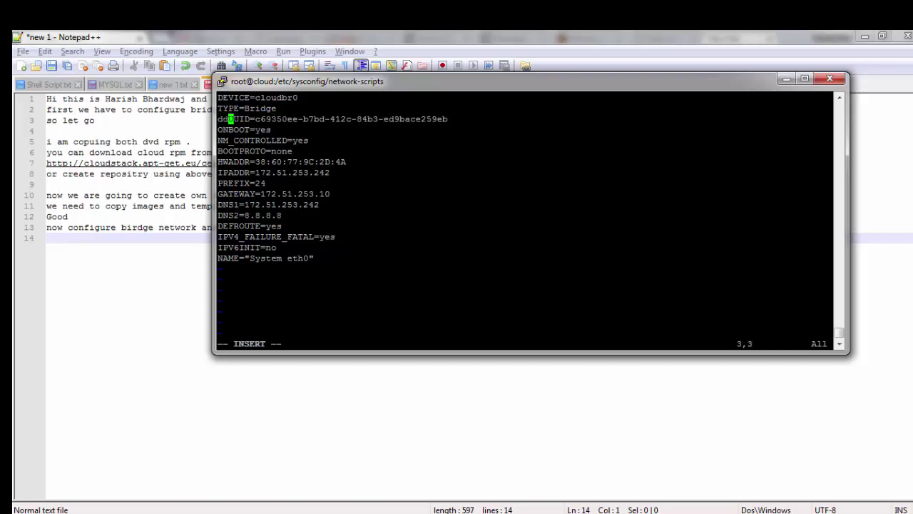
key(BackSpace)
key(BackSpace)
key(Escape)
key(d)
key(d)
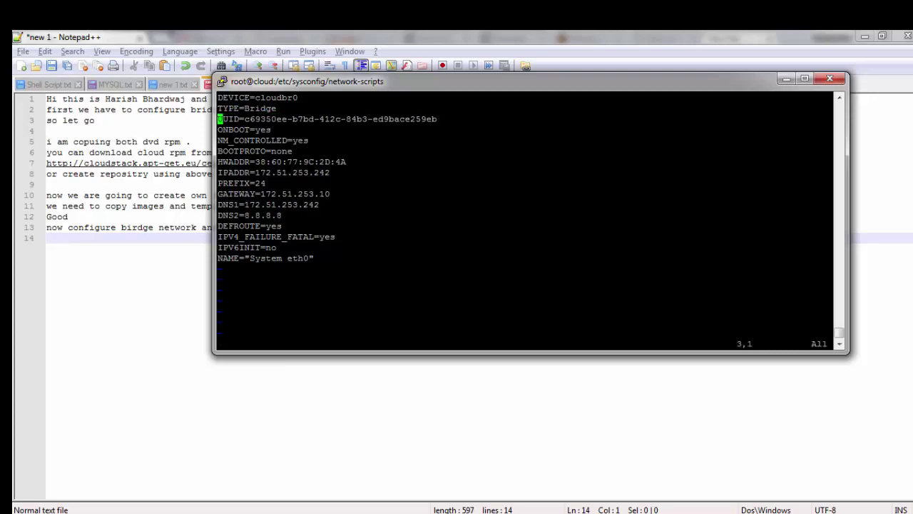
key(Down)
key(Right)
key(Right)
key(Right)
key(Right)
key(Right)
key(Right)
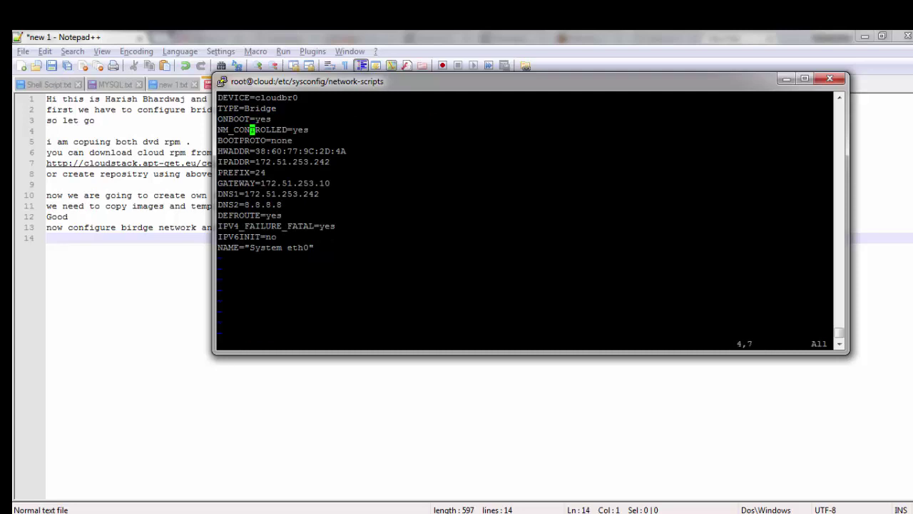
key(Left)
key(d)
key(d)
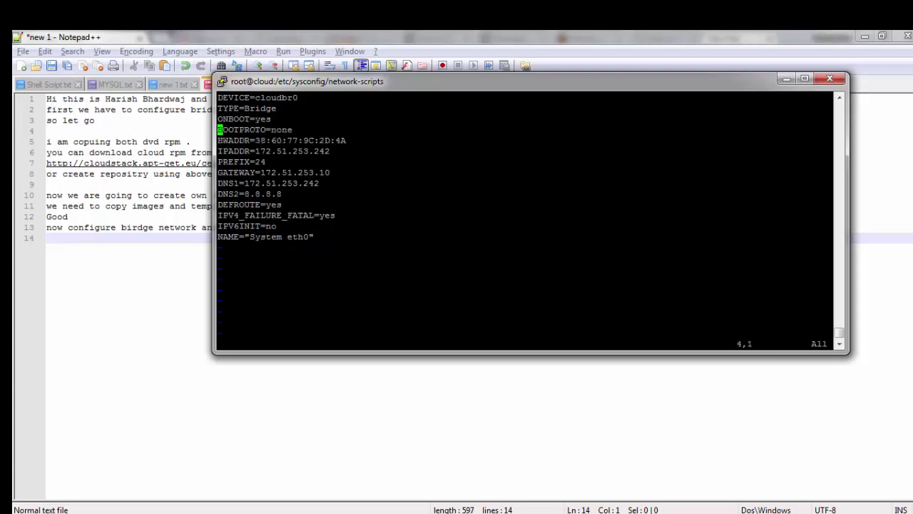
Step: Delete the IPV4_FAILURE_FATAL, IPV6INIT, NAME and DEFROUTE lines, then save with :wq
key(Down)
key(Down)
key(Down)
key(Down)
key(Down)
key(Down)
key(Down)
key(Down)
key(Up)
key(Down)
key(d)
key(d)
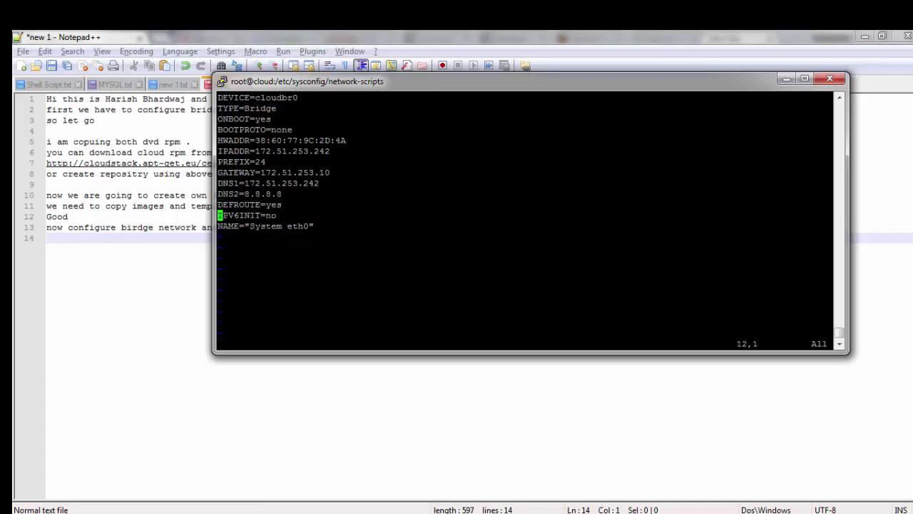
key(d)
key(d)
key(d)
key(d)
key(d)
key(d)
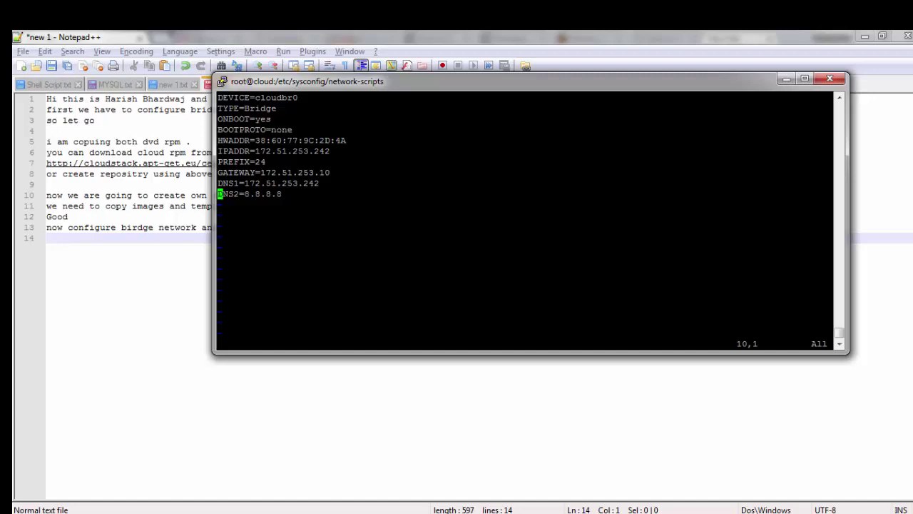
text(:wq)
key(Return)
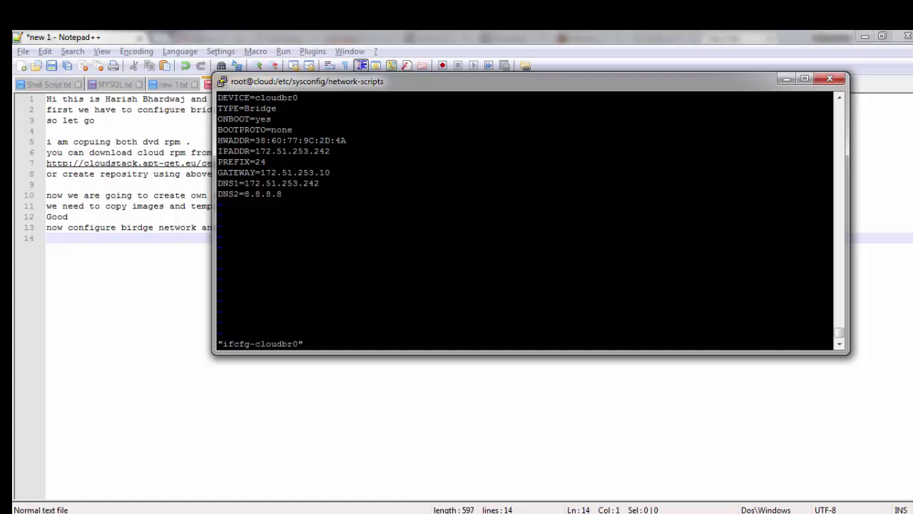
text(v)
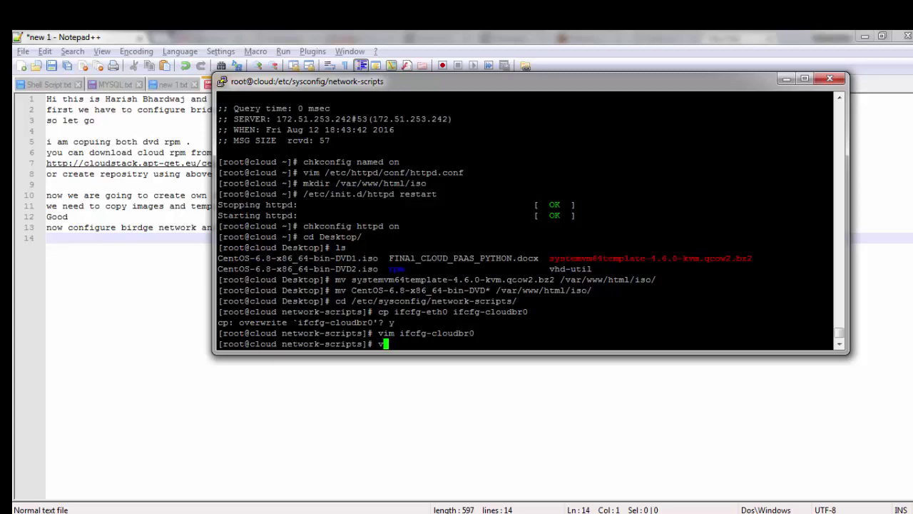
text(im ifcfg-eth0)
Step: In ifcfg-eth0, remove the UUID line and change NM_CONTROLLED from yes to no
key(Return)
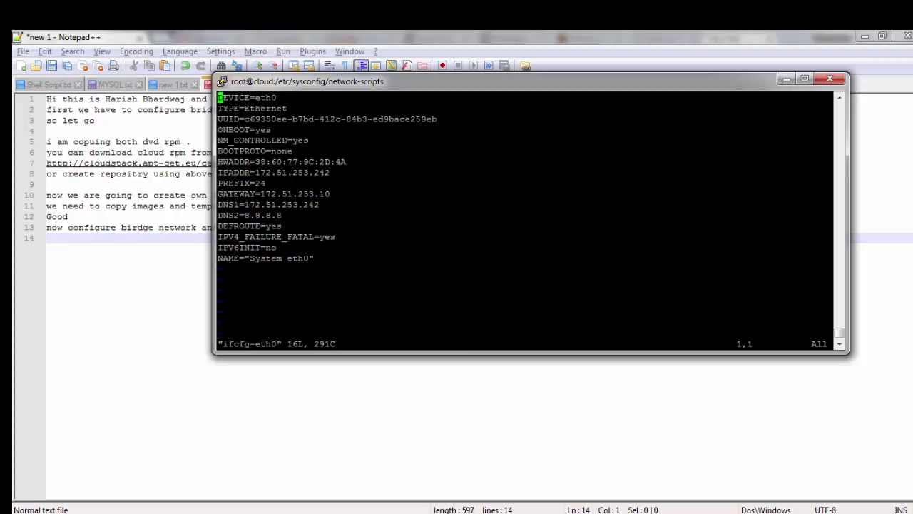
key(Down)
key(Down)
key(d)
key(d)
key(Down)
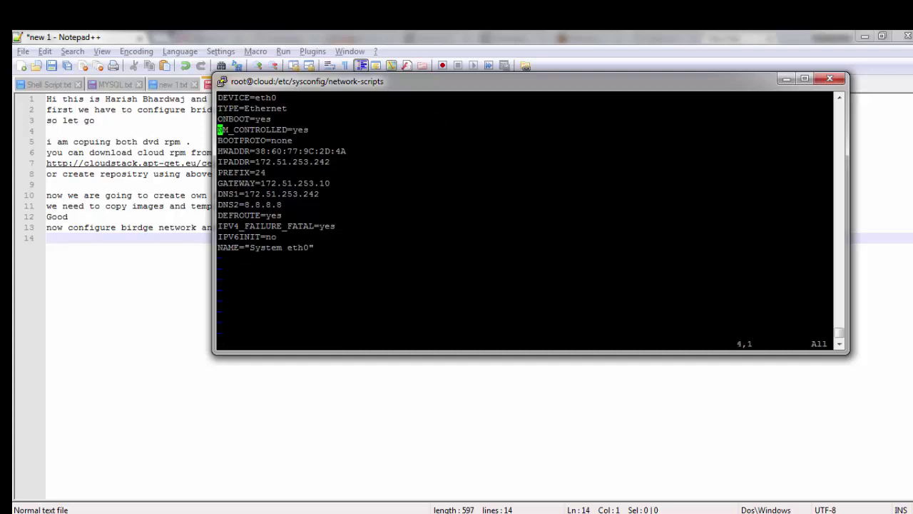
key(Right)
key(Right)
key(Right)
key(Right)
key(Right)
key(Right)
key(Right)
key(Right)
key(Right)
key(Right)
key(Right)
key(Right)
key(Right)
key(Right)
key(Right)
key(Right)
key(a)
key(BackSpace)
key(BackSpace)
key(BackSpace)
text(no)
key(Escape)
key(Down)
key(Down)
key(Down)
Step: Delete eth0's IPADDR, PREFIX, GATEWAY, DNS, DEFROUTE, IPV4_FAILURE_FATAL and IPV6INIT lines
key(Left)
key(Left)
key(Left)
key(Left)
key(Left)
key(Left)
key(Left)
key(Left)
key(Left)
key(Left)
key(Left)
key(Left)
key(Left)
key(Left)
key(Left)
key(d)
key(d)
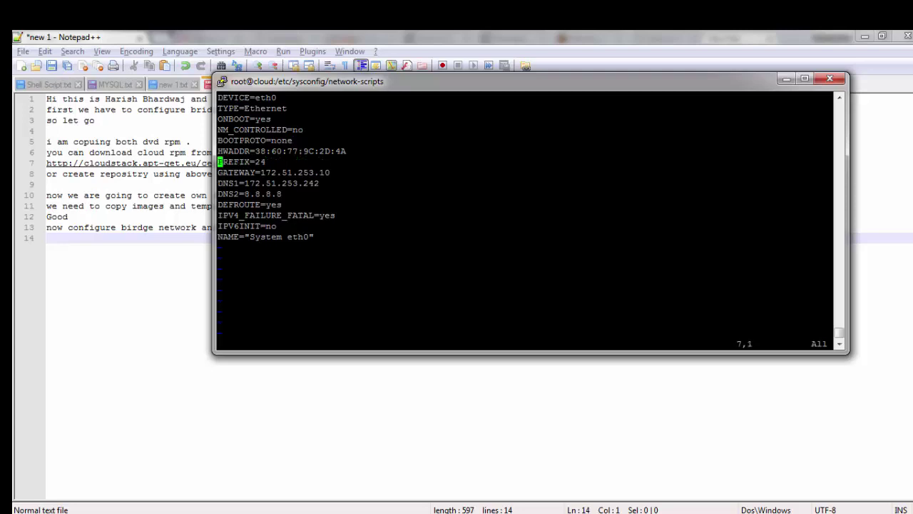
key(d)
key(d)
key(d)
key(d)
key(d)
key(d)
key(d)
key(d)
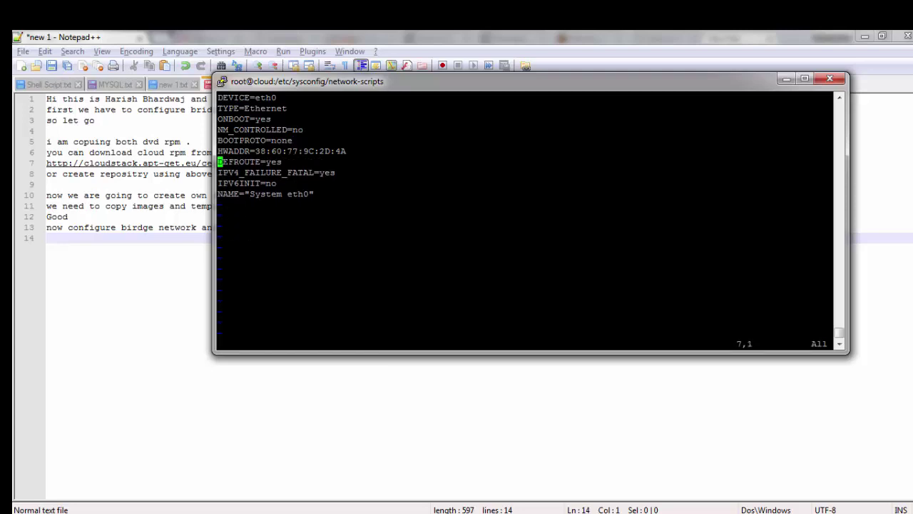
key(d)
key(d)
key(d)
key(d)
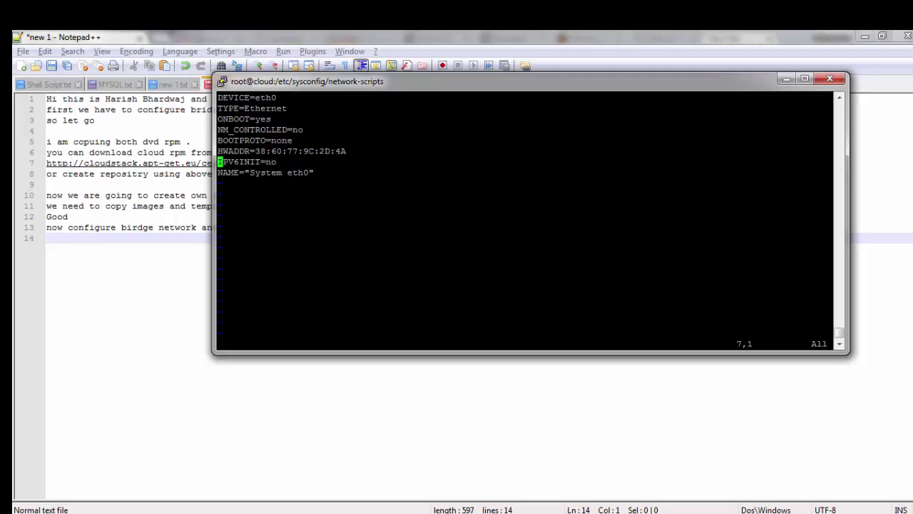
key(d)
key(d)
key(d)
key(d)
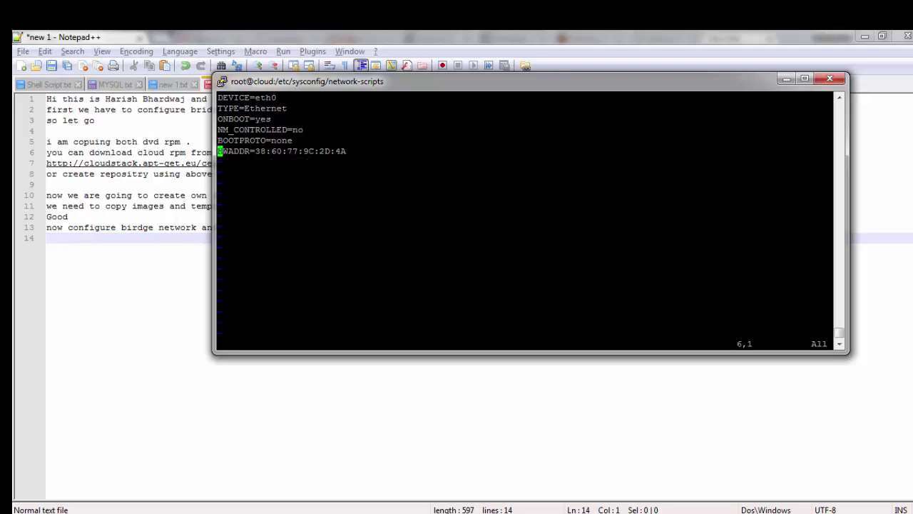
Step: Add BRIDGE=cloudbr0 on a new line after HWADDR and save ifcfg-eth0 with :wq
key(i)
key(End)
key(Return)
text(BRIDGE)
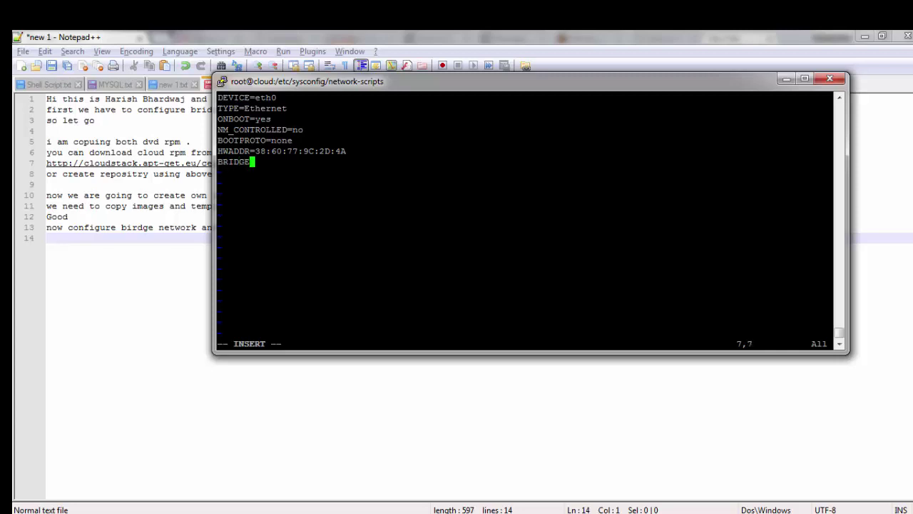
text(=cloudbr0)
key(Escape)
text(:wq)
key(Return)
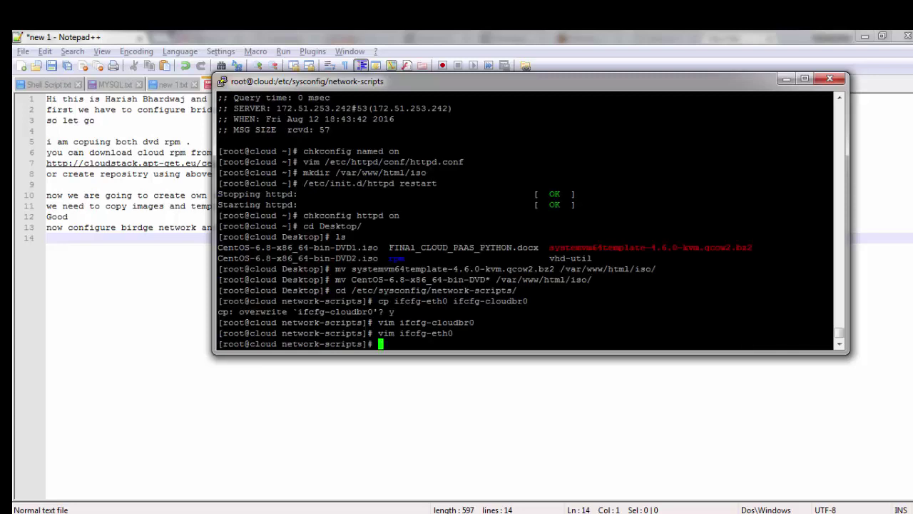
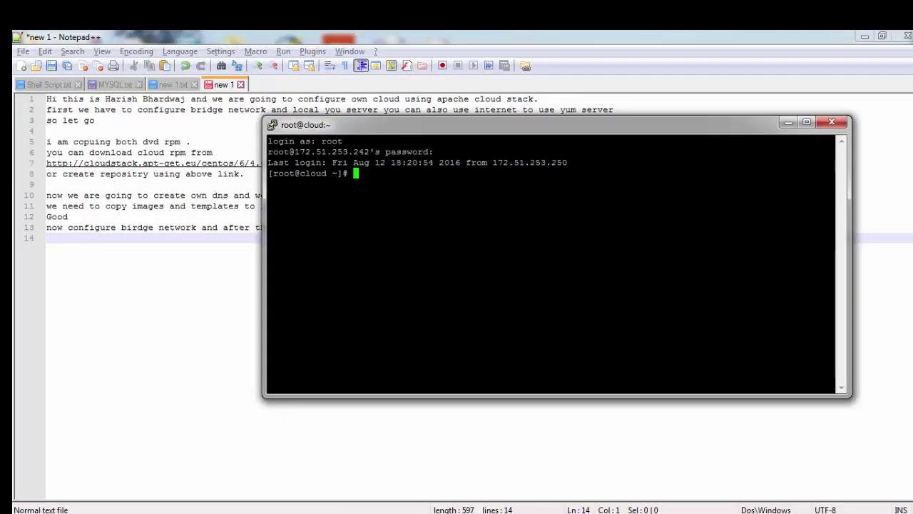
Step: Run ifconfig and highlight the cloudbr0 bridge and its 172.51.253.242 address
text(ifconfig)
key(Return)
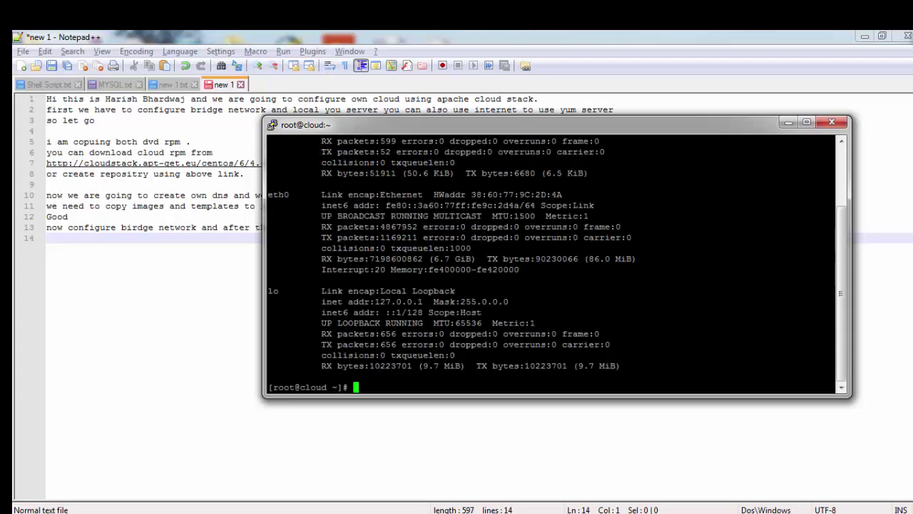
scroll(557, 264, up, 3)
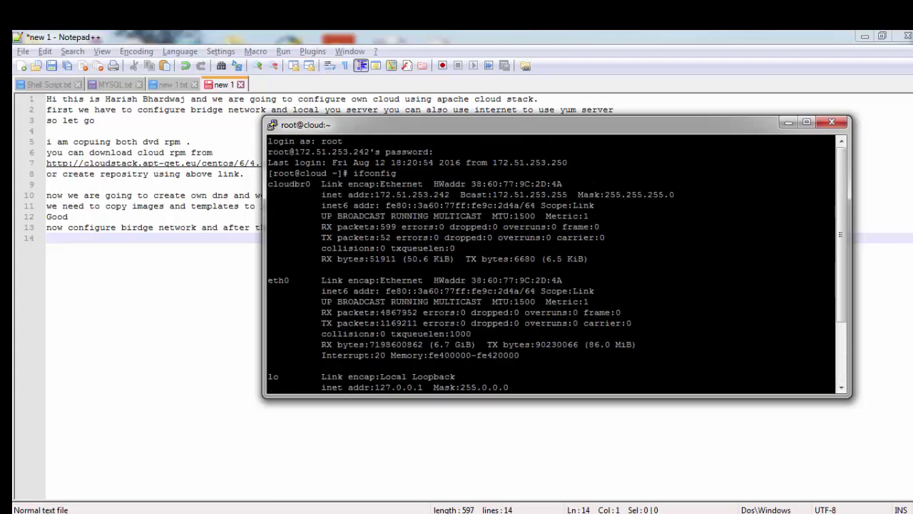
double_click(289, 183)
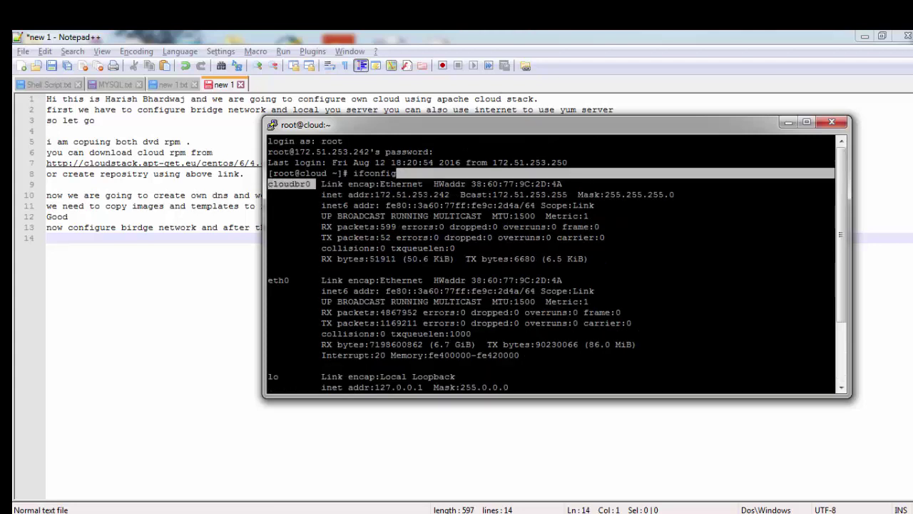
drag(450, 194, 386, 194)
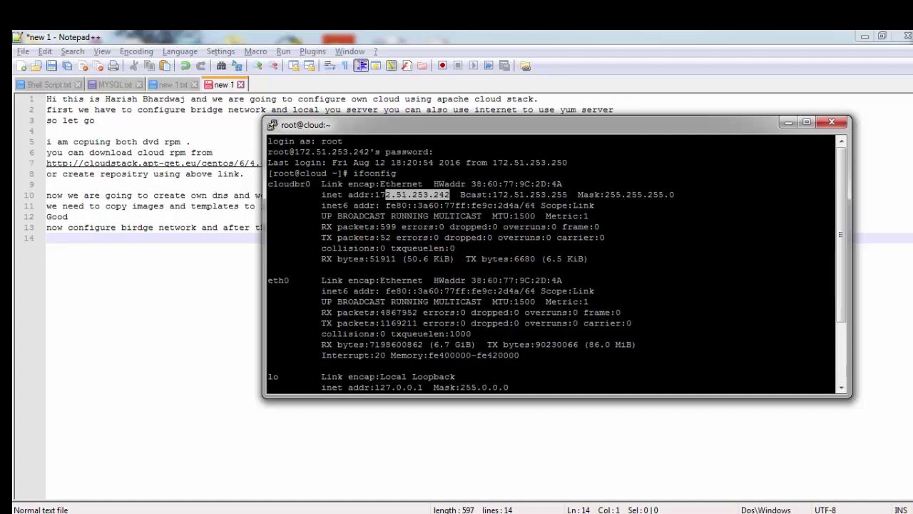
click(450, 333)
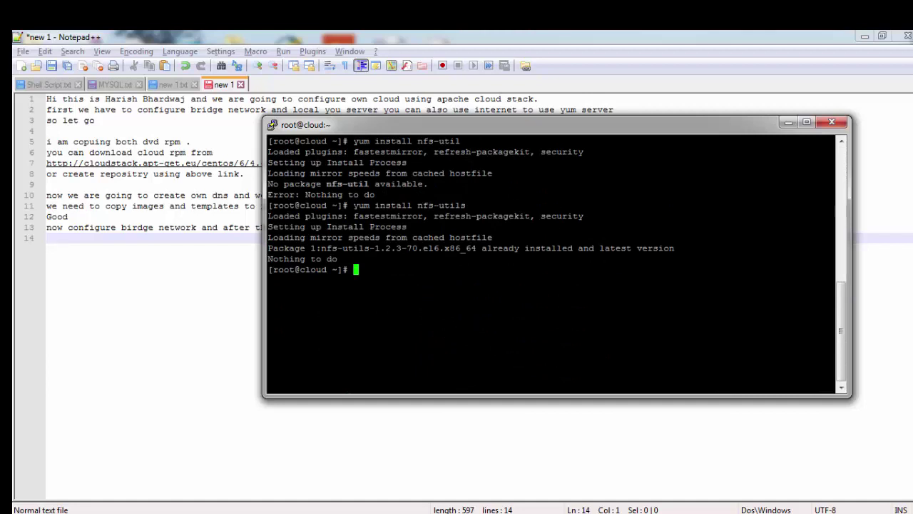
Step: Create the /export/primary directory with mkdir -p
text(vi)
key(BackSpace)
text(im /etc/)
key(BackSpace)
key(BackSpace)
key(BackSpace)
key(BackSpace)
key(BackSpace)
key(BackSpace)
key(BackSpace)
key(BackSpace)
key(BackSpace)
text(mkdir /)
key(BackSpace)
text(-p)
key(BackSpace)
text(p /ex)
key(BackSpace)
key(BackSpace)
text(etc/)
key(BackSpace)
key(BackSpace)
key(BackSpace)
text(xport/)
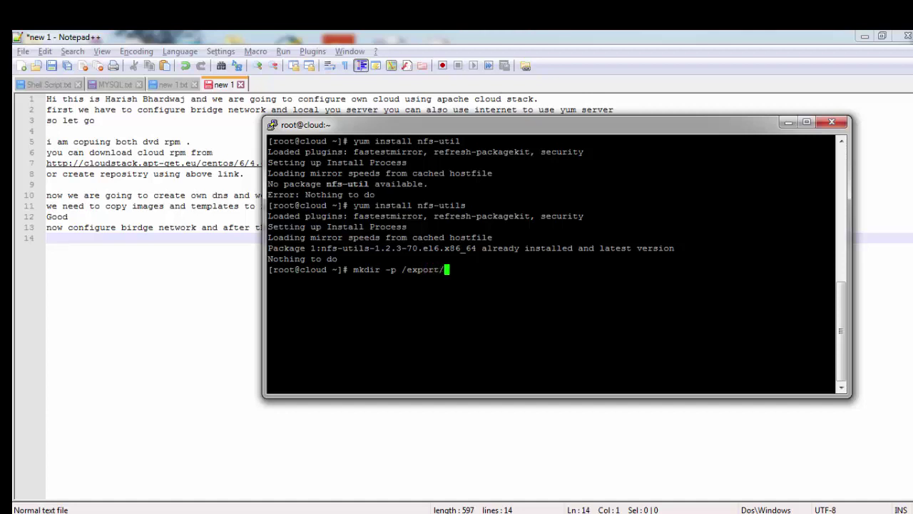
text(primary)
key(Return)
Step: Create the /export/secondary directory, then begin the vim /etc/exports command
text(mkdir )
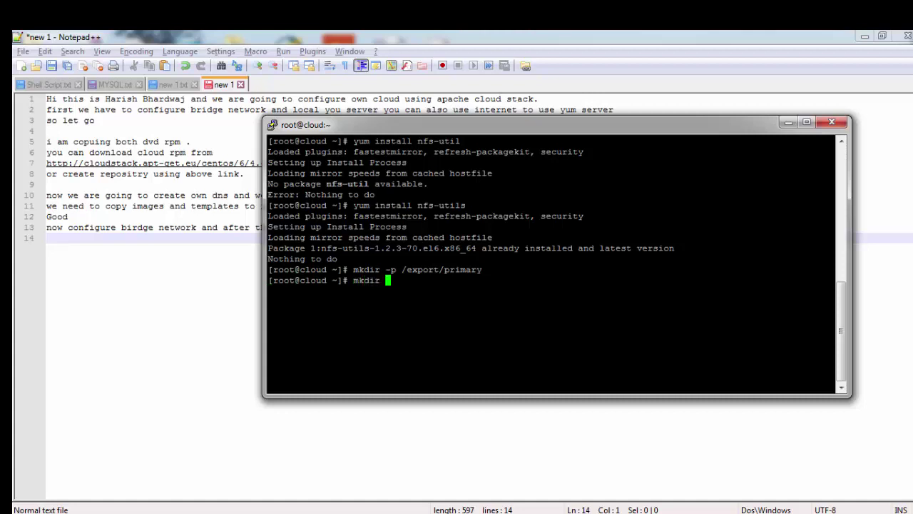
text(/export/secondary)
key(Return)
text(vim )
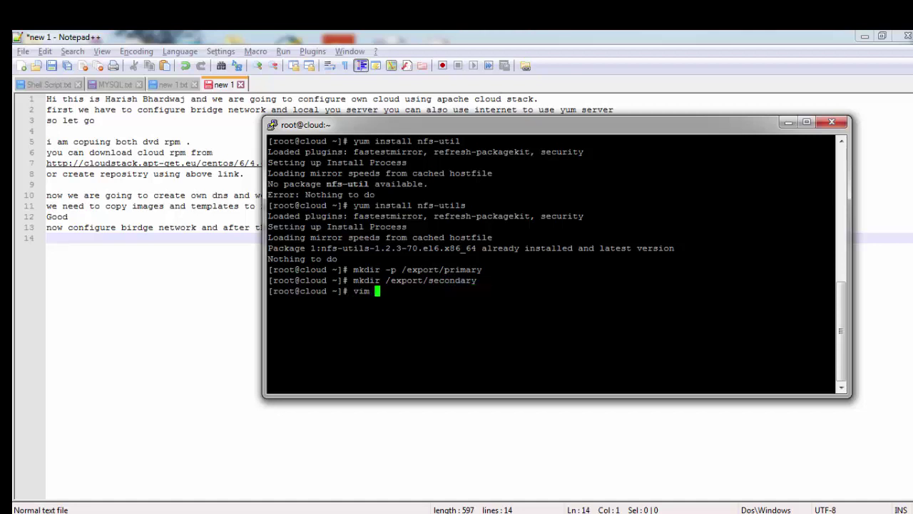
text(/etc/ex)
key(Tab)
Step: Enter '/export *(rw,aysnc,no_root_squash,no_subtree_check)' into the empty /etc/exports
key(Return)
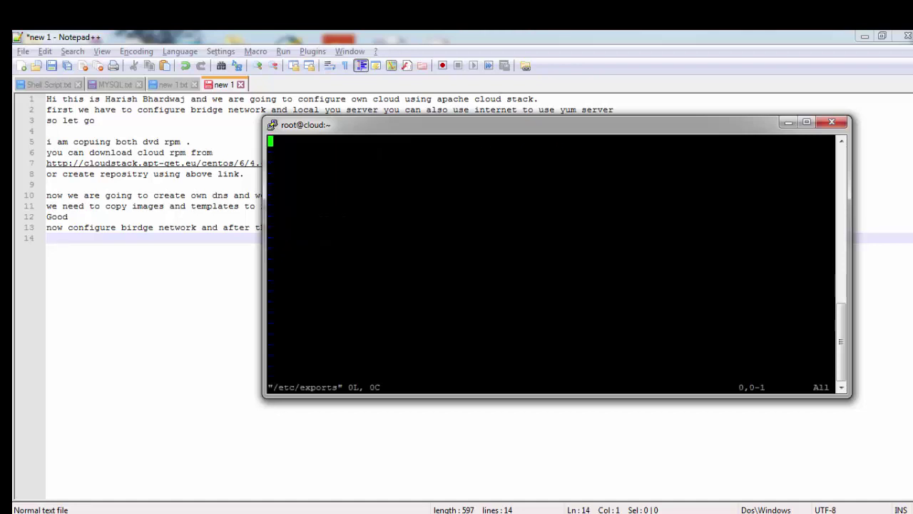
key(i)
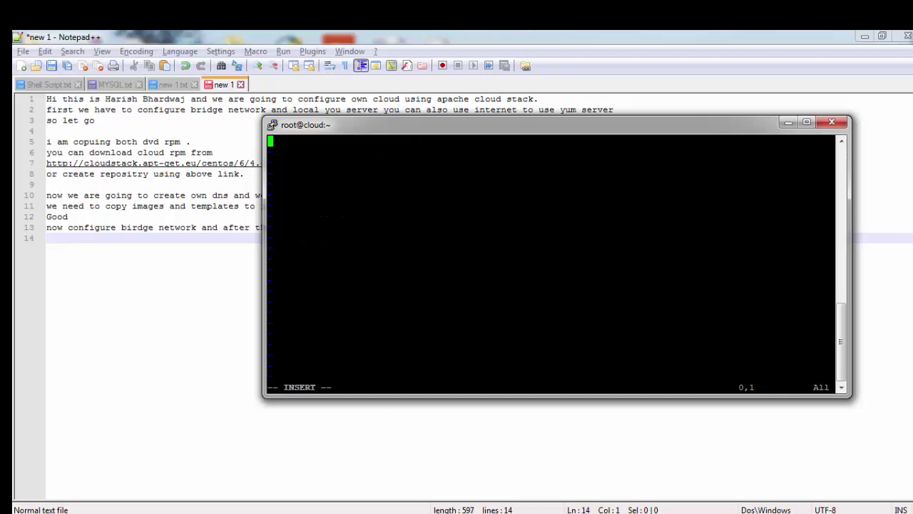
text(/ex)
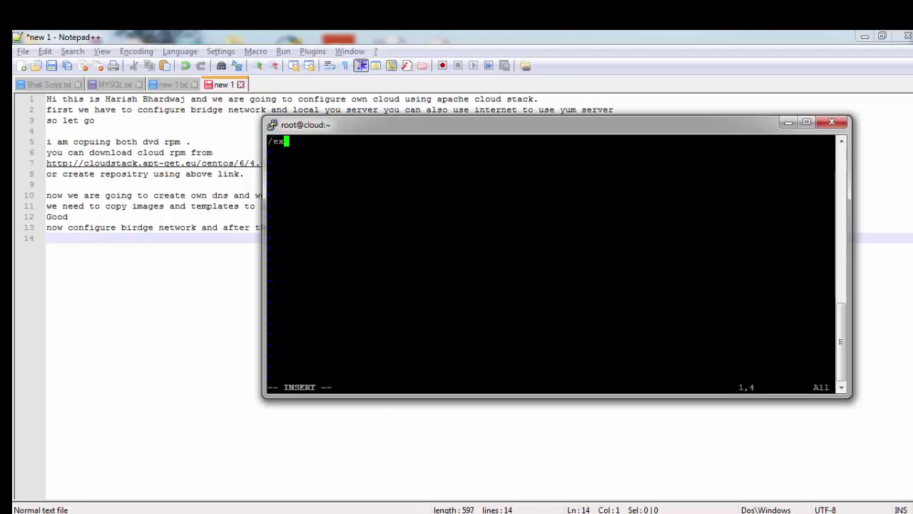
text(port)
key(Tab)
key(Tab)
text(*)
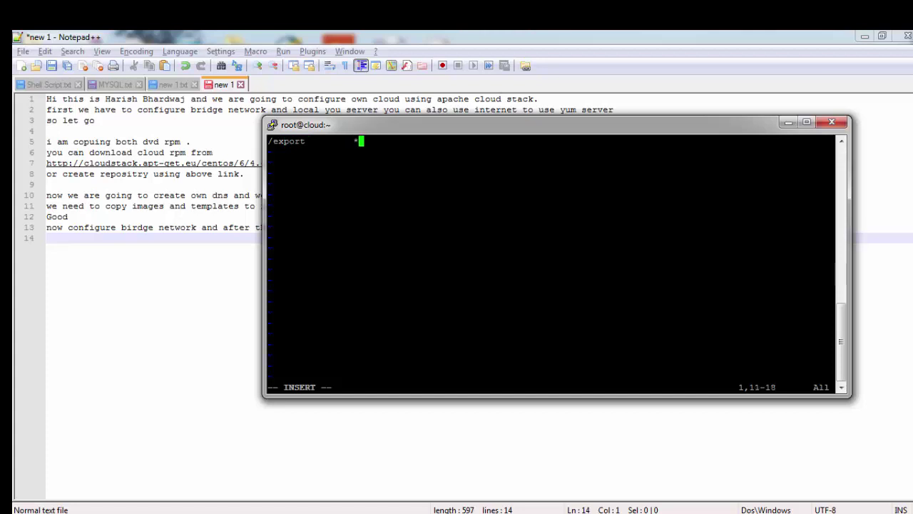
text(())
key(Left)
key(Right)
key(BackSpace)
key(Left)
text(rw,aysnc no)
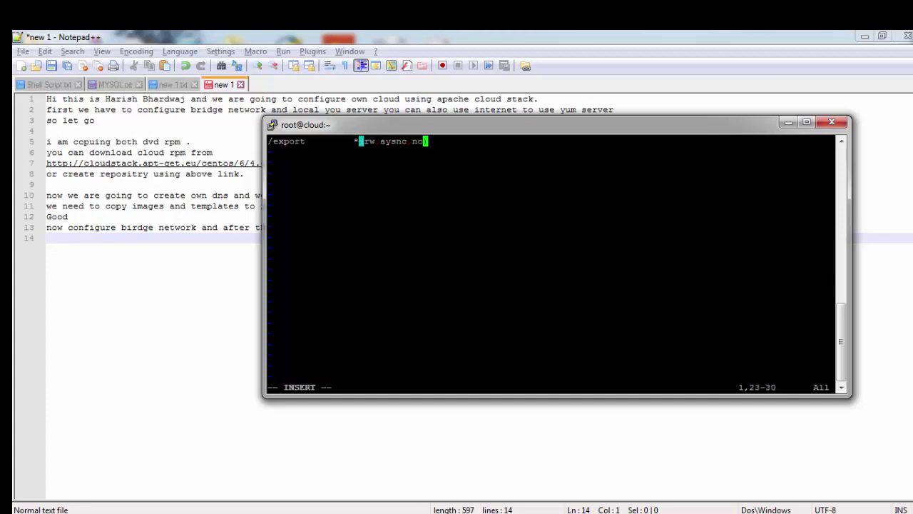
text(_root)
text(_squash)
text(,no_)
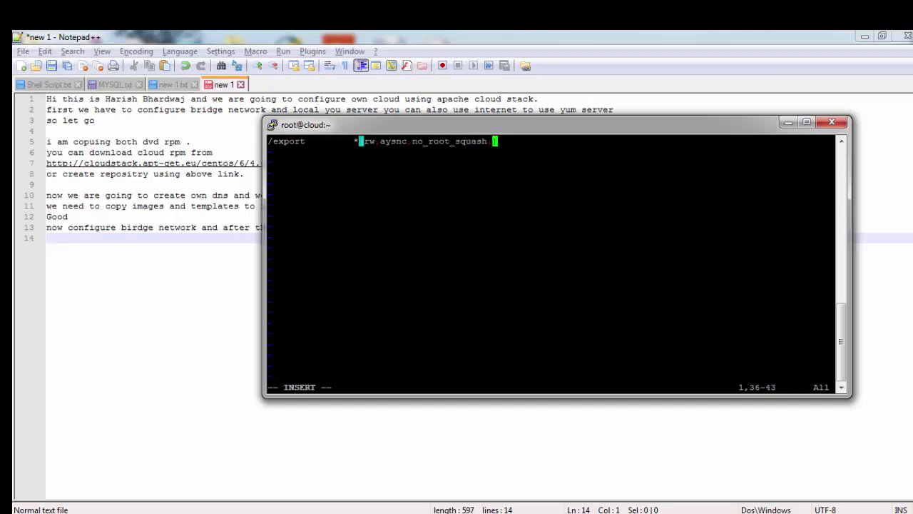
text(subtree_check)
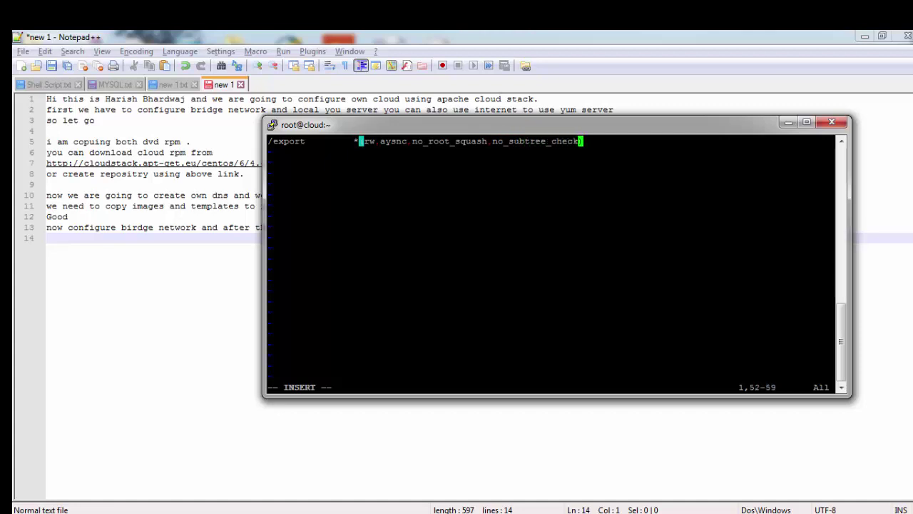
key(Right)
Step: Save /etc/exports and quit vim with :wq
key(Escape)
text(:Wq)
key(Return)
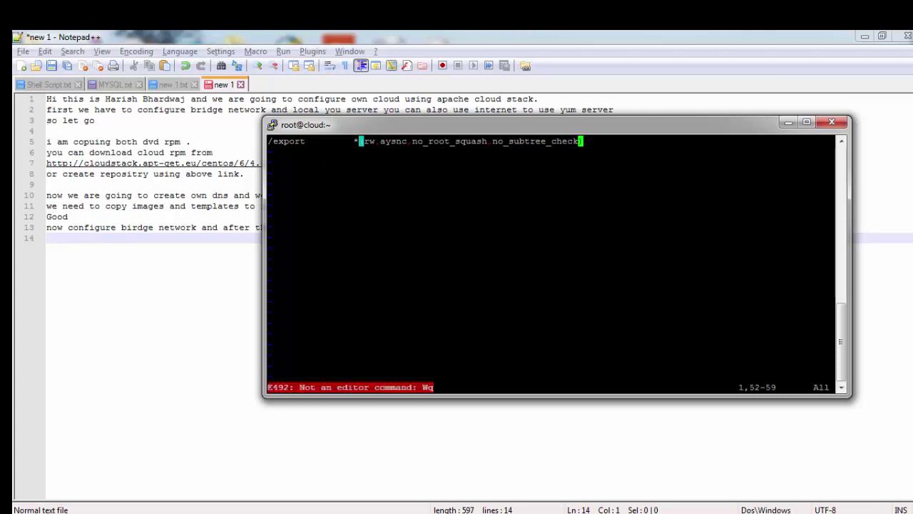
text(:wq)
key(Return)
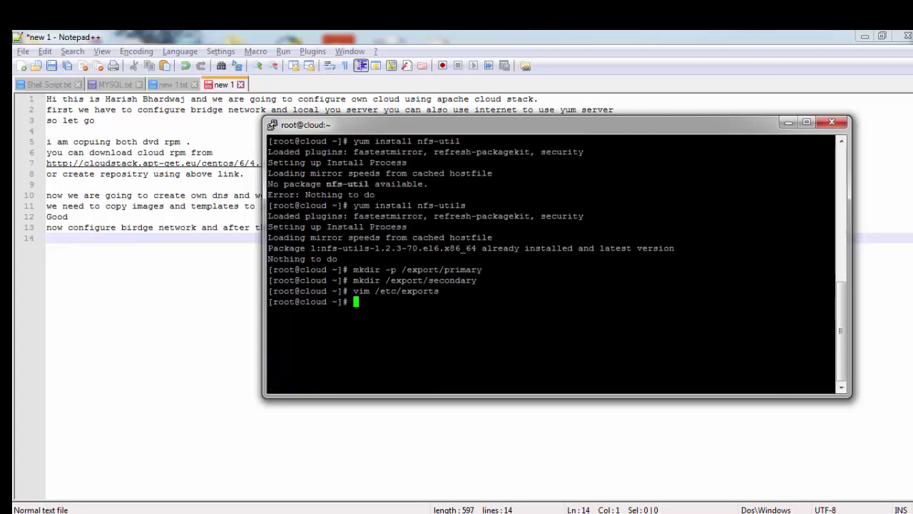
Step: In /etc/sysconfig/nfs, uncomment RQUOTAD_PORT=875 and the LOCKD_TCPPORT and LOCKD_UDPPORT lines
text(vim /etc/sysconfig/nfs)
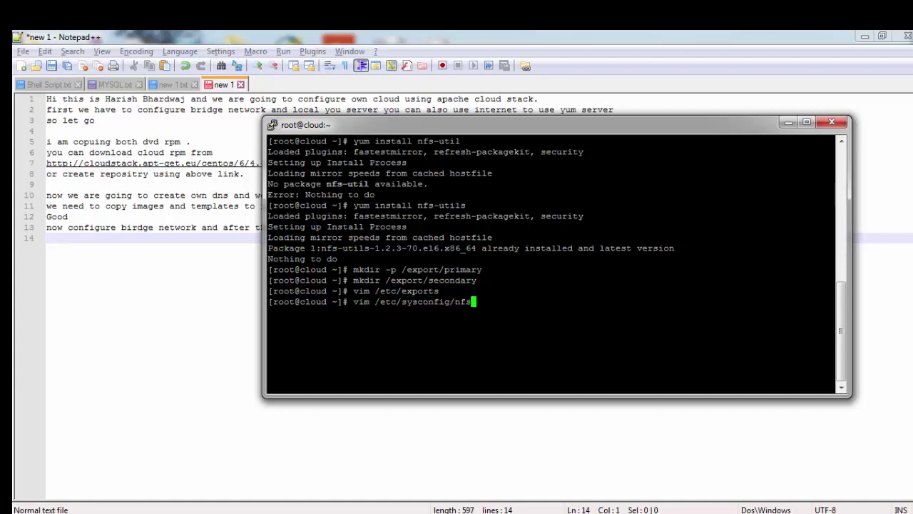
key(Return)
key(Down)
key(Down)
key(Down)
key(Down)
key(Down)
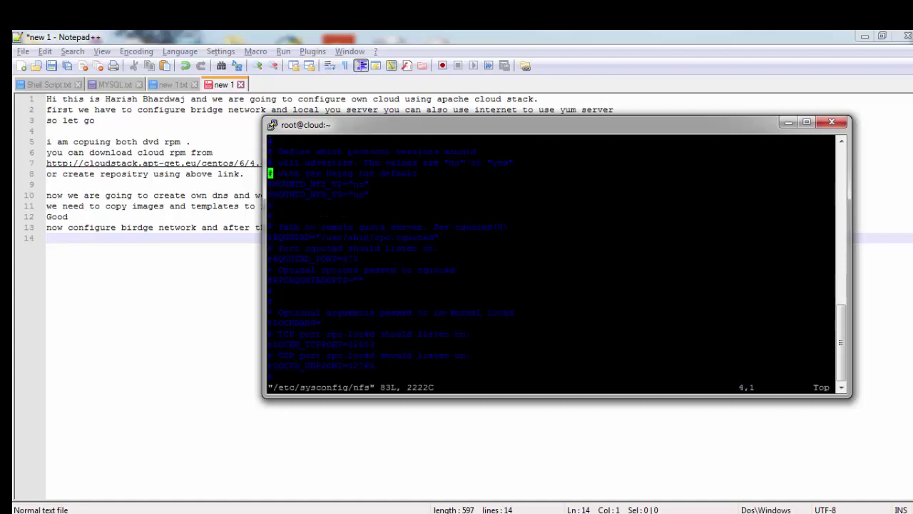
key(Down)
key(Down)
key(Down)
key(Down)
key(Down)
key(Down)
key(x)
key(Down)
key(Down)
key(Down)
key(Down)
key(Down)
key(Down)
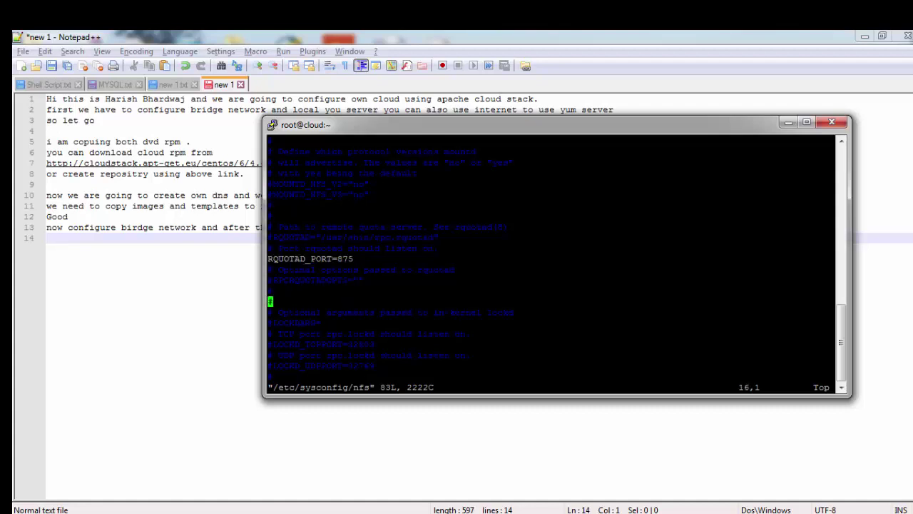
key(Down)
key(Down)
key(Down)
key(Down)
key(Down)
key(Down)
key(Down)
key(Down)
key(Down)
key(Down)
key(Down)
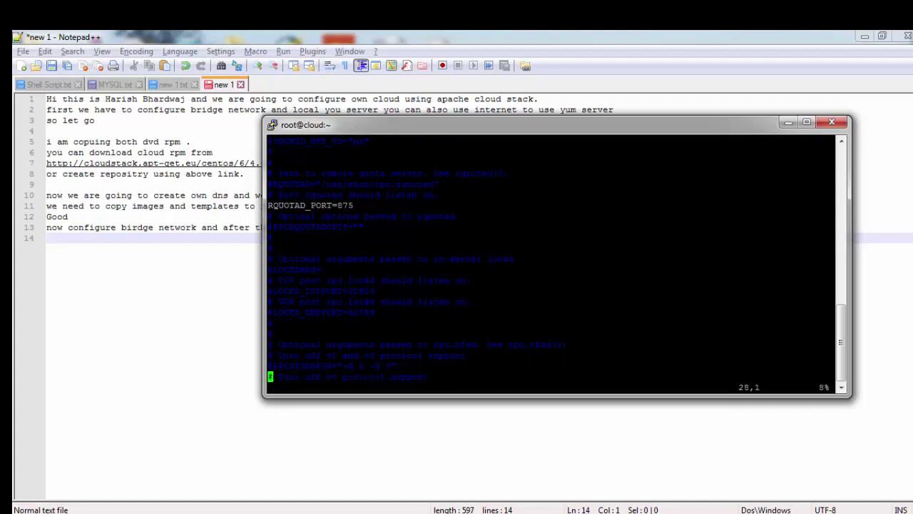
key(Up)
key(Up)
key(Up)
key(Up)
key(Up)
key(Up)
key(Up)
key(Up)
key(Up)
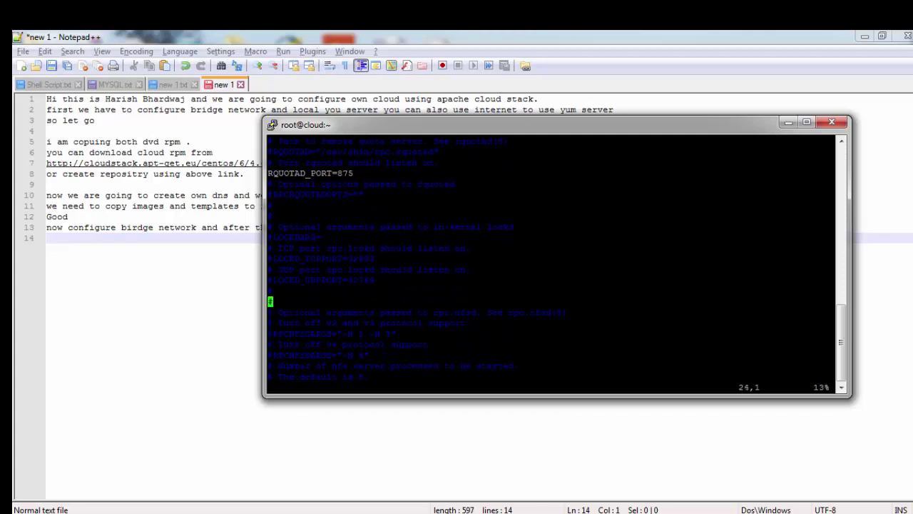
key(x)
key(Down)
key(Down)
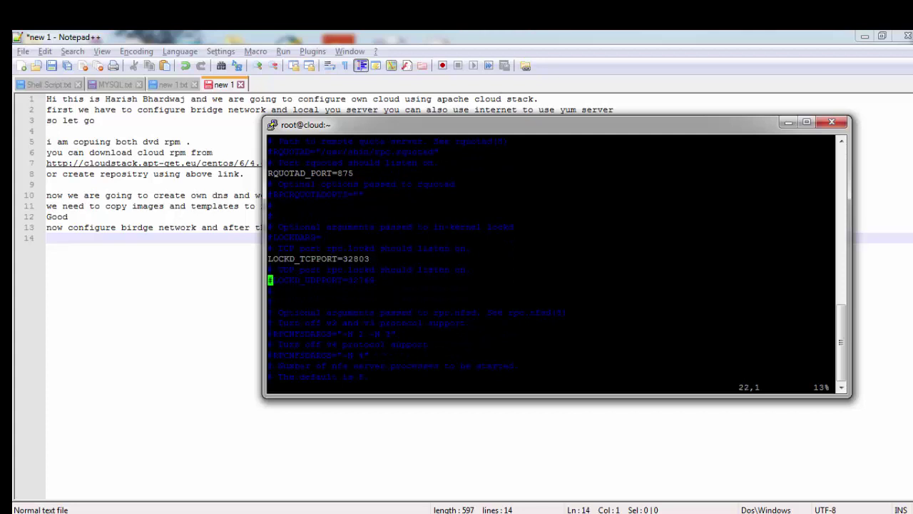
key(x)
key(Down)
Step: Uncomment STATD_PORT=662 and STATD_OUTGOING_PORT=2020, then save the file with :wq
key(Down)
key(Down)
key(Down)
key(Down)
key(Down)
key(Down)
key(Down)
key(Down)
key(Down)
key(Down)
key(Down)
key(Down)
key(Down)
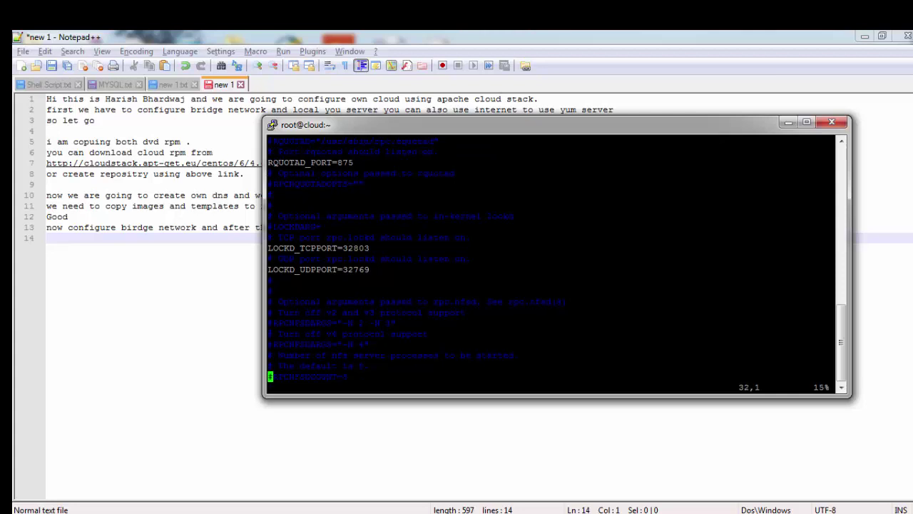
key(Down)
key(Down)
key(Down)
key(Down)
key(Down)
key(Down)
key(Down)
key(Down)
key(Down)
key(Down)
key(Down)
key(Down)
key(Down)
key(Down)
key(Down)
key(Down)
key(Down)
key(Down)
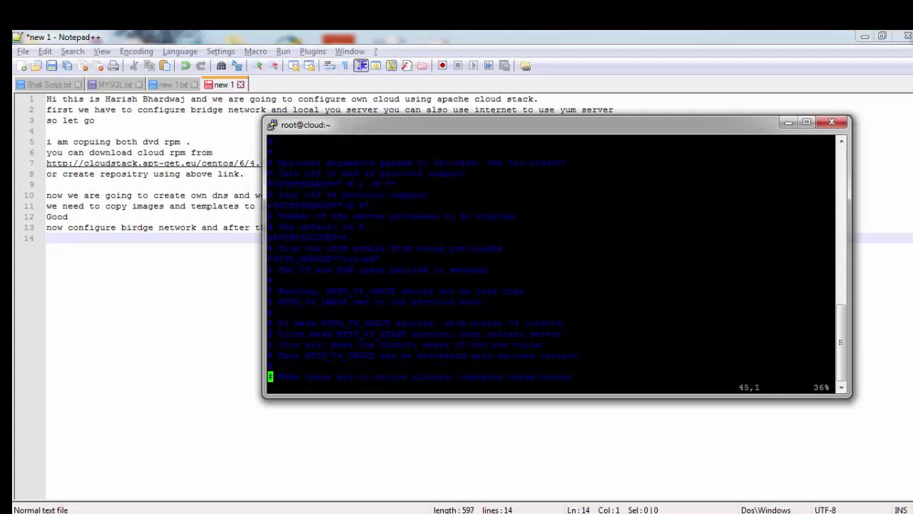
key(Down)
key(Down)
key(Down)
key(Down)
key(Down)
key(Down)
key(Down)
key(Down)
key(Down)
key(Down)
key(Down)
key(Down)
key(Down)
key(Down)
key(Up)
key(Up)
key(Up)
key(Up)
key(Up)
key(x)
key(Down)
key(Down)
key(Down)
key(x)
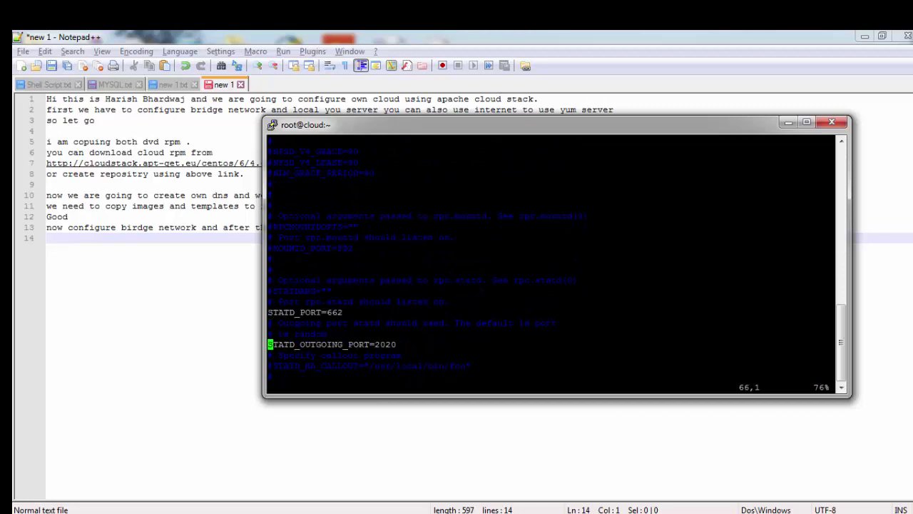
key(Down)
key(Down)
key(Down)
key(Down)
key(Down)
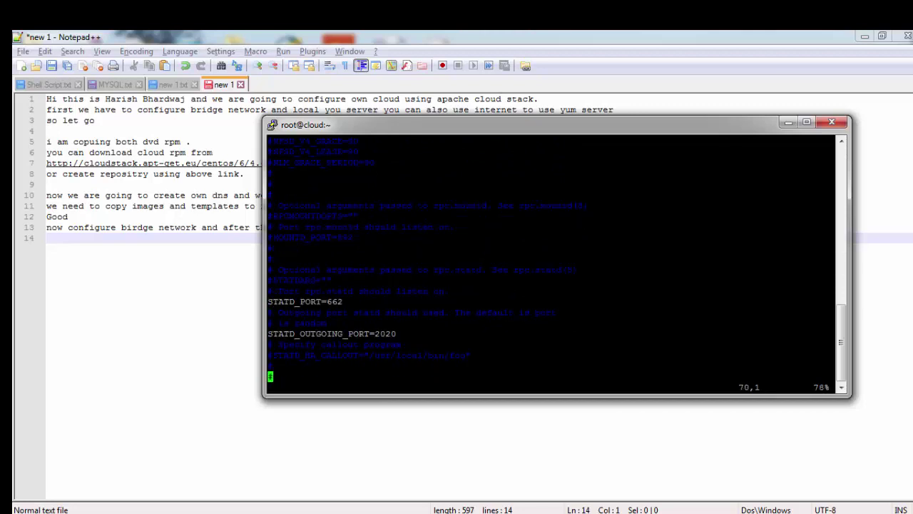
key(Down)
key(Down)
key(Down)
key(Down)
key(Down)
key(Down)
key(Down)
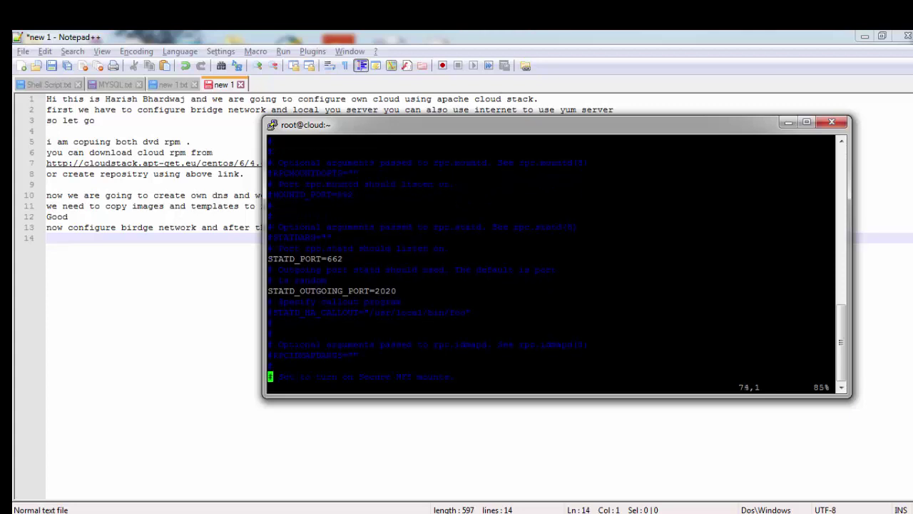
key(Down)
key(Down)
key(Down)
key(Down)
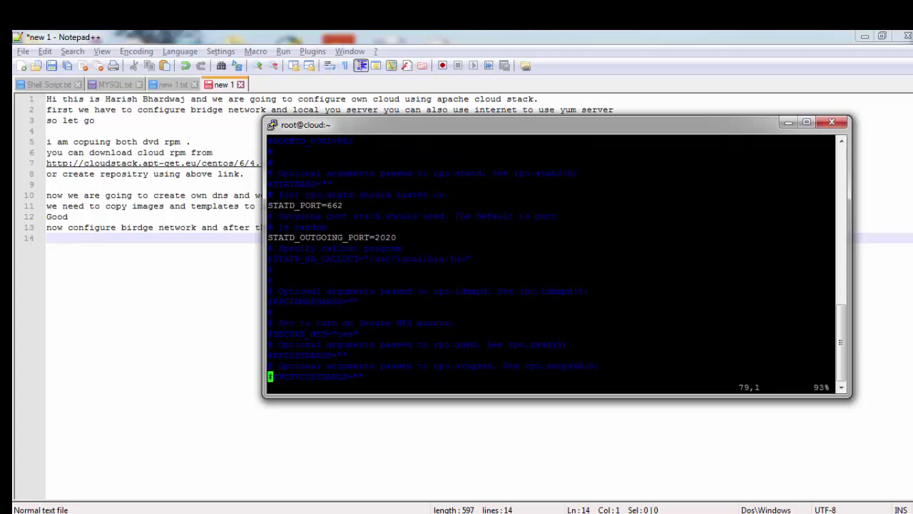
text(:wq)
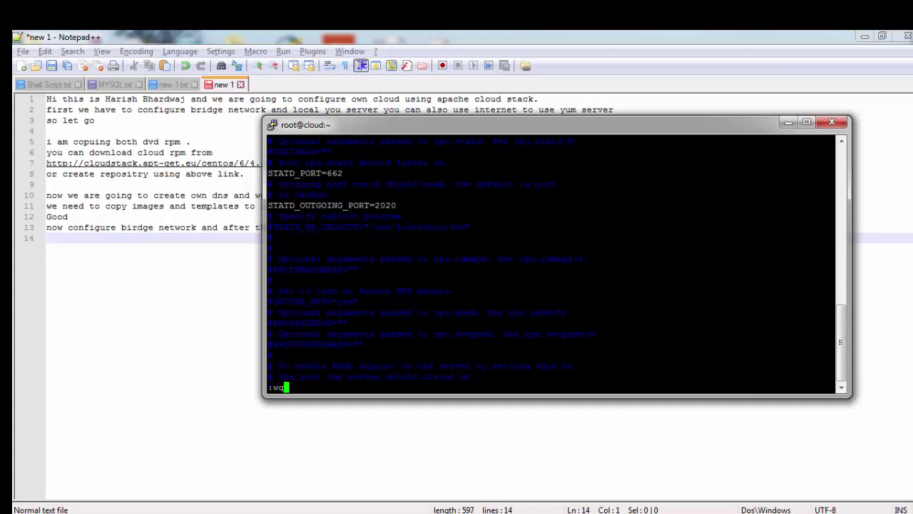
key(Return)
text(vim )
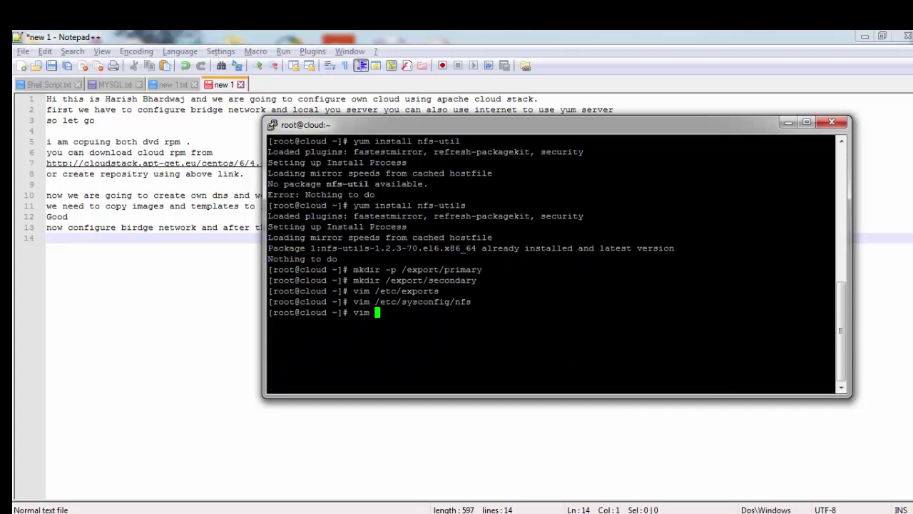
text(/etc/idmapd.conf)
Step: Uncomment Domain in /etc/idmapd.conf, change local.domain.edu to cloud.com, and save
key(Return)
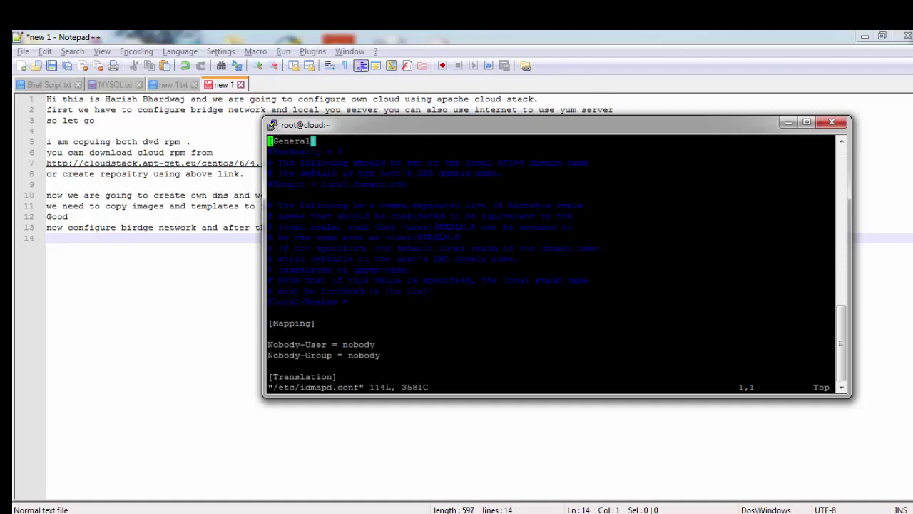
key(Down)
key(Down)
key(Down)
key(Down)
key(x)
key(Right)
key(Right)
key(Right)
key(Right)
key(Right)
key(Right)
key(Right)
key(Right)
key(Right)
key(Right)
key(Right)
key(Right)
key(Right)
key(Right)
key(Right)
key(Right)
key(Right)
key(Right)
key(Right)
key(Right)
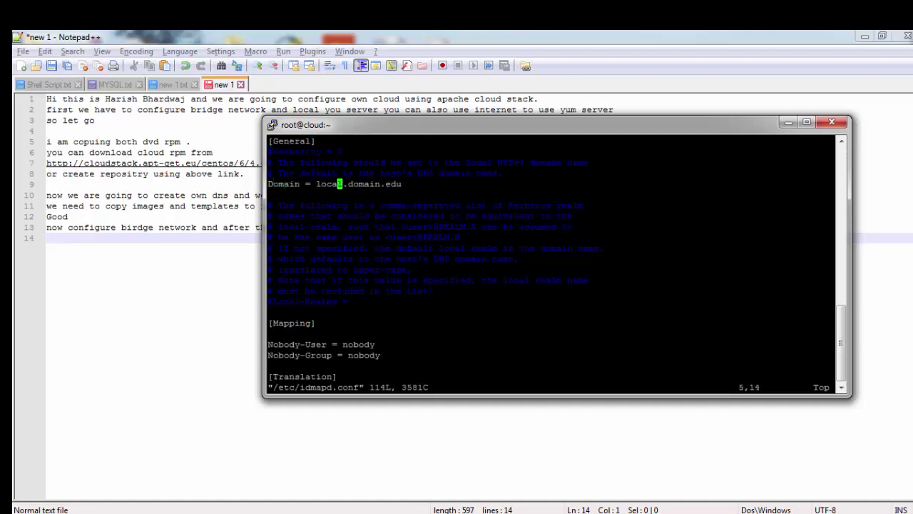
key(a)
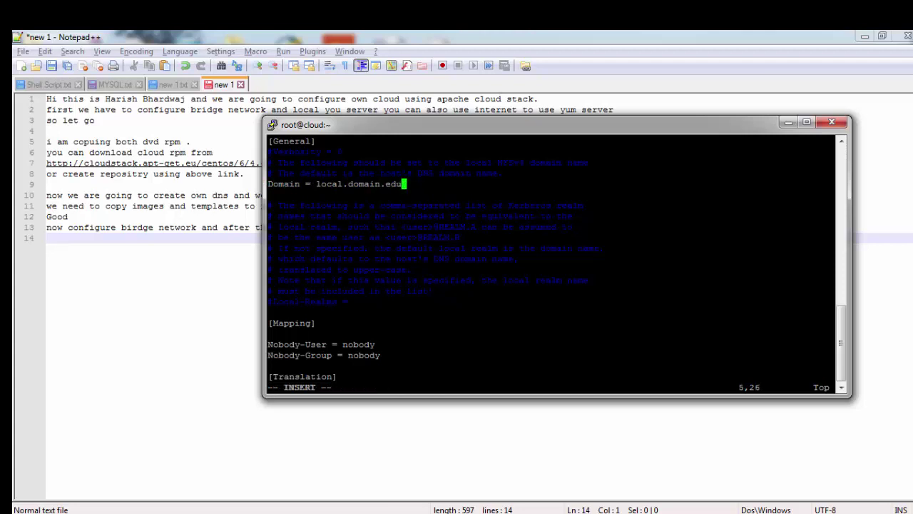
key(BackSpace)
key(BackSpace)
key(BackSpace)
key(BackSpace)
key(BackSpace)
key(BackSpace)
key(BackSpace)
key(BackSpace)
key(BackSpace)
key(BackSpace)
key(BackSpace)
key(BackSpace)
key(BackSpace)
key(BackSpace)
key(BackSpace)
key(BackSpace)
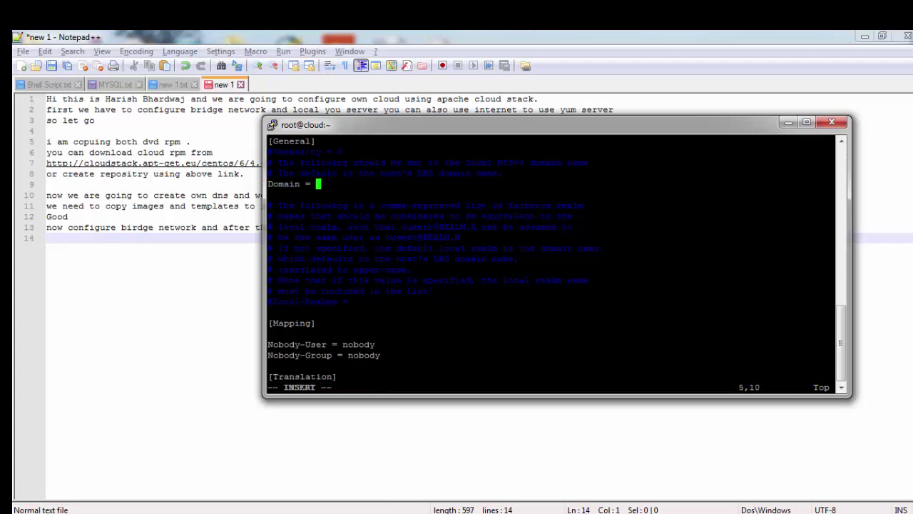
text(cloud.com)
key(Escape)
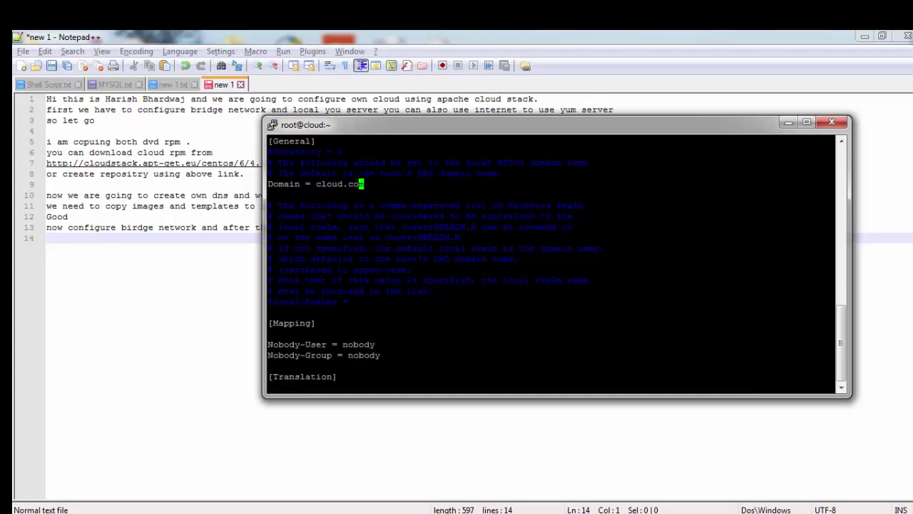
text(:wq)
key(Return)
text(/etc/init.)
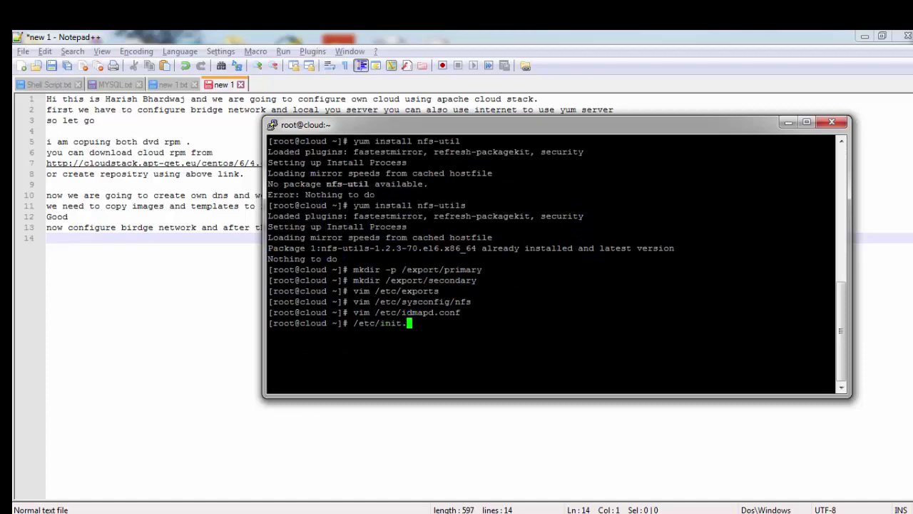
text(d/rpcbind start)
Step: Start and restart rpcbind, then enable it at boot with chkconfig rpcbind on
key(Return)
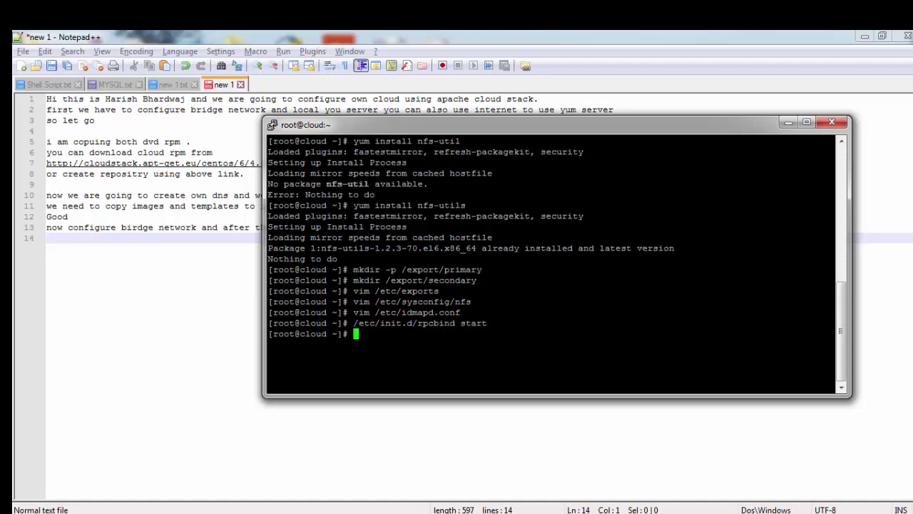
key(Up)
key(BackSpace)
key(BackSpace)
key(BackSpace)
key(BackSpace)
key(BackSpace)
text(res)
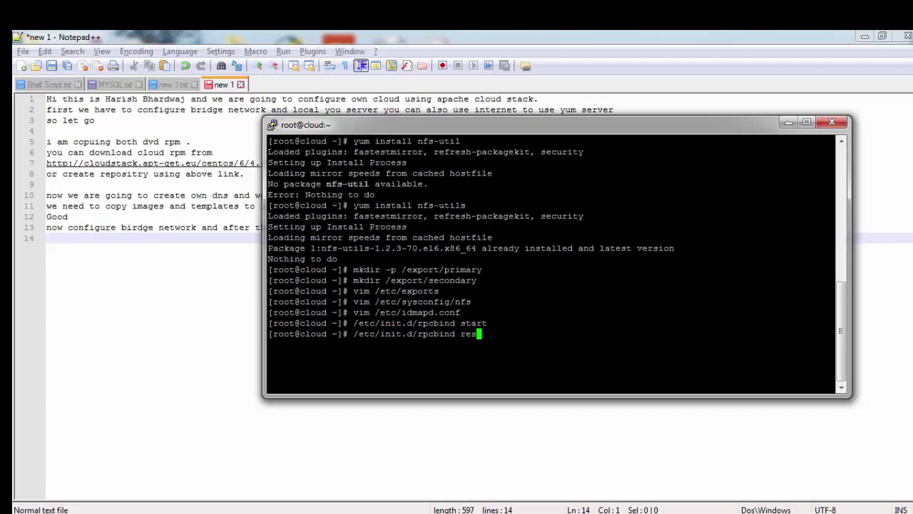
text(tart)
key(Return)
text(chkc)
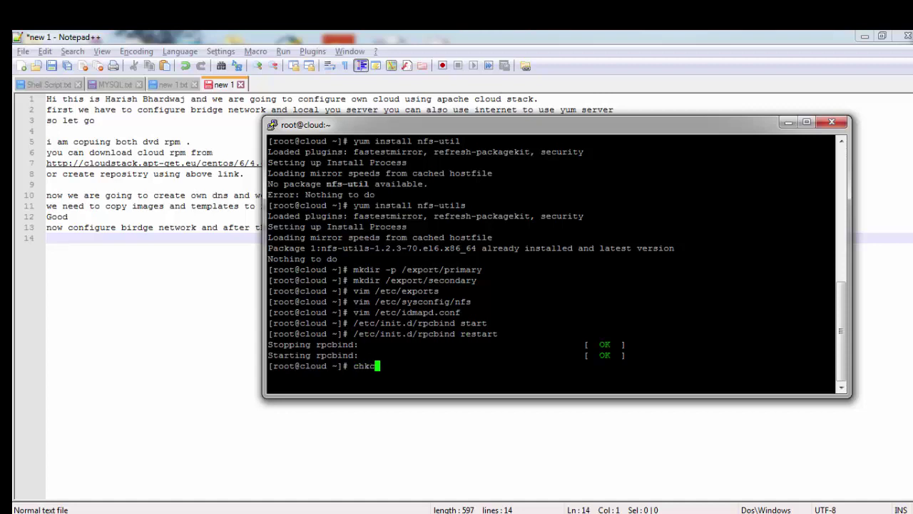
key(Tab)
text(rpcbind on)
key(Return)
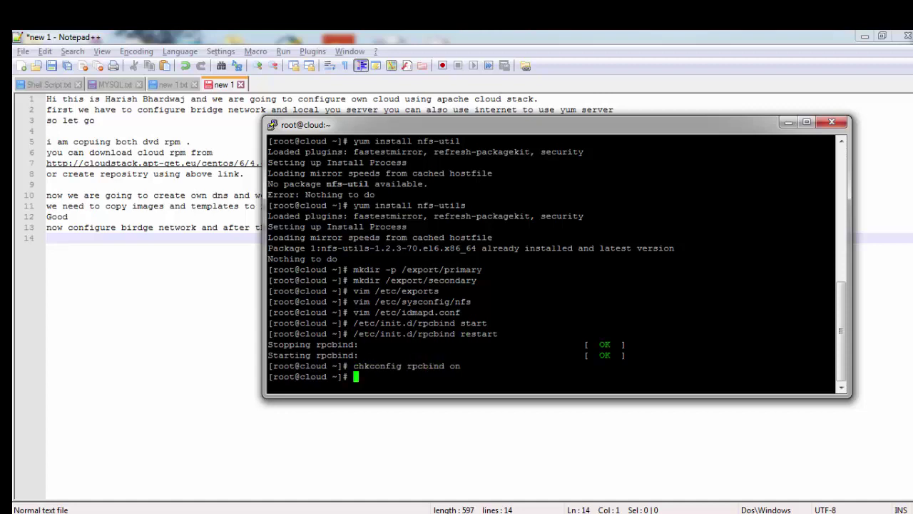
Step: Restart NFS with /etc/init.d/nfs restart, which flags the unknown 'aysnc' keyword
text(/etc/init.d/nfs restart)
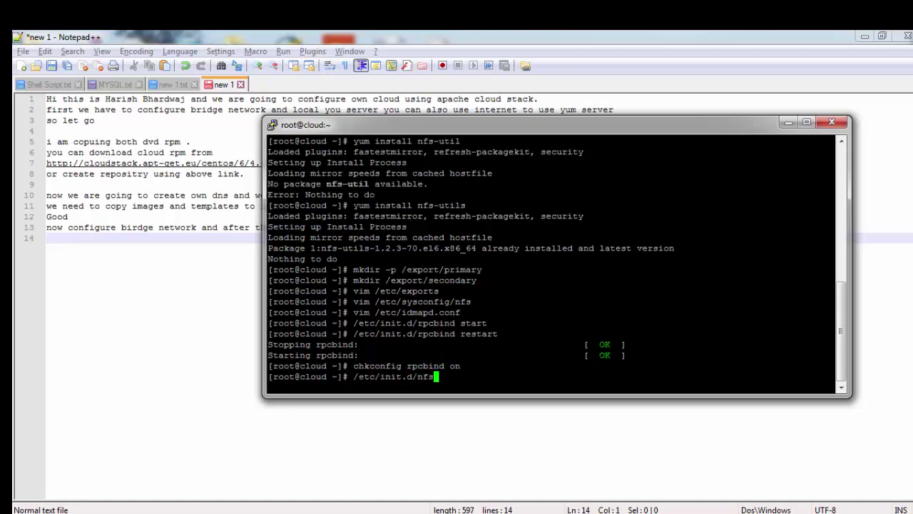
key(Return)
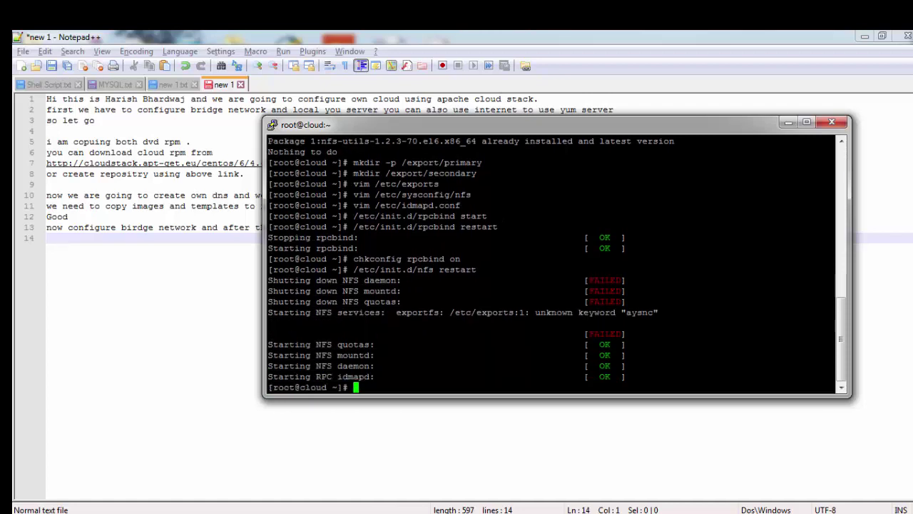
key(Up)
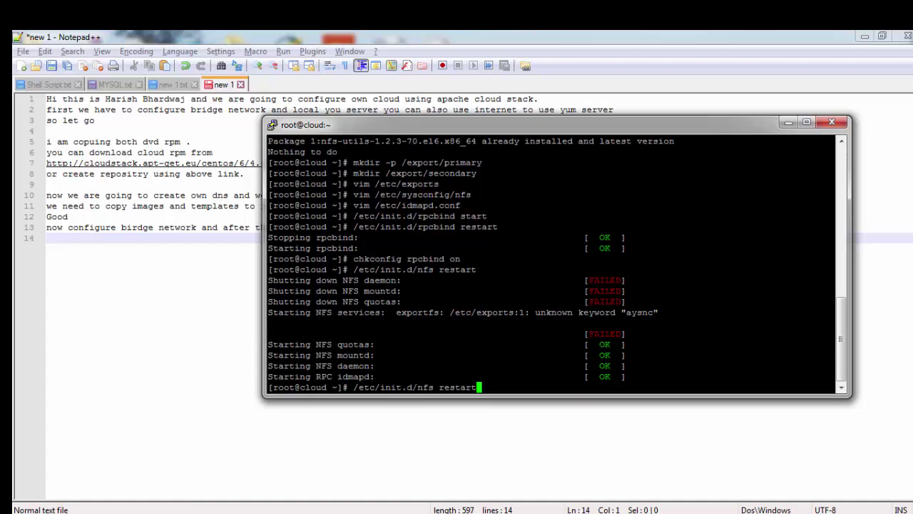
key(Down)
Step: Open /etc/exports in vim and correct the 'aysnc' option to 'async'
text(vim /e)
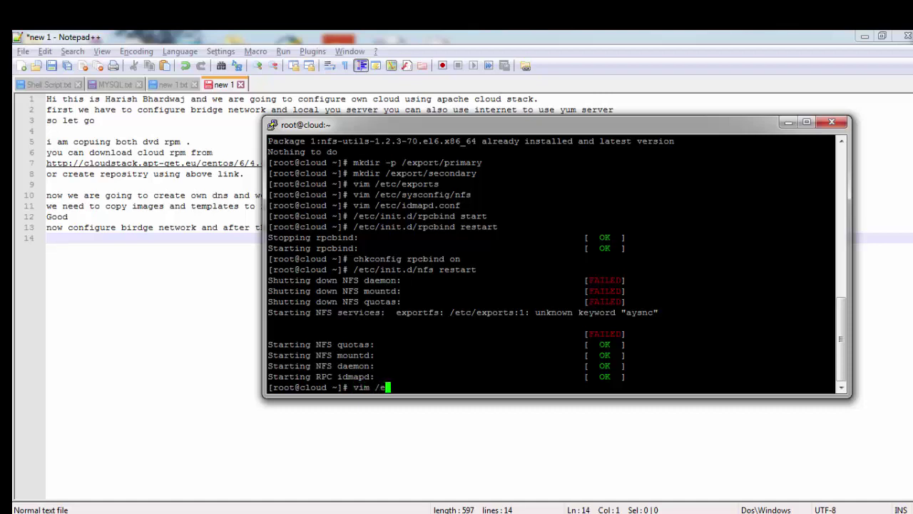
text(tc/ex)
key(Tab)
key(Return)
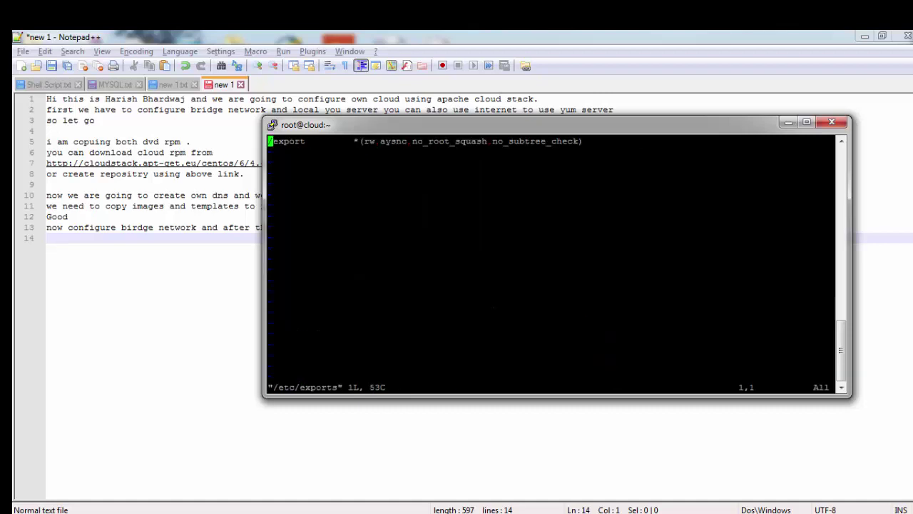
key(Right)
key(Right)
key(Right)
key(Right)
key(Right)
key(Right)
key(Right)
key(Right)
key(Right)
key(Right)
key(Right)
key(Right)
key(Right)
key(Right)
key(Right)
key(Right)
key(Right)
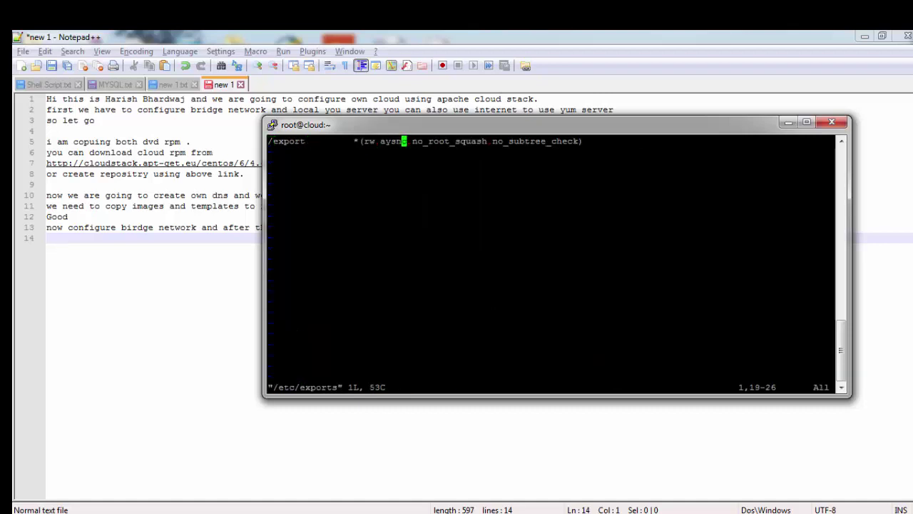
key(Left)
key(Left)
key(i)
key(Right)
text(s)
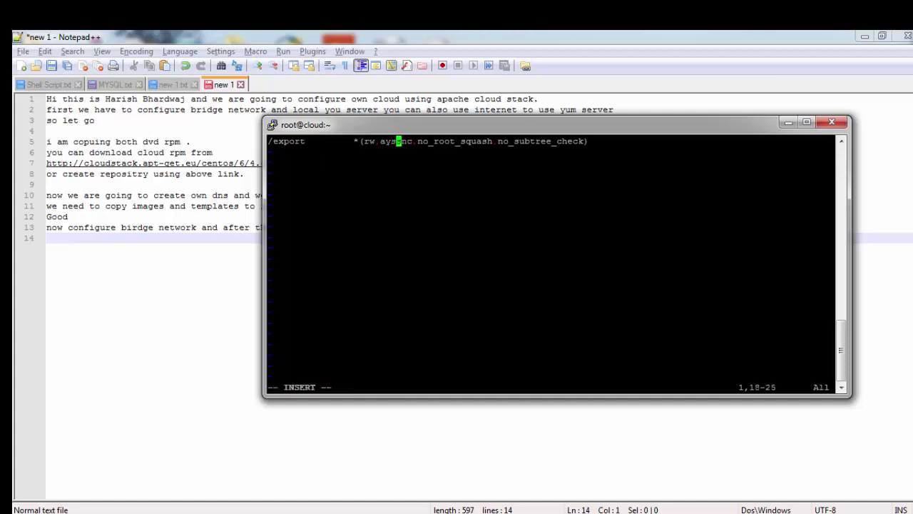
key(Left)
key(BackSpace)
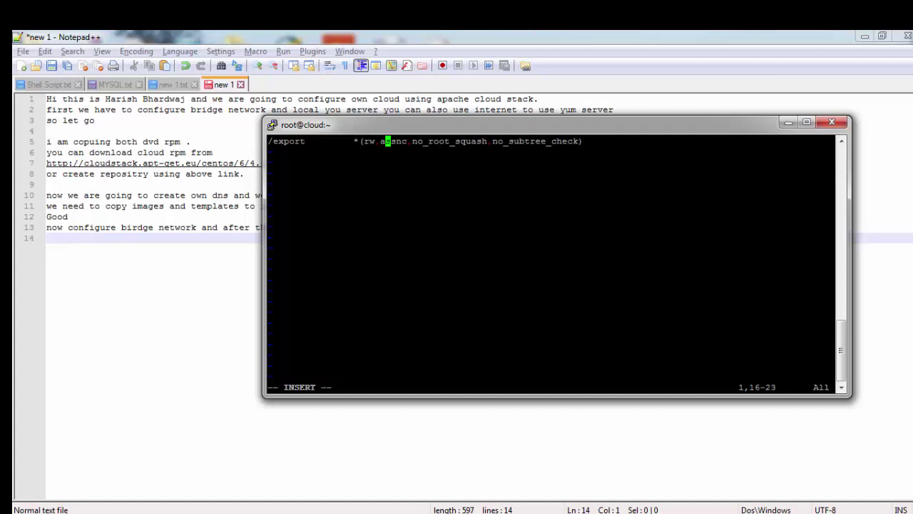
key(Right)
key(Right)
key(BackSpace)
text(y)
key(Escape)
Step: Save and close the corrected /etc/exports with :wq
text(:Wq)
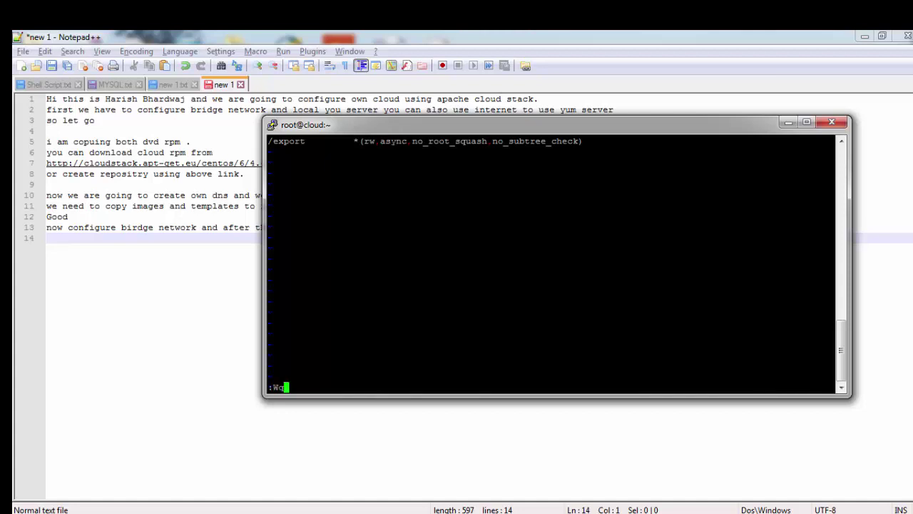
key(Return)
text(:wq)
key(Return)
key(Up)
key(Up)
Step: Restart NFS, run chkconfig nfs on, and verify /export with exportfs and showmount -e localhost
key(Return)
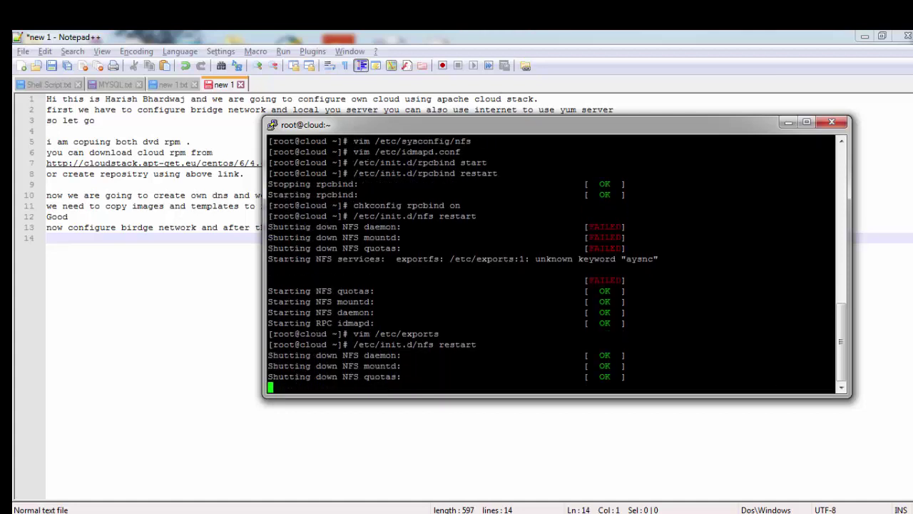
text(ch)
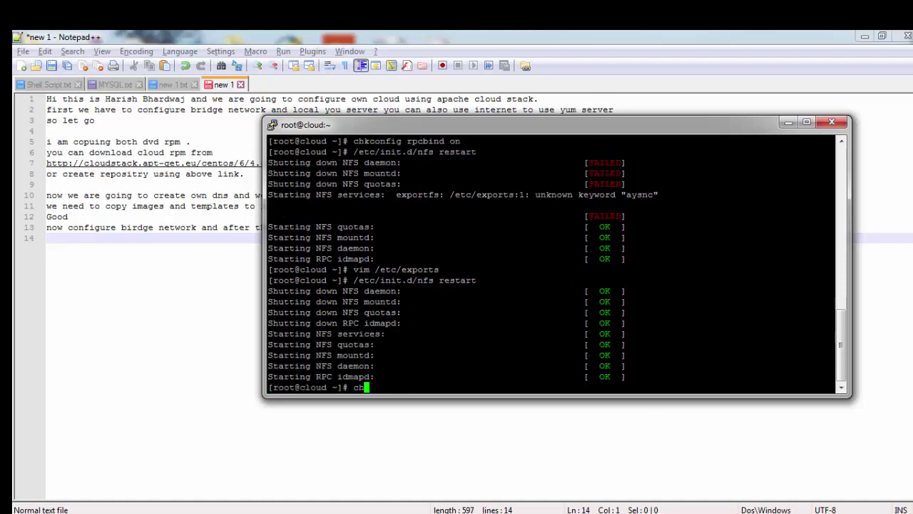
text(kconfig nfs on)
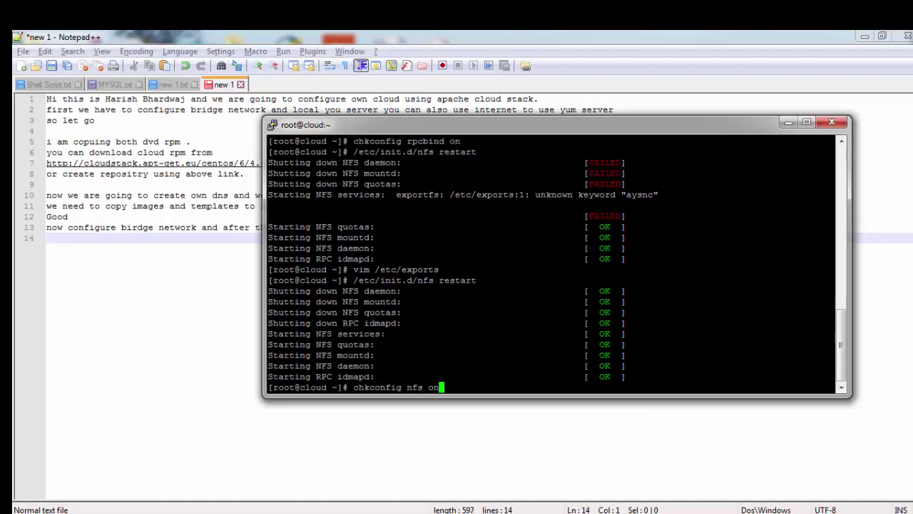
key(Return)
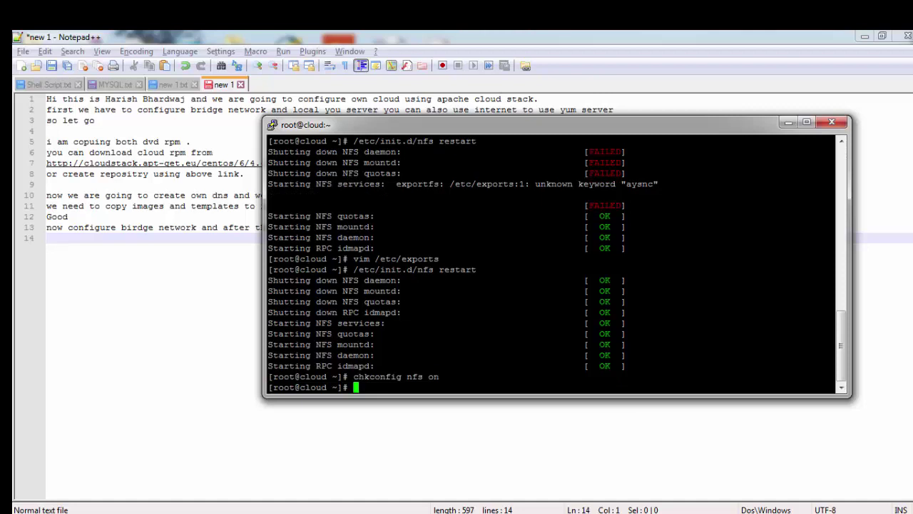
text(exp)
key(BackSpace)
key(BackSpace)
key(BackSpace)
text(exportfs)
key(Return)
text(sh)
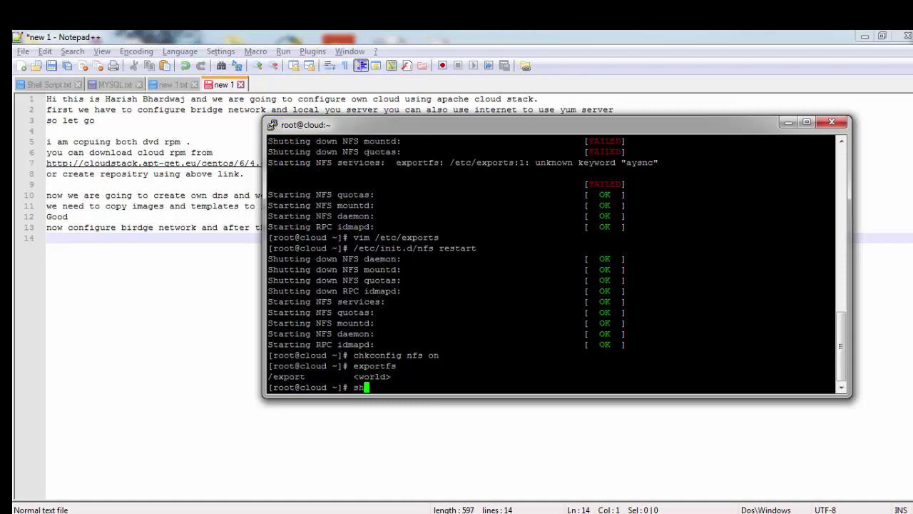
text(owmount -e localhost)
key(Return)
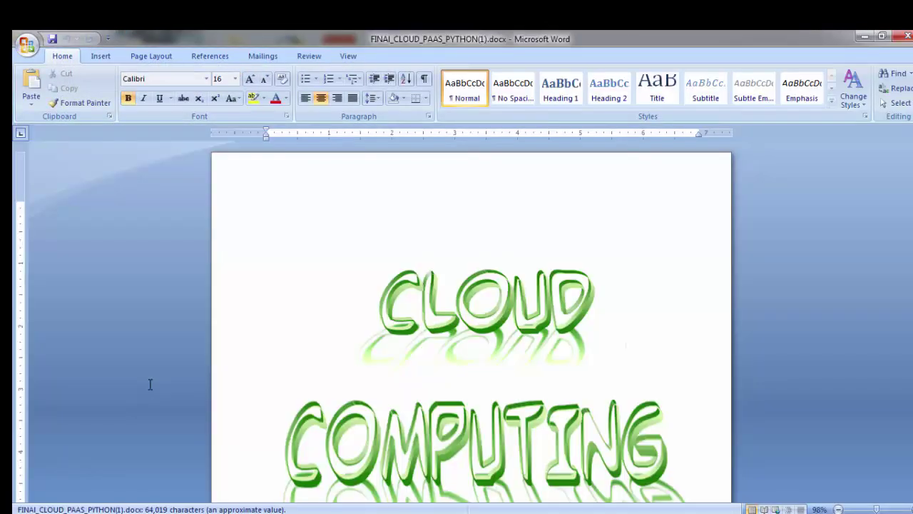
Step: Scroll the Word guide to the /etc/sysconfig/nfs box listing LOCKD, MOUNTD, RQUOTAD and STATD ports
scroll(450, 453, down, 3)
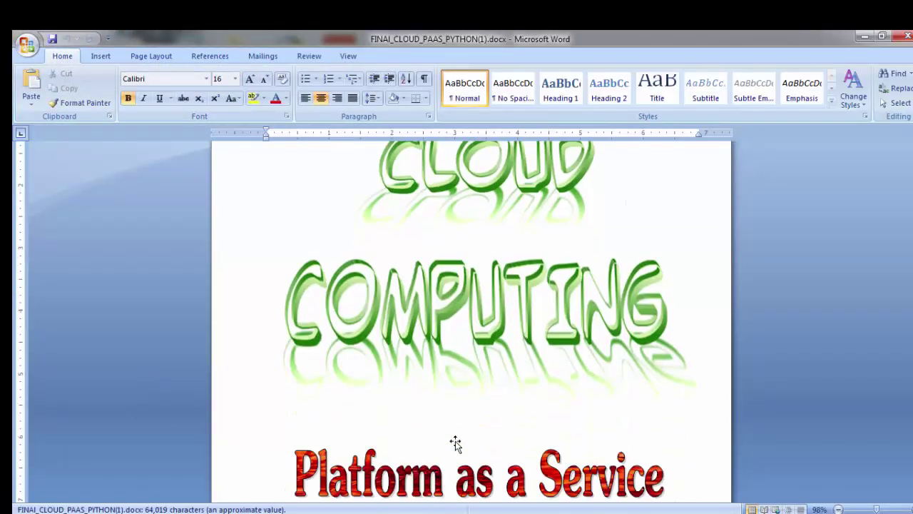
scroll(791, 418, down, 2)
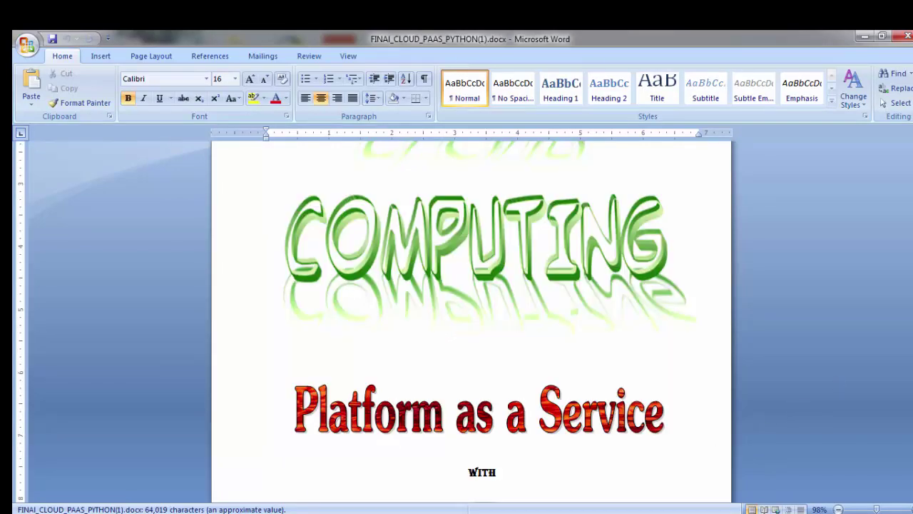
drag(912, 150, 912, 305)
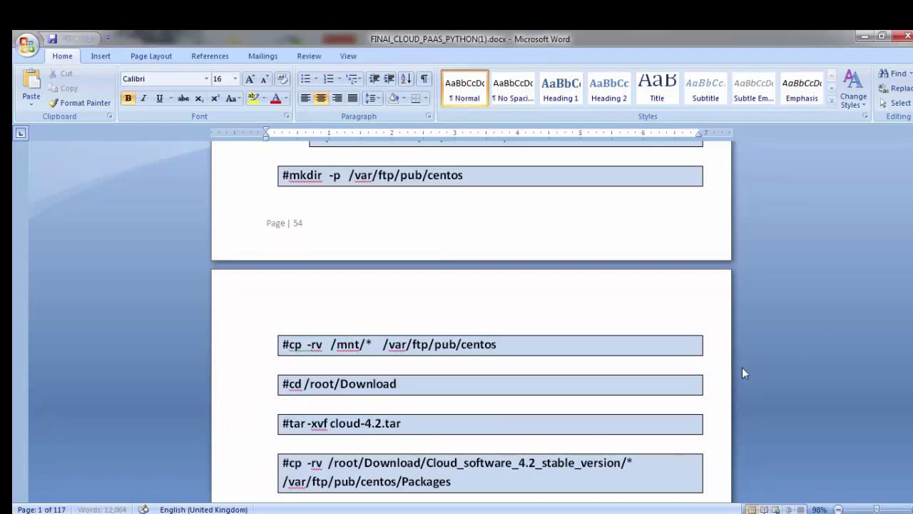
scroll(650, 406, up, 3)
scroll(651, 408, down, 15)
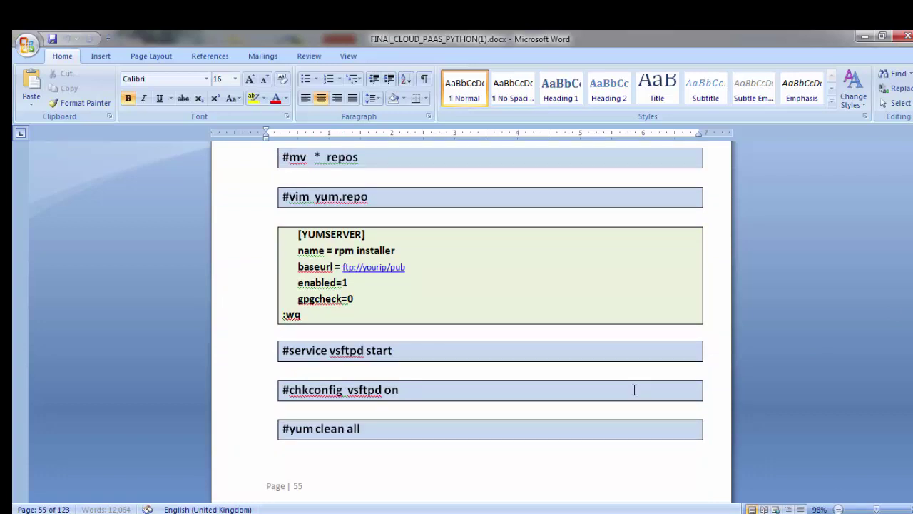
scroll(607, 373, down, 15)
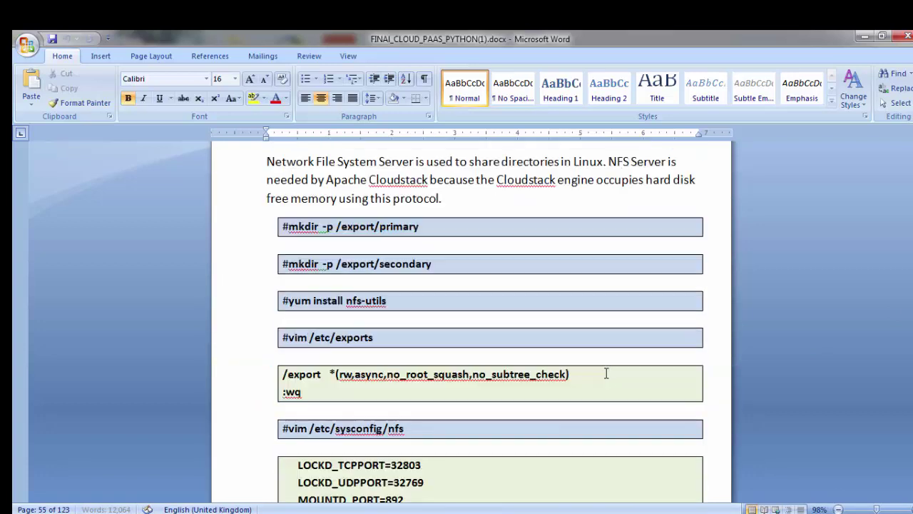
scroll(600, 373, down, 3)
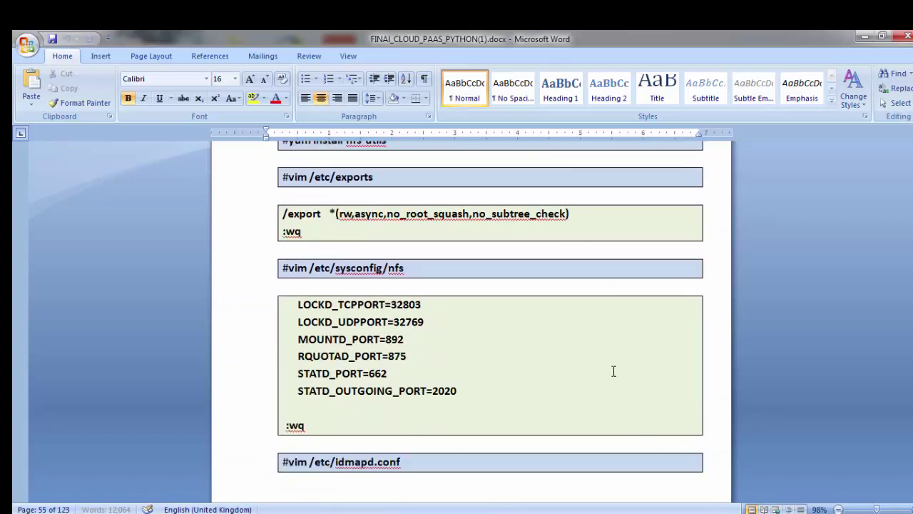
scroll(613, 370, down, 3)
scroll(595, 369, up, 1)
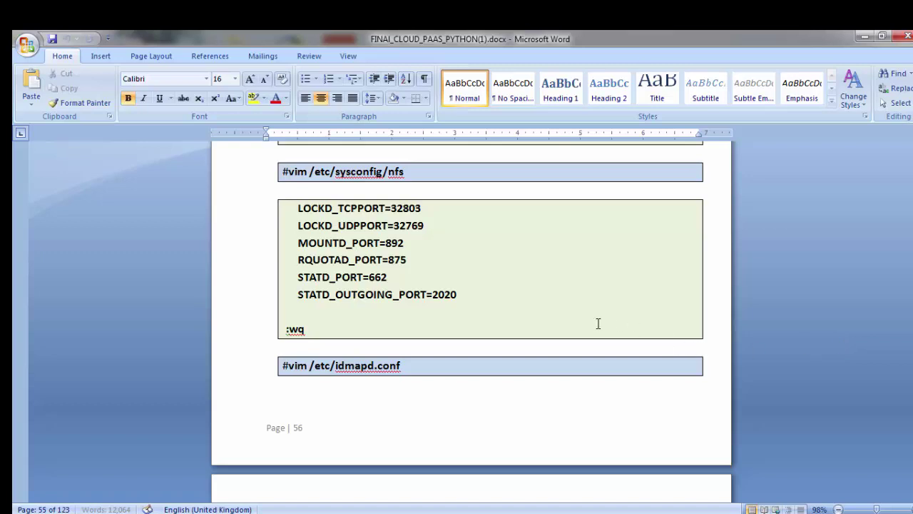
scroll(598, 323, up, 1)
Step: Return to the PuTTY root shell and type vim /etc/sysconfig/nfs at a cleared prompt
key(alt+Tab)
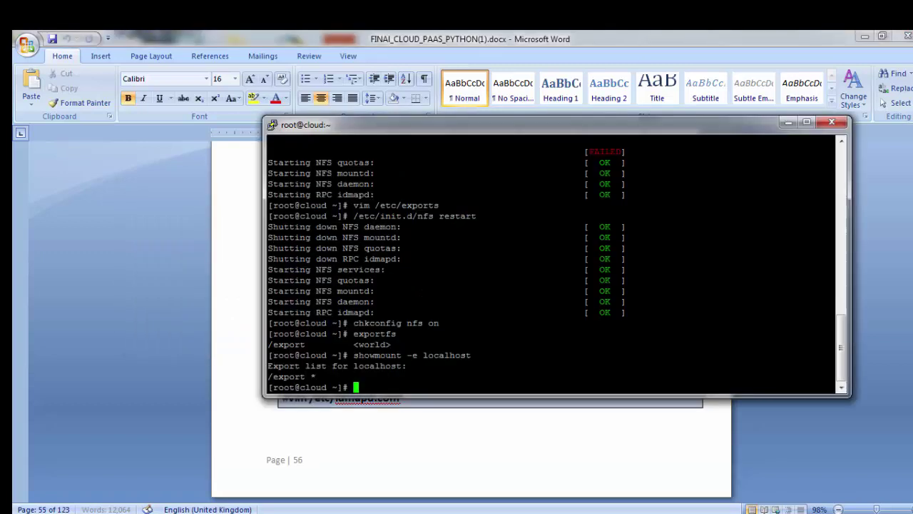
key(Up)
key(Up)
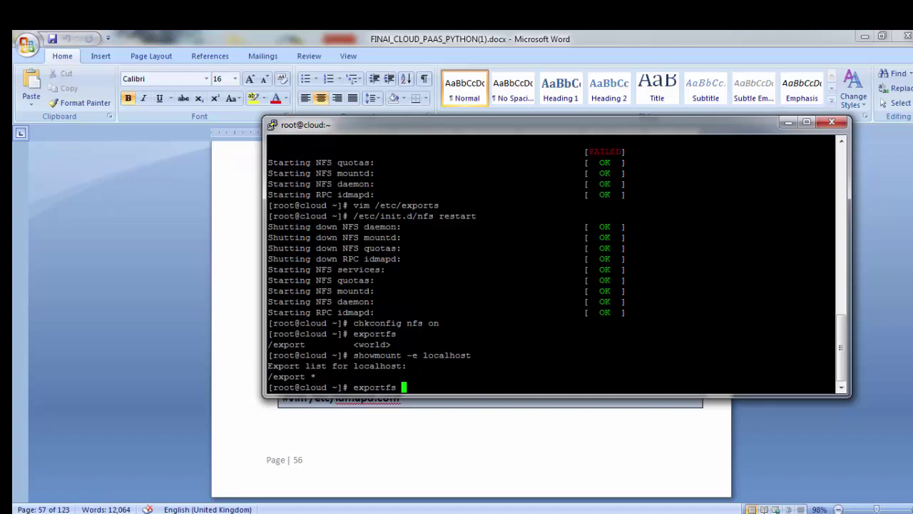
key(Up)
key(Up)
key(BackSpace)
key(BackSpace)
key(BackSpace)
key(BackSpace)
key(BackSpace)
key(BackSpace)
key(BackSpace)
key(BackSpace)
key(BackSpace)
key(BackSpace)
key(BackSpace)
key(BackSpace)
key(BackSpace)
key(BackSpace)
key(BackSpace)
key(BackSpace)
key(BackSpace)
key(BackSpace)
key(BackSpace)
key(BackSpace)
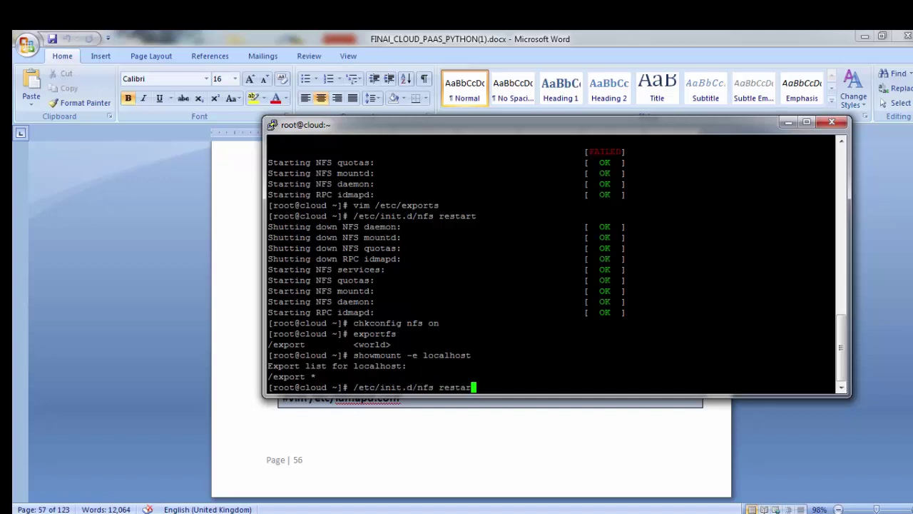
text(vi)
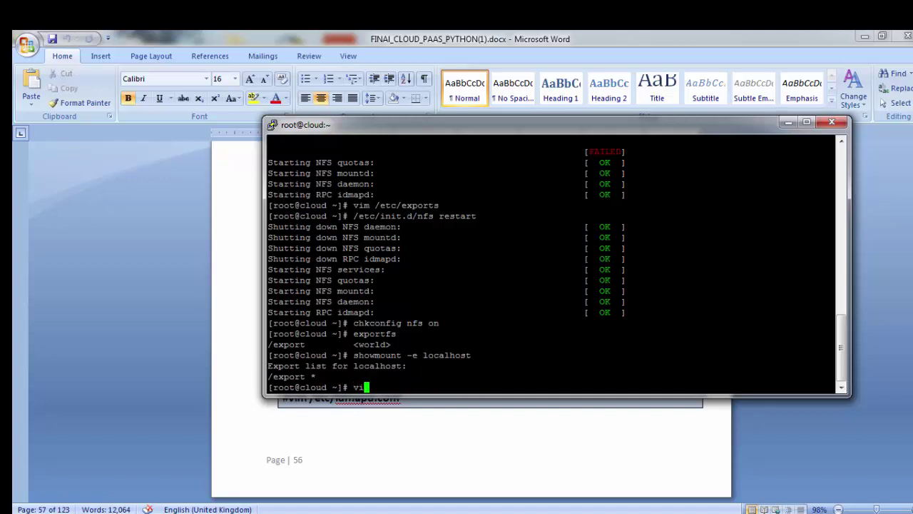
text(m /etc/sysconfig/)
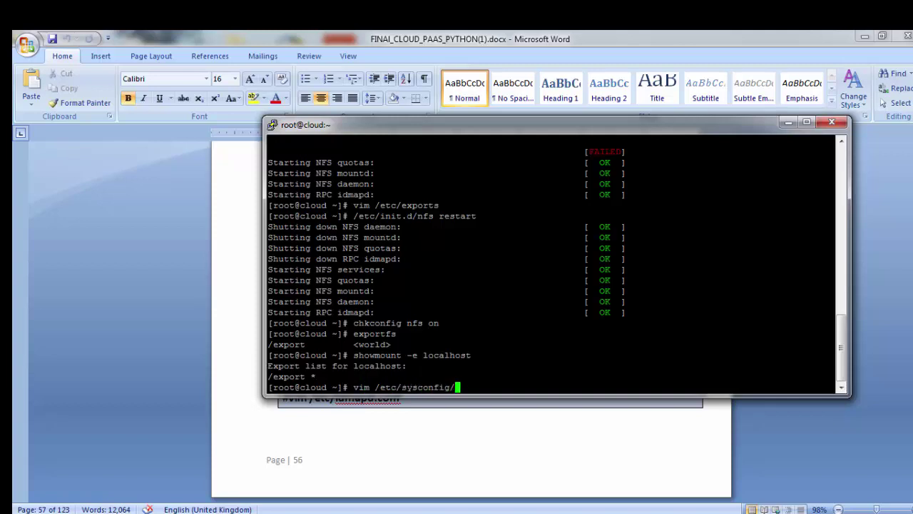
text(nfs)
Step: Open /etc/sysconfig/nfs in vim and find the commented #MOUNTD_PORT=892 line, checking the guide
key(Return)
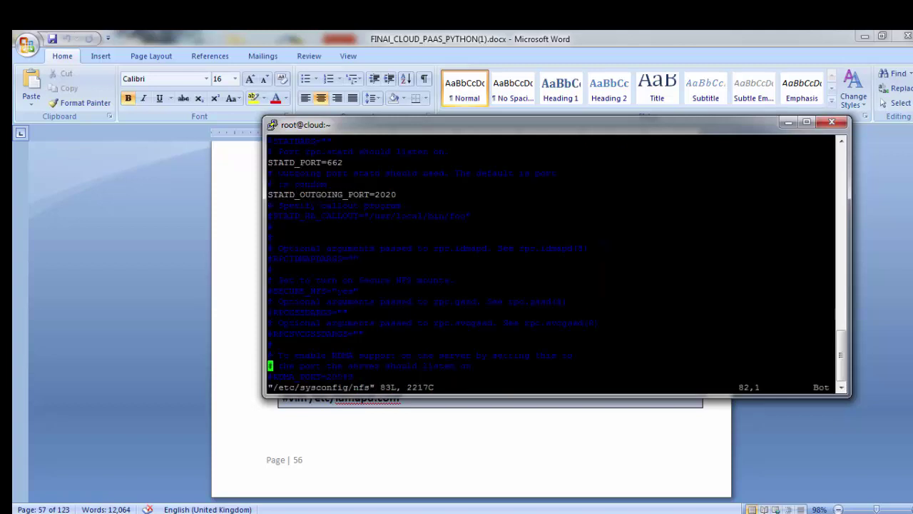
key(Up)
key(Up)
key(Up)
key(Up)
key(Up)
key(Up)
key(Up)
key(Up)
key(Up)
key(Up)
key(Up)
key(Up)
key(Up)
key(Up)
key(Up)
key(Up)
key(Up)
key(Up)
key(Up)
key(Up)
key(alt+Tab)
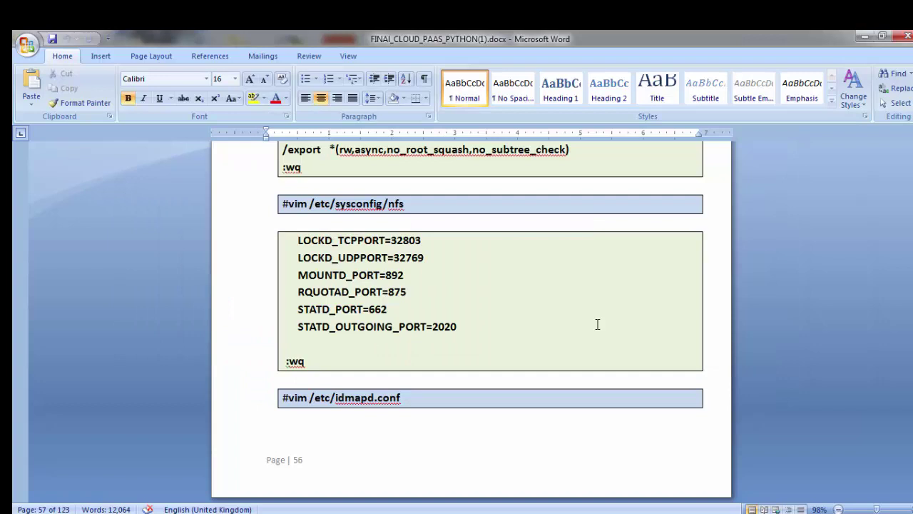
key(alt+Tab)
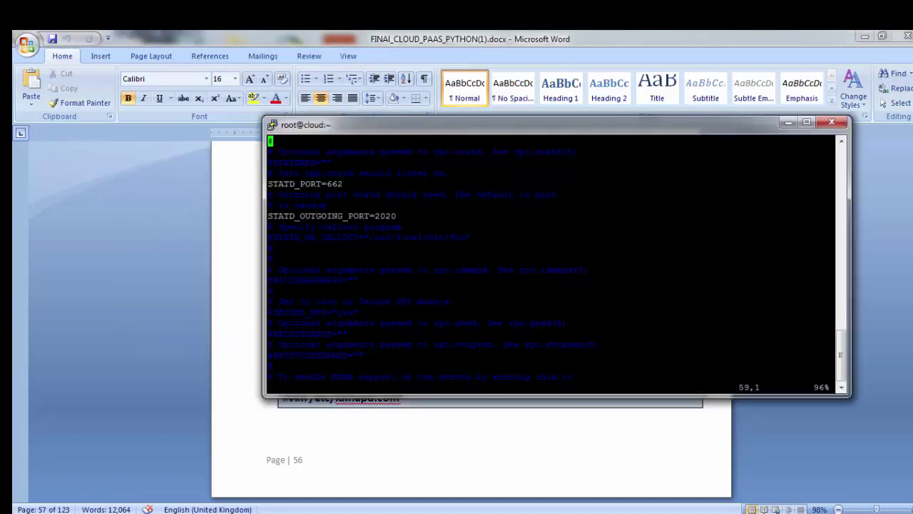
key(Up)
key(Up)
key(Up)
key(Up)
key(Up)
key(Up)
key(Up)
key(Up)
key(Up)
key(Up)
key(Up)
key(Up)
key(Up)
key(Up)
key(Up)
key(Up)
key(Up)
key(Up)
key(Up)
key(Up)
key(Up)
key(Up)
key(Up)
key(Up)
key(Up)
key(Up)
key(Up)
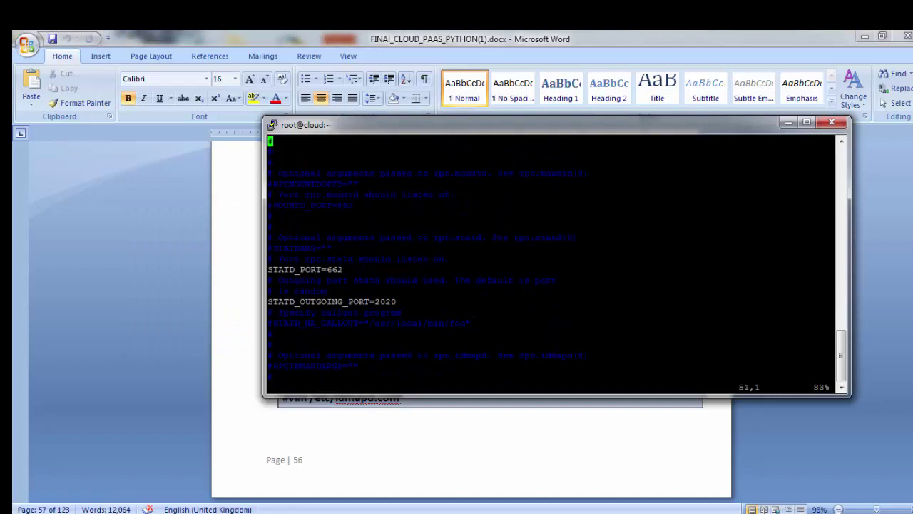
key(Up)
key(Up)
key(Up)
key(Up)
key(Up)
key(Up)
key(Up)
key(Up)
key(Up)
key(Up)
key(Up)
key(Up)
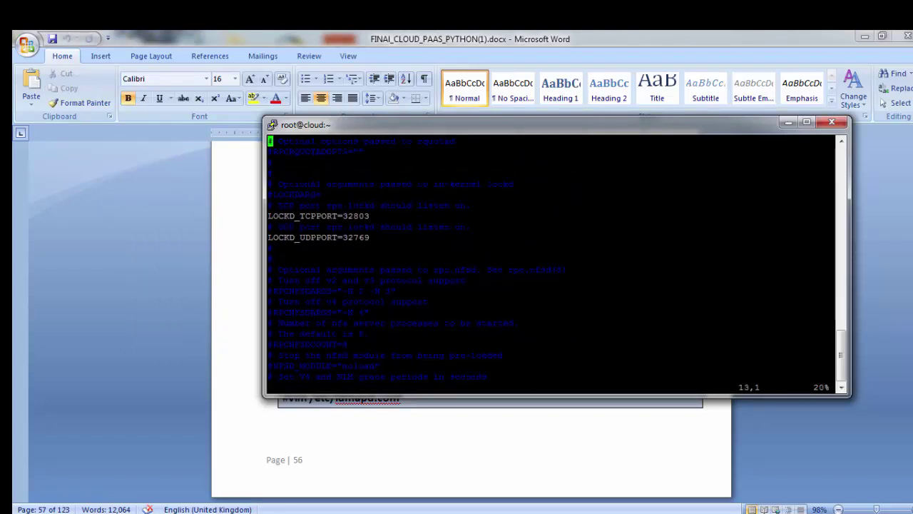
key(Down)
key(Down)
key(Down)
key(Down)
key(Down)
key(Down)
key(Down)
key(Down)
key(Down)
key(Up)
key(Up)
key(Up)
key(Up)
key(Up)
key(Up)
key(Up)
key(Up)
key(Up)
key(Up)
key(Up)
key(Up)
key(Up)
key(Up)
key(Up)
key(Up)
key(Up)
key(Up)
key(Up)
key(Up)
key(Up)
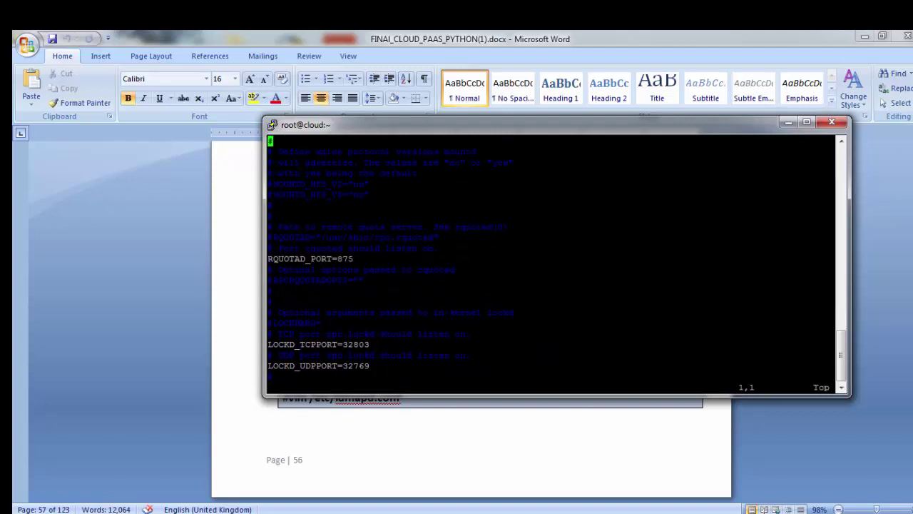
key(Down)
key(Down)
key(Down)
key(Down)
key(Down)
key(Down)
key(Down)
key(Down)
key(Down)
key(Down)
key(Down)
key(Down)
key(Down)
key(Down)
key(Down)
key(Down)
key(Down)
key(Down)
key(Down)
key(Down)
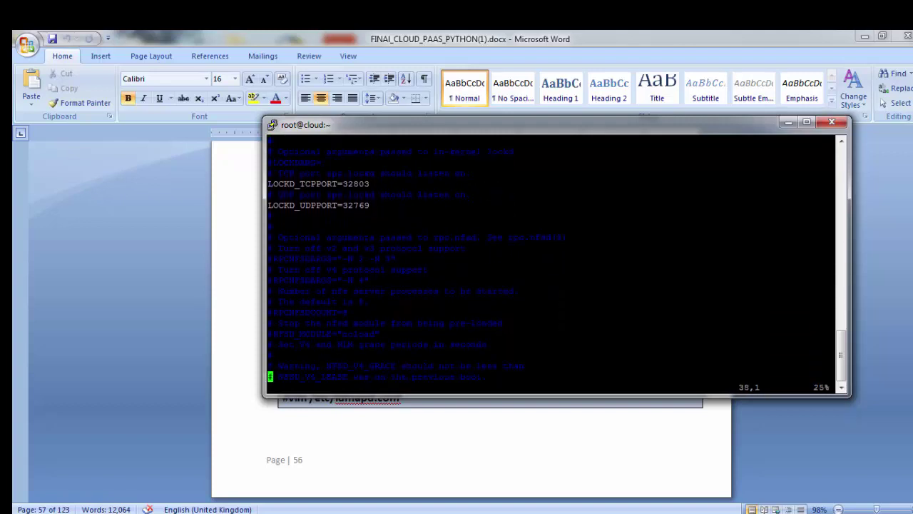
key(Down)
key(Up)
key(Up)
key(Up)
key(Up)
key(Up)
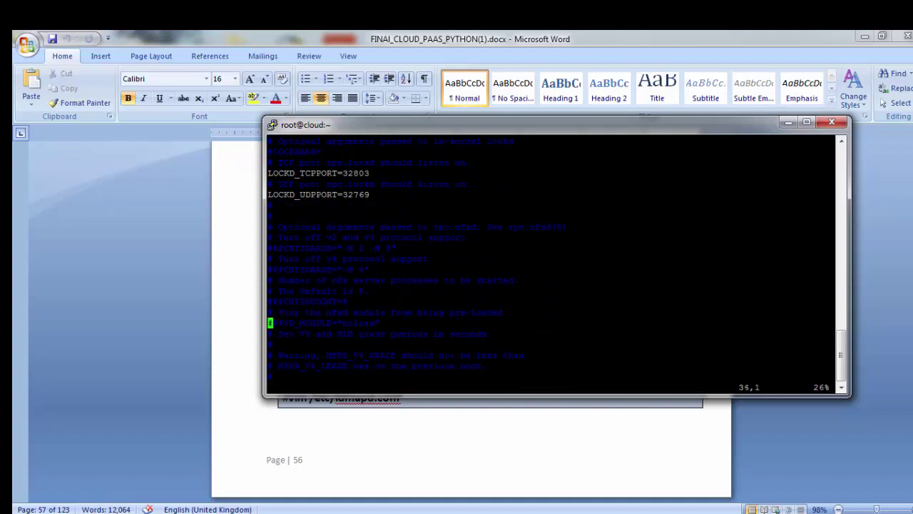
key(Up)
key(Down)
key(Down)
key(Down)
key(Down)
key(Down)
key(Down)
key(Down)
key(Down)
key(Down)
key(Down)
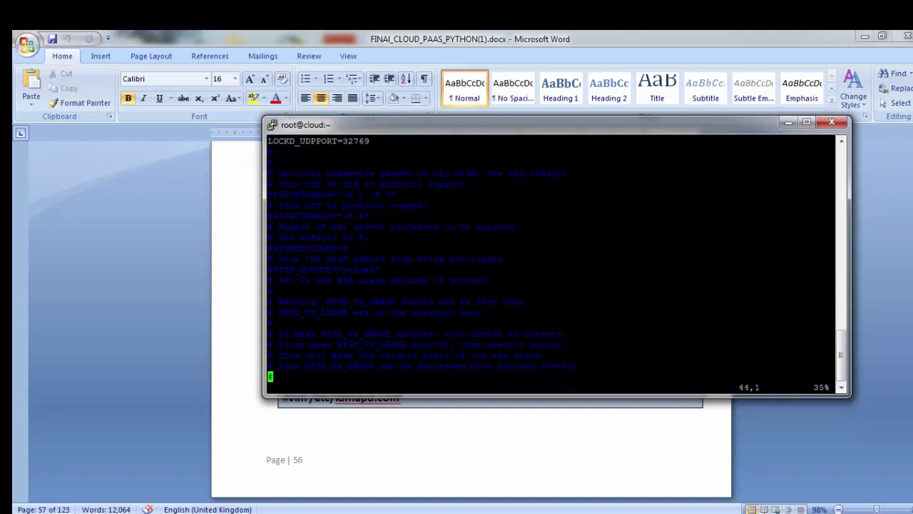
key(Down)
key(Down)
key(Down)
key(Down)
key(Down)
key(Down)
key(Down)
key(Down)
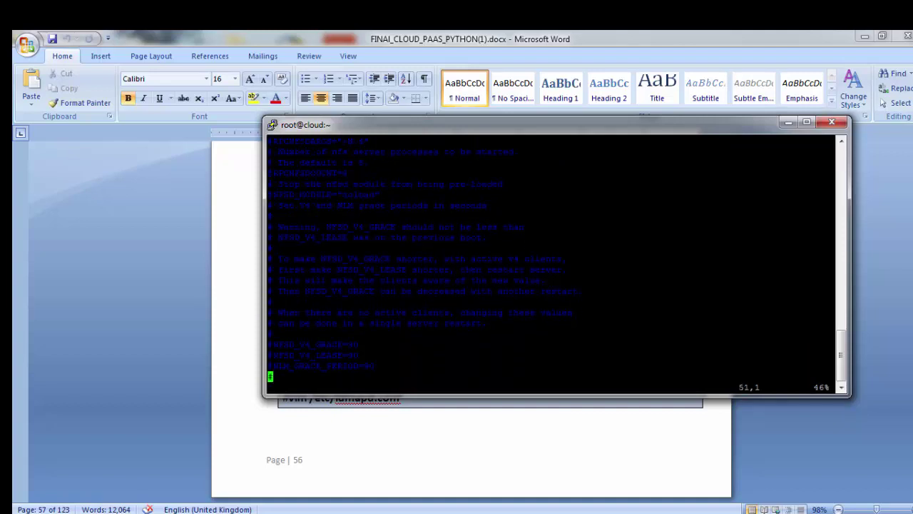
key(Down)
key(Down)
key(Down)
key(Down)
key(Down)
key(Down)
key(Down)
key(Down)
key(Down)
key(Down)
key(Down)
key(Up)
key(Up)
key(Up)
key(Up)
key(Up)
key(Up)
Step: Uncomment MOUNTD_PORT=892 and save the file with :wq
key(x)
key(alt+Tab)
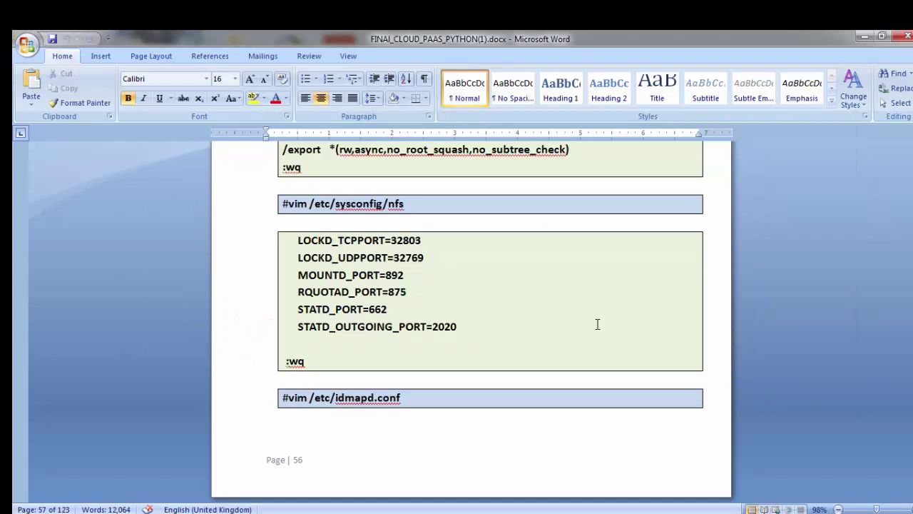
key(alt+Tab)
key(Down)
key(Down)
key(Down)
key(Down)
key(Down)
key(Down)
key(Down)
key(Down)
key(Down)
key(Down)
key(Down)
key(Down)
key(Down)
key(Down)
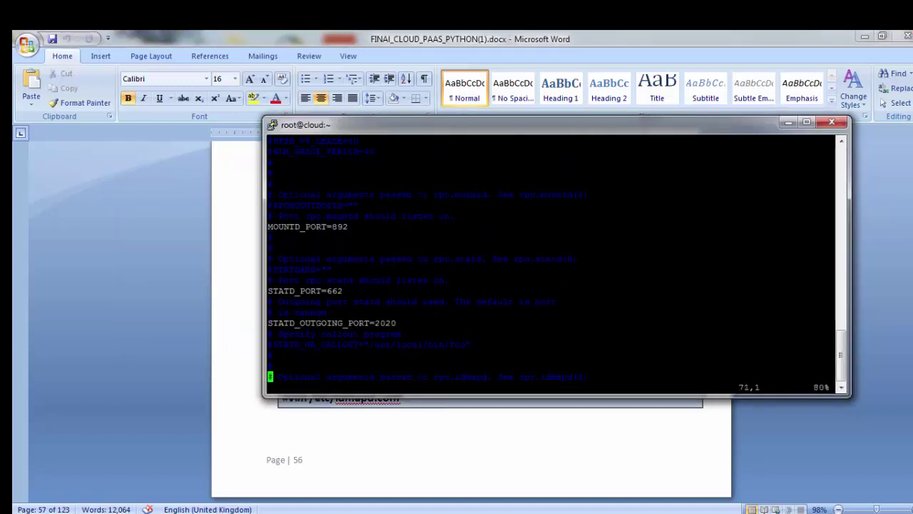
key(Down)
key(Down)
key(Down)
key(Down)
key(Down)
key(Down)
key(Down)
key(Down)
key(Down)
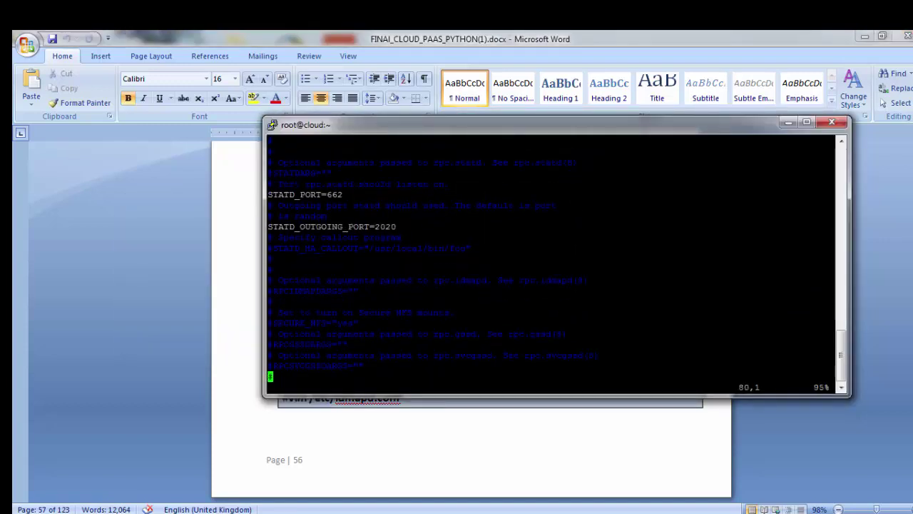
text(:wq)
key(Return)
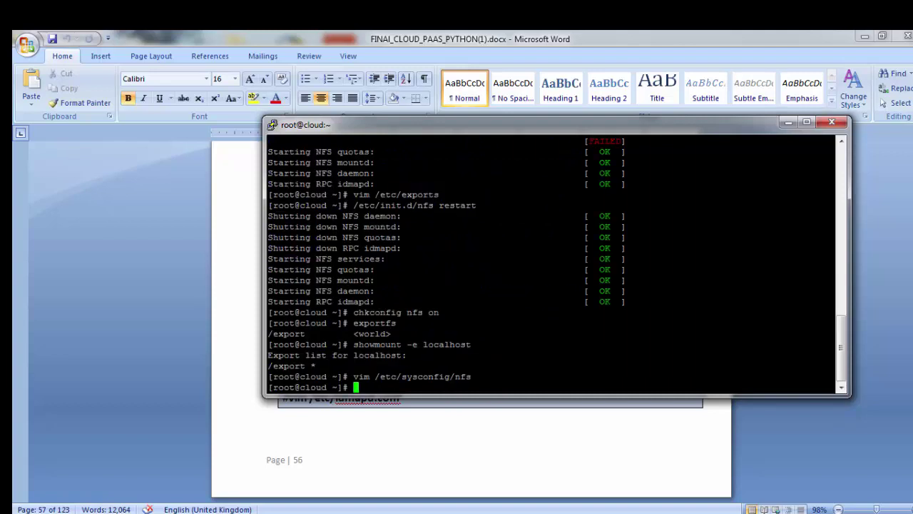
Step: Rerun /etc/init.d/nfs restart from history and confirm every NFS service reports OK
key(Up)
key(Up)
key(Up)
key(Up)
key(Up)
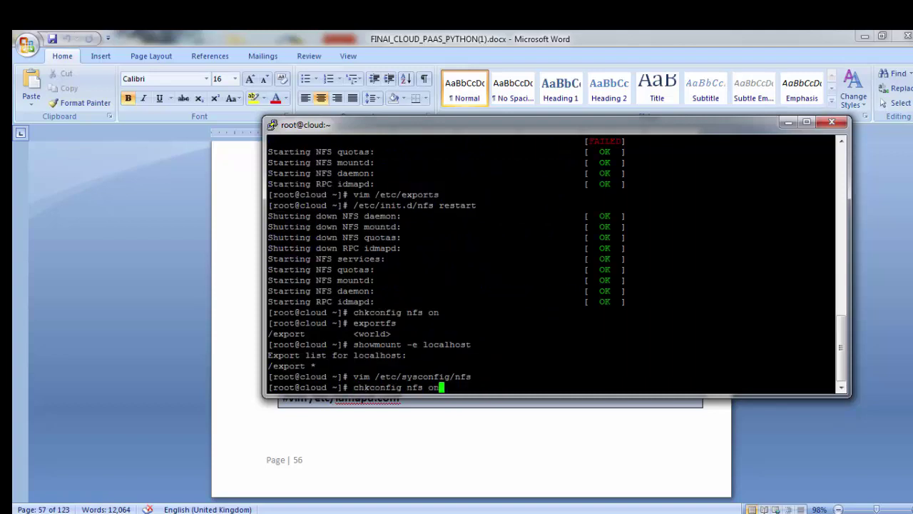
key(Return)
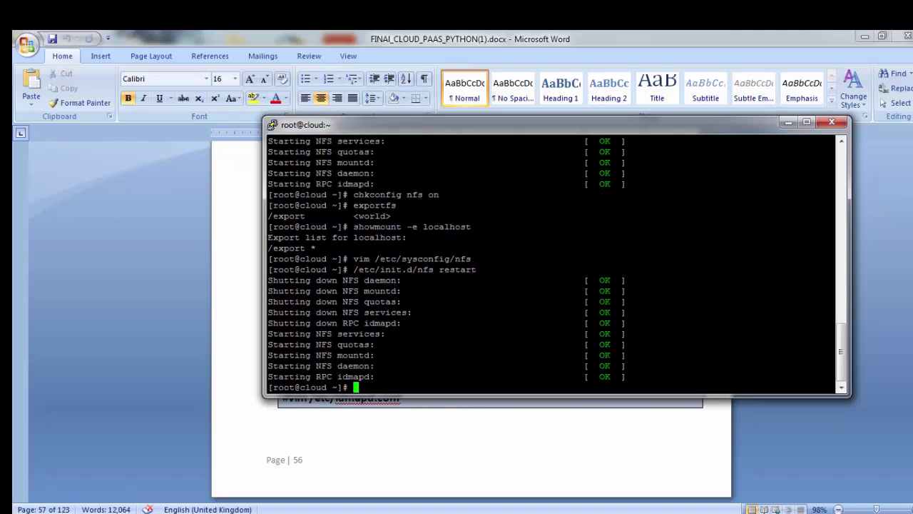
key(alt+Tab)
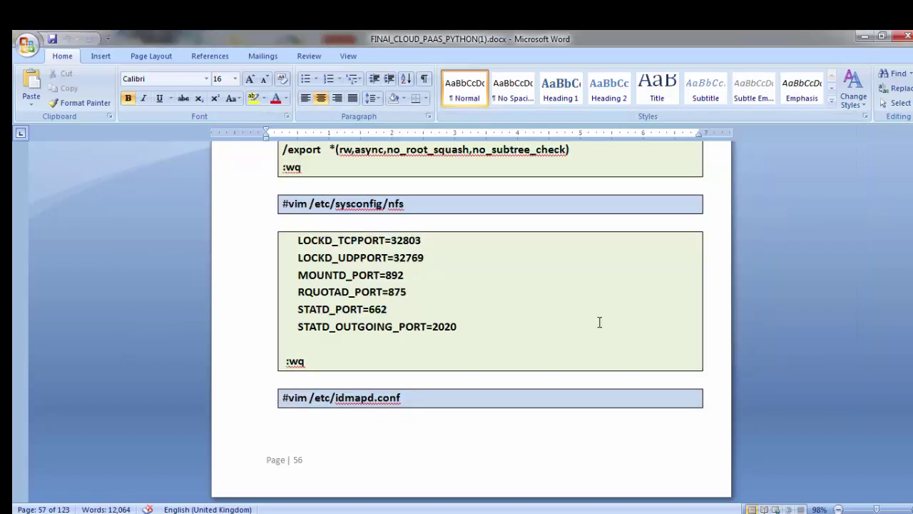
key(alt+Tab)
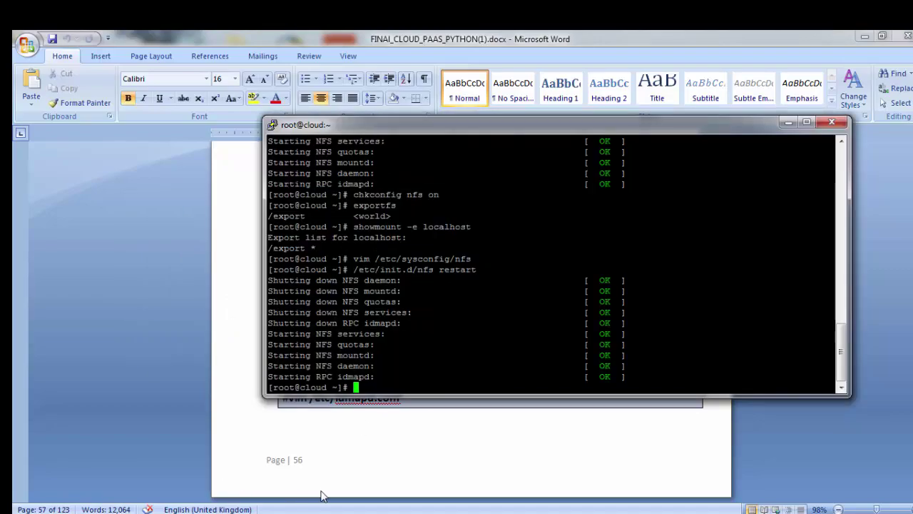
key(alt+Tab)
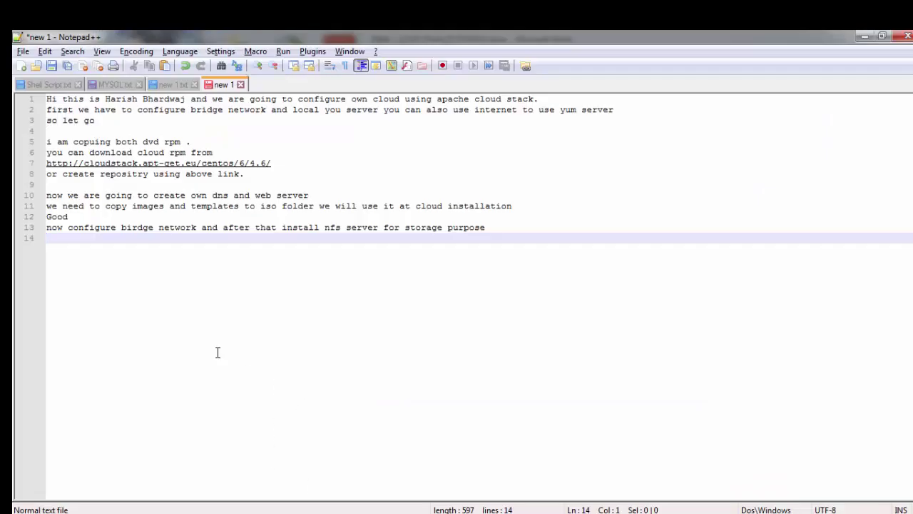
Step: Start line 14 of the notes with 'ok now we are going to create CA'
text(ok n)
key(Return)
key(BackSpace)
key(BackSpace)
text(w we are goi)
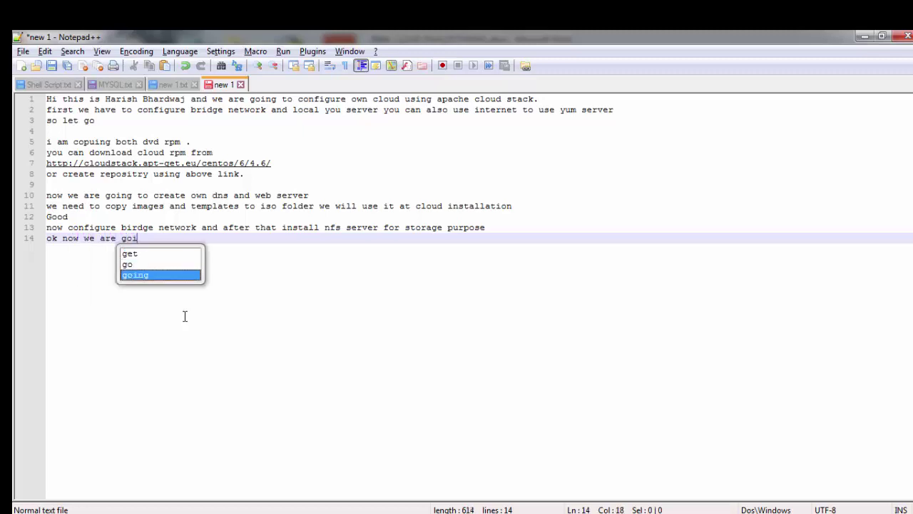
text(ng to )
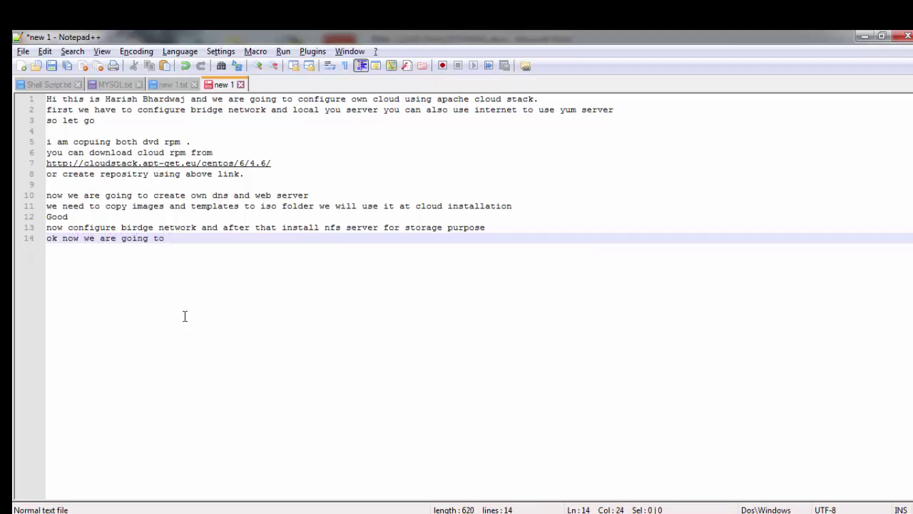
text(cfresa)
key(BackSpace)
key(BackSpace)
key(BackSpace)
key(BackSpace)
key(BackSpace)
text(reate CA)
key(BackSpace)
text(a)
key(BackSpace)
text(A a)
key(BackSpace)
Step: Finish the note naming the CA certificate, server certificate and private key, then add blank lines
text(CA)
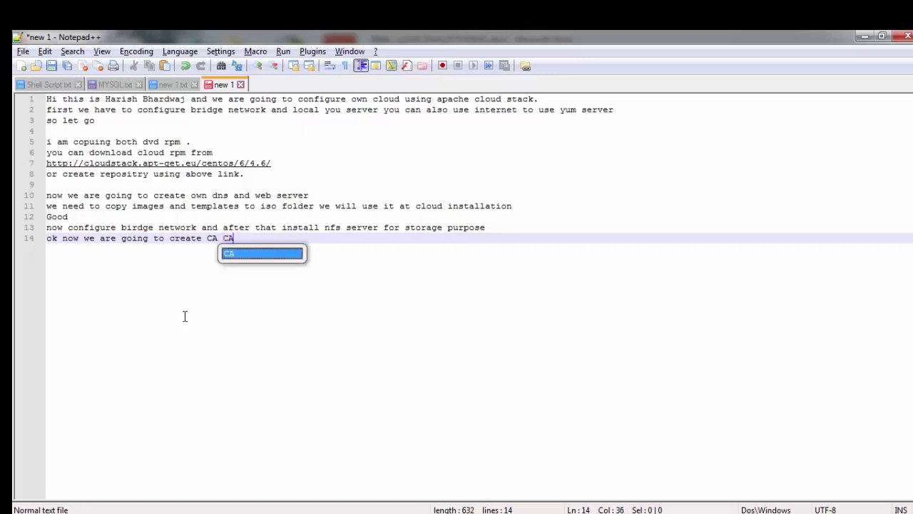
text( certig)
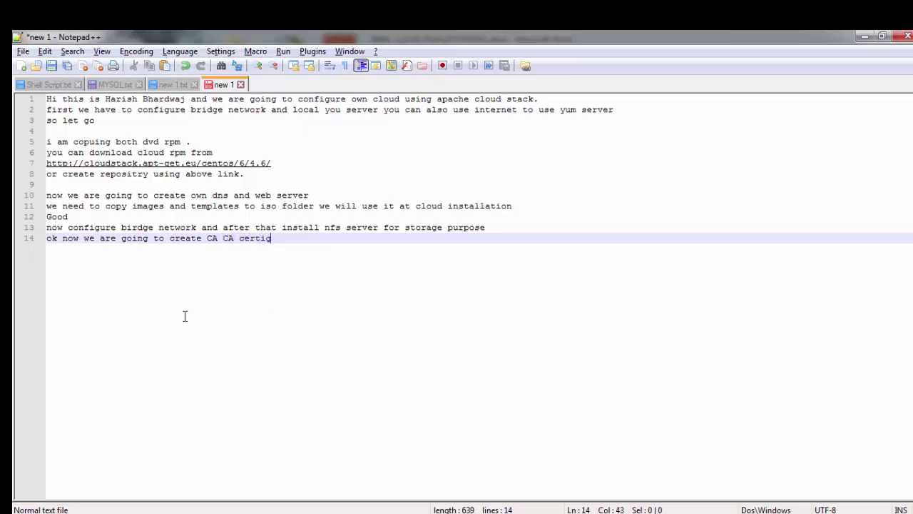
text(icate )
text(and serve)
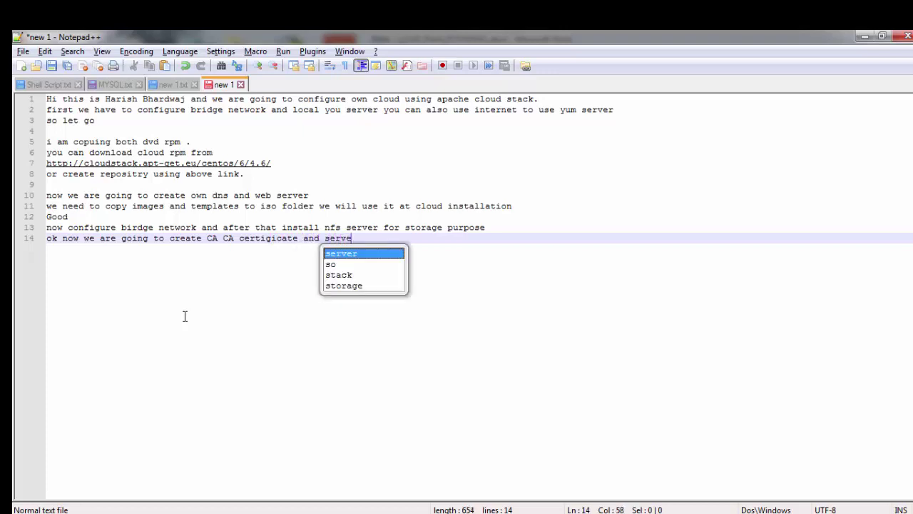
text(r cerfi)
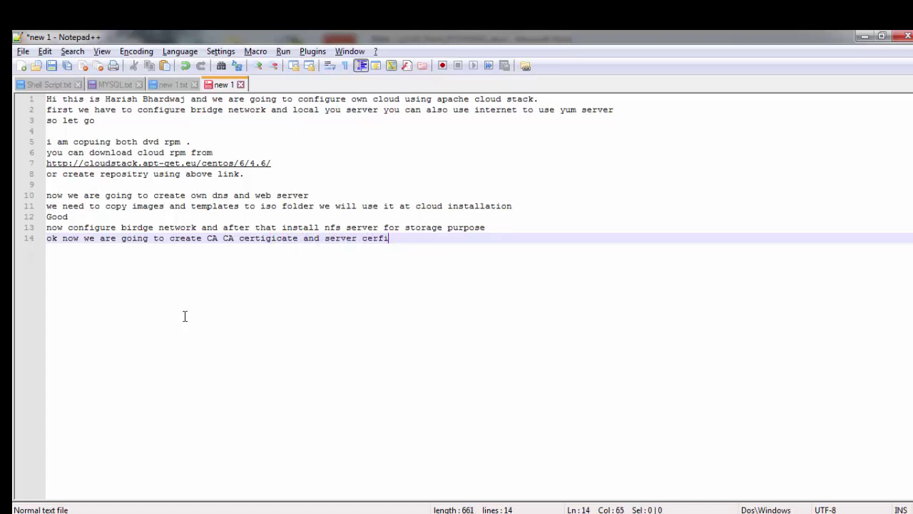
key(BackSpace)
key(BackSpace)
text(t)
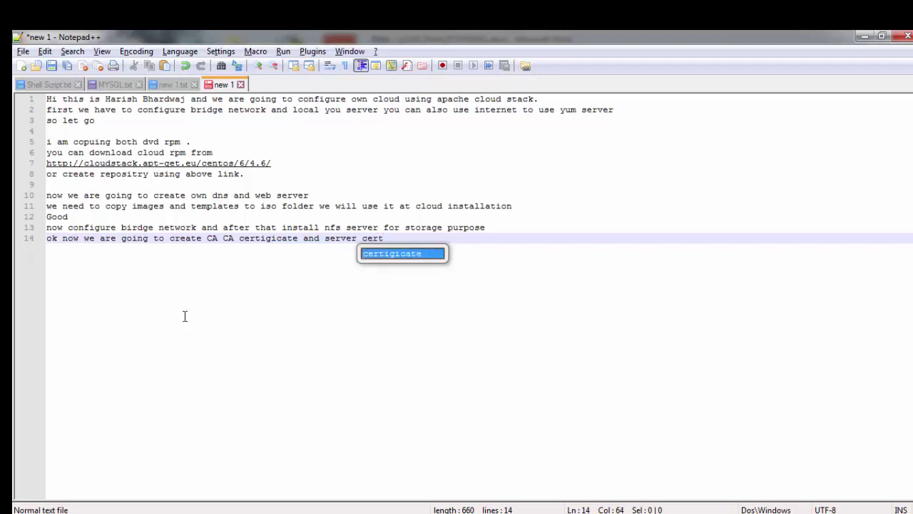
key(Return)
text(and )
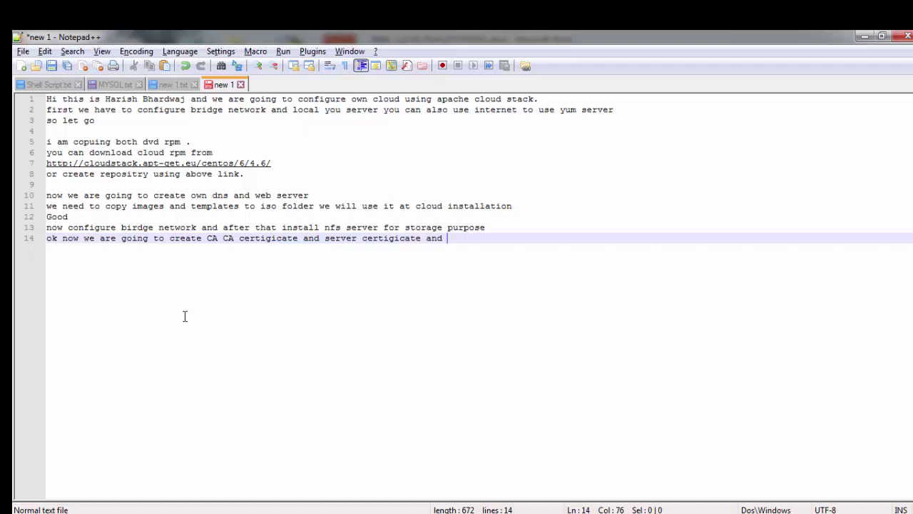
text(ke)
key(BackSpace)
key(BackSpace)
key(BackSpace)
text(privet key)
key(Return)
key(Return)
key(alt+Tab)
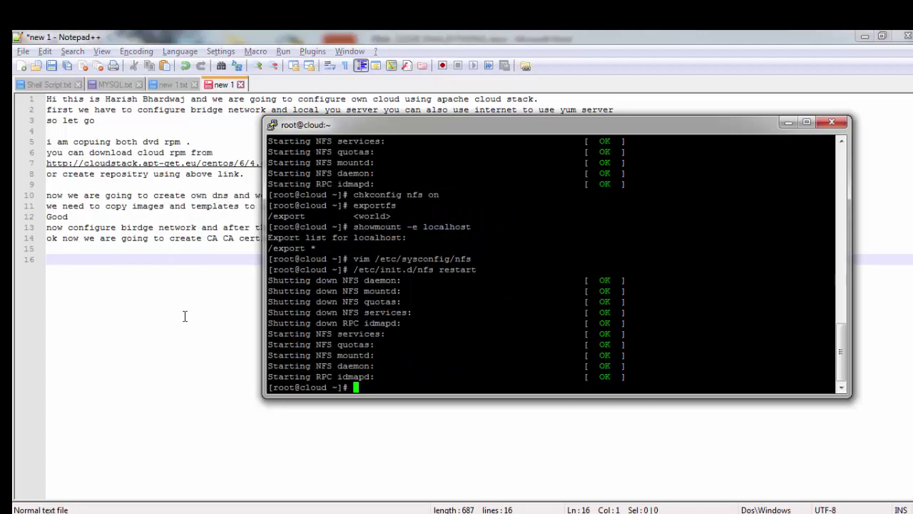
Step: Scroll the Word guide down to the openssl genrsa -aes256 CA root-key step
key(alt+Tab)
scroll(432, 408, down, 3)
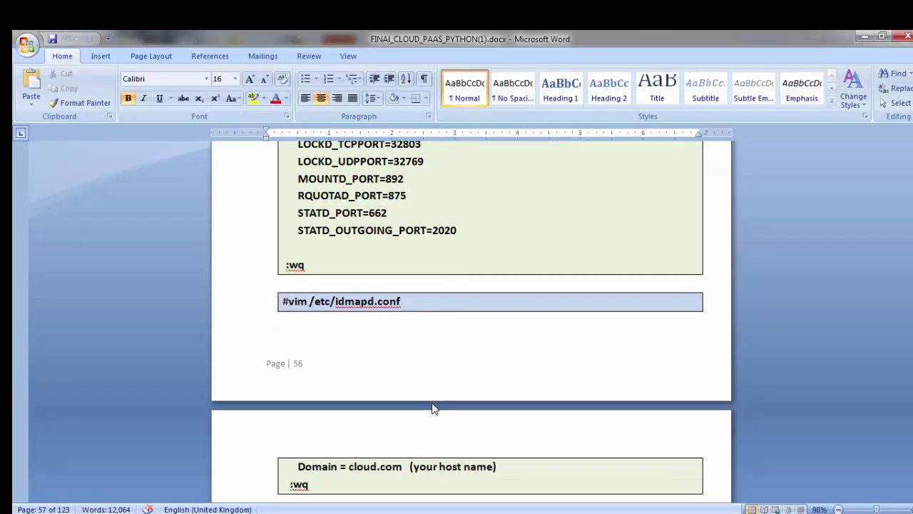
scroll(440, 403, down, 5)
scroll(517, 401, up, 2)
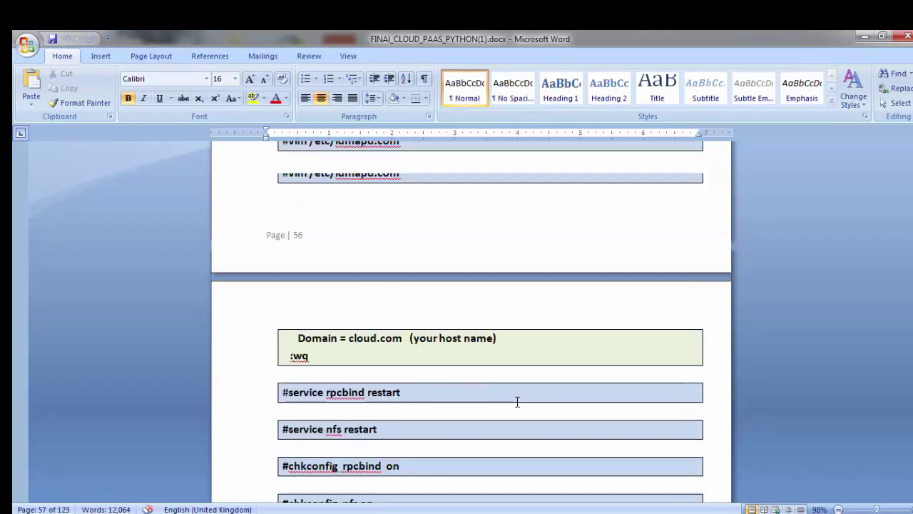
scroll(518, 402, up, 1)
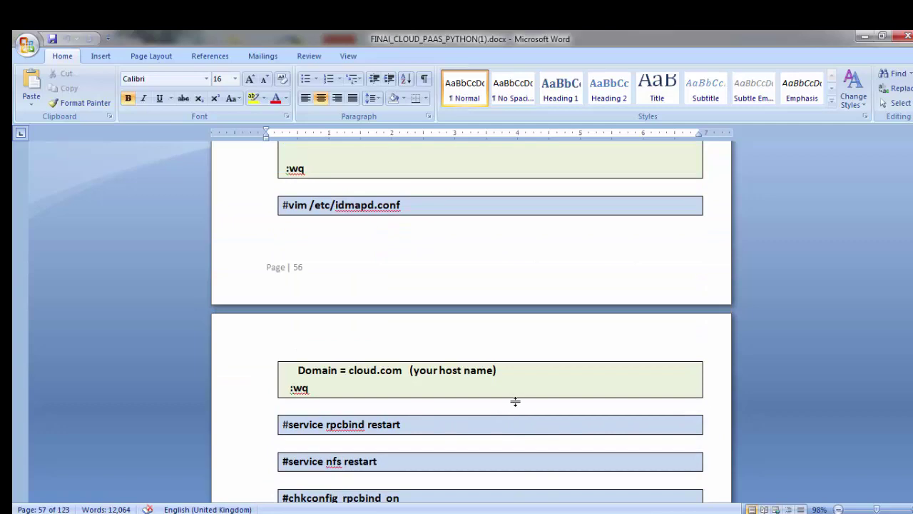
scroll(515, 402, down, 9)
scroll(505, 403, down, 6)
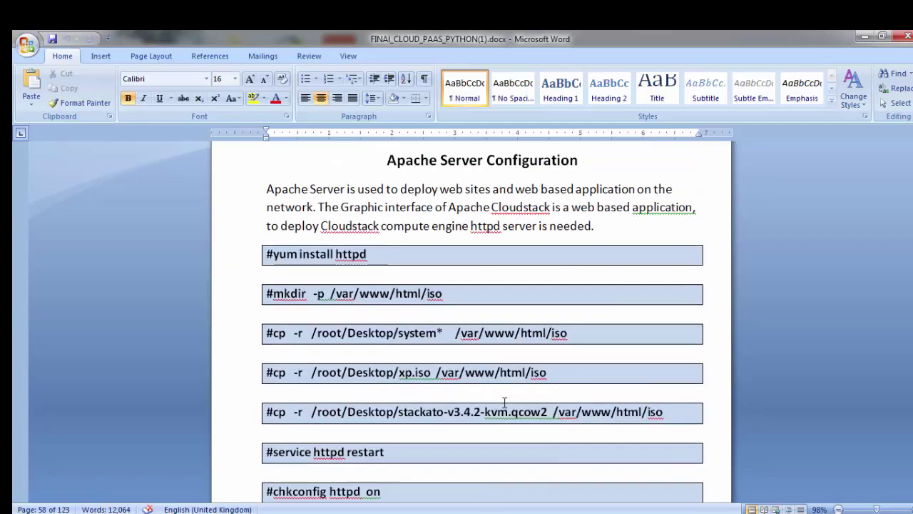
scroll(504, 403, down, 15)
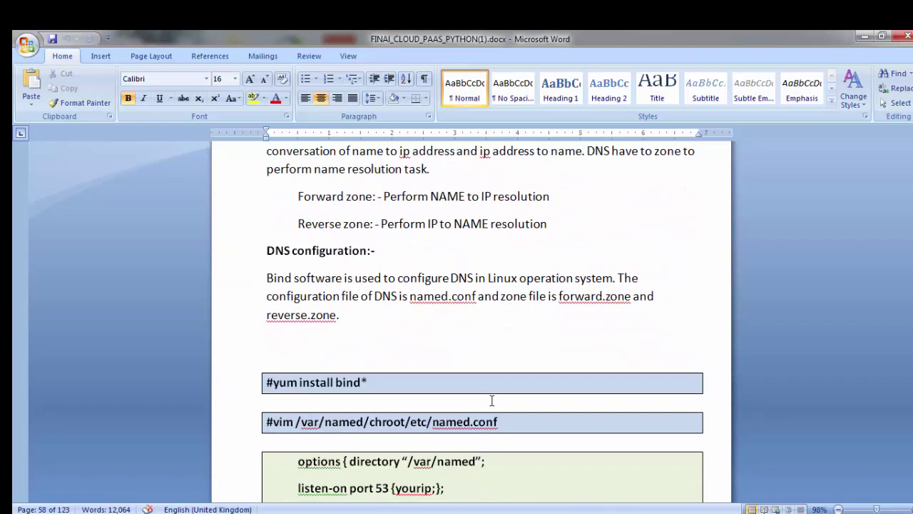
scroll(492, 400, down, 20)
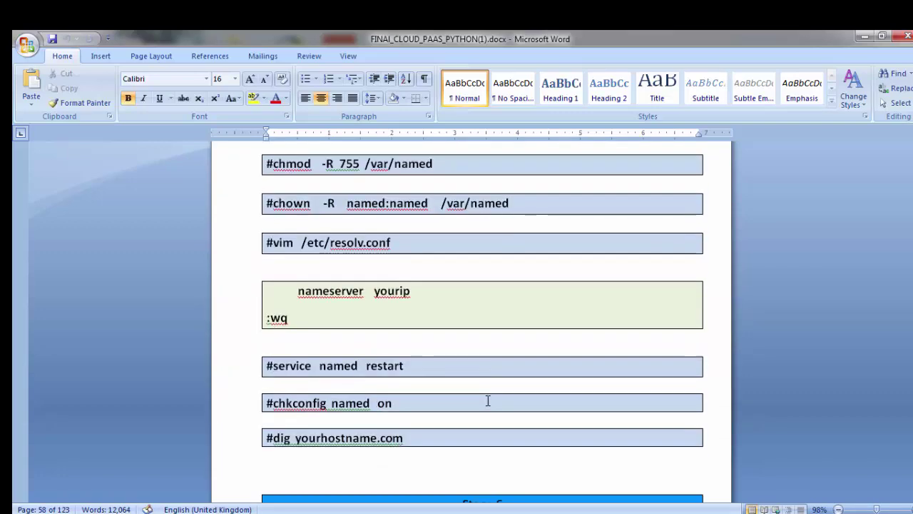
scroll(488, 400, down, 20)
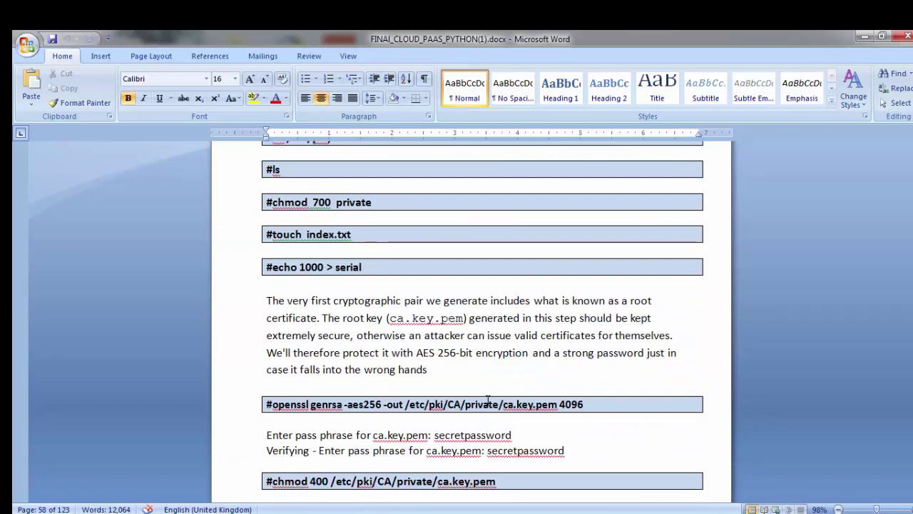
key(alt+Tab)
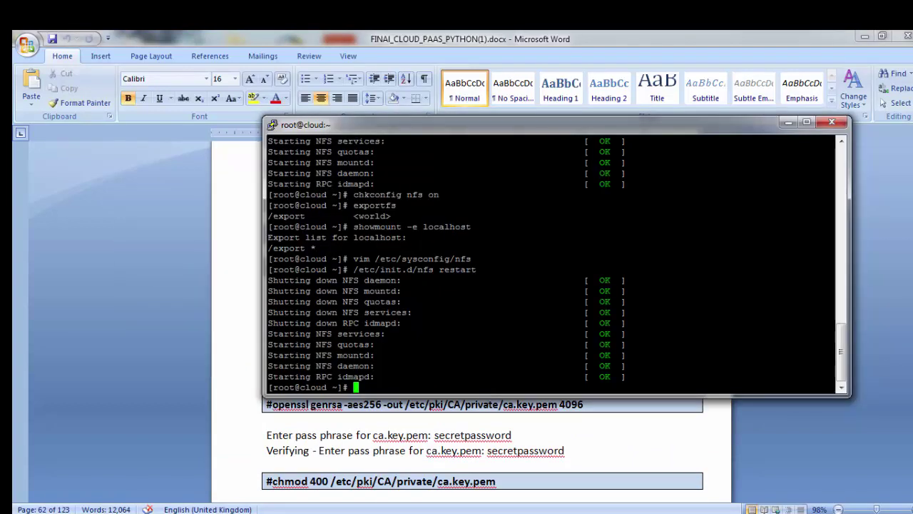
Step: Change into /etc/pki/CA/ and list its contents
text(cd /etc/pk)
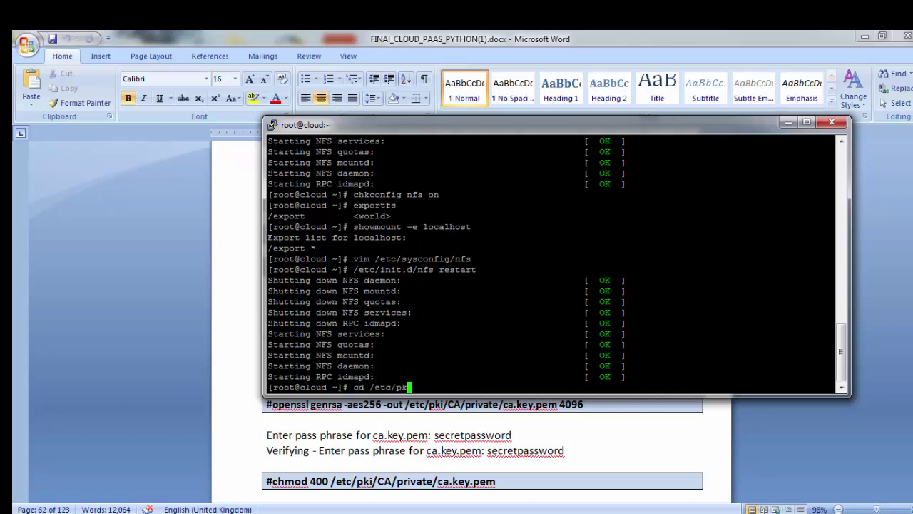
text(i/CA/)
key(Return)
text(ls)
key(Return)
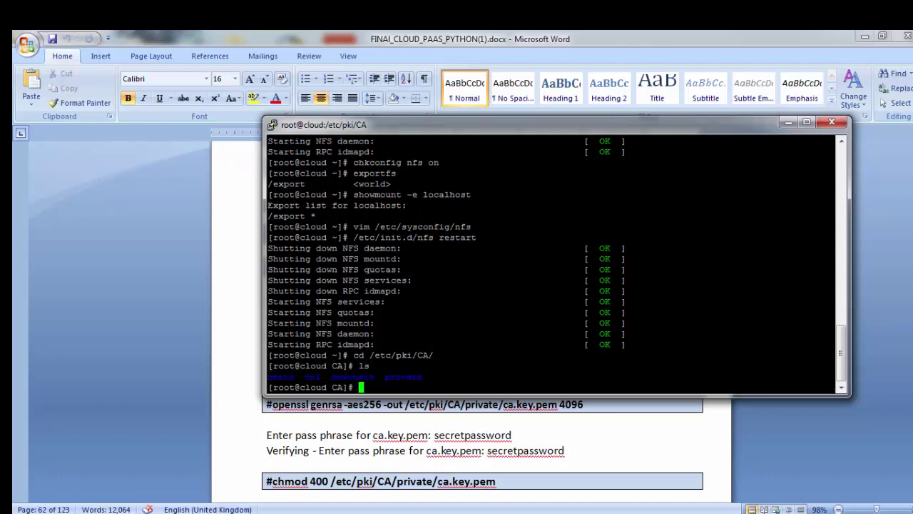
Step: Create an empty index.txt with touch
text(touch)
text(inx)
key(BackSpace)
text(dex.txt)
key(Return)
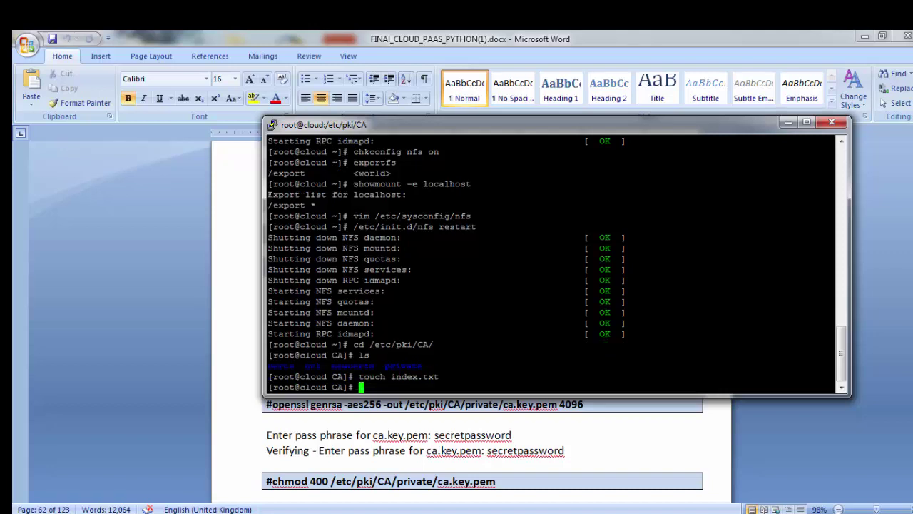
Step: Write 1000 into a new serial file with echo 1000 > serial
text(echo 1000 > serial)
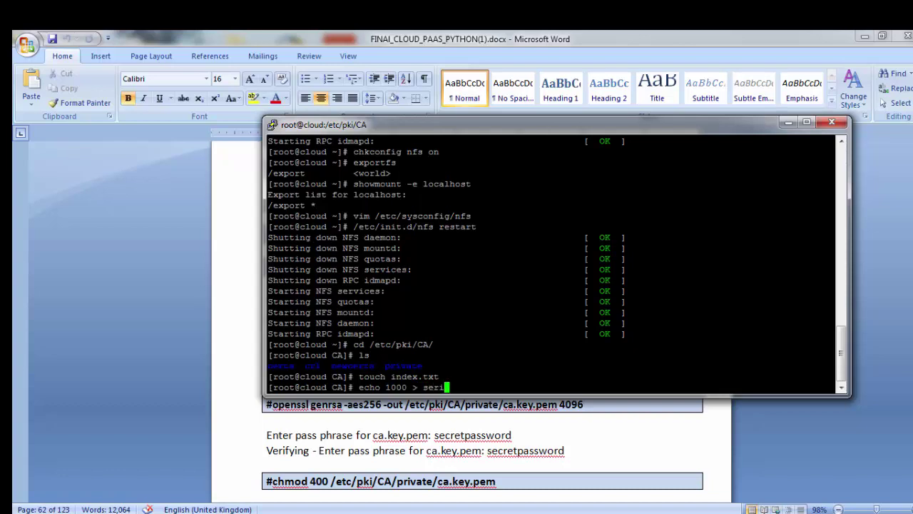
key(Return)
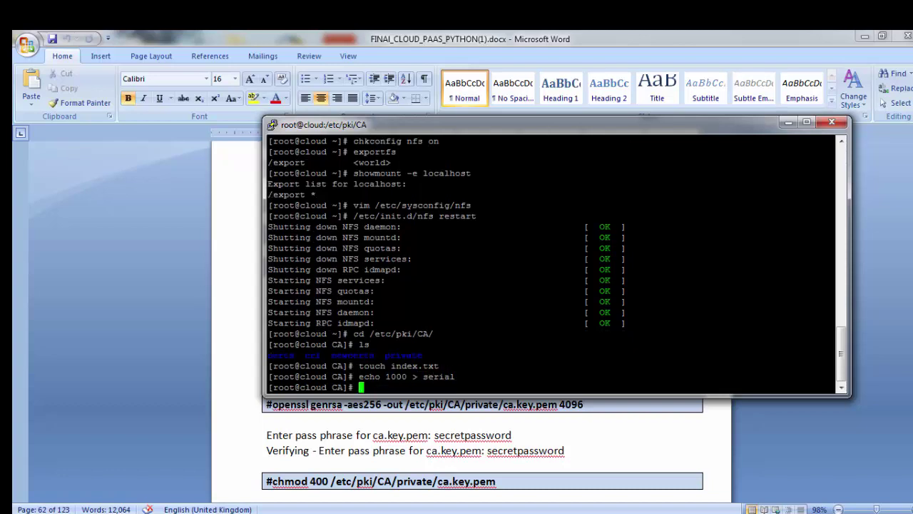
key(alt+Tab)
key(alt+Tab)
Step: Generate the 4096-bit AES-256 CA key ca.key.pem, entering the pass phrase twice
text(opens)
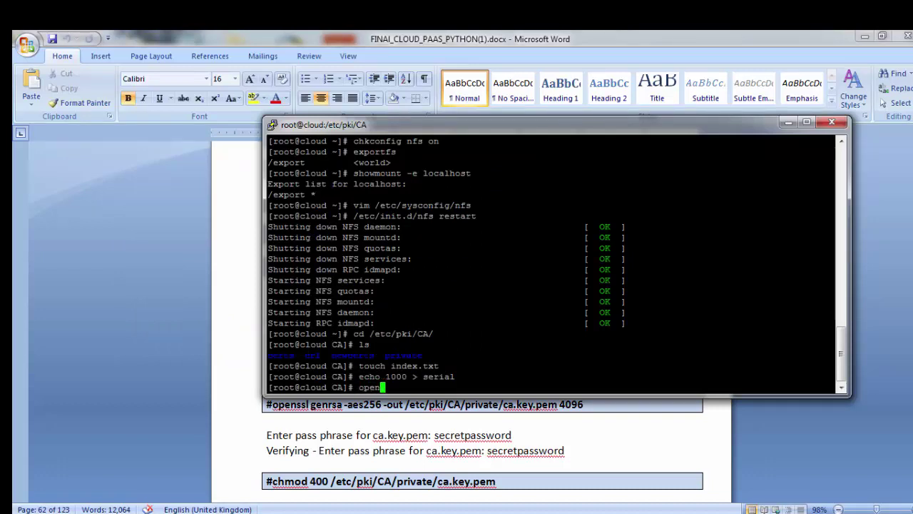
text(sl)
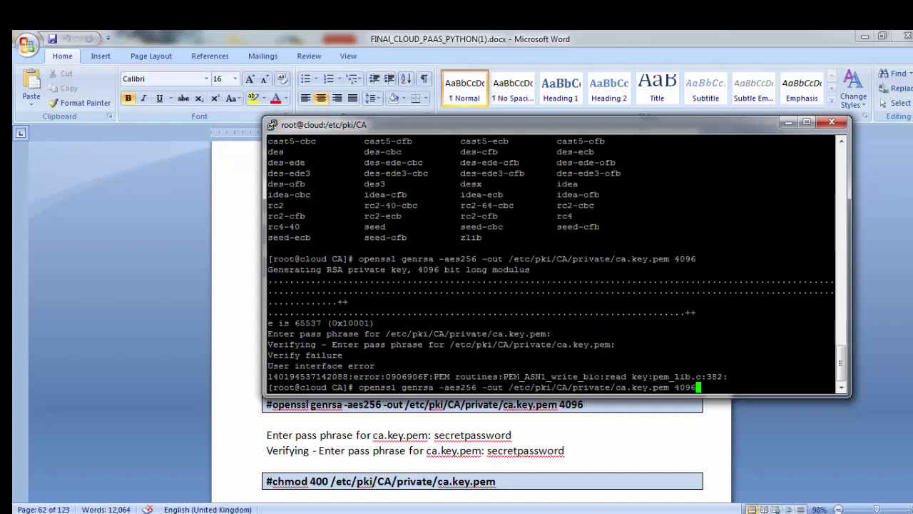
key(Return)
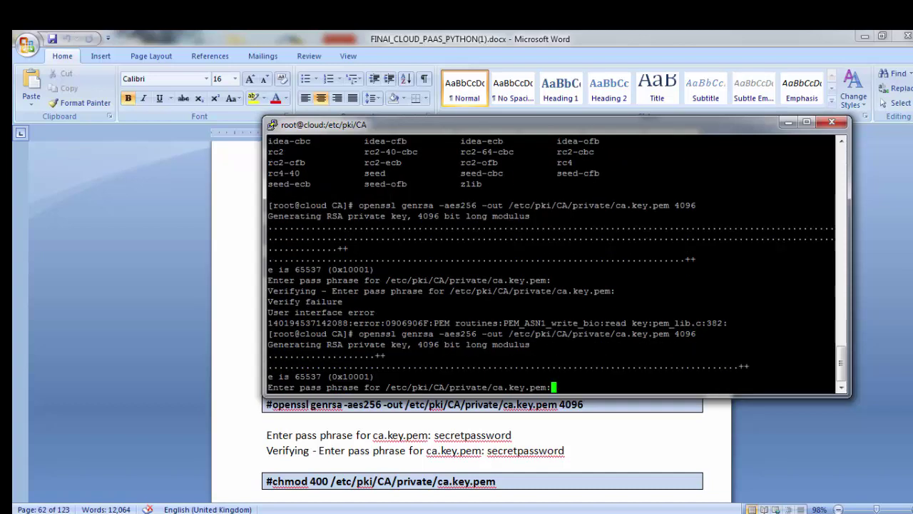
key(Return)
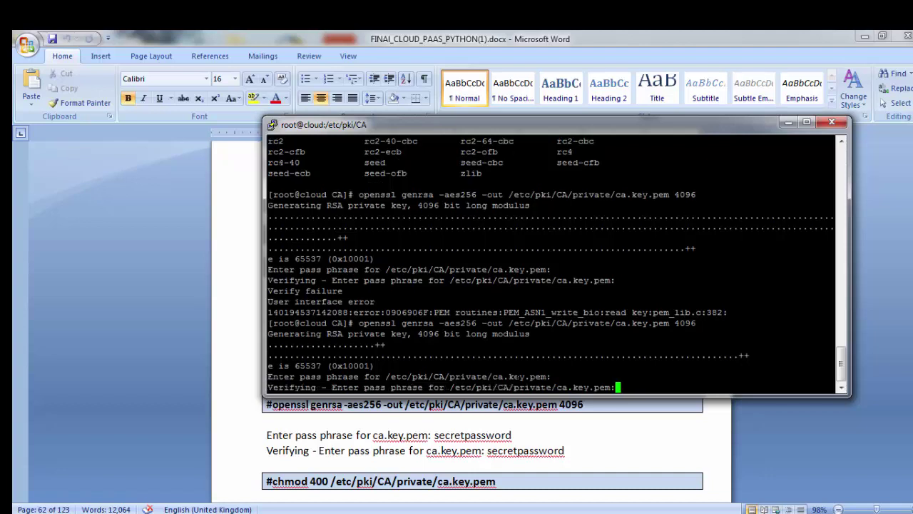
key(Return)
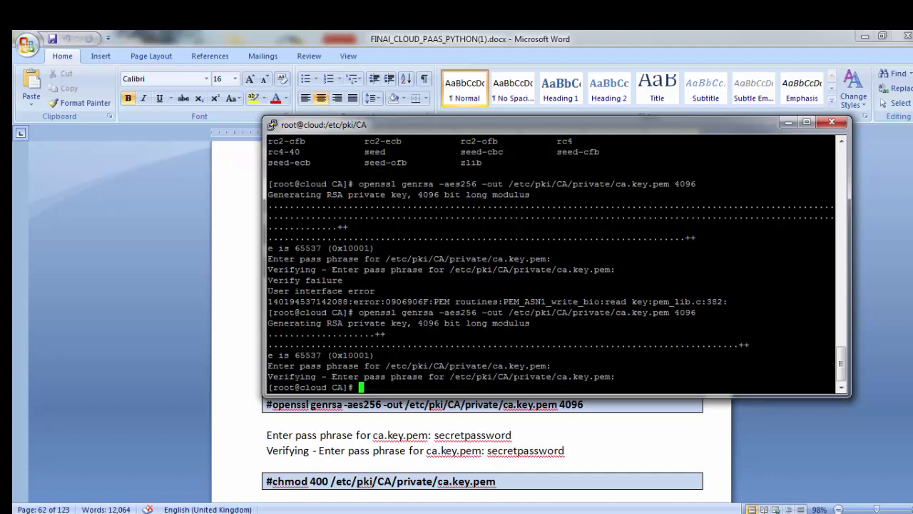
Step: Make /etc/pki/CA/private/ca.key.pem owner-read-only with chmod 400
text(chmod 400 /etc/pki/CA/p)
key(Tab)
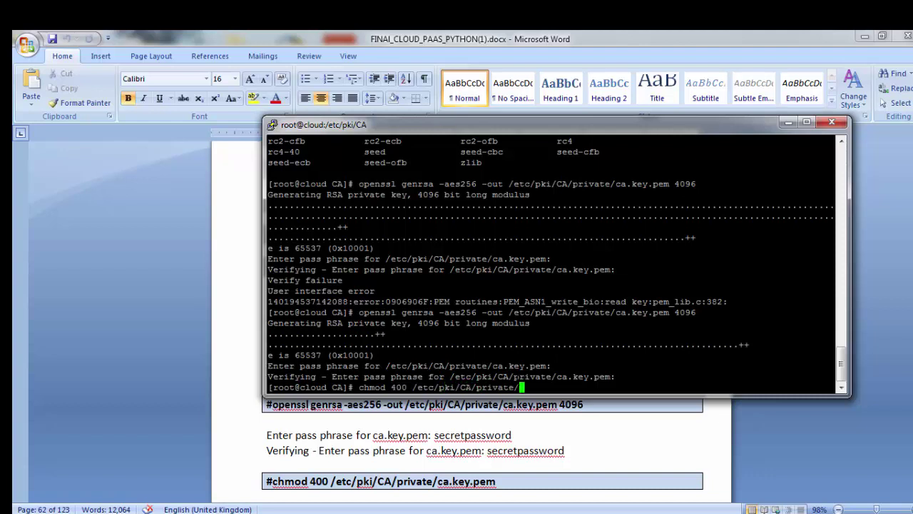
text(c)
key(Tab)
key(Return)
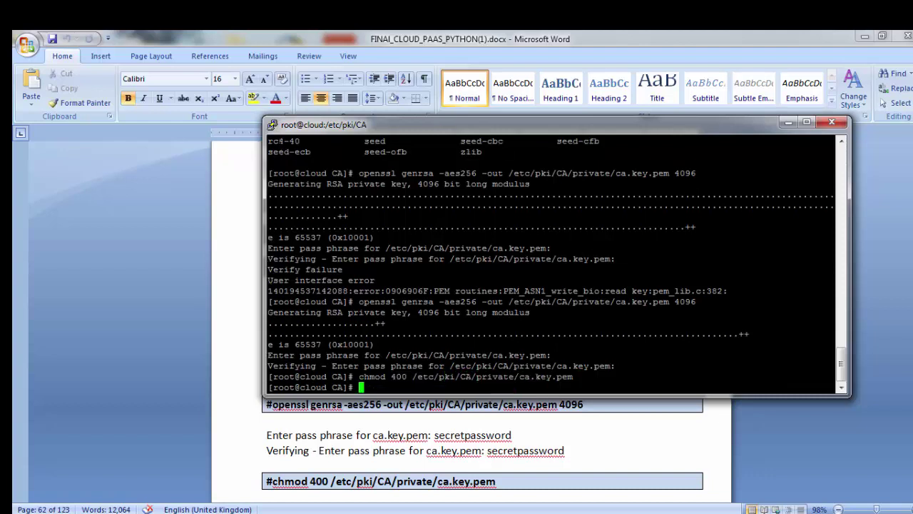
Step: Scroll the Word guide to the vim /etc/pki/tls/openssl.cnf step and mark it
click(267, 446)
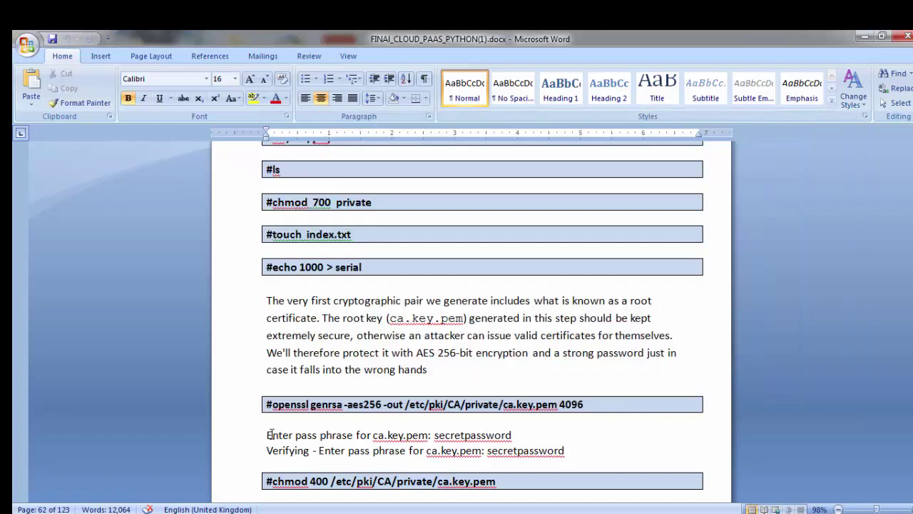
scroll(421, 428, down, 6)
scroll(425, 429, down, 5)
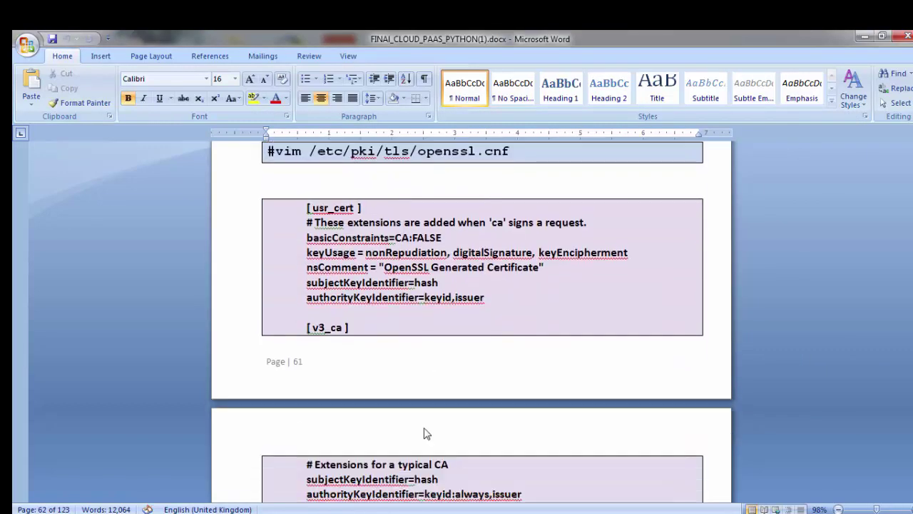
scroll(424, 428, up, 1)
click(515, 183)
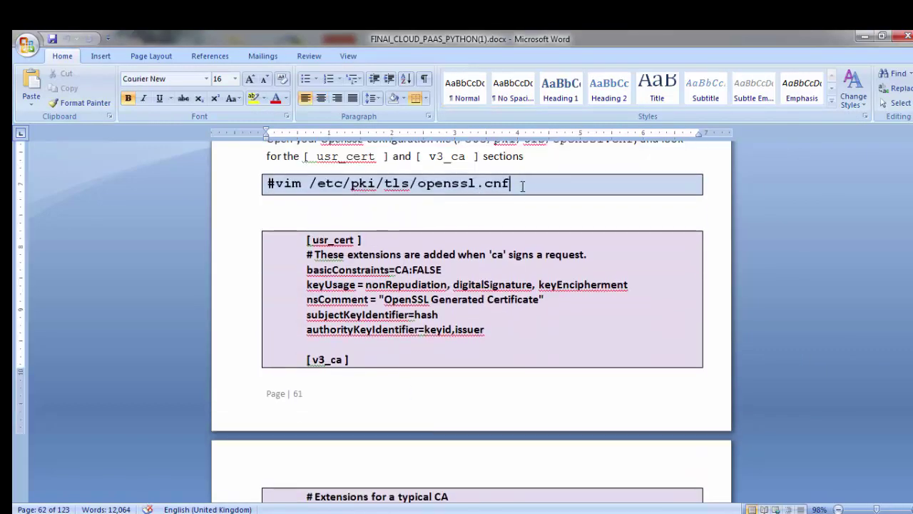
Step: Open /etc/pki/tls/openssl.cnf in vim from the root prompt
key(alt+Tab)
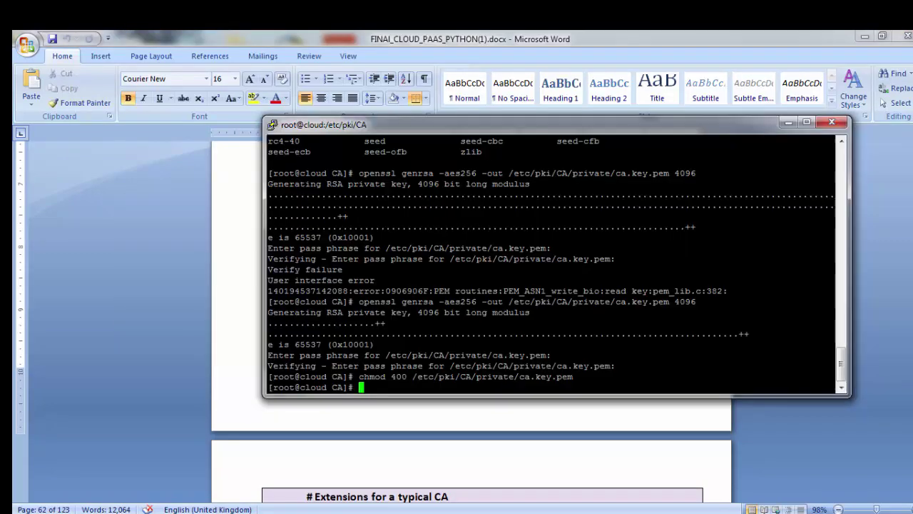
drag(550, 130, 538, 107)
scroll(470, 420, up, 8)
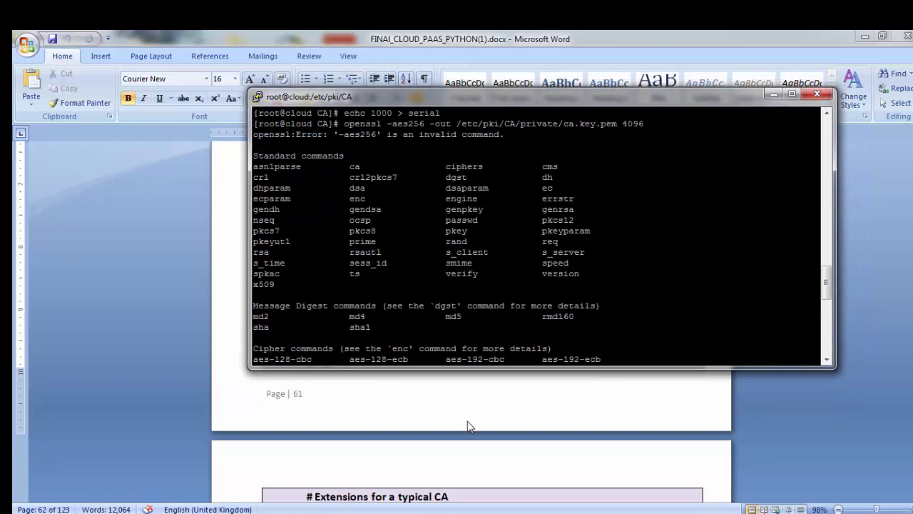
scroll(467, 425, down, 8)
text(vim /etc/pki/CA/)
key(BackSpace)
key(BackSpace)
key(BackSpace)
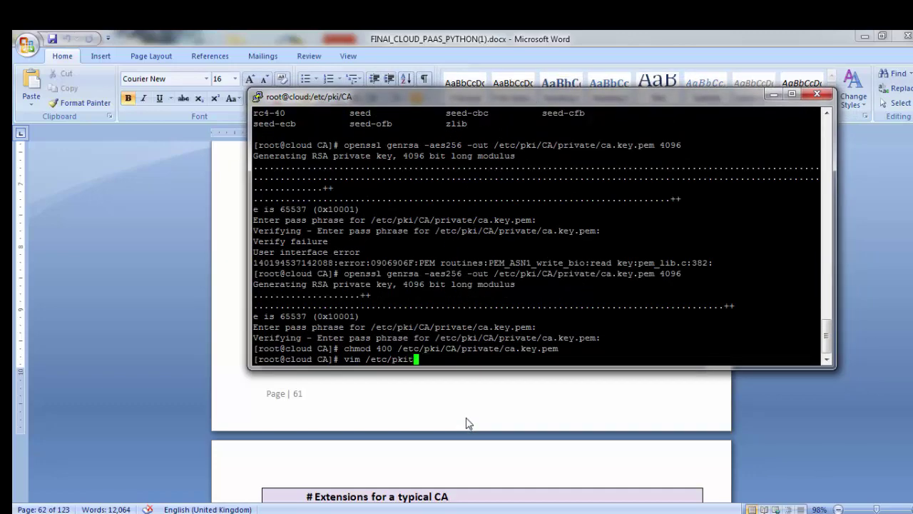
text(tls/o)
key(Tab)
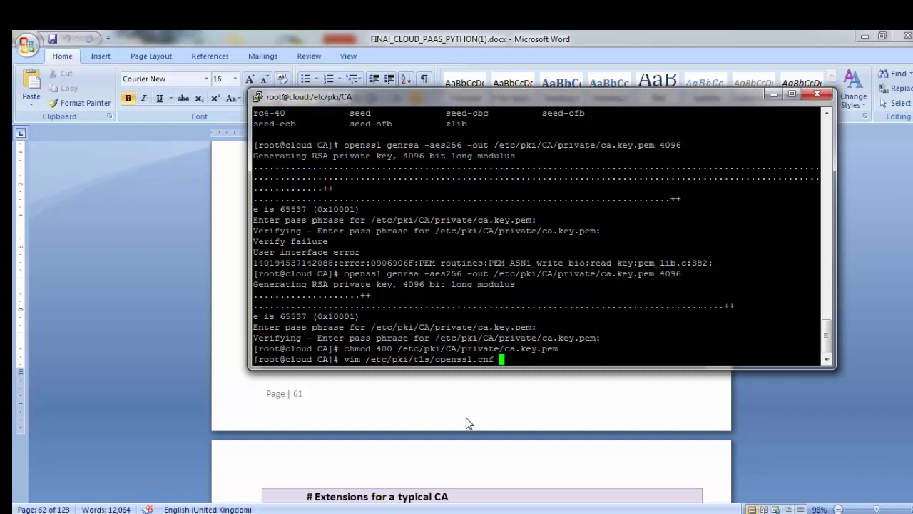
key(Return)
Step: Find the [ usr_cert ] section in openssl.cnf and compare its lines with the guide
text(/use)
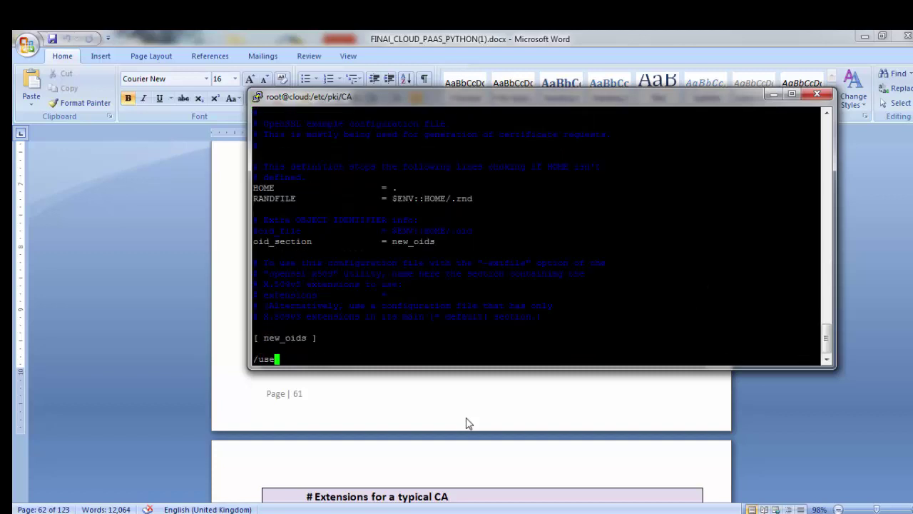
key(Return)
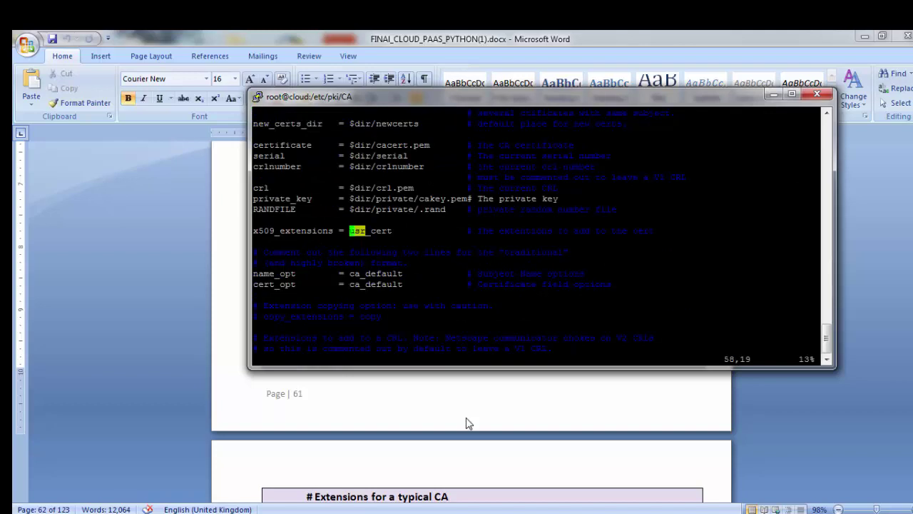
key(n)
key(Down)
key(Down)
key(Down)
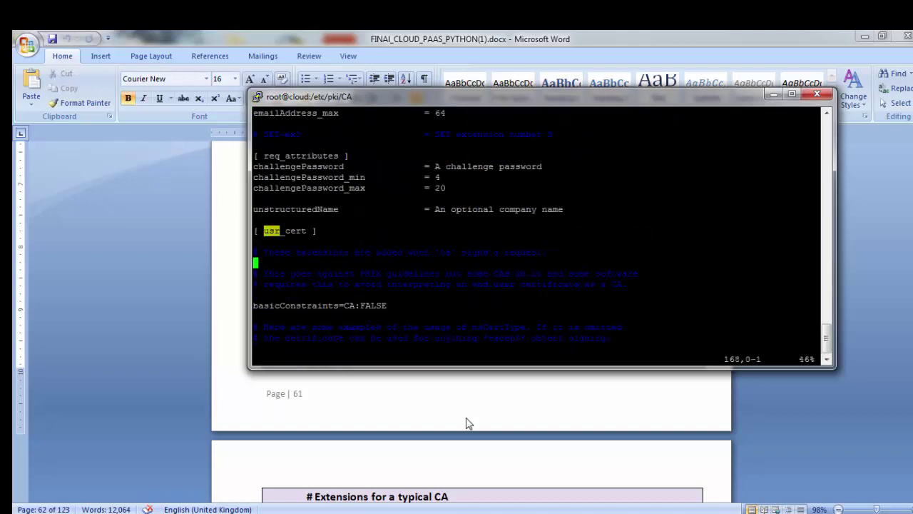
key(Down)
key(Down)
key(Down)
key(Down)
key(Right)
key(Right)
key(alt+Tab)
drag(307, 269, 442, 271)
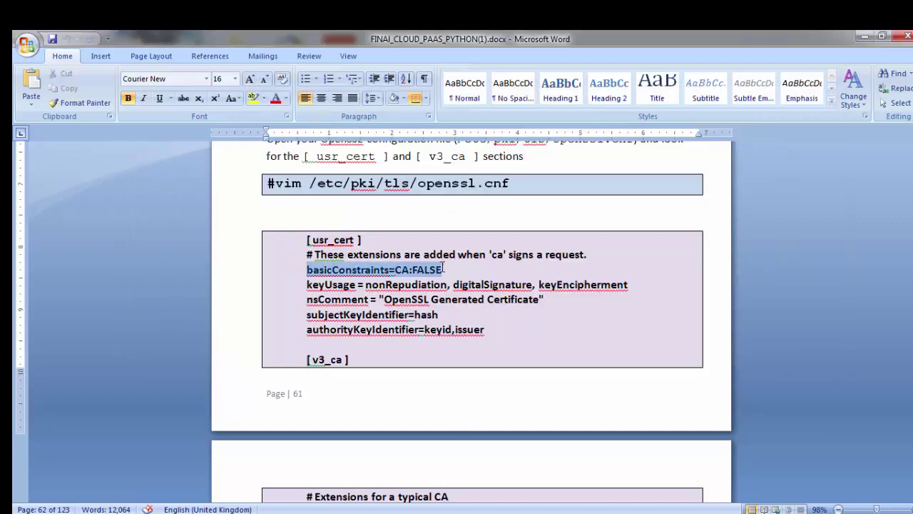
click(311, 285)
click(312, 301)
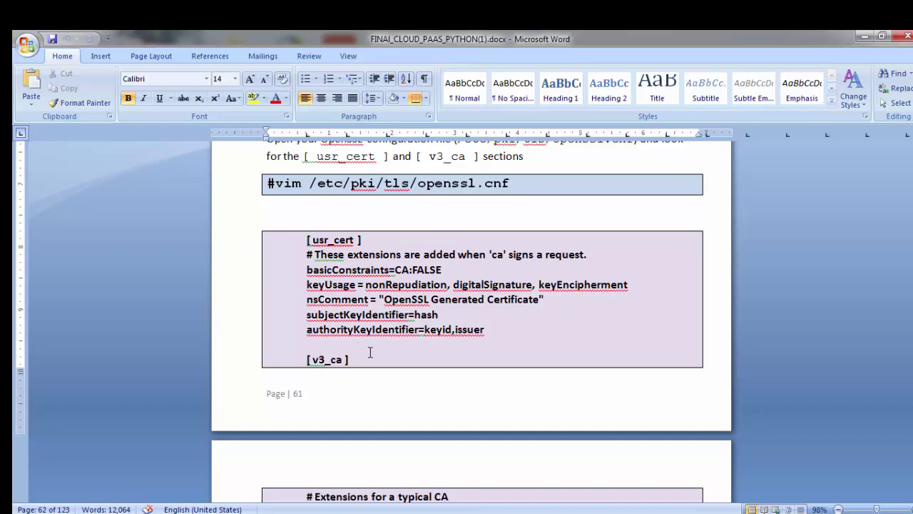
key(alt+Tab)
Step: Uncomment keyUsage and the subject and authority key identifier lines in usr_cert
key(Down)
key(Down)
key(Down)
key(Down)
key(Down)
key(Down)
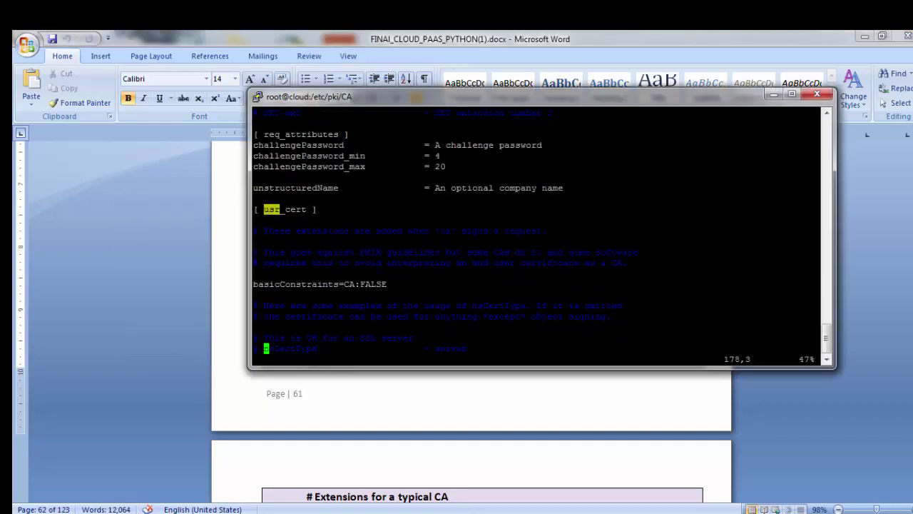
key(Down)
key(Down)
key(Down)
key(Down)
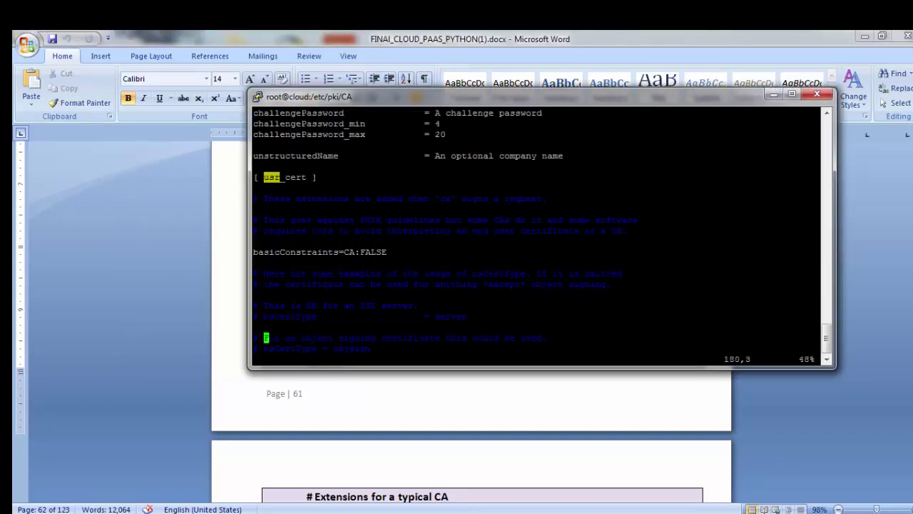
key(Up)
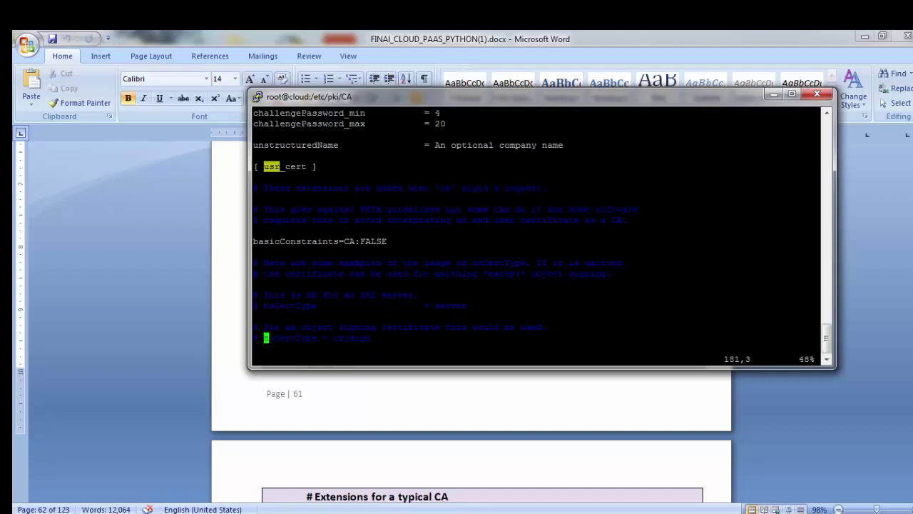
key(Left)
key(Left)
key(Down)
key(Down)
key(Down)
key(Down)
key(Down)
key(Down)
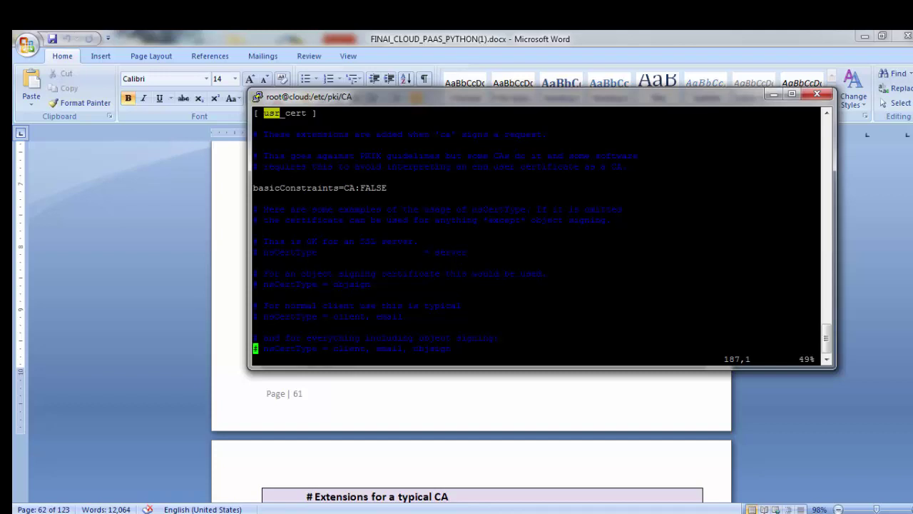
key(Down)
key(Down)
key(Down)
key(Down)
key(Down)
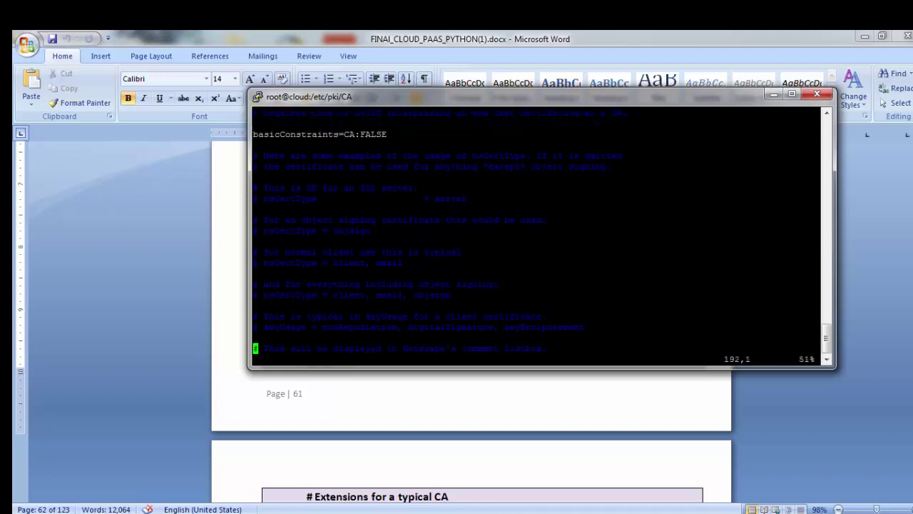
key(Up)
key(Up)
key(x)
key(Down)
key(Down)
key(Down)
key(Down)
key(Down)
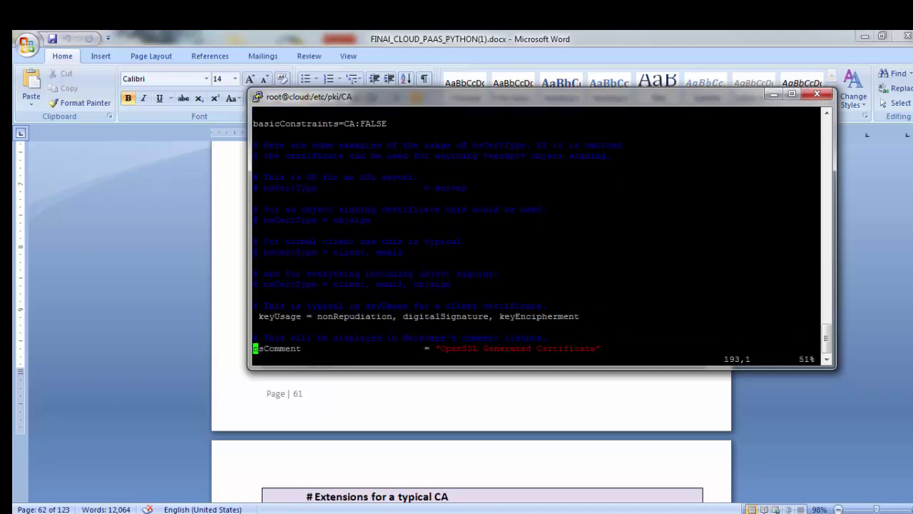
key(Down)
key(x)
key(Down)
key(x)
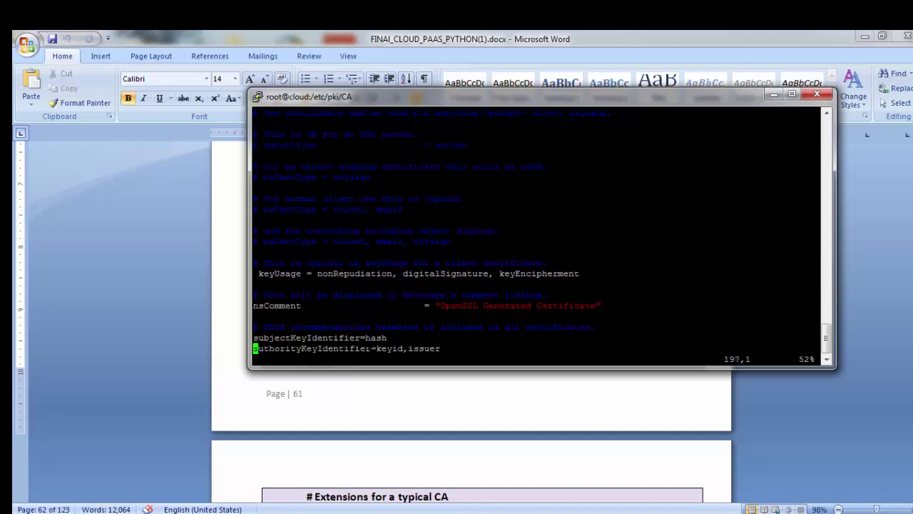
key(Down)
key(Down)
key(Down)
key(Down)
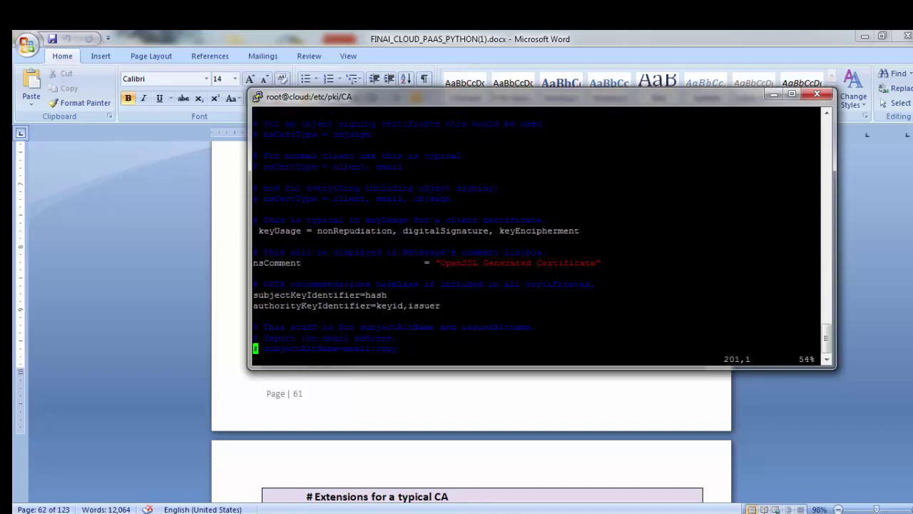
Step: Add the subject/authority key identifiers and basicConstraints = CA:true under [ v3_ca ]
key(slash)
text(v3)
key(Return)
key(Down)
key(Down)
key(Down)
key(Down)
key(Down)
key(Down)
key(Down)
key(Down)
key(Down)
key(Down)
key(Down)
key(Down)
key(Down)
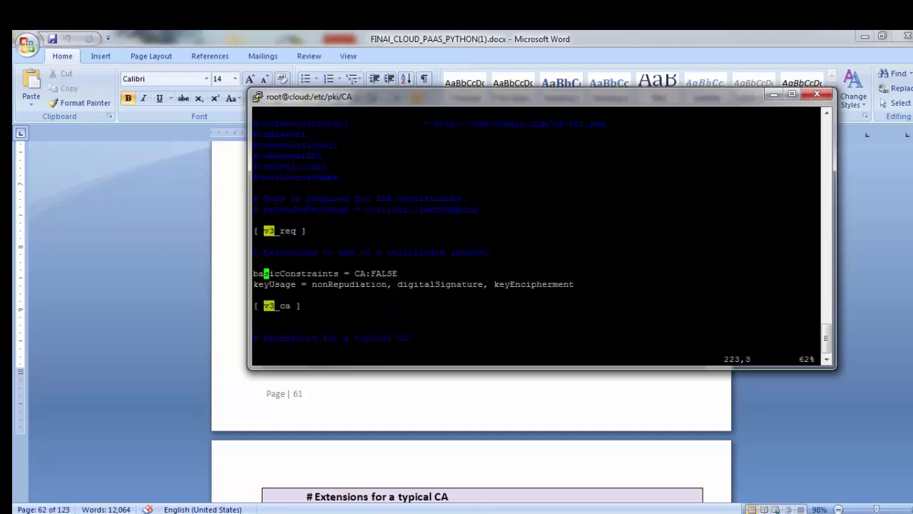
key(Down)
click(216, 354)
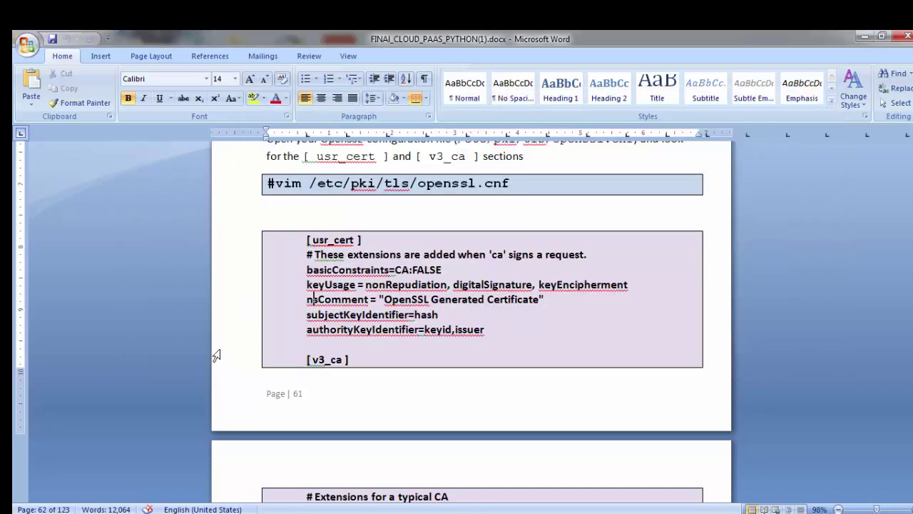
scroll(296, 367, down, 3)
drag(344, 231, 307, 231)
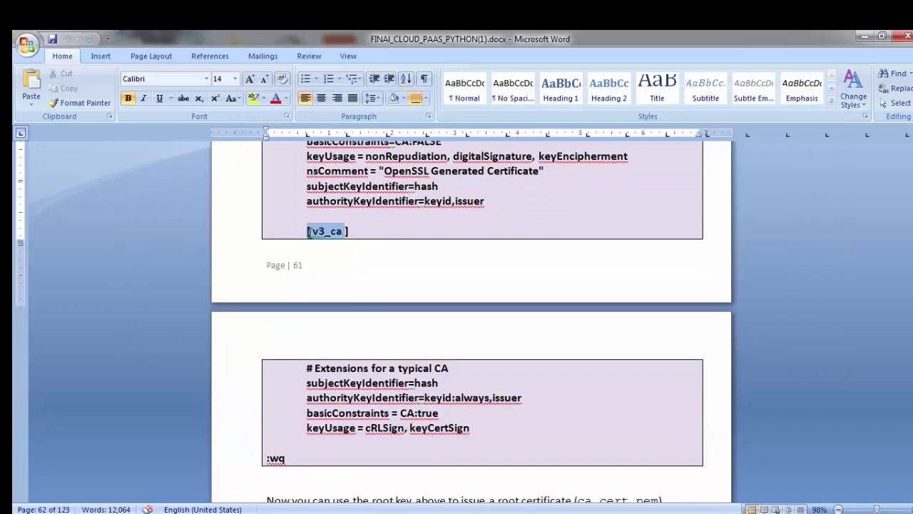
key(alt+Tab)
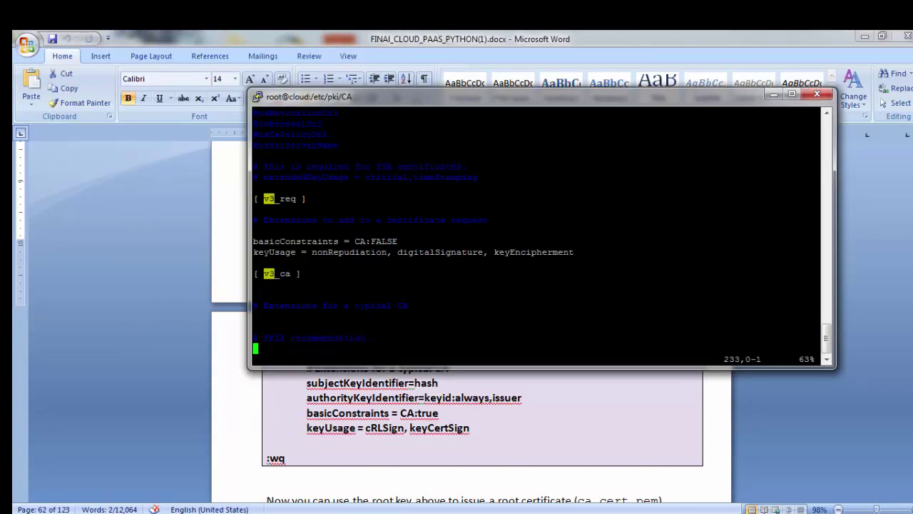
text(subjectKeyIdentifier=hash  authorityKeyIdentifier=keyid:always,issuer)
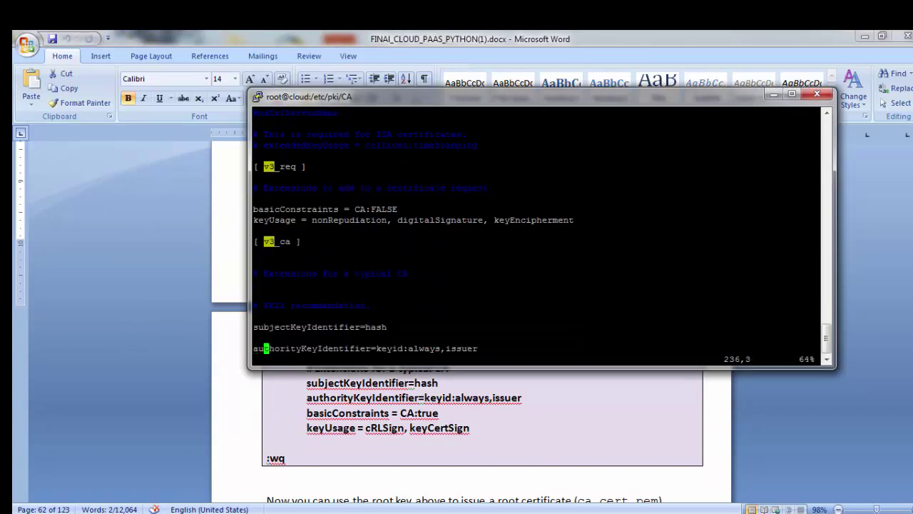
key(o)
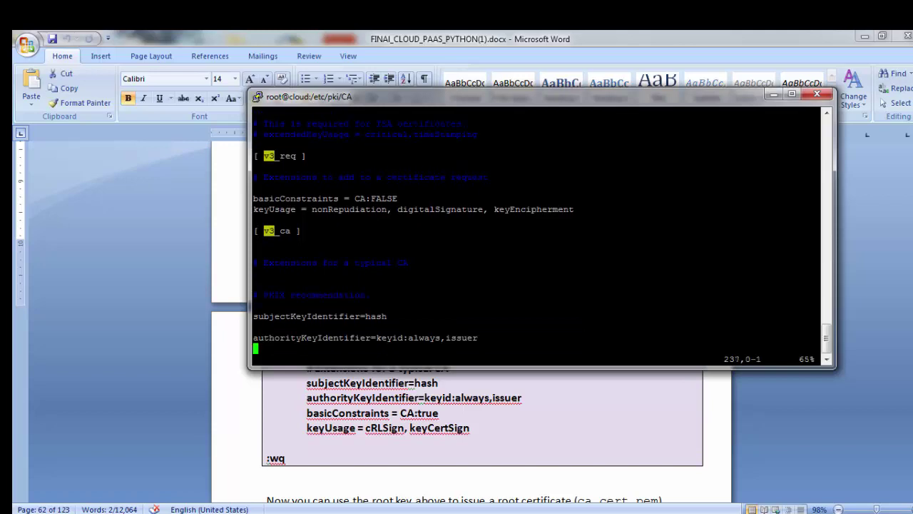
text(# This is what PKIX recommends but some broken software chokes on critical # extensions. #basicConstraints = critical,CA:true # So we do this instead. basicConstraints = CA:true)
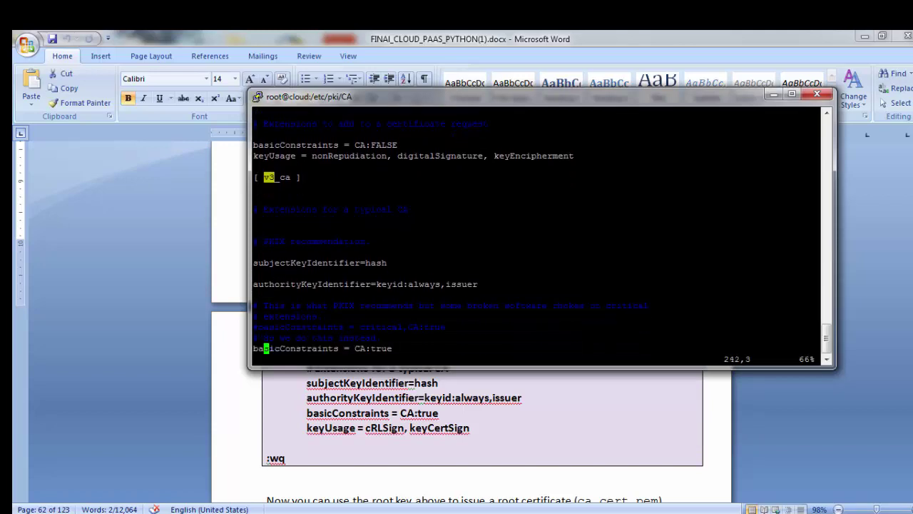
key(Left)
key(Left)
Step: Uncomment keyUsage = cRLSign, keyCertSign in v3_ca and save openssl.cnf with :wq
key(Down)
key(Down)
key(Down)
key(Down)
key(Down)
key(Down)
key(Down)
key(Down)
key(Down)
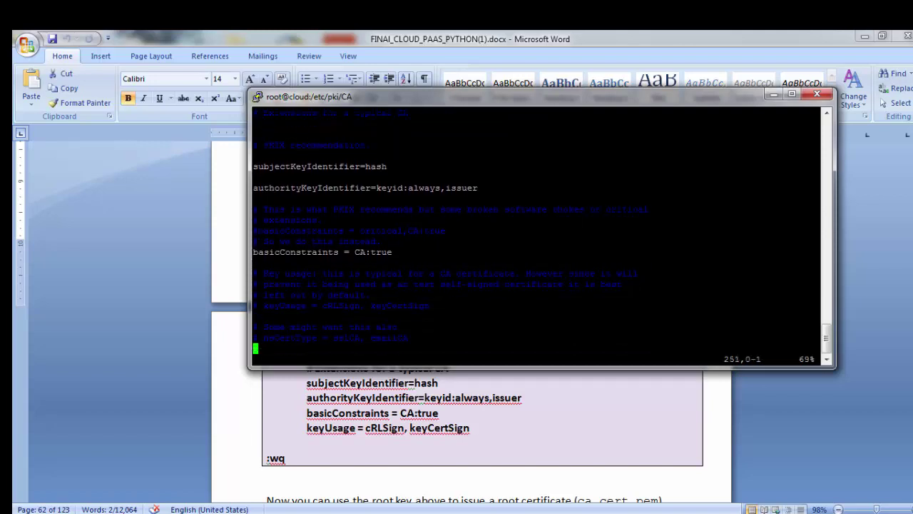
key(Down)
key(Down)
key(Down)
key(Down)
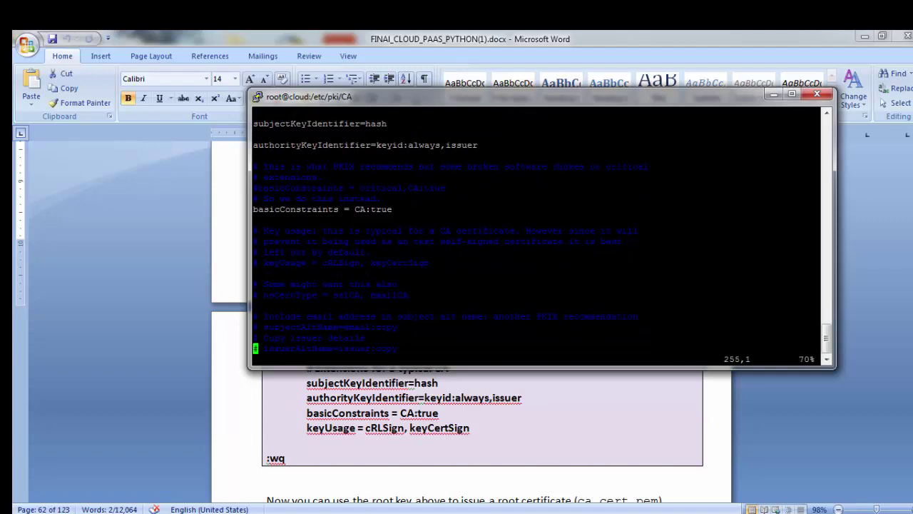
key(Up)
key(Up)
key(Up)
key(Up)
key(Up)
key(Down)
key(Down)
key(Down)
key(Down)
key(Down)
key(Down)
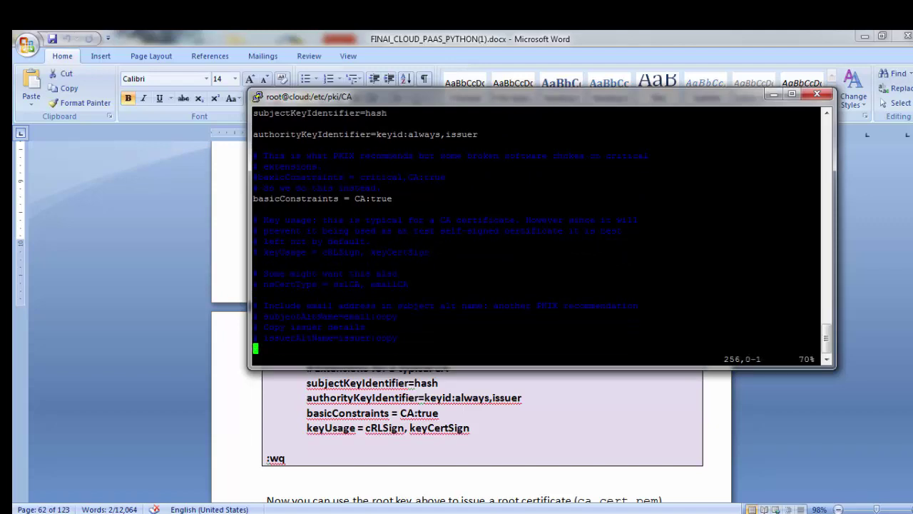
key(Down)
key(Down)
key(Down)
key(Down)
key(Down)
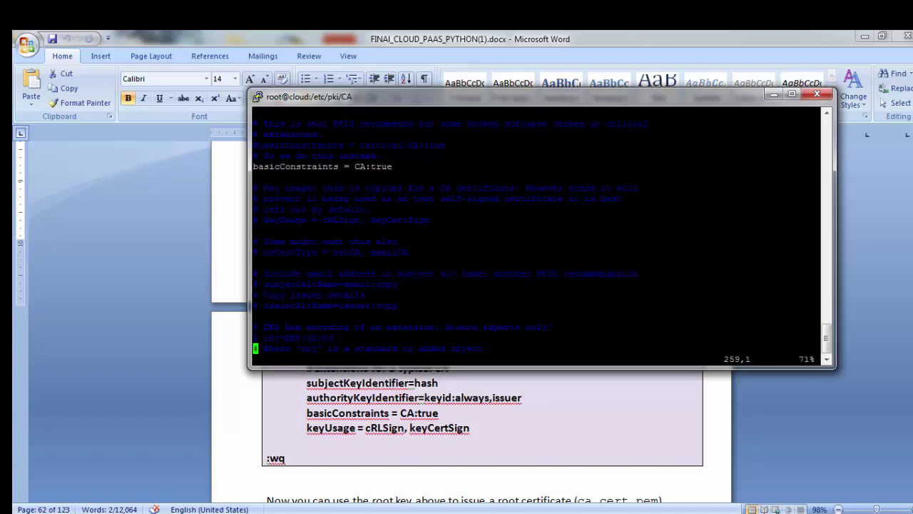
key(Down)
key(Down)
key(Down)
key(Down)
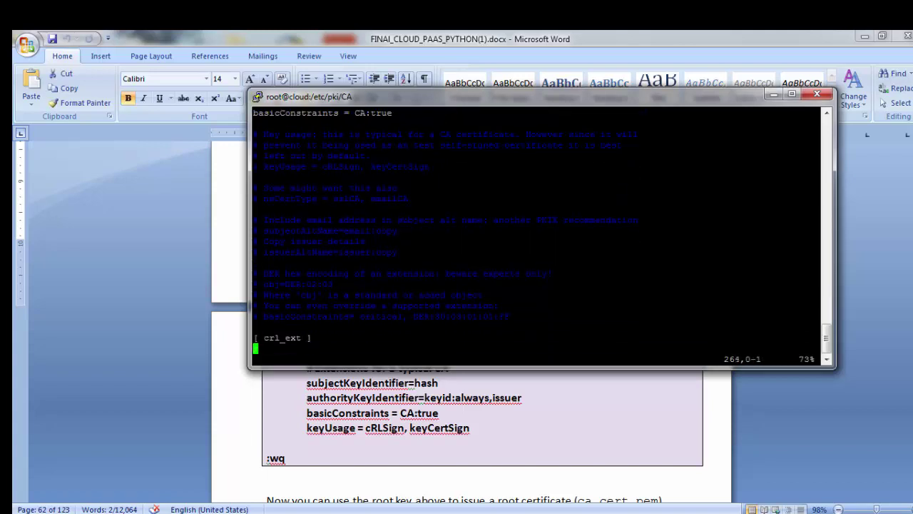
key(Up)
key(Up)
key(Up)
key(Up)
key(Up)
key(Up)
key(Up)
key(Up)
key(Up)
key(Up)
key(Up)
key(Up)
key(Up)
key(Up)
key(Up)
key(Up)
key(Up)
key(Up)
key(Up)
key(Up)
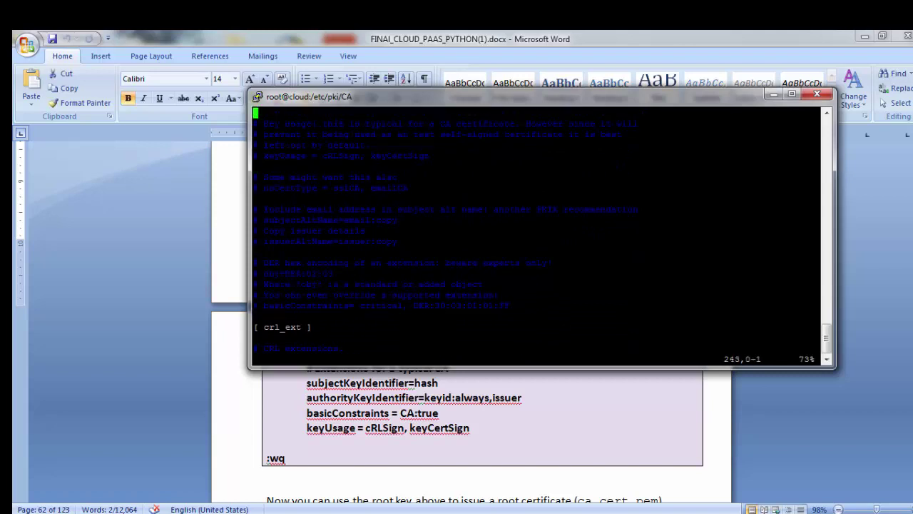
key(Down)
key(Down)
key(Down)
key(Down)
key(Down)
key(Down)
key(Down)
key(Down)
key(Down)
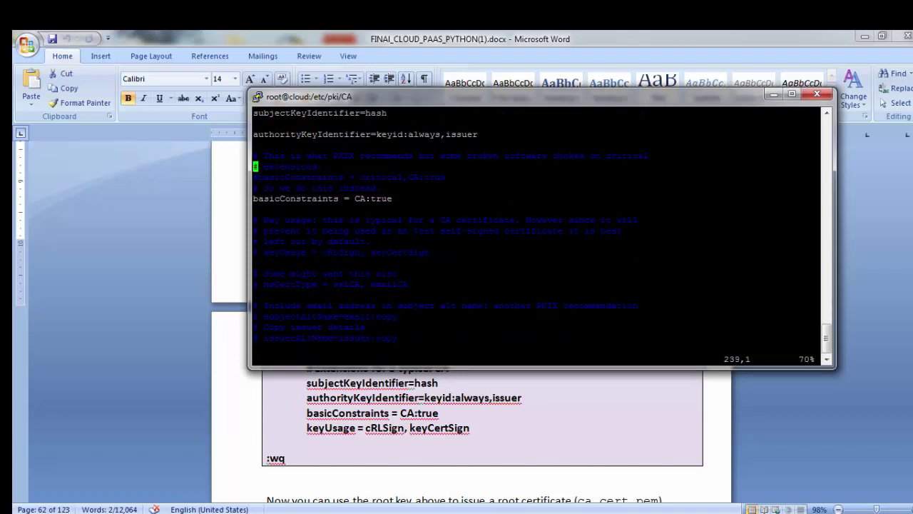
key(Down)
key(Down)
key(Down)
key(x)
key(Right)
key(Right)
key(Right)
key(Right)
key(Right)
key(Right)
key(Right)
key(Right)
key(Right)
key(Right)
key(Right)
key(Right)
key(Right)
key(Right)
key(Right)
key(Right)
key(Right)
key(Right)
key(Right)
key(Right)
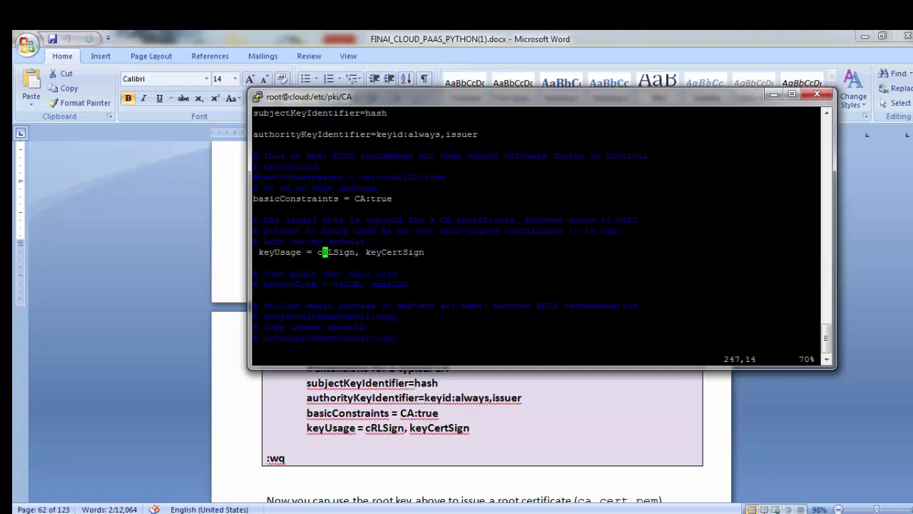
key(Right)
key(Right)
key(Right)
text(:wq)
key(Return)
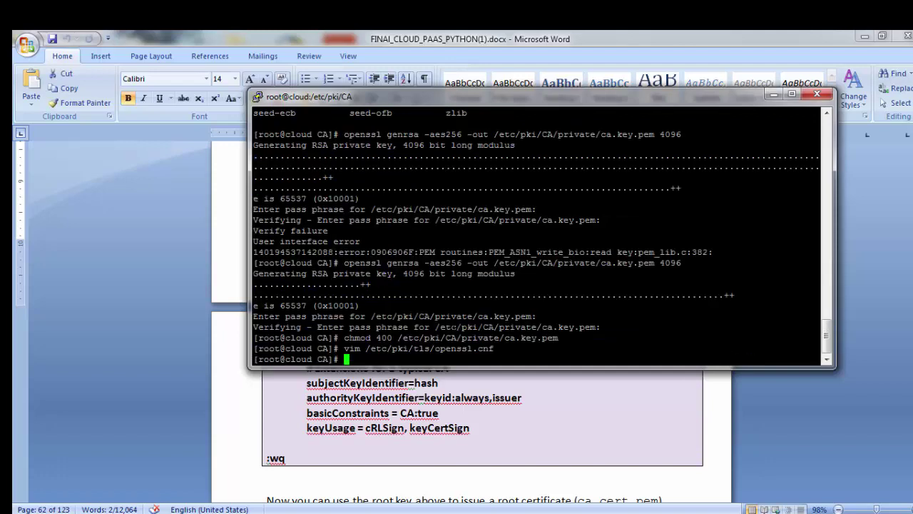
Step: Copy the openssl req -new -x509 root certificate command from the guide and run it
key(alt+Tab)
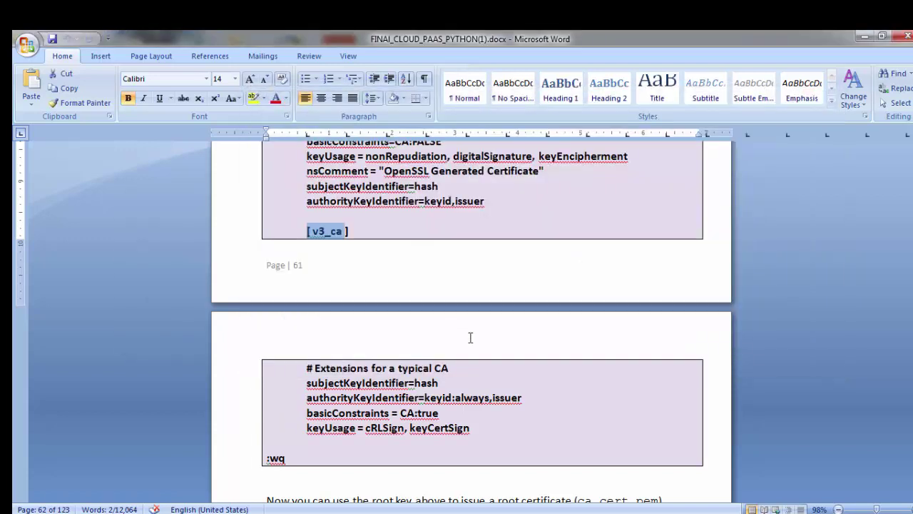
scroll(460, 388, down, 5)
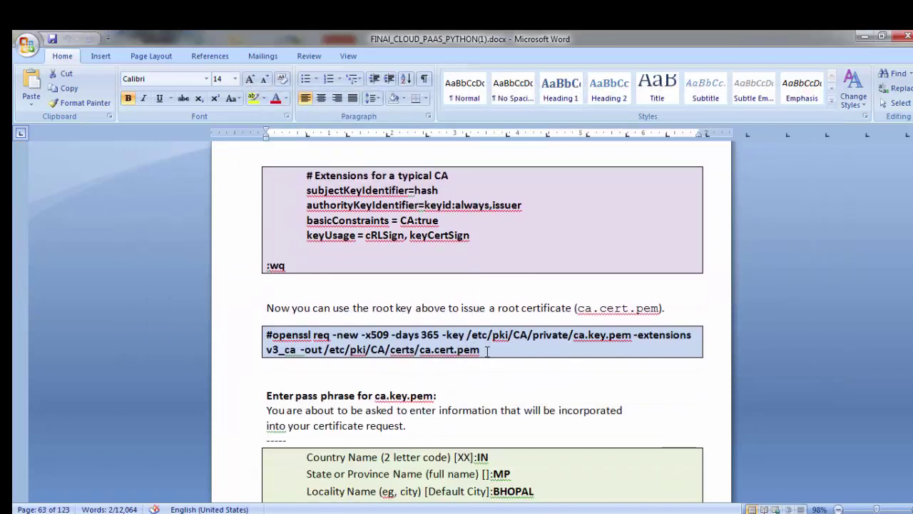
drag(292, 308, 572, 308)
click(542, 389)
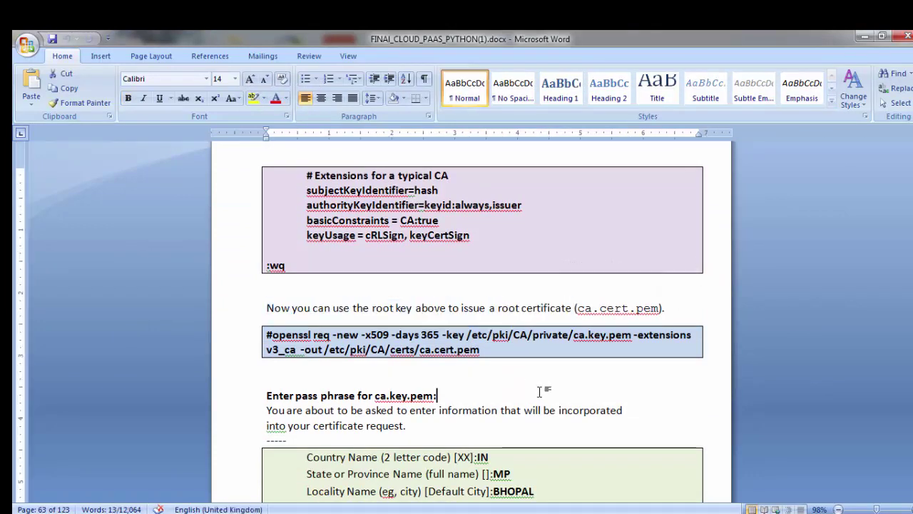
drag(481, 350, 286, 334)
key(ctrl+c)
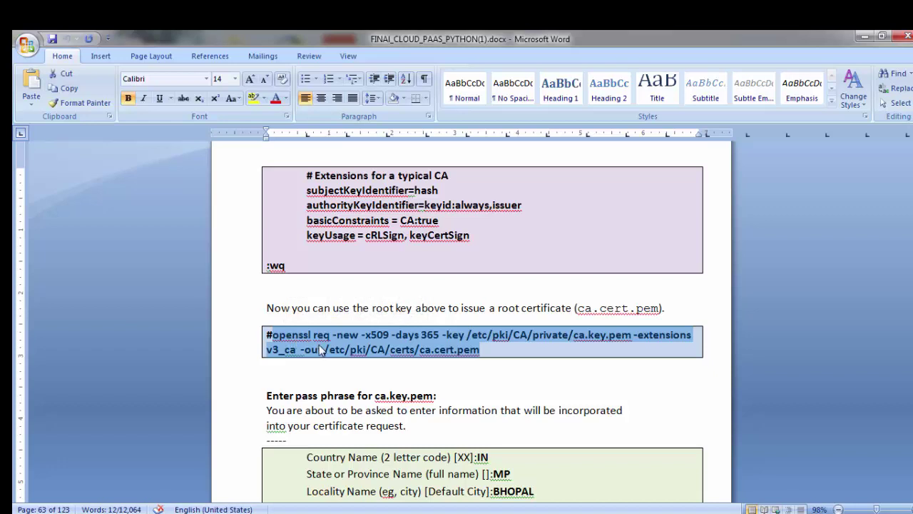
key(alt+Tab)
right_click(511, 364)
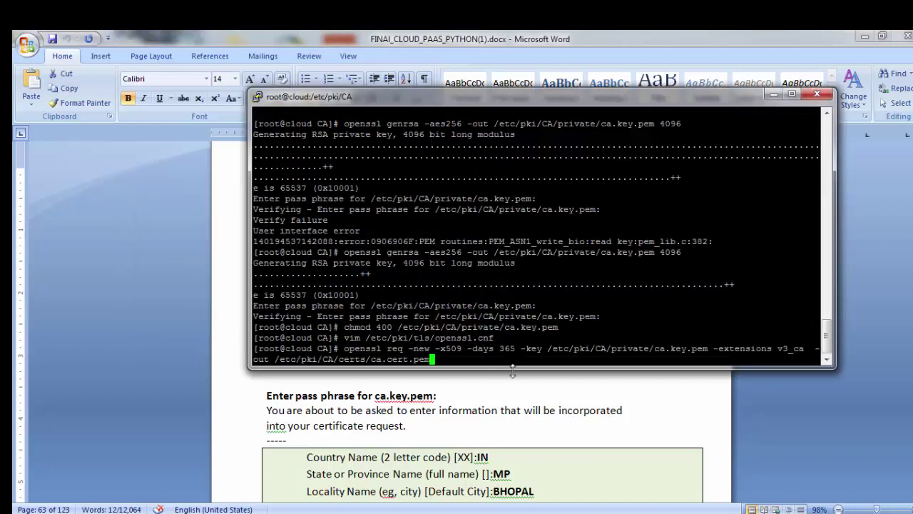
key(Return)
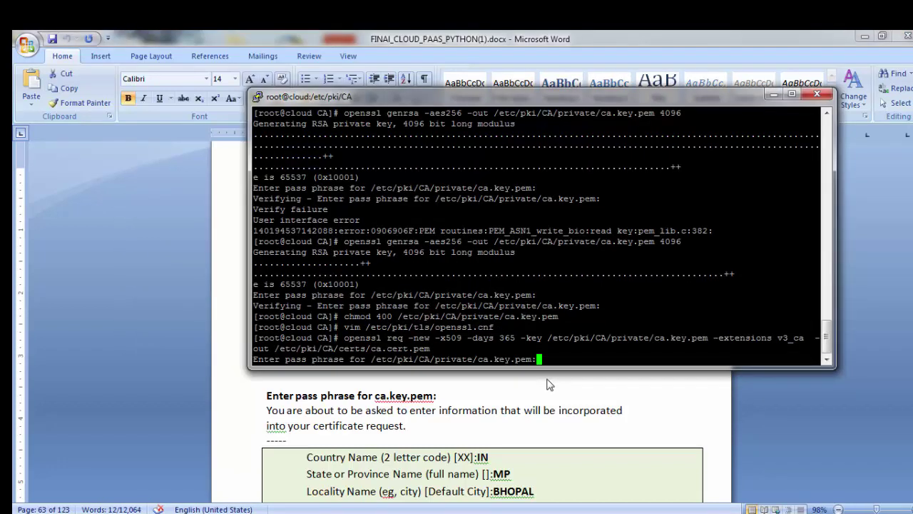
Step: Enter the CA key pass phrase, country IN and state MP
key(Return)
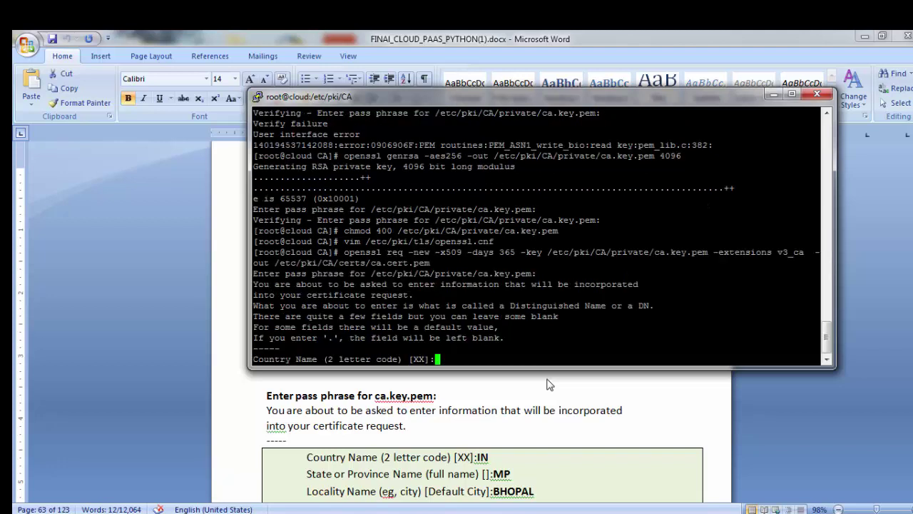
text(IN)
click(548, 384)
scroll(499, 392, down, 3)
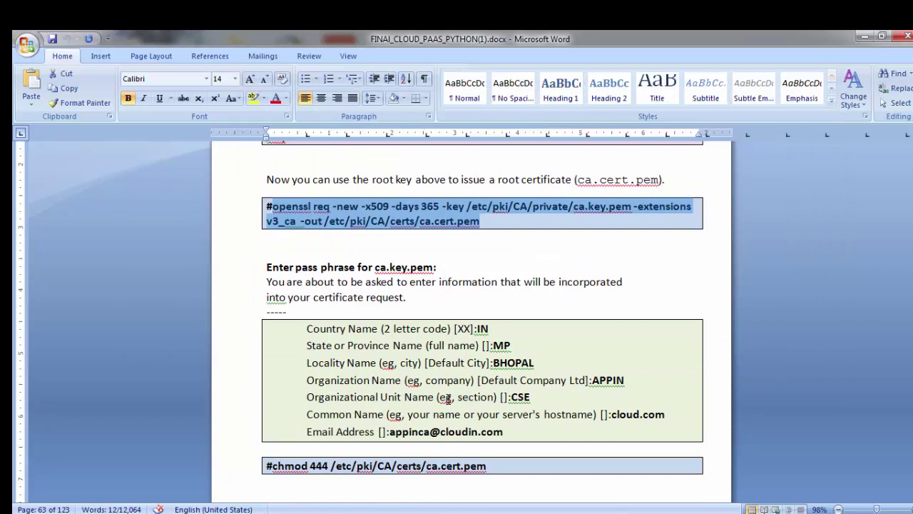
key(alt+Tab)
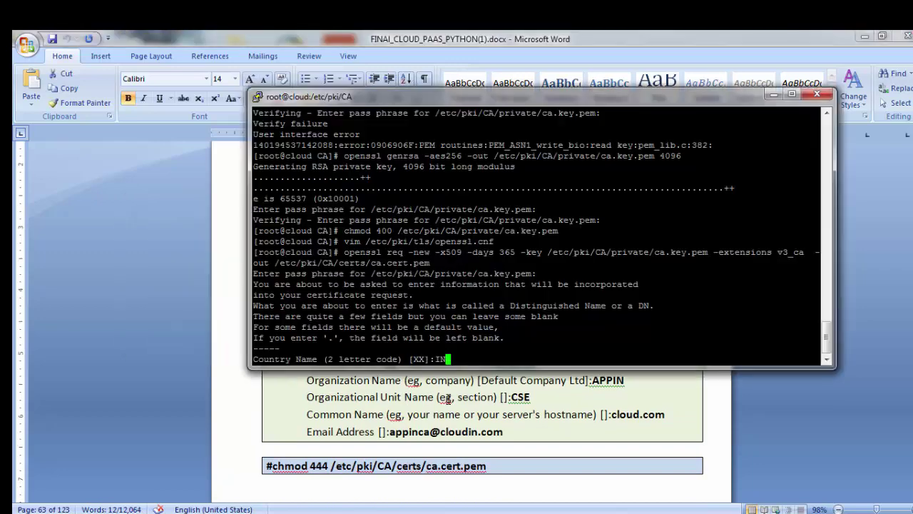
key(Return)
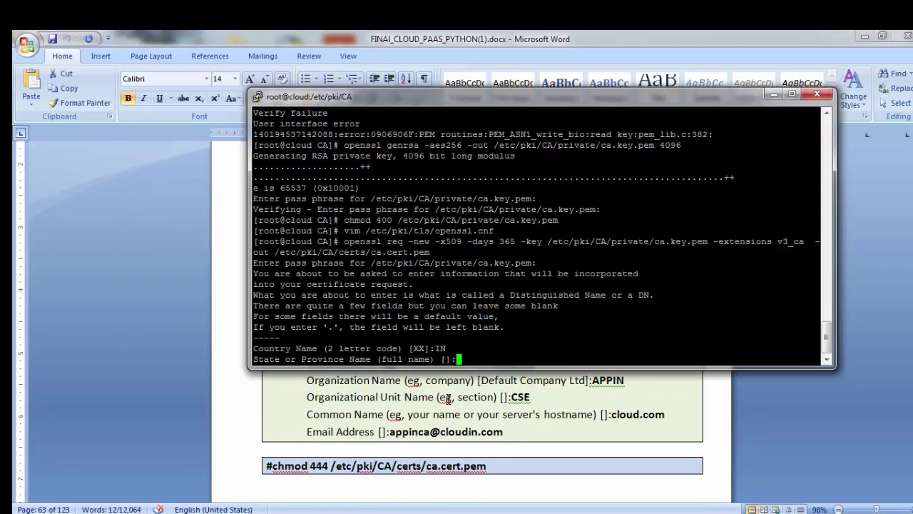
text(I)
key(BackSpace)
text(MP)
key(Return)
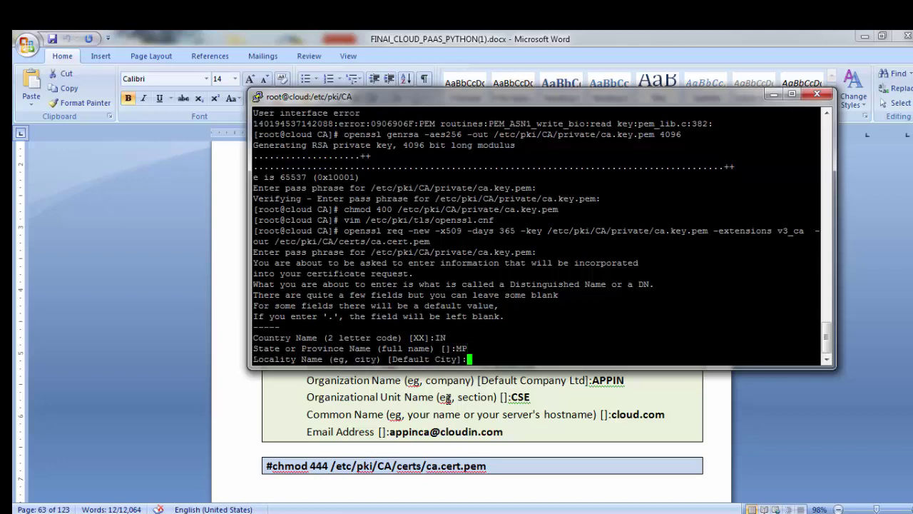
Step: Answer locality BHOPAL, organization APPIN, unit APBPL, common name cloud.com, and an e-mail address
text(BHOPAL)
key(Return)
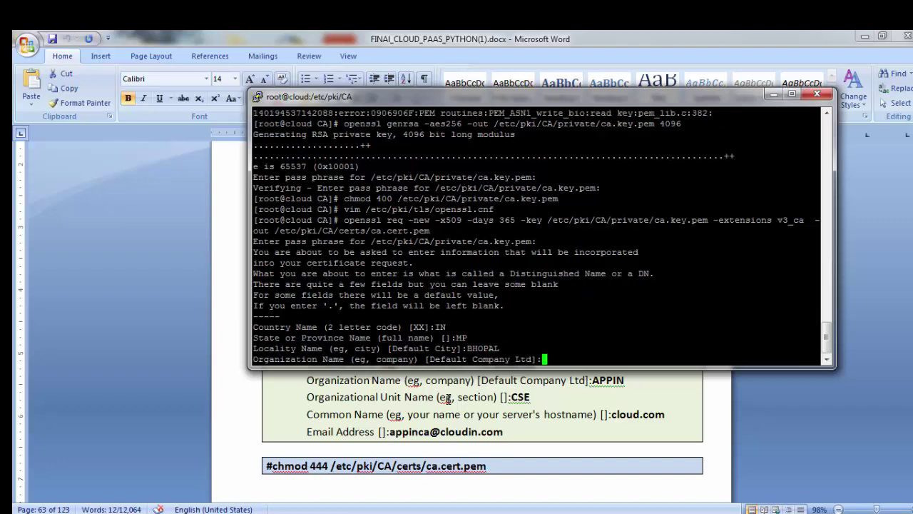
text(APPIN)
key(Return)
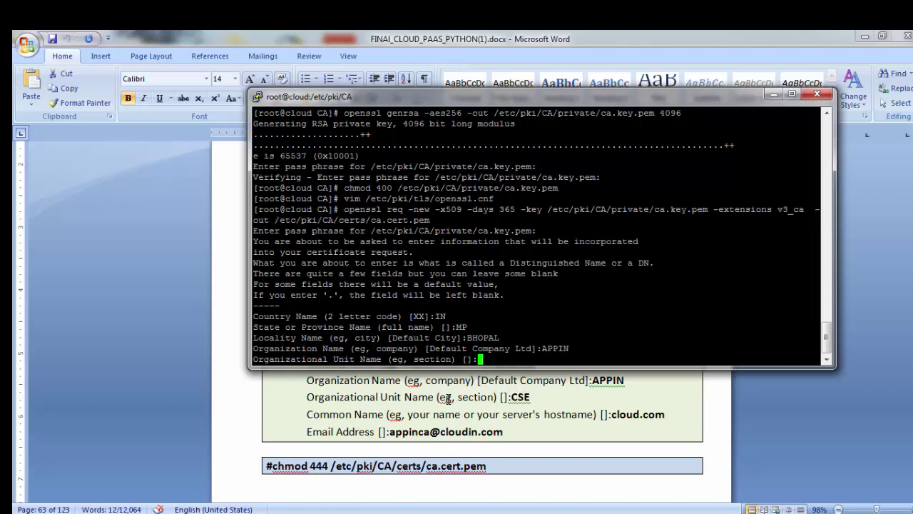
text(APBPL)
key(Return)
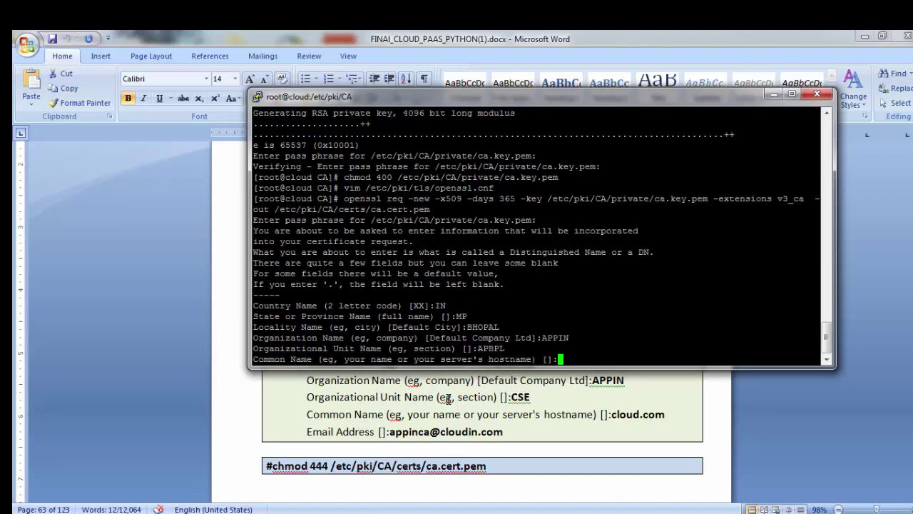
text(cloud.com)
key(Return)
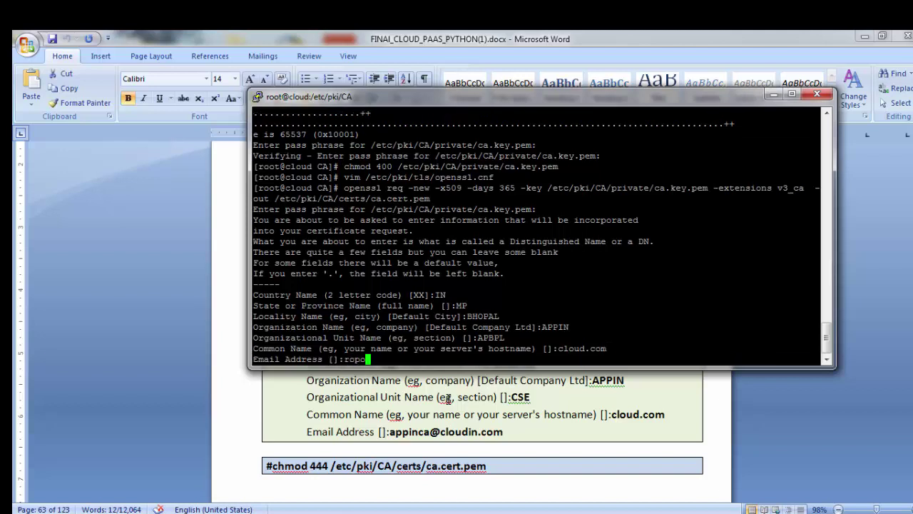
key(Return)
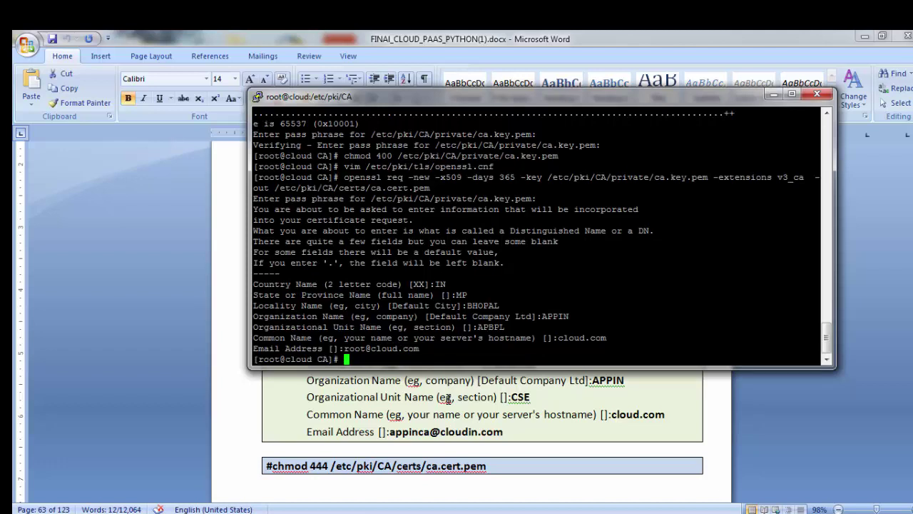
Step: Make certs/ca.cert.pem read-only with chmod 444
text(chmod 444 ce)
key(Tab)
text(ca)
key(Tab)
key(Return)
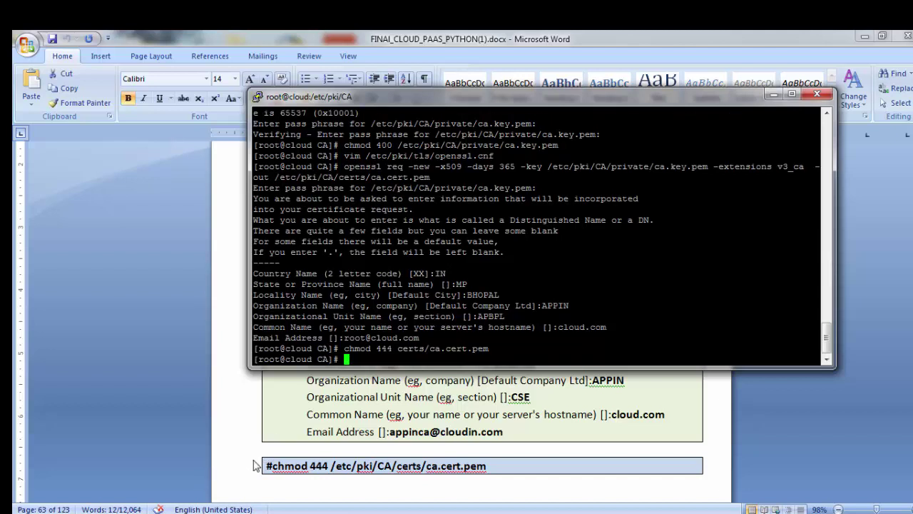
click(244, 435)
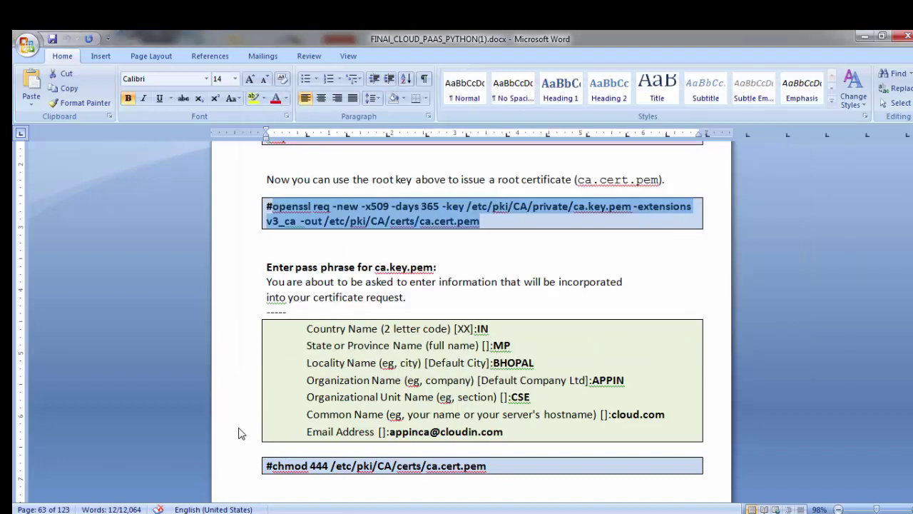
Step: Run openssl genrsa to create the 4096-bit key private/cloud.com.key.pem
scroll(246, 436, down, 3)
scroll(247, 435, down, 4)
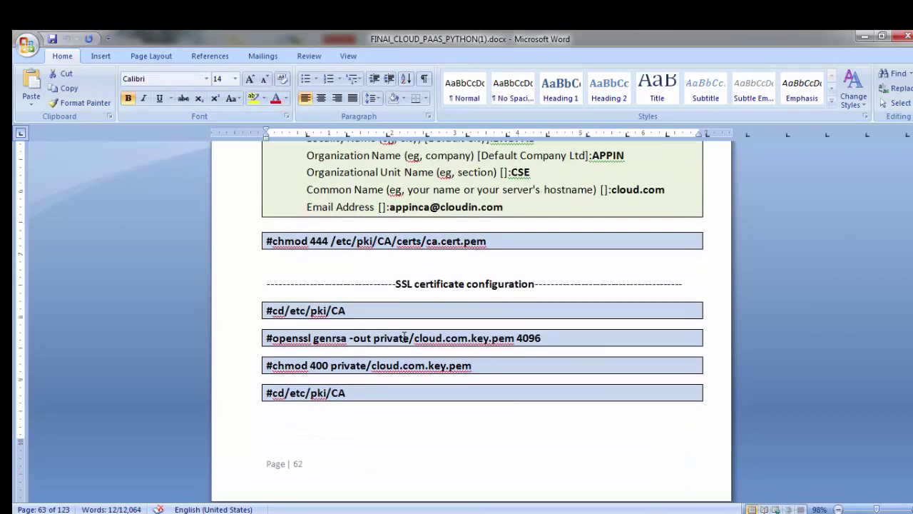
drag(390, 284, 556, 282)
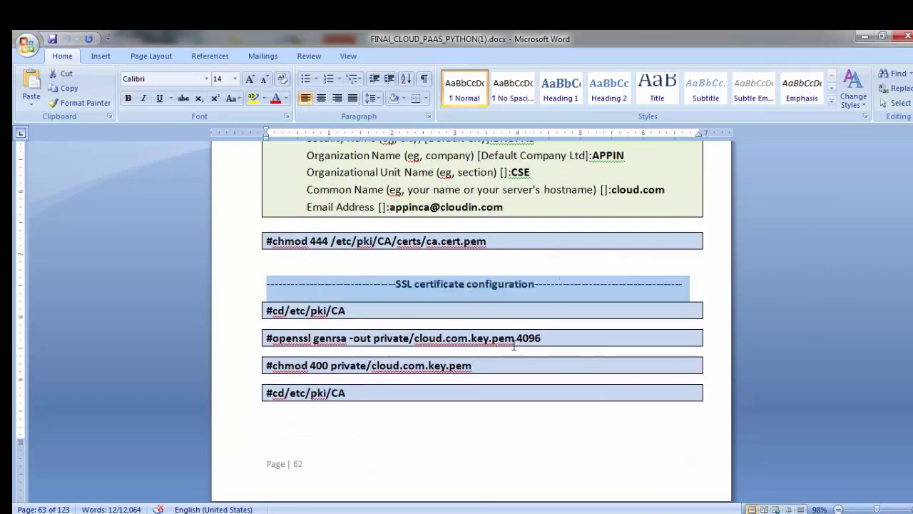
click(266, 351)
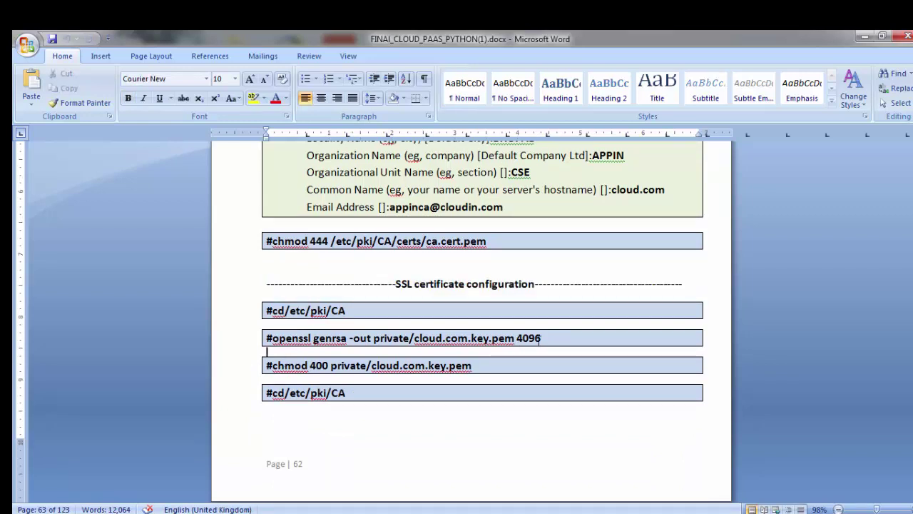
drag(542, 337, 298, 350)
key(ctrl+c)
key(alt+Tab)
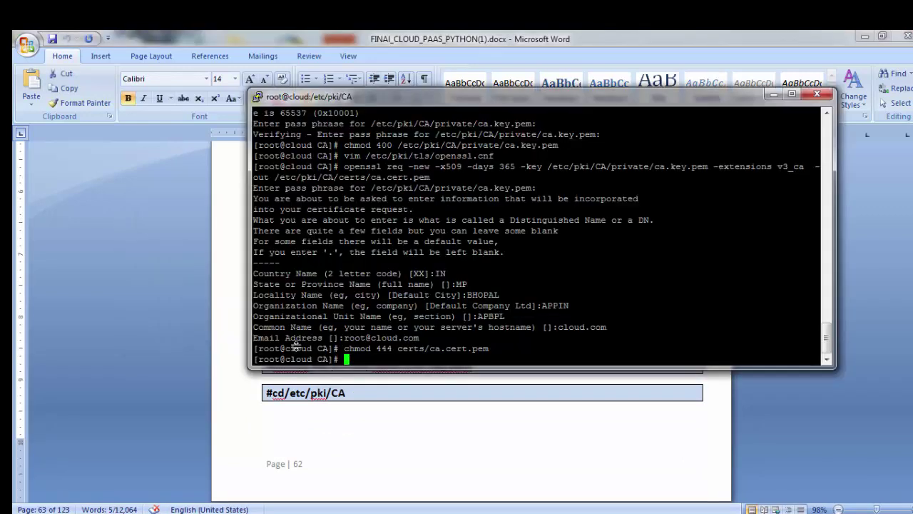
key(shift+Insert)
key(Return)
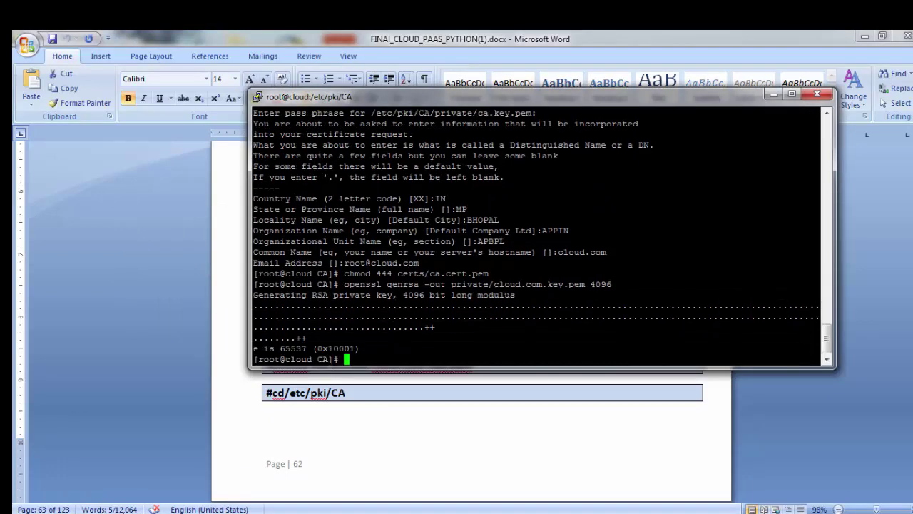
Step: Restrict private/cloud.com.key.pem to owner read-only with chmod 400
key(alt+Tab)
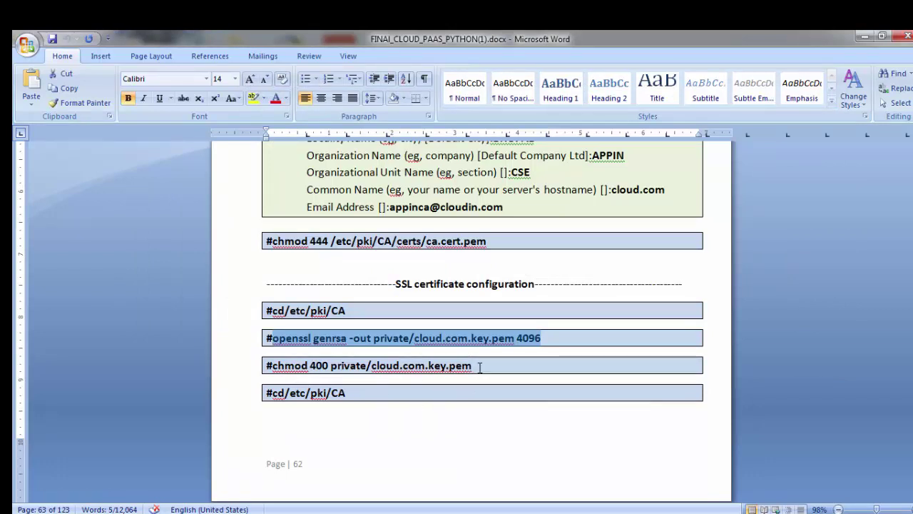
drag(474, 365, 282, 365)
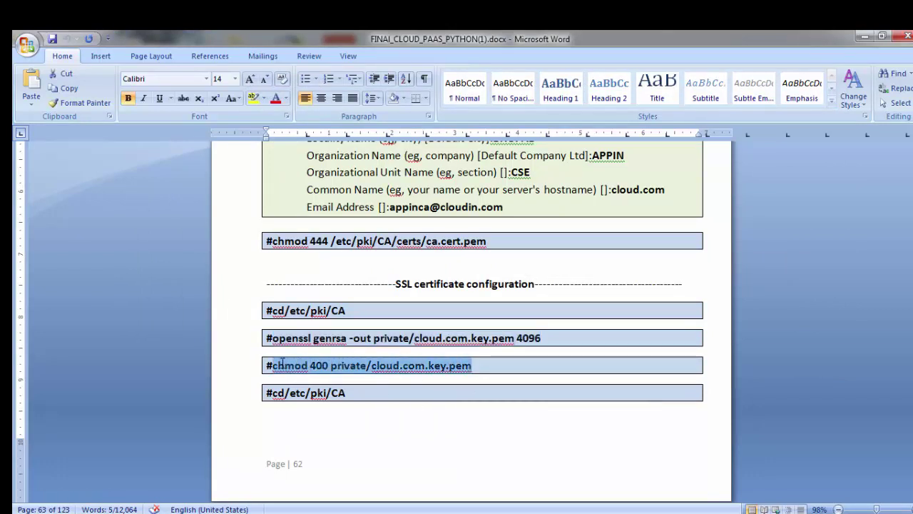
click(471, 367)
drag(472, 366, 279, 358)
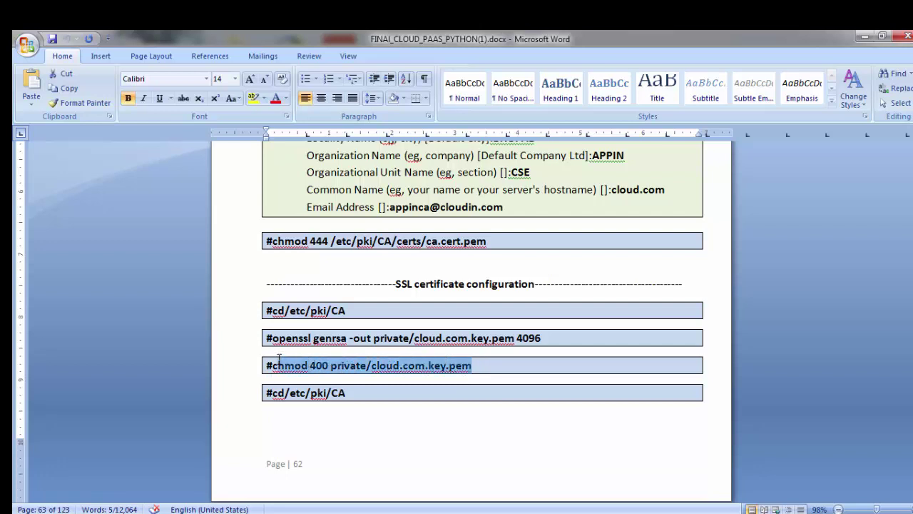
key(alt+Tab)
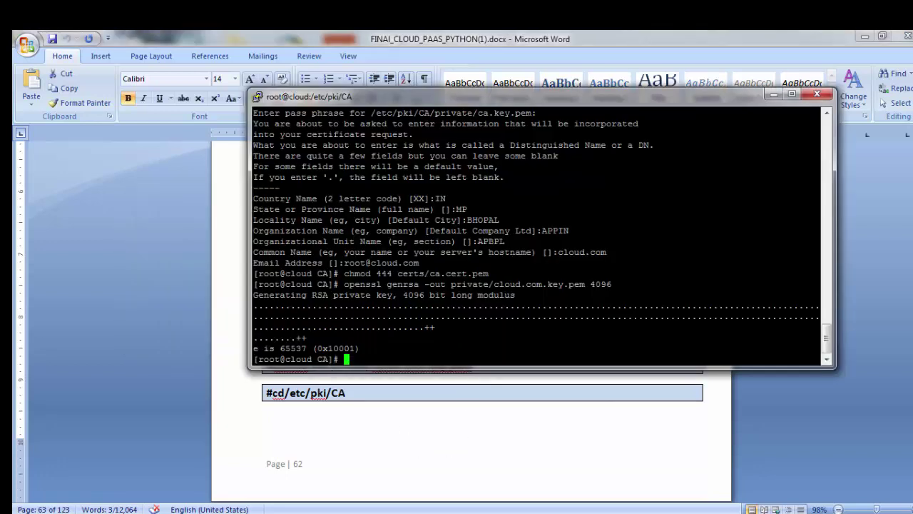
key(alt+Tab)
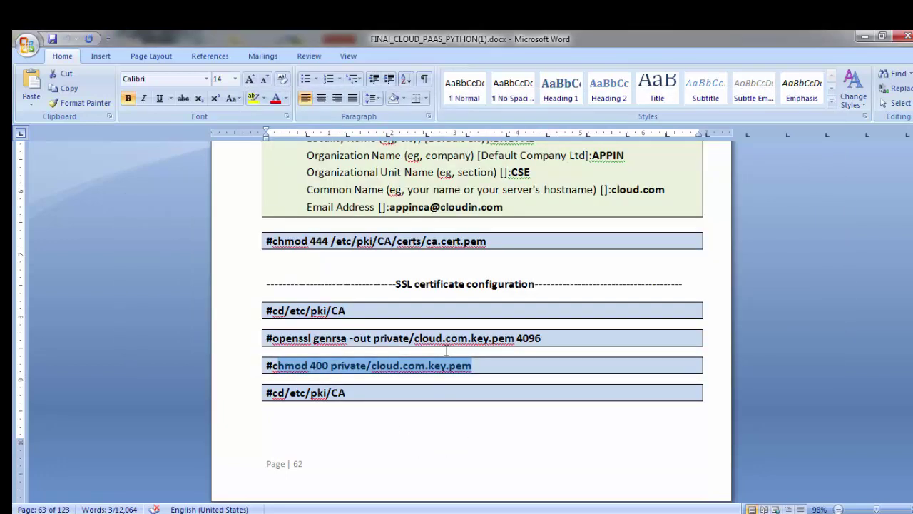
key(alt+Tab)
key(BackSpace)
key(BackSpace)
key(BackSpace)
key(BackSpace)
key(BackSpace)
key(BackSpace)
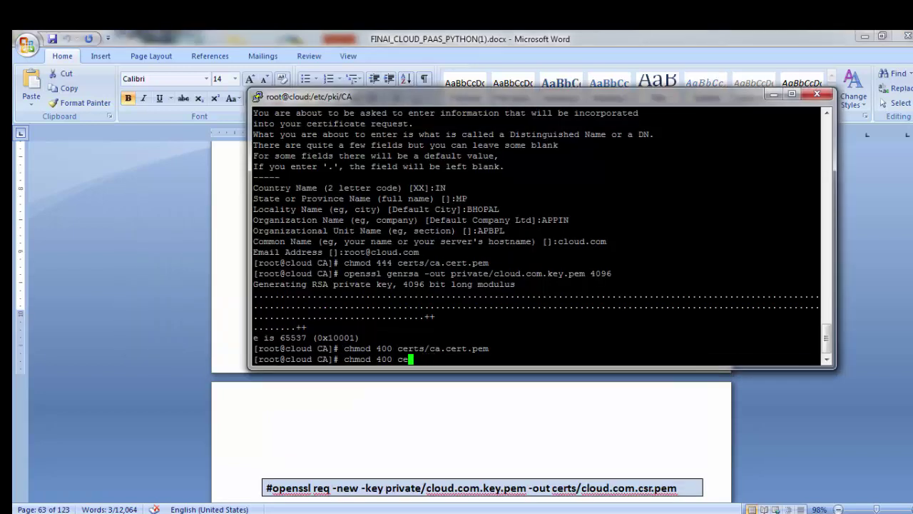
text(private/)
key(Tab)
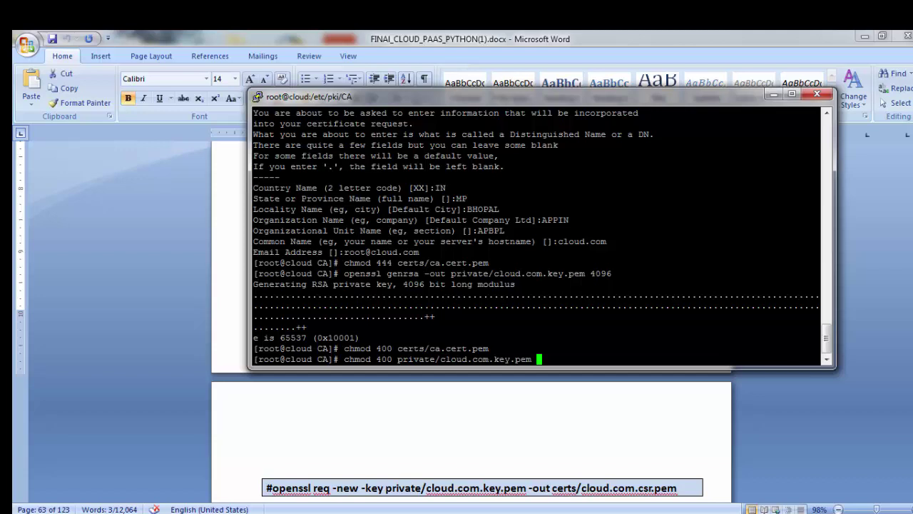
key(Return)
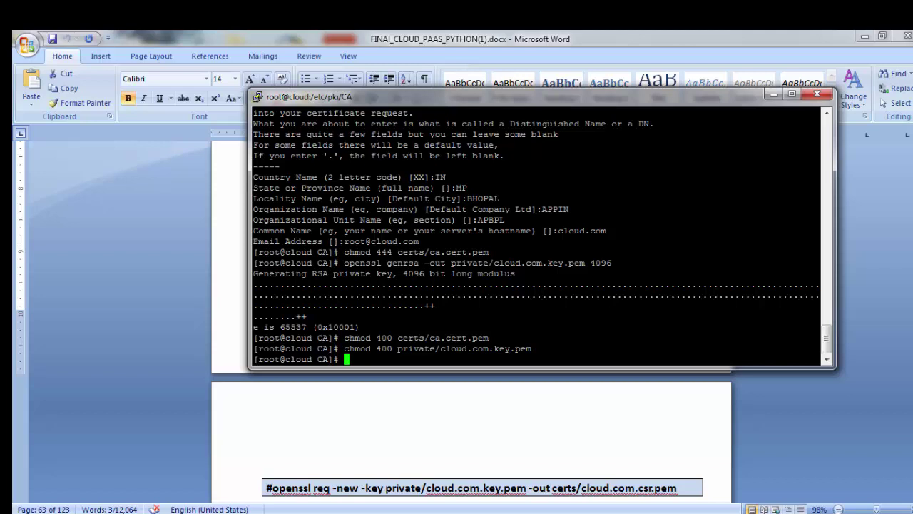
Step: Make certs/ca.cert.pem read-only by setting its mode to 444 with chmod
text(chmod 644 certs/ca)
key(Tab)
key(alt+Tab)
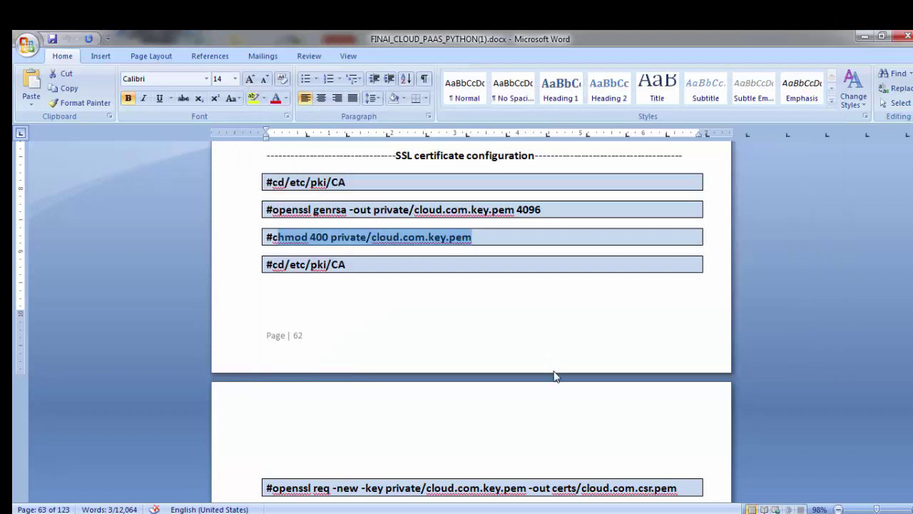
scroll(555, 375, up, 4)
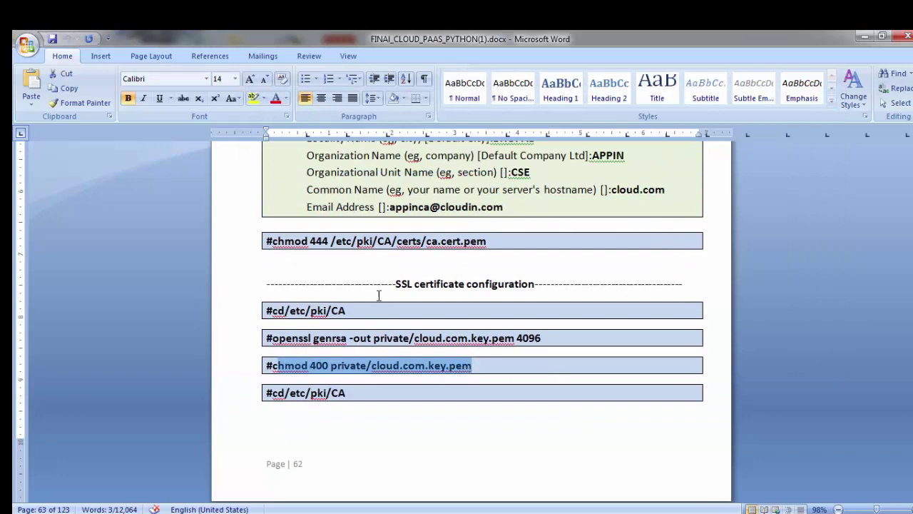
key(alt+Tab)
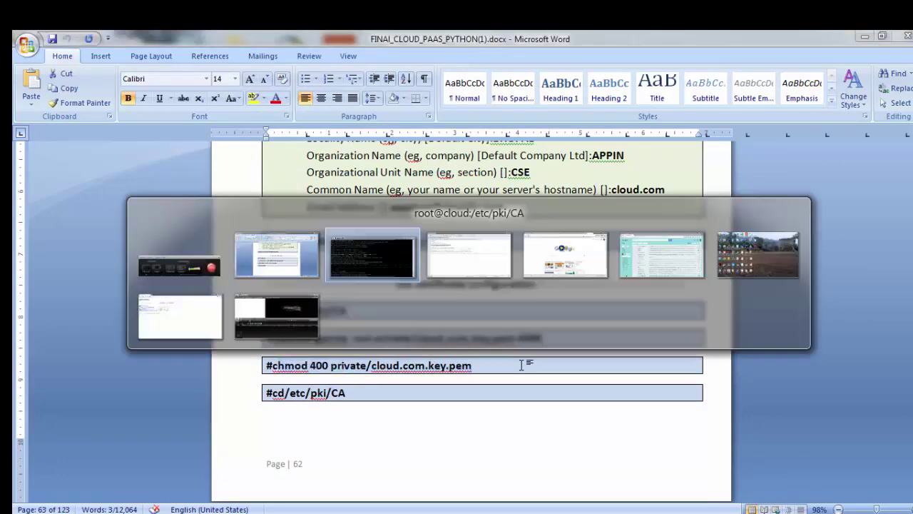
key(Left)
key(Left)
key(Left)
key(Left)
key(Left)
key(Left)
key(Left)
key(Left)
key(Left)
key(Left)
key(Left)
key(Left)
key(Left)
key(Left)
key(Left)
key(Left)
key(Left)
key(Left)
key(Left)
key(Left)
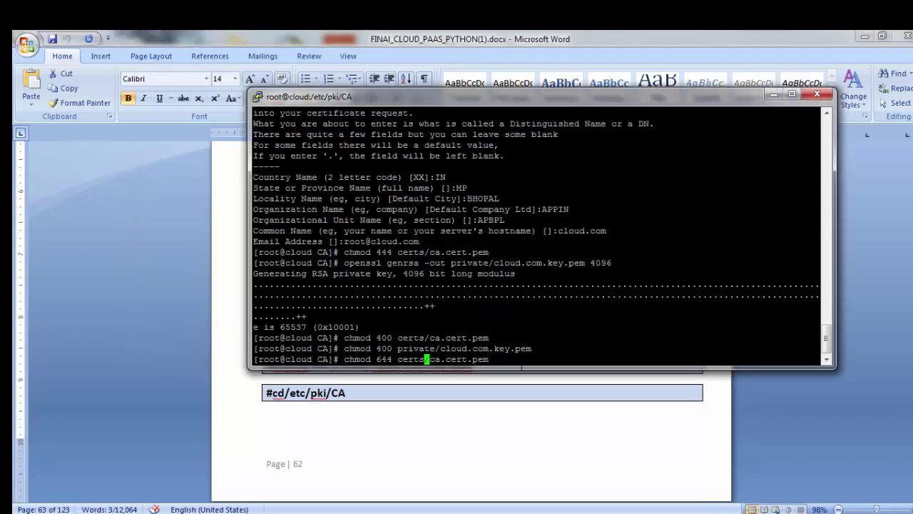
text(4)
key(Return)
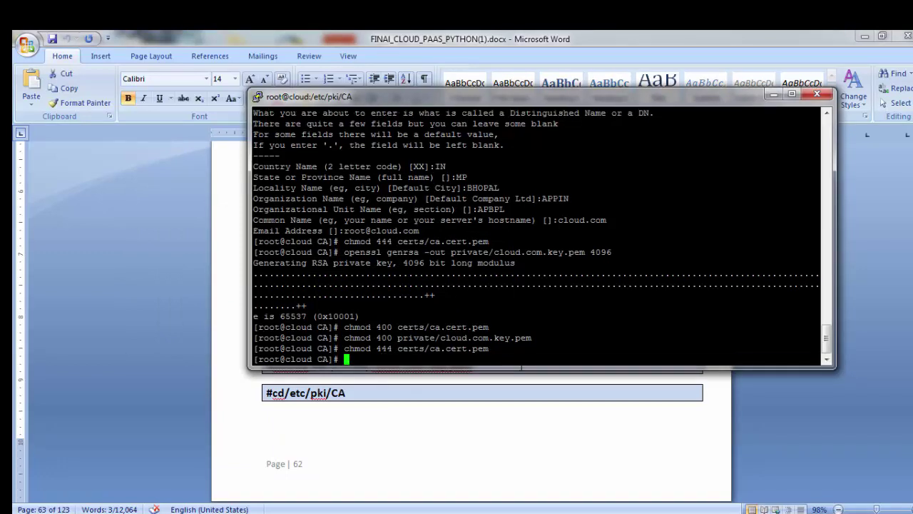
Step: Select the openssl req command in the Word setup guide
key(alt+Tab)
scroll(620, 398, down, 3)
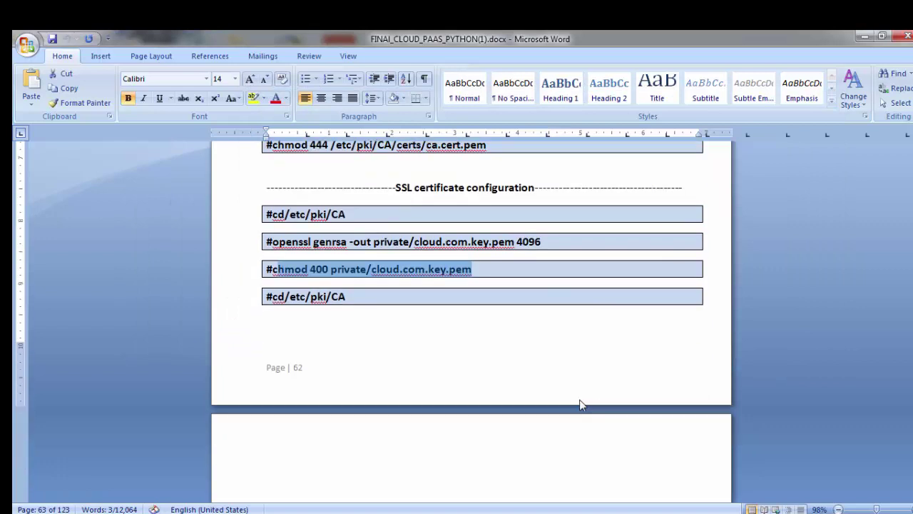
scroll(544, 378, down, 3)
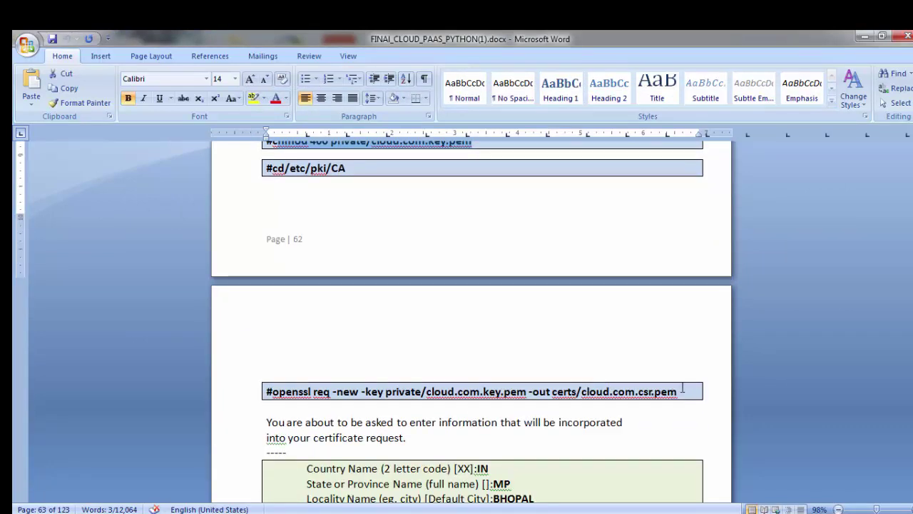
drag(688, 390, 267, 391)
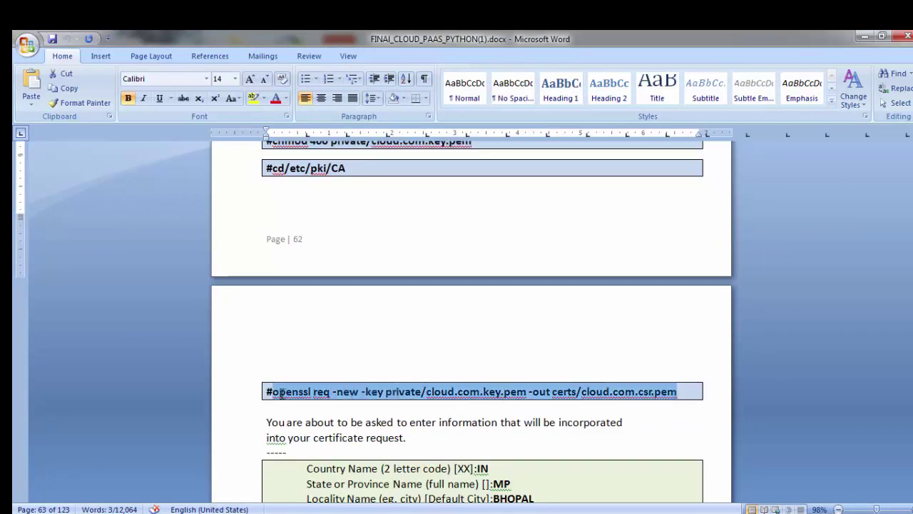
Step: Run the pasted openssl req command and enter country IN, state MP and locality BHOPAL
key(ctrl+c)
key(alt+Tab)
key(shift+Insert)
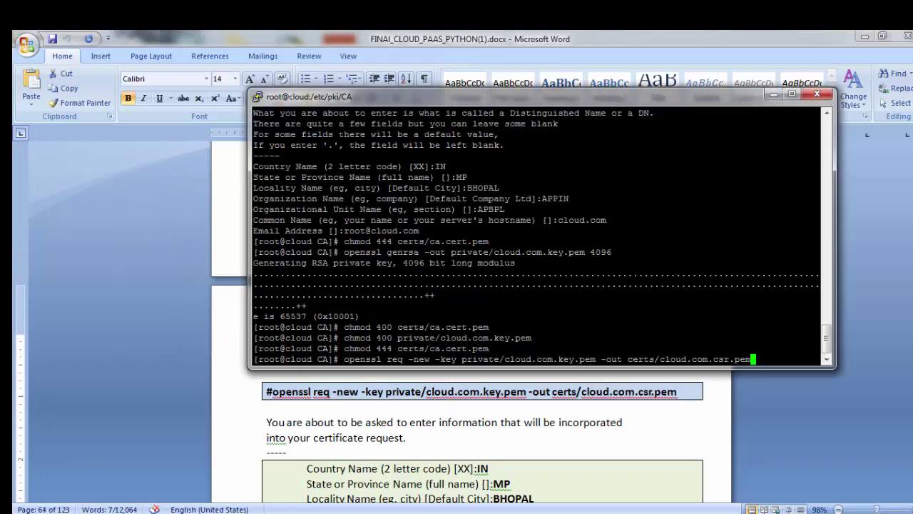
key(Return)
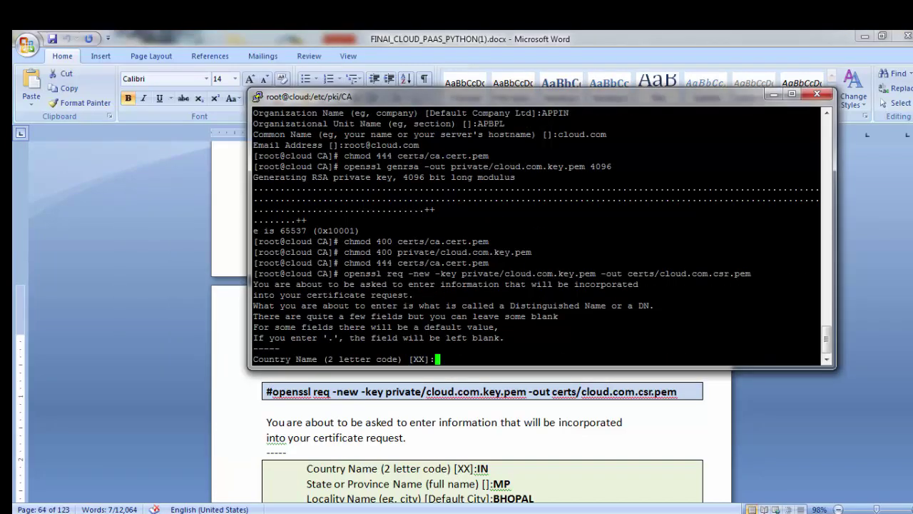
text(IN)
key(Return)
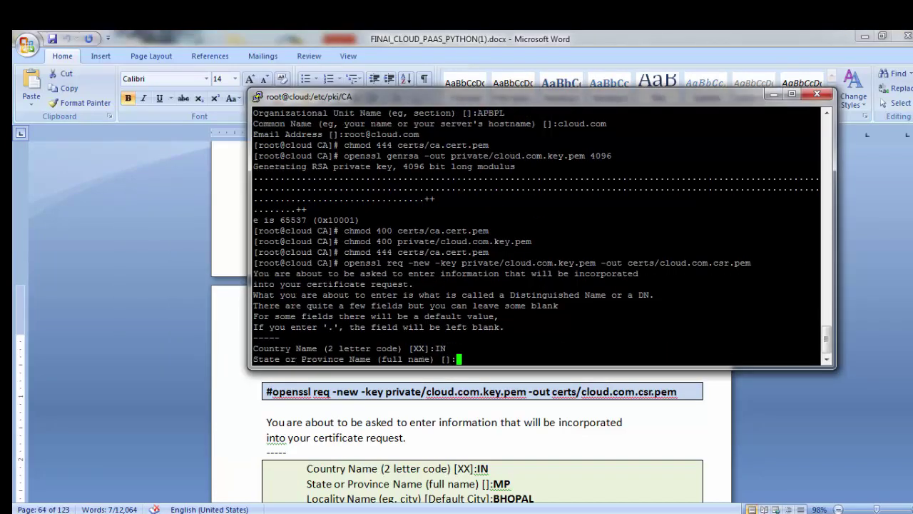
text(MP)
key(Return)
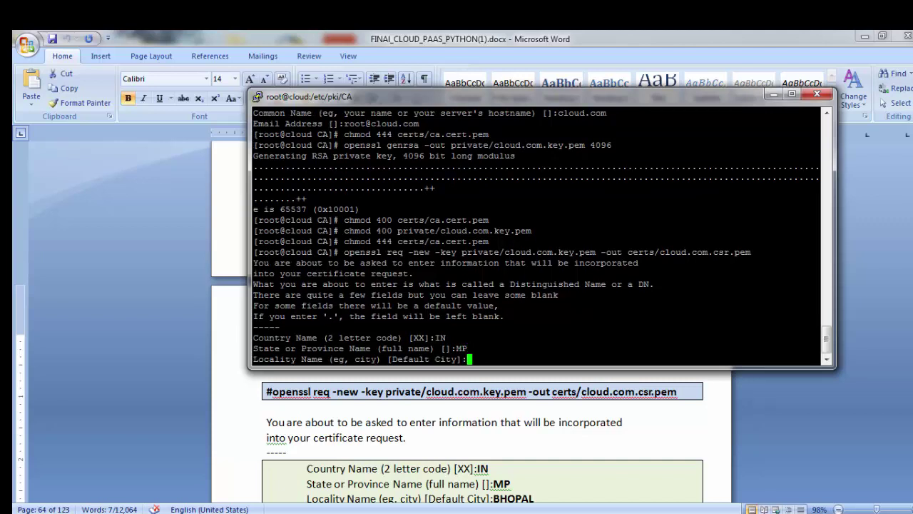
text(BHO(PA)
key(BackSpace)
key(BackSpace)
key(BackSpace)
key(BackSpace)
key(BackSpace)
text(PAL)
key(Return)
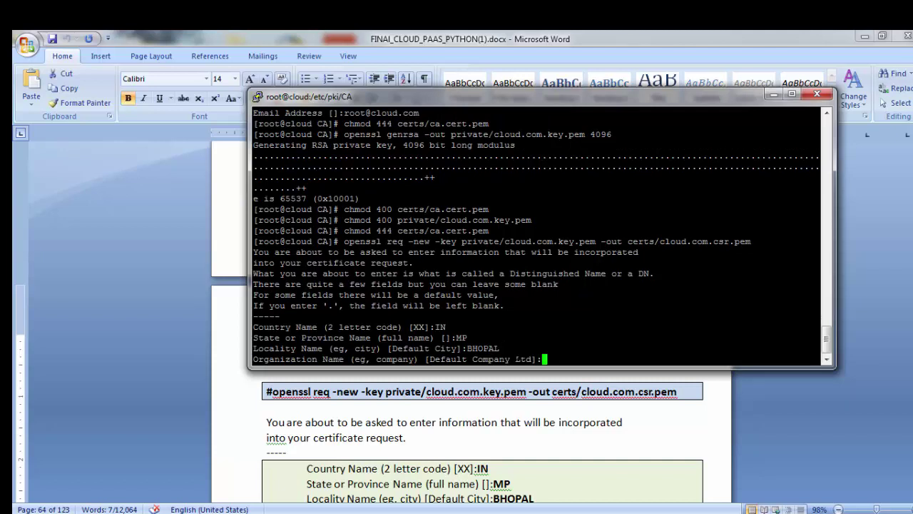
Step: Enter organization APPIN, organizational unit APBPL and common name *.cloud.com
text(APPIN)
key(Return)
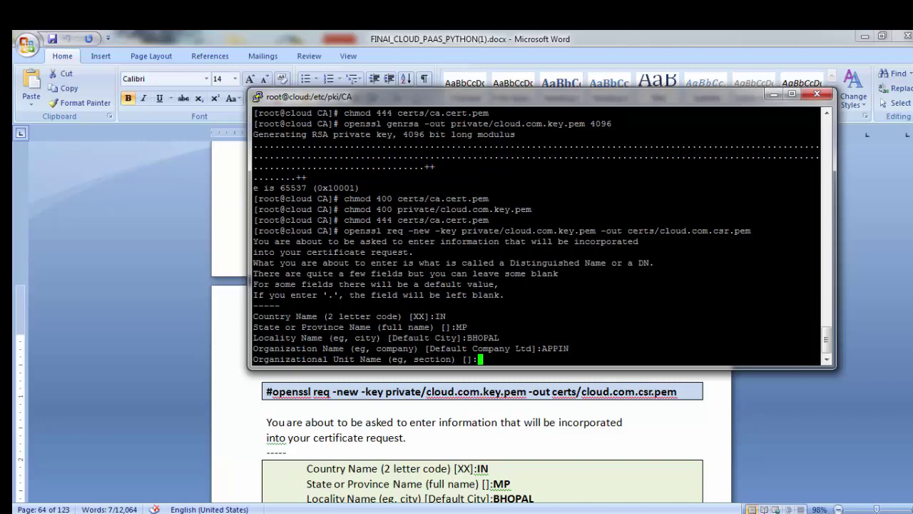
key(alt+Tab)
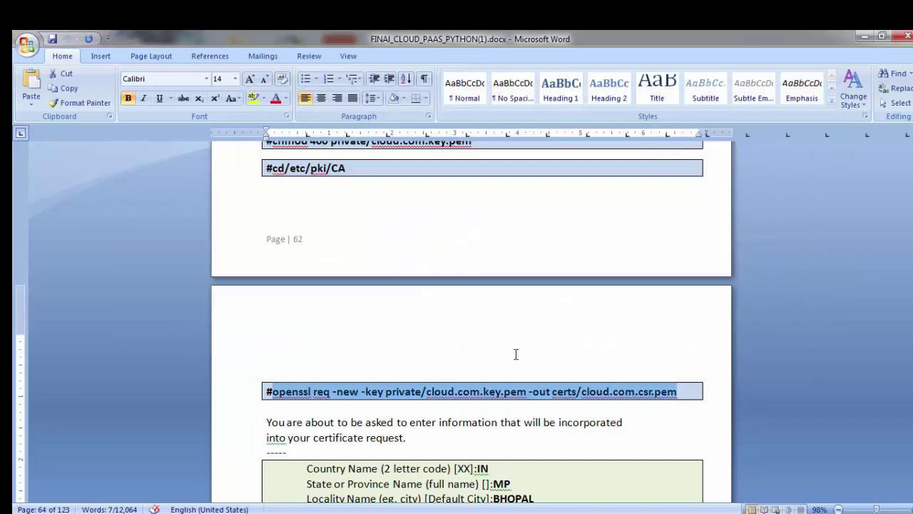
key(alt+Tab)
key(alt+Tab)
scroll(503, 367, down, 3)
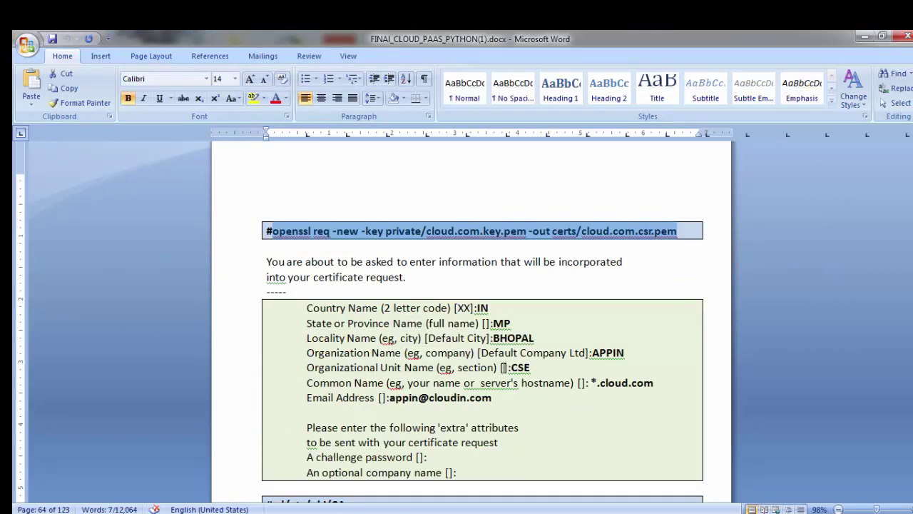
key(alt+Tab)
text(AP)
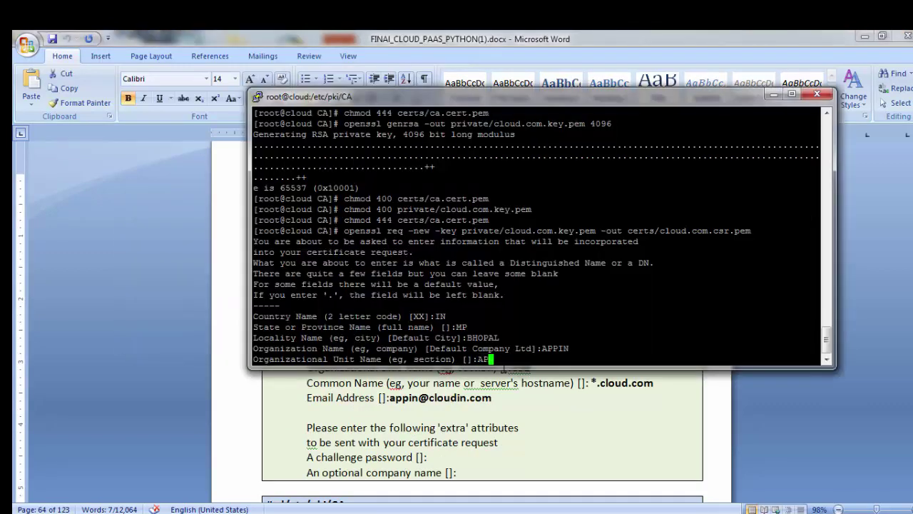
text(BPL)
key(Return)
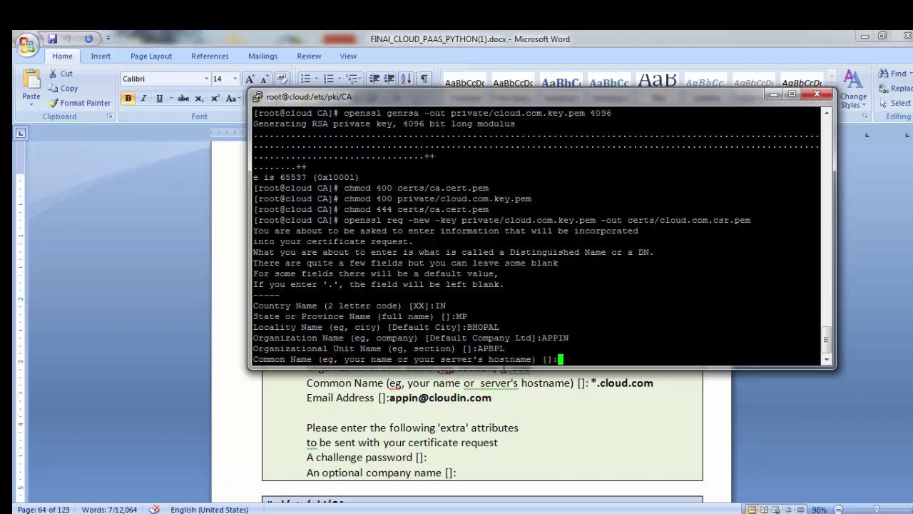
text(*.cloud.com)
key(Return)
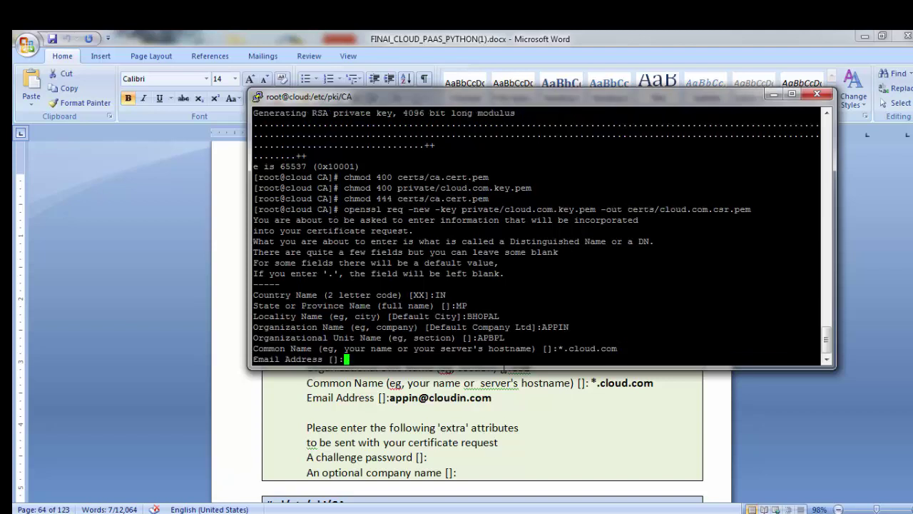
Step: Fill in the contact e-mail, challenge password and company name to finish the CSR
key(Return)
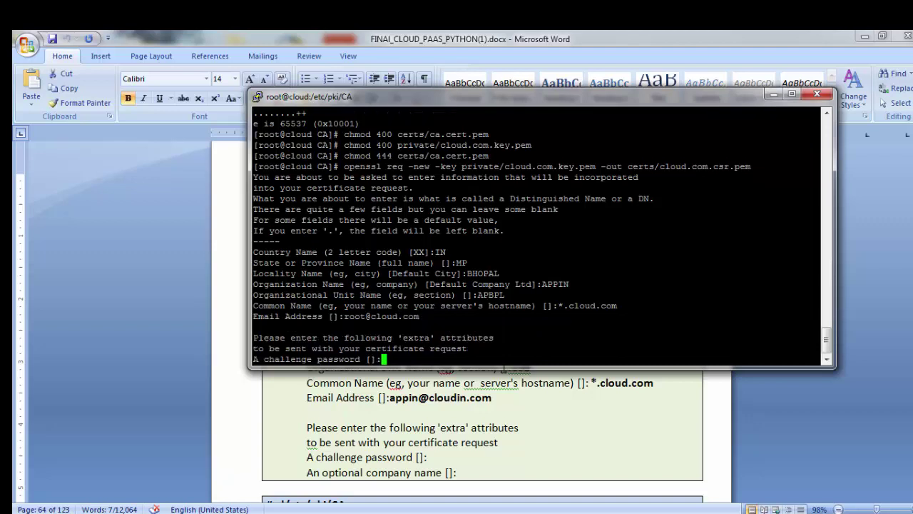
key(Return)
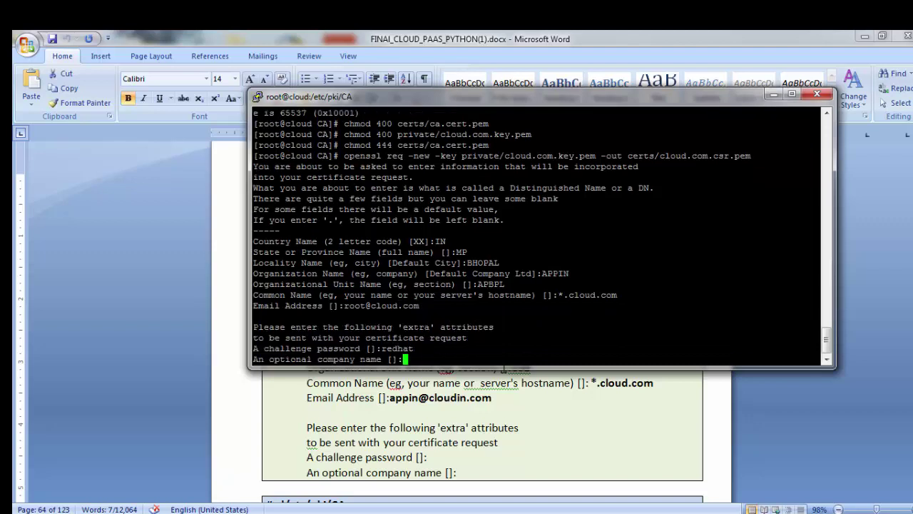
key(Return)
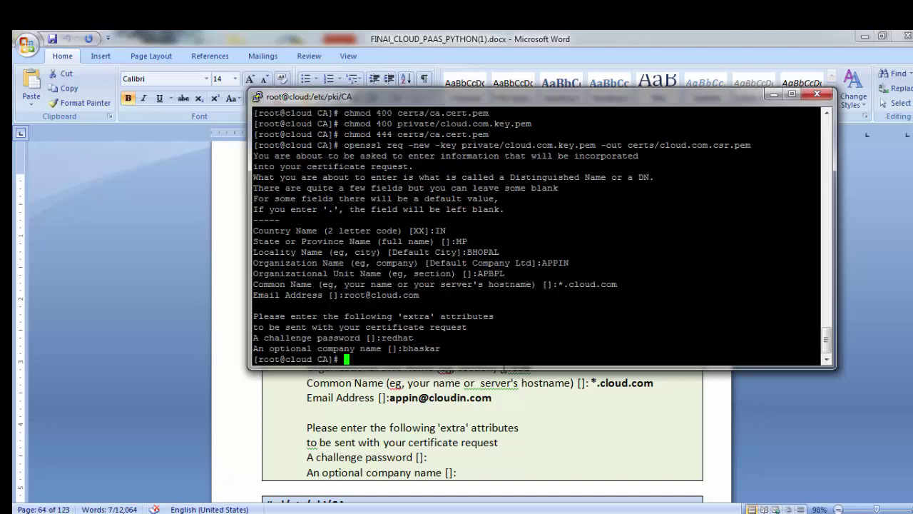
key(alt+Tab)
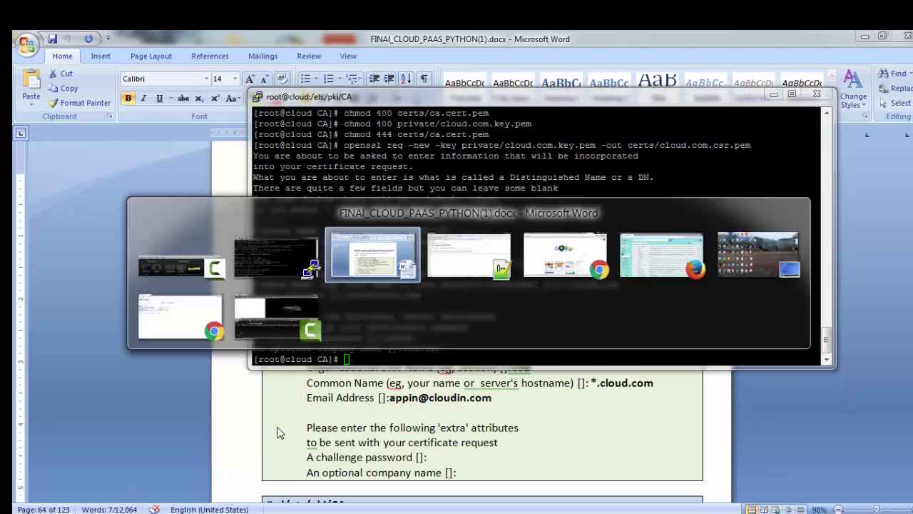
Step: Run the openssl ca command from the guide, give the CA pass phrase, and approve signing and commit
scroll(277, 430, down, 5)
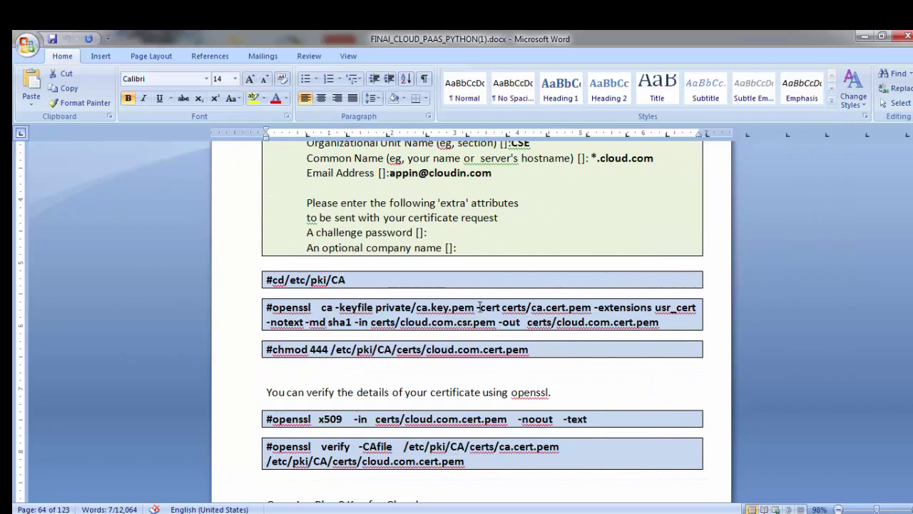
drag(660, 322, 323, 316)
key(super+c)
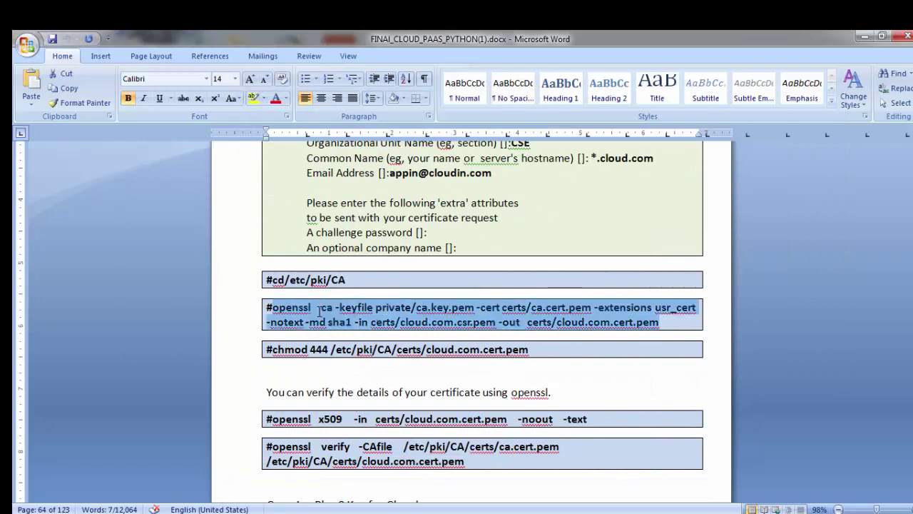
key(alt+Tab)
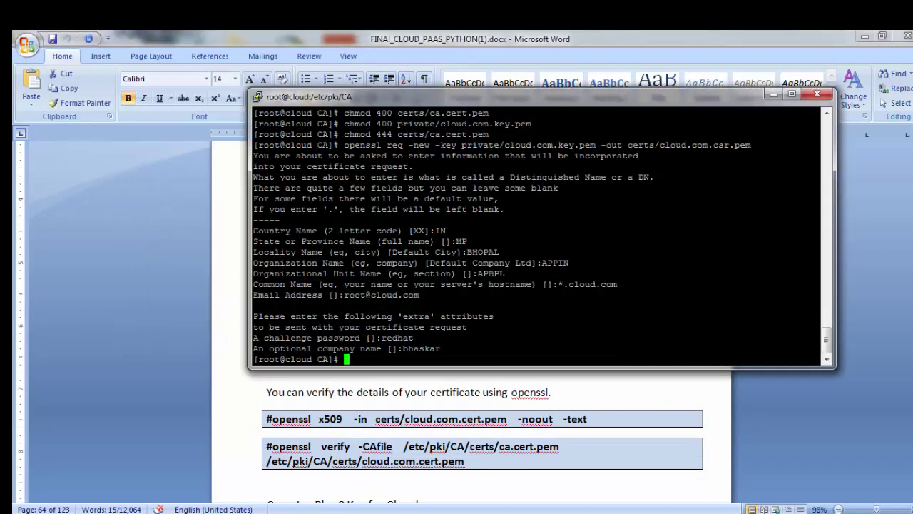
right_click(323, 315)
key(Return)
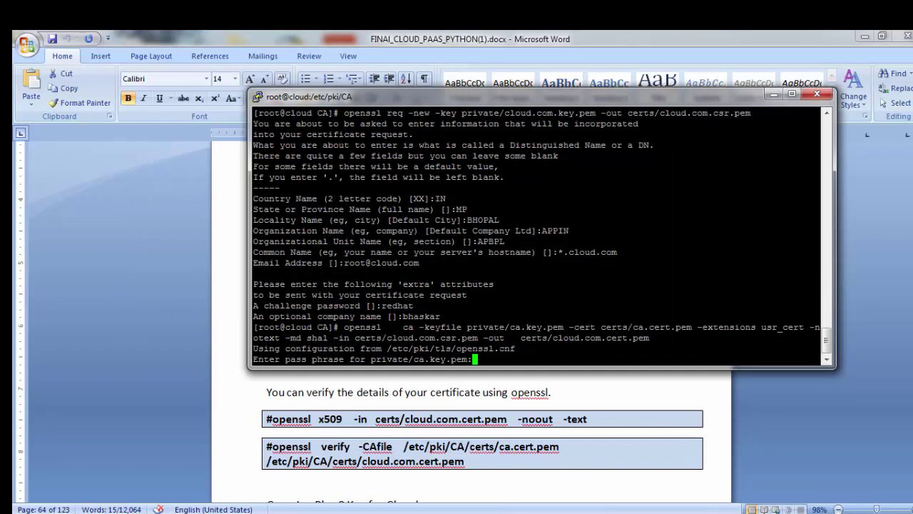
key(Return)
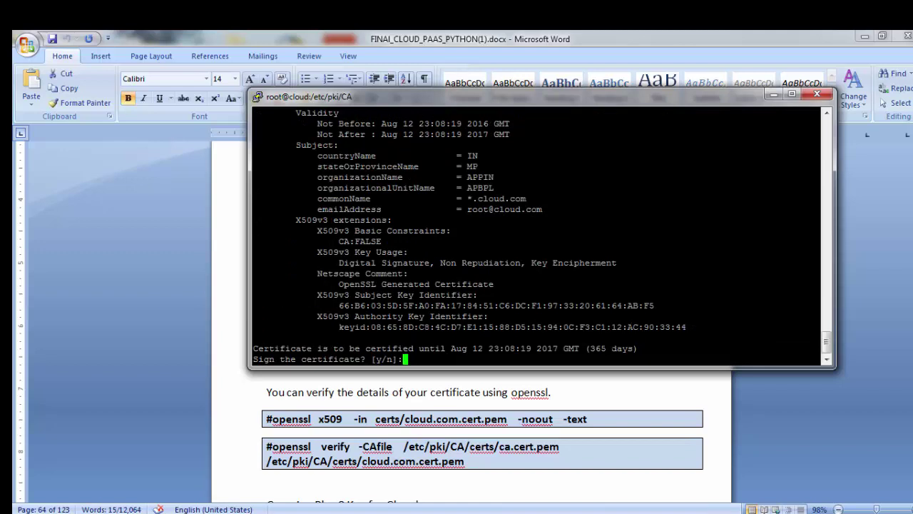
text(y)
key(Return)
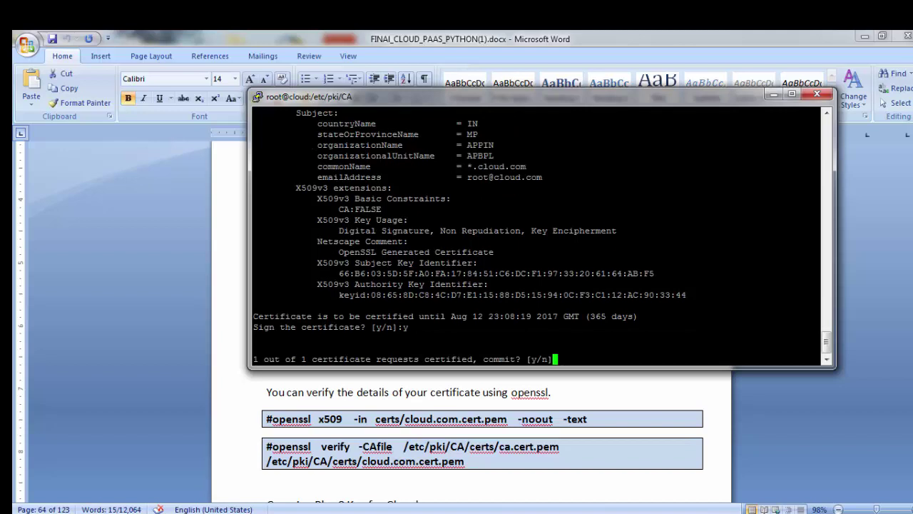
text(y)
key(Return)
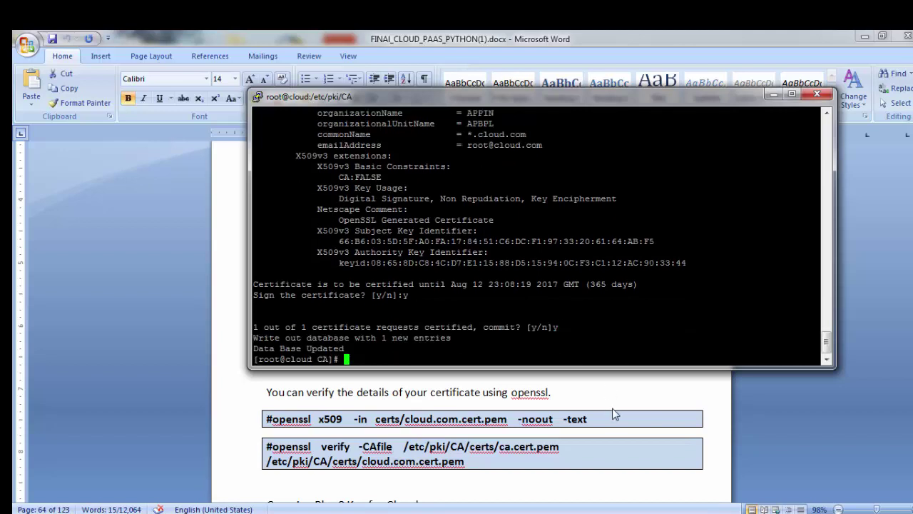
key(alt+Tab)
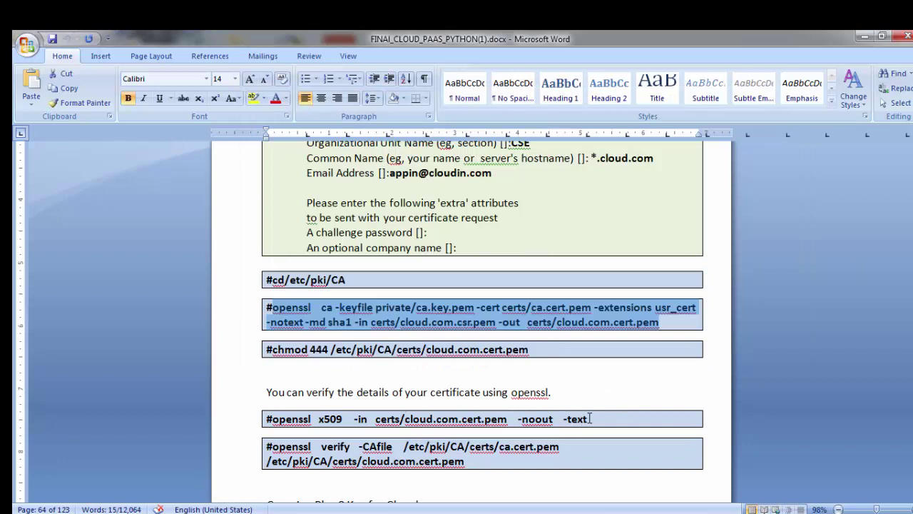
Step: Print the cloud.com certificate's full details with openssl x509 -noout -text
drag(587, 419, 282, 419)
key(super+c)
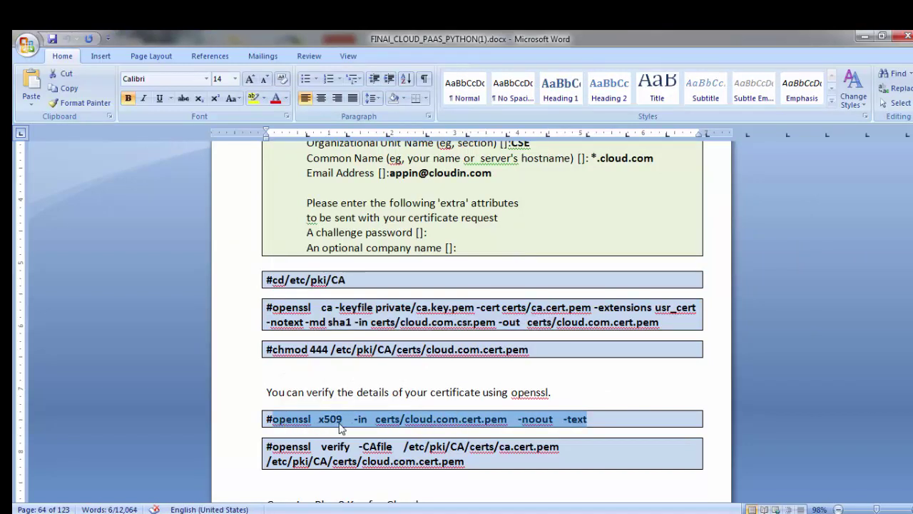
key(alt+Tab)
right_click(508, 364)
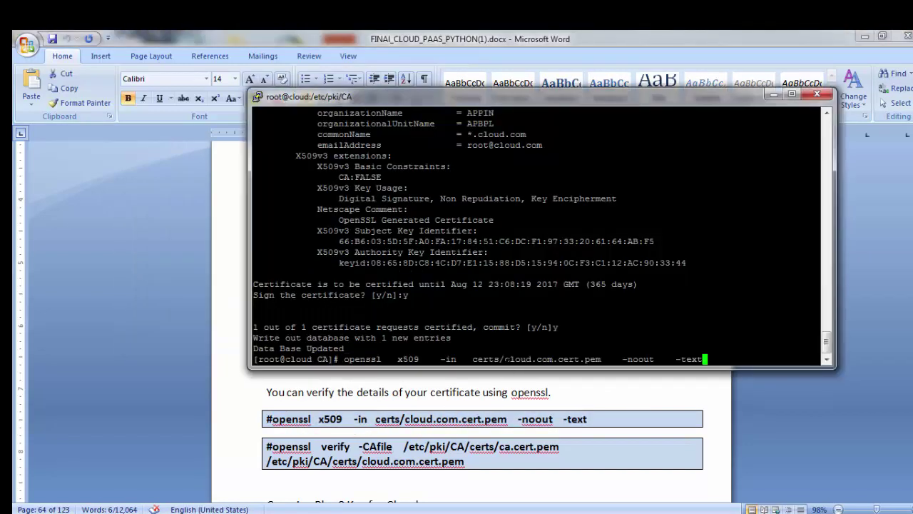
key(Return)
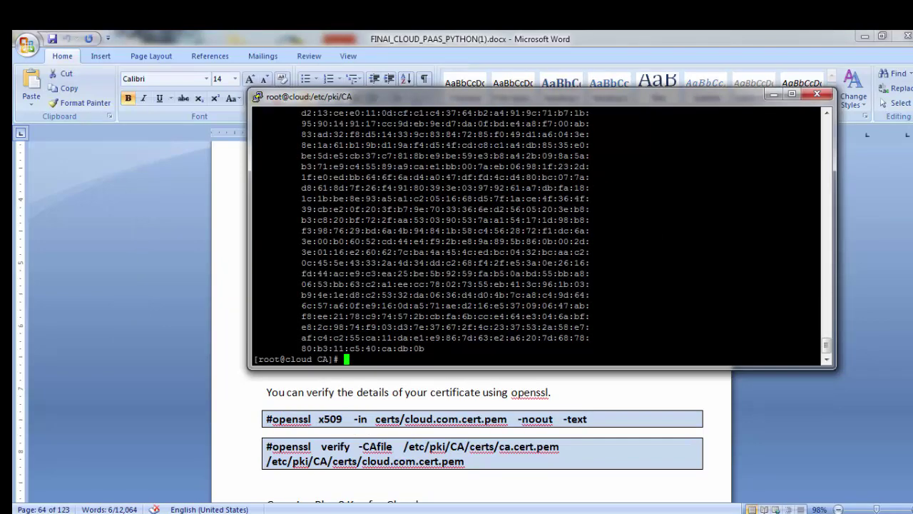
mouse_move(508, 359)
mouse_down()
mouse_move(299, 107)
mouse_move(288, 285)
mouse_up()
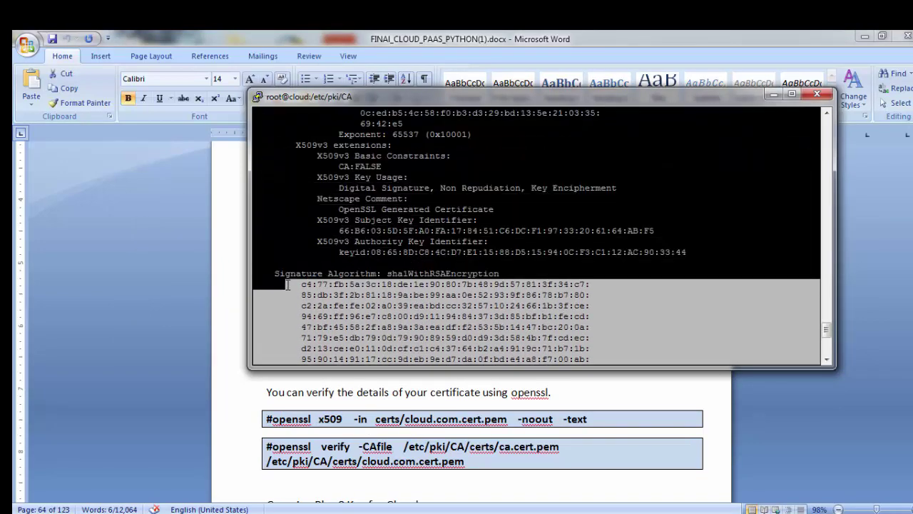
click(287, 284)
scroll(535, 236, down, 7)
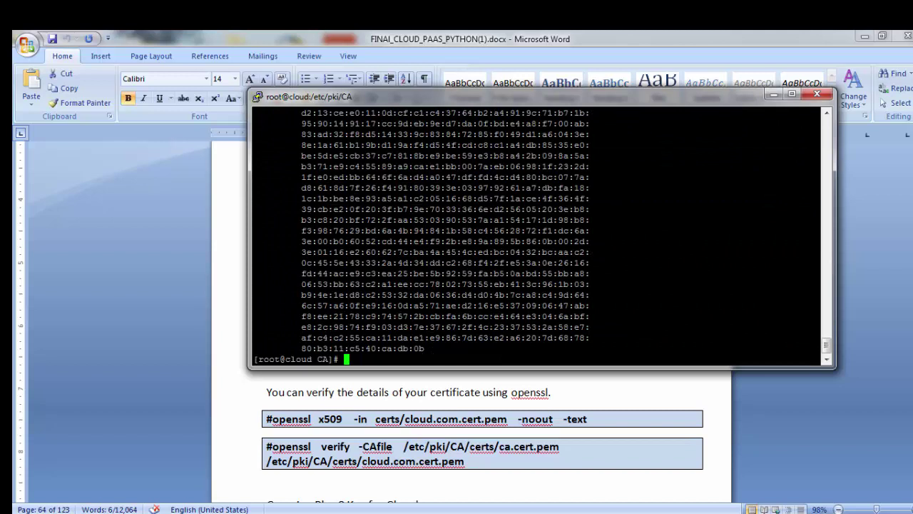
Step: Verify cloud.com.cert.pem against the CA certificate with openssl verify -CAfile, getting OK
key(alt+Tab)
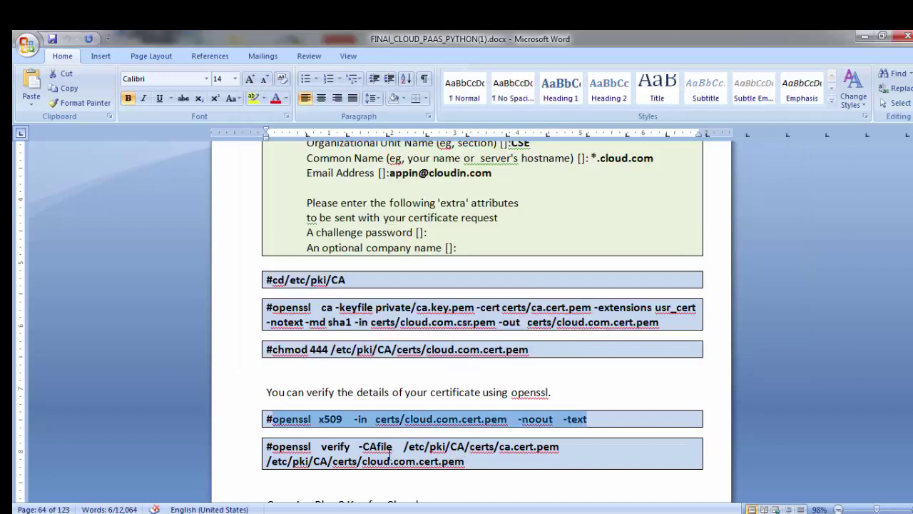
drag(269, 447, 465, 462)
key(ctrl+c)
key(alt+Tab)
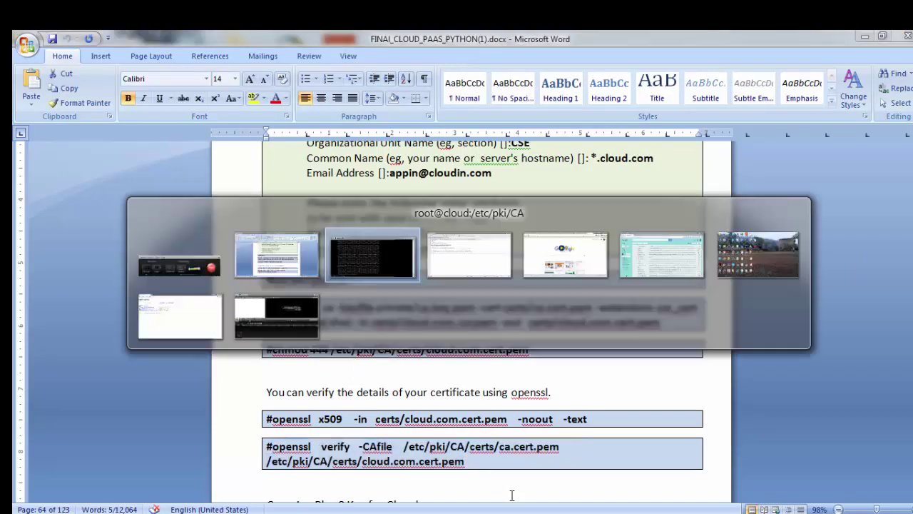
key(shift+Insert)
key(Return)
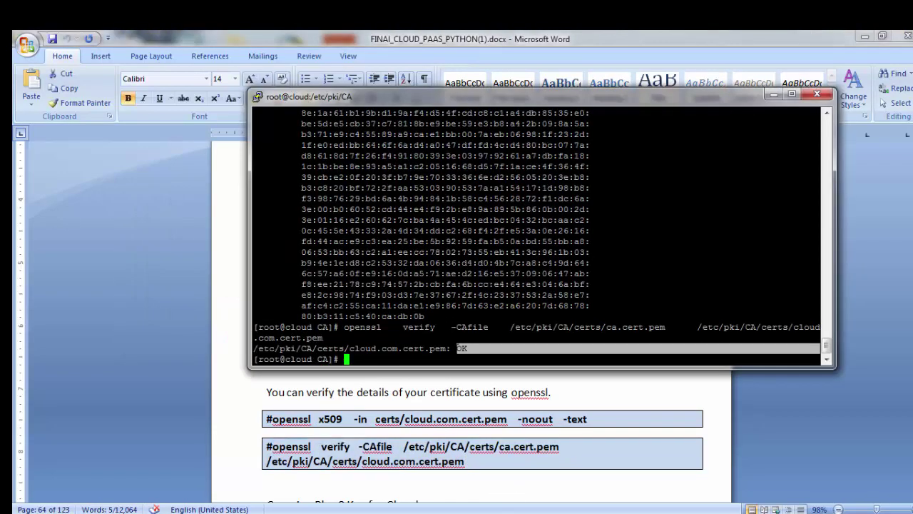
drag(784, 349, 448, 348)
click(457, 348)
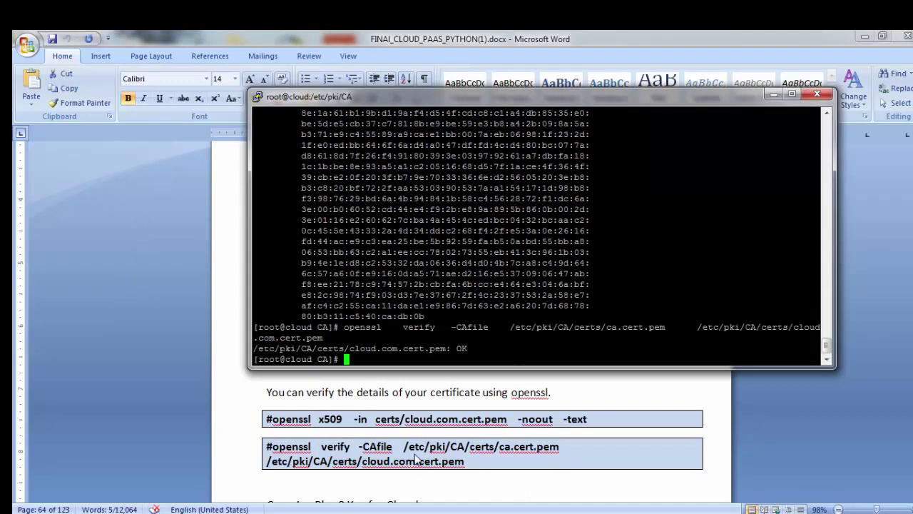
click(488, 476)
scroll(486, 475, down, 4)
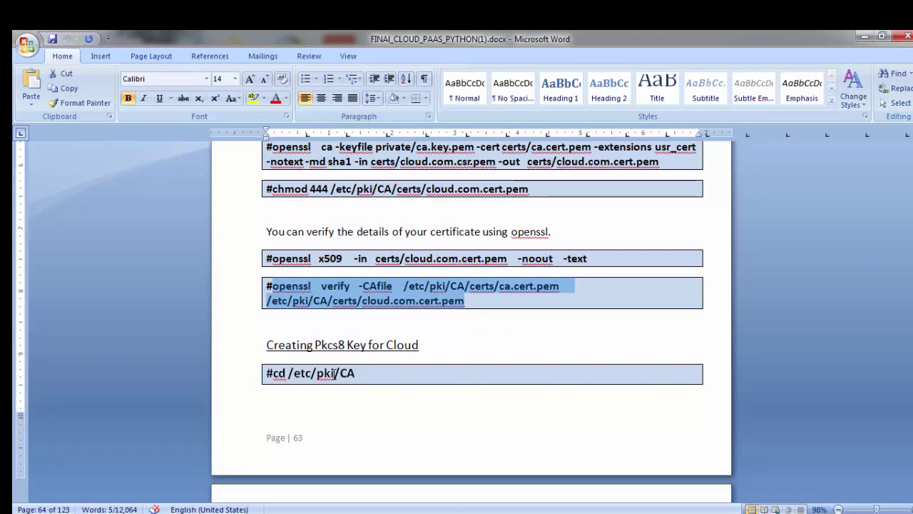
Step: Convert the cloud.com key into private/cloud.pkcs8.encrypted.key, entering and confirming the password
scroll(314, 378, down, 6)
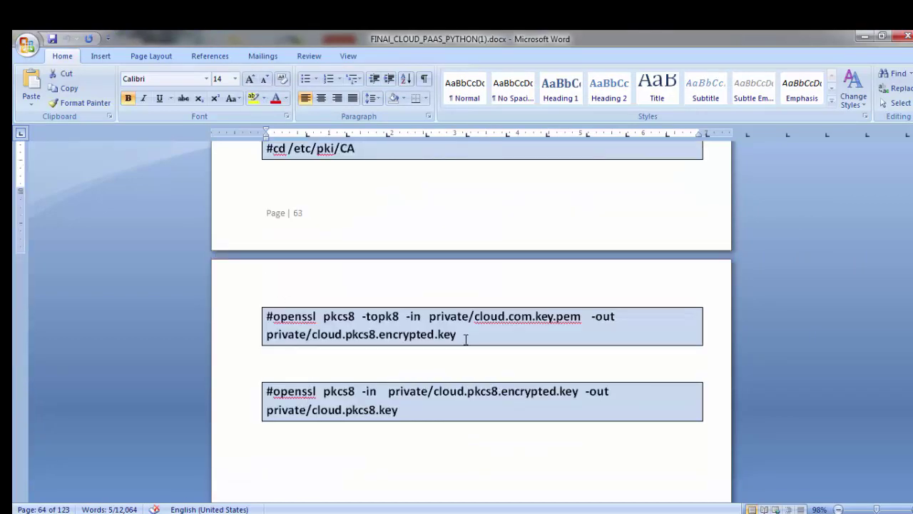
drag(457, 334, 274, 316)
key(ctrl+c)
key(alt+Tab)
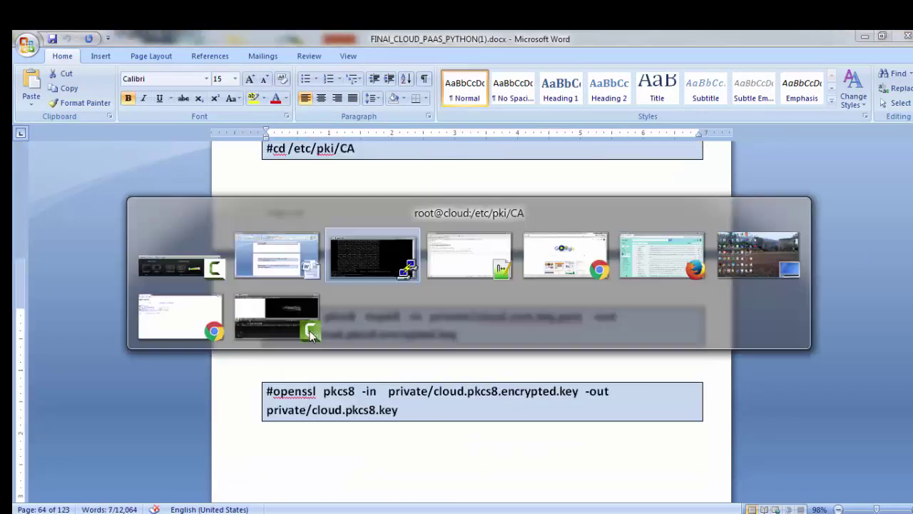
key(shift+Insert)
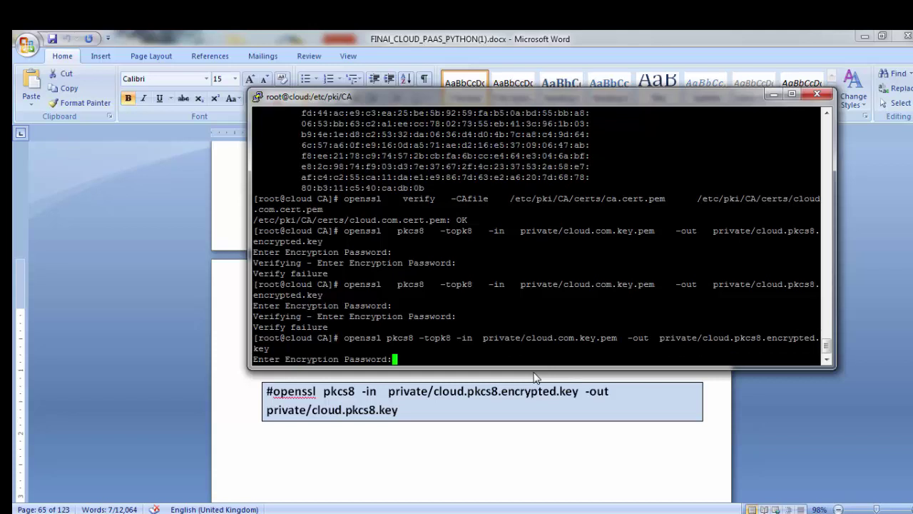
key(Return)
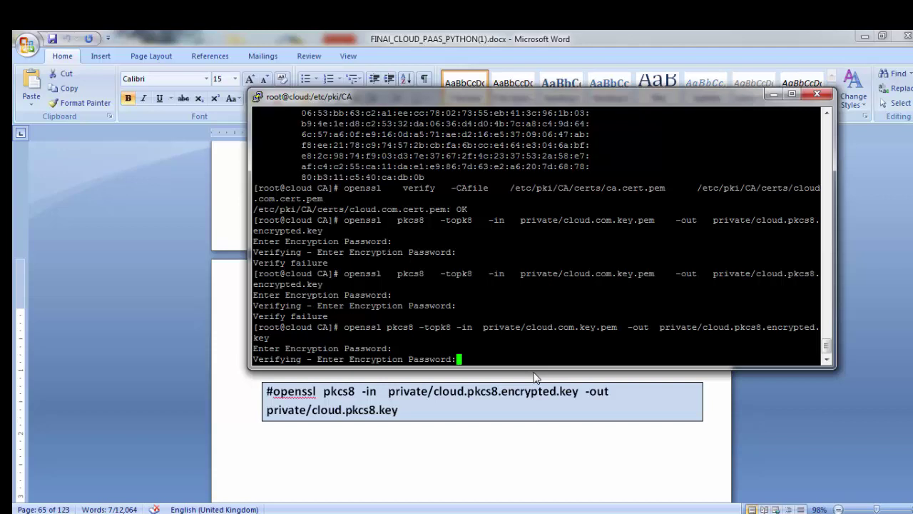
key(Return)
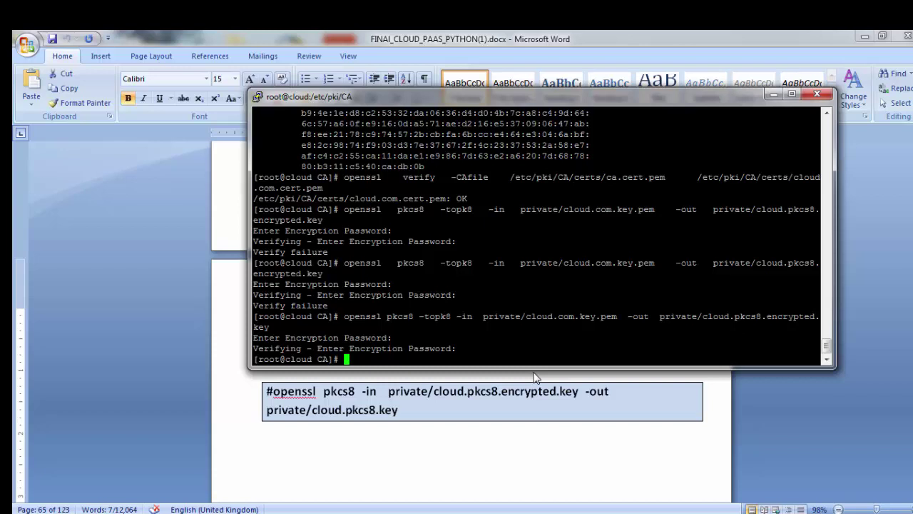
Step: Decrypt the encrypted PKCS8 key into private/cloud.pkcs8.key using the key password
key(alt+Tab)
click(407, 410)
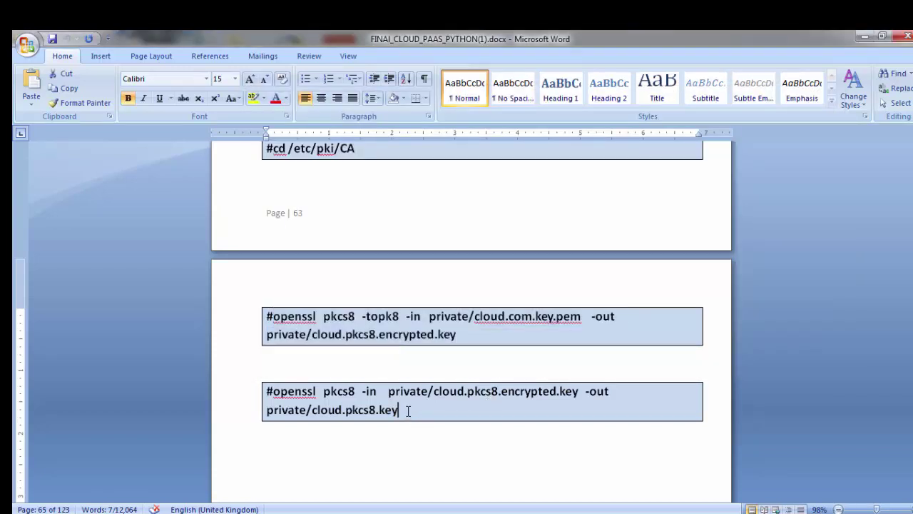
drag(408, 410, 309, 406)
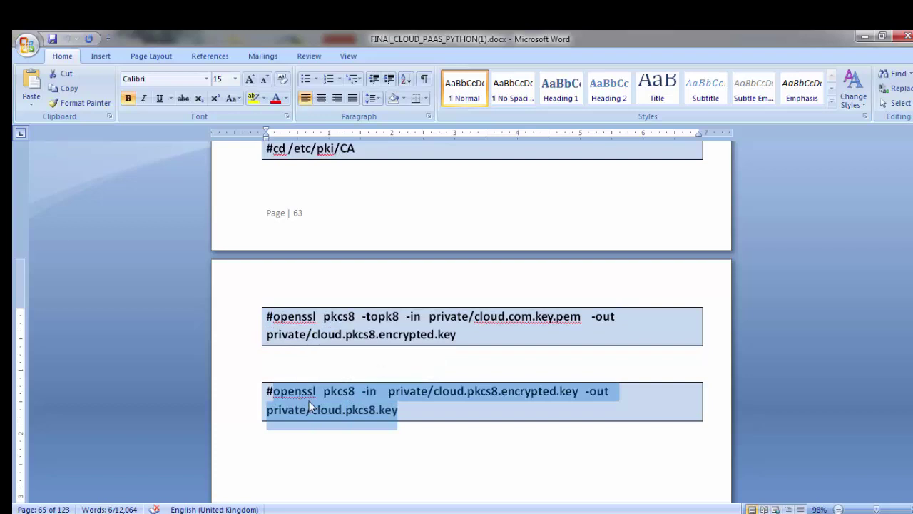
key(ctrl+c)
key(alt+Tab)
key(shift+Insert)
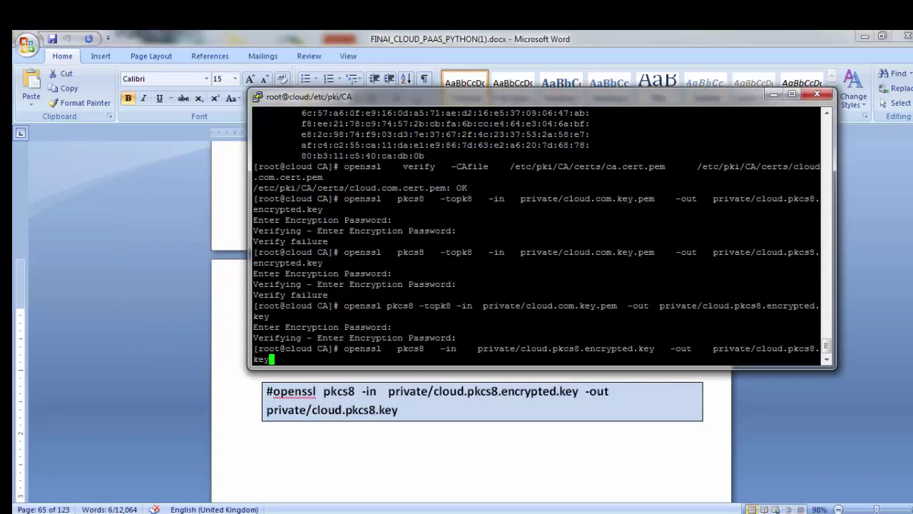
key(Return)
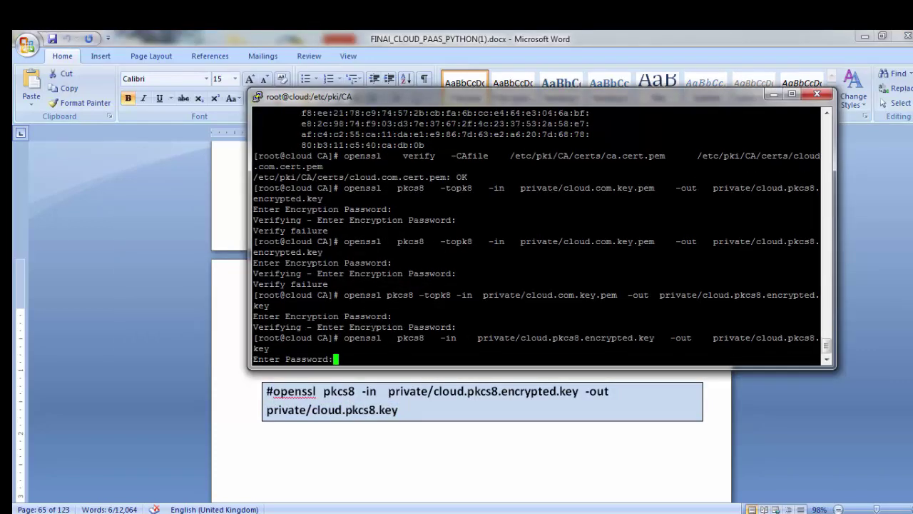
key(Return)
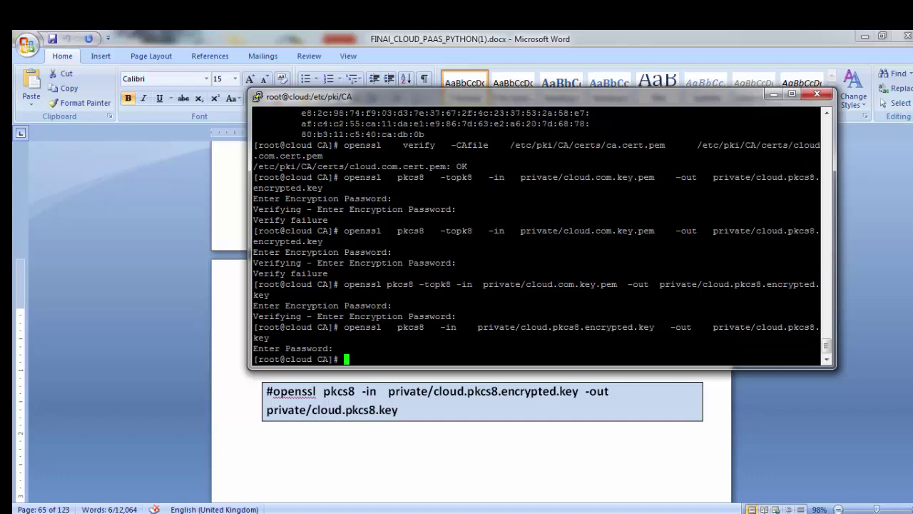
Step: Scroll further through the setup guide and move to the Notepad++ narration notes
key(alt+Tab)
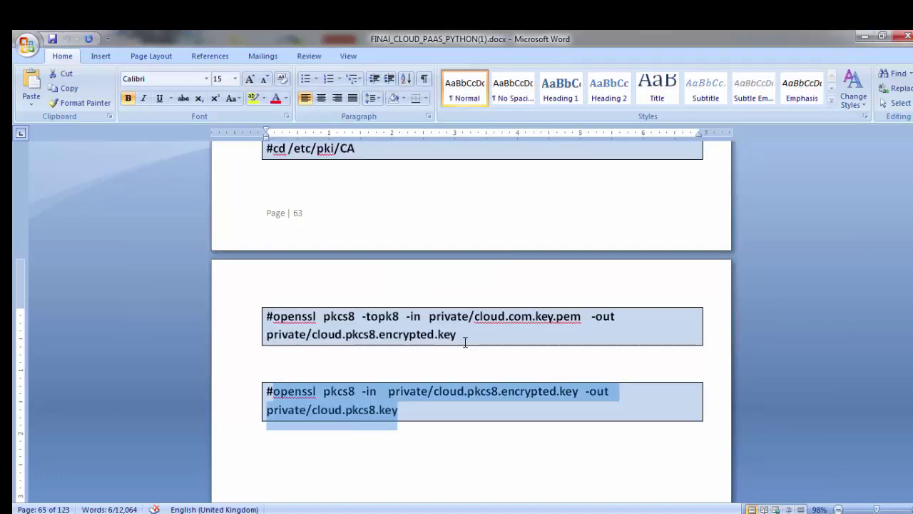
click(505, 401)
scroll(508, 404, down, 3)
scroll(509, 403, down, 1)
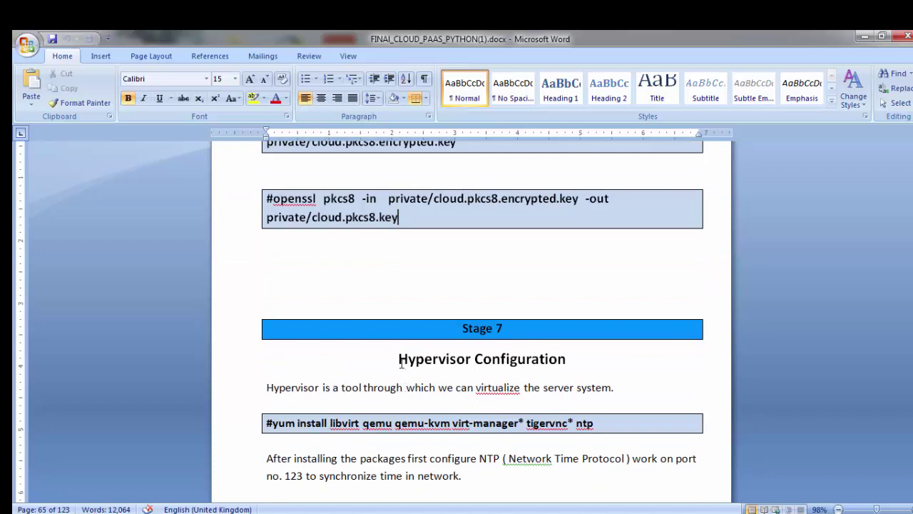
drag(398, 359, 575, 359)
key(alt+Tab)
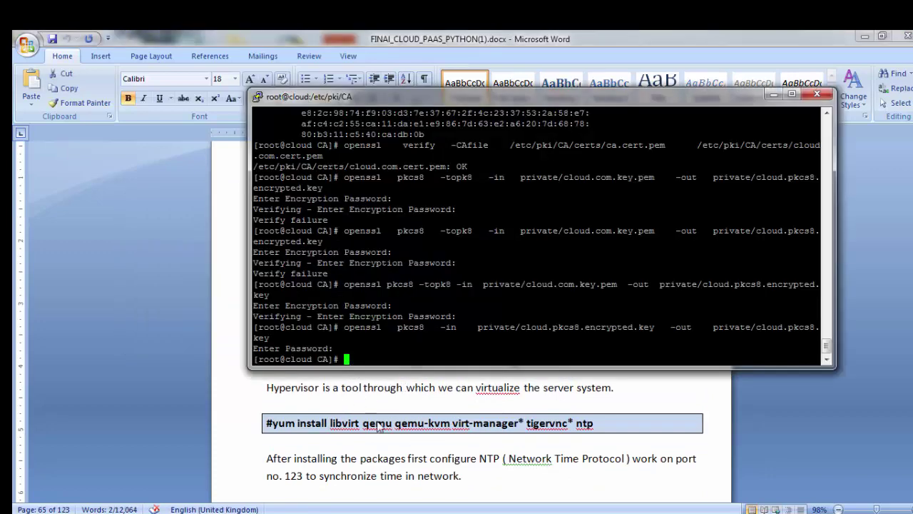
key(alt+Tab)
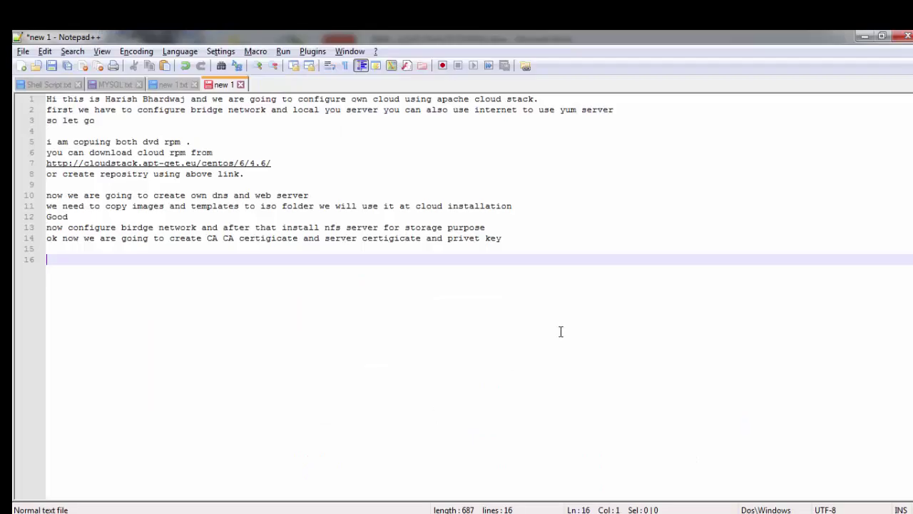
Step: Add the note 'after certificate configuration we are gong to configure hypervisor (KVM)' on line 16
text(after certi)
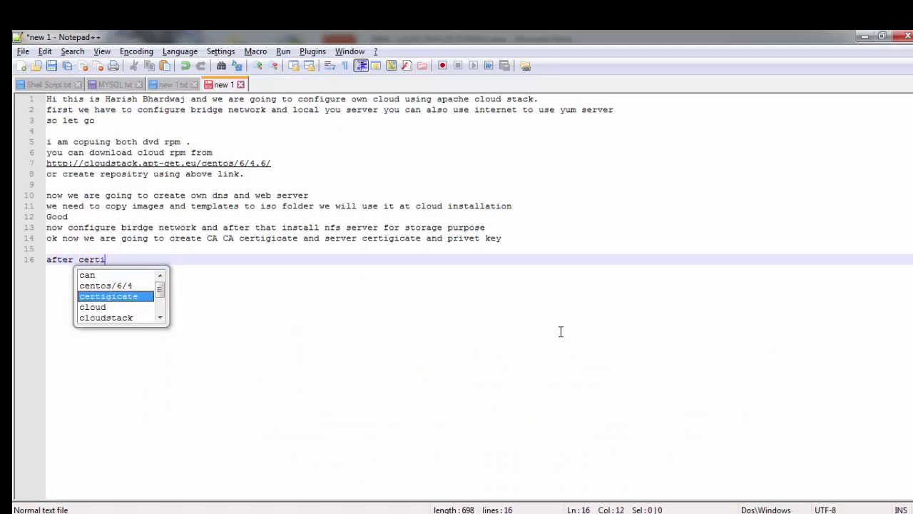
text(ficate conf)
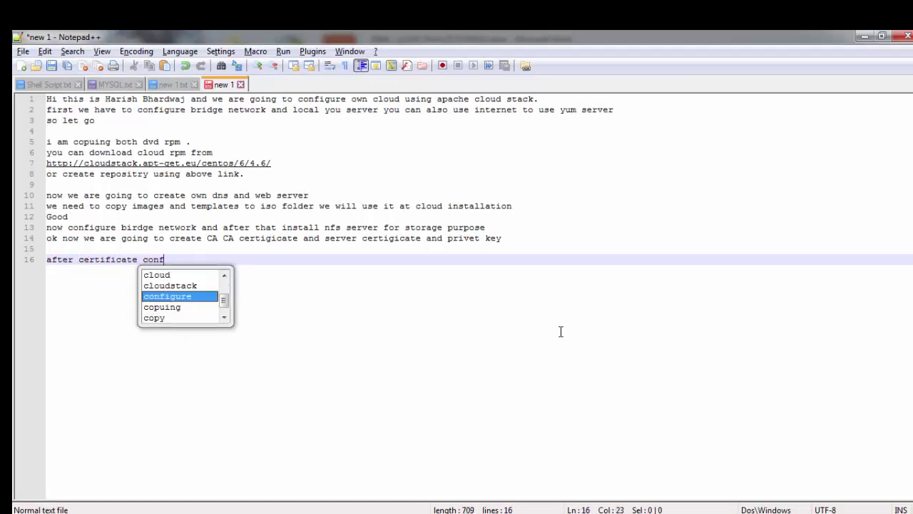
text(igura)
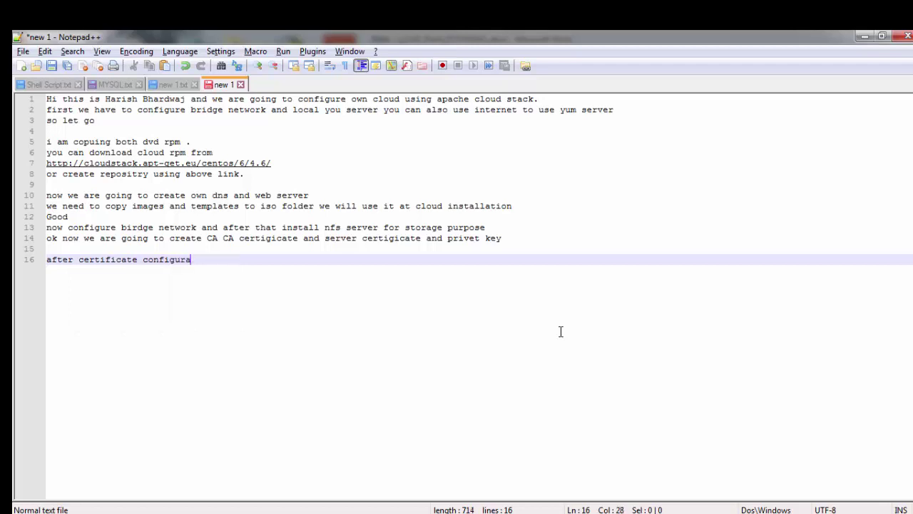
text(tion we gfd)
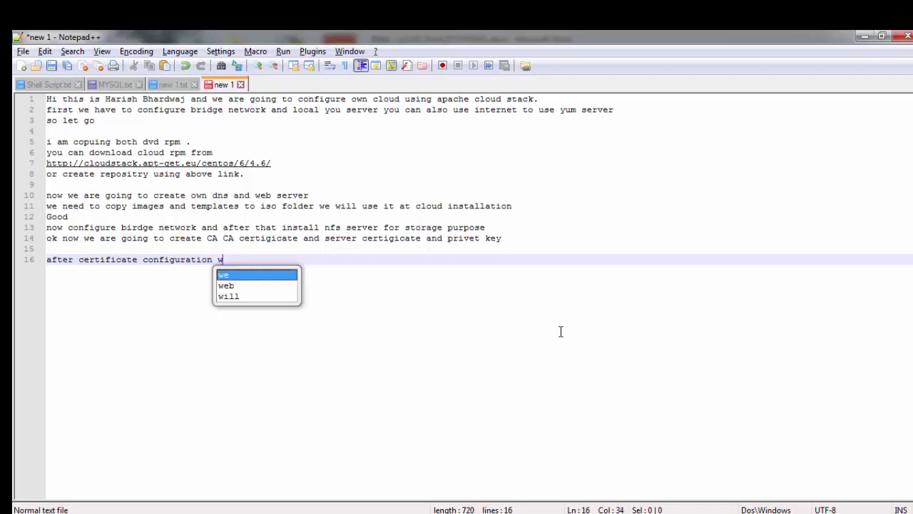
key(BackSpace)
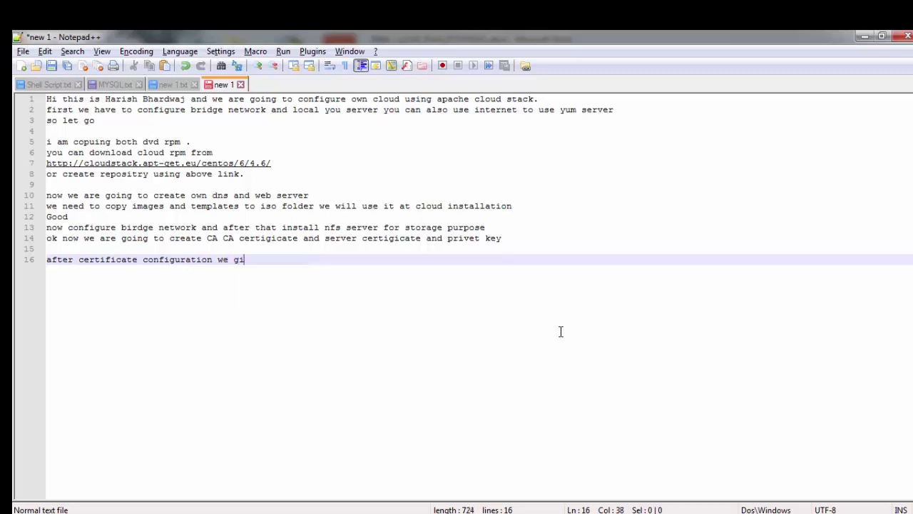
key(BackSpace)
key(BackSpace)
text(are go)
key(BackSpace)
text(ong to clo)
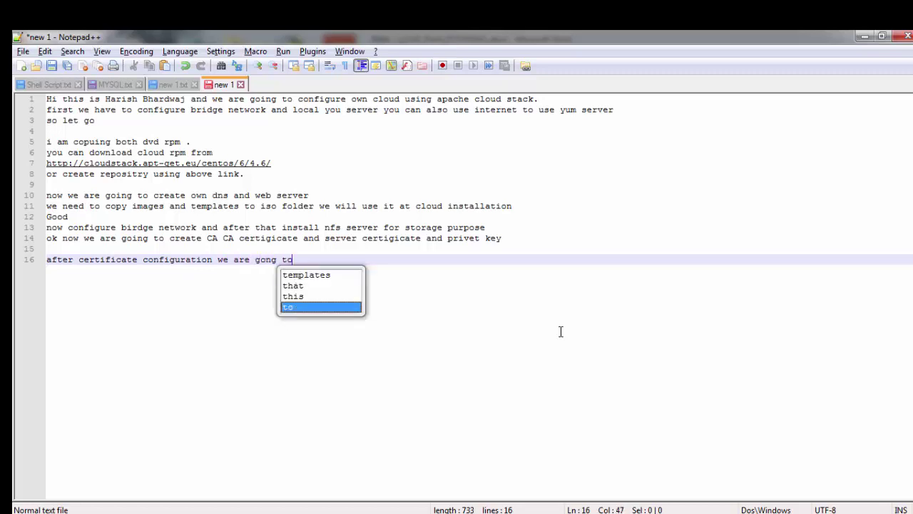
key(BackSpace)
key(BackSpace)
text(onfigure )
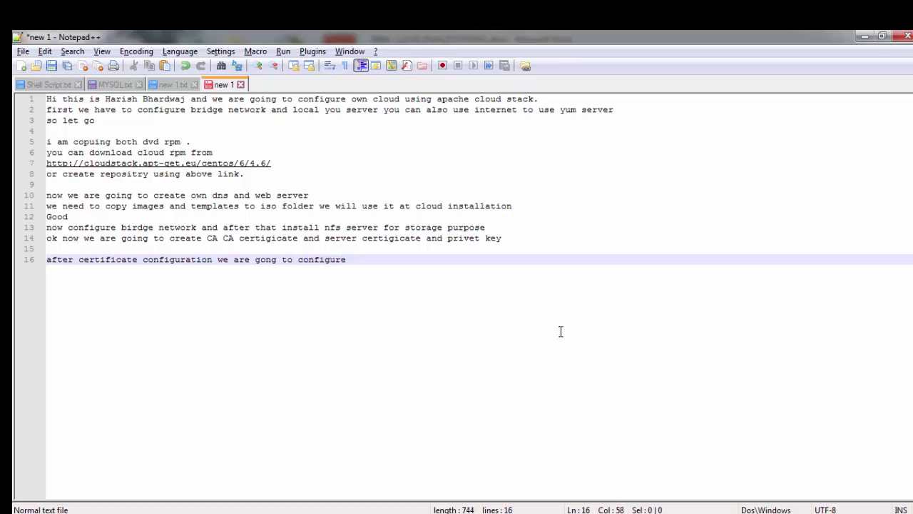
text(hyperv)
text(isor)
text( (K)
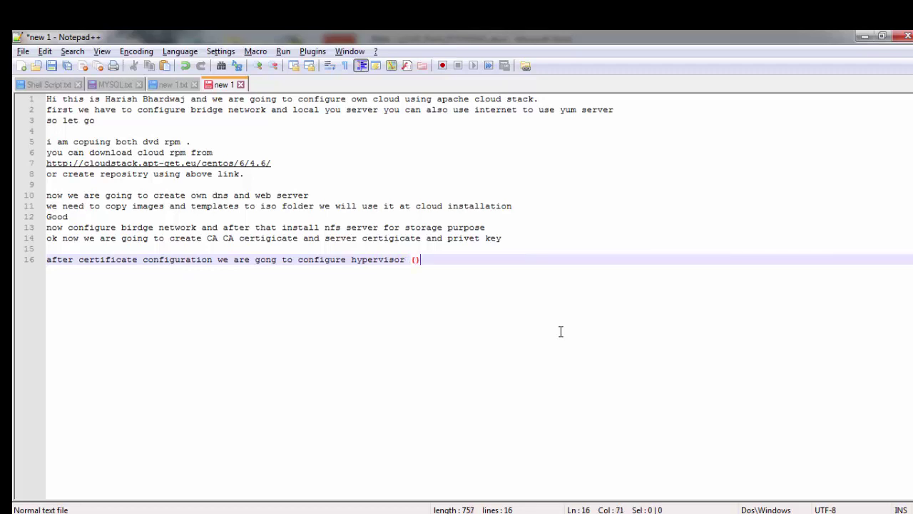
text(VM))
key(Return)
key(Return)
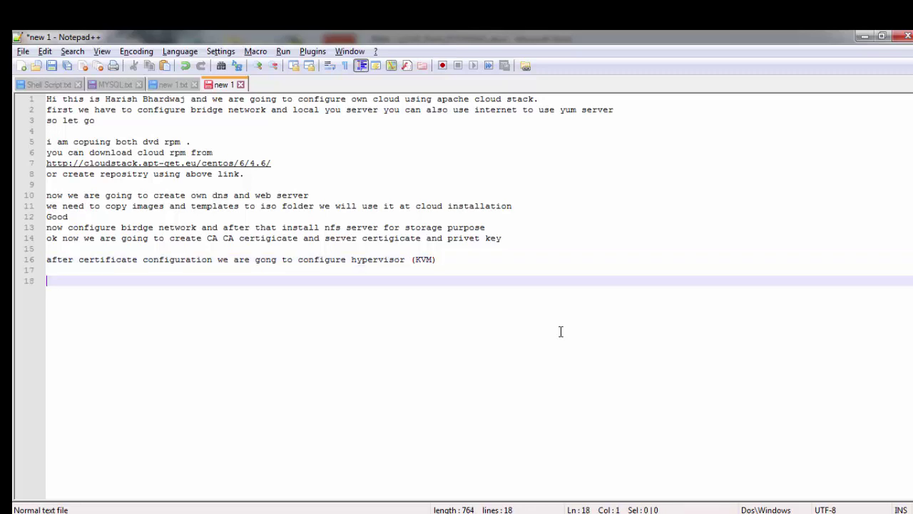
key(alt+Tab)
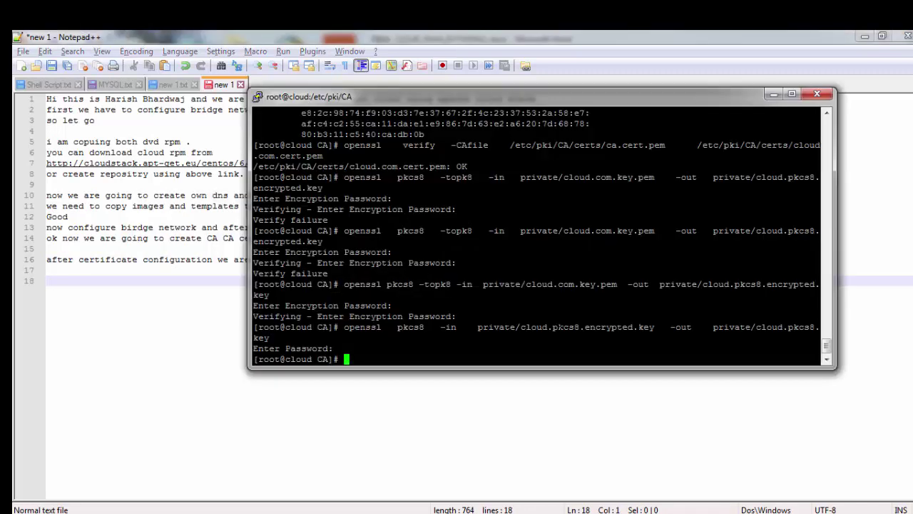
Step: Clear the terminal screen
text(op)
key(BackSpace)
key(BackSpace)
text(clear)
key(Return)
Step: Enter 'yum install qumu qemu-kvm libvirtd virt-manager* tigervnc* ntp' at the prompt
text(yum inst)
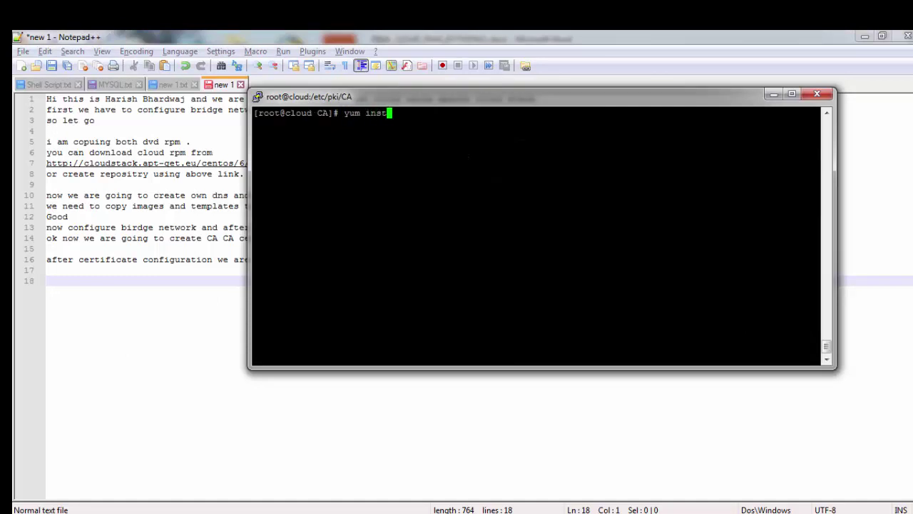
text(all lq)
key(BackSpace)
key(BackSpace)
text(qumu qemu-kvm libvirt)
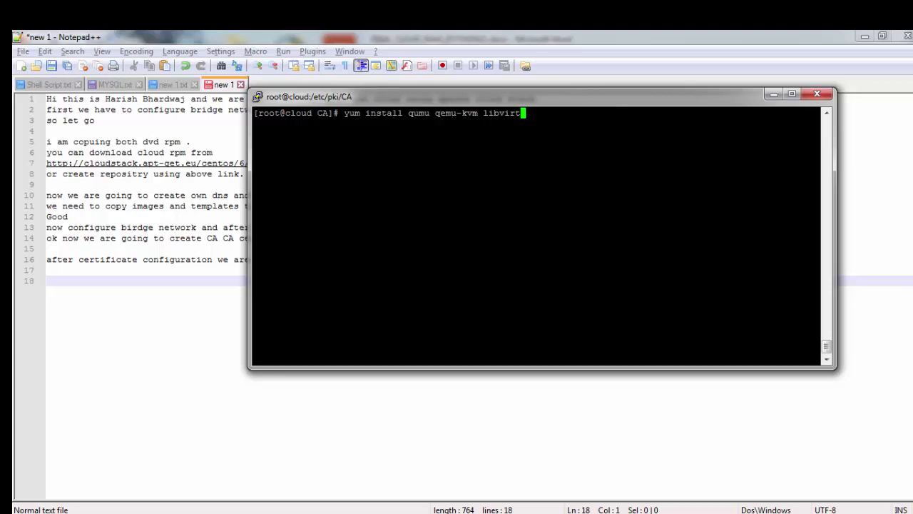
text(d )
text(virtm)
key(BackSpace)
key(BackSpace)
text(r-)
key(BackSpace)
key(BackSpace)
text(t)
key(BackSpace)
text(t-manager* tigervnc&)
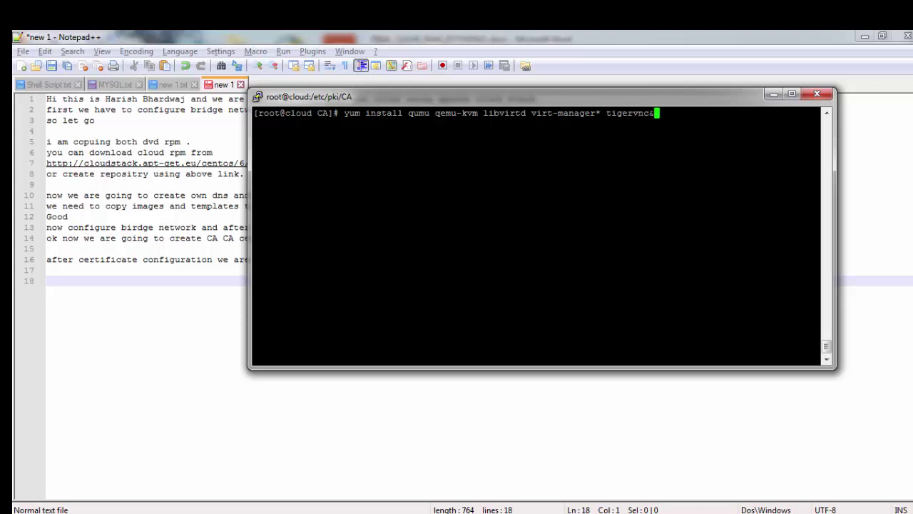
key(BackSpace)
text(* ntp)
Step: Check the command against the guide, correct libvirtd to libvirt, and run it
key(alt+Tab)
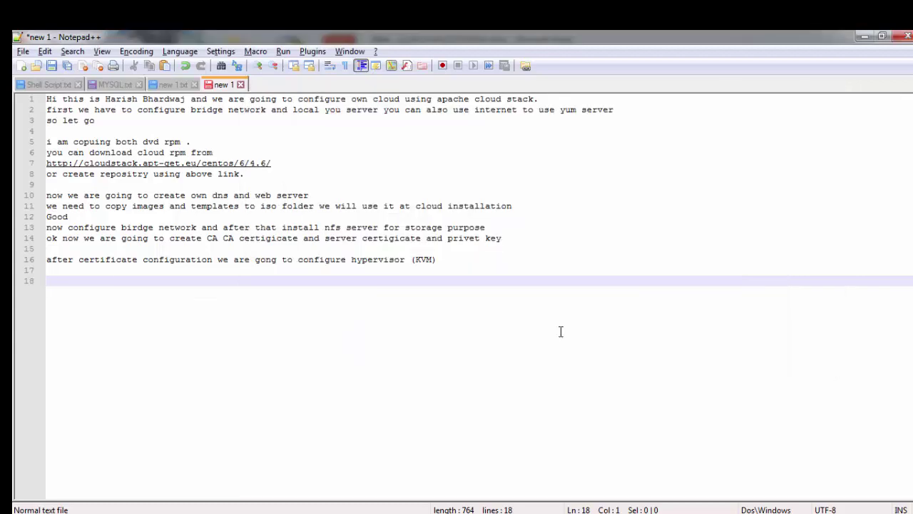
key(alt+Tab)
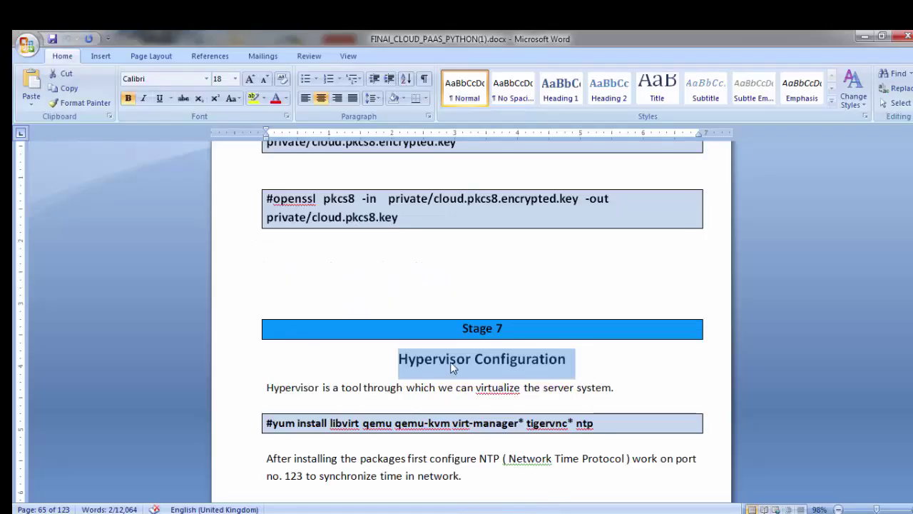
click(412, 437)
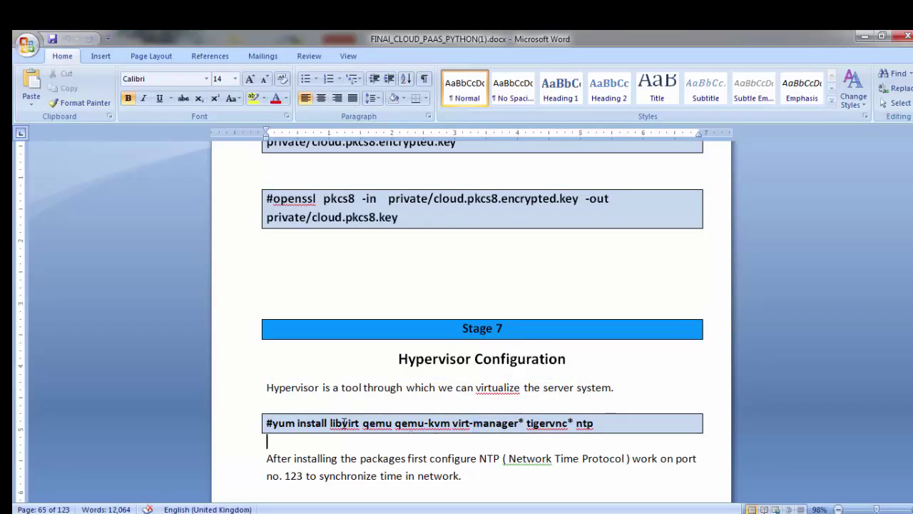
drag(331, 423, 593, 423)
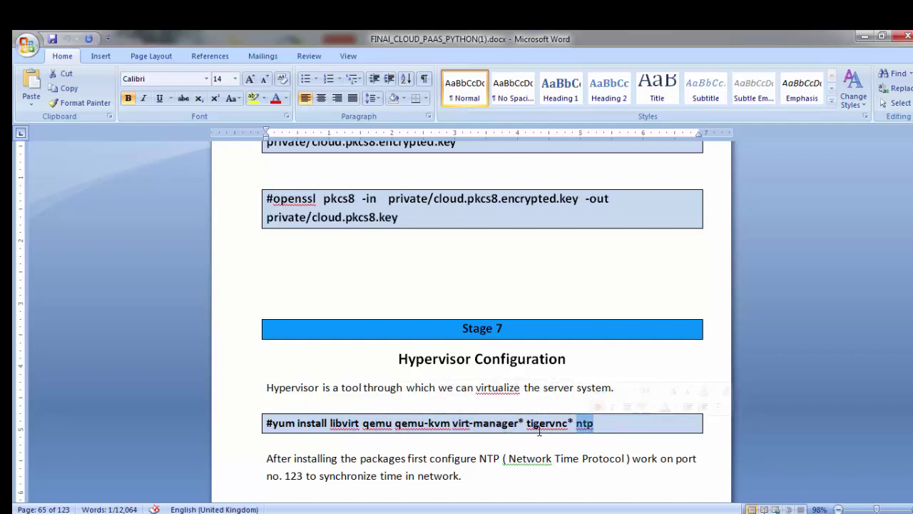
key(alt+Tab)
key(alt+Tab)
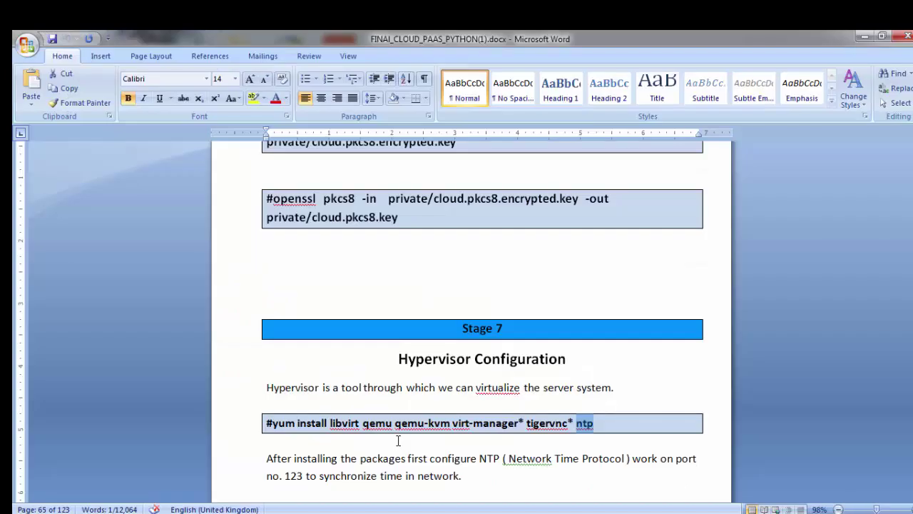
key(alt+Tab)
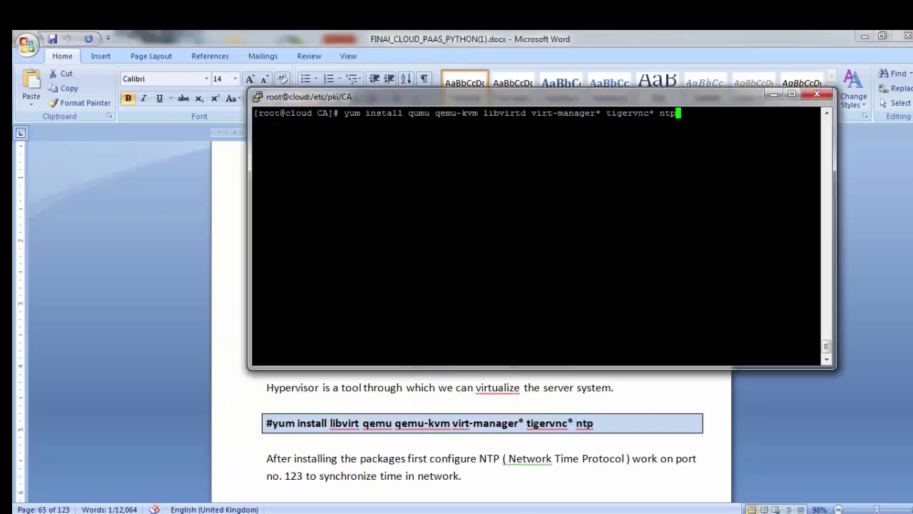
key(Left)
key(Left)
key(Left)
key(Left)
key(Left)
key(Left)
key(Left)
key(Left)
key(Left)
key(Left)
key(Left)
key(Left)
key(Left)
key(Left)
key(Left)
key(Left)
key(Left)
key(Left)
key(Left)
key(Left)
key(Right)
key(Right)
key(Delete)
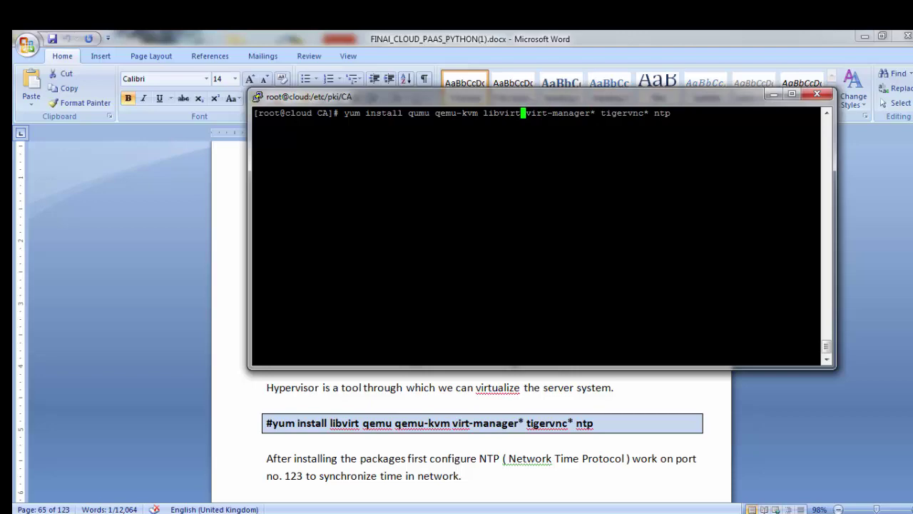
key(Return)
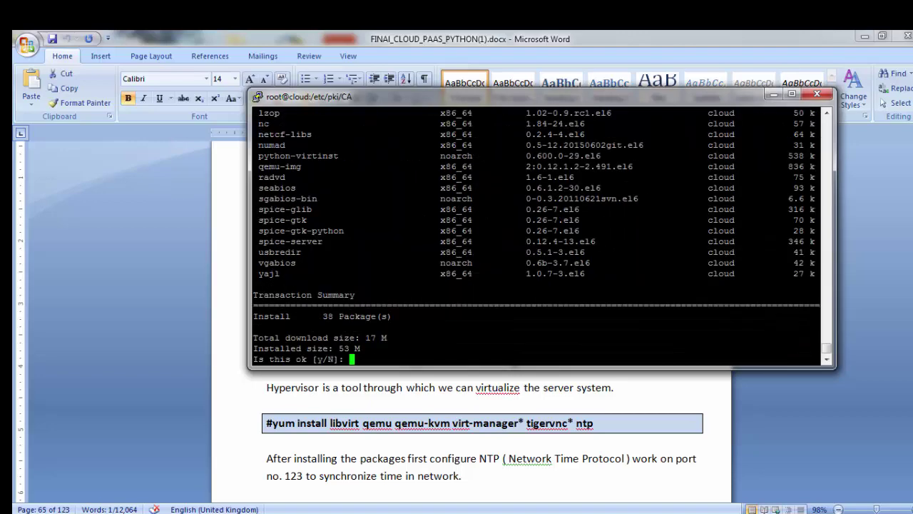
Step: Review the yum package list, including libvirt, and answer y to install all 38 packages
scroll(542, 235, up, 15)
scroll(542, 236, down, 4)
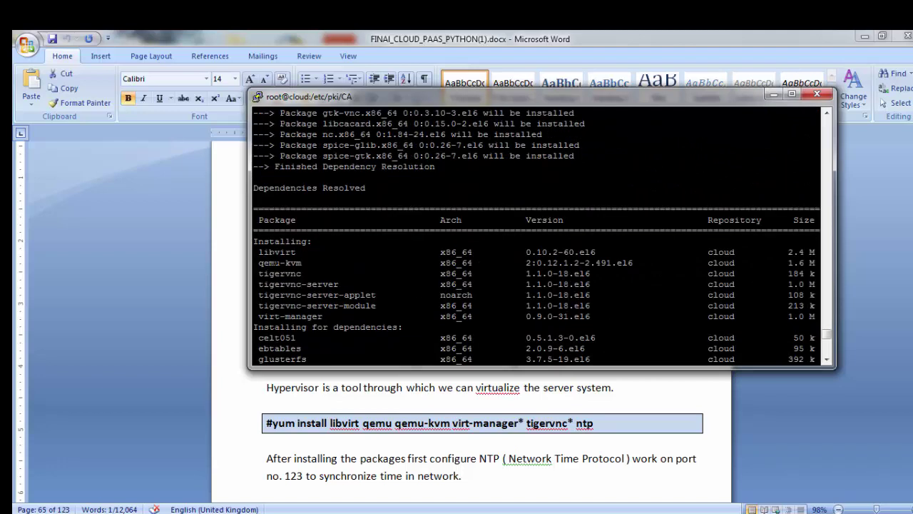
drag(259, 251, 301, 262)
scroll(542, 235, down, 10)
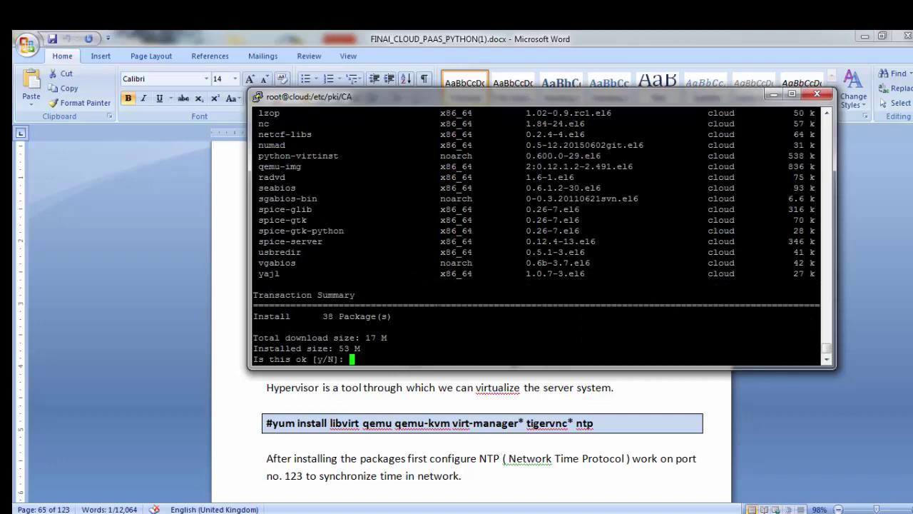
text(y)
key(Return)
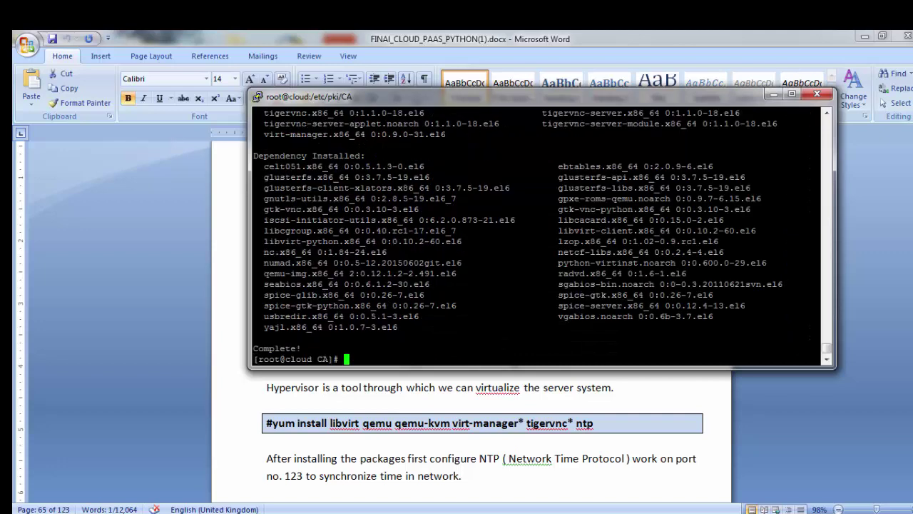
Step: Install qemu 1.6.0-2.1 and libiscsi1 with yum, then change to root's home directory
text(yum install qemu)
key(Return)
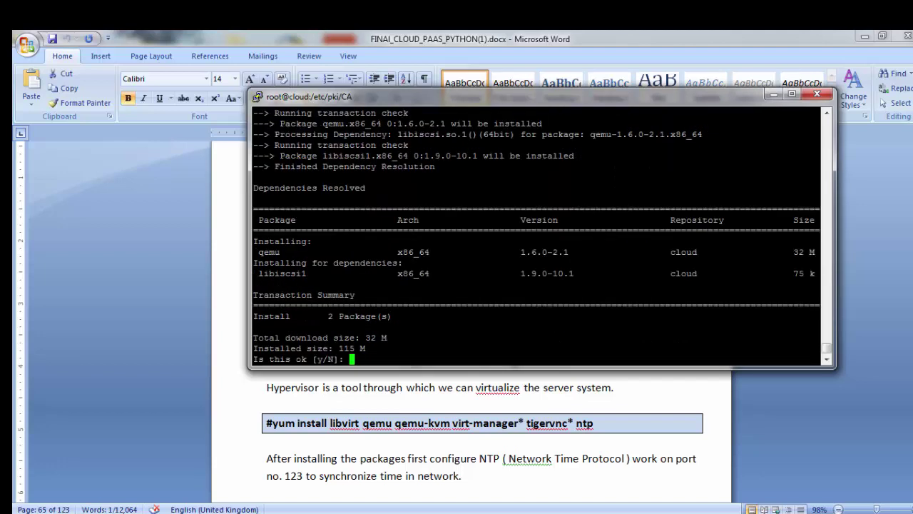
text(y)
key(Return)
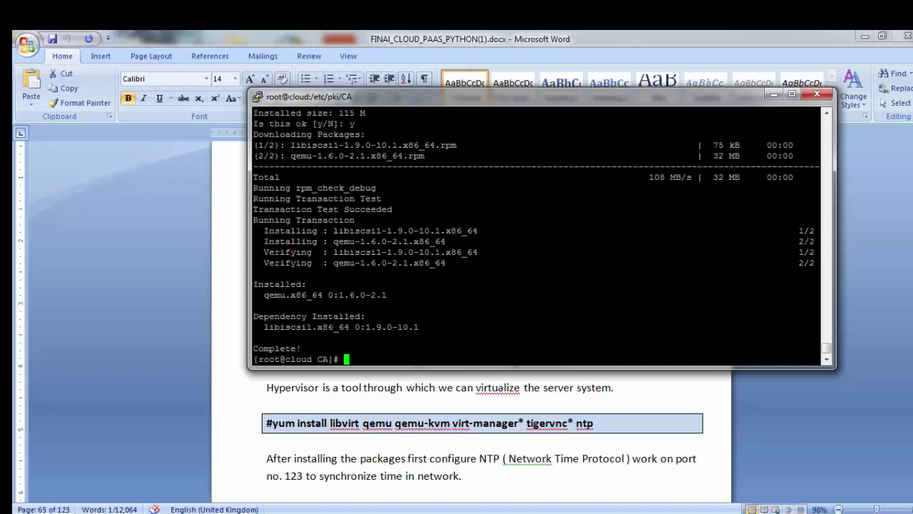
text(cd)
key(Return)
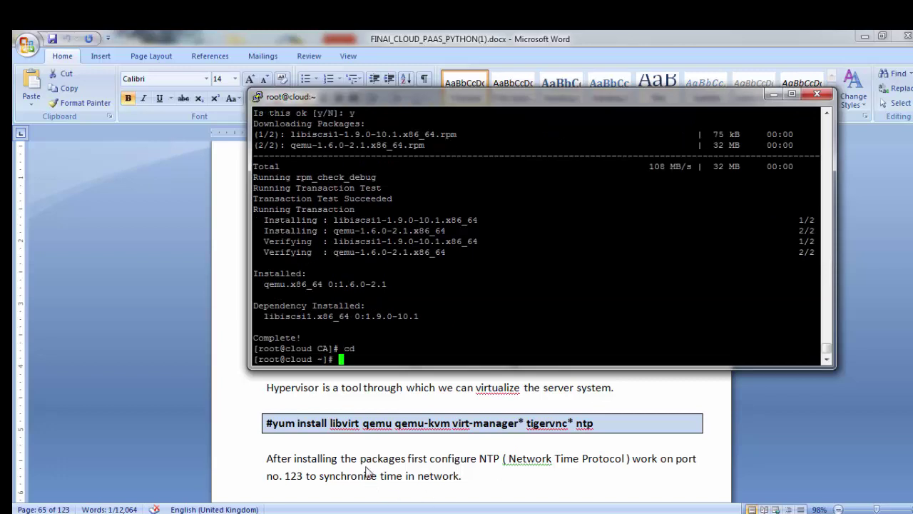
Step: Check the Word setup guide, then open /etc/libvirt/libvirtd.conf in vim
key(alt+Tab)
scroll(289, 442, down, 5)
scroll(313, 434, down, 5)
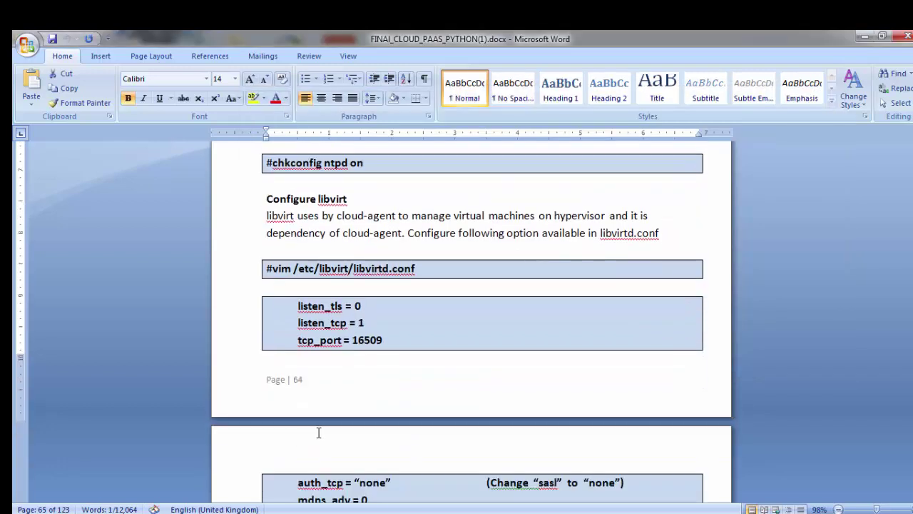
scroll(418, 432, up, 4)
scroll(419, 433, down, 2)
scroll(419, 433, up, 2)
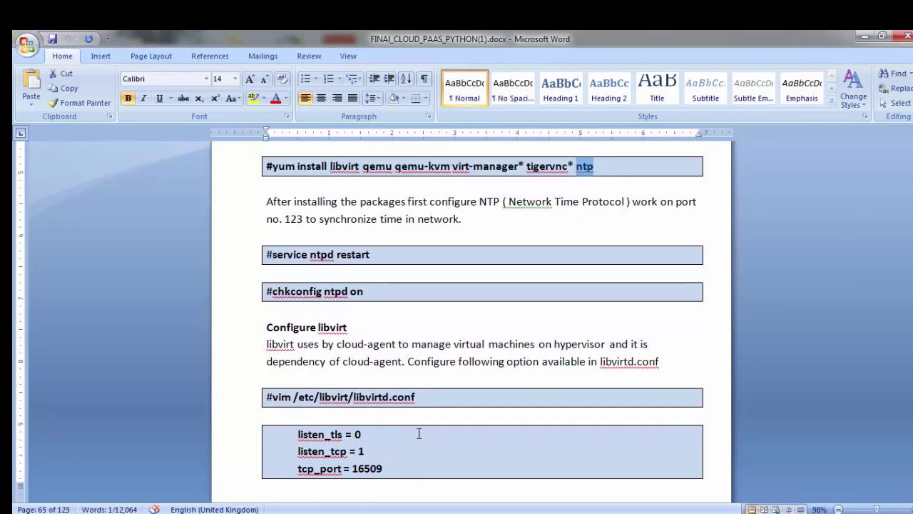
key(alt)
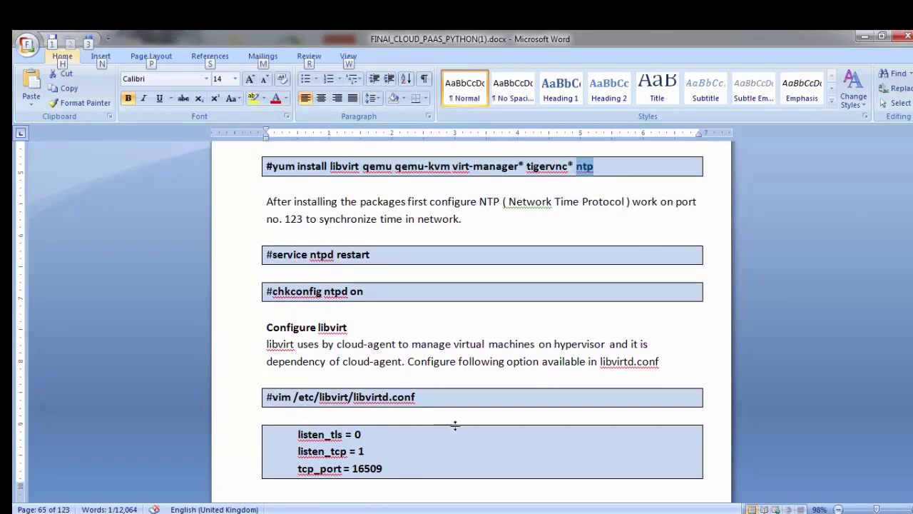
key(alt+Tab)
key(alt+Tab)
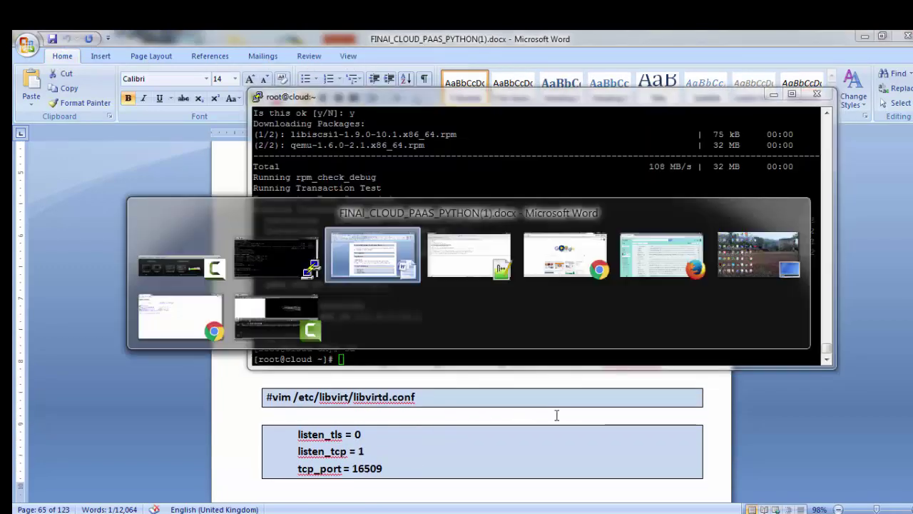
scroll(592, 390, down, 1)
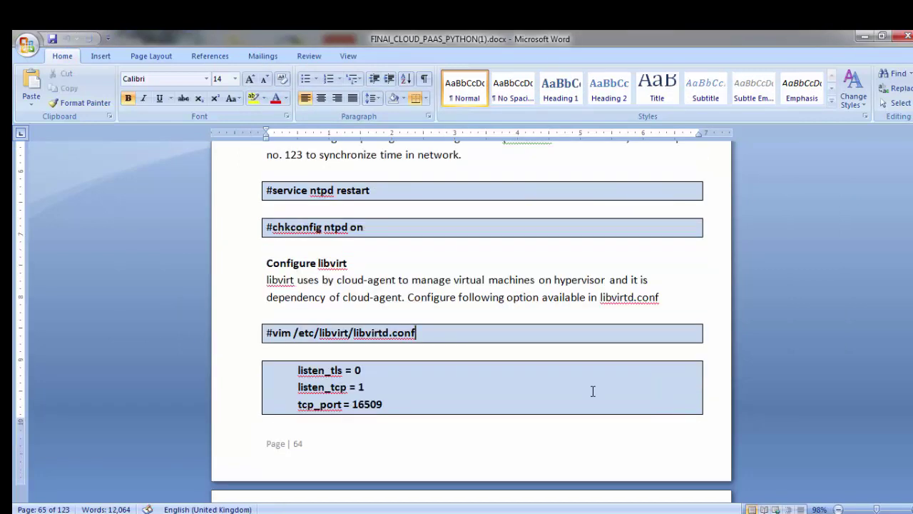
key(alt+Tab)
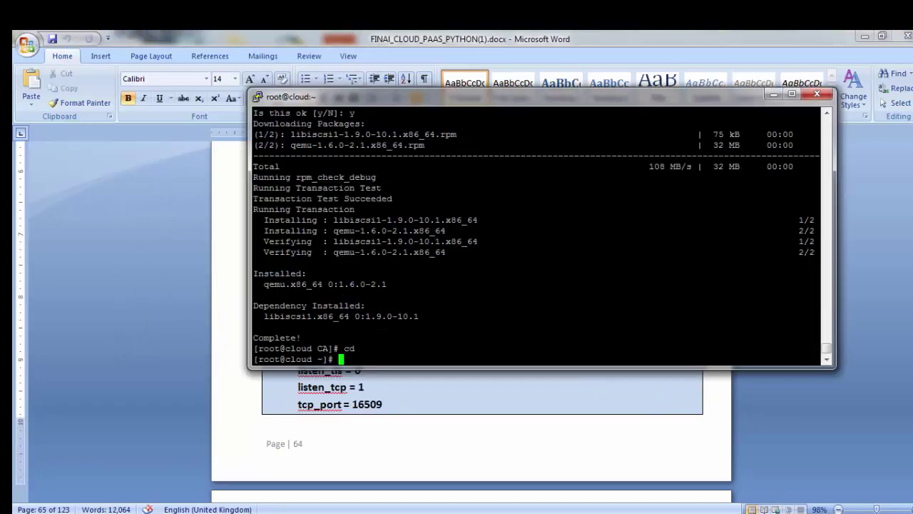
text(vim /etc/libvirt/li)
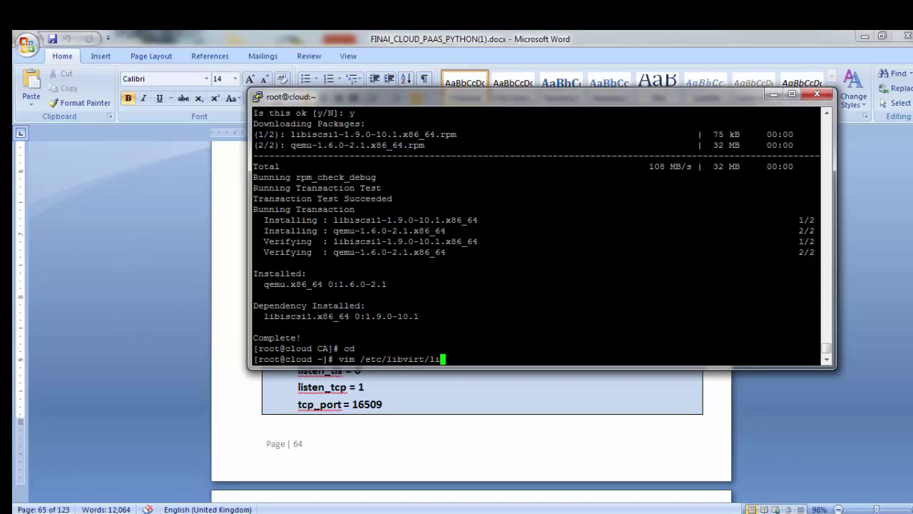
text(bvirtd.conf)
key(Return)
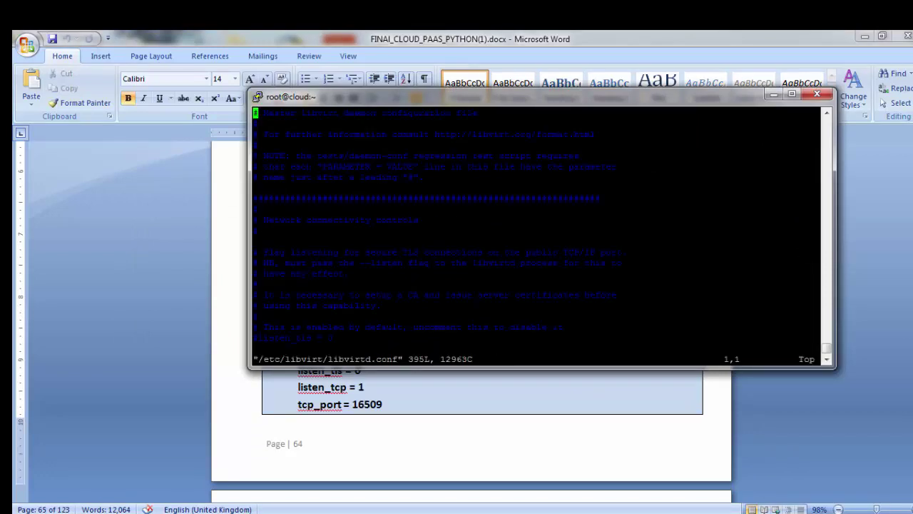
Step: Uncomment listen_tcp = 1 in libvirtd.conf, keeping the tls_port line commented out
key(Down)
key(Down)
key(Down)
key(Down)
key(Down)
key(Down)
key(Down)
key(Down)
key(Down)
key(Down)
key(Down)
key(Down)
key(Down)
key(Down)
key(Down)
key(Down)
key(Down)
key(Down)
key(Down)
key(Down)
key(Down)
key(x)
key(Down)
key(Down)
key(Down)
key(Down)
key(Down)
key(Down)
key(Down)
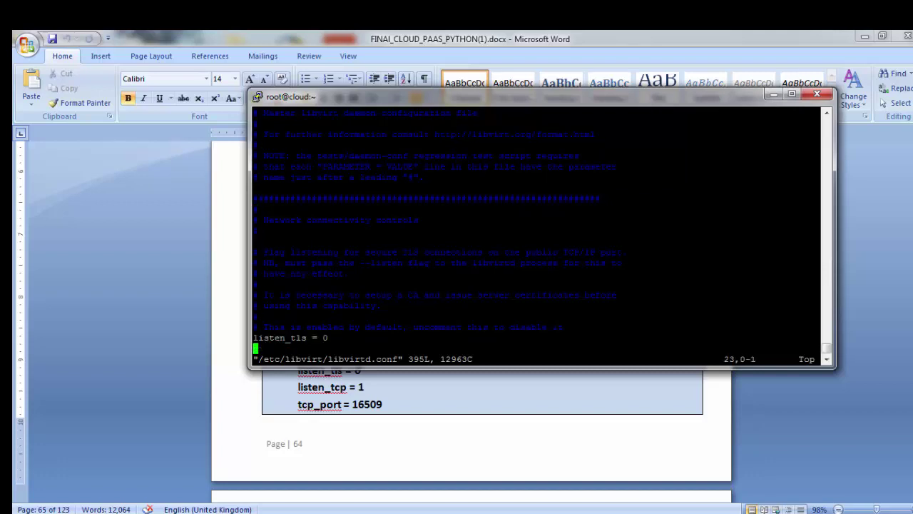
key(Down)
key(Down)
key(Down)
key(Down)
key(Down)
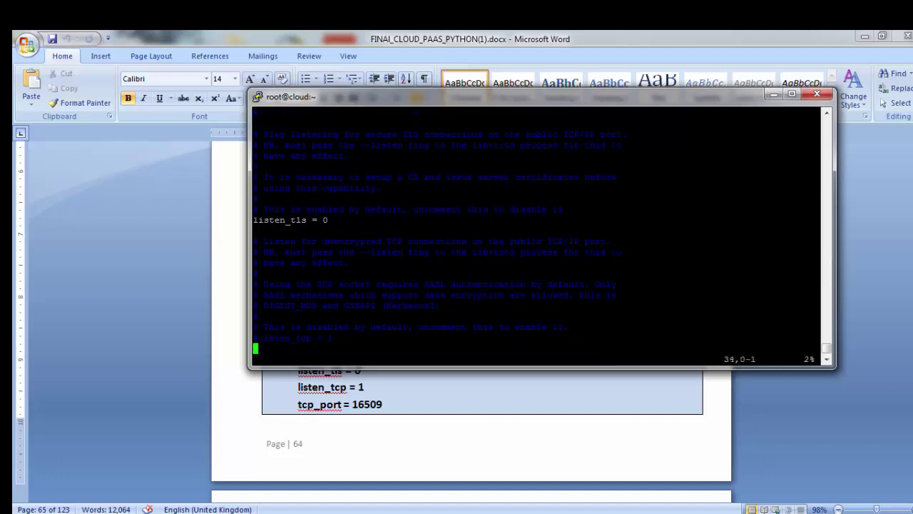
key(Up)
key(x)
key(Down)
key(Down)
key(Down)
key(Down)
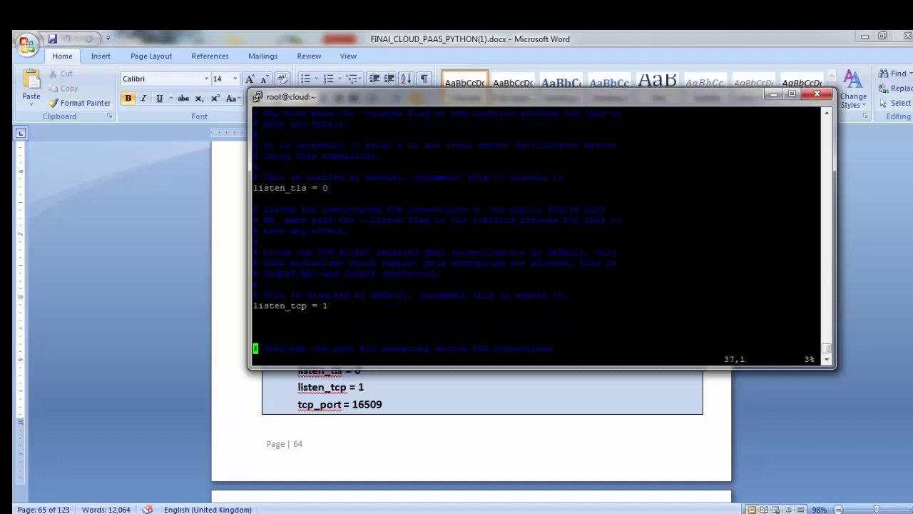
key(Down)
key(Down)
key(Down)
key(x)
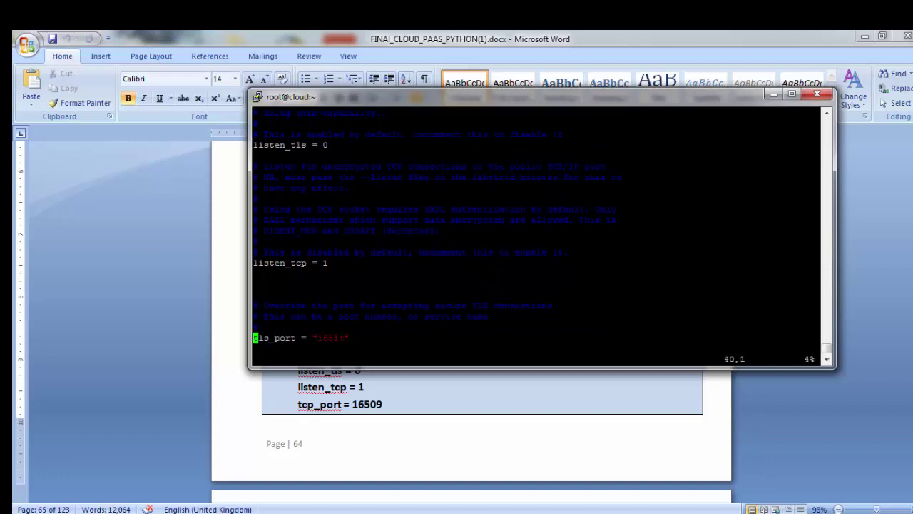
key(Down)
key(Down)
key(Down)
key(Down)
key(Down)
key(Down)
key(Down)
key(Down)
key(Down)
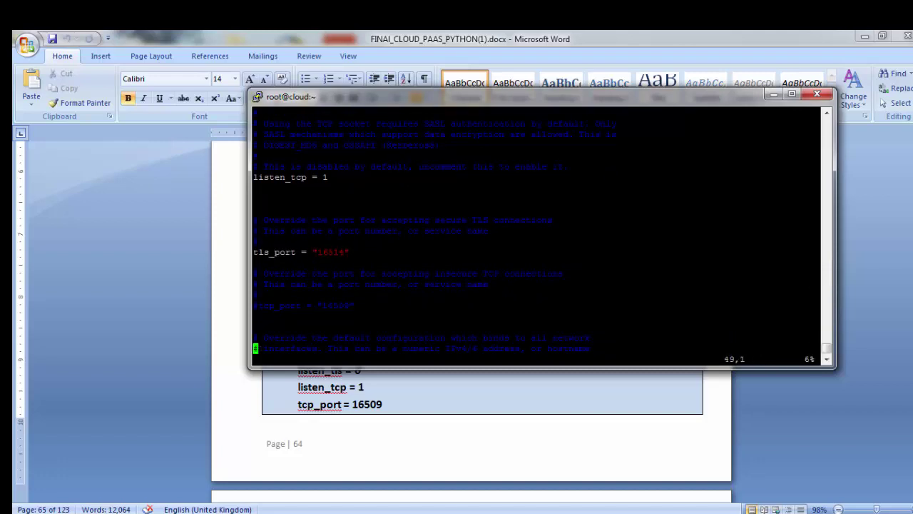
key(Down)
key(Down)
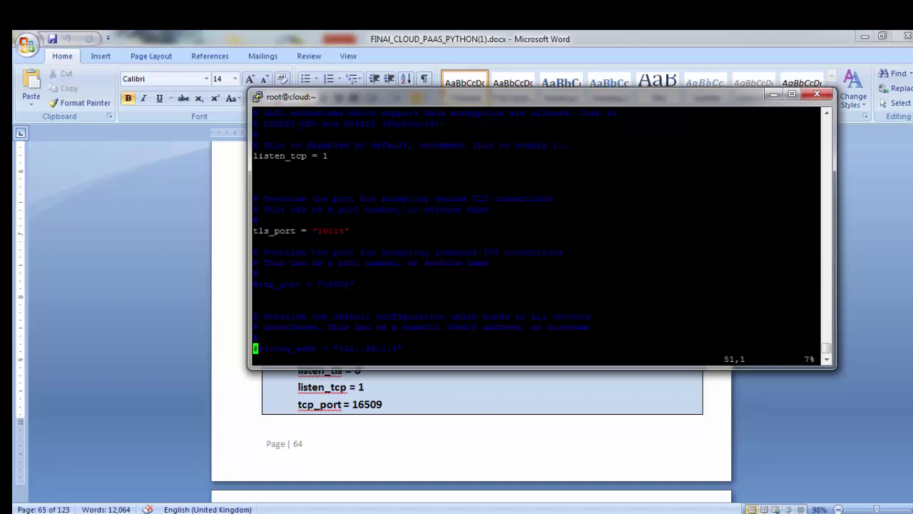
key(Up)
key(Up)
key(Up)
key(Up)
key(Up)
key(Up)
key(Up)
key(Up)
key(Up)
key(Up)
key(Up)
text(i)
text(#)
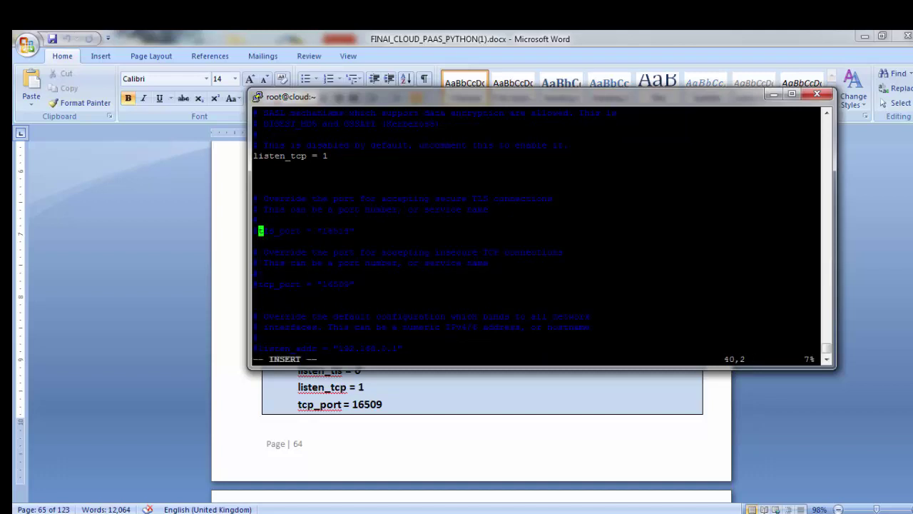
Step: Uncomment the tcp_port "16509" and mdns_adv lines
key(Down)
key(Down)
key(Down)
key(Down)
key(Down)
key(BackSpace)
key(Down)
key(Down)
key(Down)
key(Down)
key(Down)
key(Down)
key(Down)
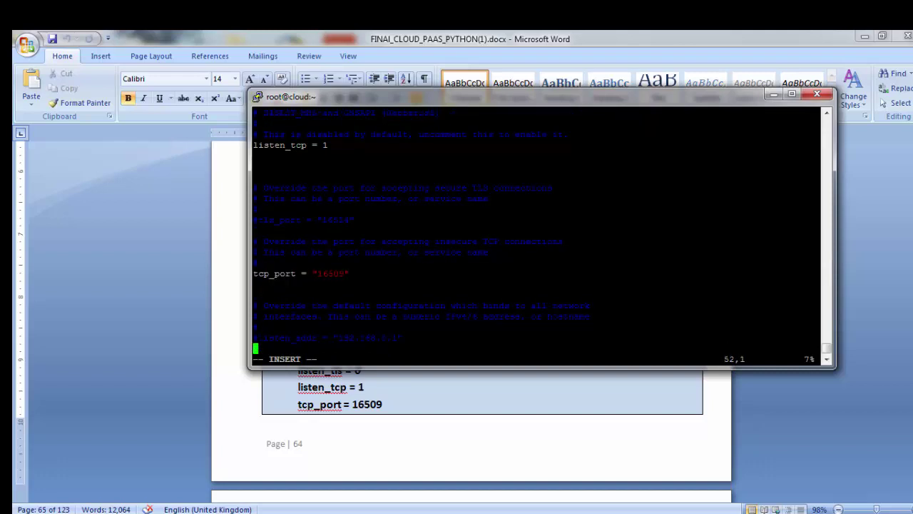
key(Down)
key(Down)
key(Down)
key(Down)
key(Down)
key(Down)
key(Down)
key(Down)
key(Down)
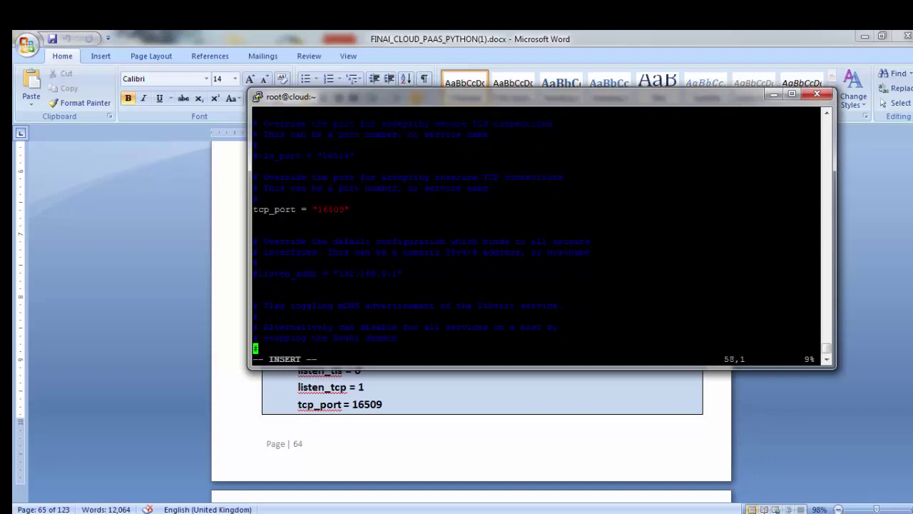
key(Down)
key(Down)
key(Up)
key(Up)
key(Up)
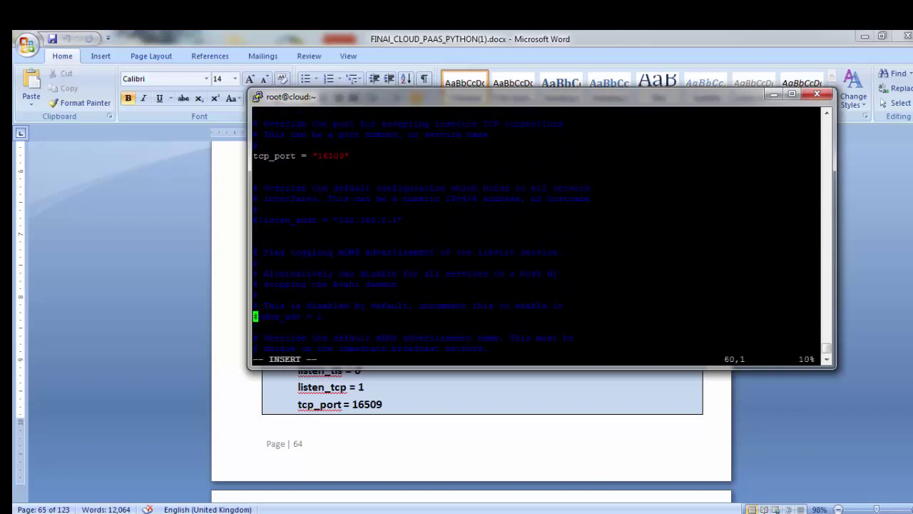
key(Delete)
click(437, 397)
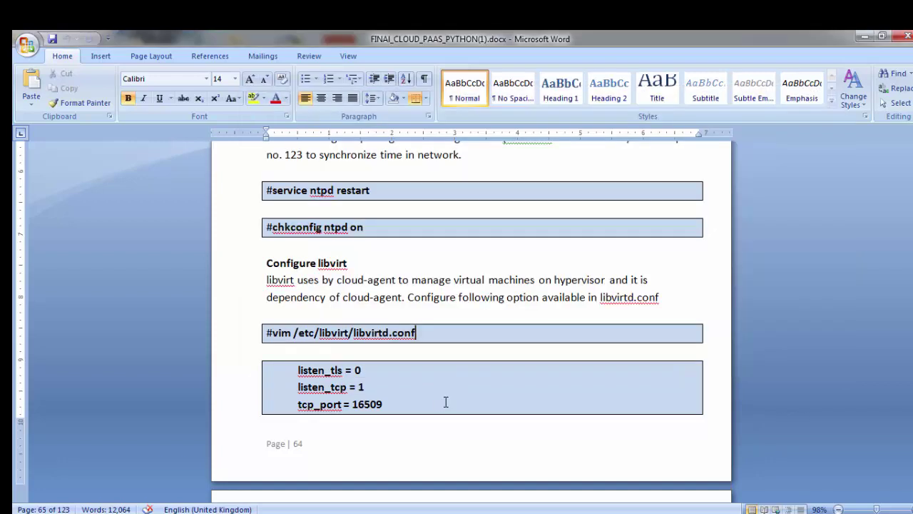
Step: Change the mdns_adv value from 1 to 0
scroll(445, 399, down, 5)
key(alt+Tab)
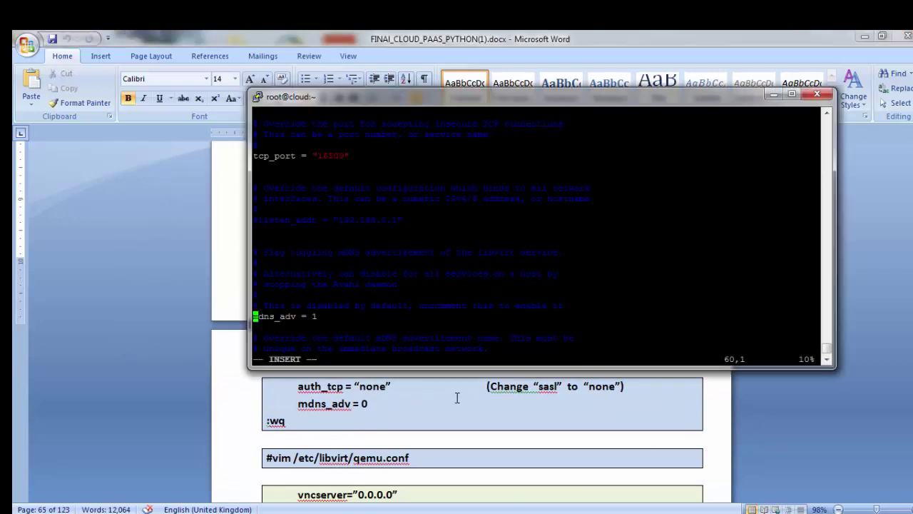
key(Right)
key(Right)
key(Right)
key(Right)
key(Right)
key(Right)
key(Right)
key(Right)
key(Right)
key(Right)
key(Right)
key(Right)
key(BackSpace)
text(0)
key(BackSpace)
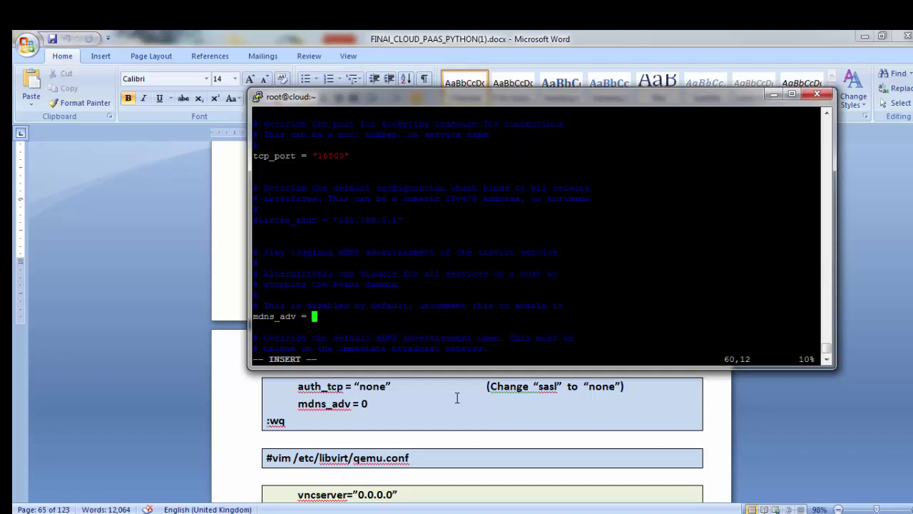
text(0)
Step: Uncomment auth_tcp and change its value from "sasl" to "none"
key(Down)
key(Down)
key(Down)
key(Down)
key(Down)
key(Down)
key(Down)
key(Down)
key(Down)
key(Down)
key(Down)
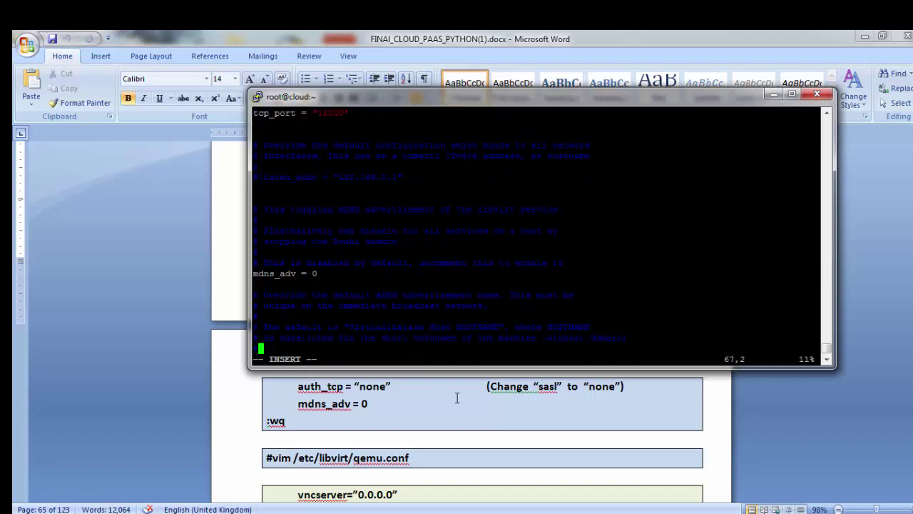
key(Down)
key(Down)
key(Down)
key(Down)
key(Down)
key(Down)
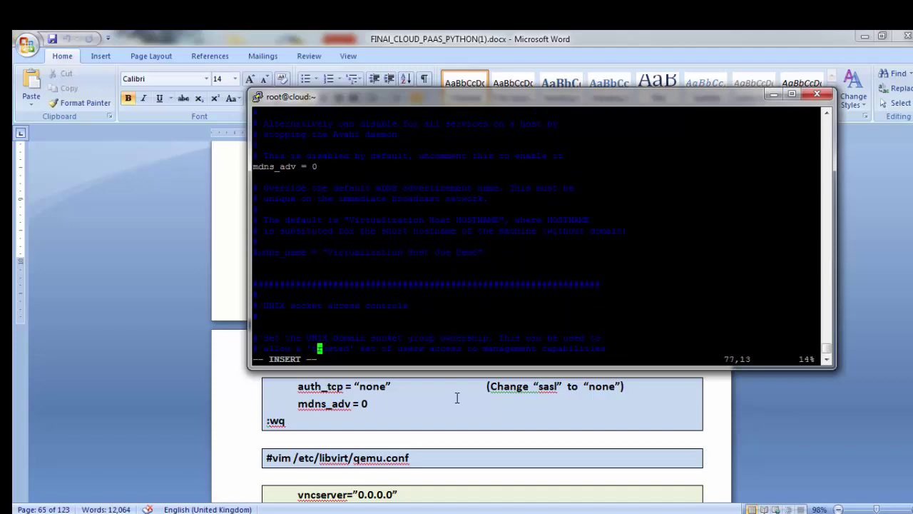
key(Down)
key(Down)
key(Down)
key(Down)
key(Down)
key(Down)
key(Down)
key(Down)
key(Down)
key(Down)
key(Down)
key(Down)
key(Down)
key(Down)
key(Down)
key(Down)
key(Down)
key(Down)
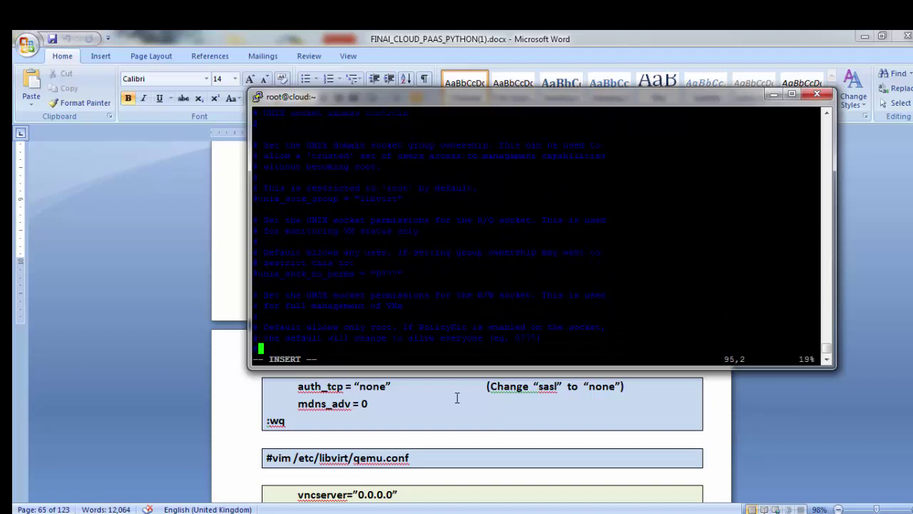
key(Down)
key(Down)
key(Down)
key(Down)
key(Down)
key(Down)
key(Down)
key(Down)
key(Down)
key(Down)
key(Down)
key(Down)
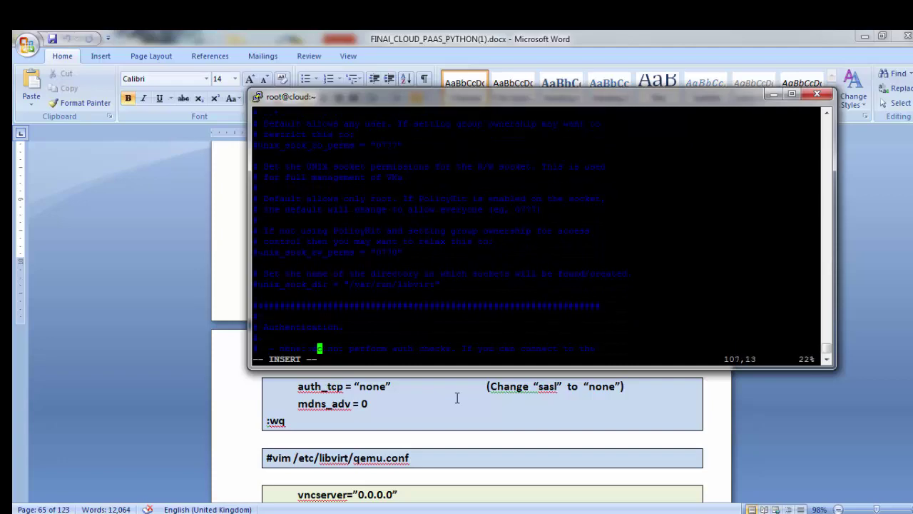
key(Down)
key(Down)
key(Down)
key(Down)
key(Down)
key(Down)
key(Down)
key(Down)
key(Down)
key(Down)
key(Down)
key(Down)
key(Down)
key(Down)
key(Down)
key(Down)
key(Down)
key(Down)
key(Down)
key(Down)
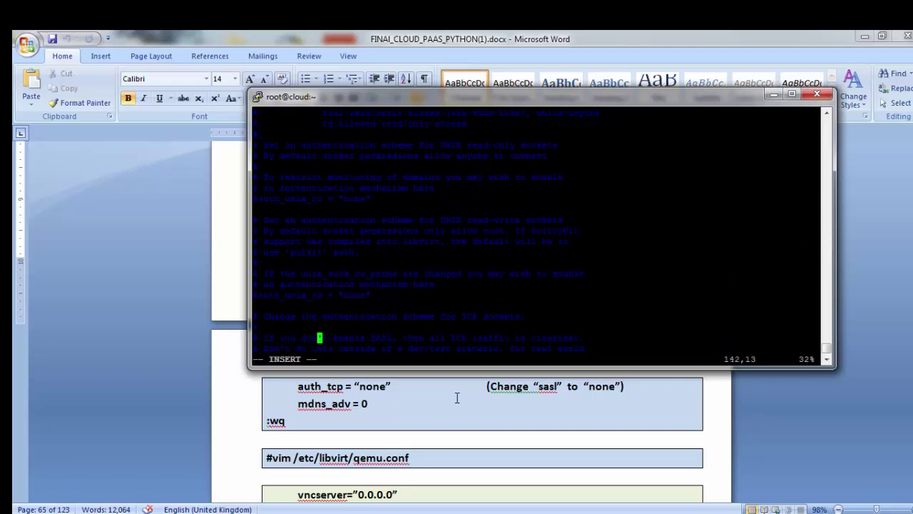
key(Down)
key(Down)
key(Down)
key(Down)
key(Down)
key(Down)
key(Down)
key(Down)
key(Down)
key(Down)
key(Down)
key(Down)
key(Down)
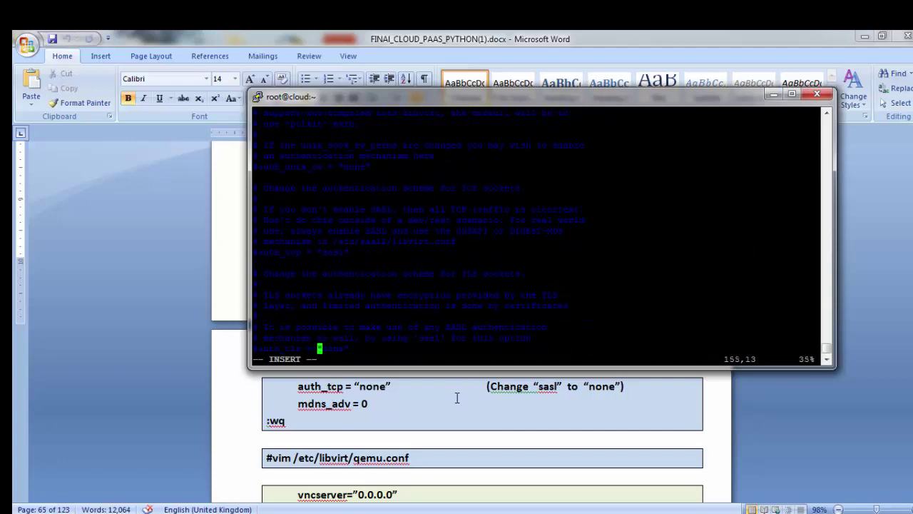
key(Left)
key(Left)
key(Left)
key(Left)
key(Left)
key(Left)
key(Left)
key(Left)
key(Left)
key(Left)
key(Left)
key(Left)
key(Up)
key(Up)
key(Up)
key(Up)
key(Up)
key(Up)
key(Up)
key(Up)
key(Up)
key(Delete)
key(Right)
key(Right)
key(Right)
key(Right)
key(Right)
key(Right)
key(Right)
key(Right)
key(Right)
key(Right)
key(Right)
key(Right)
key(Right)
key(Right)
key(Right)
key(Right)
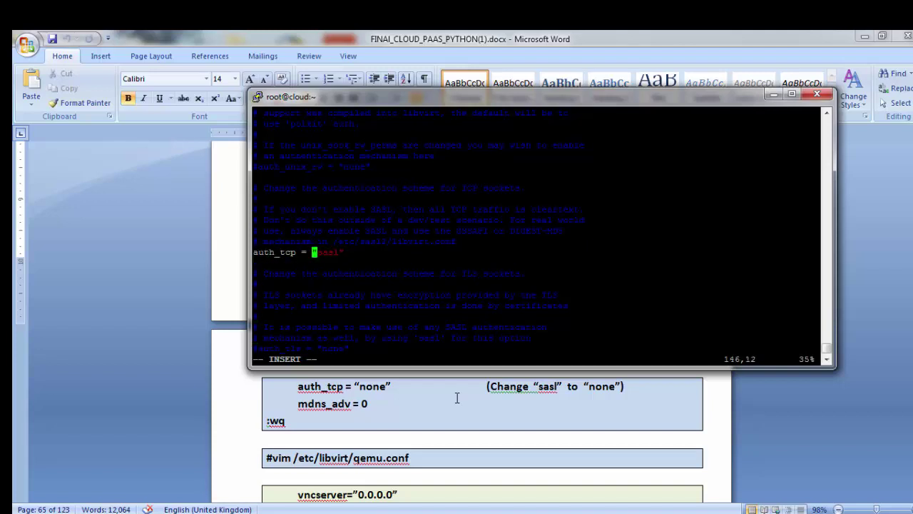
key(BackSpace)
key(BackSpace)
key(BackSpace)
key(BackSpace)
text(none)
Step: Save libvirtd.conf and quit vim with :wq
key(Escape)
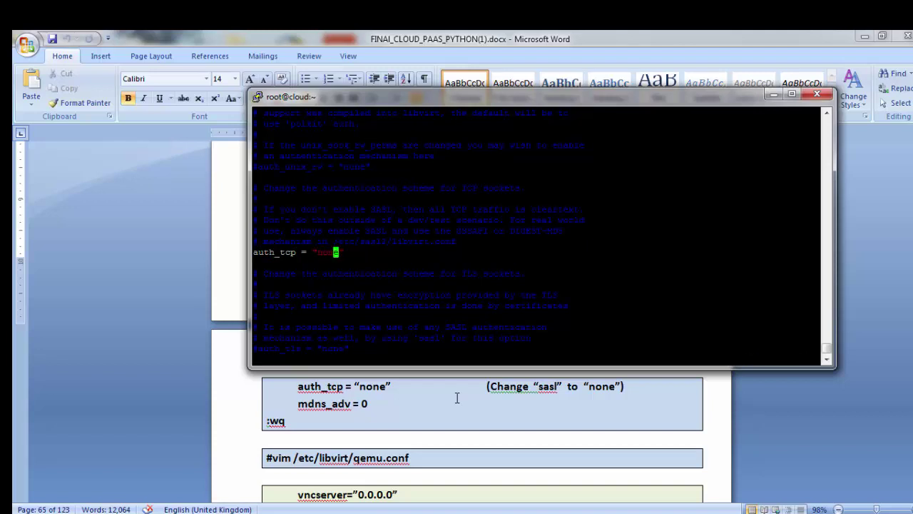
text(:wq)
key(Return)
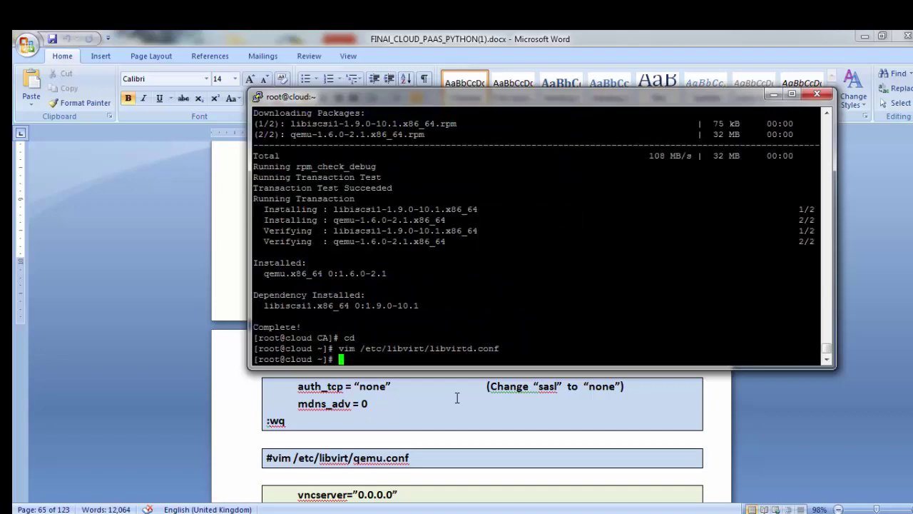
Step: Uncomment vnc_listen = "0.0.0.0" in /etc/libvirt/qemu.conf and save it with :wq
text(vim /etc/libvirt/)
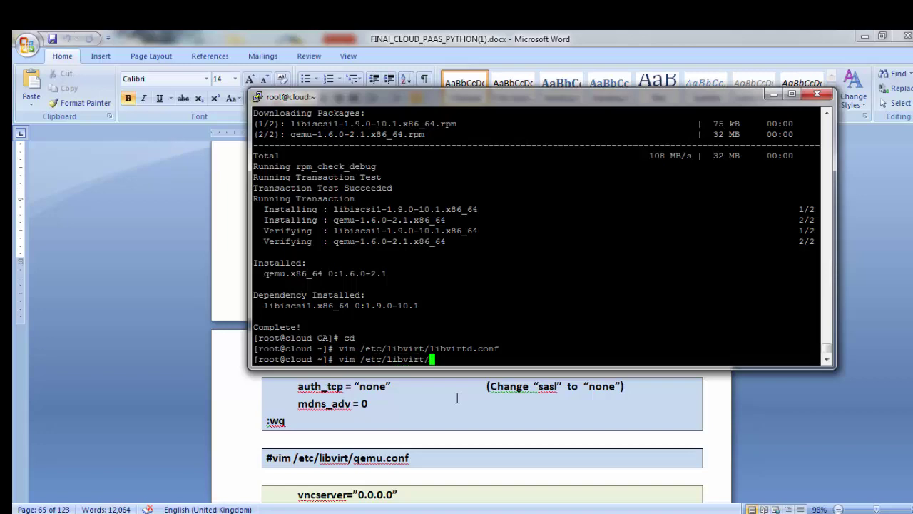
text(qemu.conf)
key(Return)
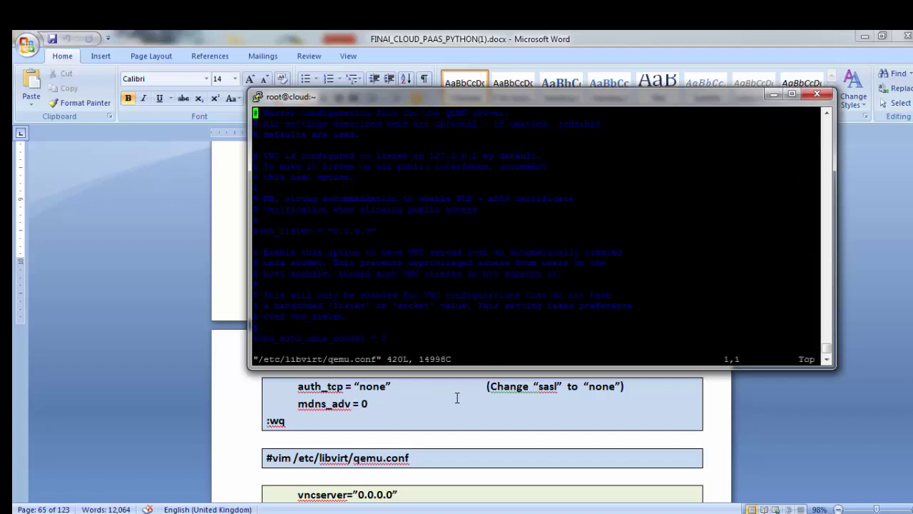
key(Down)
key(Down)
key(Down)
key(Down)
key(Down)
key(Down)
key(Down)
key(Down)
key(Down)
key(Down)
key(Down)
key(x)
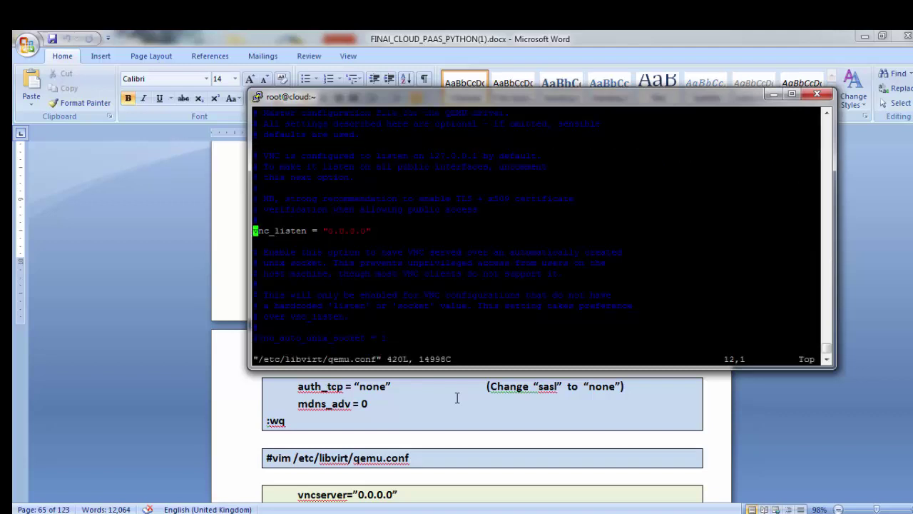
text(:wq)
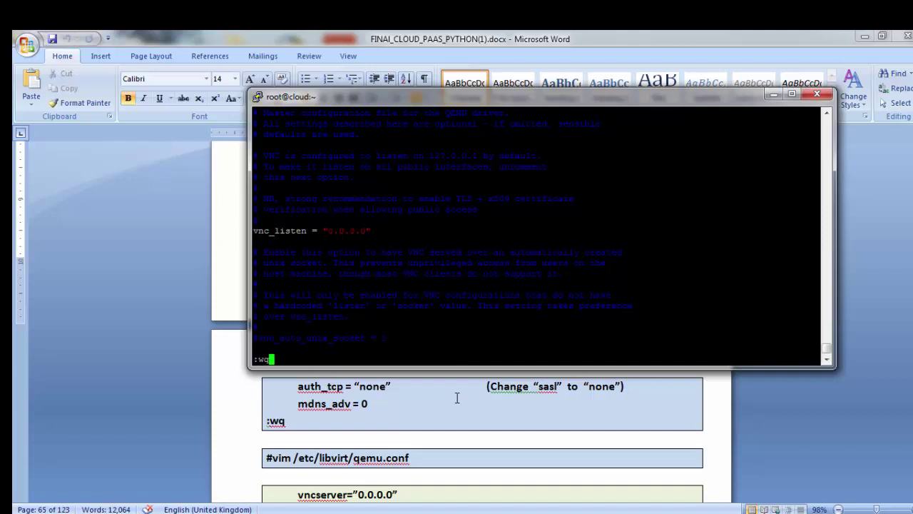
key(Return)
click(314, 418)
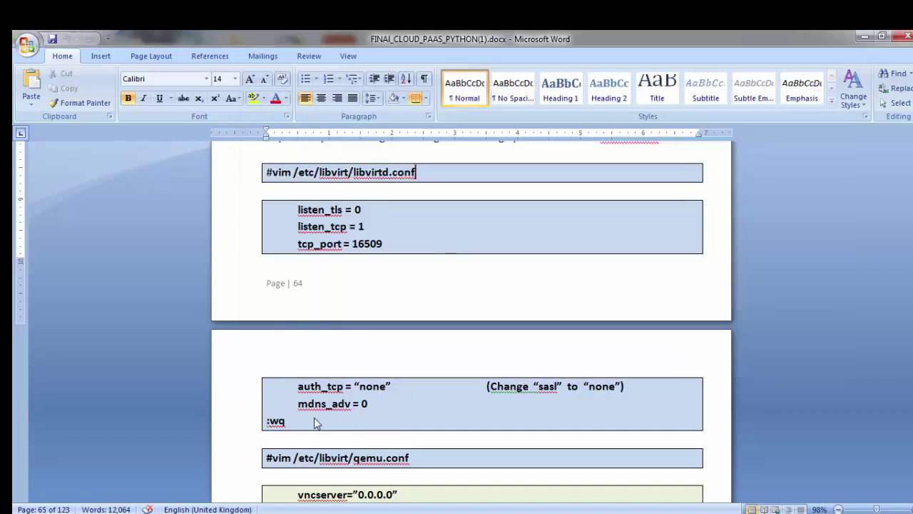
Step: Uncomment LIBVIRTD_ARGS="--listen" in /etc/sysconfig/libvirtd and save it with :wq
scroll(314, 418, down, 3)
scroll(314, 418, down, 3)
key(alt+Tab)
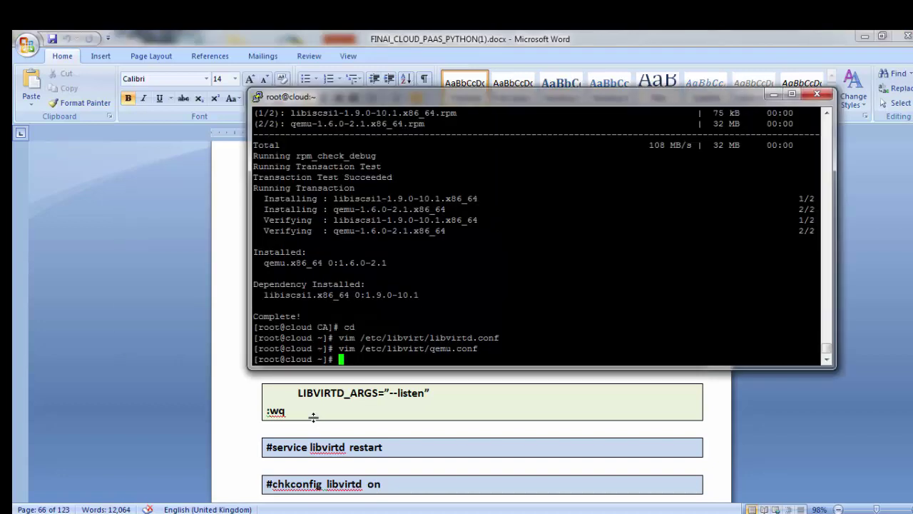
text(vim /etc/sysconfig/libvirt)
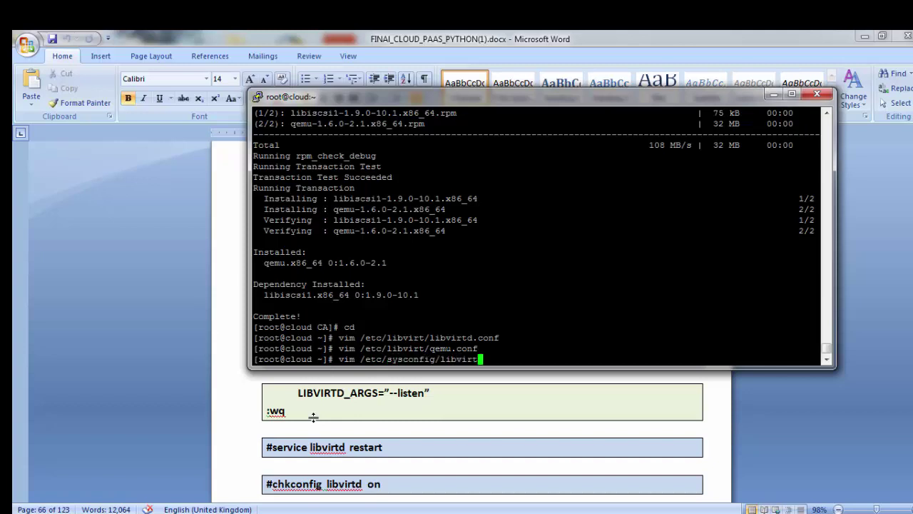
text(d)
key(Return)
key(Down)
key(Down)
key(Down)
key(Down)
key(Down)
key(Down)
key(Down)
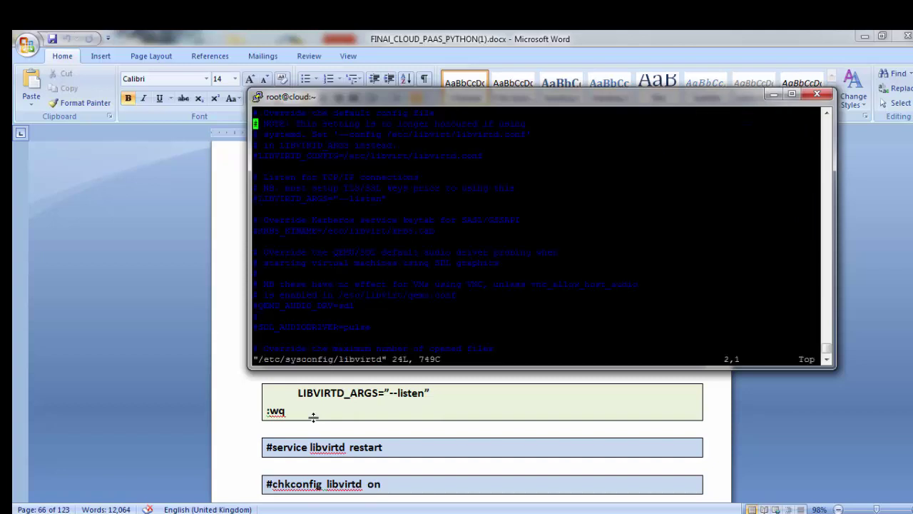
key(Down)
key(x)
key(Down)
key(Down)
key(Down)
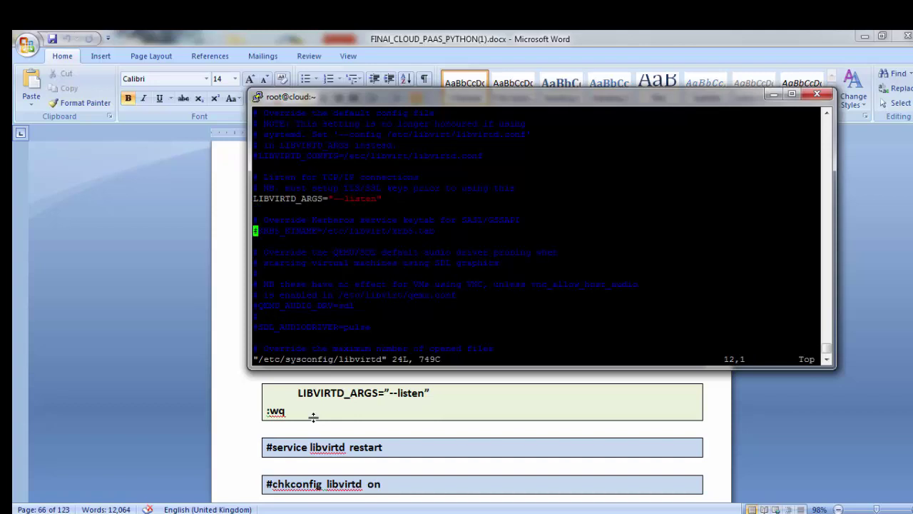
text(:wq)
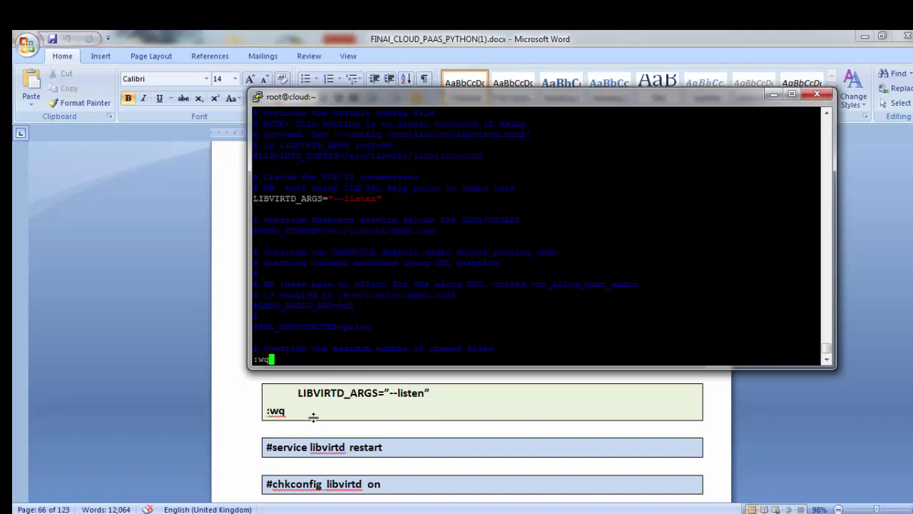
key(Return)
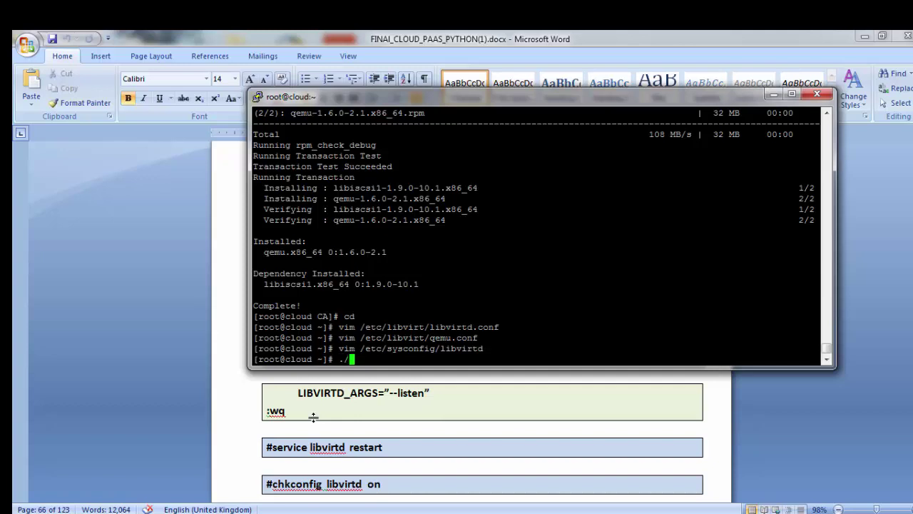
Step: Start the libvirtd daemon and enable it at boot with chkconfig libvirtd on
text(/etc/init.d/libvirtd start)
key(Return)
text(c)
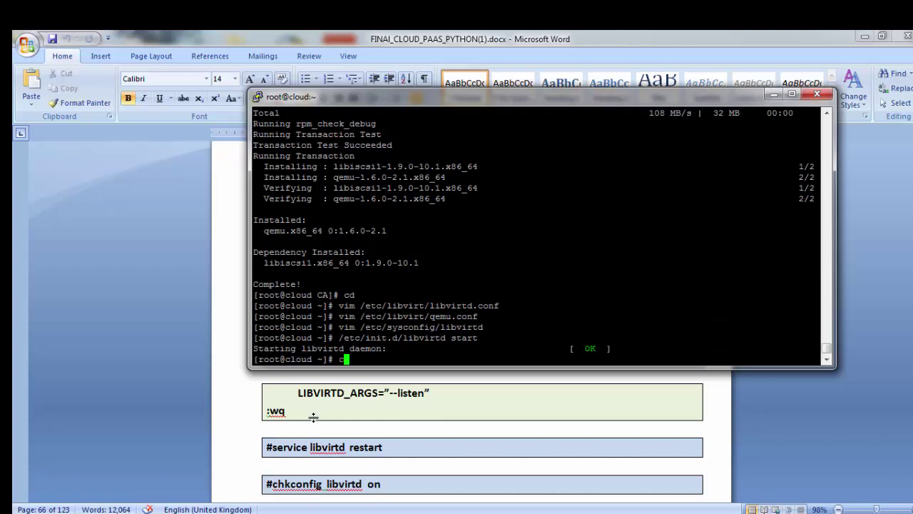
text(hkconfig libvirtr)
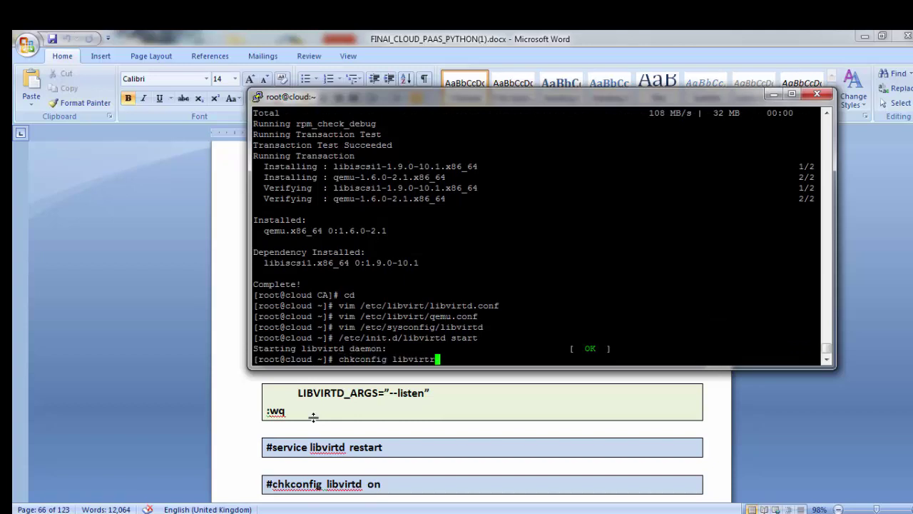
key(BackSpace)
text(d on)
key(Return)
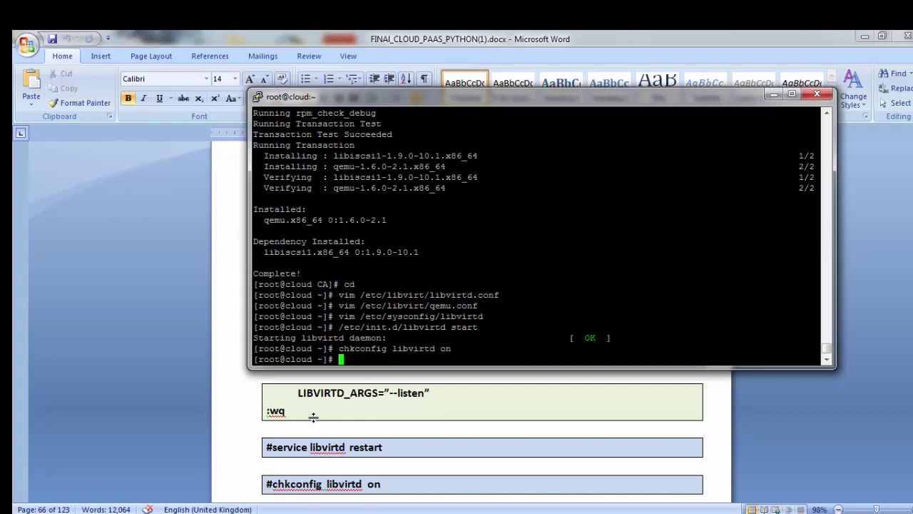
Step: Start the ntpd time service and enable it at boot with chkconfig ntpd on
text(/etc/init.)
text(d/named)
key(BackSpace)
key(BackSpace)
key(BackSpace)
key(BackSpace)
key(BackSpace)
text(tpd start)
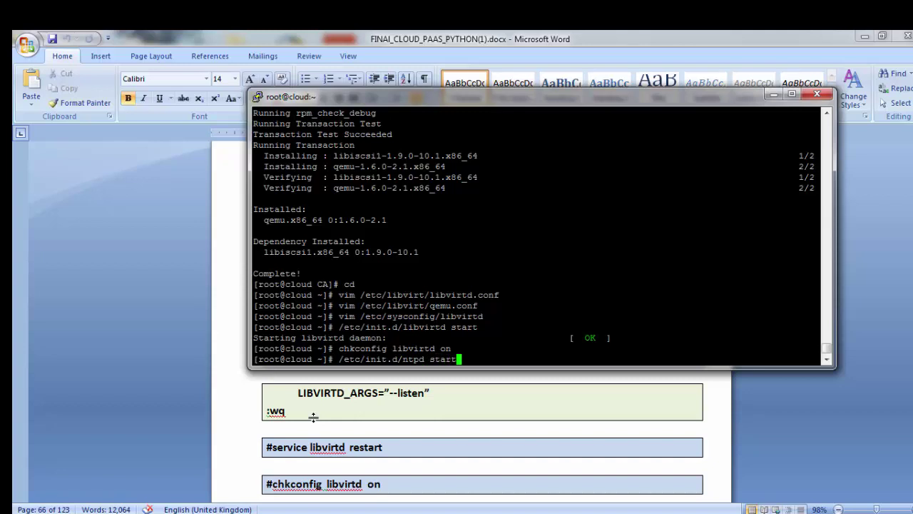
key(Return)
text(ch)
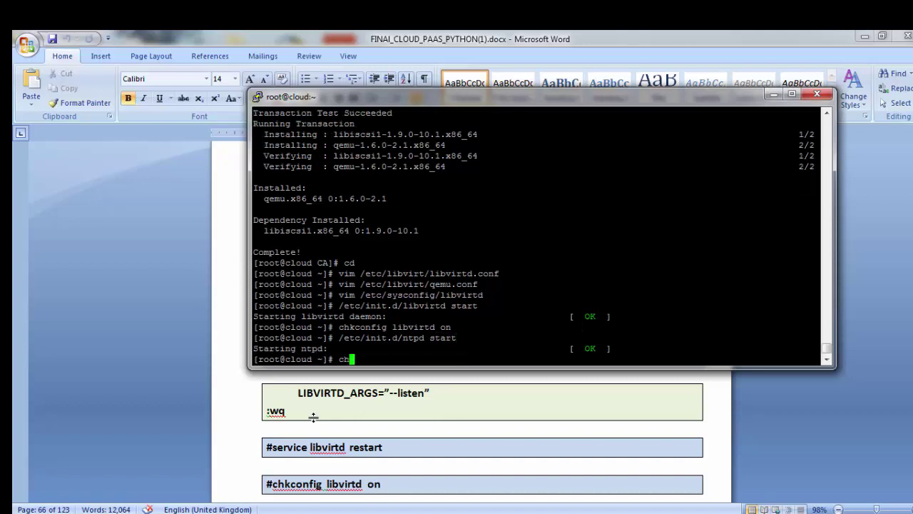
text(kconfig ntpd on)
key(Return)
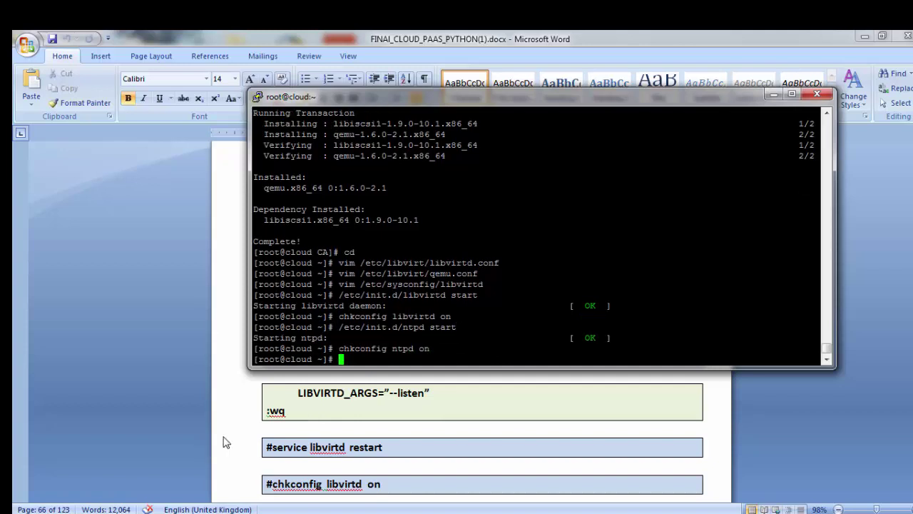
text(vim)
key(BackSpace)
key(BackSpace)
key(BackSpace)
key(BackSpace)
key(alt+Tab)
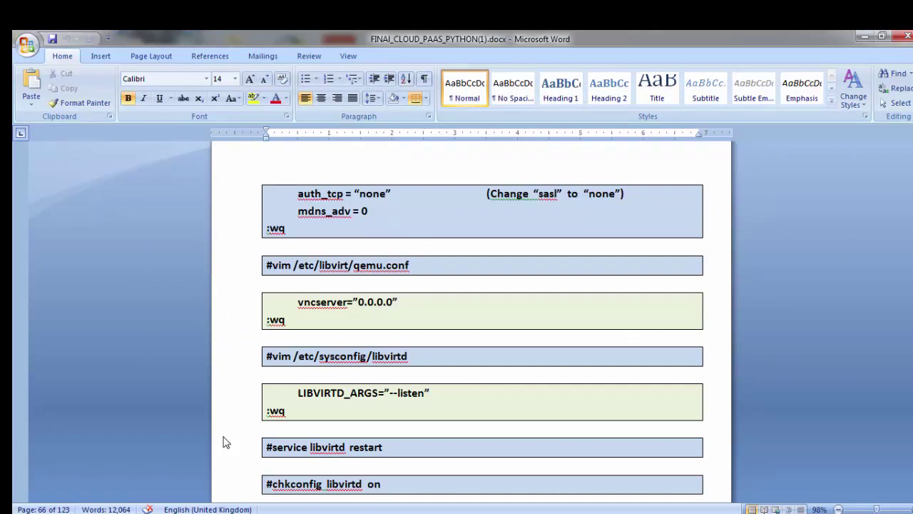
Step: Launch vncserver and set its VNC access password
scroll(348, 411, down, 3)
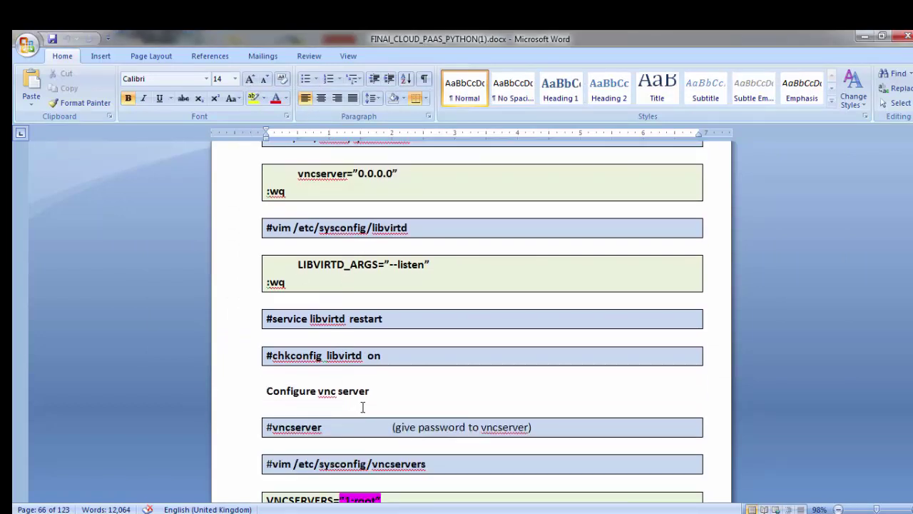
key(alt+Tab)
text(vncserver)
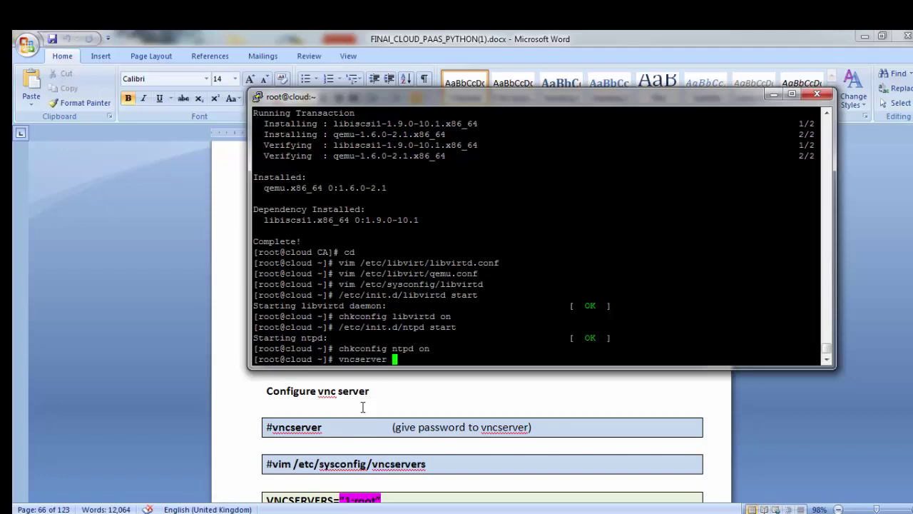
key(Return)
key(Return)
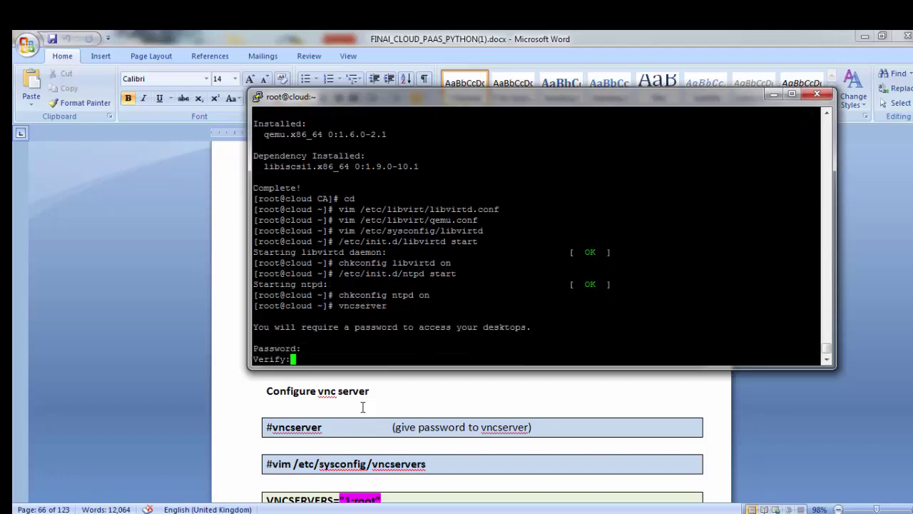
key(Return)
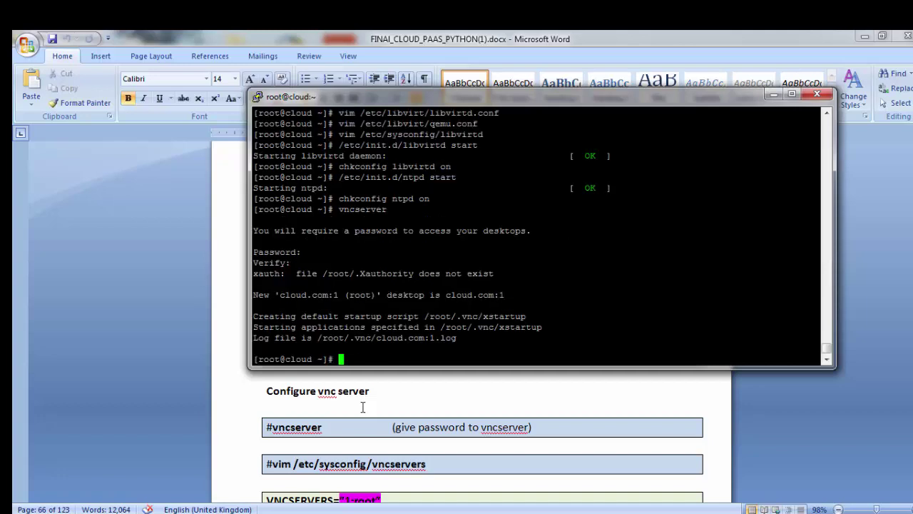
Step: In /etc/sysconfig/vncservers, uncomment VNCSERVERS and VNCSERVERARGS, set VNCSERVERS to "1:root", and save
text(vim /etc/sysconfig/)
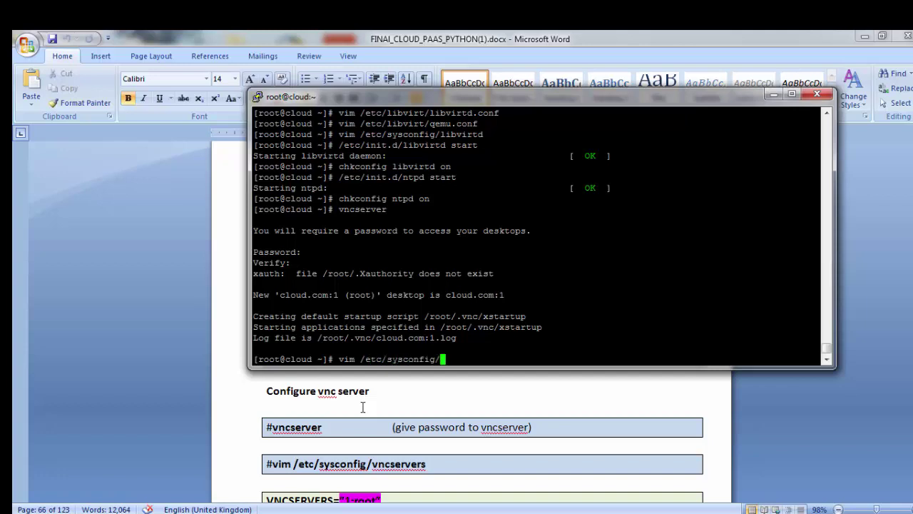
text(vnsservers)
key(Return)
key(Down)
key(Down)
key(Down)
key(Down)
key(Down)
key(Down)
key(Down)
key(Down)
key(Down)
key(Down)
key(Down)
key(Down)
key(Down)
key(Down)
key(Down)
key(Down)
key(Down)
key(Down)
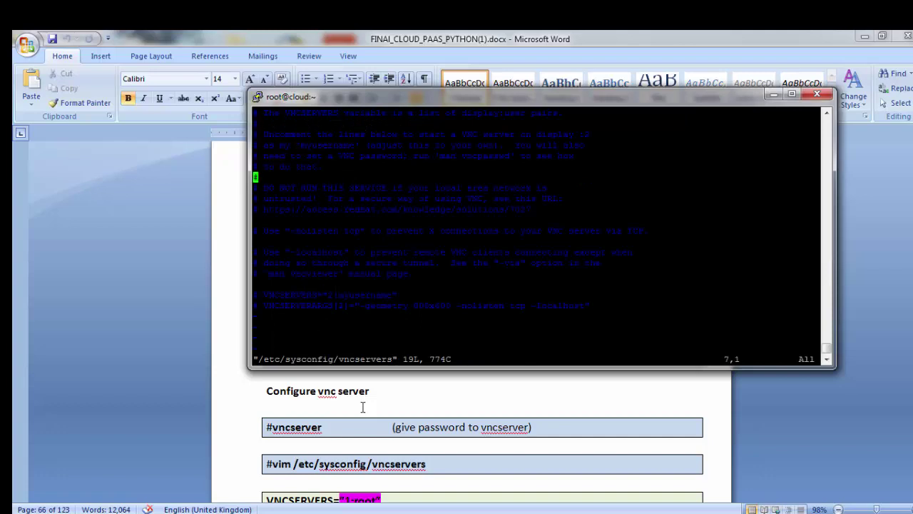
key(x)
key(Up)
key(x)
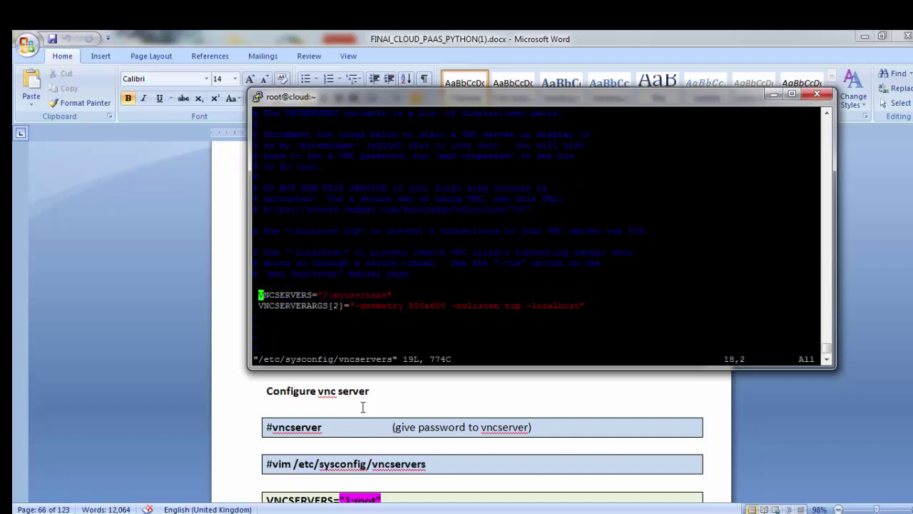
key(Right)
key(Right)
key(Right)
key(Right)
key(Right)
key(Right)
key(Right)
key(Right)
key(Right)
key(Right)
key(Right)
key(Right)
key(Right)
key(Right)
key(Right)
key(Right)
key(Right)
key(Right)
key(Right)
key(Right)
key(Right)
key(Right)
key(Right)
key(Right)
key(i)
key(BackSpace)
key(BackSpace)
key(BackSpace)
key(BackSpace)
key(BackSpace)
key(BackSpace)
key(BackSpace)
key(BackSpace)
key(BackSpace)
key(BackSpace)
key(BackSpace)
key(BackSpace)
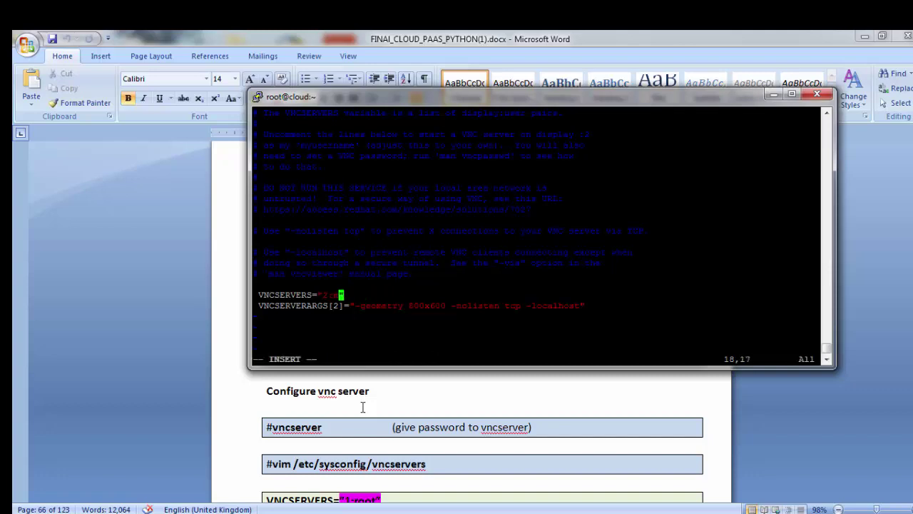
text(1:root)
key(Escape)
text(:wq)
key(Return)
Step: Scroll the Word setup guide down to the next instructions
click(362, 406)
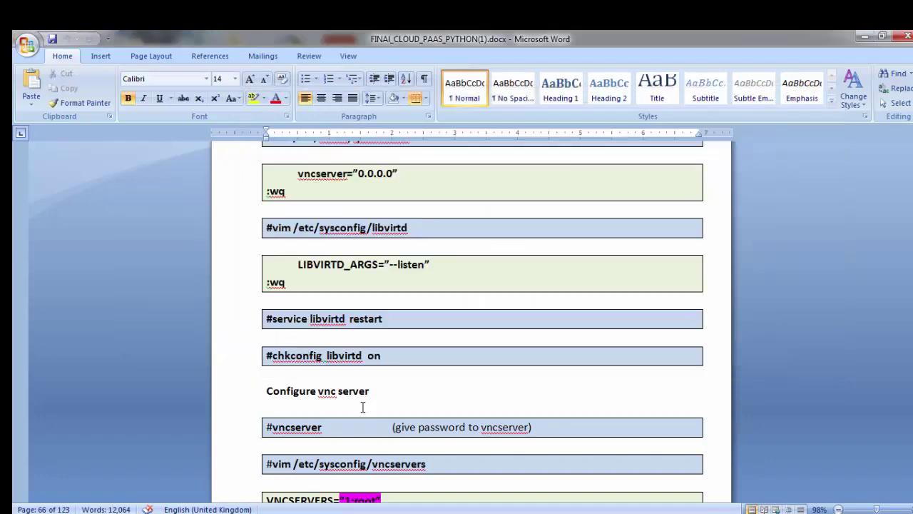
scroll(358, 417, down, 6)
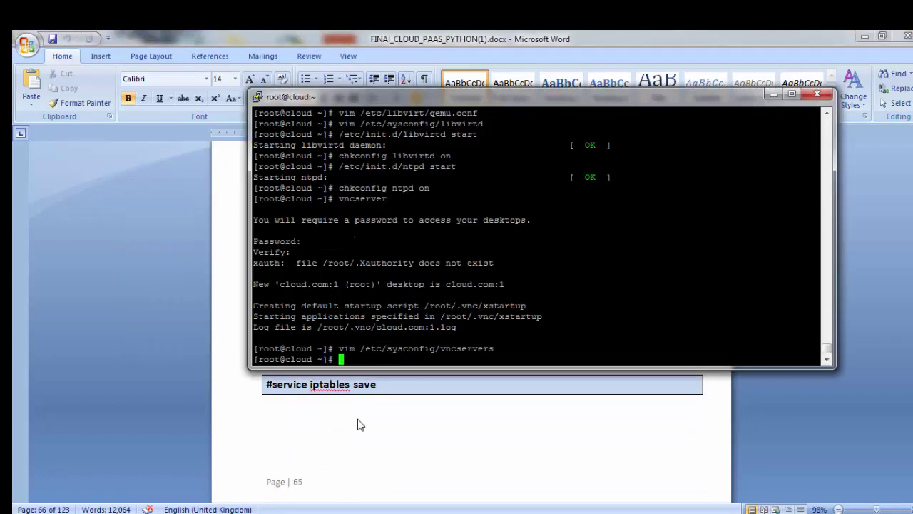
click(357, 421)
scroll(390, 410, down, 7)
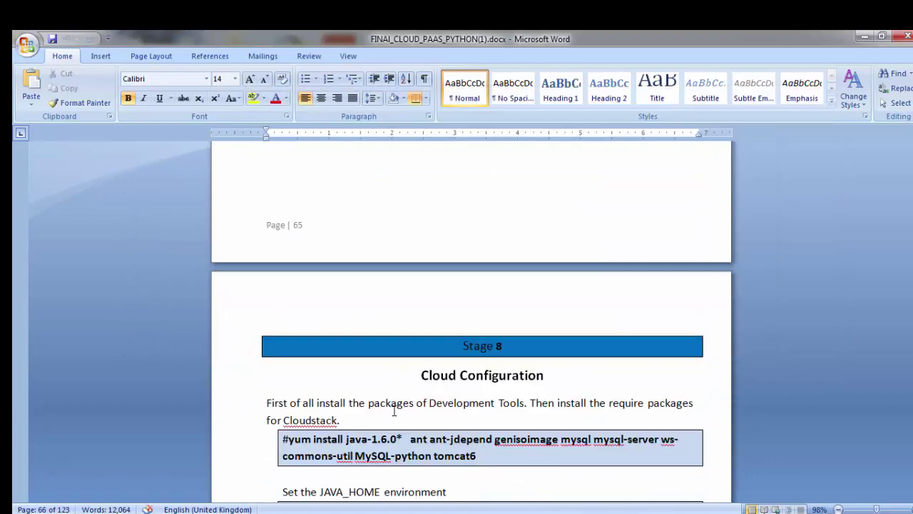
scroll(393, 411, down, 1)
scroll(394, 410, up, 4)
Step: Flush all firewall rules with iptables -F
key(alt+Tab)
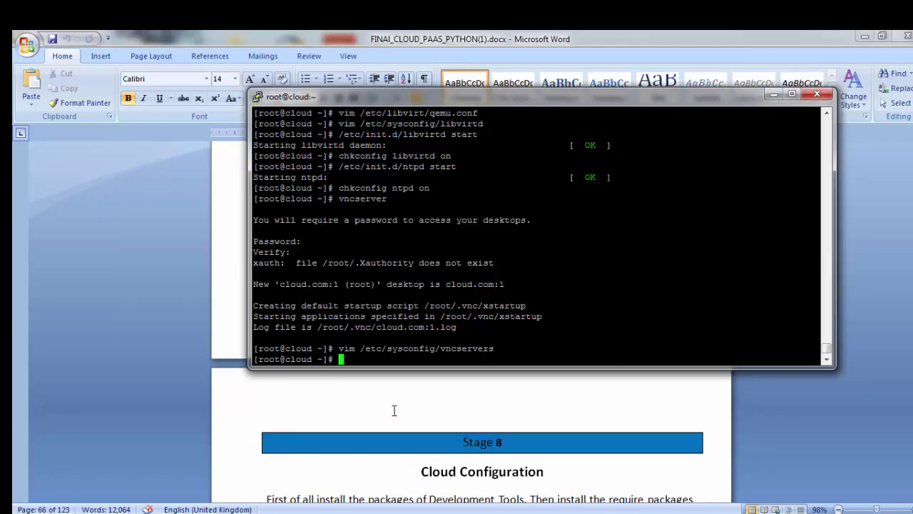
text(iptables -F)
key(Return)
Step: Save the flushed firewall rules with service iptables save
text(service up)
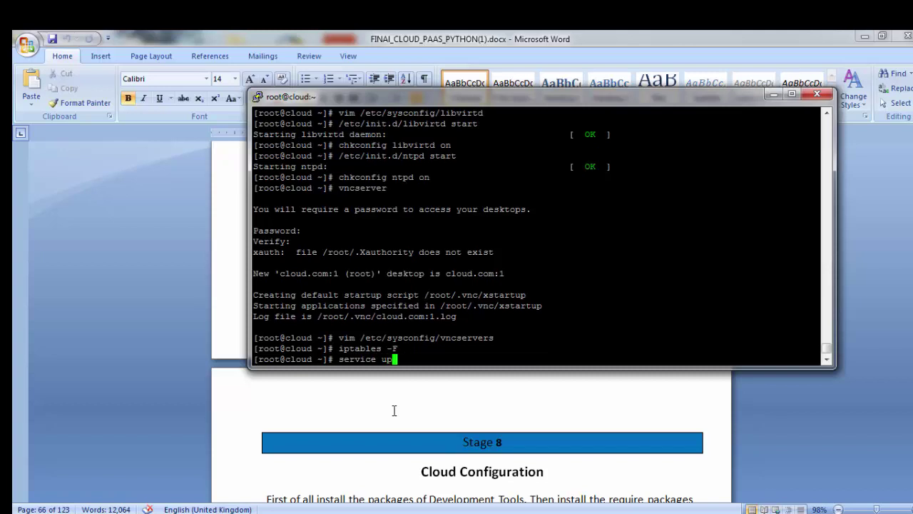
key(BackSpace)
key(BackSpace)
text(iptables save)
key(Return)
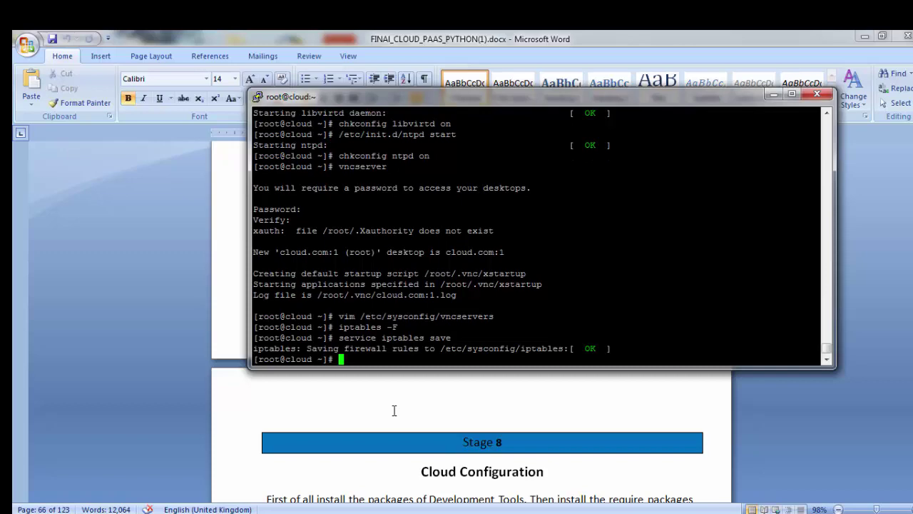
click(387, 411)
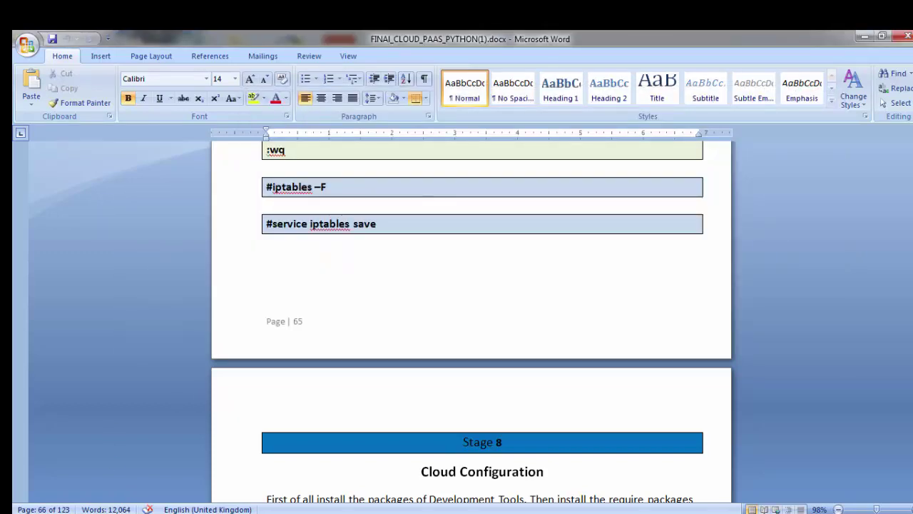
key(alt+Tab)
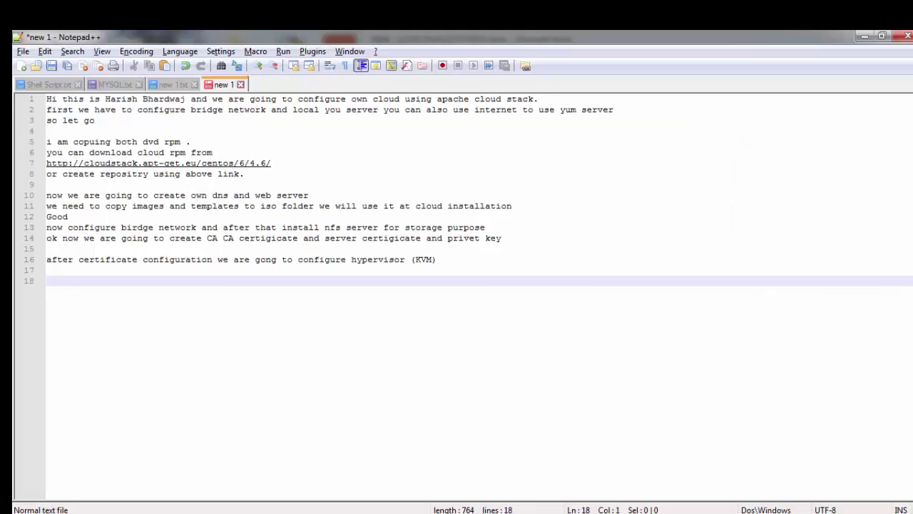
Step: Write 'now we will configure apache cloudstack' on line 18 of the Notepad++ notes
text(we g)
key(BackSpace)
key(BackSpace)
key(BackSpace)
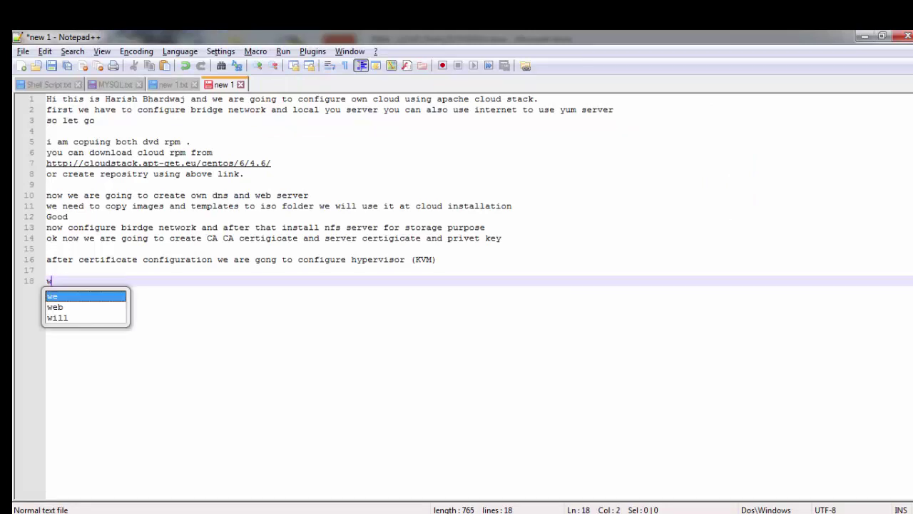
text(e)
key(BackSpace)
key(BackSpace)
key(BackSpace)
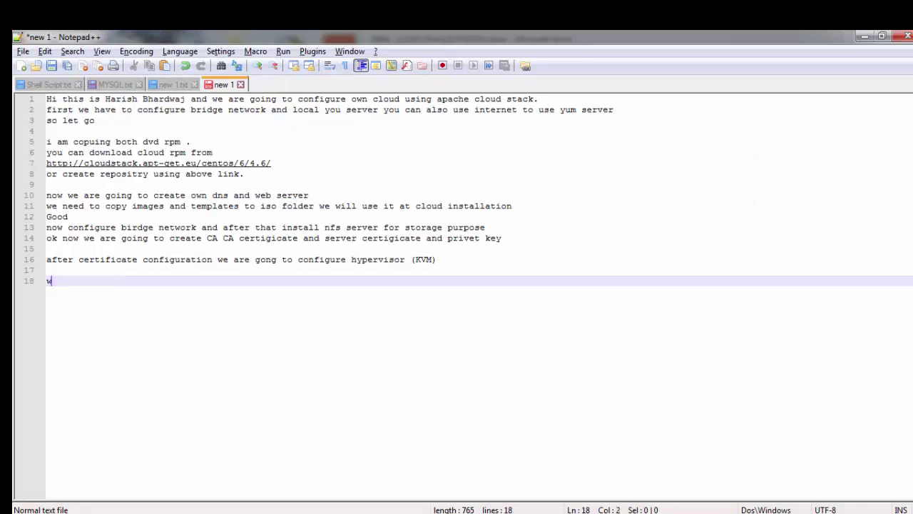
text(nw)
key(BackSpace)
text(o)
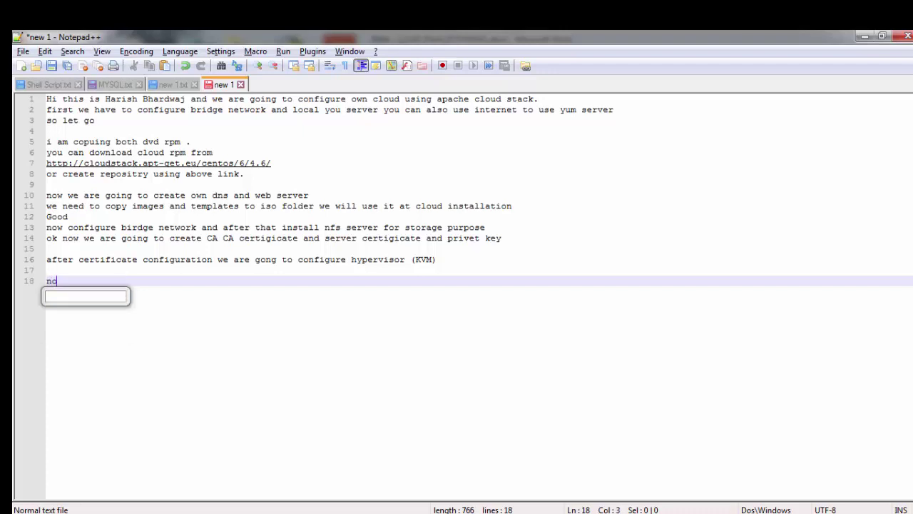
text(w we )
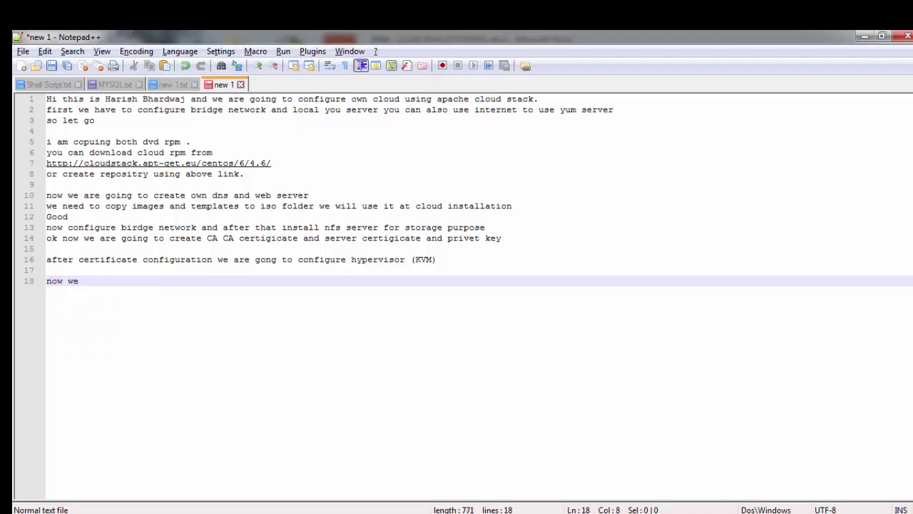
text(will configur)
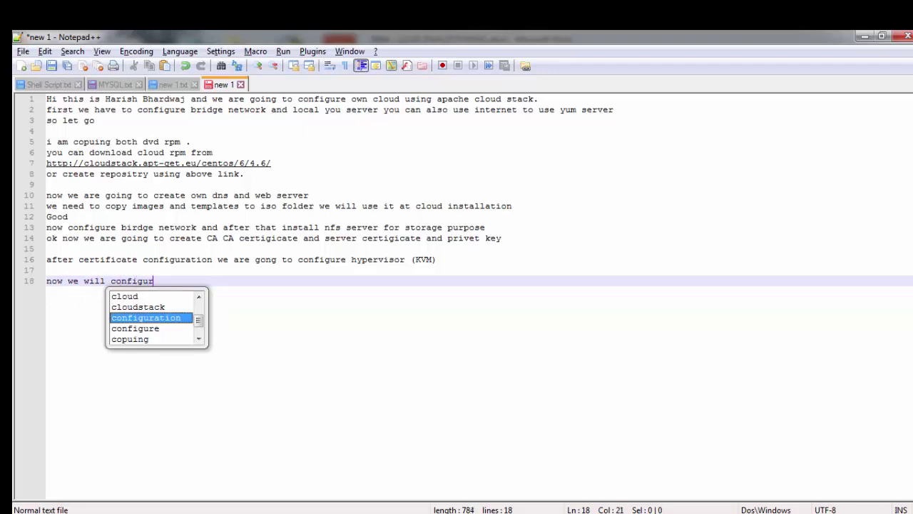
text(e )
text(apache a)
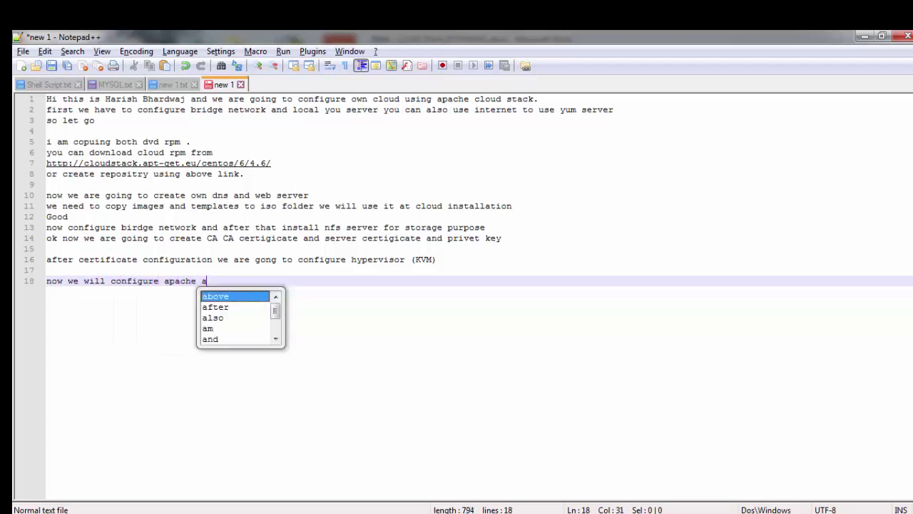
key(BackSpace)
text(cloudstack)
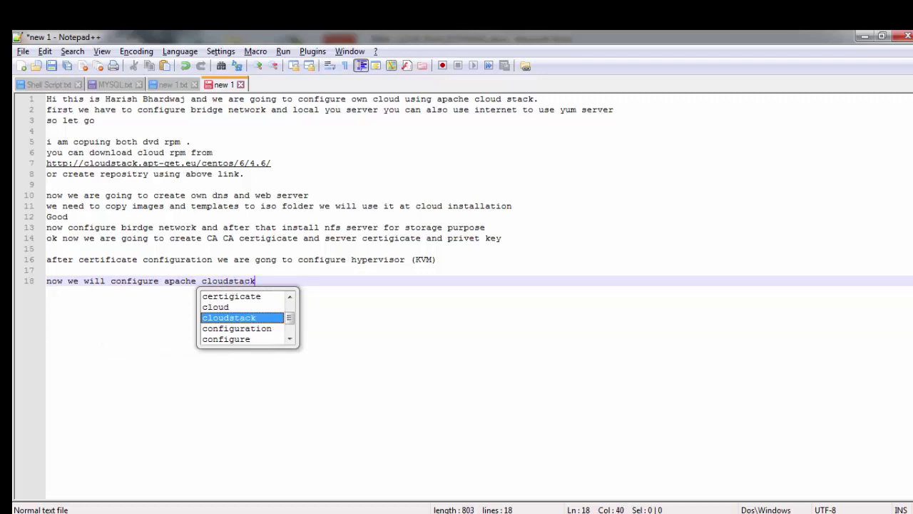
key(Escape)
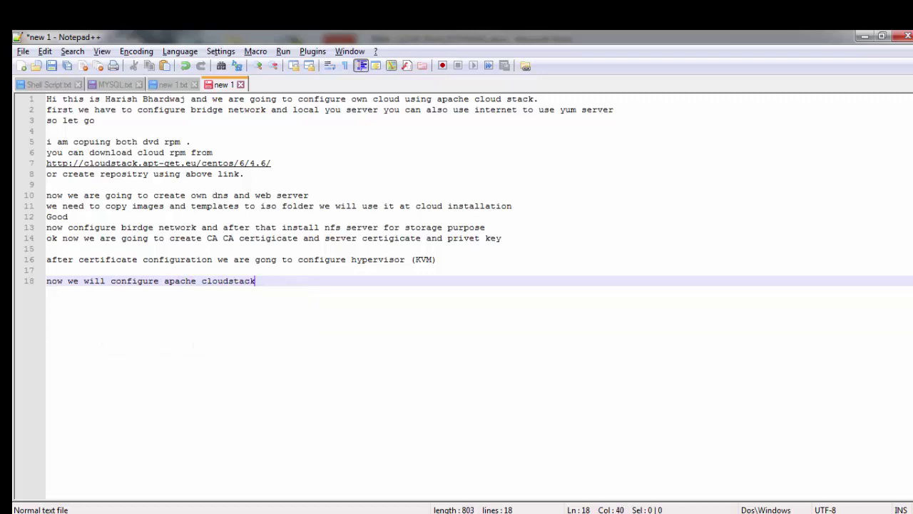
Step: Check the Word guide's Cloud Configuration page, then return to the PuTTY terminal
key(alt+Tab)
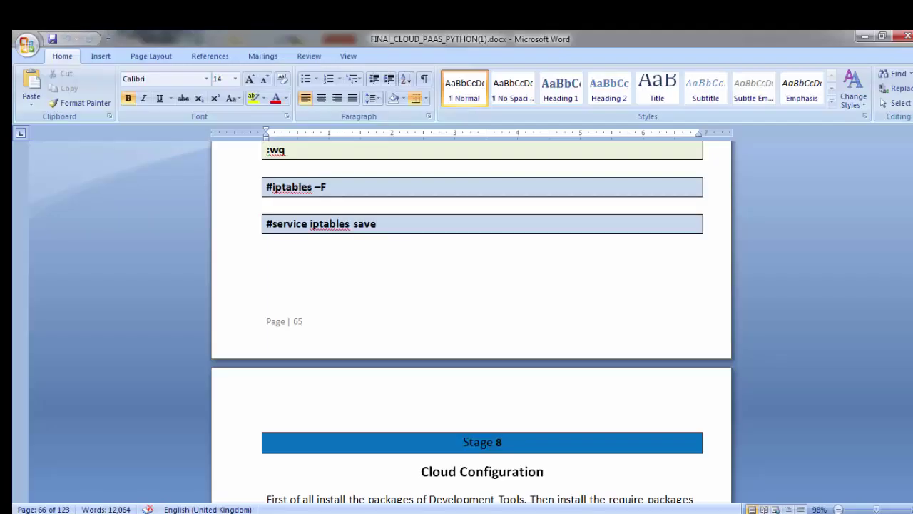
scroll(462, 406, down, 10)
key(alt+Tab)
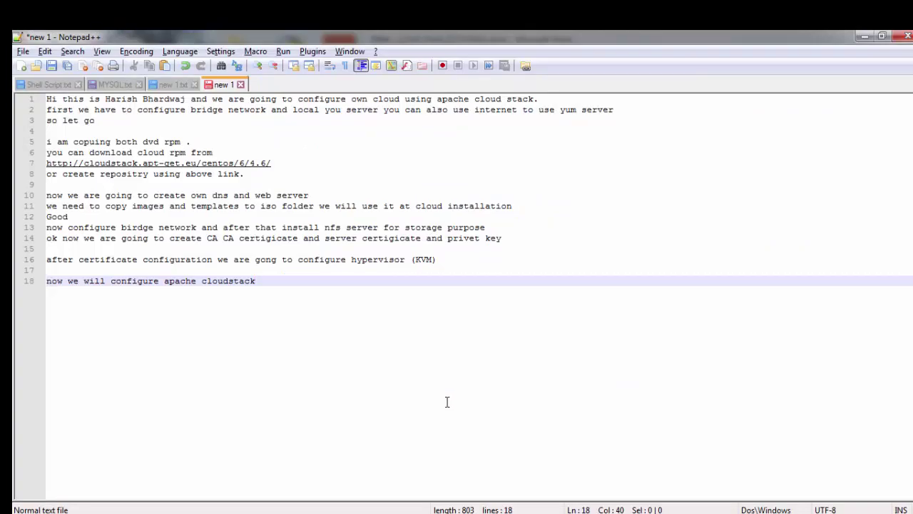
key(alt+Tab)
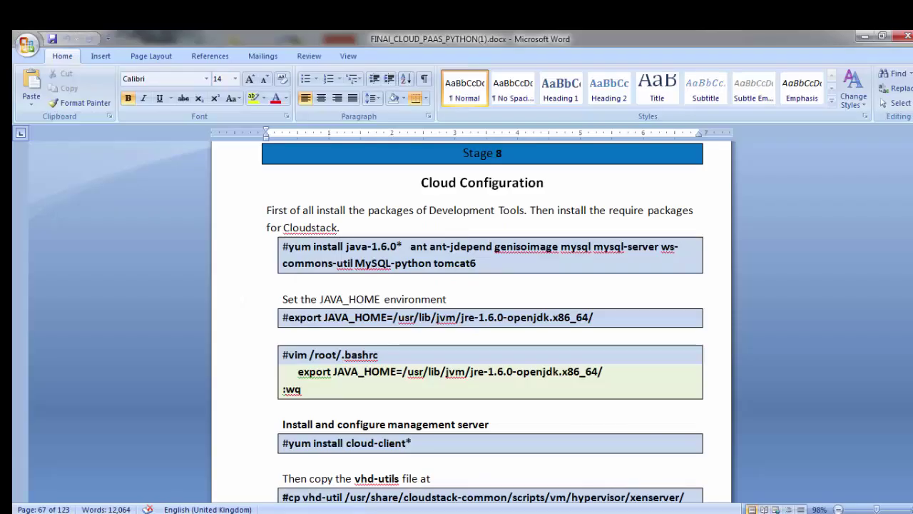
key(alt+Tab)
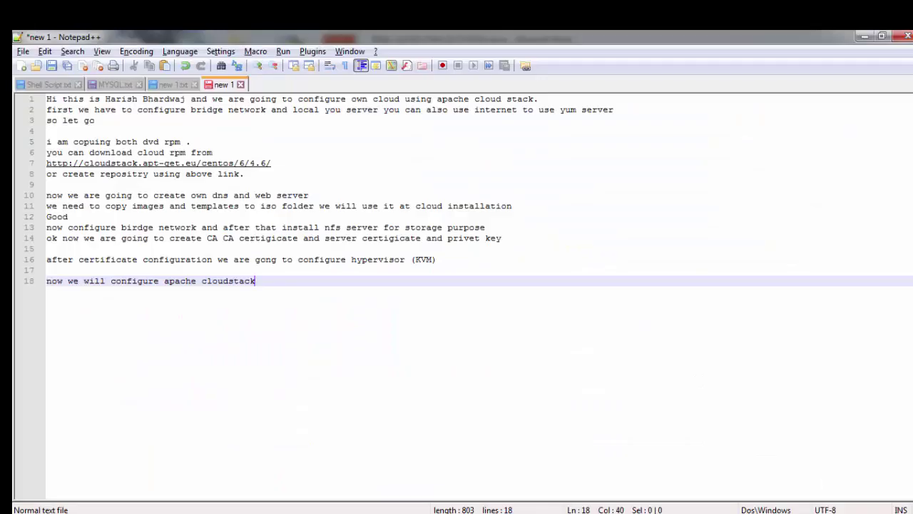
key(alt+Tab)
key(alt+Tab)
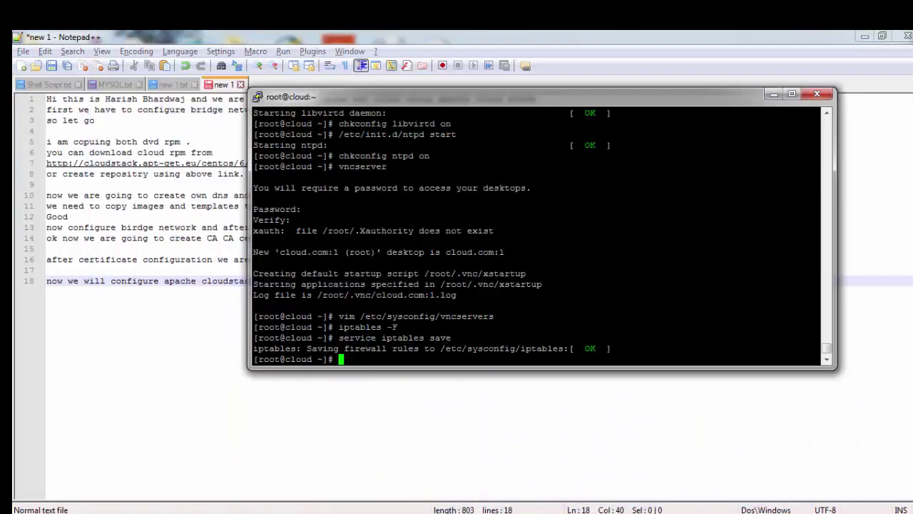
Step: Start the yum install command with java-1.7.0*, ant, ant-jdepend and ws-commons-, checking the guide's package list
text(yum install )
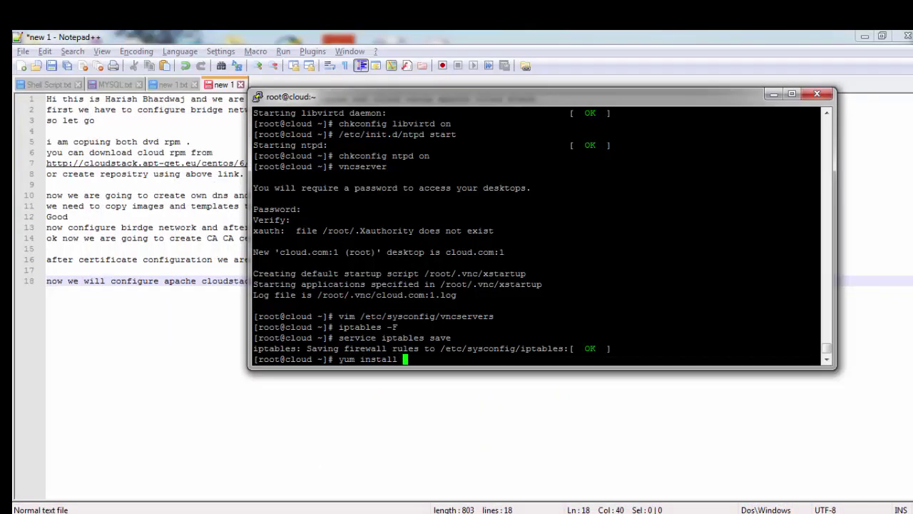
text(java-1.7.0* ant ant)
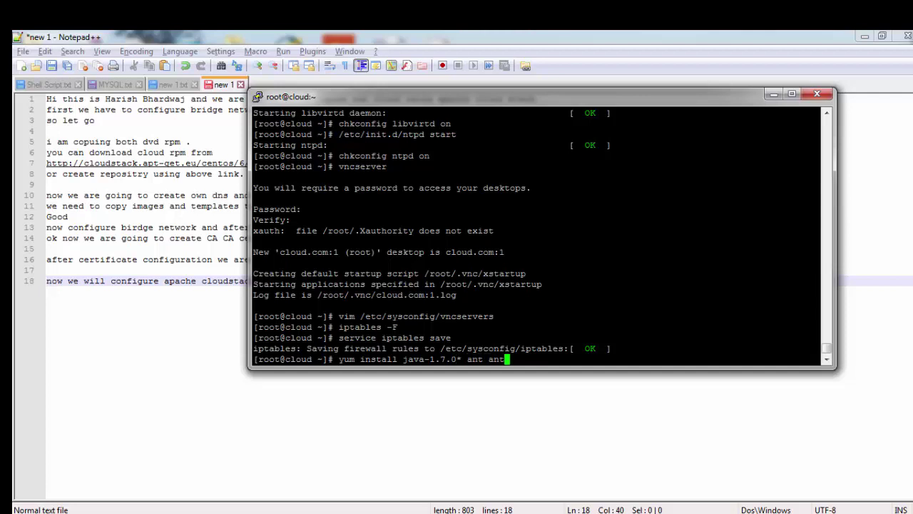
text(-jdepend ws-commp)
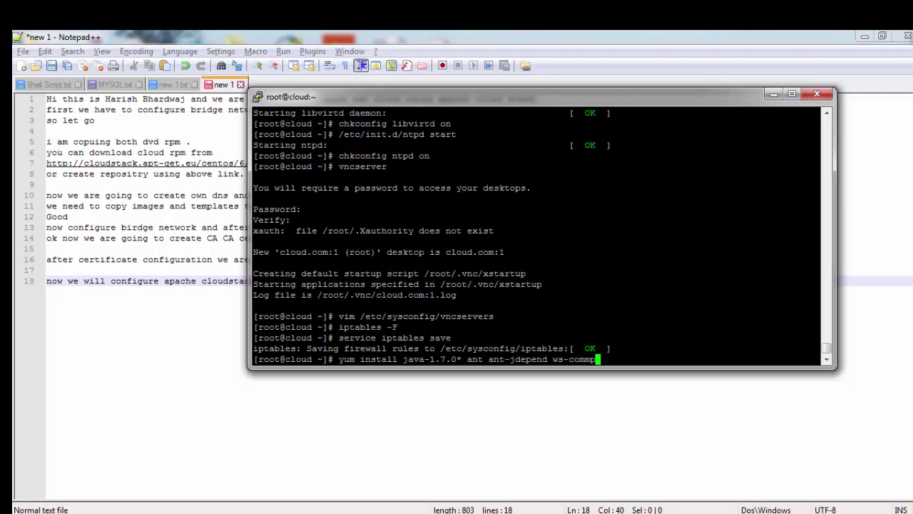
key(BackSpace)
text(ons-)
key(alt+Tab)
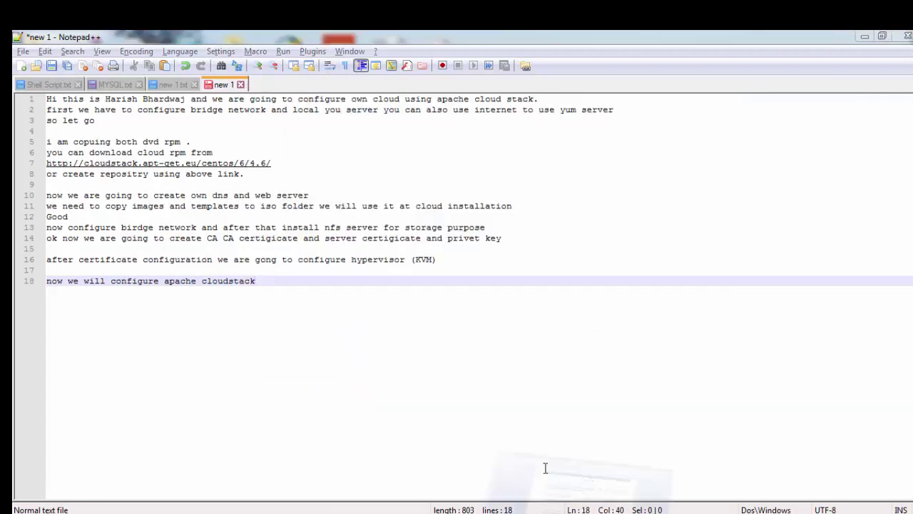
key(alt+Tab)
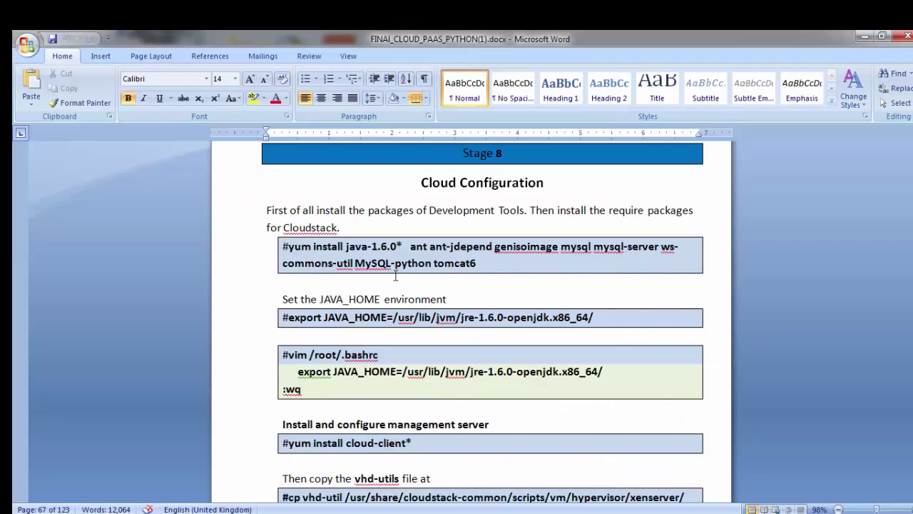
key(alt+Tab)
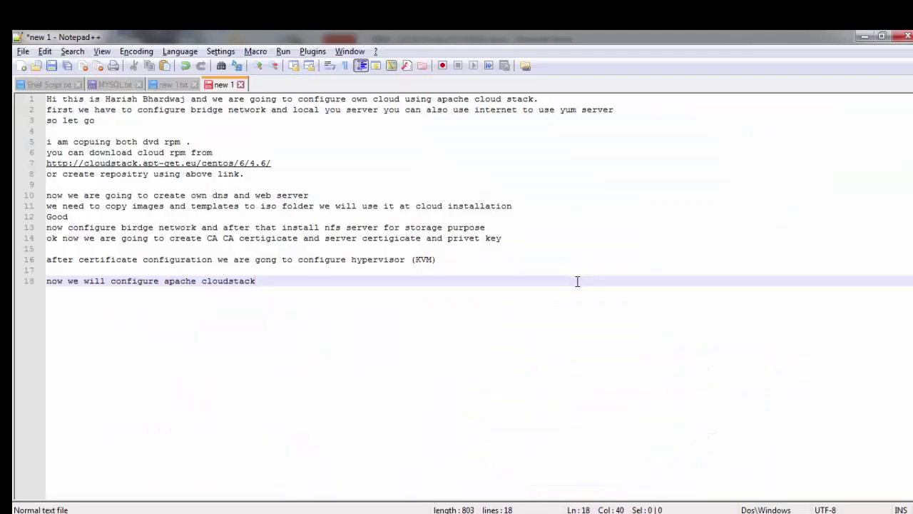
key(alt+Tab)
key(alt+Tab)
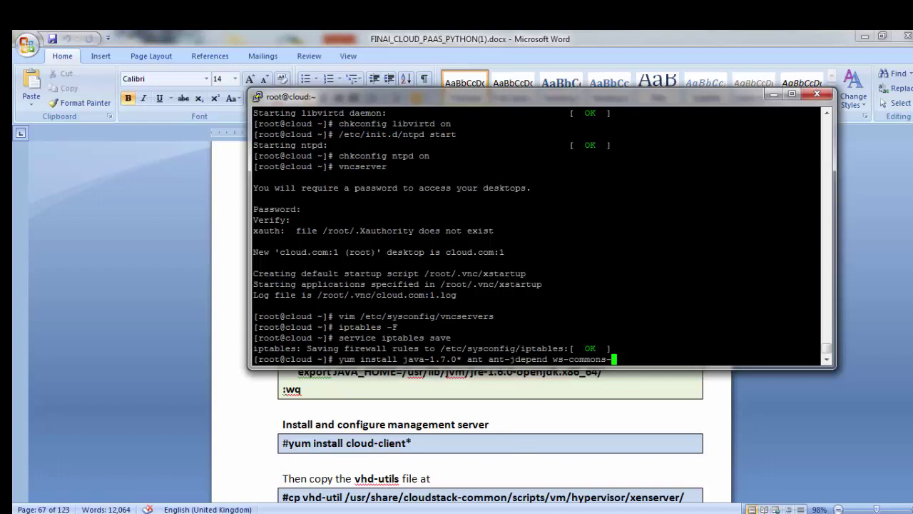
Step: Add util, MySQL-python, tomcat6, mysql, mysql-server and genisoimage, then run the yum install
text(util MySQL-pyt)
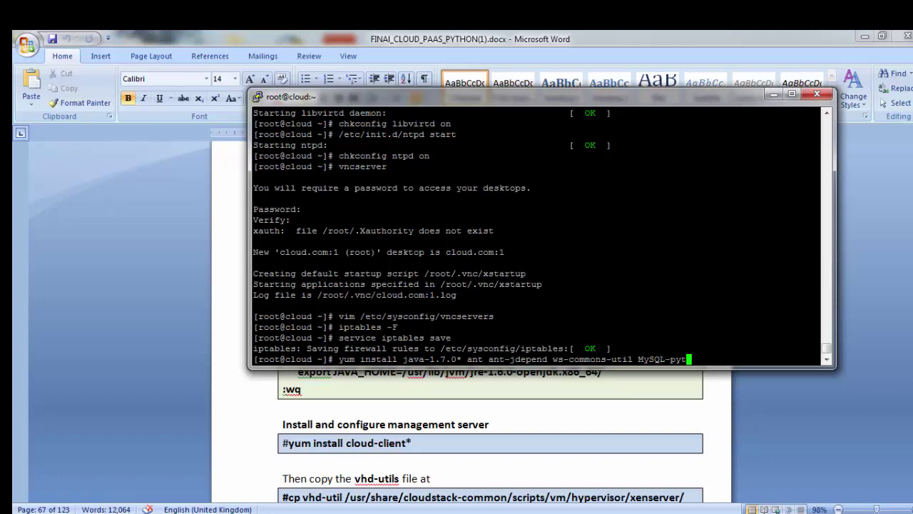
text(hon comcat6 mysql mys)
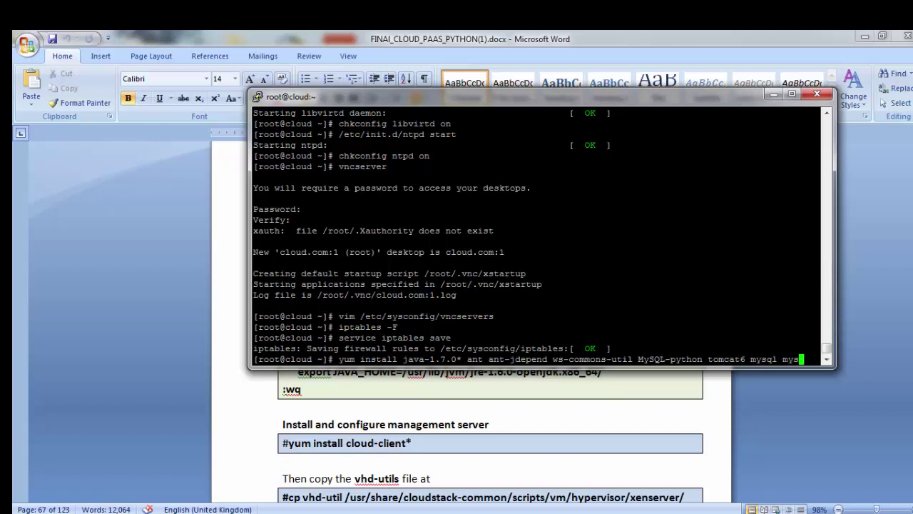
text(ql-server)
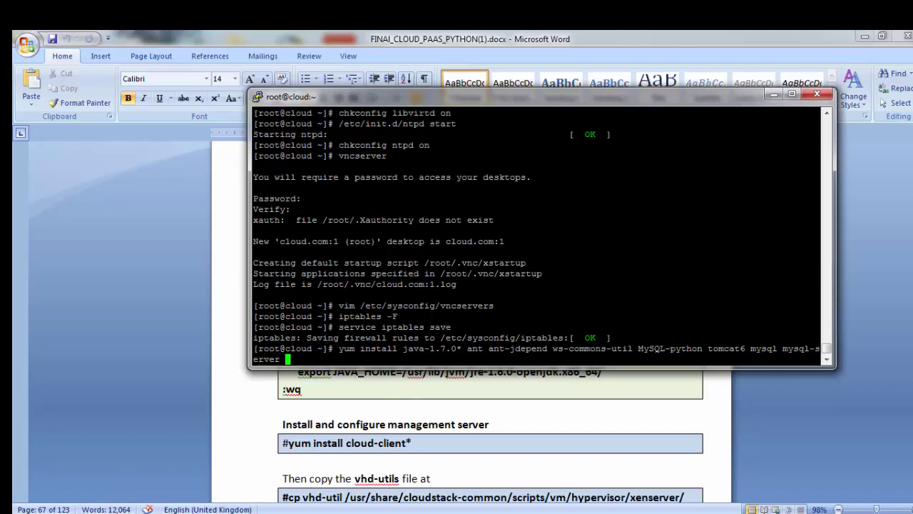
key(alt+Tab)
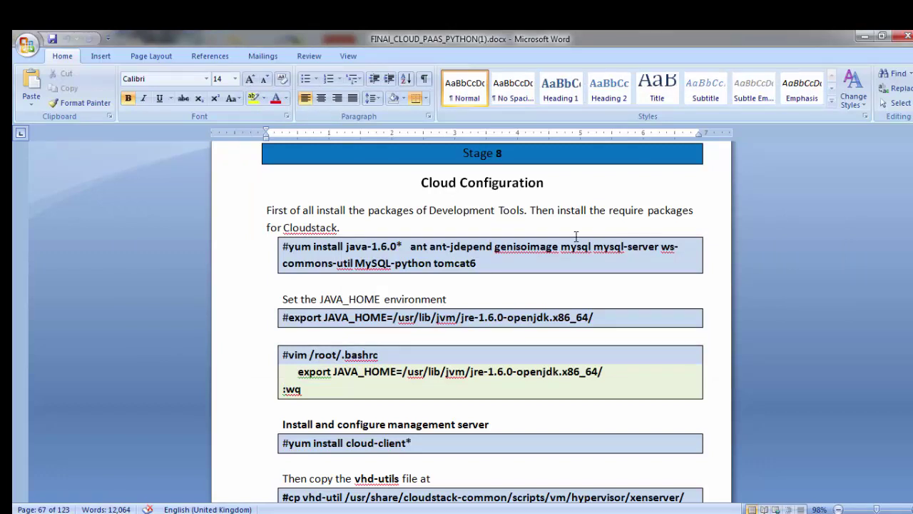
key(alt+Tab)
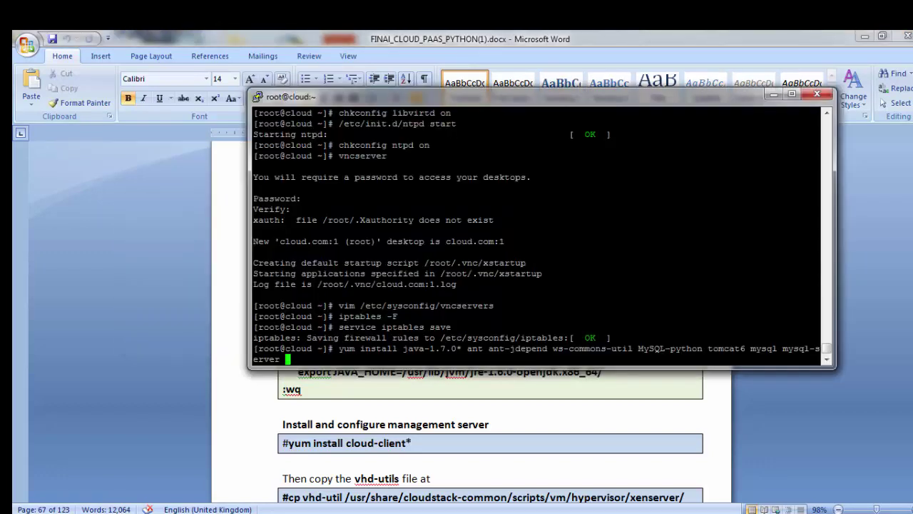
text(gen)
text(soimage)
key(alt+Tab)
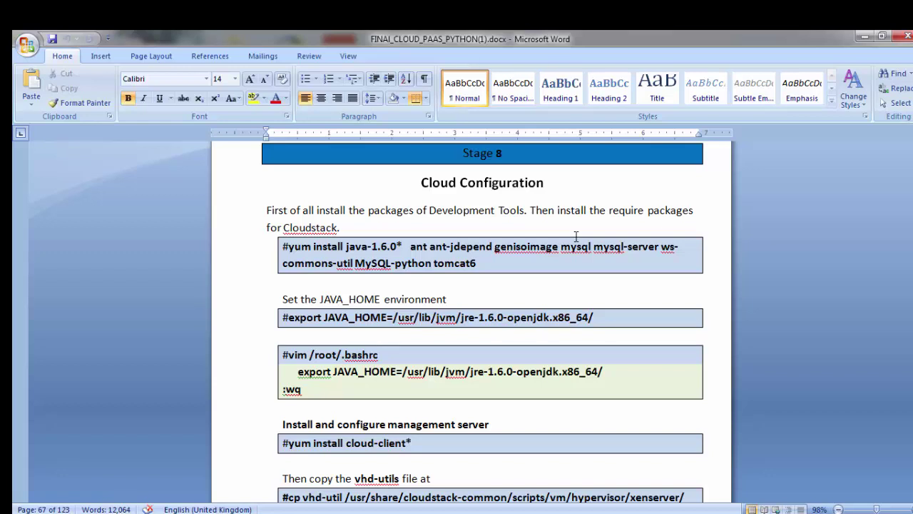
key(alt+Tab)
key(Return)
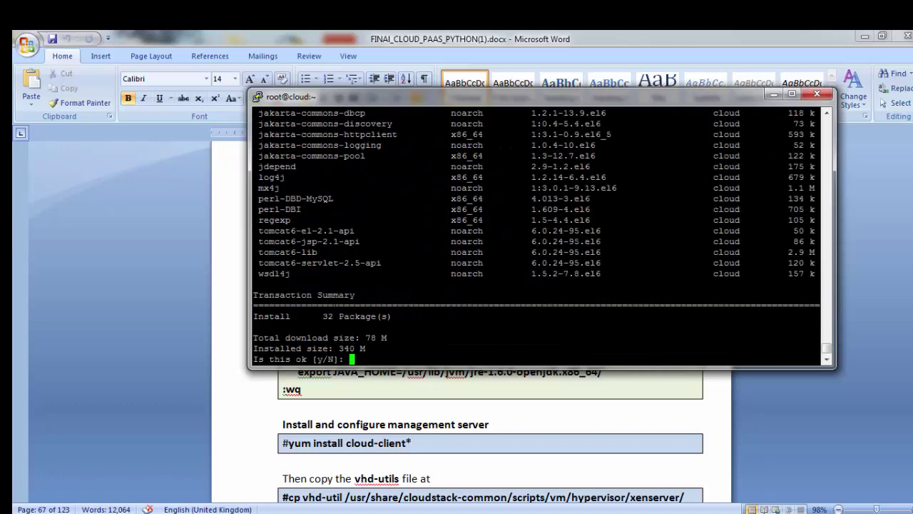
Step: Review the 32-package transaction list, highlighting ant-jdepend and java-1.7.0-openjdk-demo
scroll(542, 236, up, 10)
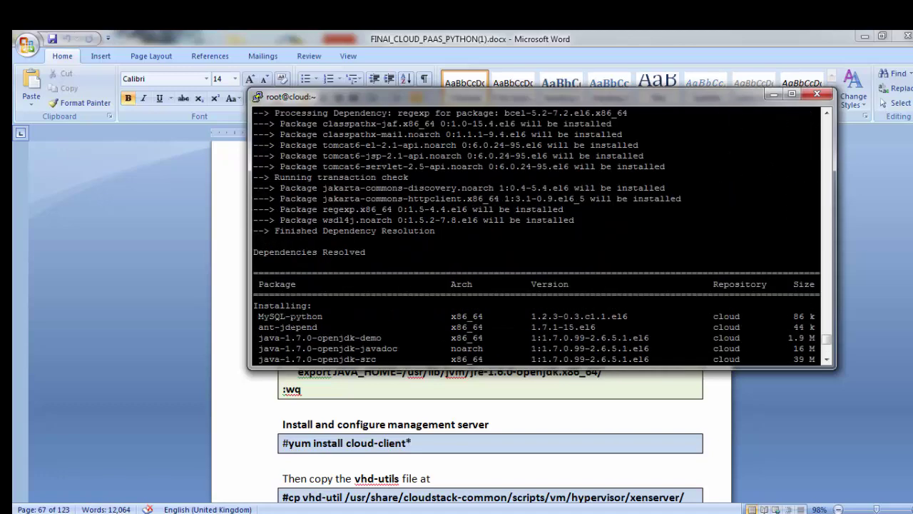
drag(263, 316, 303, 316)
scroll(303, 316, down, 4)
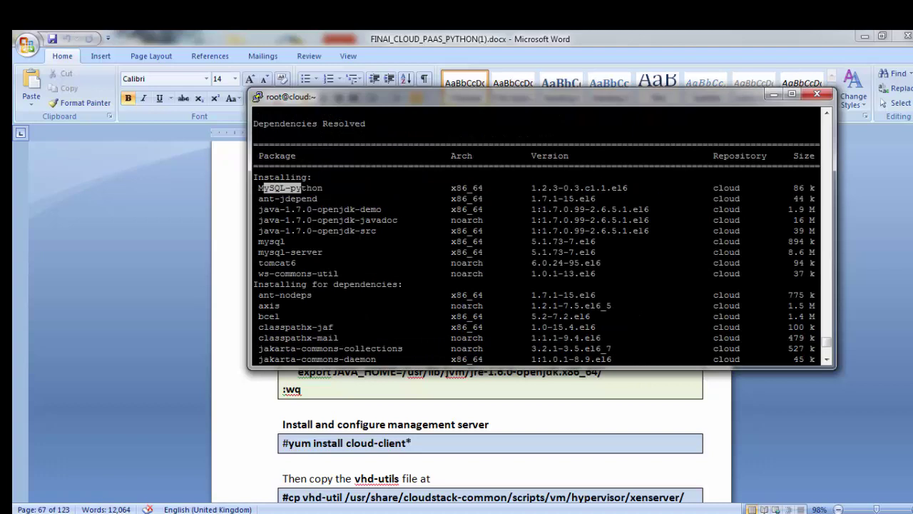
drag(269, 199, 354, 220)
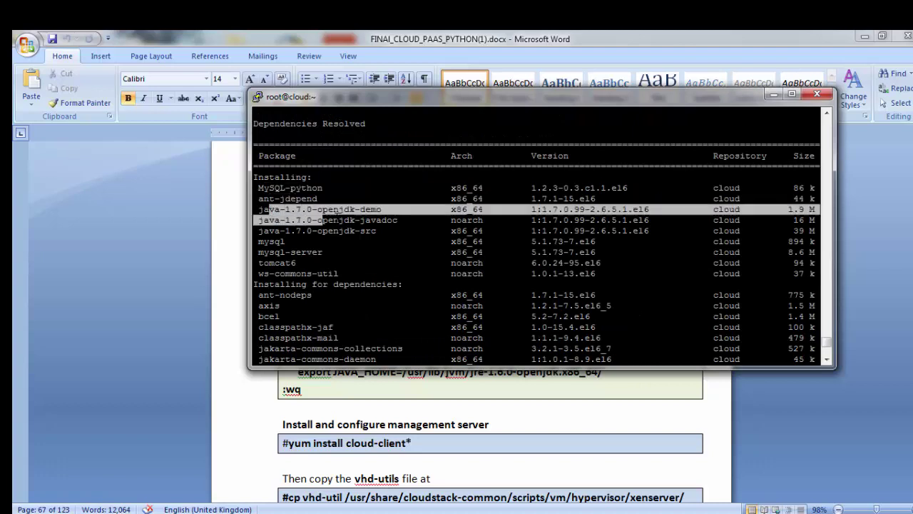
drag(263, 241, 323, 273)
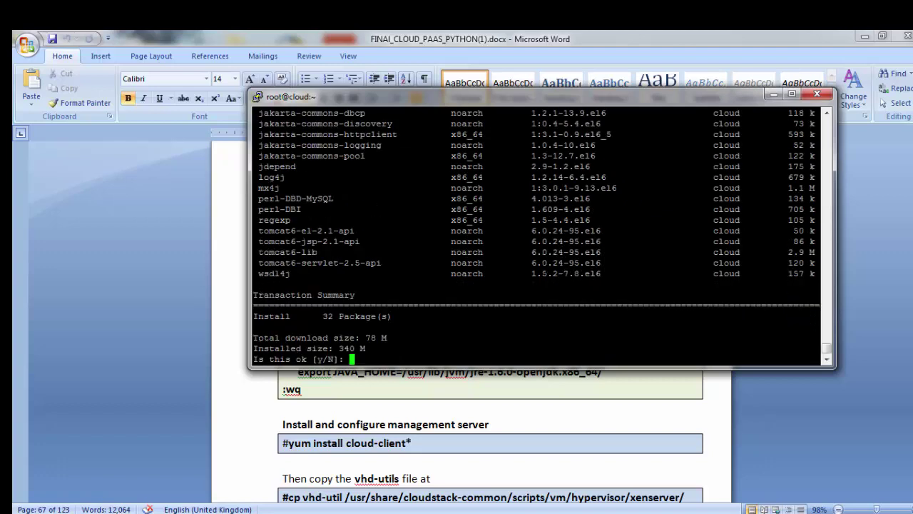
Step: Confirm the transaction with y so the 32 packages download and install
text(y)
key(Return)
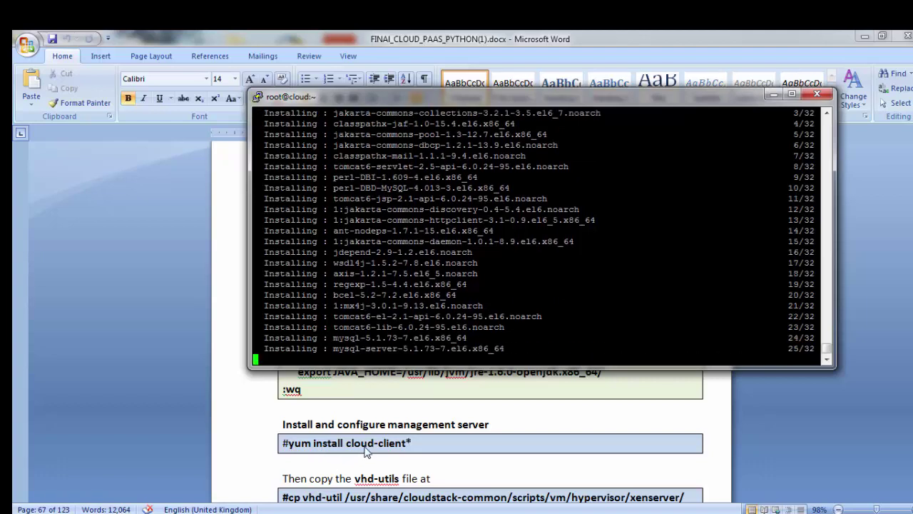
scroll(378, 421, up, 4)
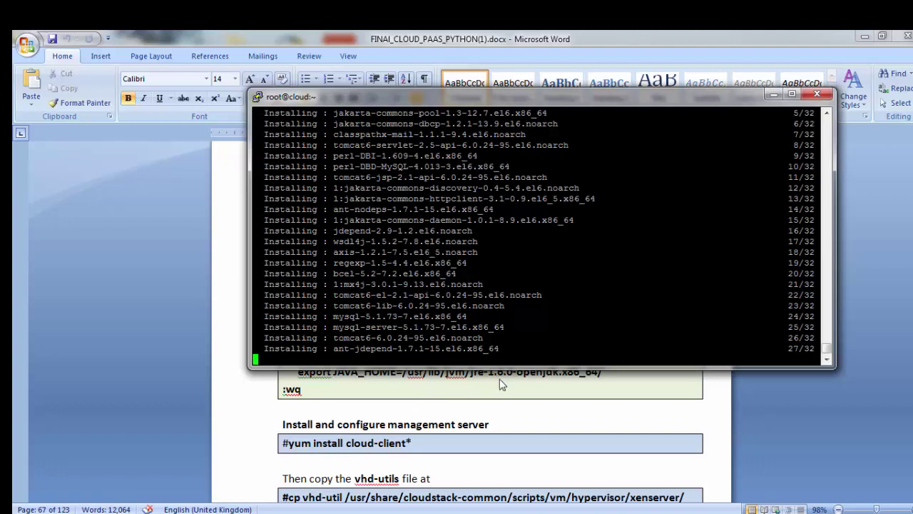
click(500, 423)
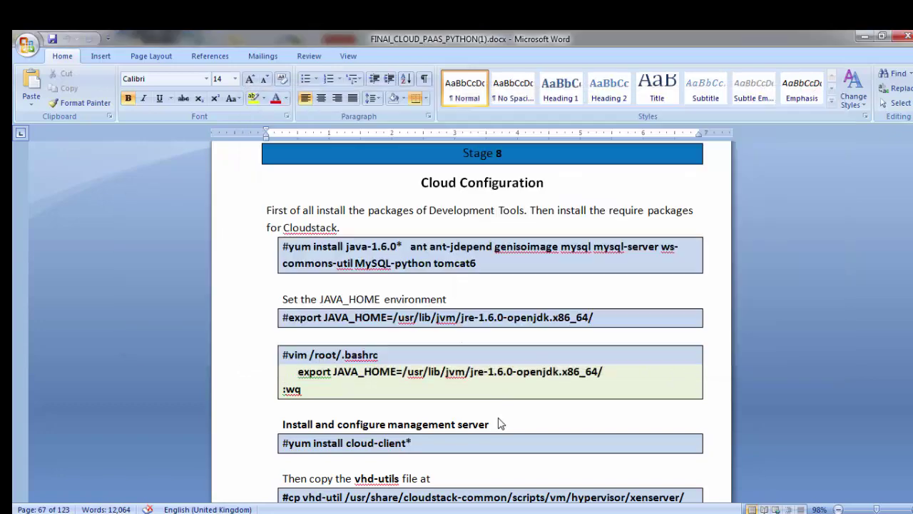
key(alt+Tab)
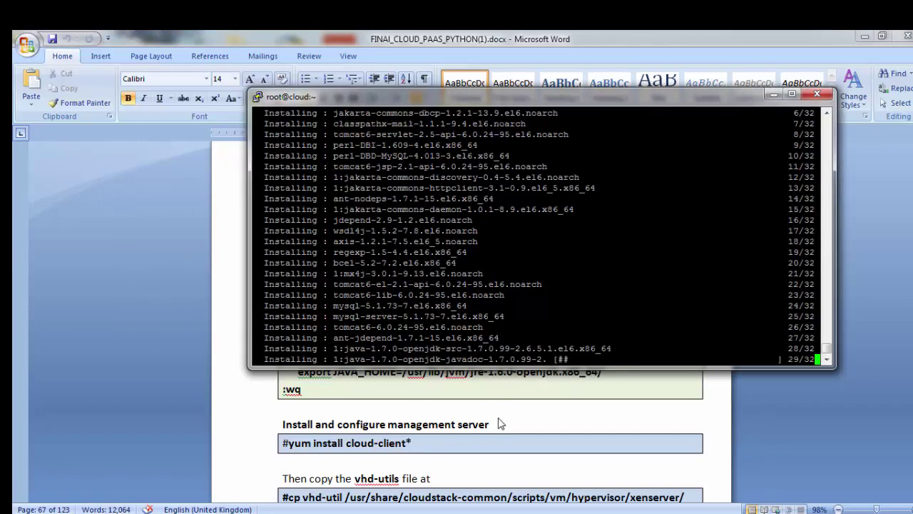
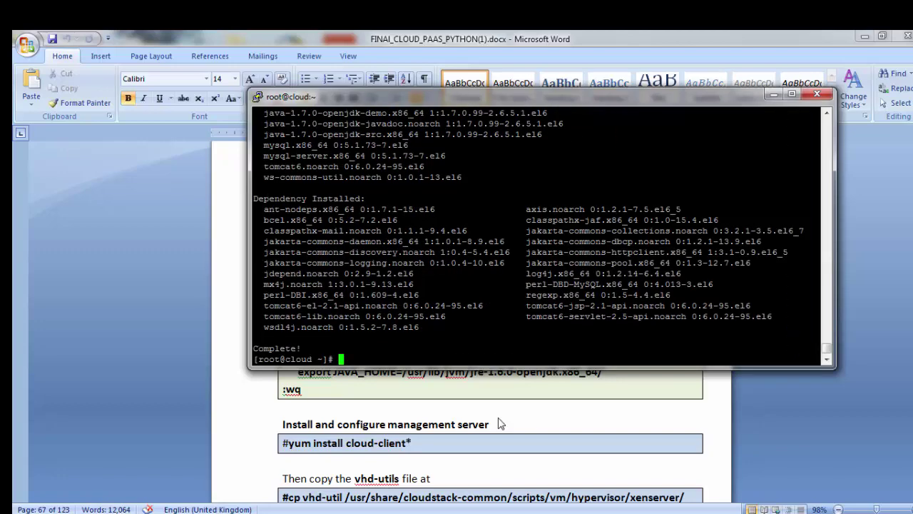
Step: Export JAVA_HOME as /usr/lib/jvm/jre-1.7.0-openjdk.x86_64/ in the current shell
text(export JAVA_HOME)
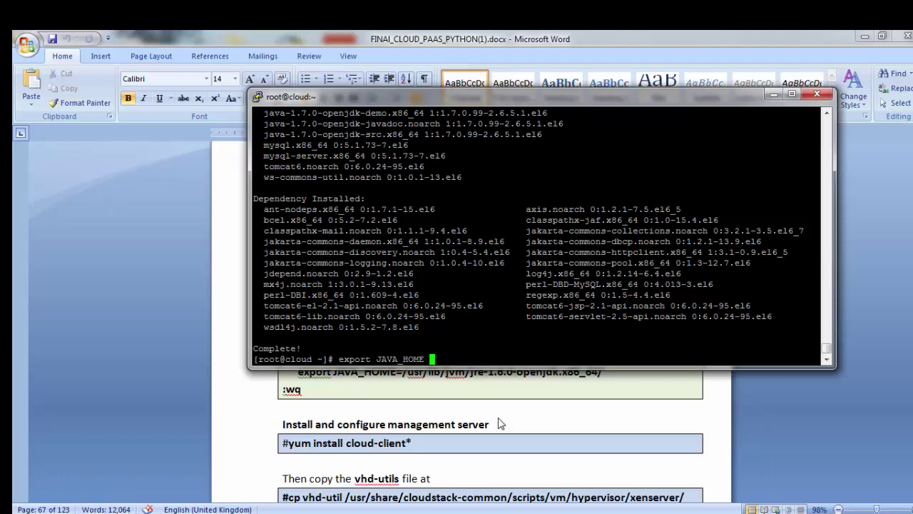
key(BackSpace)
text(=u)
key(BackSpace)
text(/s)
key(BackSpace)
text(usr/lib/jvm/)
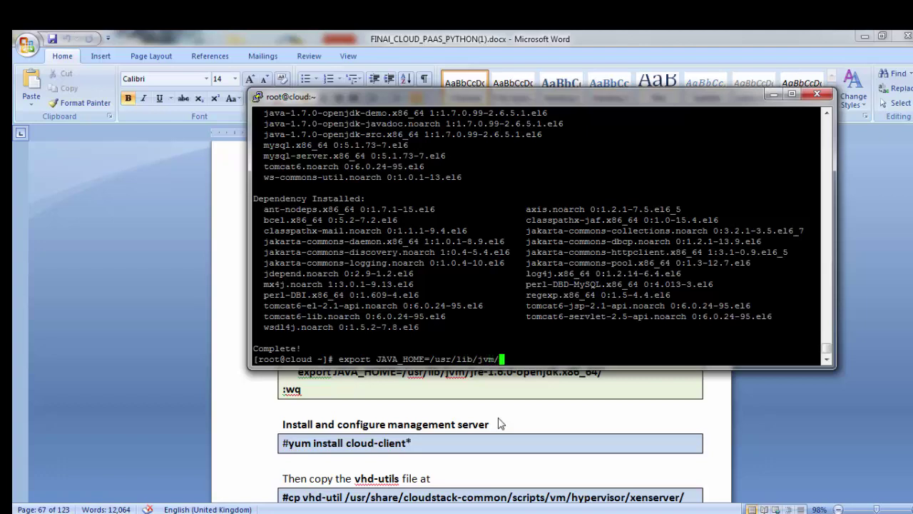
text(jre-1.7.0-)
key(Tab)
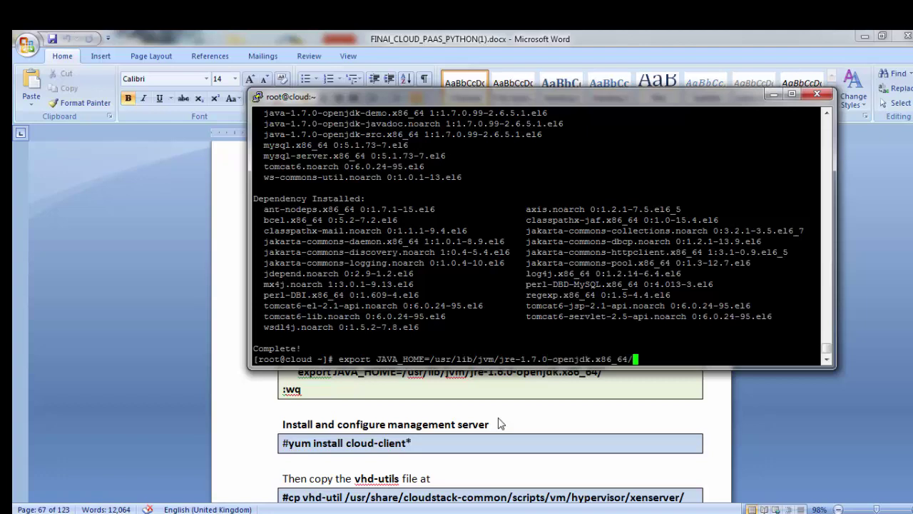
key(Return)
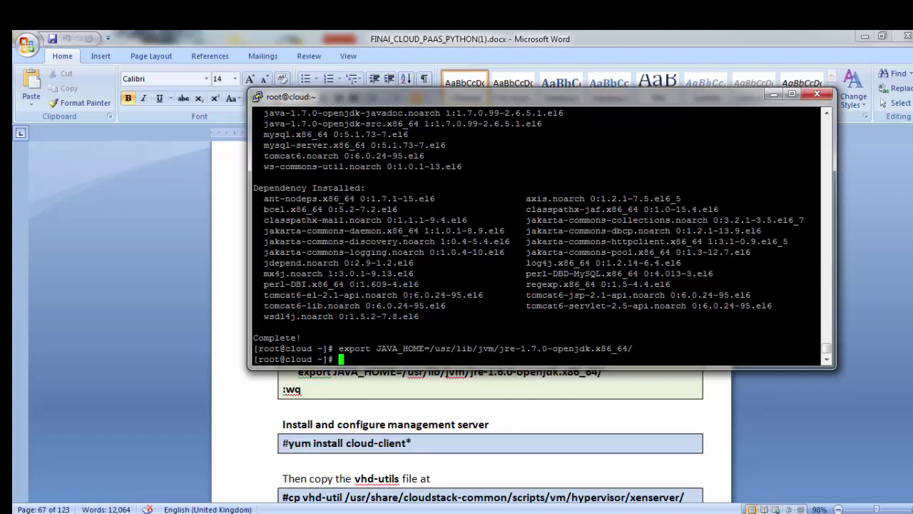
Step: Copy the export command and start typing vim /root/.bashrc
drag(820, 348, 335, 348)
click(418, 350)
text(vim /root/.bash)
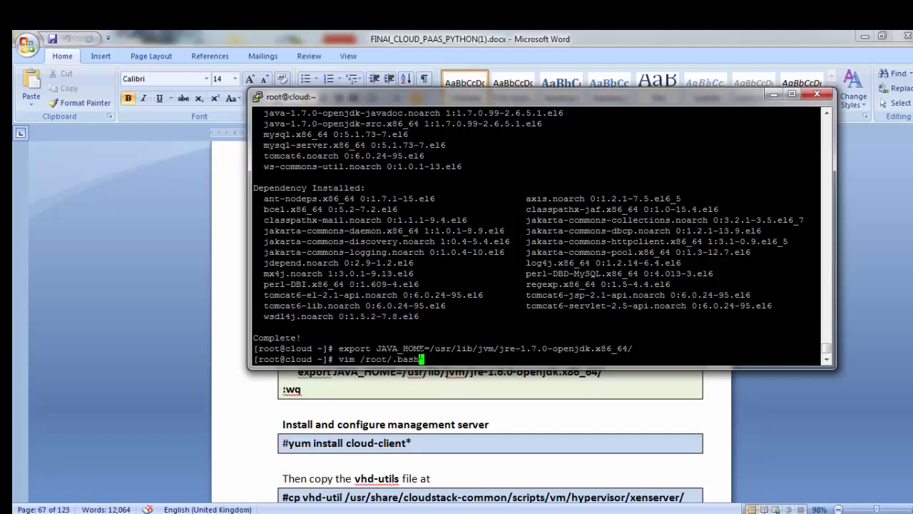
Step: Open /root/.bashrc and paste the export JAVA_HOME line on a new line after fi
text(rc)
key(Return)
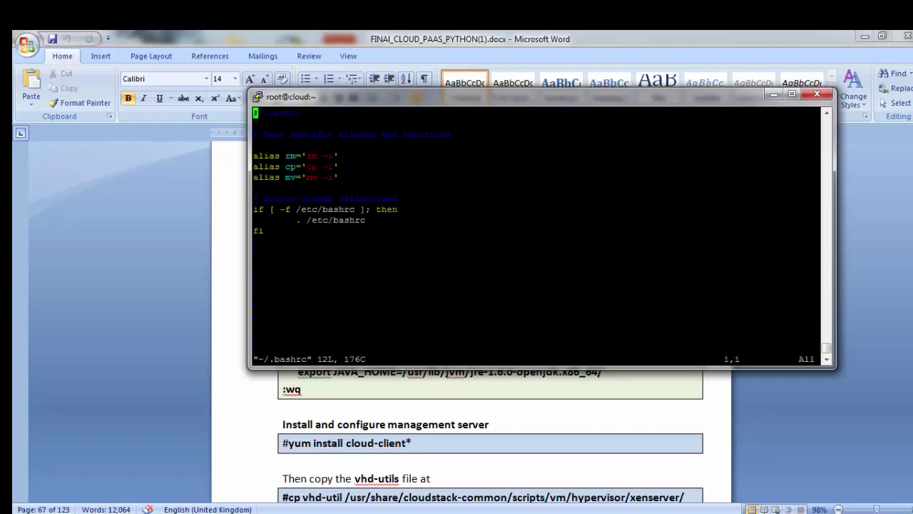
key(i)
key(Down)
key(Down)
key(Down)
key(Down)
key(Down)
key(Down)
key(Down)
key(Down)
key(Down)
key(Down)
key(Down)
key(Right)
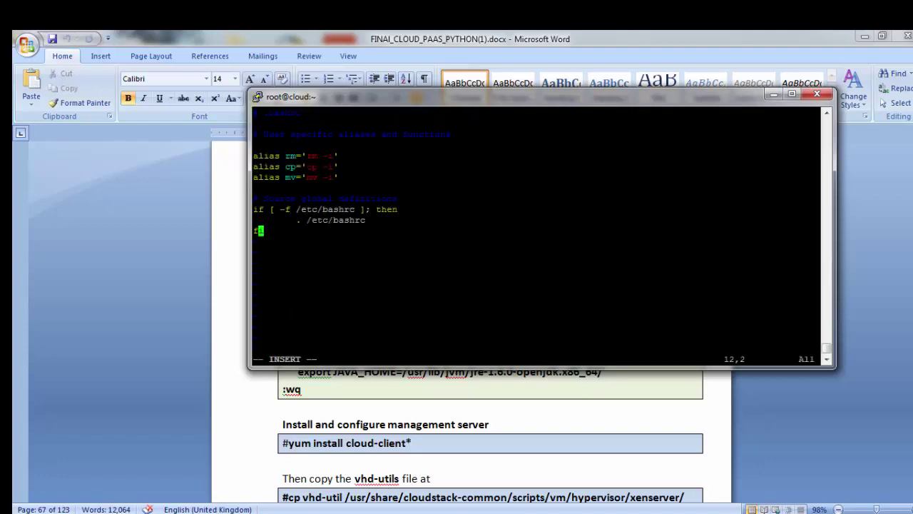
key(Right)
key(Return)
text(export JAVA_HOME=/usr/lib/jvm/jre-1.7.0-openjdk.x86_64/)
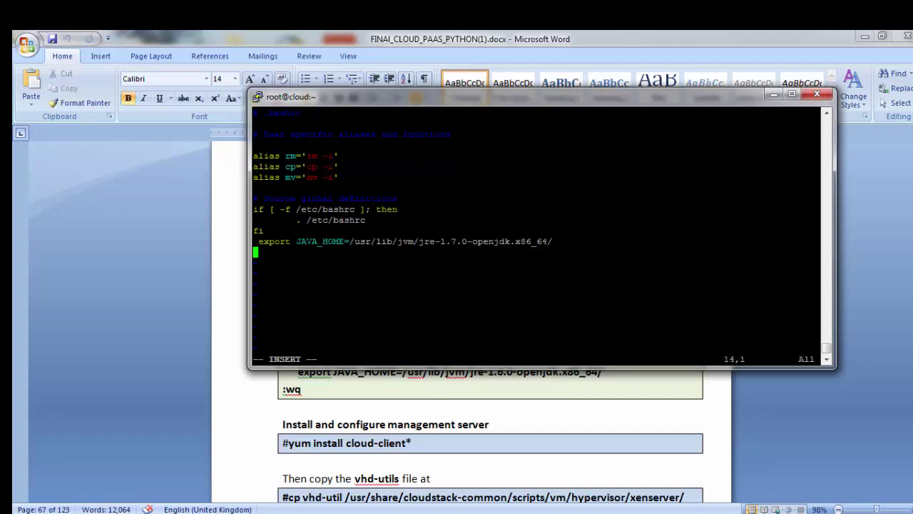
key(Up)
key(Delete)
Step: Save .bashrc and exit vim with :wq
key(Escape)
text(:wq)
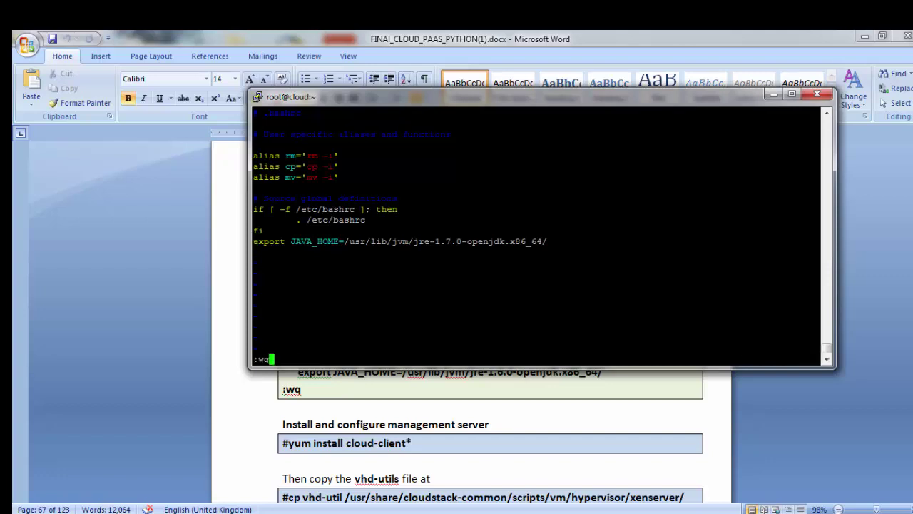
key(Return)
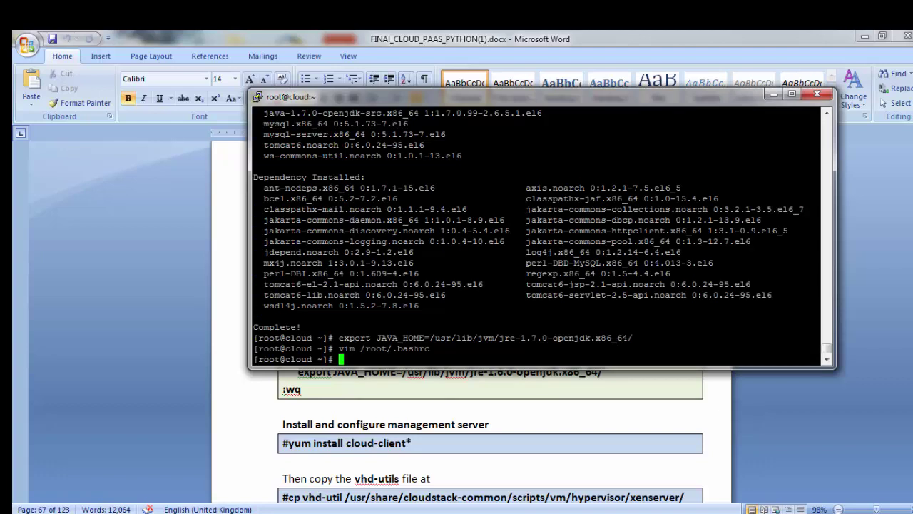
Step: Run yum install cloud-agent and confirm the installation with y
text(yum install cloud)
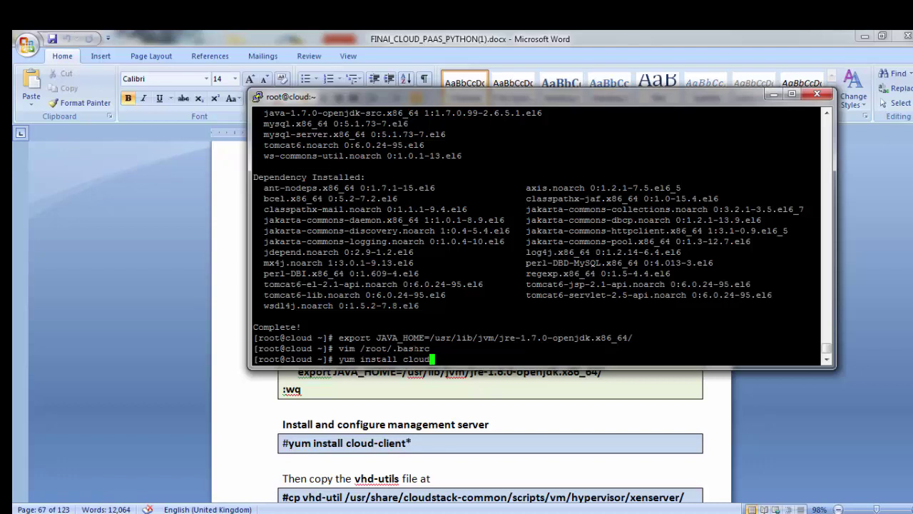
text(-agent*)
key(Return)
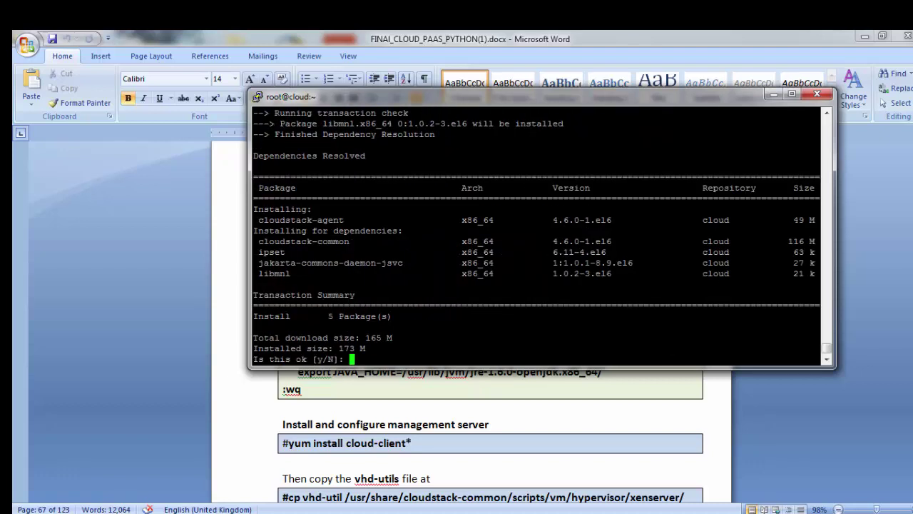
text(y)
key(Return)
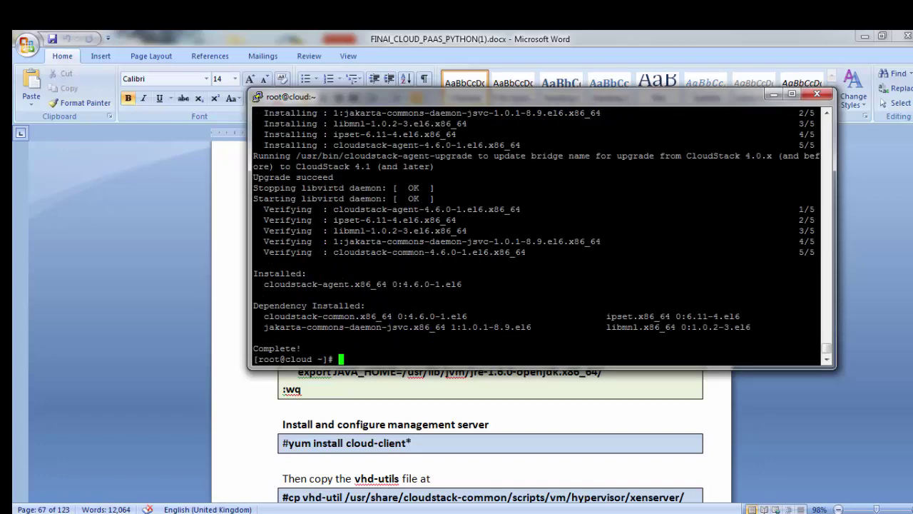
Step: Change into the Desktop folder and list its files to find vhd-util
text(cd De)
key(Tab)
key(Return)
text(;s)
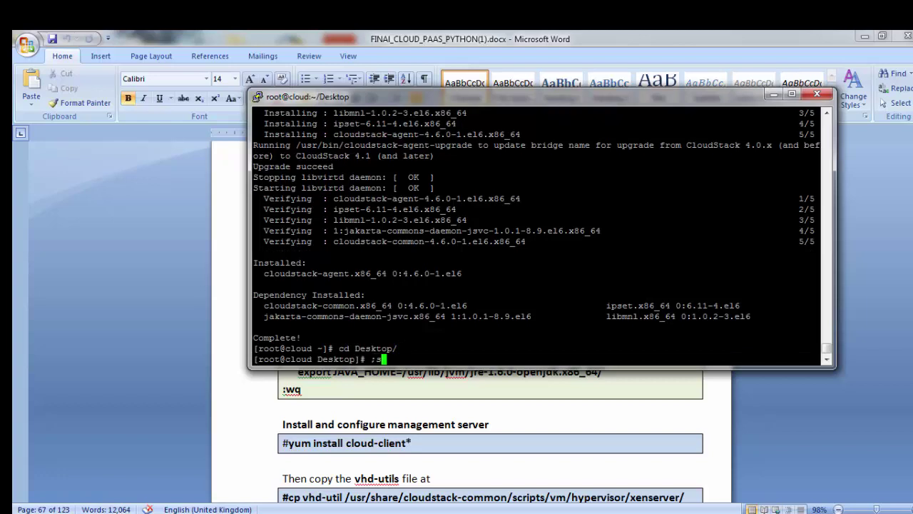
key(Return)
text(ls)
key(Return)
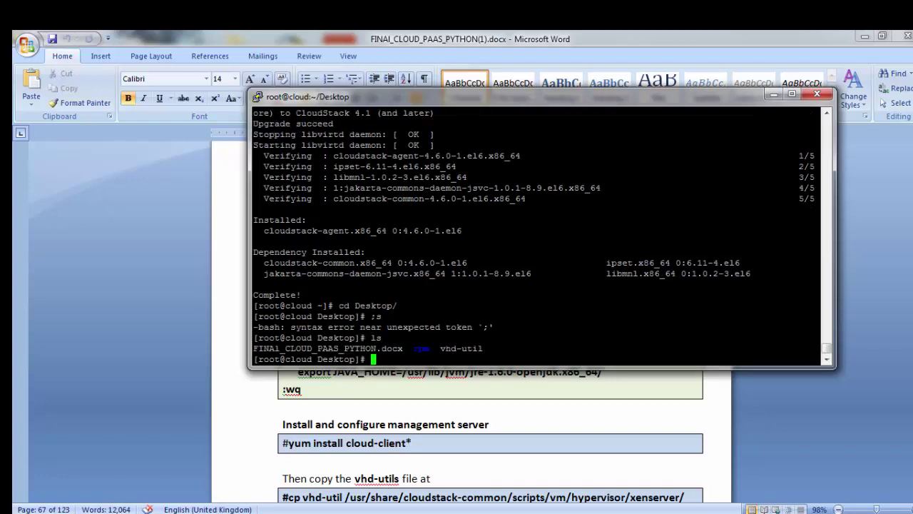
drag(435, 348, 484, 348)
Step: Copy vhd-util into /usr/share/cloudstack-common/scripts/vm/hypervisor/xenserver/
text(vdh)
key(BackSpace)
key(BackSpace)
text(h)
key(Tab)
text(/usr/share/)
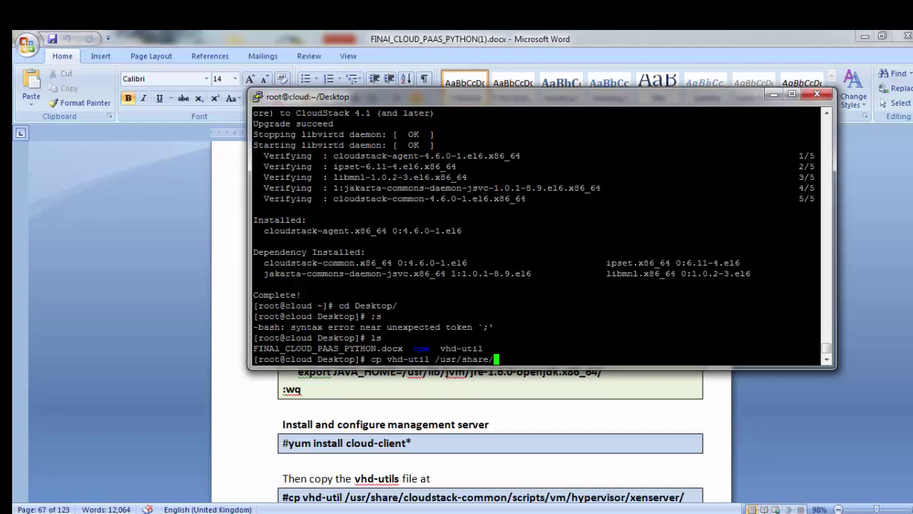
text(cl)
key(Tab)
text(c)
key(Tab)
text(se)
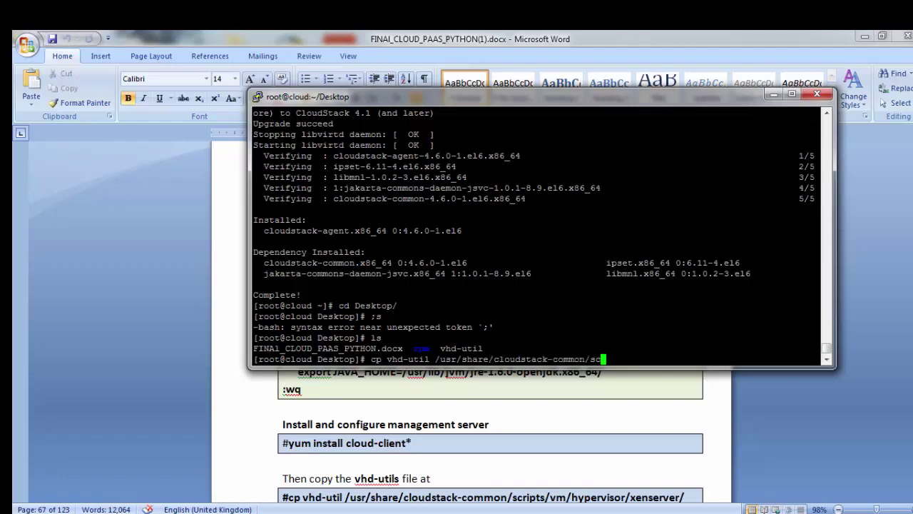
key(Tab)
text(v)
key(Tab)
text(h)
key(Tab)
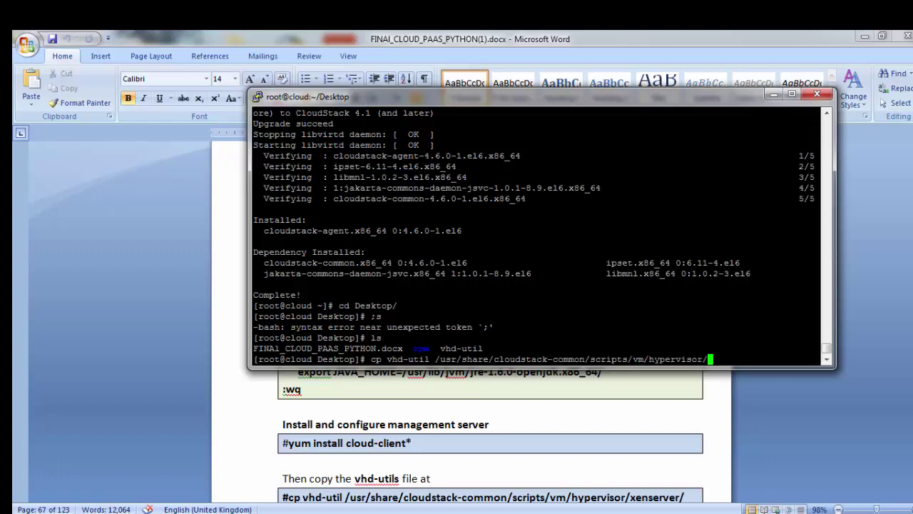
text(x)
key(Tab)
key(Return)
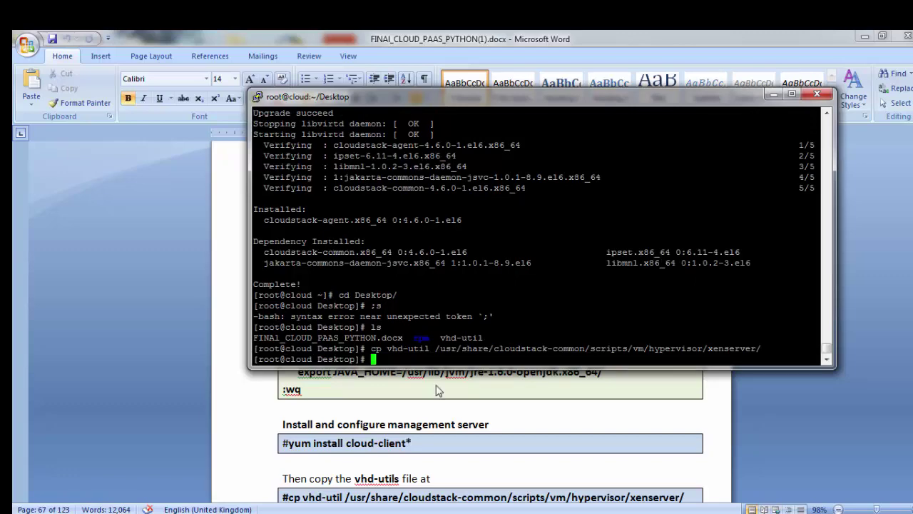
Step: Scroll the Word setup guide down to the Configure database server steps
click(436, 385)
scroll(434, 385, down, 4)
scroll(366, 400, down, 3)
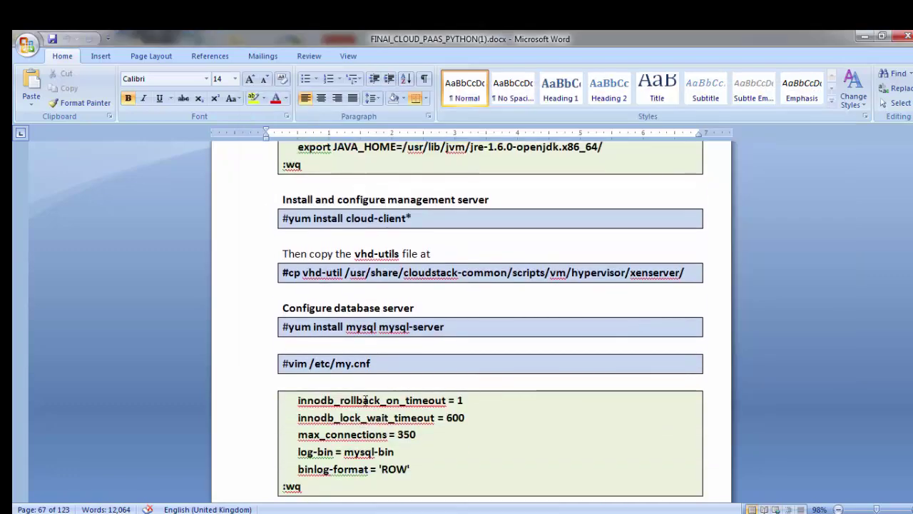
Step: Open /etc/my.cnf in vim and start a new line below pid-file
key(alt+Tab)
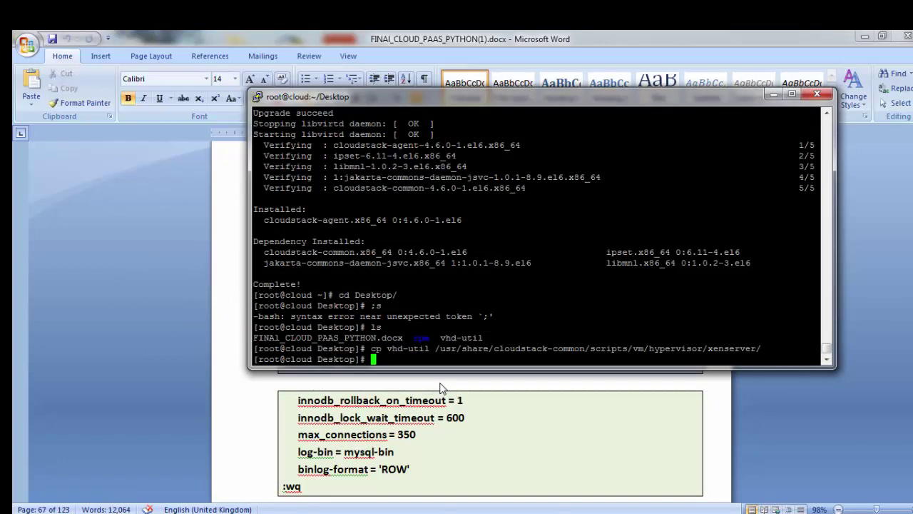
text(vim my)
key(BackSpace)
key(BackSpace)
text(/etc/my.cnf)
key(Return)
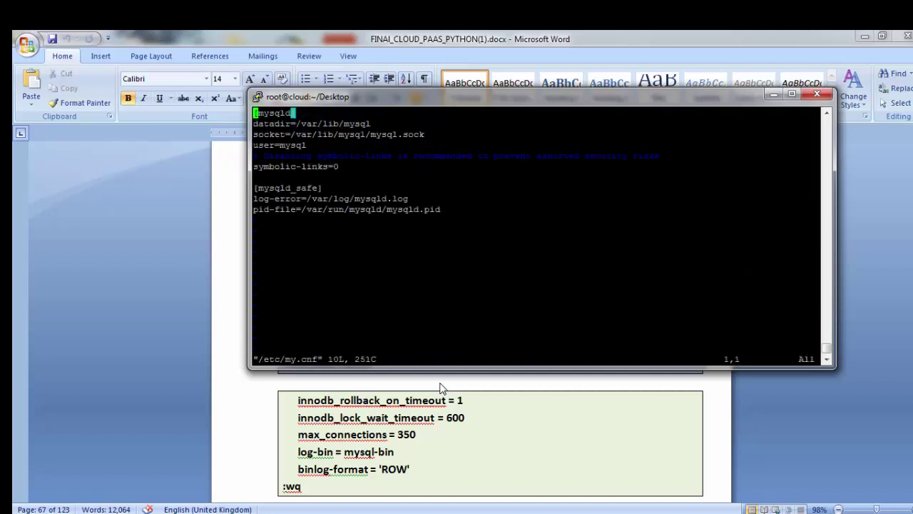
key(Down)
key(Down)
key(Down)
key(Down)
key(Down)
key(Down)
key(Down)
key(Down)
key(Down)
key(i)
key(Right)
key(End)
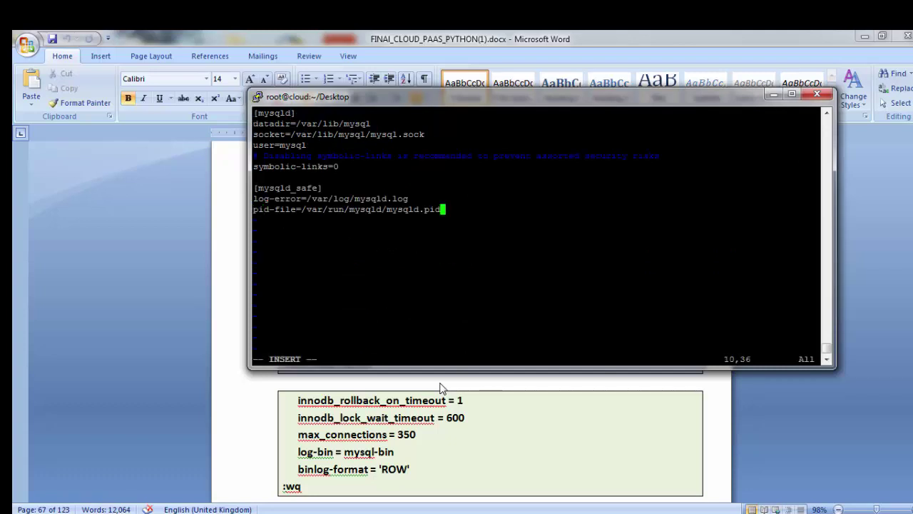
key(Return)
key(Return)
Step: Paste the InnoDB timeout, max_connections = 350, log-bin and binlog-format 'ROW' settings, then save
click(421, 480)
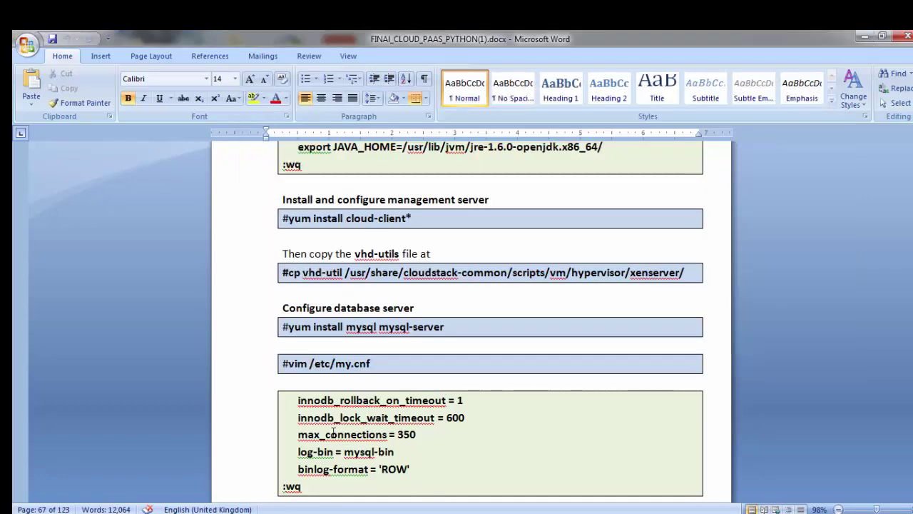
drag(299, 398, 421, 470)
key(ctrl+c)
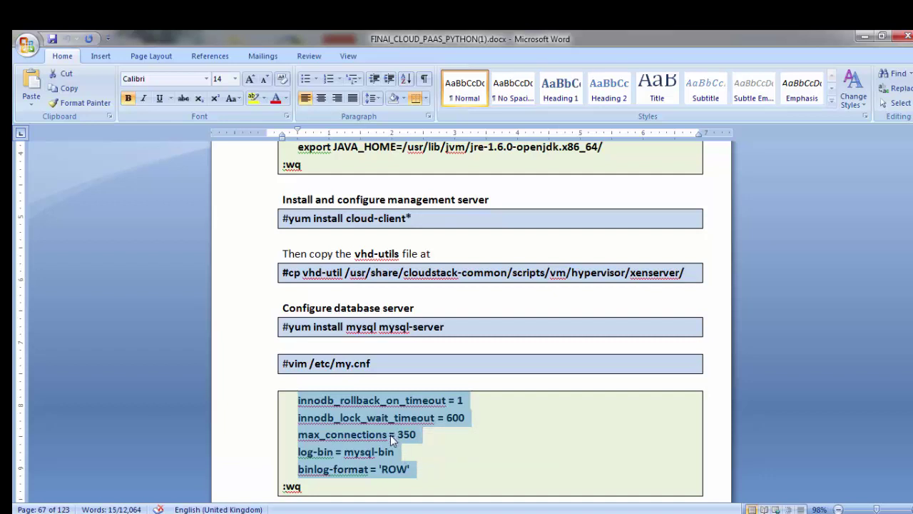
key(alt+Tab)
key(shift+Insert)
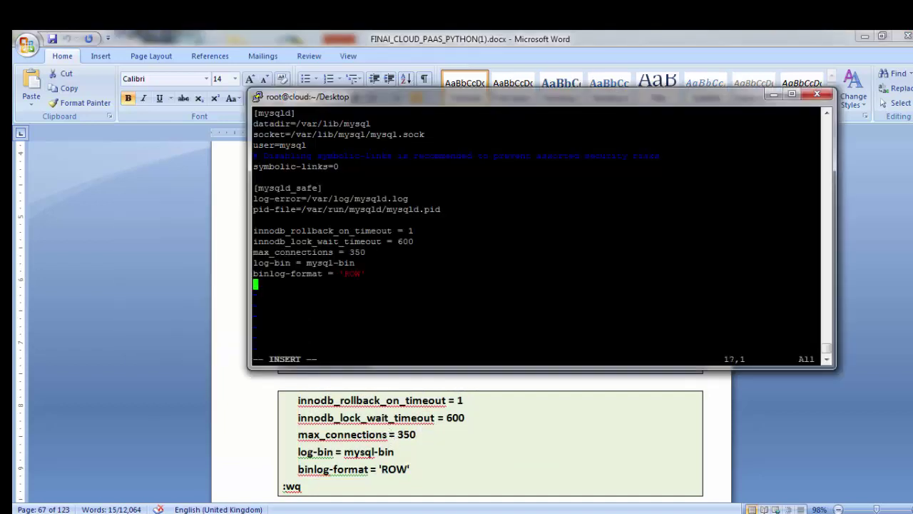
key(Up)
key(Up)
key(Up)
key(Up)
key(Up)
key(Up)
key(Escape)
text(:wq)
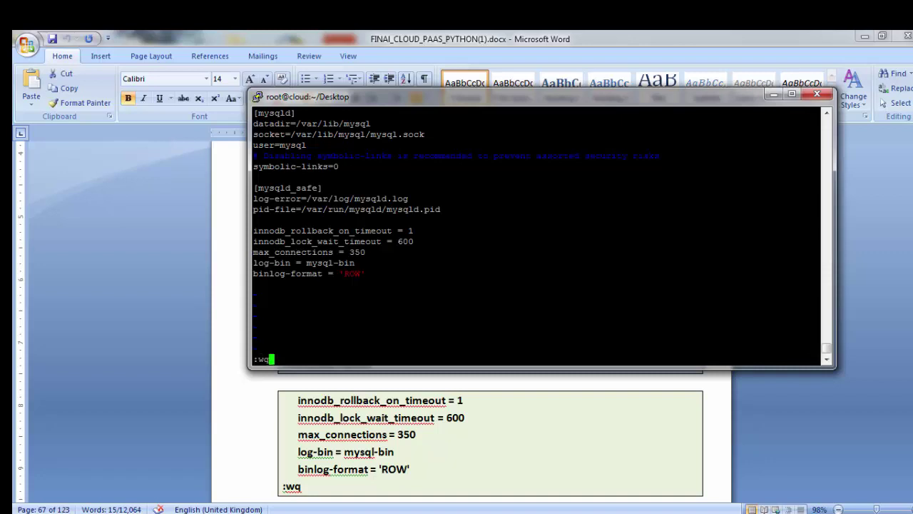
key(Return)
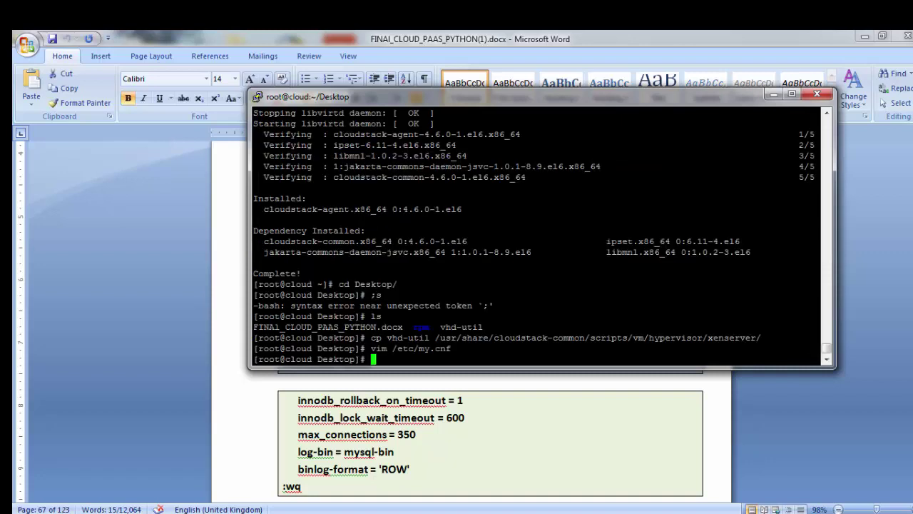
click(220, 377)
scroll(214, 382, down, 8)
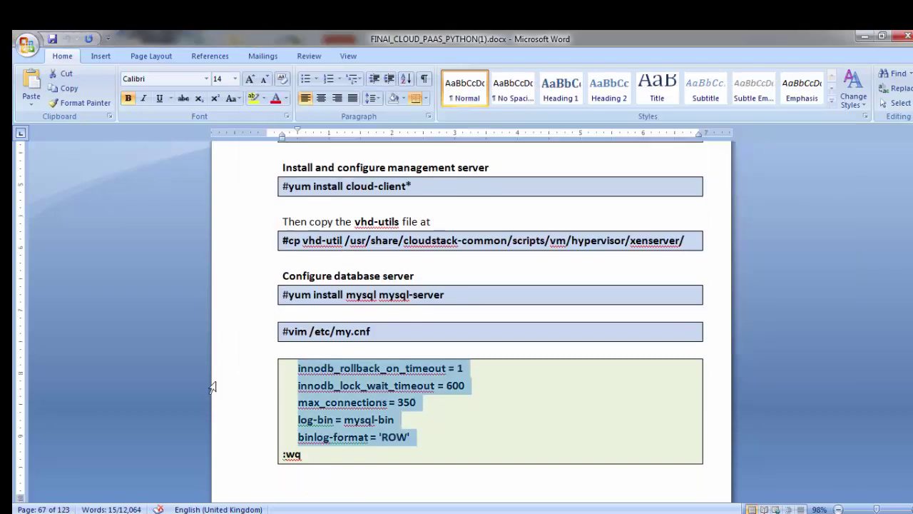
Step: Start mysqld with /etc/init.d/mysqld start and enable it at boot via chkconfig mysqld on
key(alt+Tab)
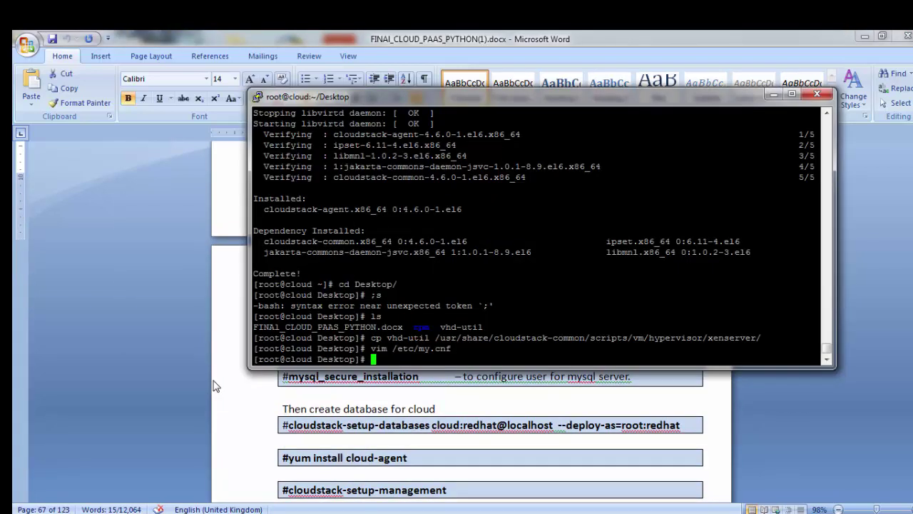
text(/etc/init.d/mysqld )
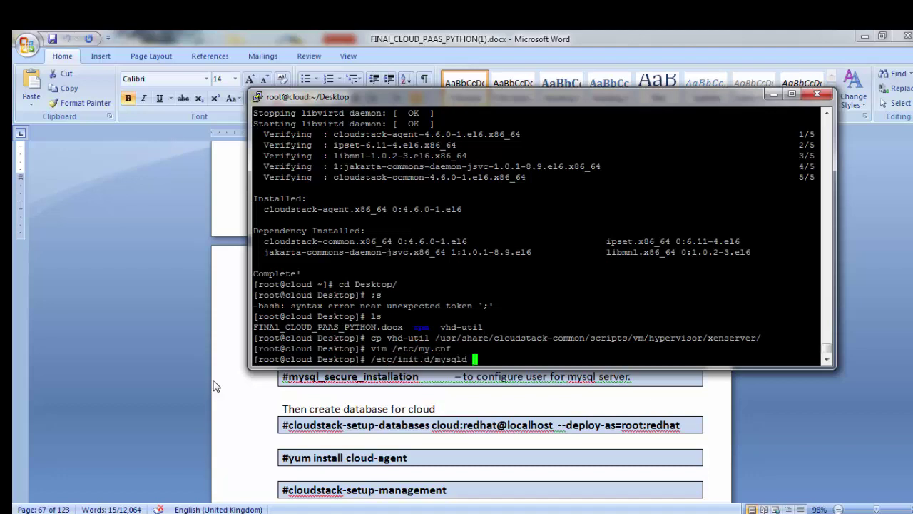
text(start)
key(Return)
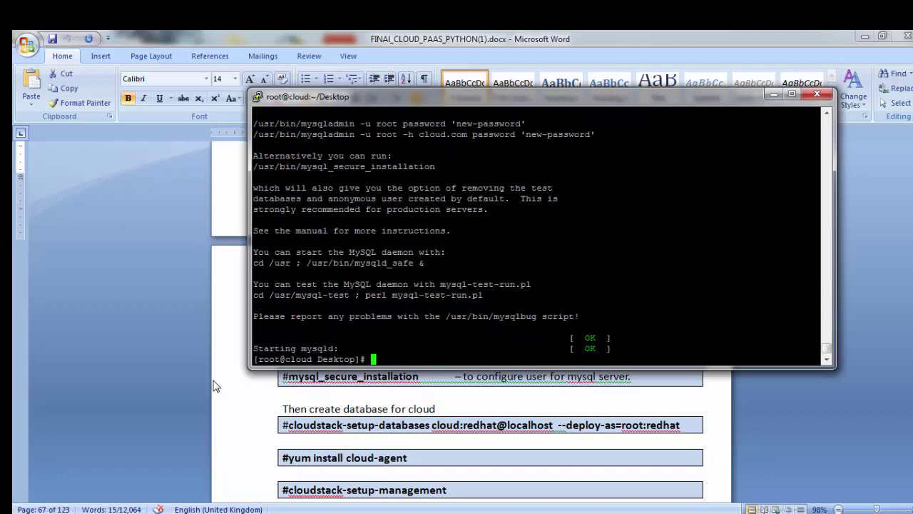
text(chkconfig mysql)
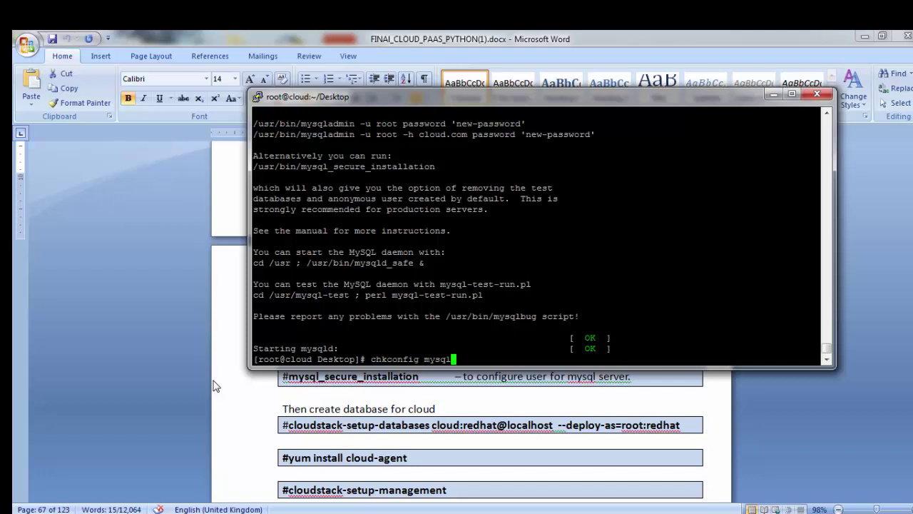
text(don)
key(BackSpace)
key(BackSpace)
key(BackSpace)
key(BackSpace)
text(ld on)
key(Return)
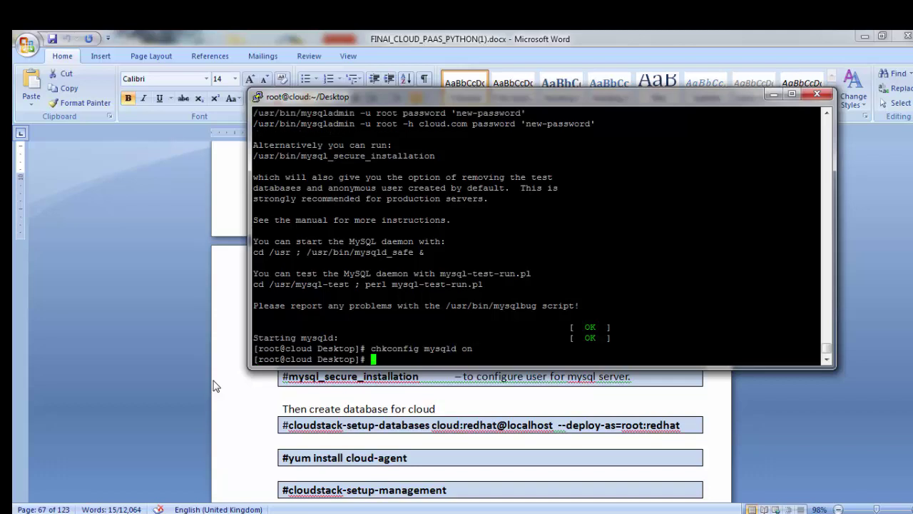
Step: Enter mysql_secure_installation at the prompt using Tab completion
text(/etc/init.d/)
key(BackSpace)
key(BackSpace)
key(BackSpace)
key(BackSpace)
key(BackSpace)
key(BackSpace)
key(BackSpace)
key(BackSpace)
key(BackSpace)
key(BackSpace)
key(BackSpace)
key(BackSpace)
text(mysql_se)
key(Tab)
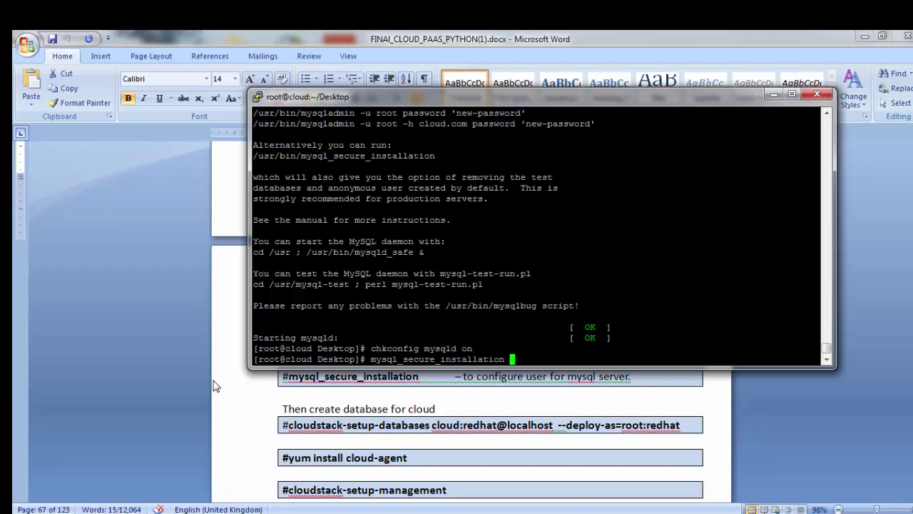
Step: Run mysql_secure_installation, keep the blank current password and set a new root password
key(Return)
key(Return)
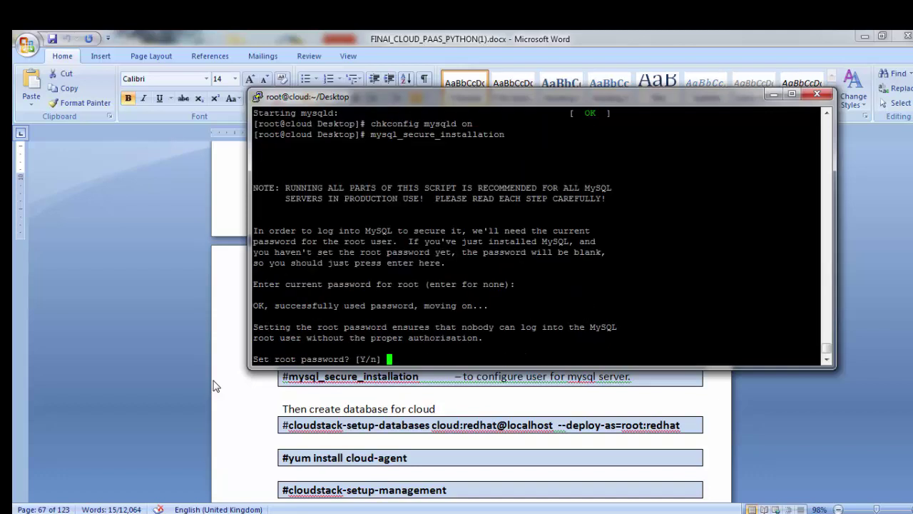
key(Return)
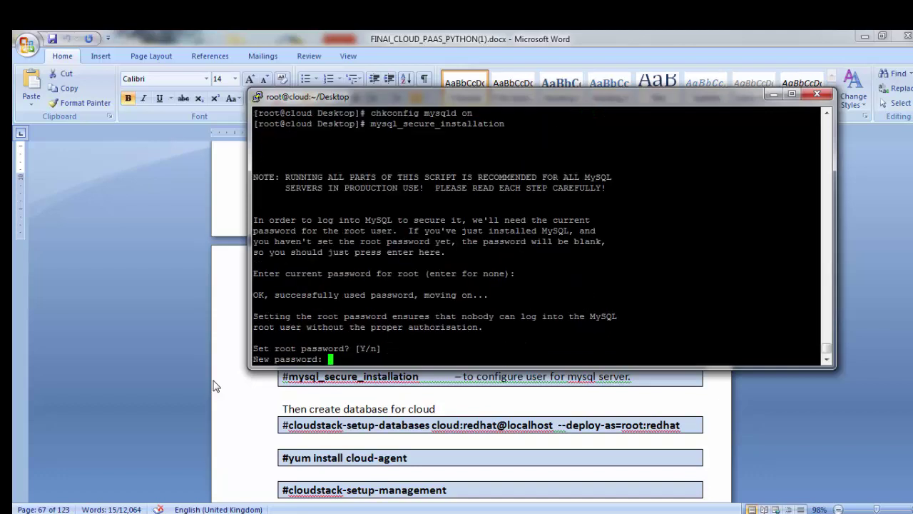
key(Return)
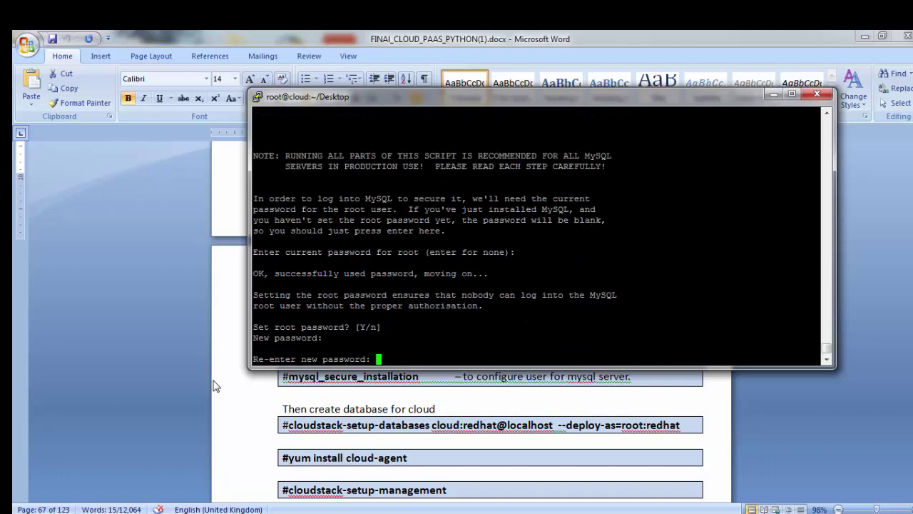
key(Return)
key(Return)
key(Return)
key(Return)
key(Return)
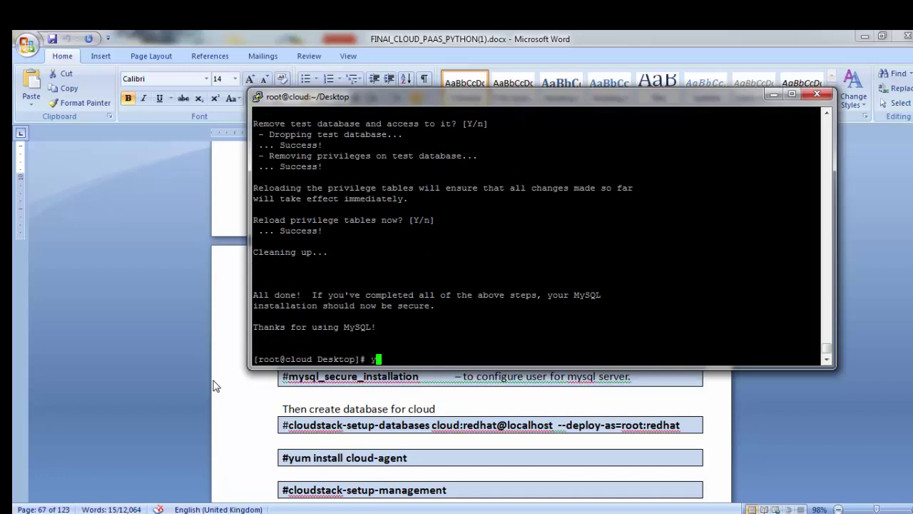
Step: Start typing a cloudstack- setup command, trying Tab completions and backing out of setup-agent
text(clou)
key(Tab)
text(e)
text(e)
key(Tab)
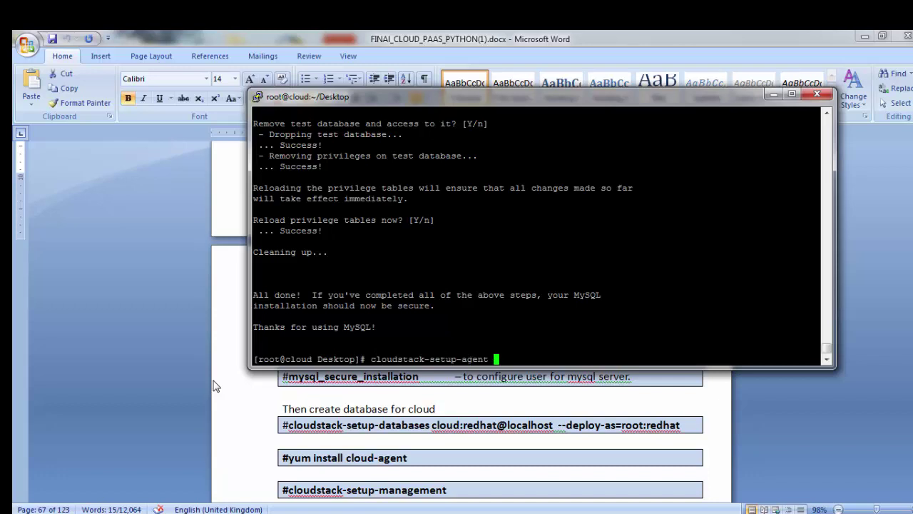
key(BackSpace)
key(BackSpace)
key(BackSpace)
key(BackSpace)
key(BackSpace)
key(BackSpace)
key(BackSpace)
key(BackSpace)
key(BackSpace)
key(BackSpace)
key(BackSpace)
key(BackSpace)
text(se)
key(Tab)
key(BackSpace)
key(BackSpace)
key(BackSpace)
key(BackSpace)
key(BackSpace)
key(BackSpace)
key(BackSpace)
key(BackSpace)
key(BackSpace)
key(BackSpace)
key(BackSpace)
key(BackSpace)
key(BackSpace)
key(BackSpace)
key(BackSpace)
key(BackSpace)
key(BackSpace)
key(BackSpace)
key(BackSpace)
key(BackSpace)
Step: Scroll the Word guide up to the 'Install and configure management server' section
click(216, 386)
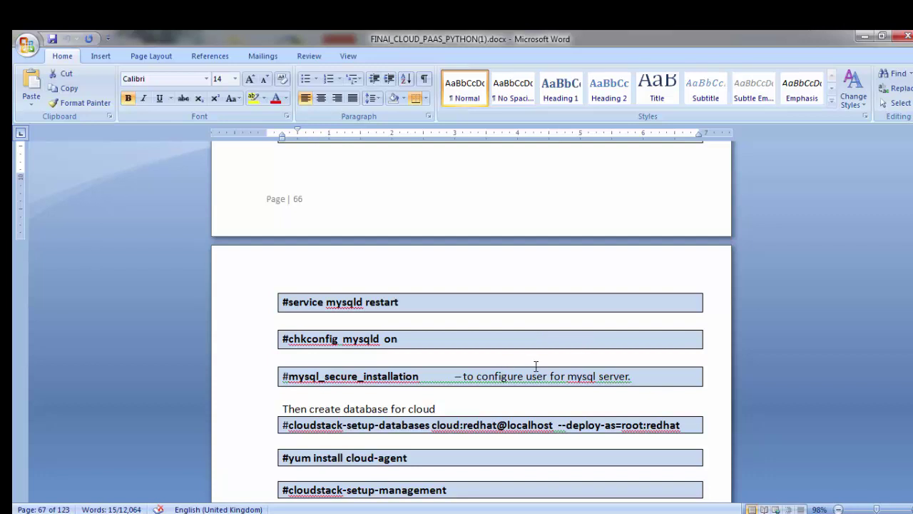
scroll(535, 366, up, 6)
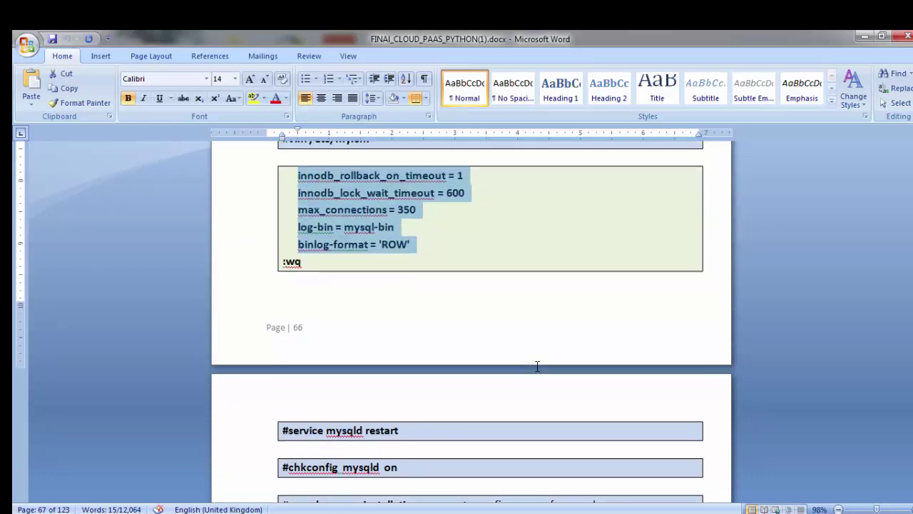
scroll(536, 366, up, 1)
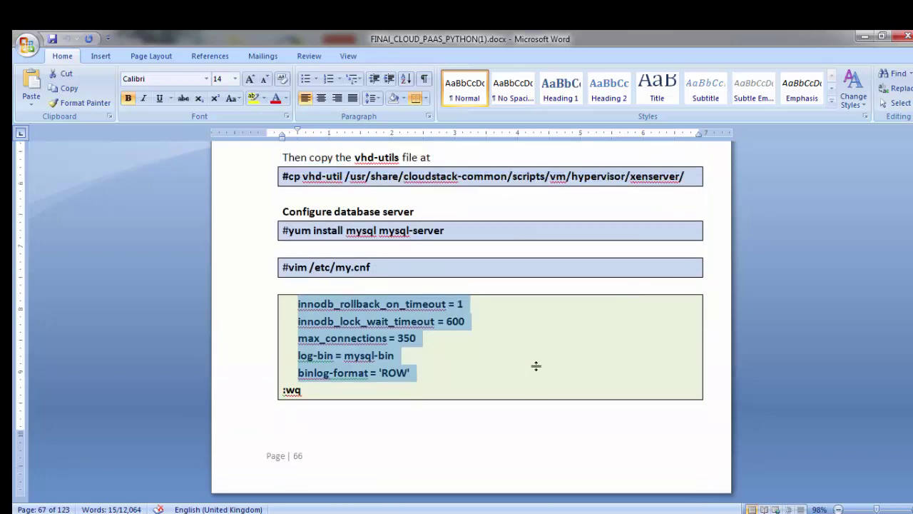
scroll(536, 366, up, 3)
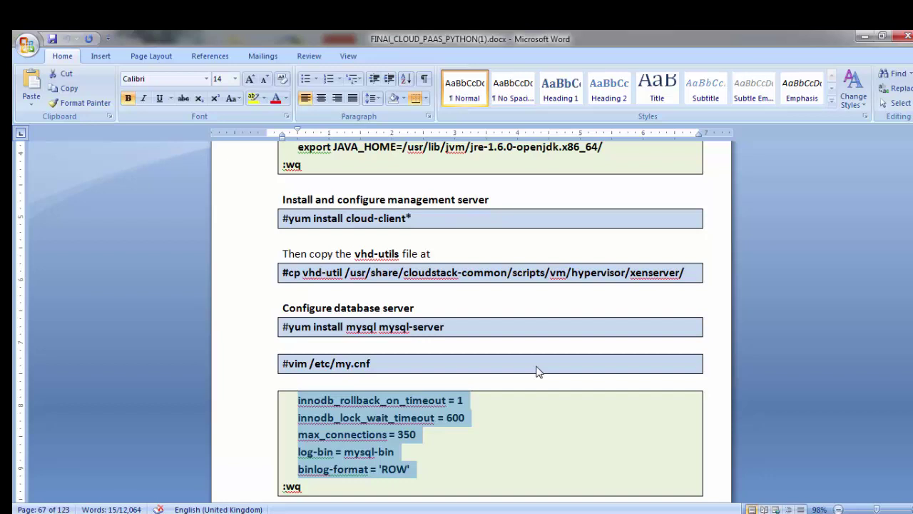
key(alt+Tab)
Step: Install the cloud-client* packages with yum, confirming with y
text(yum isntal)
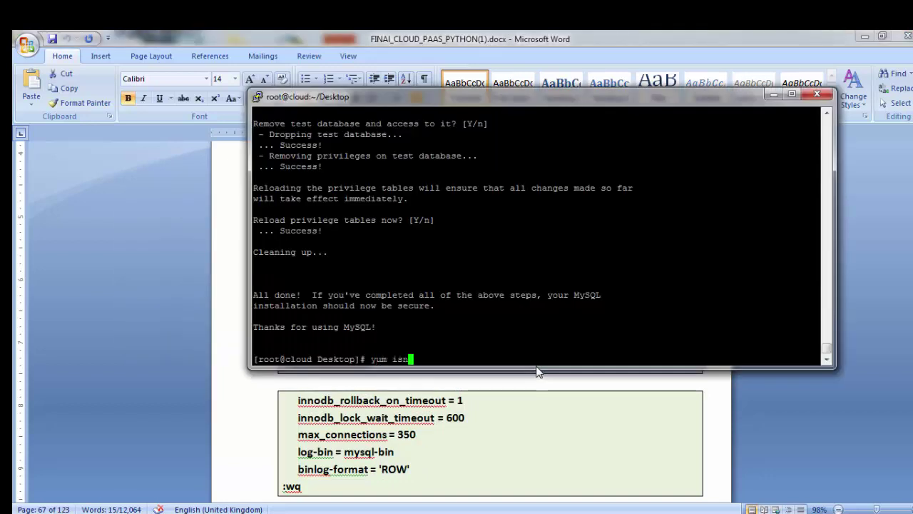
key(BackSpace)
key(BackSpace)
key(BackSpace)
key(BackSpace)
key(BackSpace)
text(nstall cloud)
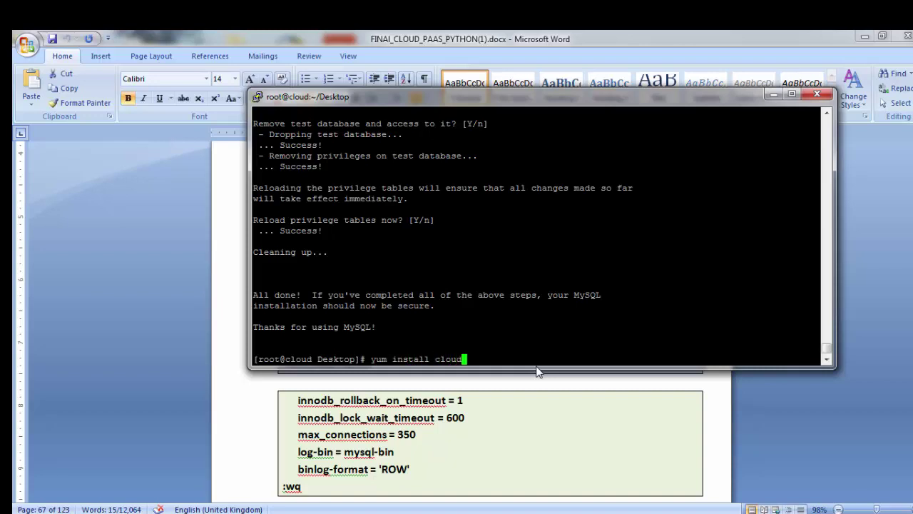
text(-client*)
key(Return)
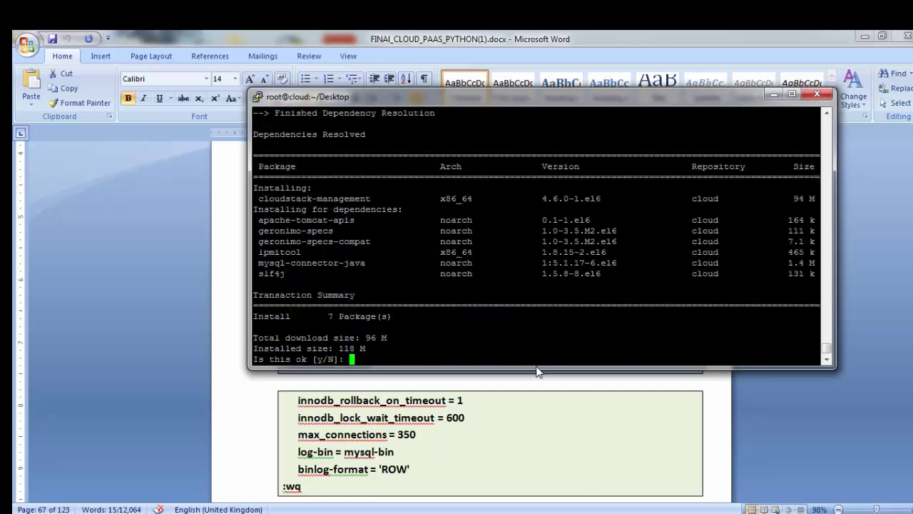
text(y)
key(Return)
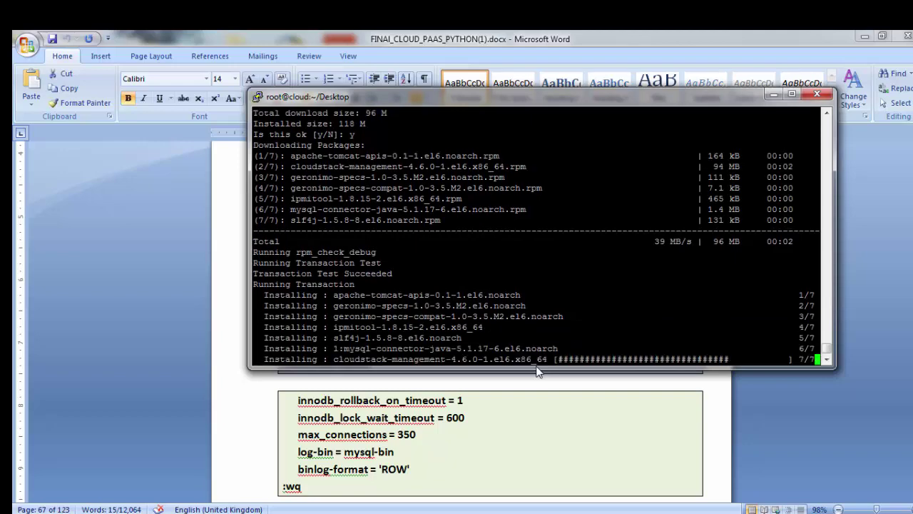
key(alt+Tab)
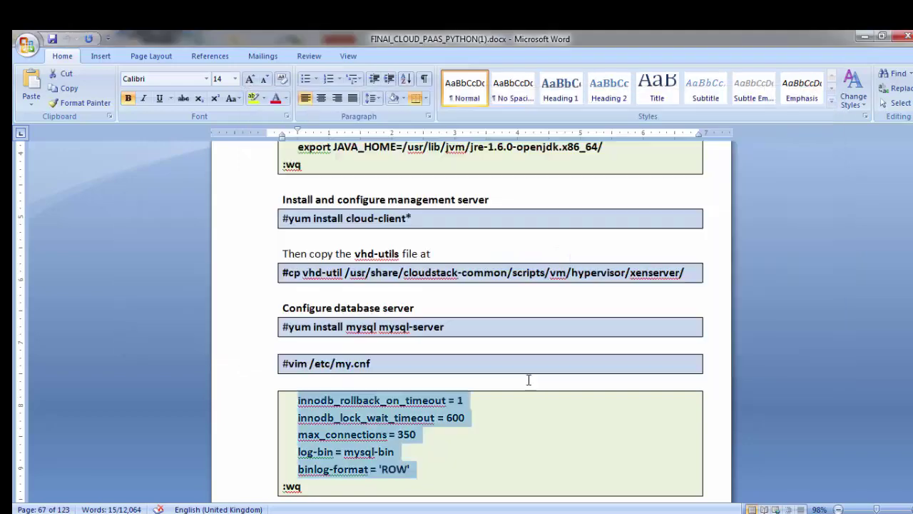
Step: Scroll the guide to the cloudstack-setup-databases step and check the finished install in the terminal
scroll(528, 379, down, 7)
scroll(527, 397, up, 8)
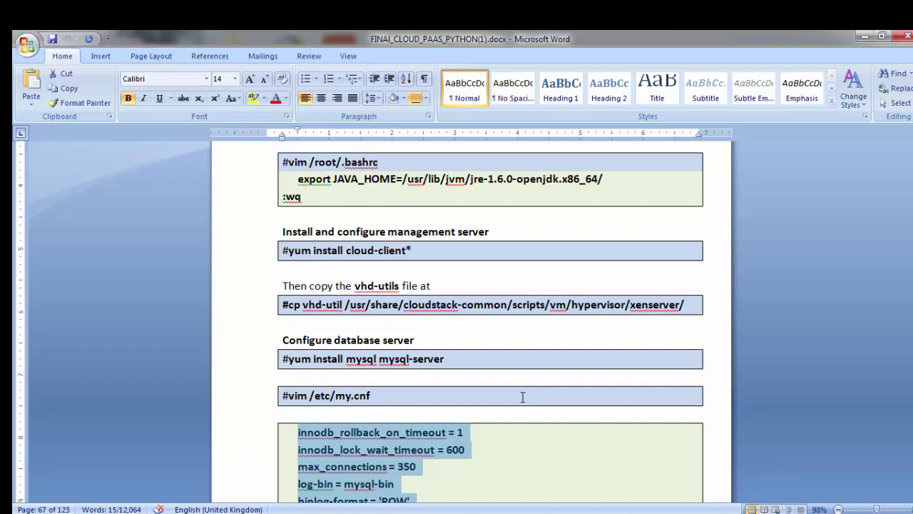
scroll(522, 397, down, 12)
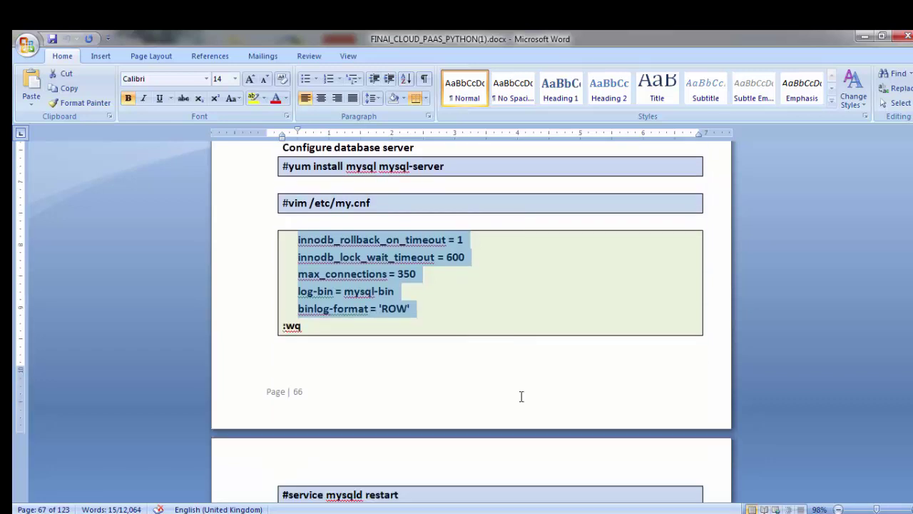
scroll(521, 396, down, 1)
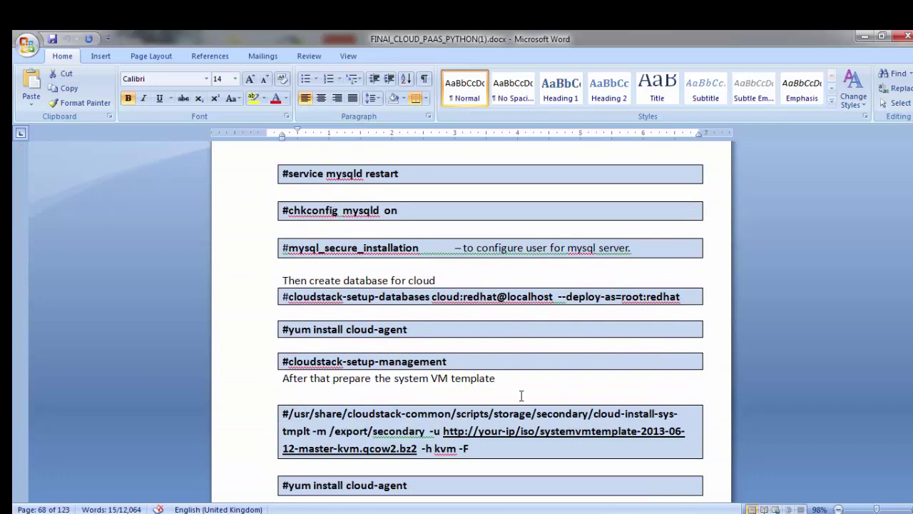
scroll(520, 395, down, 3)
scroll(521, 396, up, 3)
scroll(521, 395, up, 1)
key(alt+Tab)
scroll(521, 395, up, 4)
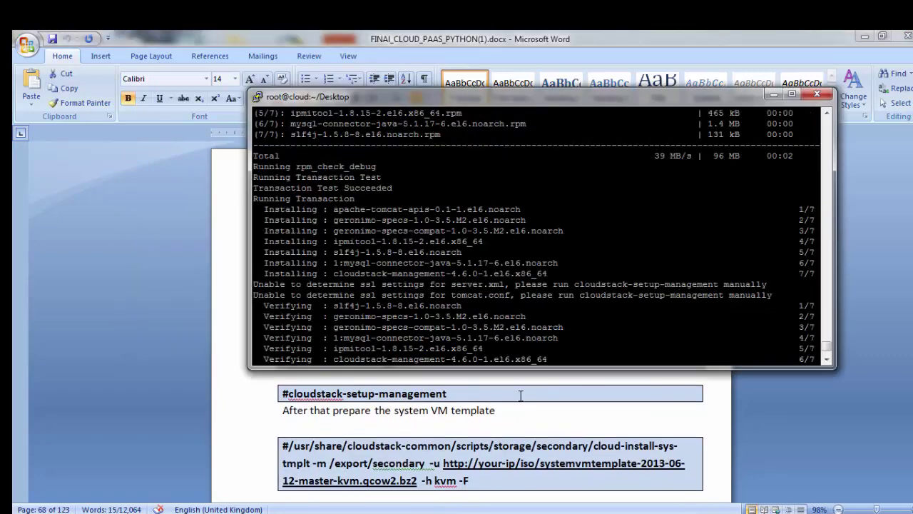
scroll(521, 396, down, 4)
key(alt+Tab)
scroll(521, 395, up, 2)
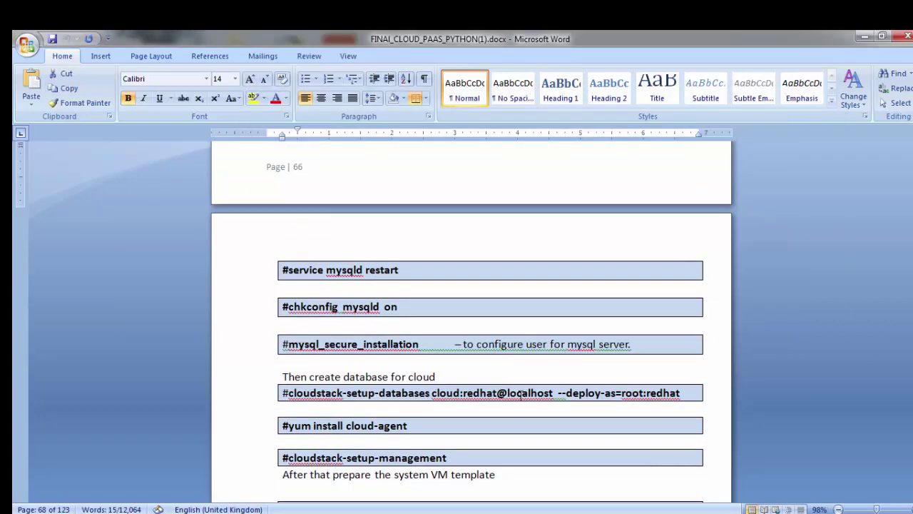
key(alt+Tab)
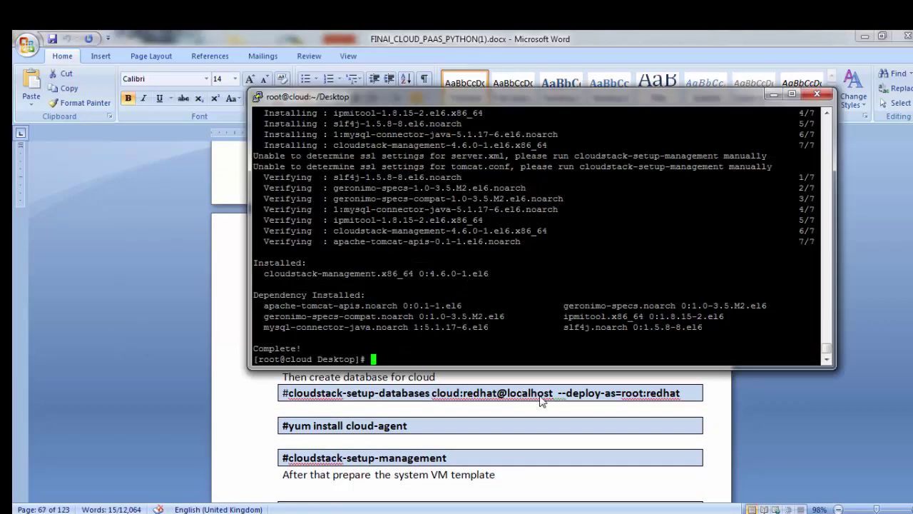
Step: Run cloudstack-setup-databases for the cloud user at localhost, deployed as root, then type yum install cloud-agent
text(cloudstack-seti)
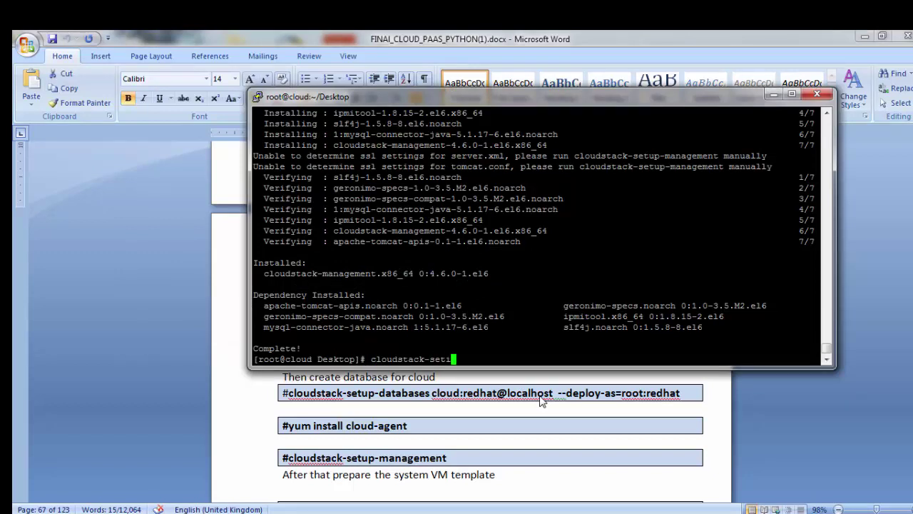
text(p-)
text(d)
key(Tab)
text(cloud)
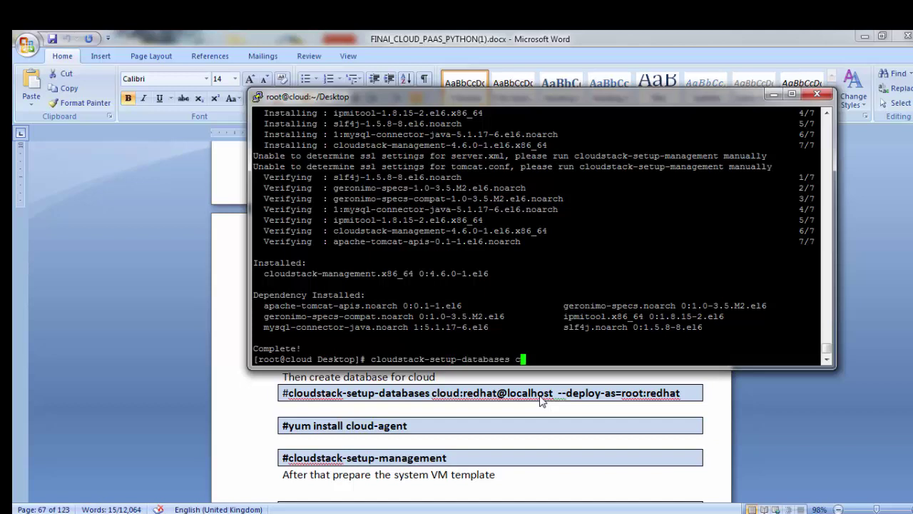
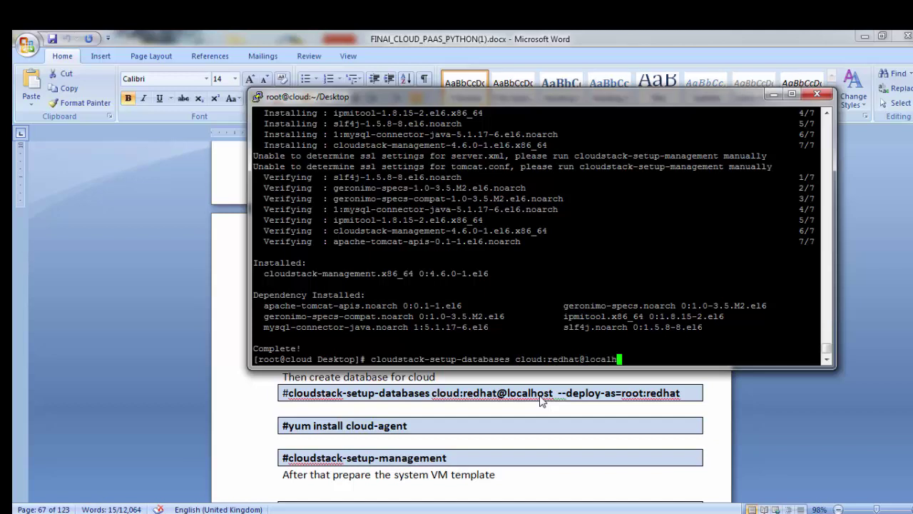
text(--deploy)
key(BackSpace)
text(-as)
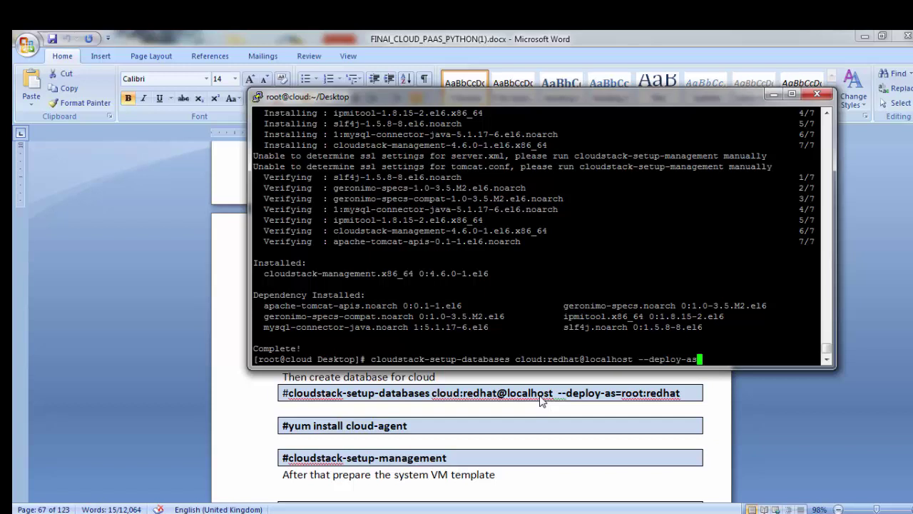
key(Return)
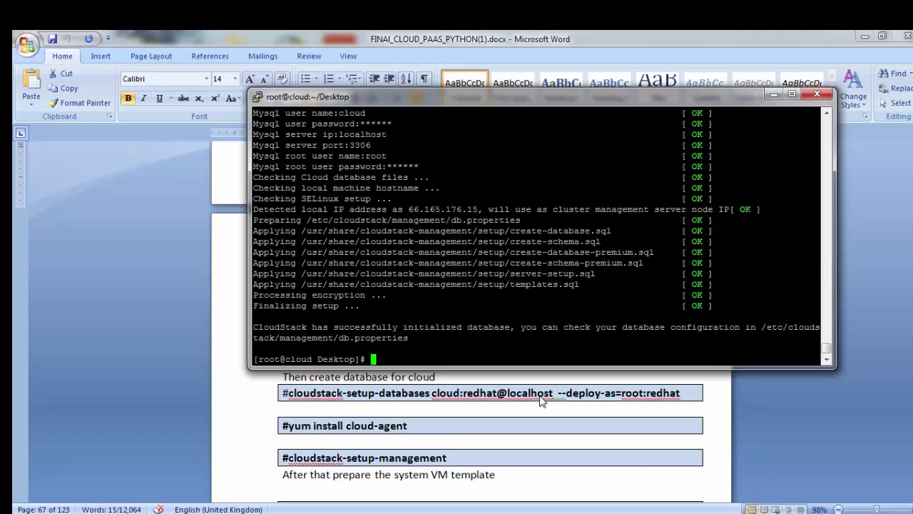
text(yum install cloud-a)
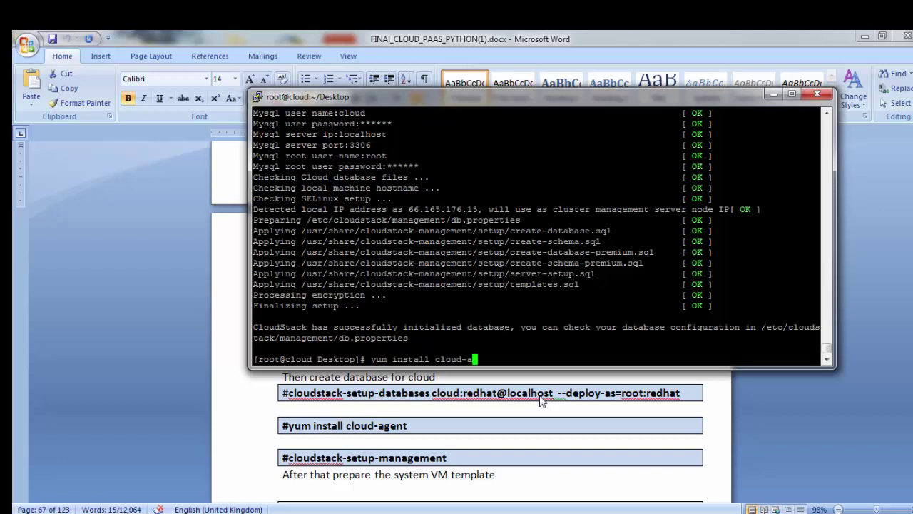
text(gent)
Step: Install the cloud-agent package and run cloudstack-setup-management
key(Return)
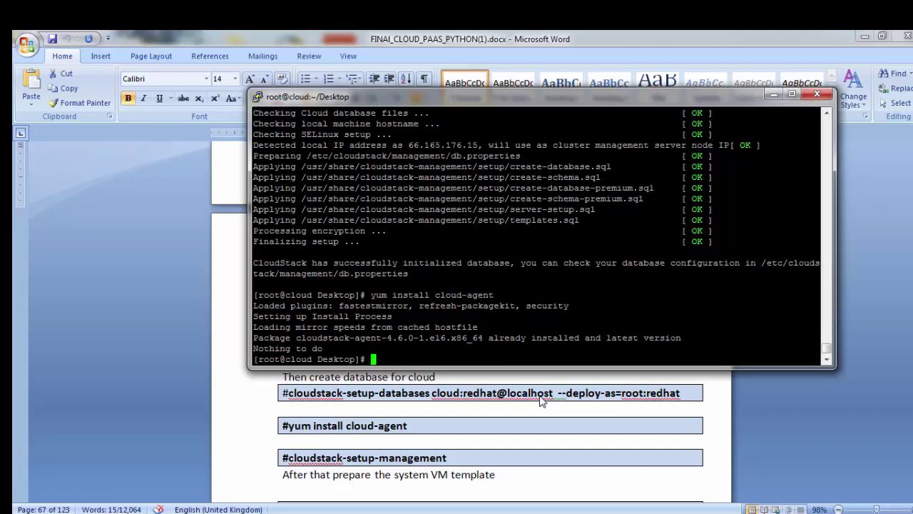
text(cloudstack-set)
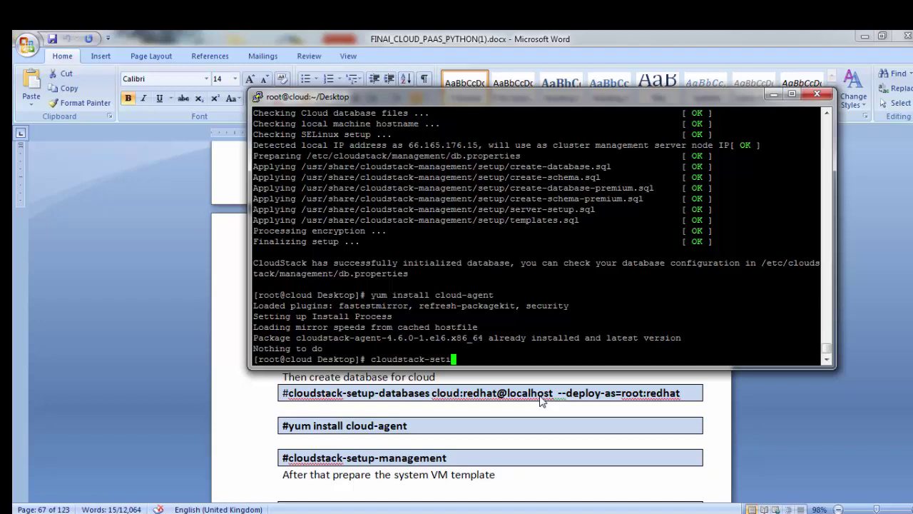
text(up-management)
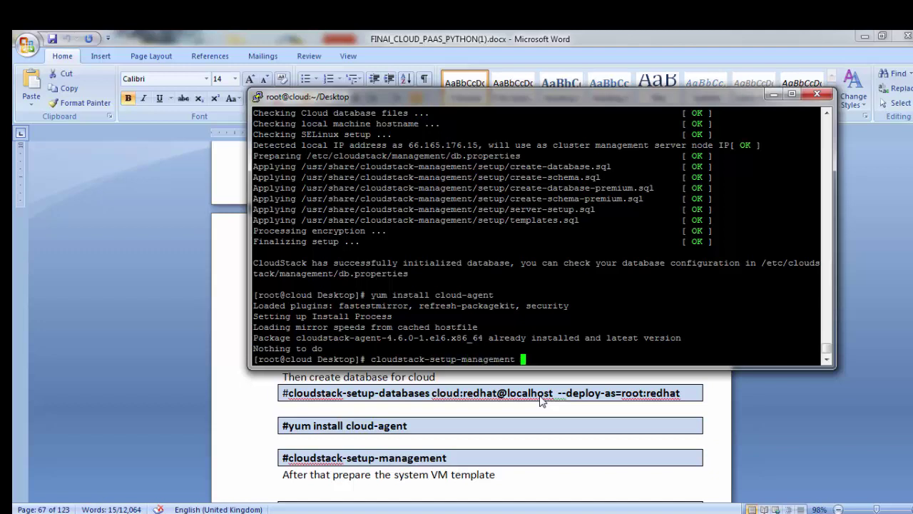
key(Return)
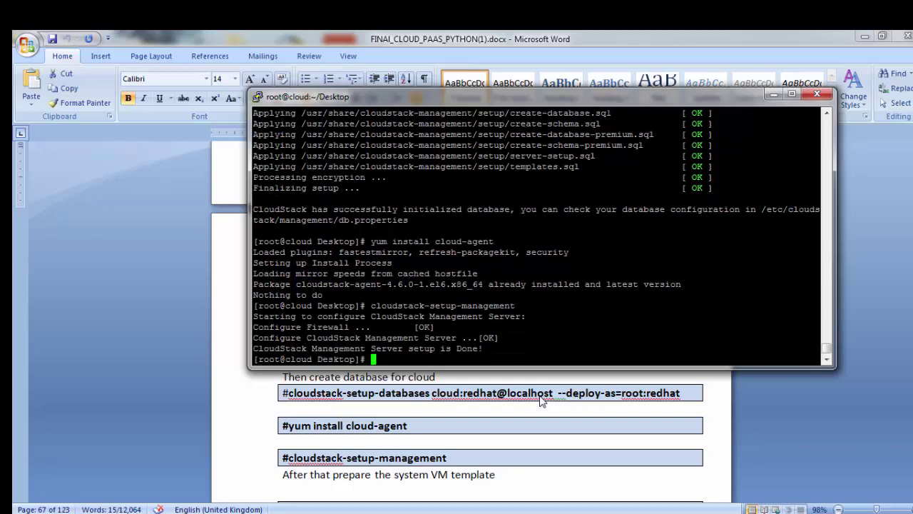
Step: Select the system VM template preparation line in the Word guide, then return to the notes
click(520, 441)
scroll(526, 424, down, 3)
drag(505, 346, 283, 349)
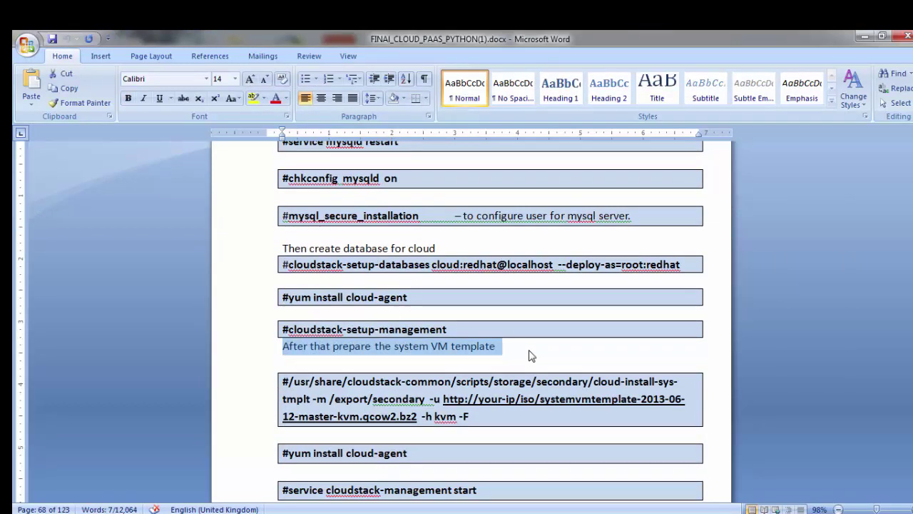
key(alt+Tab)
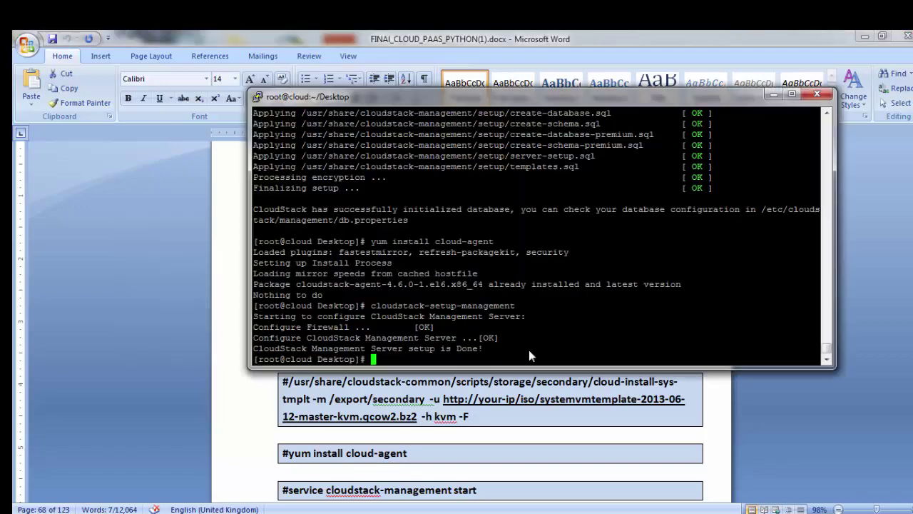
key(alt+Tab)
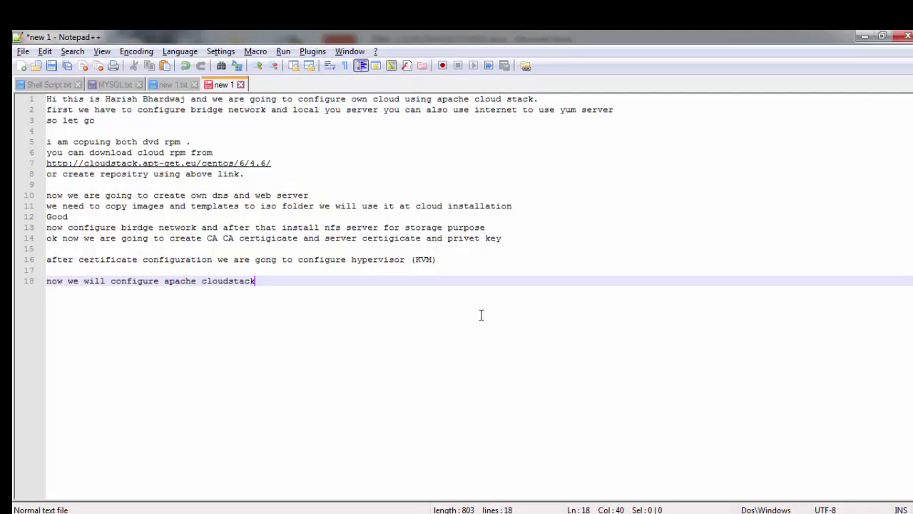
Step: Add the note 'we need to extract vm templates, we have already download it from'
key(Return)
text(we )
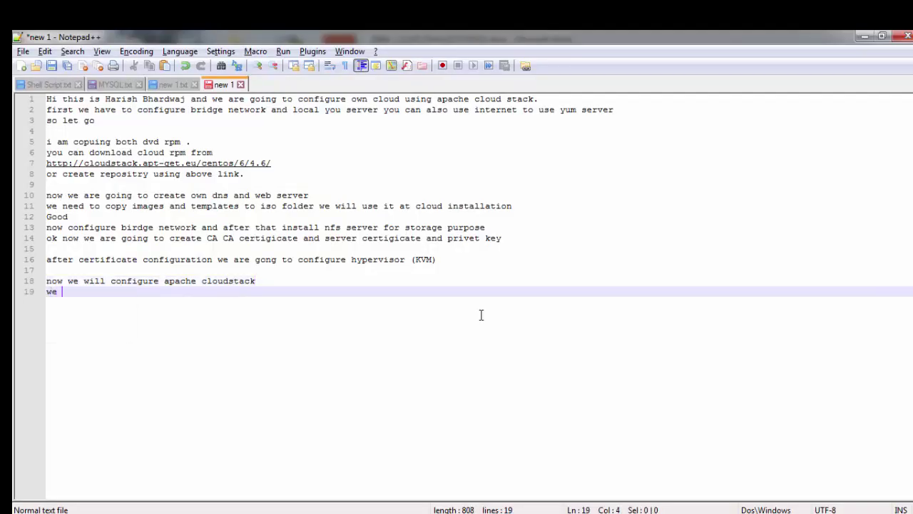
text(need to )
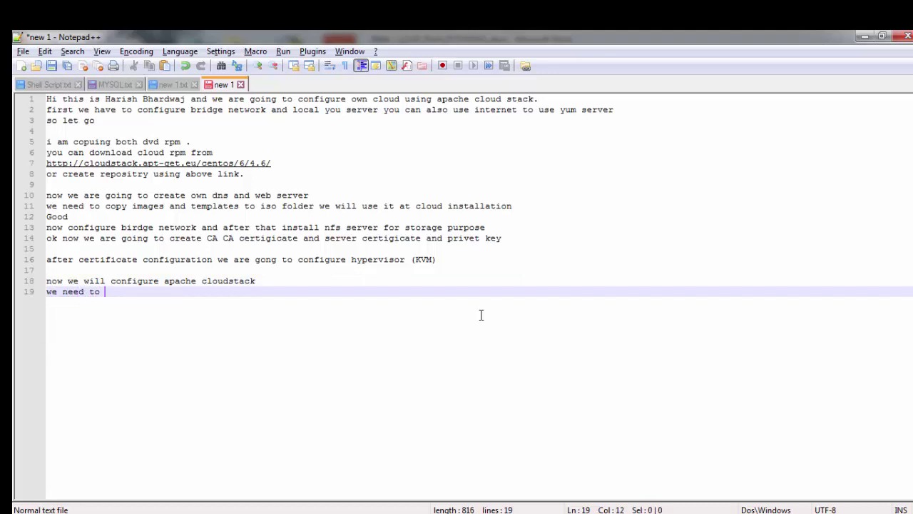
text(extract vm ta)
text(m)
key(BackSpace)
key(BackSpace)
text(m)
key(BackSpace)
text(em)
key(Return)
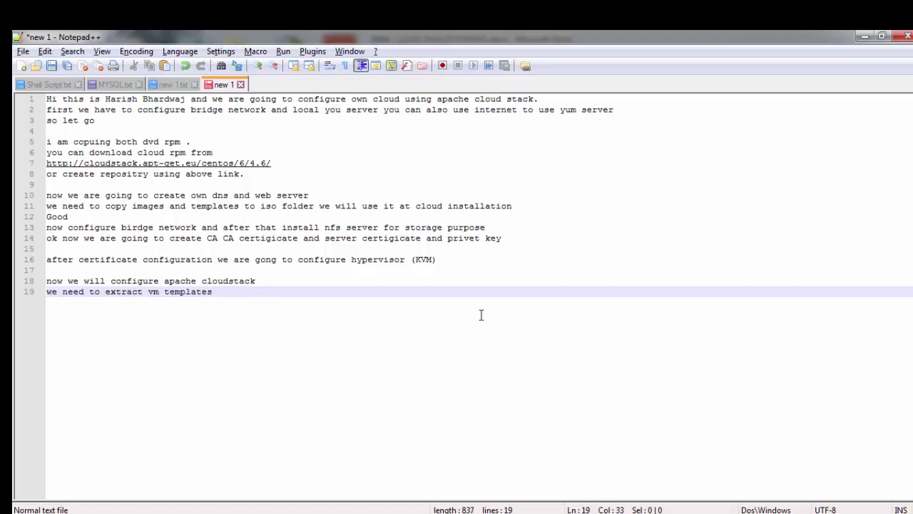
text(, we have already download )
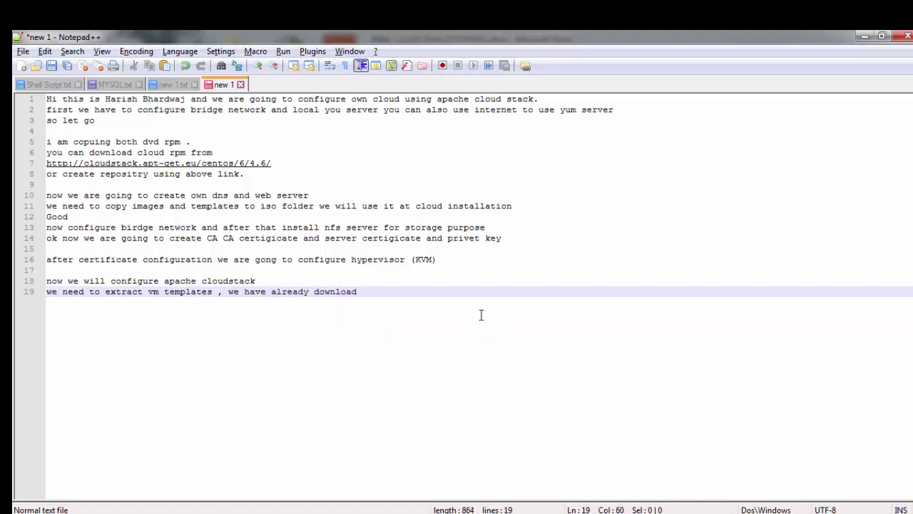
text(it )
text(from)
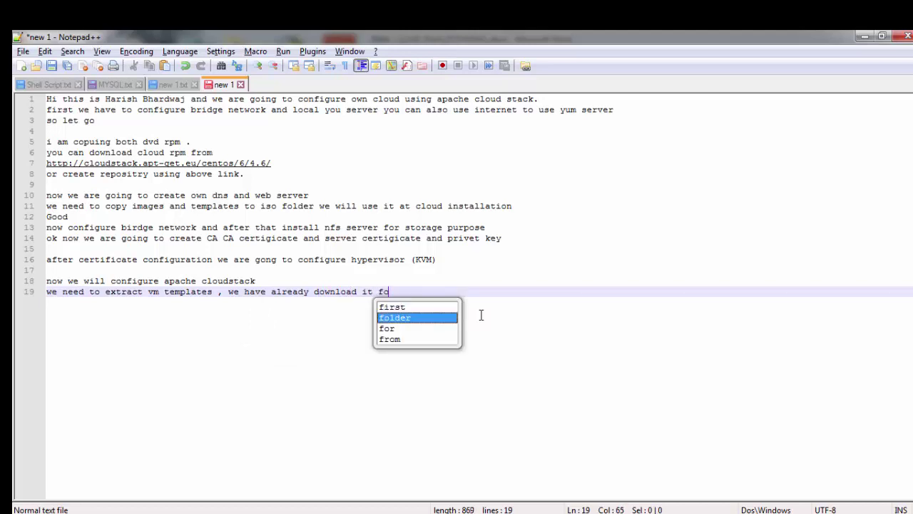
Step: Paste the system VM template download link and begin the 'alos vhd util you can download for' line
key(alt+Tab)
key(alt+Tab)
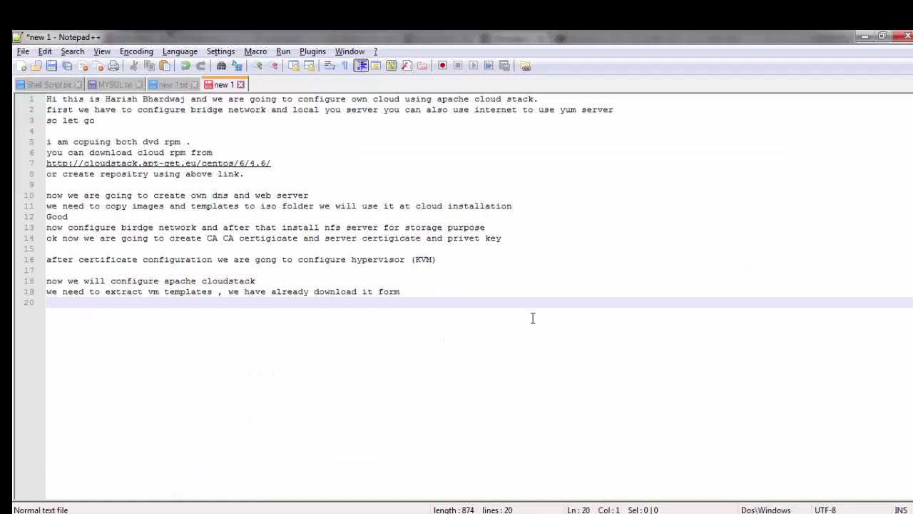
text(http://cloudstack.apt-get.eu/systemvm/4.6/systemvm64template-4.6.0-kvm.qcow2.bz2)
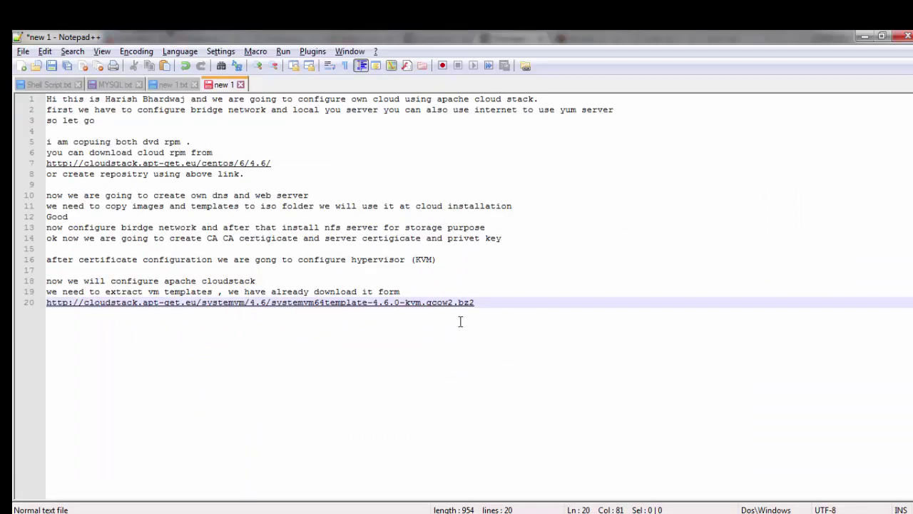
key(Return)
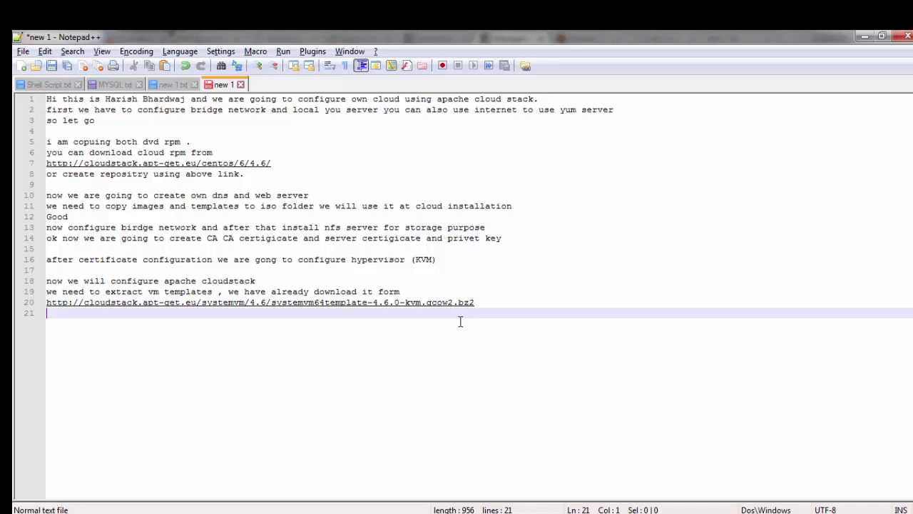
text(alos vhd util)
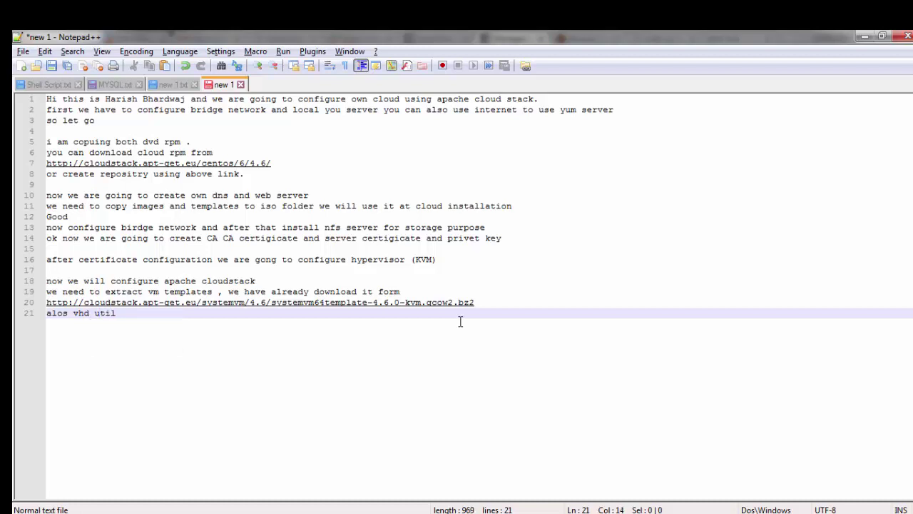
text( you ca)
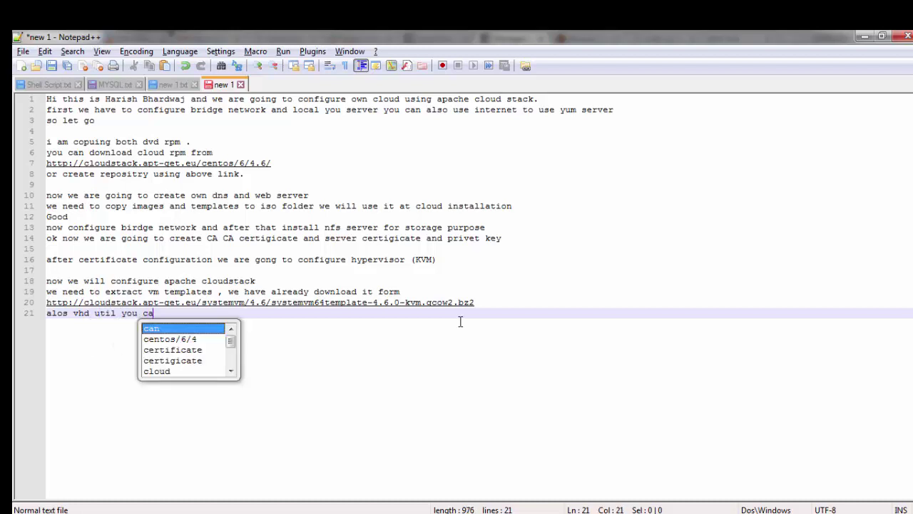
text(n download for)
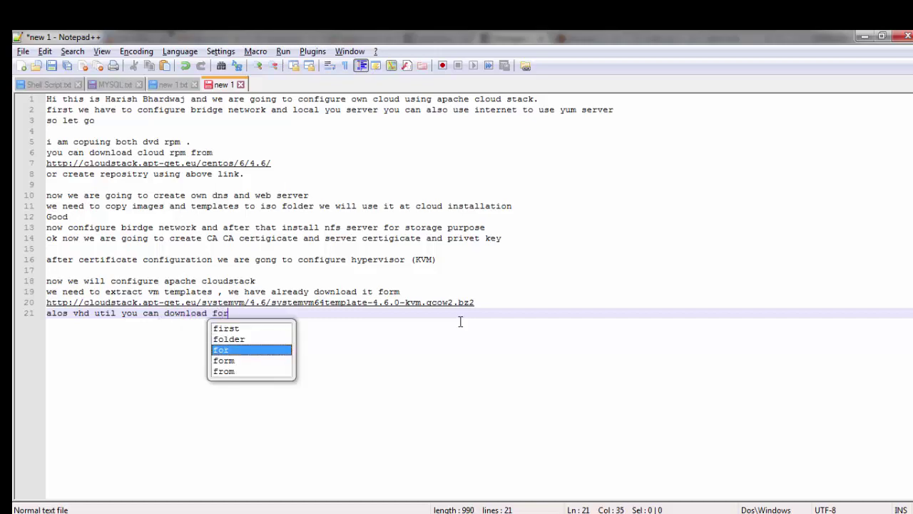
Step: Copy the vhd-util link from the guide into the notes, without the trailing period
key(alt+Tab)
drag(846, 285, 577, 288)
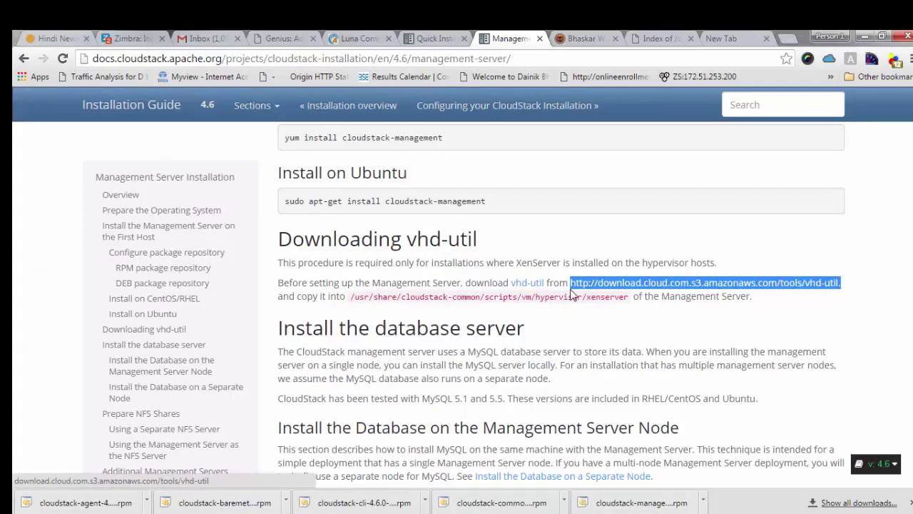
key(alt+Tab)
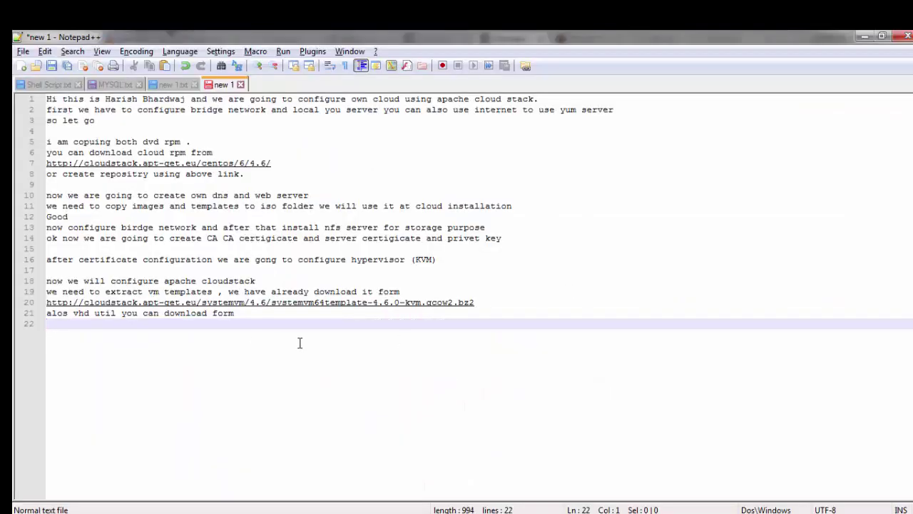
text(http://download.cloud.com.s3.amazonaws.com/tools/vhd-util.)
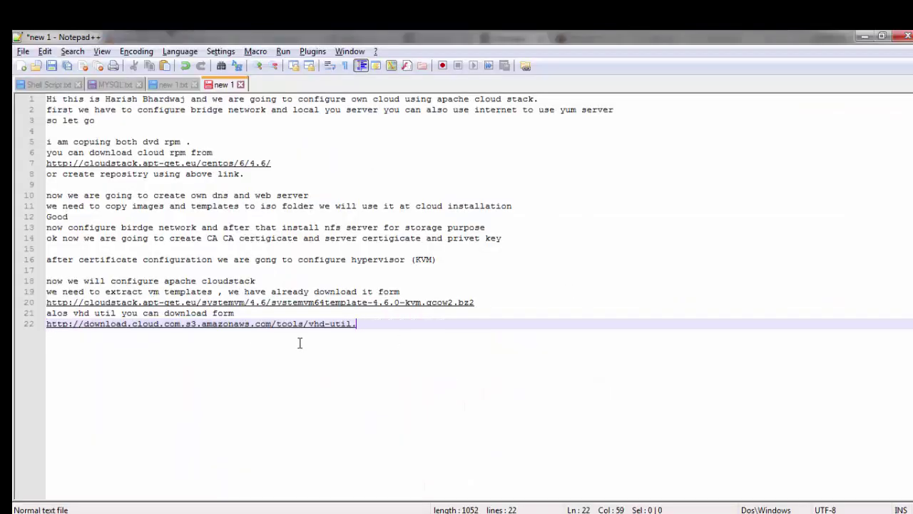
key(BackSpace)
key(Return)
key(Return)
key(Return)
Step: Add an 'ok' line to the notes, then bring the PuTTY terminal forward
key(alt+Tab)
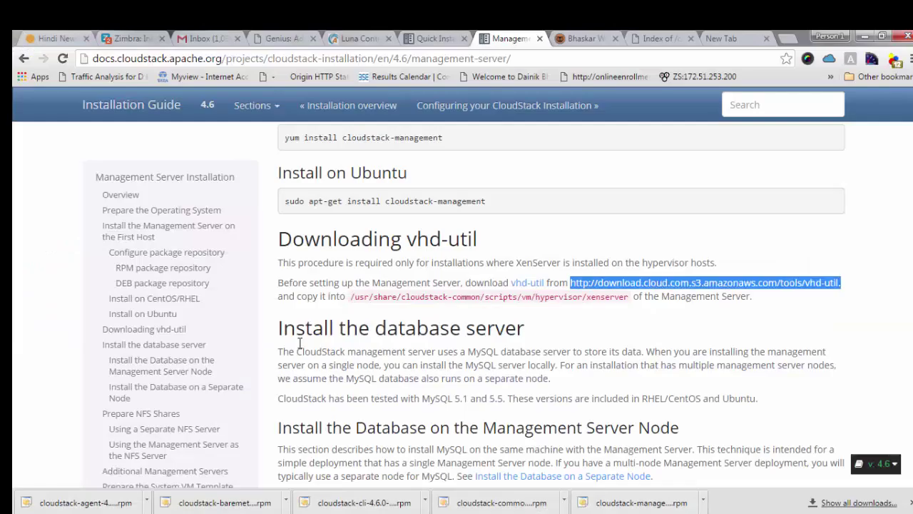
key(alt+Tab)
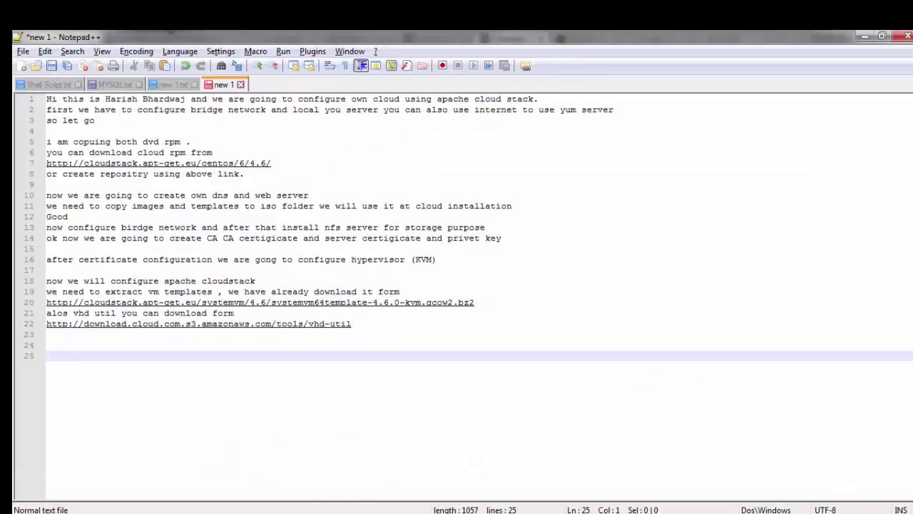
text(ok)
key(alt+Tab)
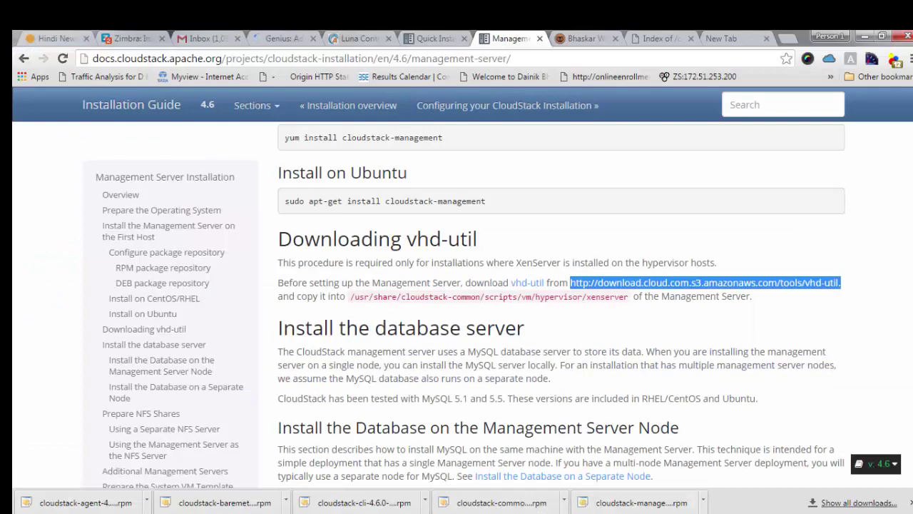
key(alt+Tab)
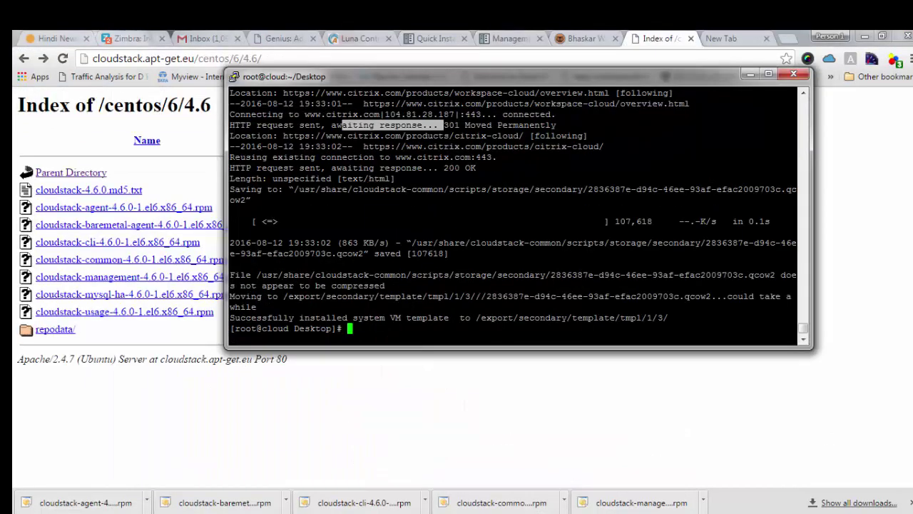
Step: Enter the script path /usr/share/cloudstack-common/scripts/storage/secondary/cloud-install-sys-tmplt
text(/usr/cl)
key(BackSpace)
text(o)
key(BackSpace)
text(l)
key(BackSpace)
key(BackSpace)
text(share/cloudstack-)
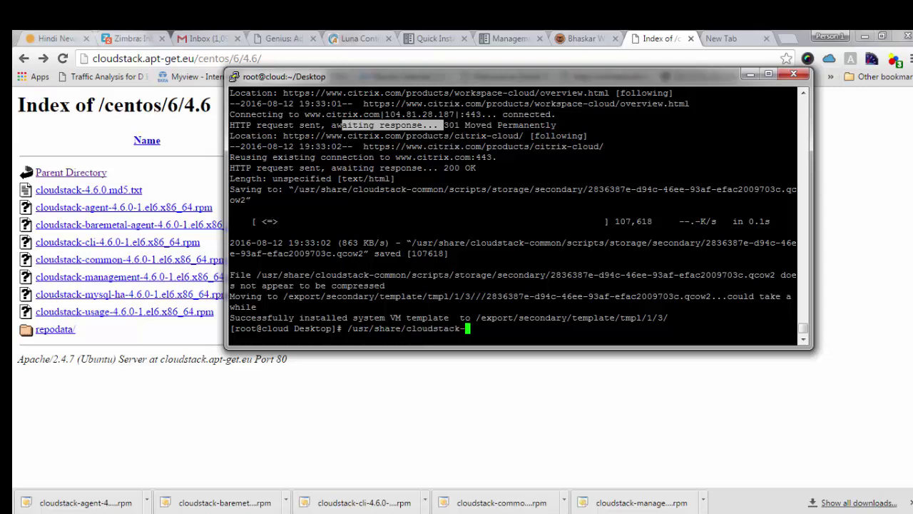
text(common/scripts/)
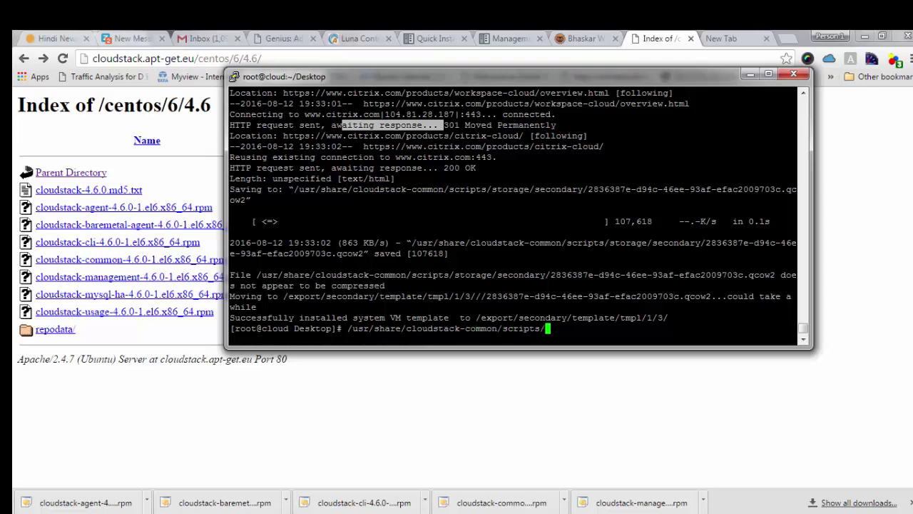
text(storage/)
key(Tab)
key(Tab)
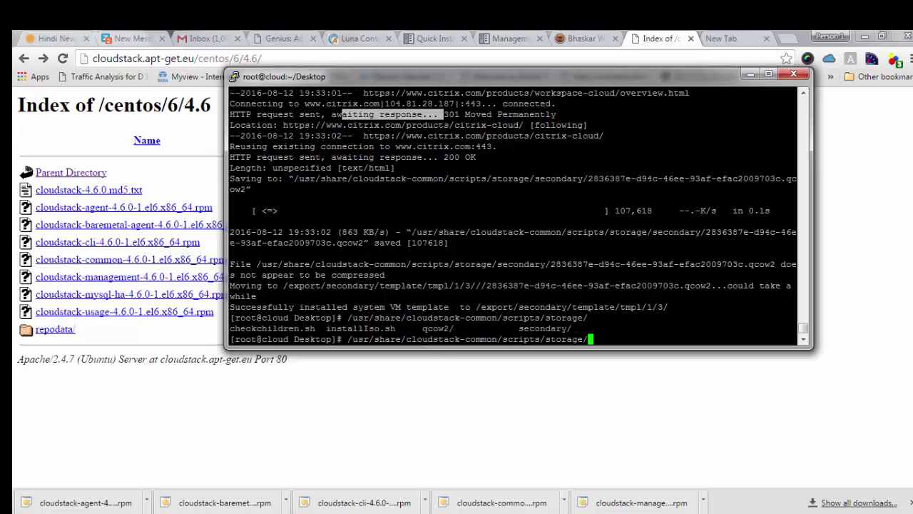
text(s)
key(Tab)
key(Tab)
key(Tab)
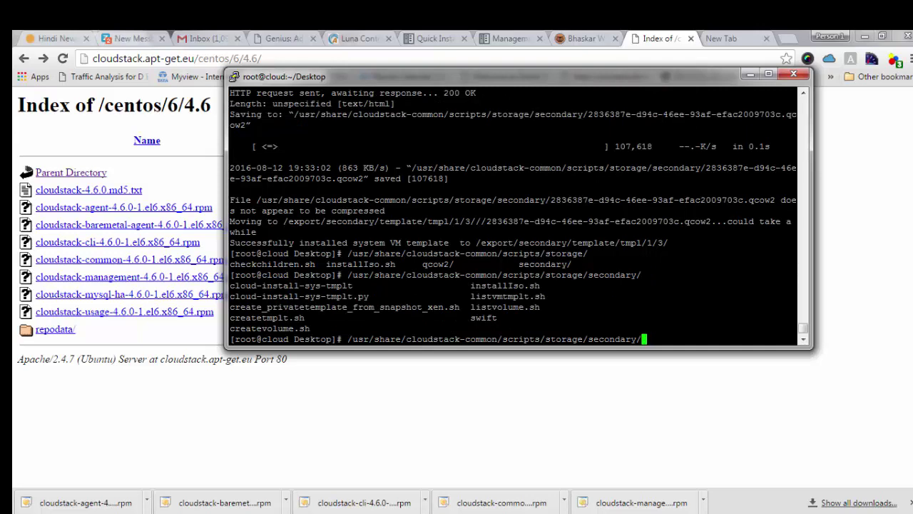
text(cl)
key(Tab)
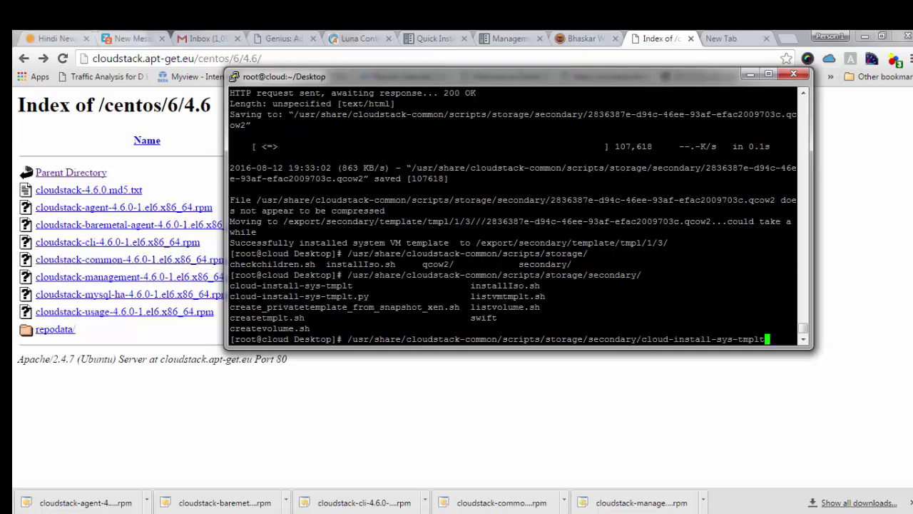
Step: Add the -m /export/secondary option and the -u flag
text(-m ./)
key(BackSpace)
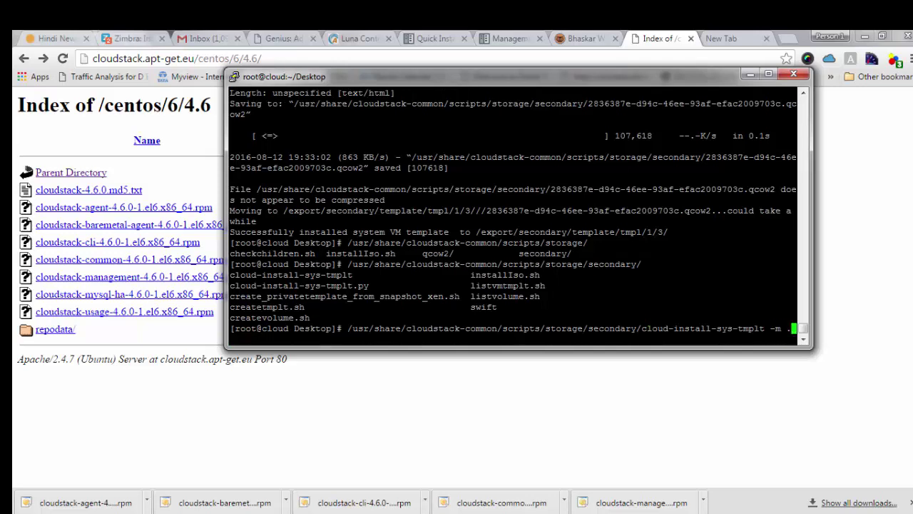
key(BackSpace)
text(/export/secondary )
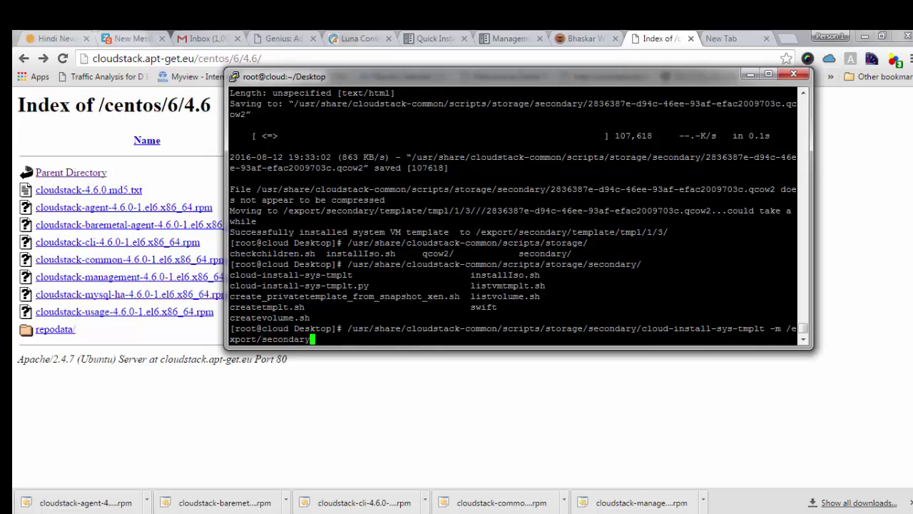
text(-k)
key(BackSpace)
text(h)
key(BackSpace)
key(BackSpace)
text(u)
key(BackSpace)
text(-h)
key(BackSpace)
text(u /)
key(BackSpace)
text(http://172.51.23)
key(BackSpace)
text(53.)
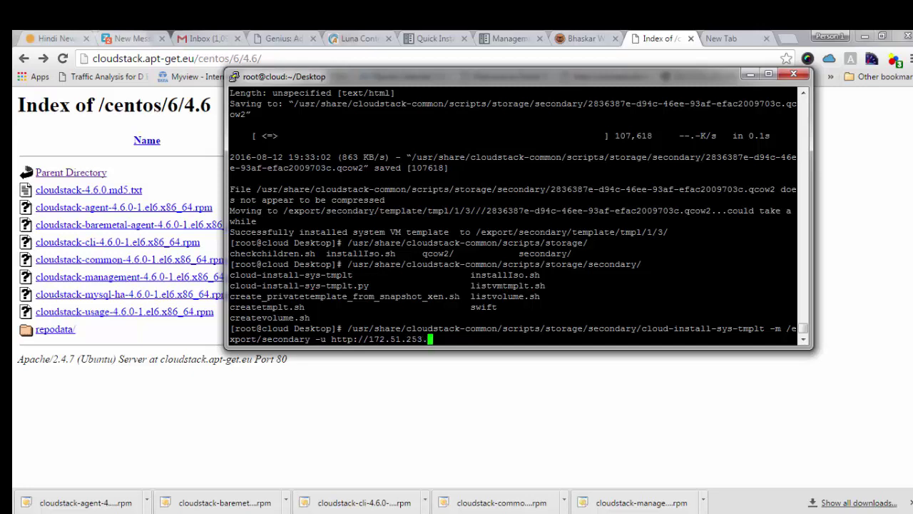
text(242/sio)
key(BackSpace)
key(BackSpace)
key(BackSpace)
text(iso)
key(BackSpace)
text(/)
key(Return)
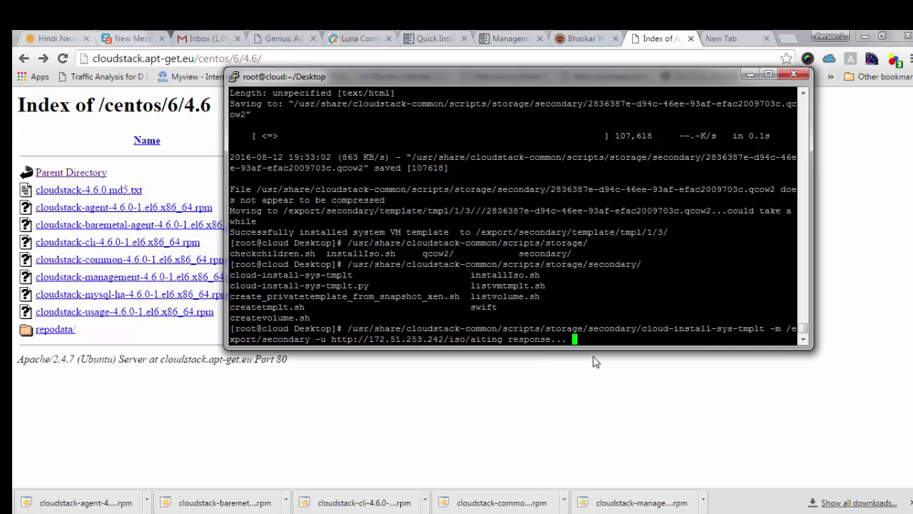
key(BackSpace)
key(BackSpace)
key(BackSpace)
key(BackSpace)
key(BackSpace)
key(BackSpace)
key(BackSpace)
key(BackSpace)
key(BackSpace)
key(BackSpace)
key(BackSpace)
key(BackSpace)
key(BackSpace)
key(BackSpace)
key(BackSpace)
key(BackSpace)
key(BackSpace)
key(BackSpace)
key(BackSpace)
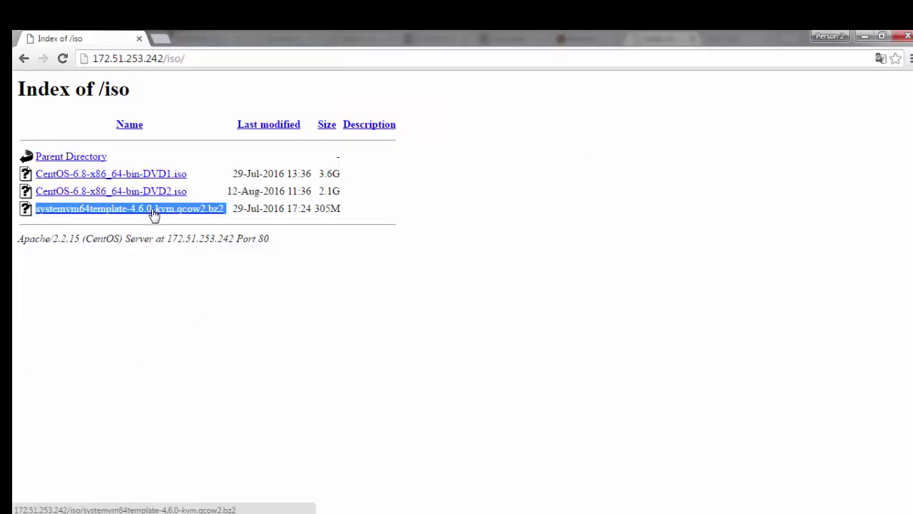
Step: Append the copied systemvm64template-4.6.0-kvm.qcow2.bz2 link plus -h kvm -F and run the install
right_click(154, 211)
click(198, 325)
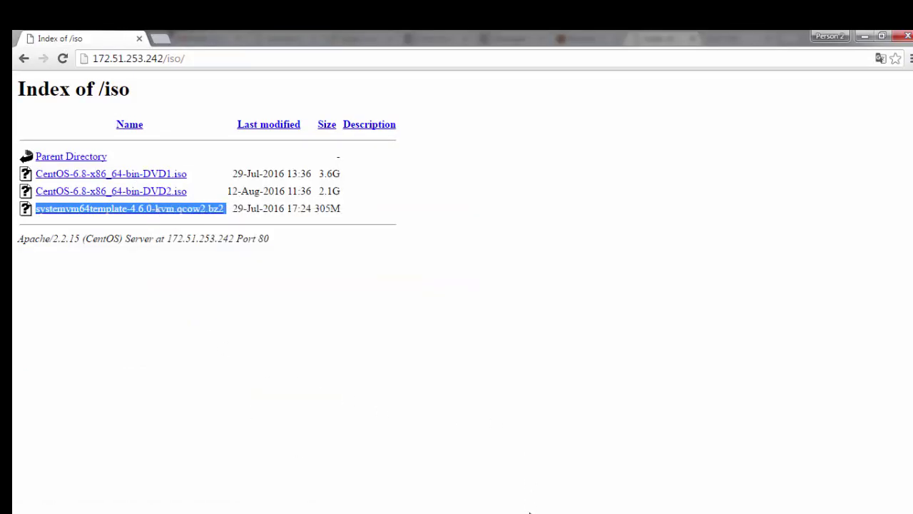
key(alt+Tab)
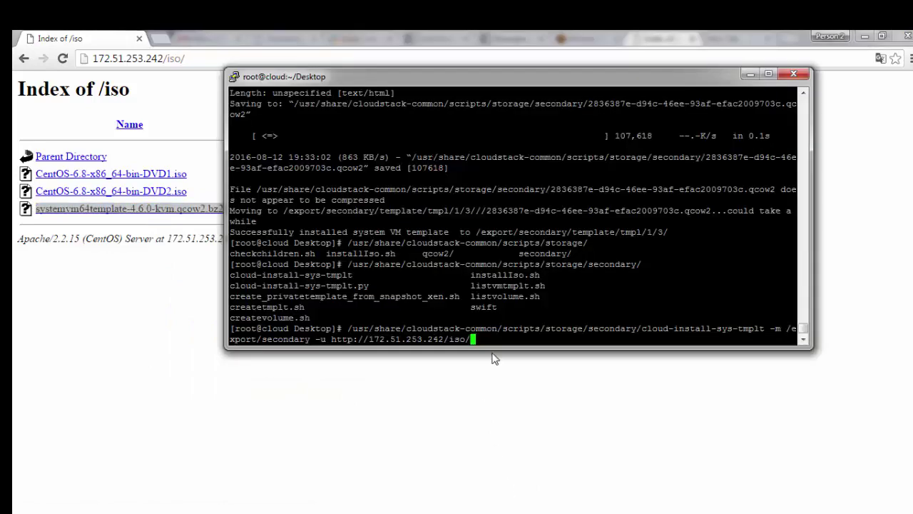
key(shift+Insert)
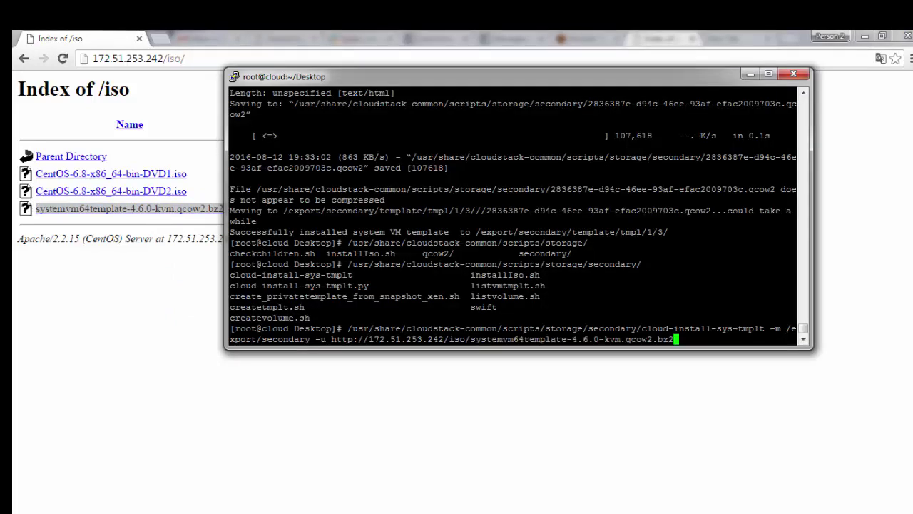
text(-h kvm -F)
key(Return)
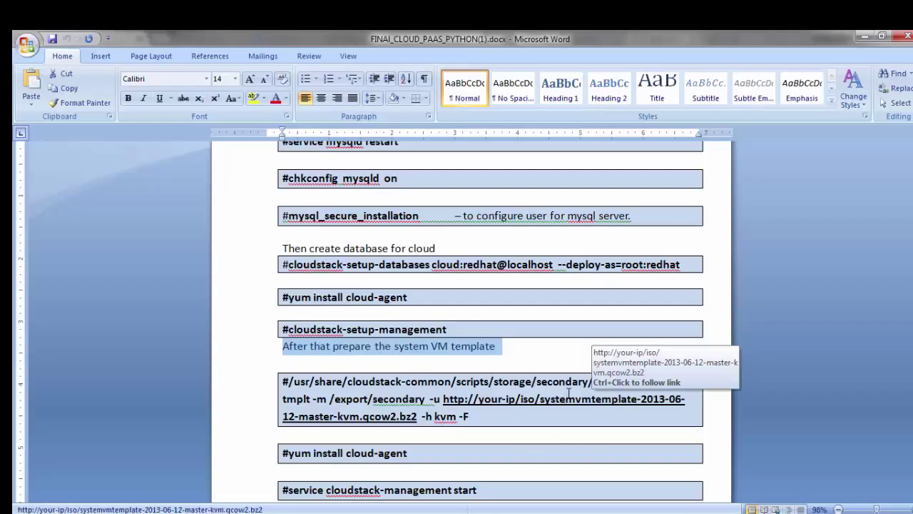
Step: Return to the terminal to watch the system VM template install finish
key(alt+Tab)
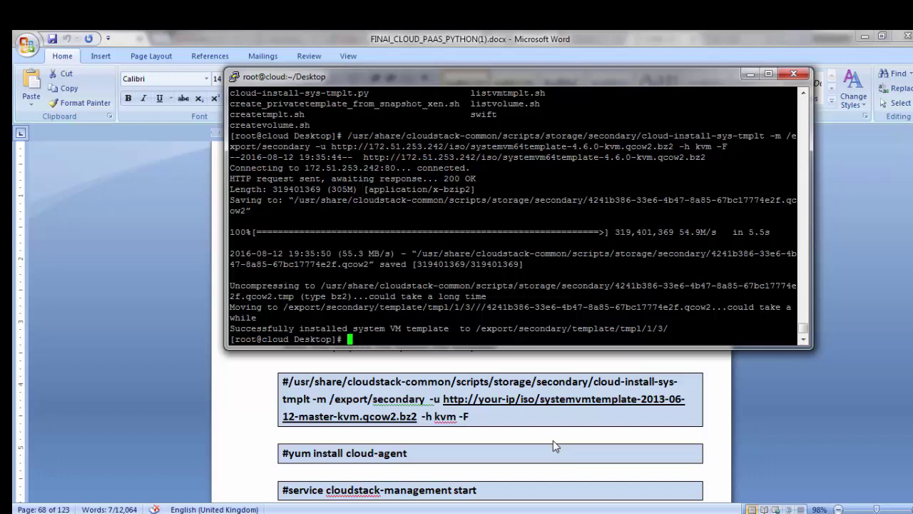
Step: Start the service with /etc/init.d/cloudstack-management start
text(/e)
key(Tab)
key(Tab)
key(Tab)
key(Tab)
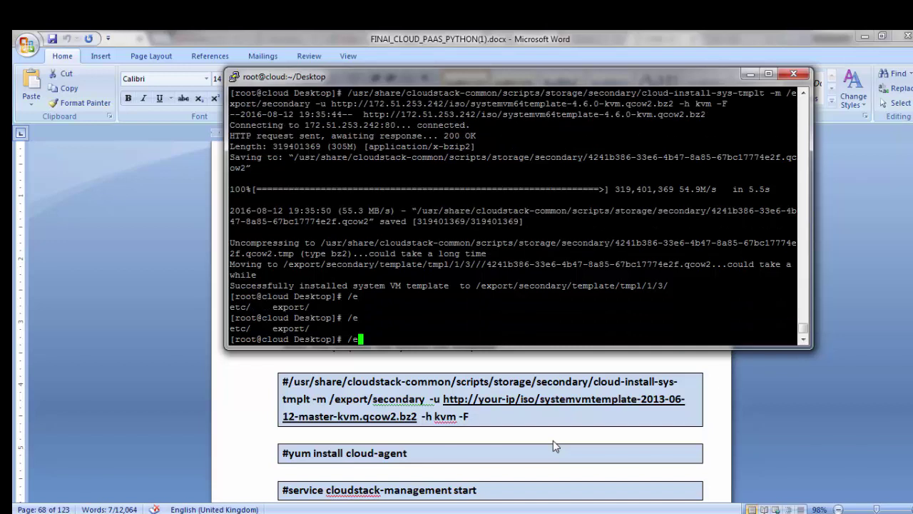
text(tc/init.d/)
text(cl)
key(Tab)
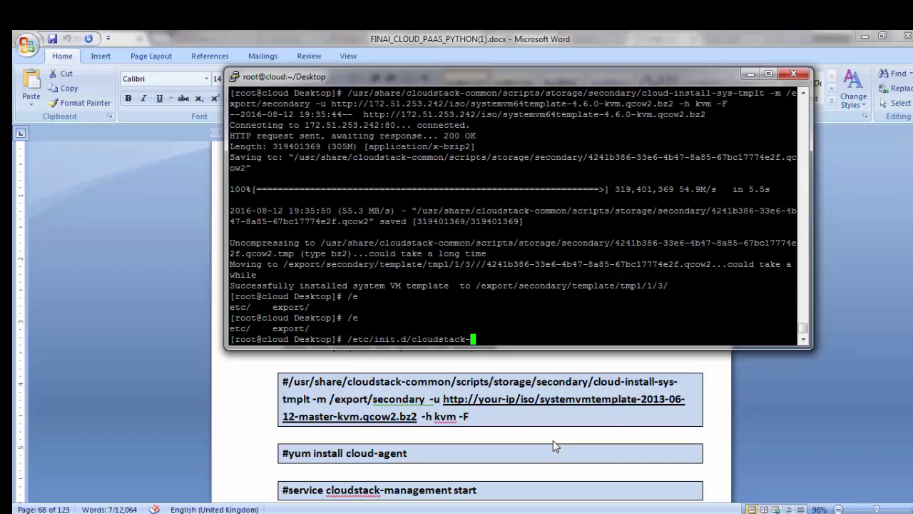
text(m)
key(Tab)
text(start)
key(Return)
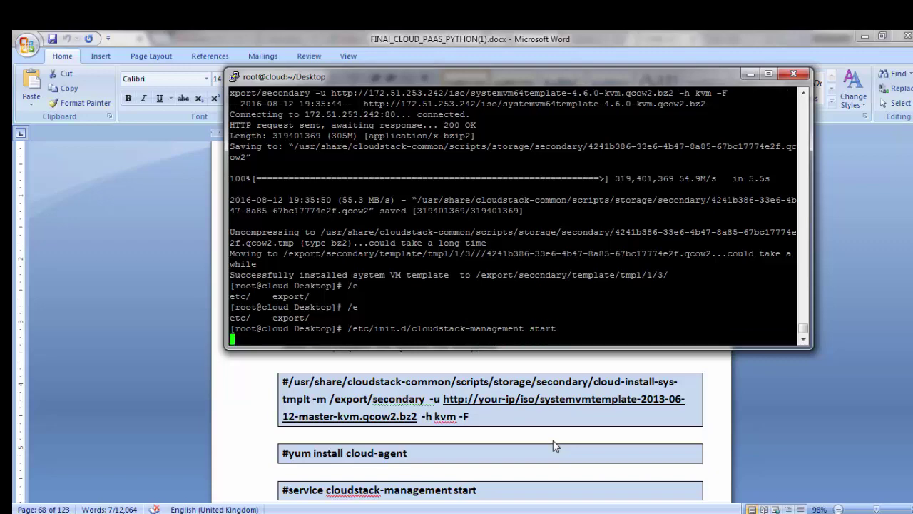
Step: Check the guide, then start the agent with /etc/init.d/cloudstack-agent start
click(481, 482)
scroll(480, 471, down, 5)
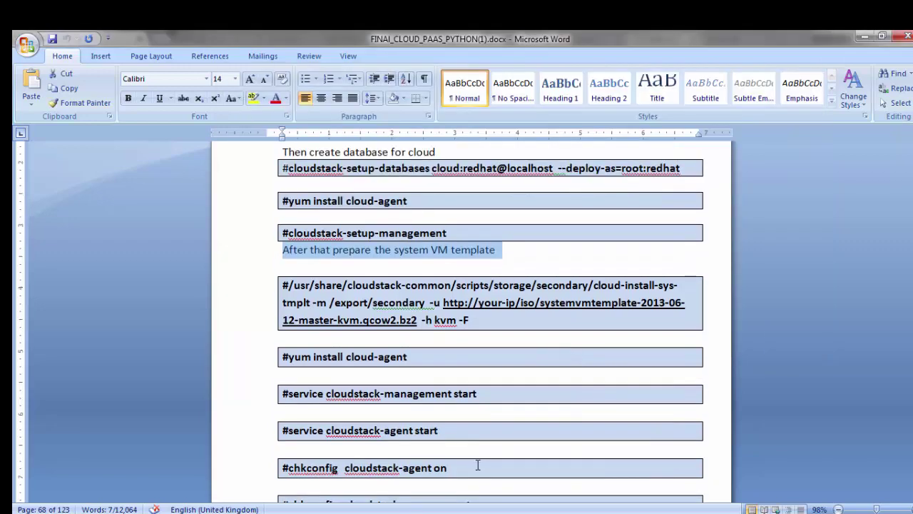
key(alt+Tab)
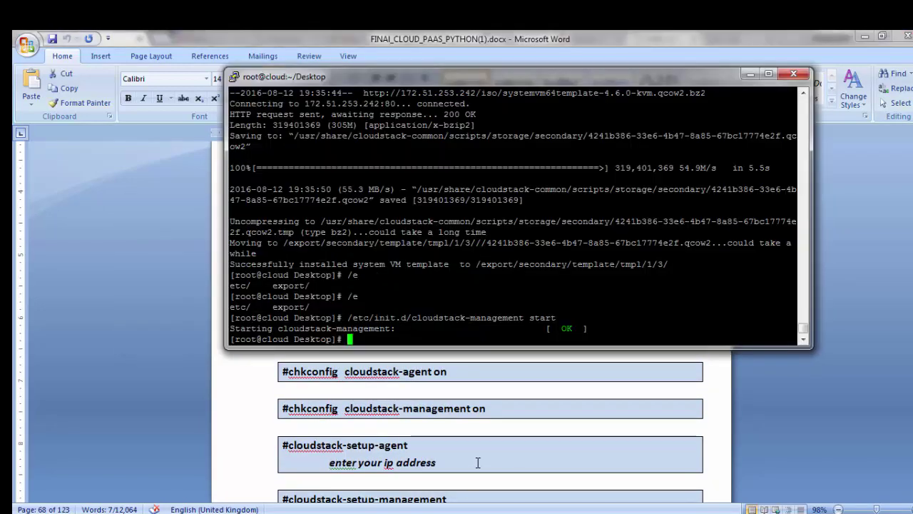
text(/)
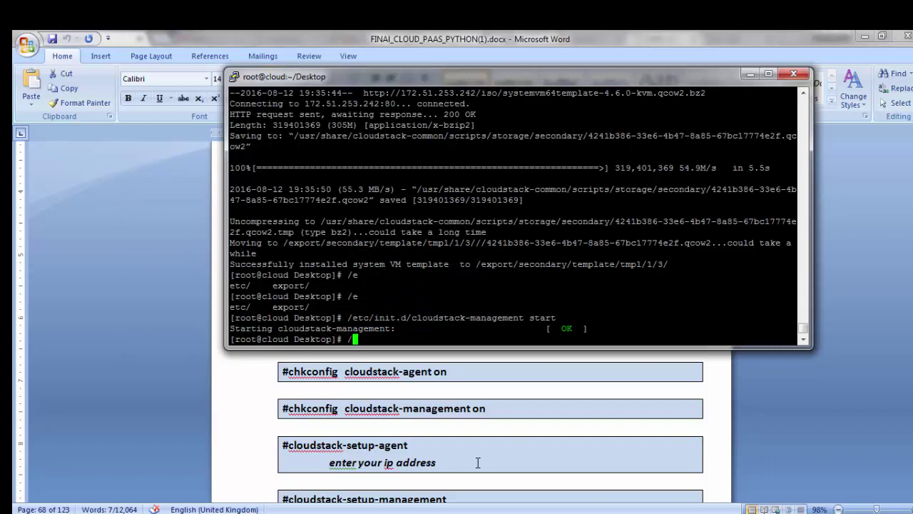
text(etc/init.d/clo)
key(Tab)
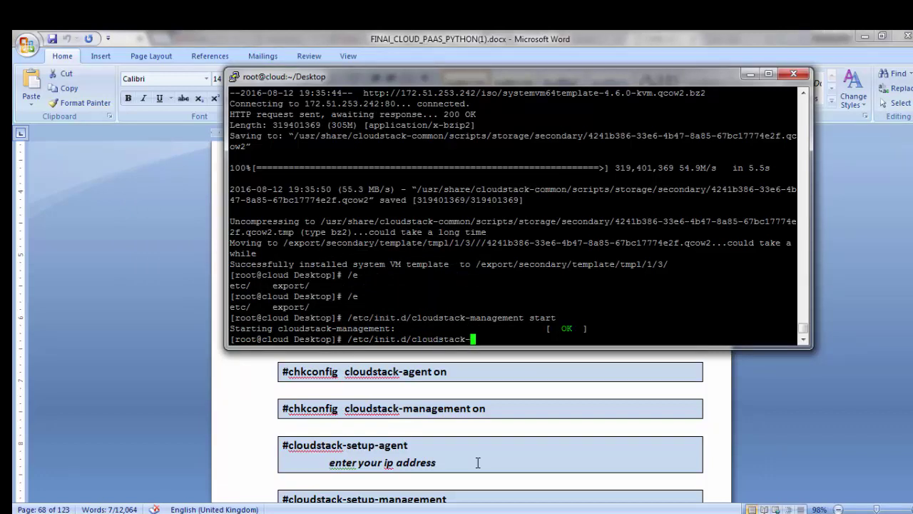
text(agent start)
key(Return)
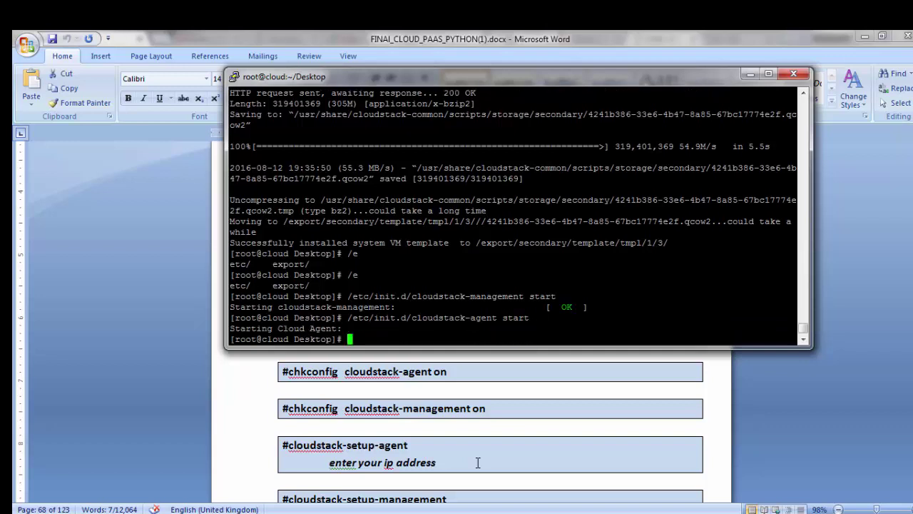
Step: Enable cloudstack-management and cloudstack-agent at boot with chkconfig
text(chkconfig clou)
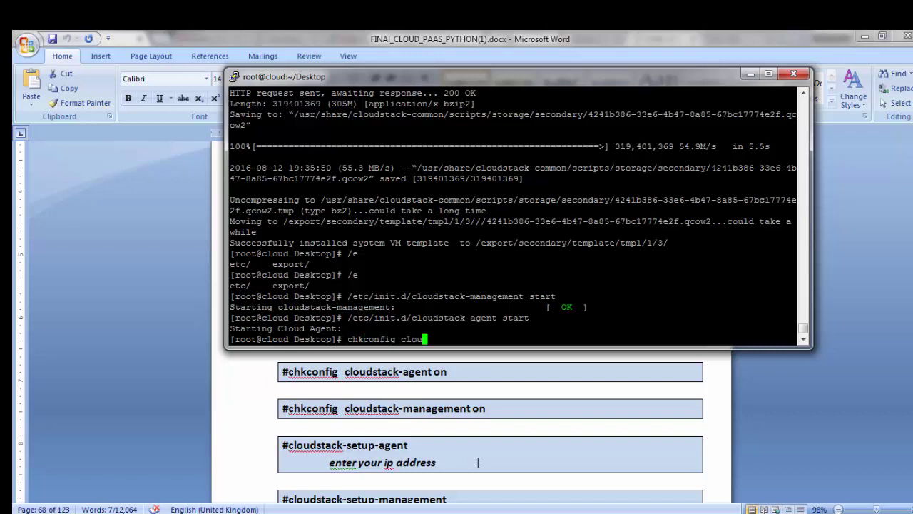
text(dstack-manage)
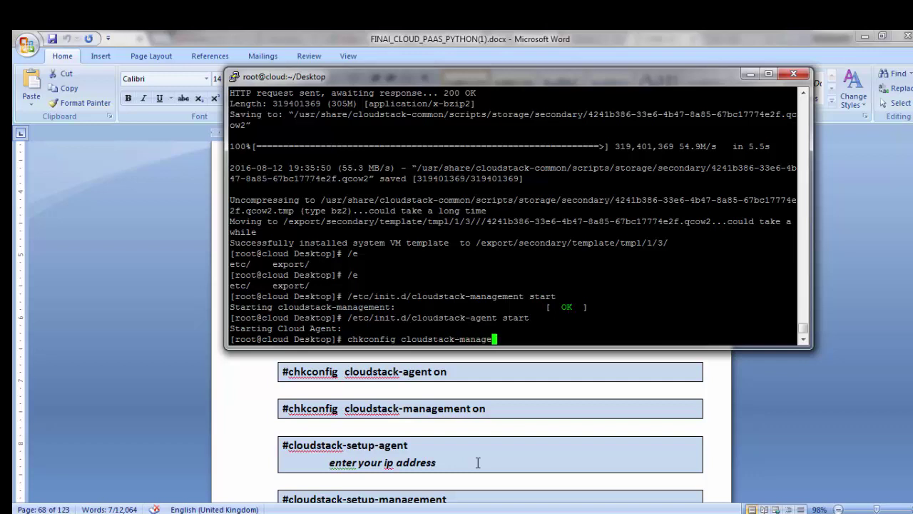
text(ment )
text(on)
key(Return)
text(chkconfig )
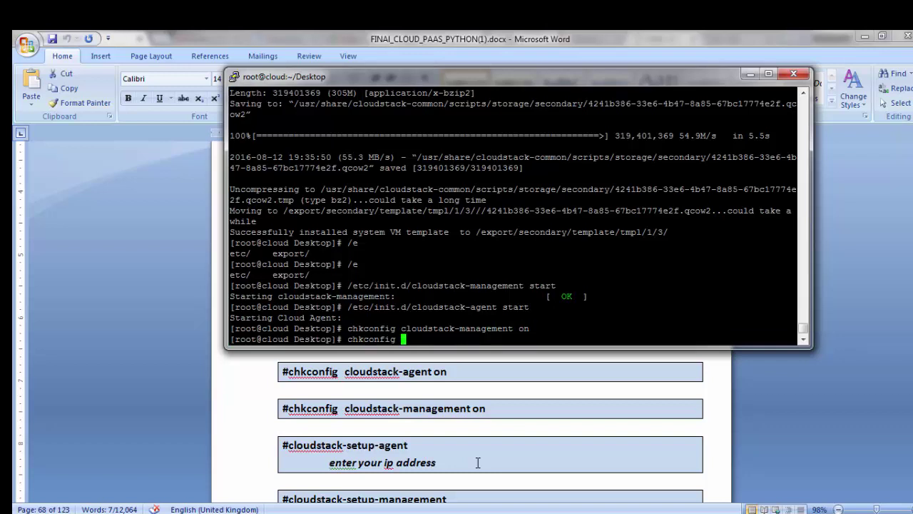
text(cloudstack-agent on)
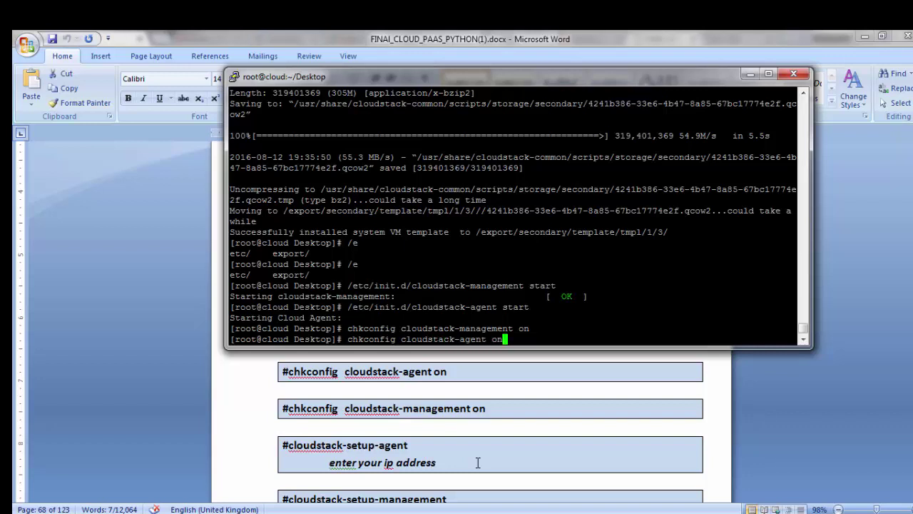
key(Return)
Step: Enter the cloudstack-setup-agent command
text(clo)
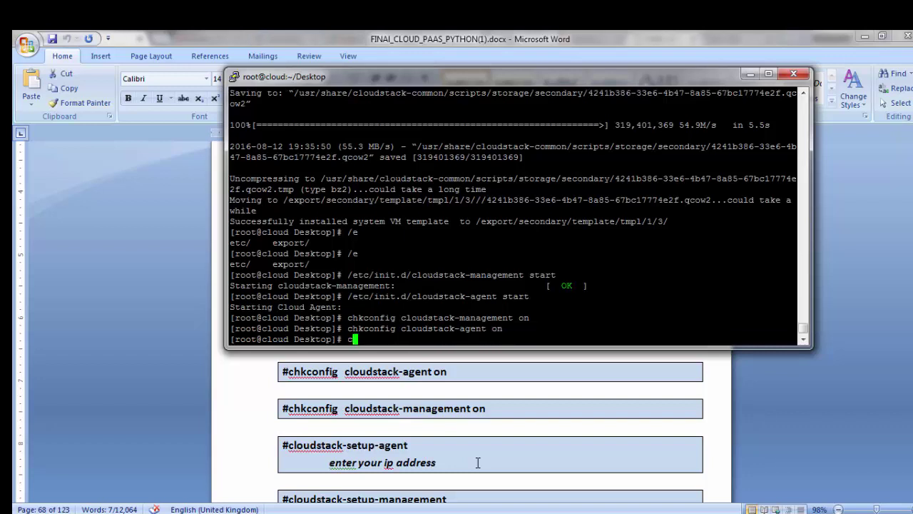
key(Tab)
text(set)
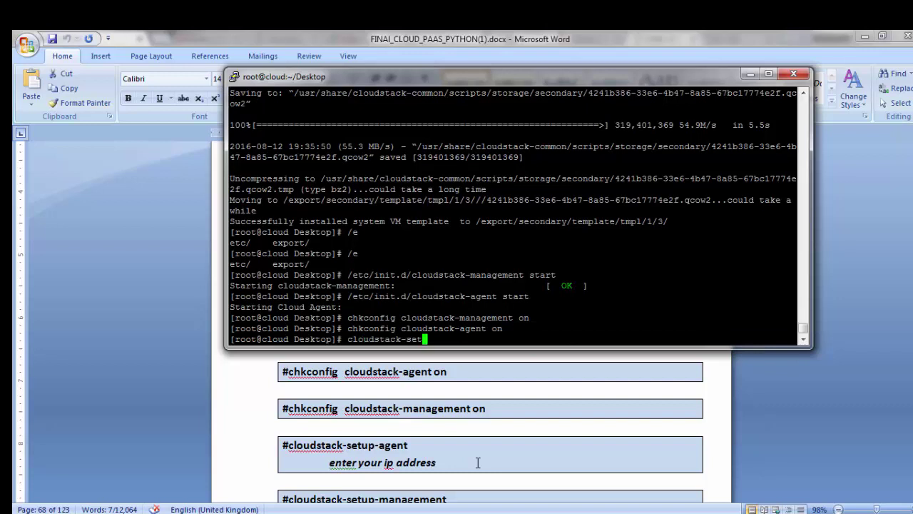
text(up-agent)
Step: Run the agent setup with management server 172.51.253.242, accepting default zone, pod, cluster and cloudbr0
key(Return)
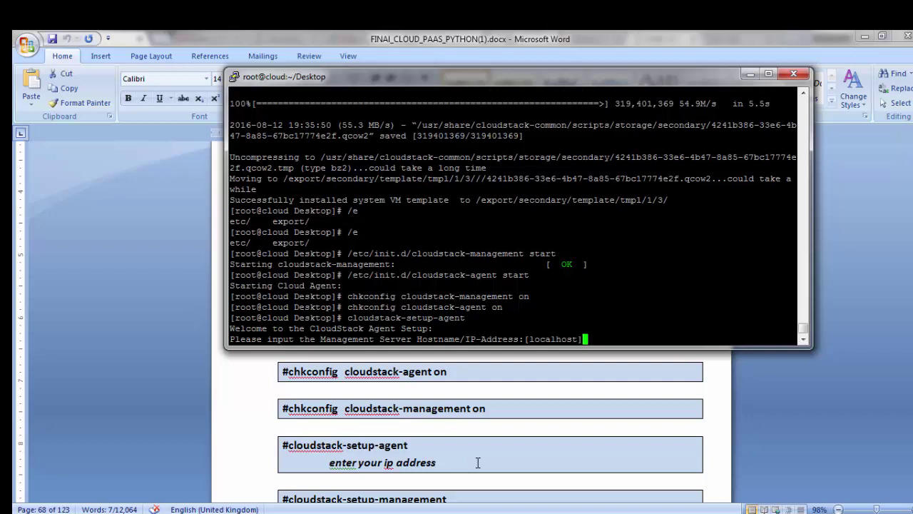
text(172.51.253.242)
key(Return)
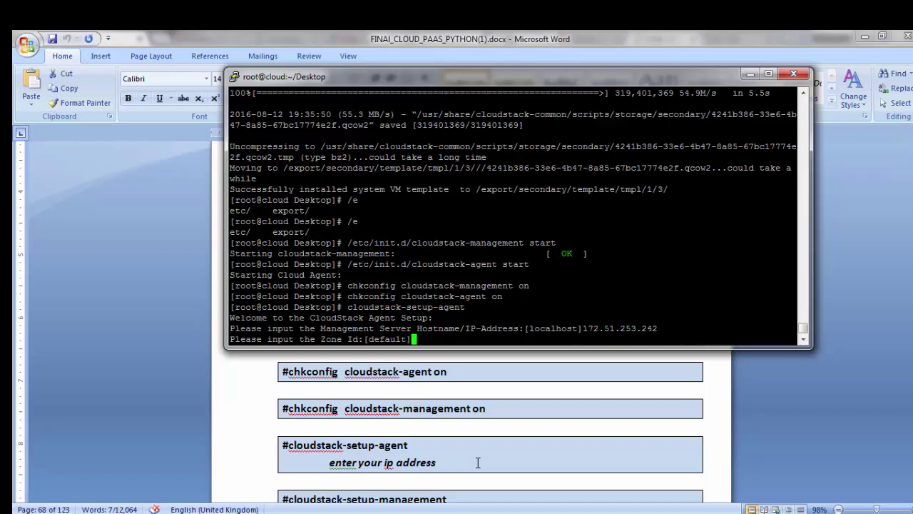
key(Return)
key(Return)
key(Return)
key(Return)
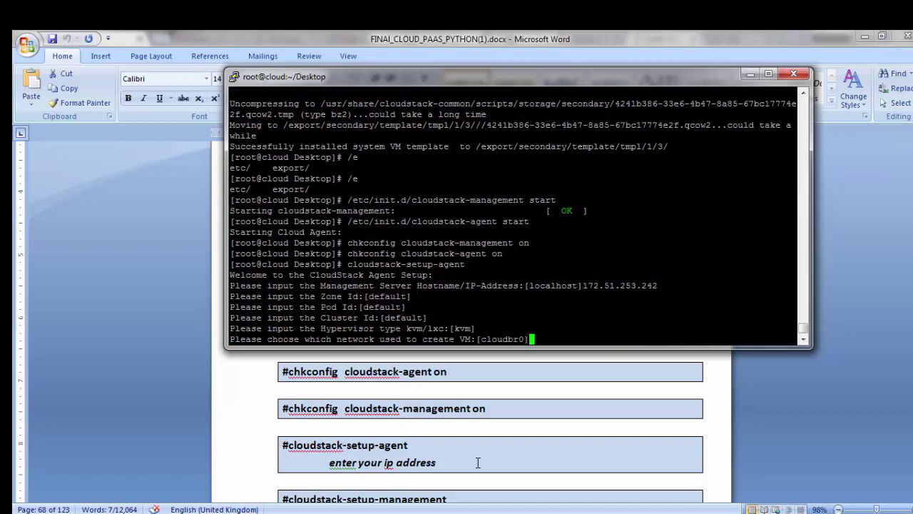
key(Return)
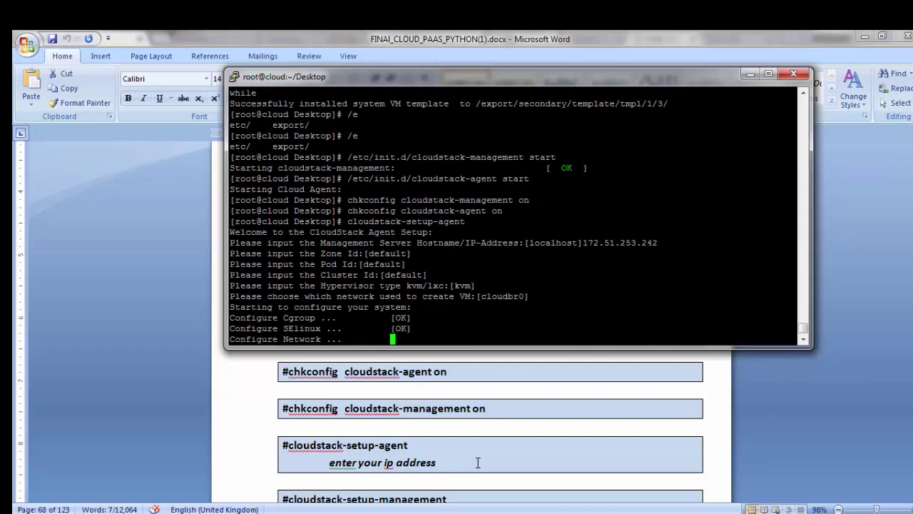
Step: Scroll through the Word guide, then enter the cloudstack-setup-management command
click(435, 442)
scroll(464, 451, down, 2)
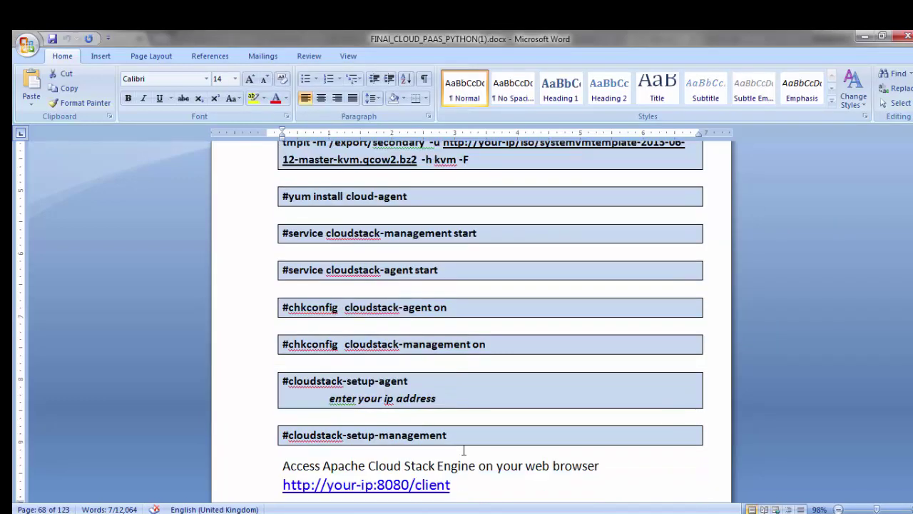
scroll(463, 450, down, 1)
key(alt+Tab)
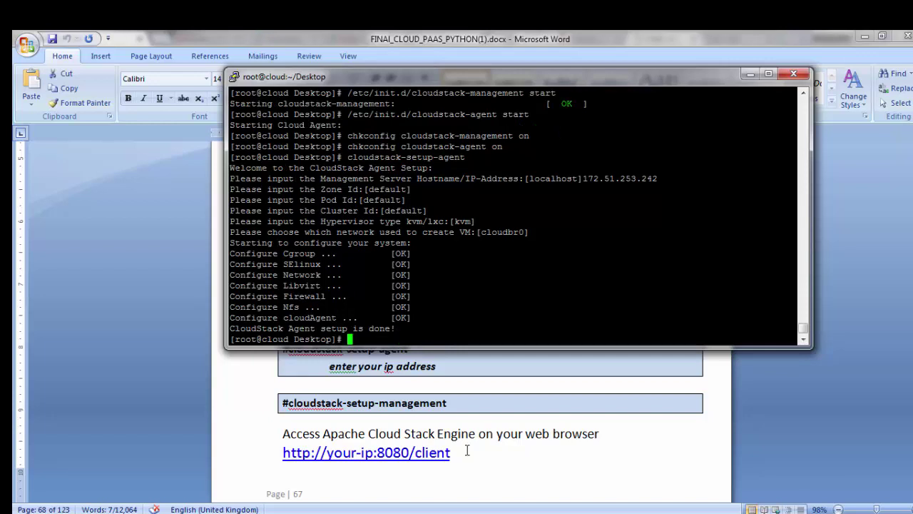
text(cloudstack-setup-)
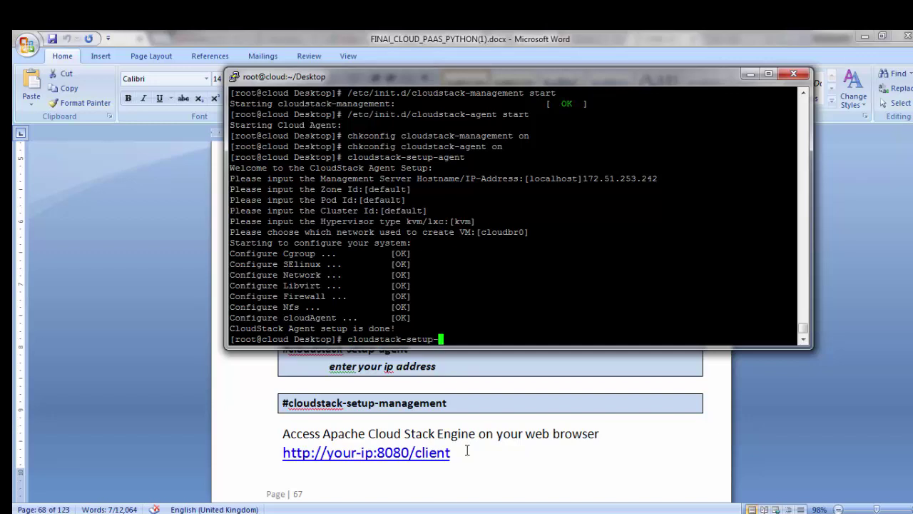
text(m)
key(Tab)
Step: Run cloudstack-setup-management and glance at the Word guide
key(Return)
click(467, 450)
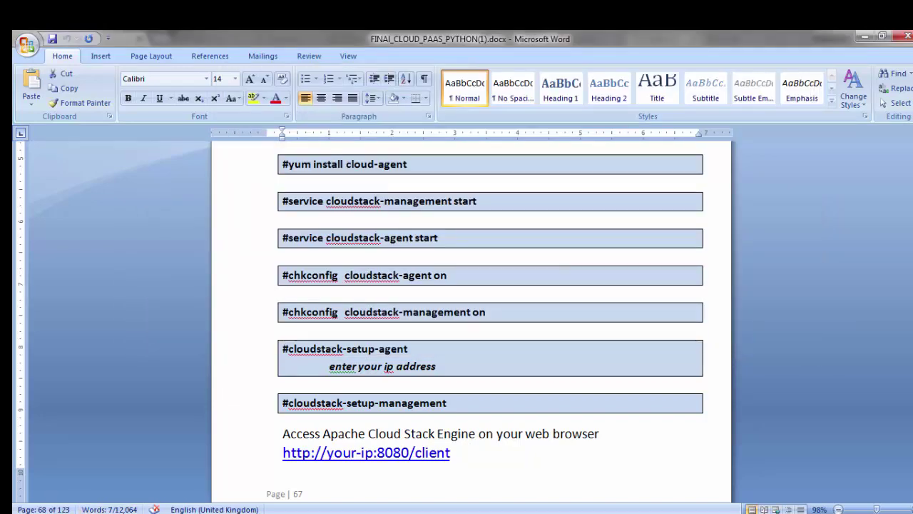
key(alt+Tab)
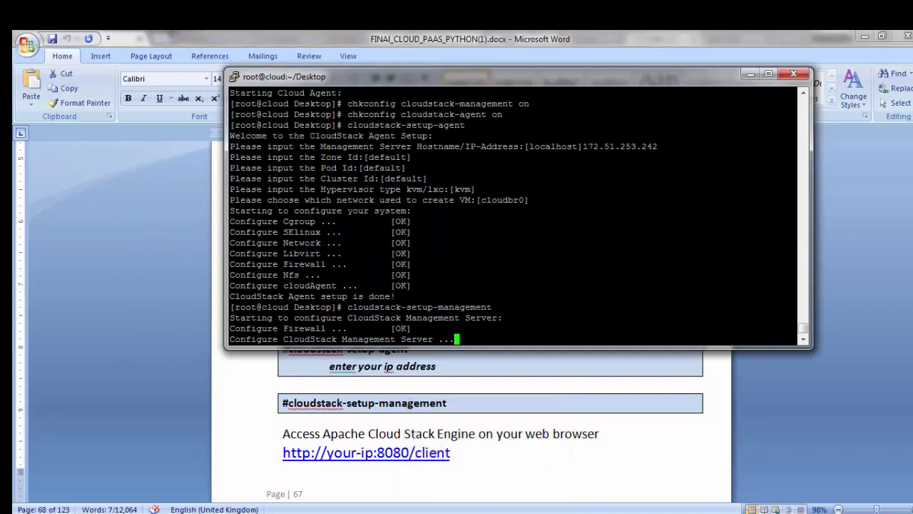
Step: Search the Windows Start menu for 'c', then dismiss the search
key(super)
text(c)
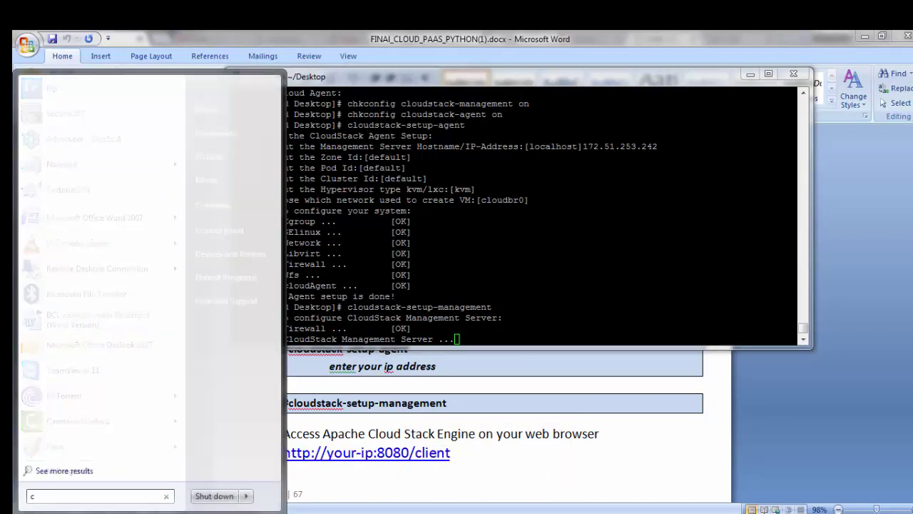
key(Up)
key(Up)
key(Up)
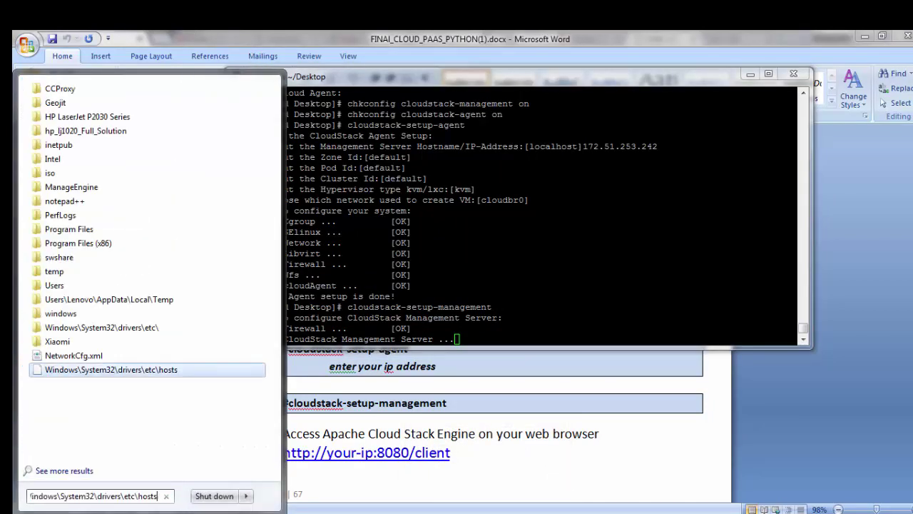
key(Escape)
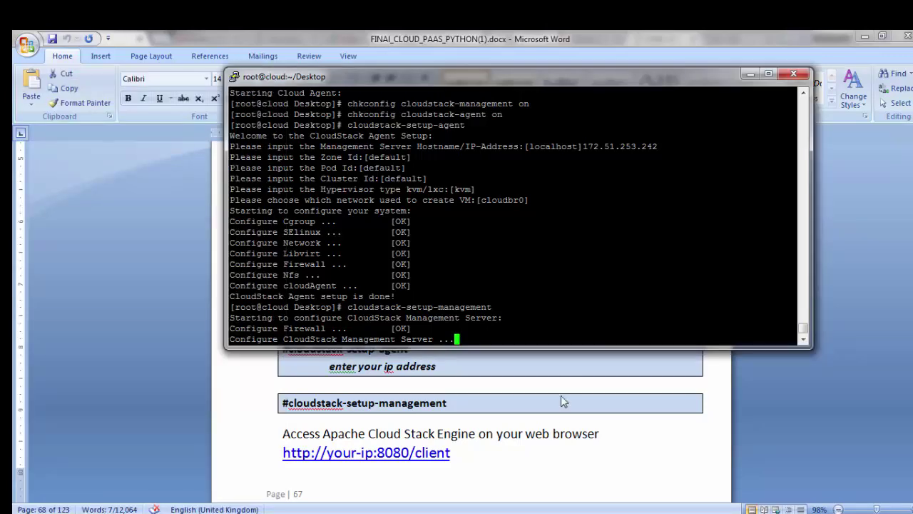
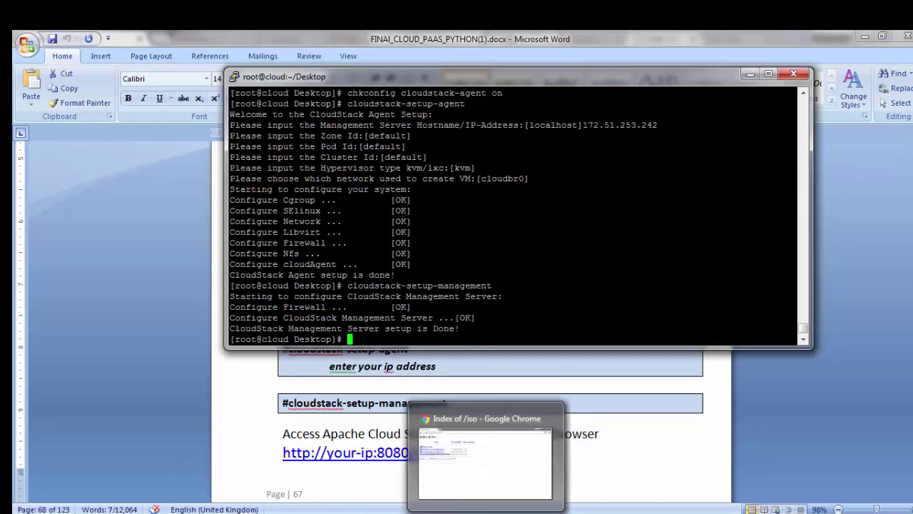
Step: Load cloud.com:8080/client in Chrome
click(485, 462)
click(219, 58)
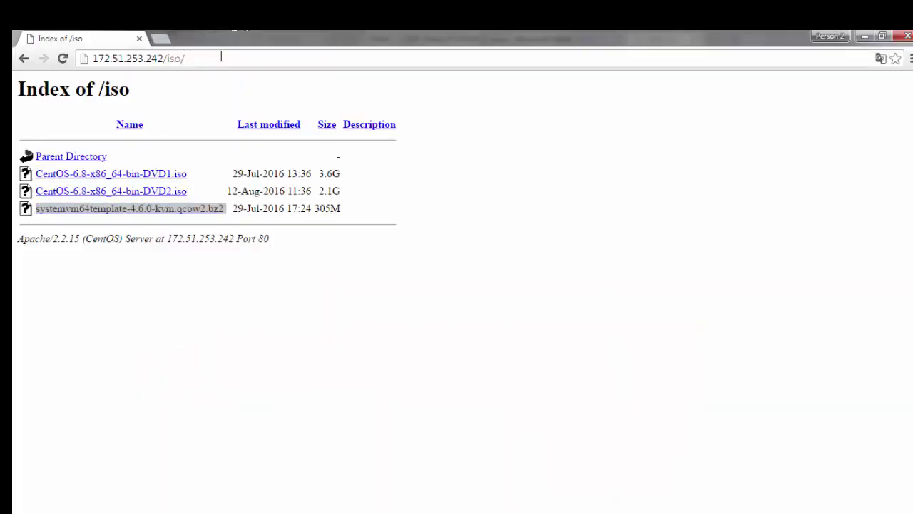
text(clou)
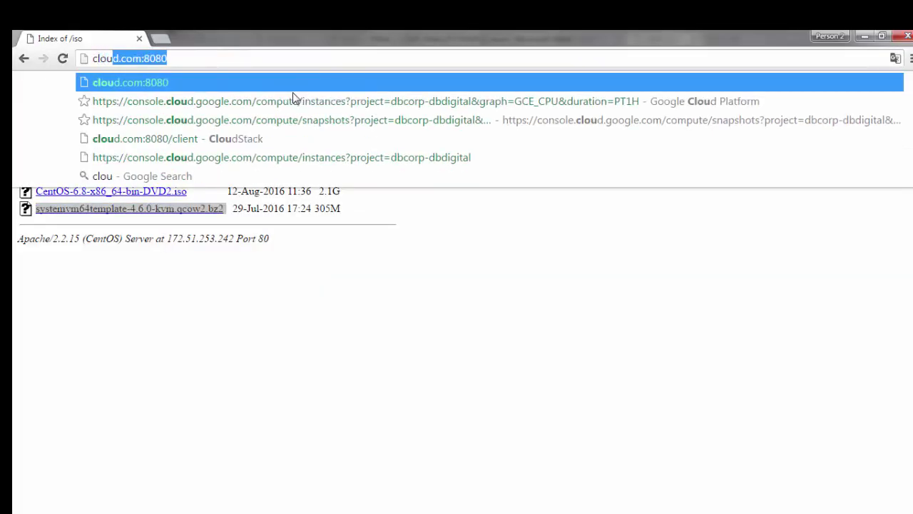
key(Right)
text(/client)
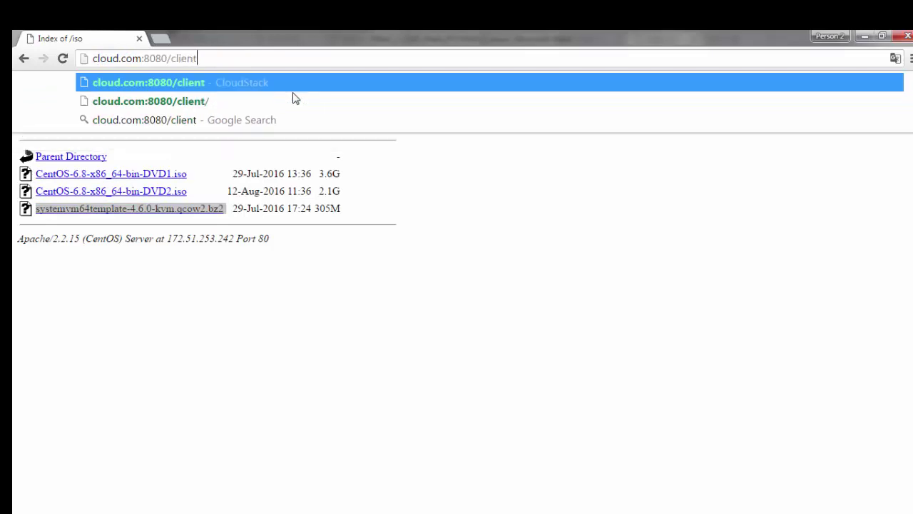
key(Return)
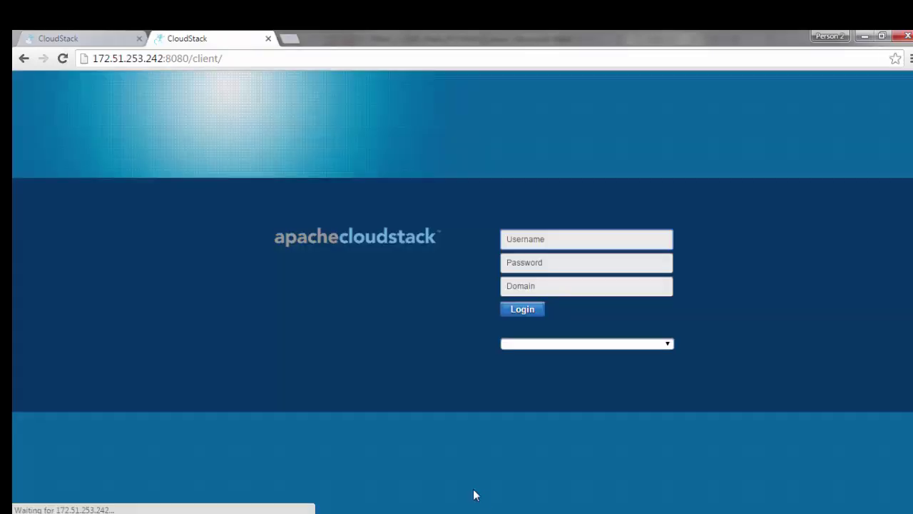
Step: Close the duplicate CloudStack tab
right_click(16, 38)
click(82, 40)
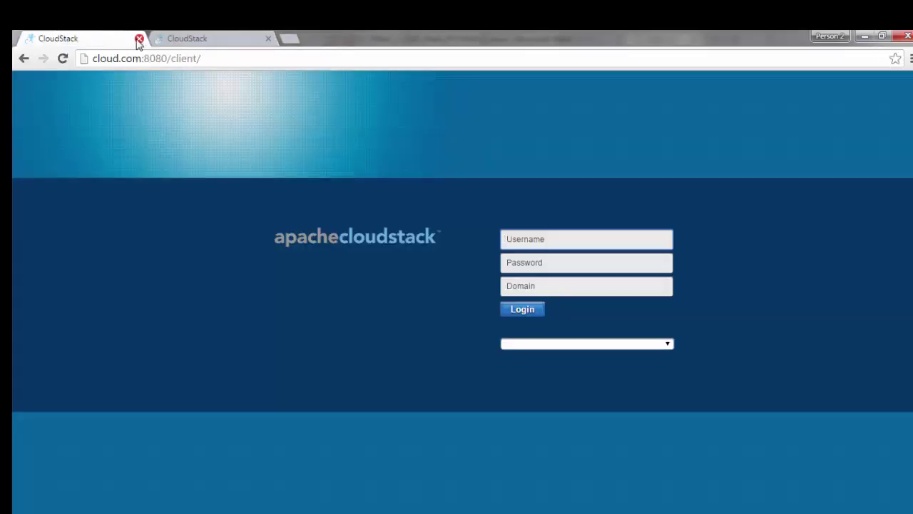
click(187, 41)
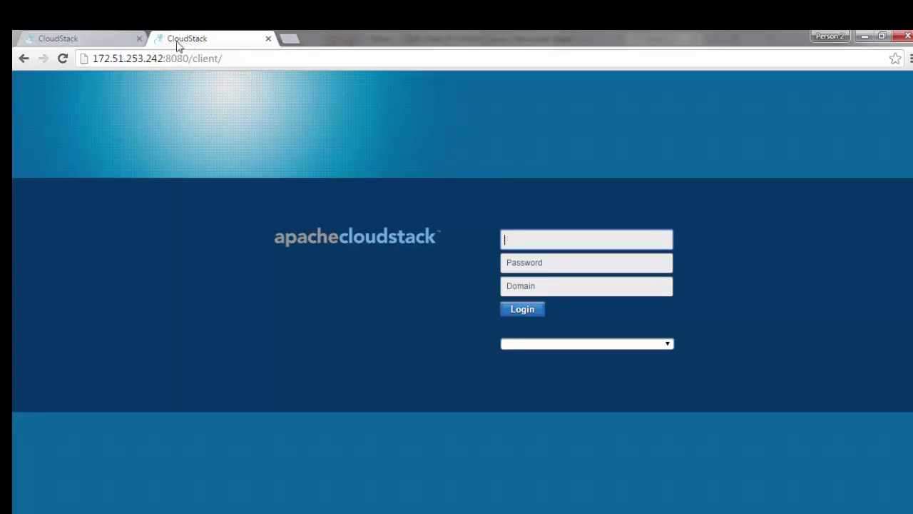
click(268, 39)
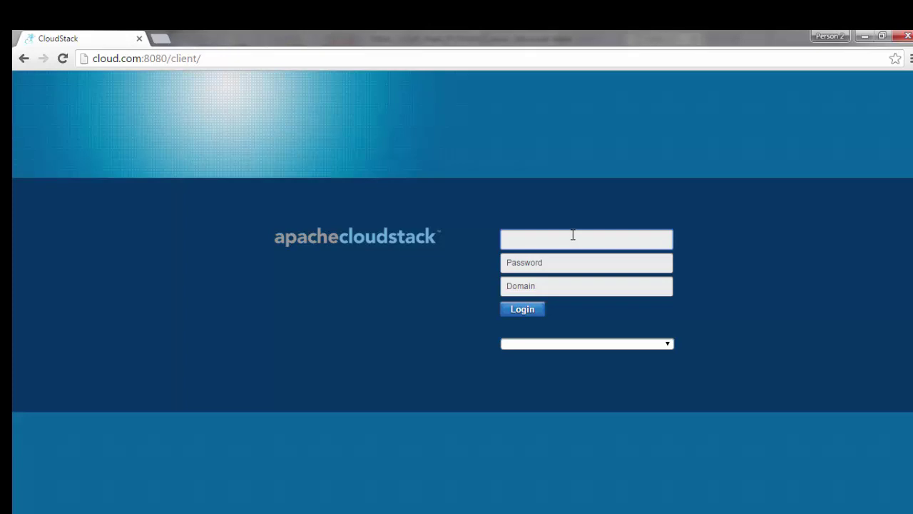
Step: Log in as admin with the admin password and continue with basic installation
text(admin)
key(Tab)
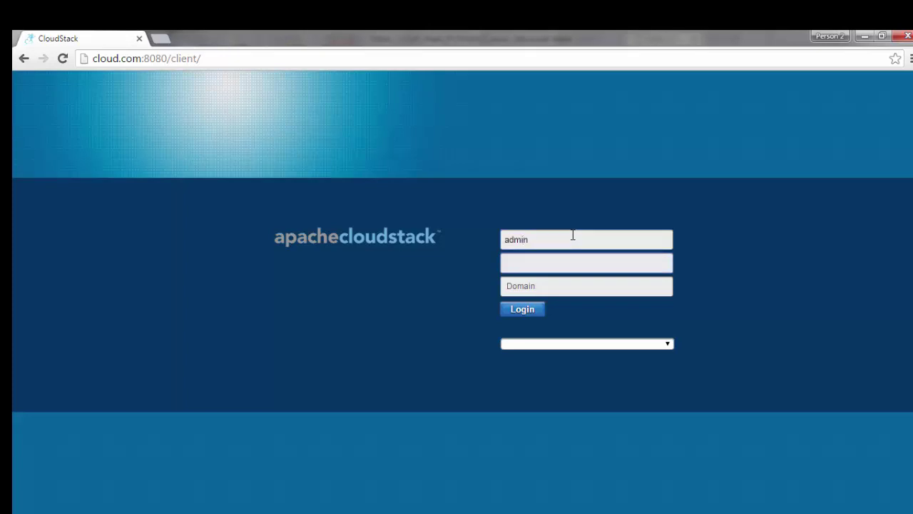
text(password)
key(Return)
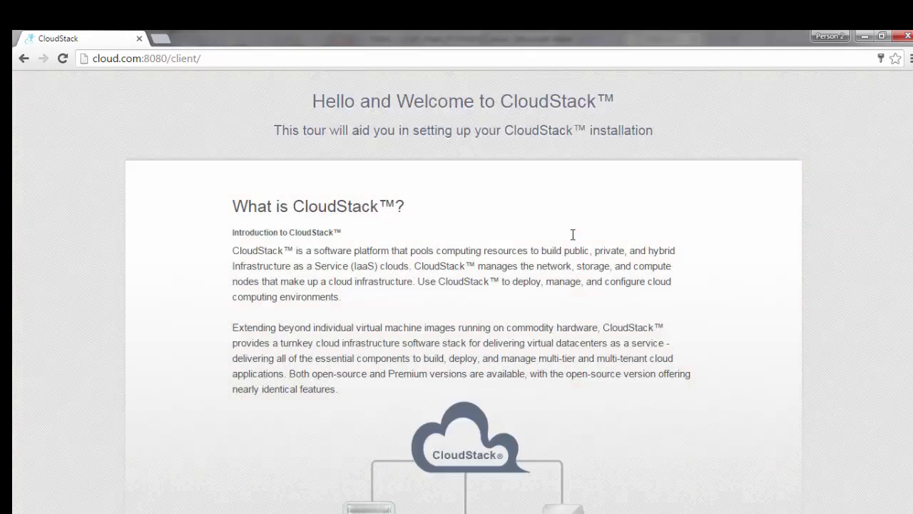
scroll(572, 235, down, 2)
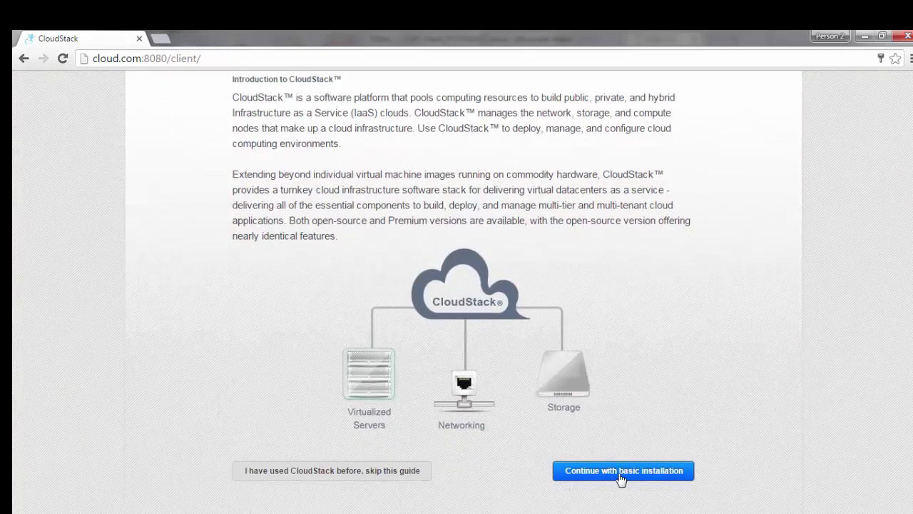
click(581, 470)
Step: Set and confirm a new admin password, then save and continue
click(410, 118)
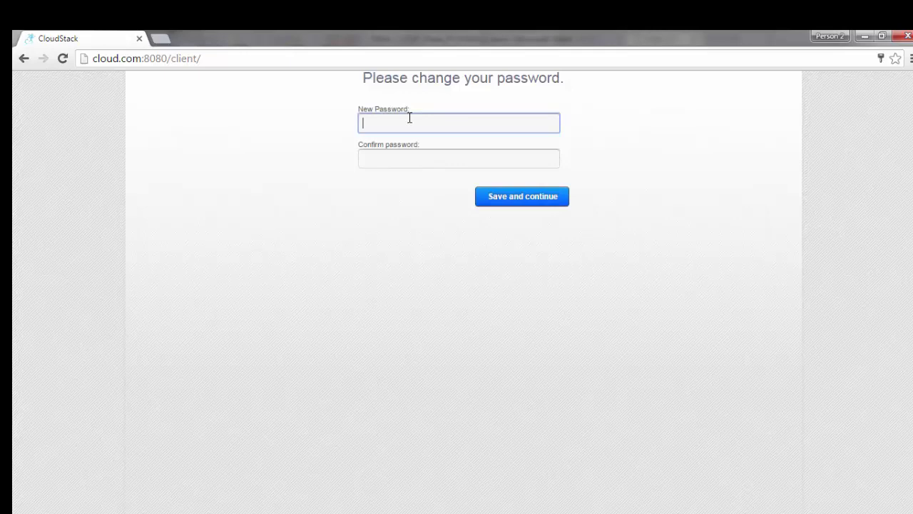
key(Tab)
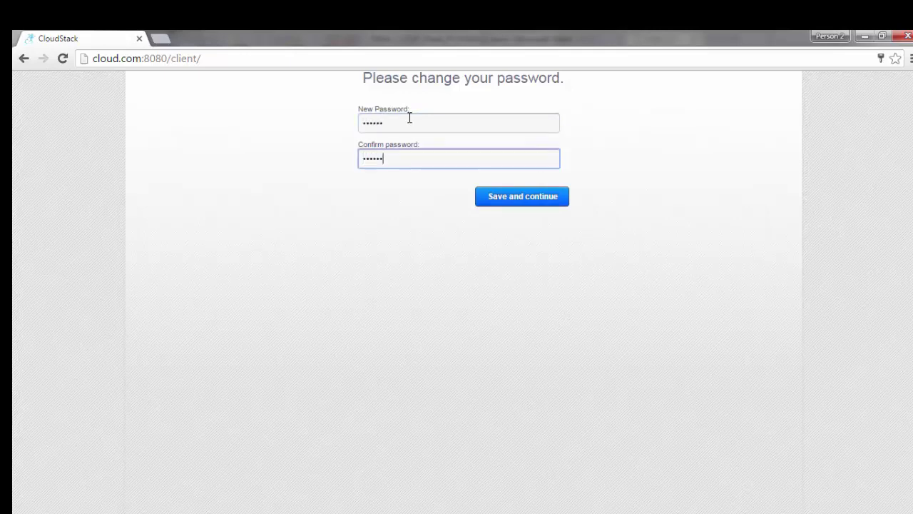
click(497, 195)
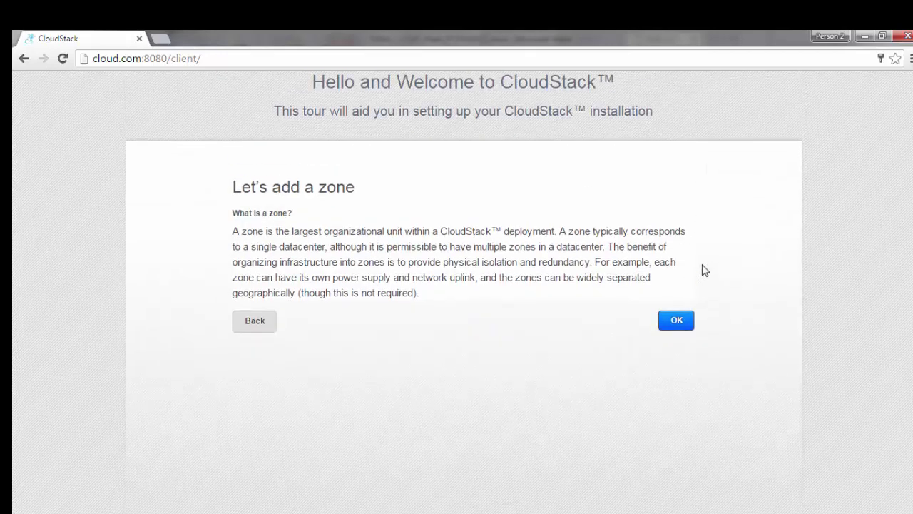
Step: Name the zone zone-1 with DNS 172.51.253.242 and 8.8.8.8
click(678, 321)
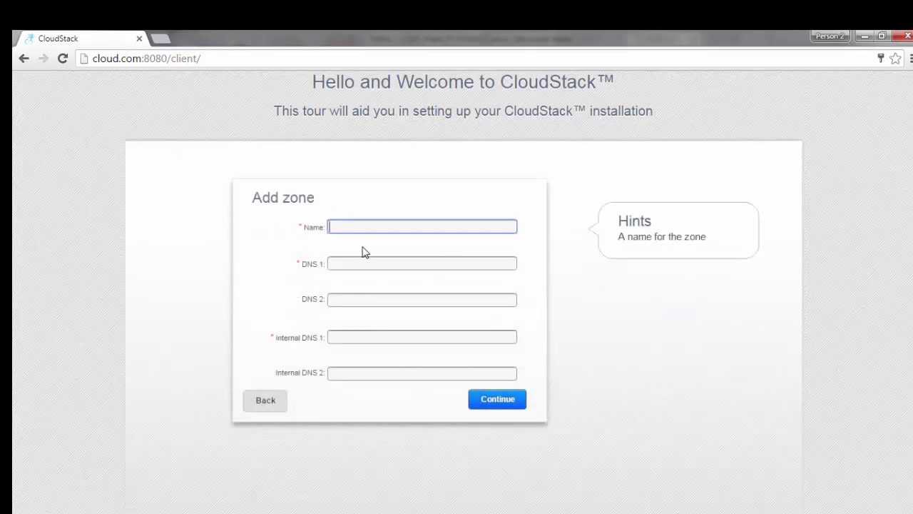
text(zone-1)
key(Tab)
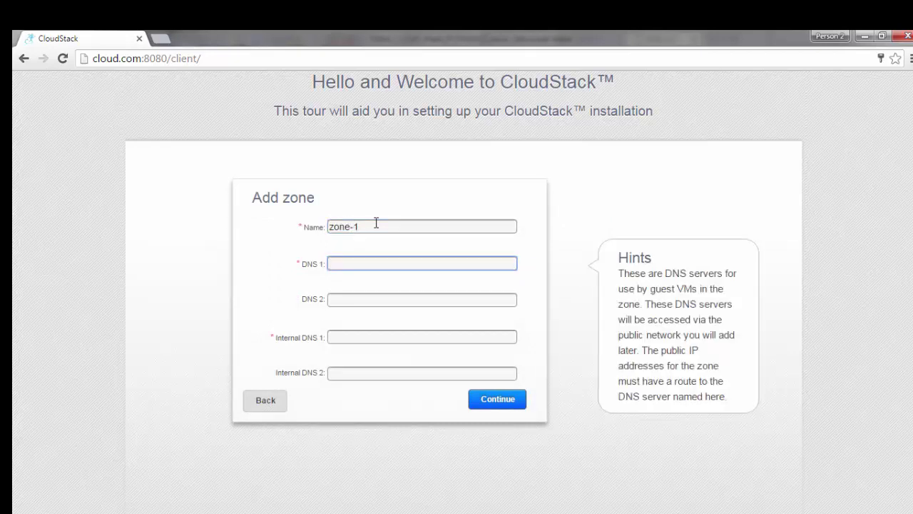
text(172.51.253.242)
key(Tab)
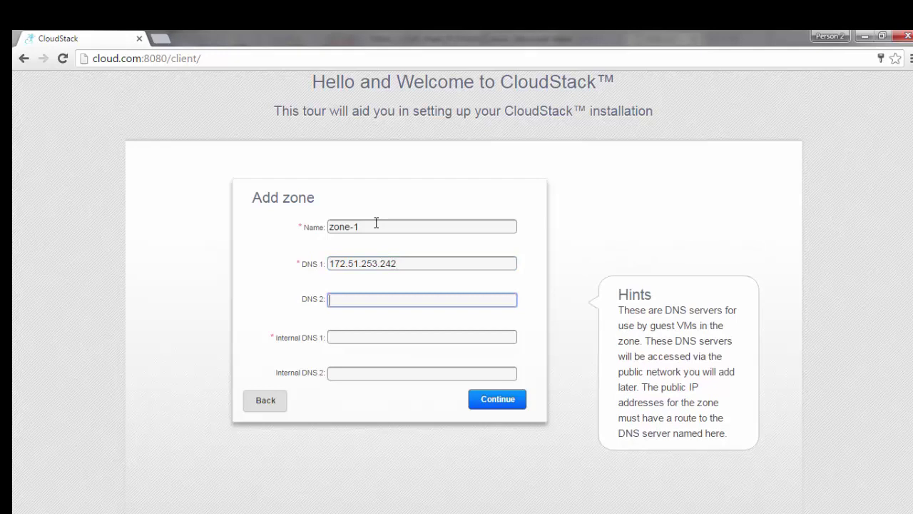
text(8.8.8.8)
Step: Enter internal DNS 172.51.253.242 and 4.2.2.2 and submit the zone
key(Tab)
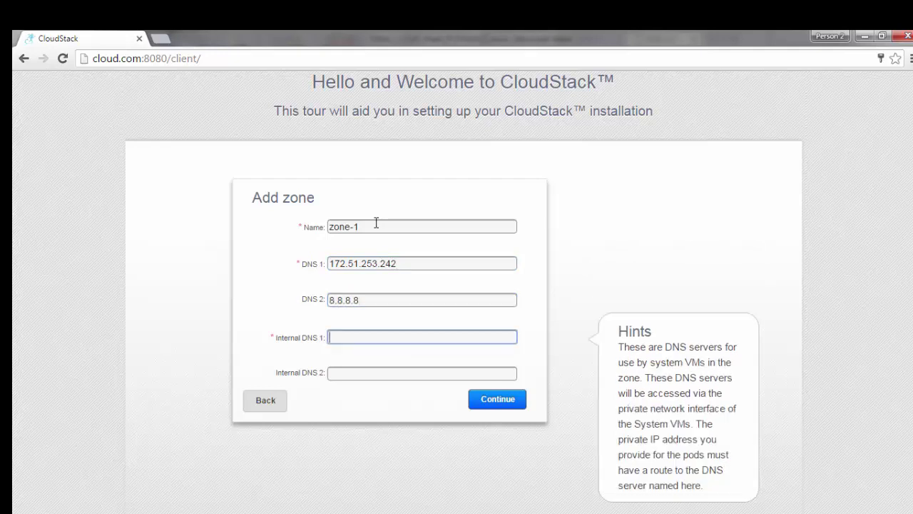
text(17)
text(2.189)
key(BackSpace)
key(BackSpace)
key(BackSpace)
text(.51.253.242)
key(Tab)
text(4.2.2.2)
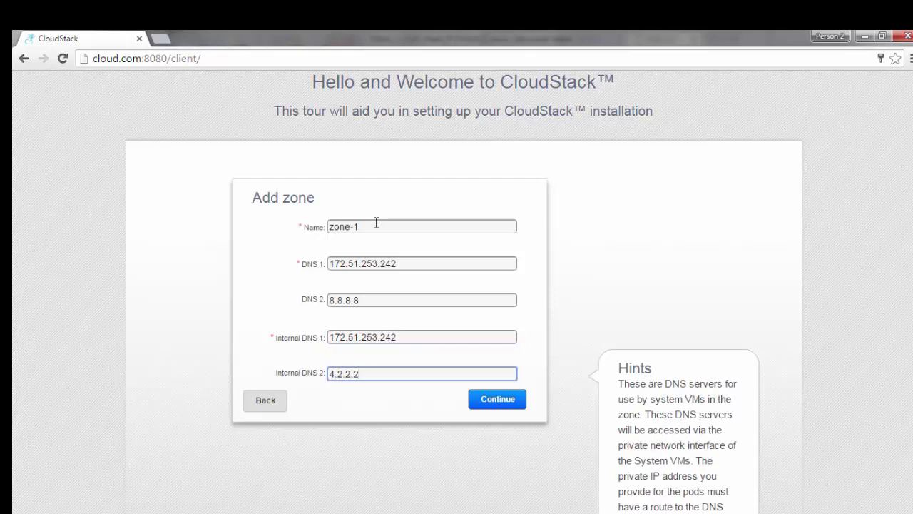
key(Tab)
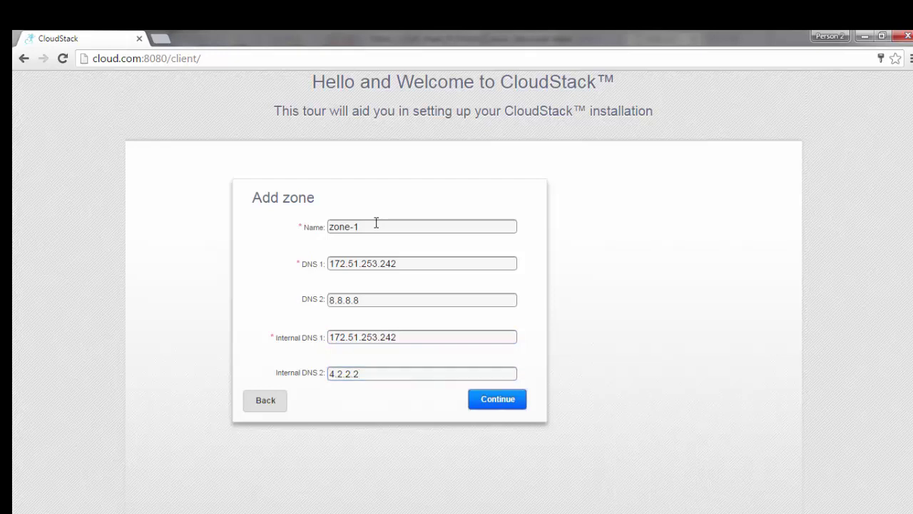
key(Return)
click(675, 320)
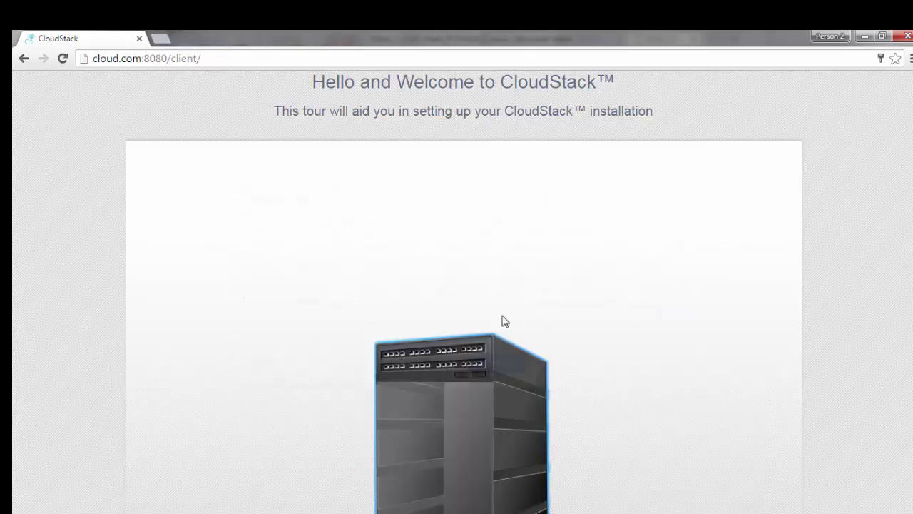
Step: Name the pod pod-1 with gateway 172.51.253.10 and netmask 255.255.255.0
click(374, 228)
text(1)
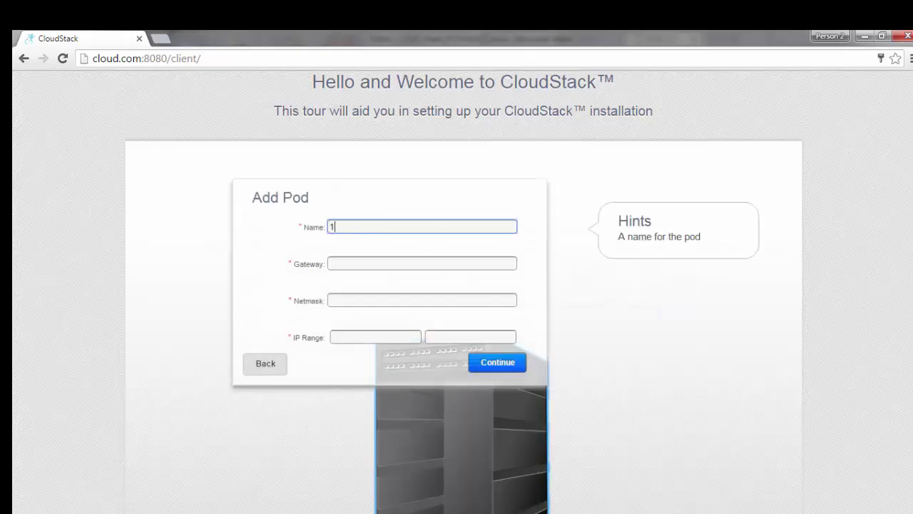
text(72)
key(BackSpace)
key(BackSpace)
key(BackSpace)
text(pod-1)
key(Tab)
text(172)
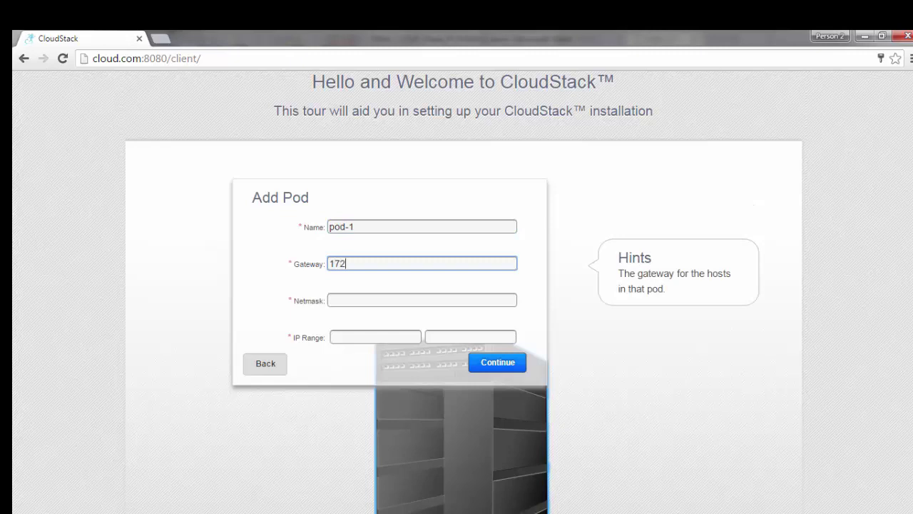
text(.51.253.10)
key(Tab)
text(255.)
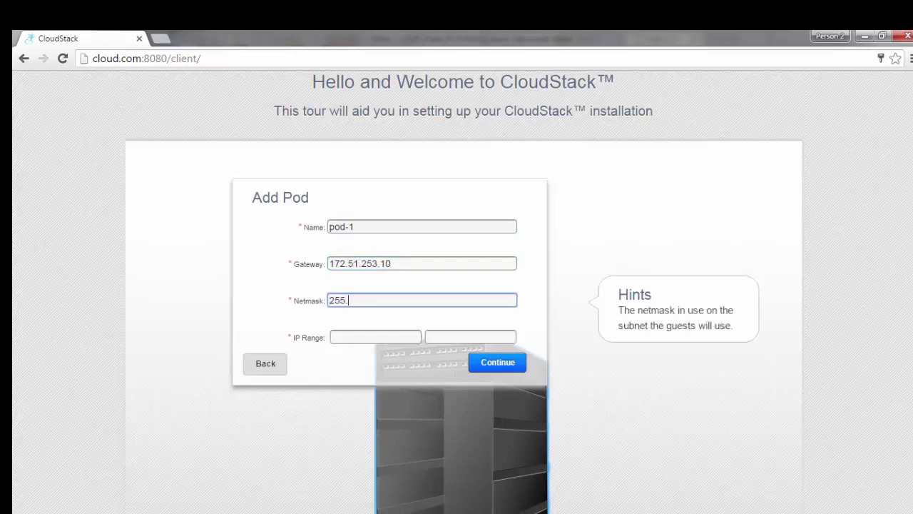
text(255.255.0)
Step: Set the pod IP range 172.51.253.231 to 172.51.253.239 and continue
key(Tab)
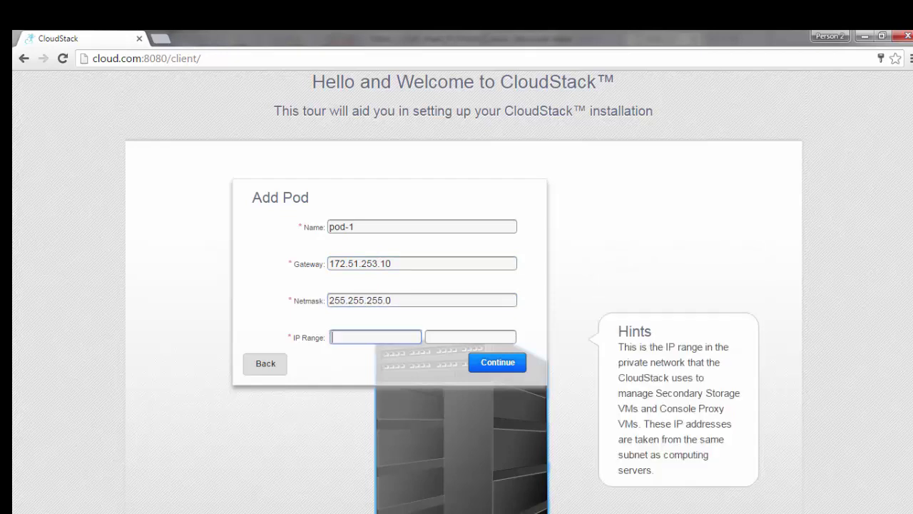
text(172.51.253.231)
key(Tab)
text(172.51.253)
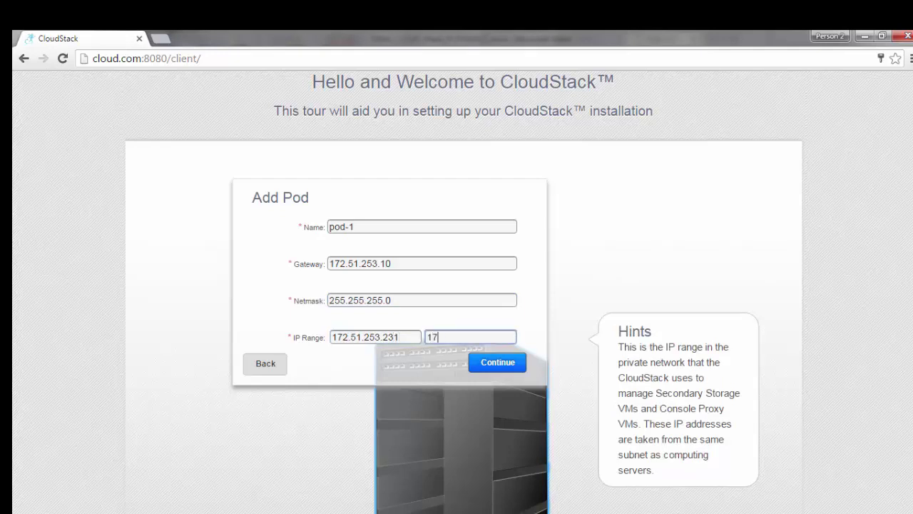
text(.2)
key(BackSpace)
text(39)
key(Tab)
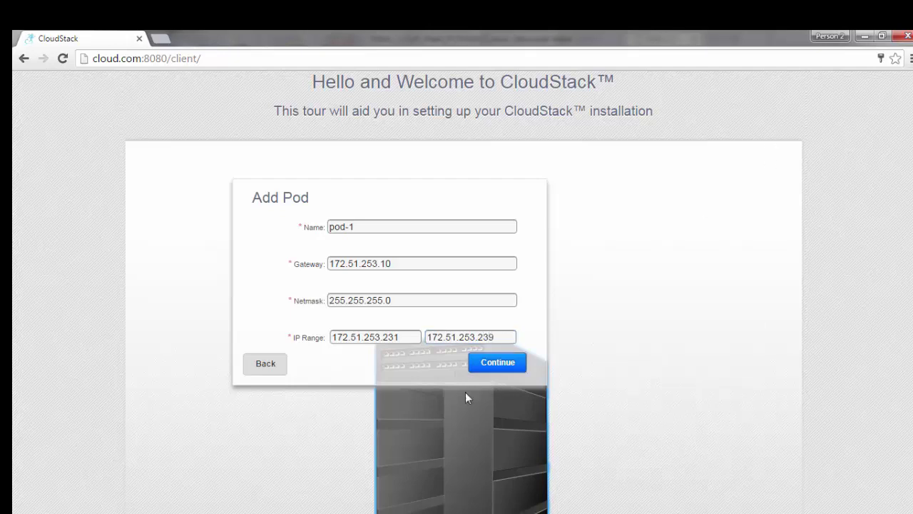
click(491, 363)
Step: Enter guest gateway 172.51.253.10 and netmask 255.255.255.0
click(366, 226)
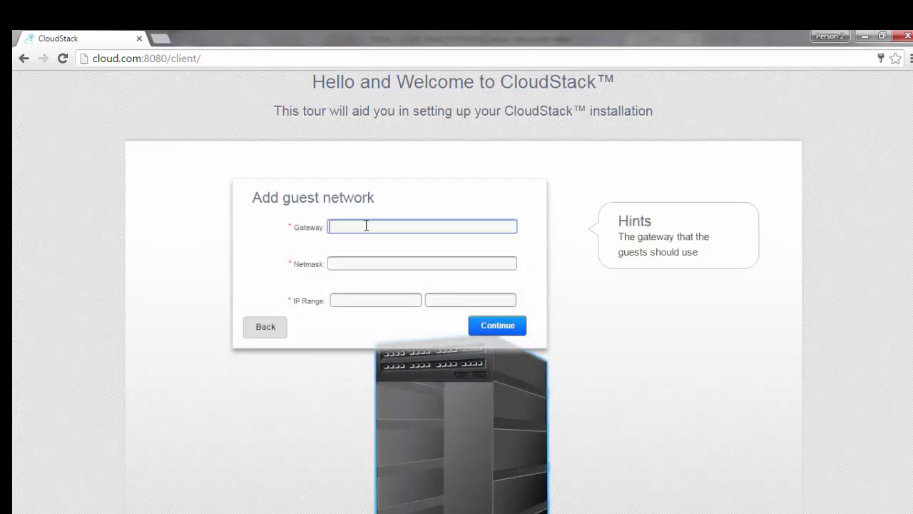
text(172.51.253)
text(.24)
text(1)
key(BackSpace)
key(BackSpace)
text(10)
key(Tab)
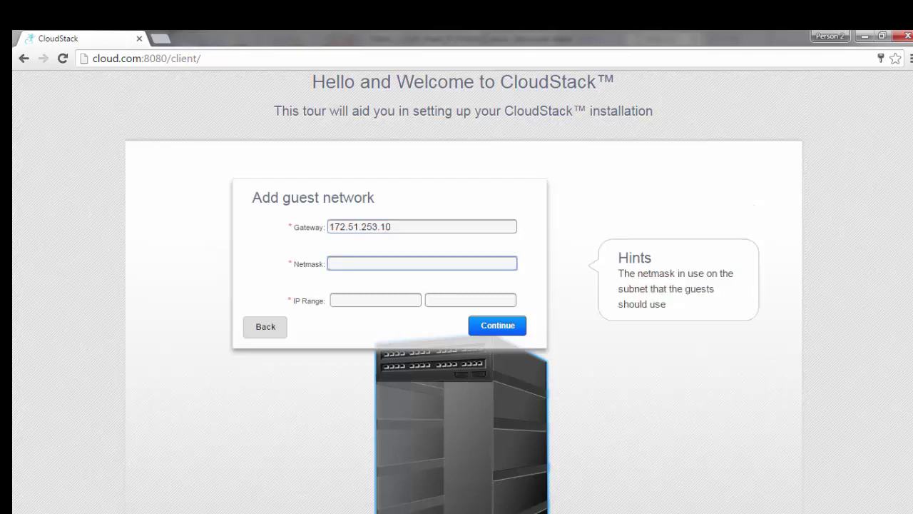
text(255.255.255.0)
Step: Set the guest IP range 172.51.253.243 to 172.51.253.249 and submit
key(Tab)
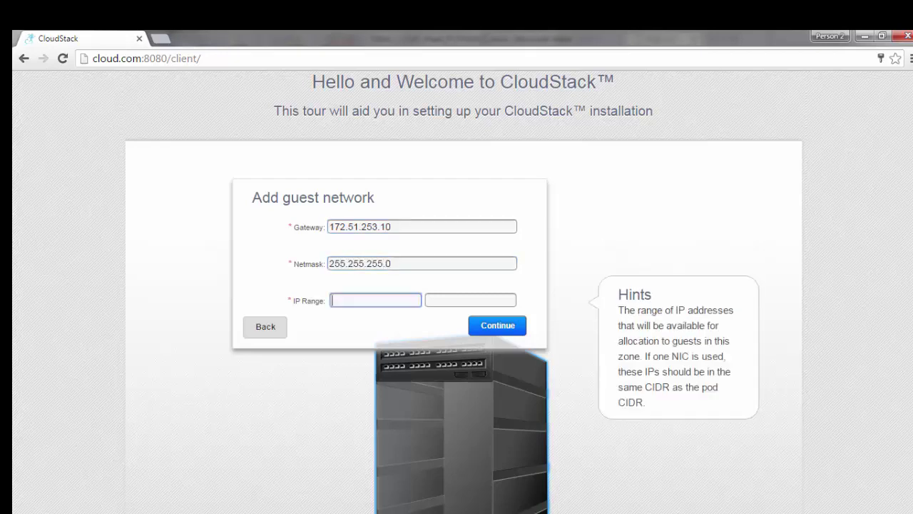
text(172.5)
text(1.253.)
text(21)
key(BackSpace)
key(BackSpace)
text(24)
key(Tab)
text(249)
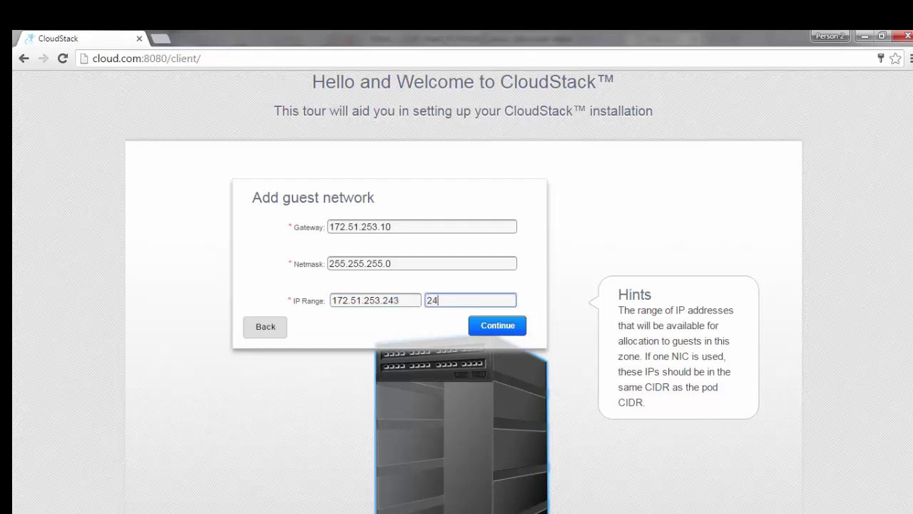
key(BackSpace)
key(BackSpace)
key(BackSpace)
text(172.51.253.249)
click(277, 327)
click(493, 366)
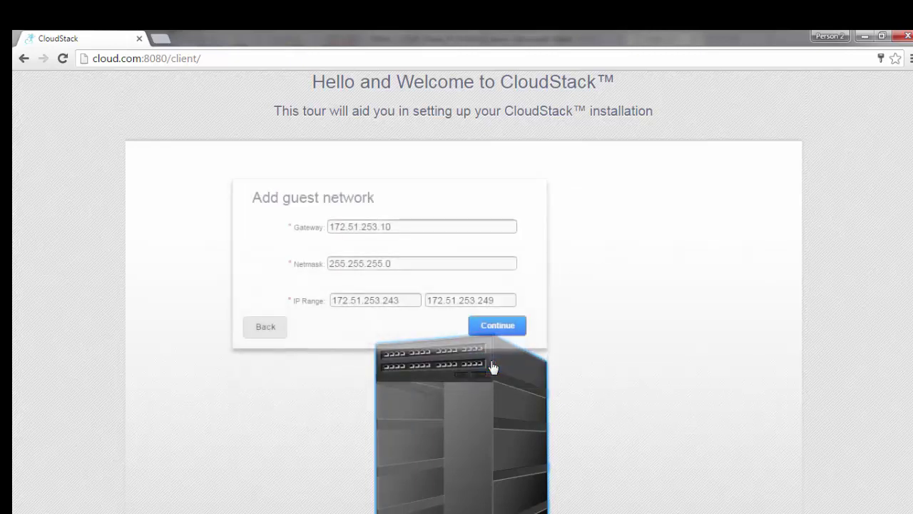
click(500, 331)
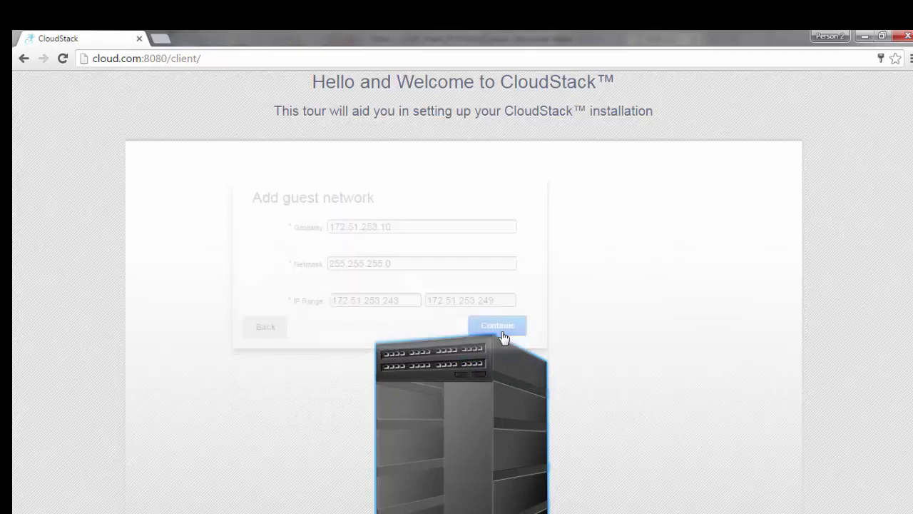
Step: Create a KVM cluster named cluster-1
click(671, 368)
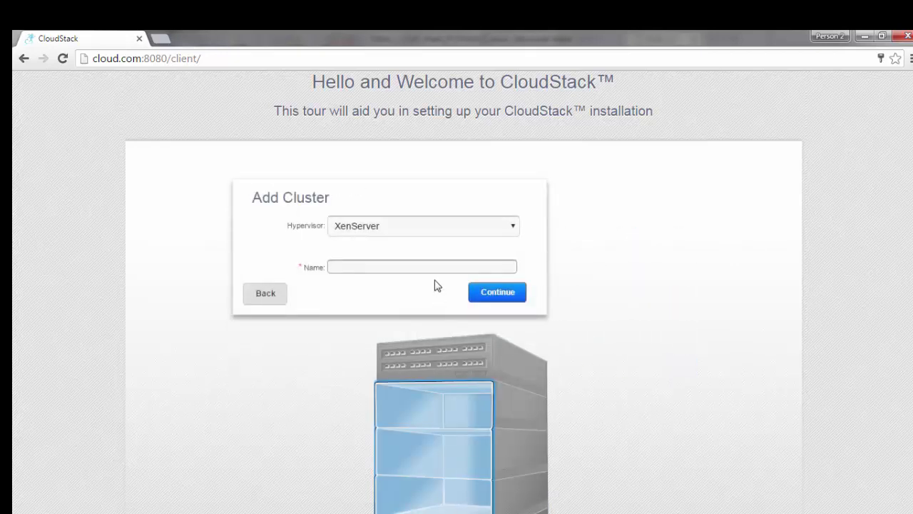
click(483, 226)
click(467, 258)
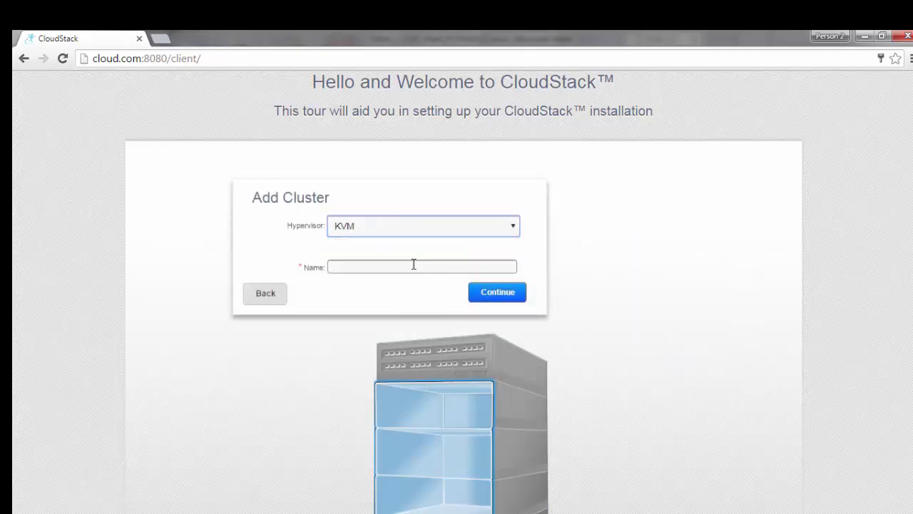
click(413, 267)
text(c)
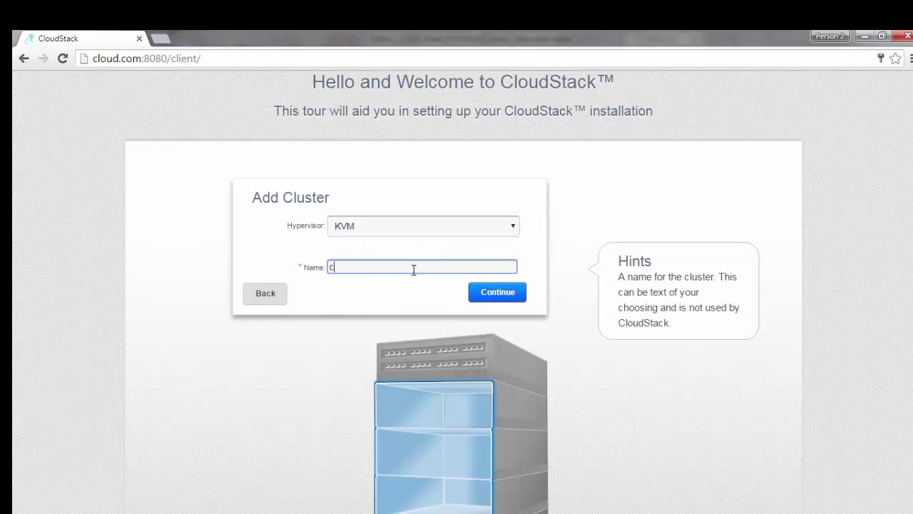
text(lou)
key(BackSpace)
key(BackSpace)
text(uster-1)
key(Tab)
key(Return)
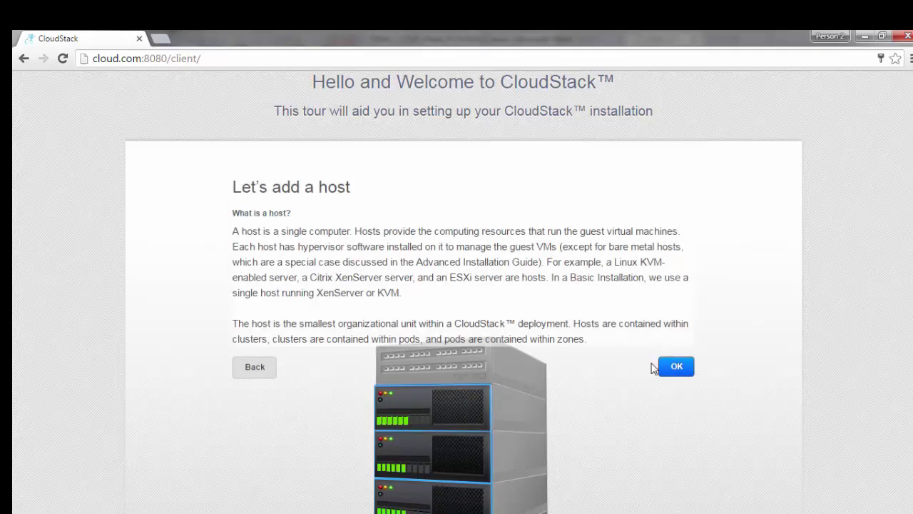
Step: Add host 172.51.253.242 with username root and its password
click(669, 367)
click(416, 227)
text(1)
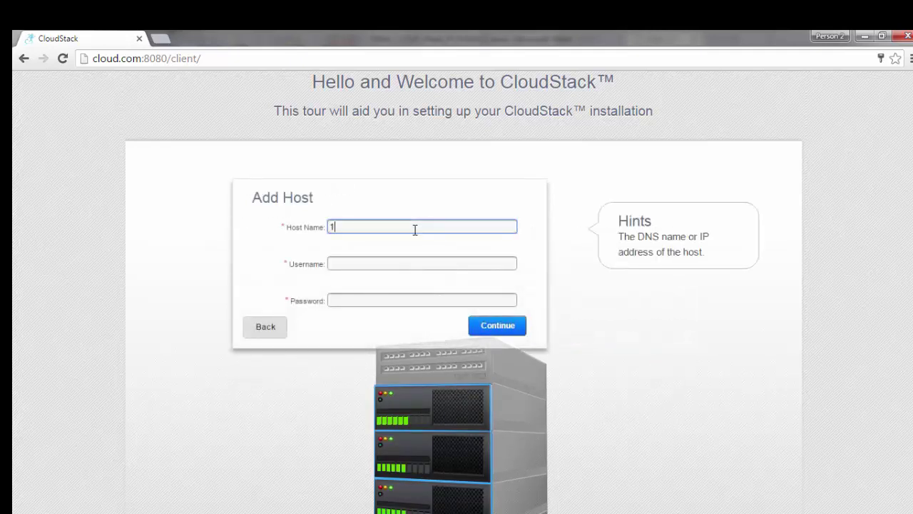
text(72.51.253.240)
key(BackSpace)
text(2)
key(Tab)
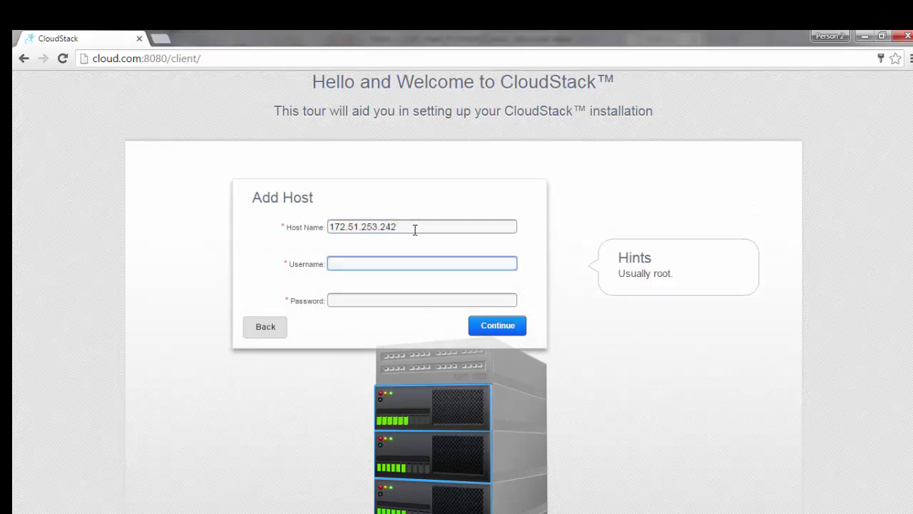
text(root)
key(Tab)
text(******)
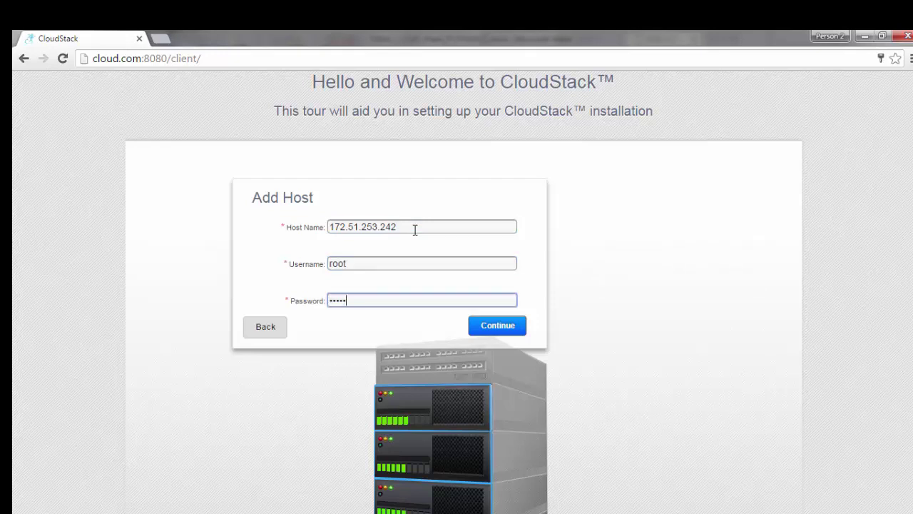
key(Return)
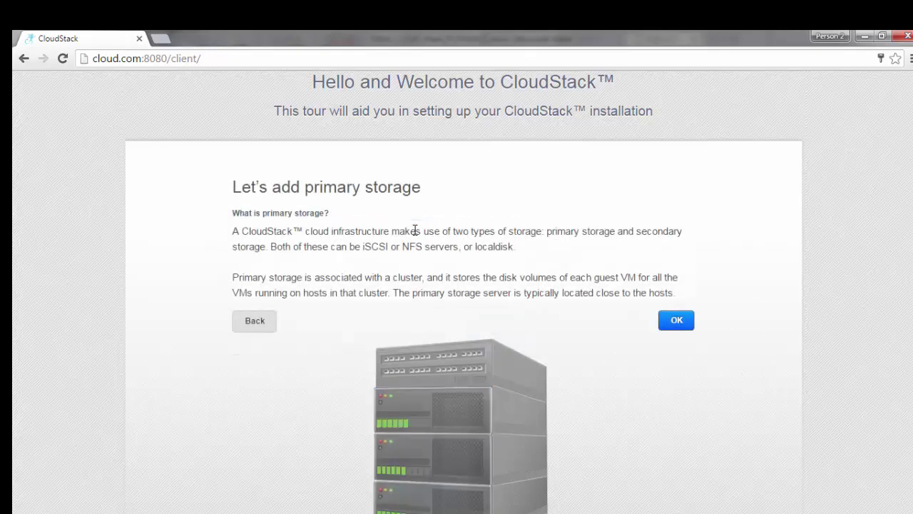
Step: Add primary storage 'primary' on 172.51.253.242 at /export/primary
key(Return)
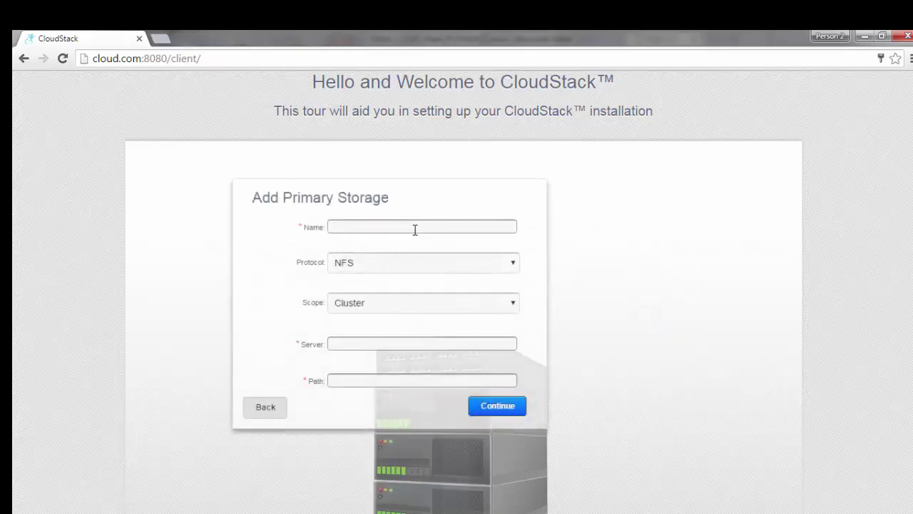
text(primary)
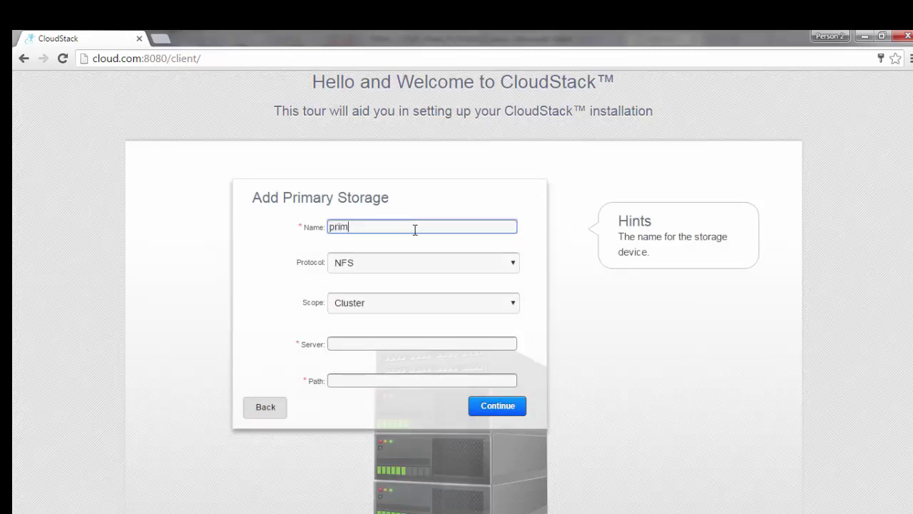
key(Tab)
key(Tab)
key(Tab)
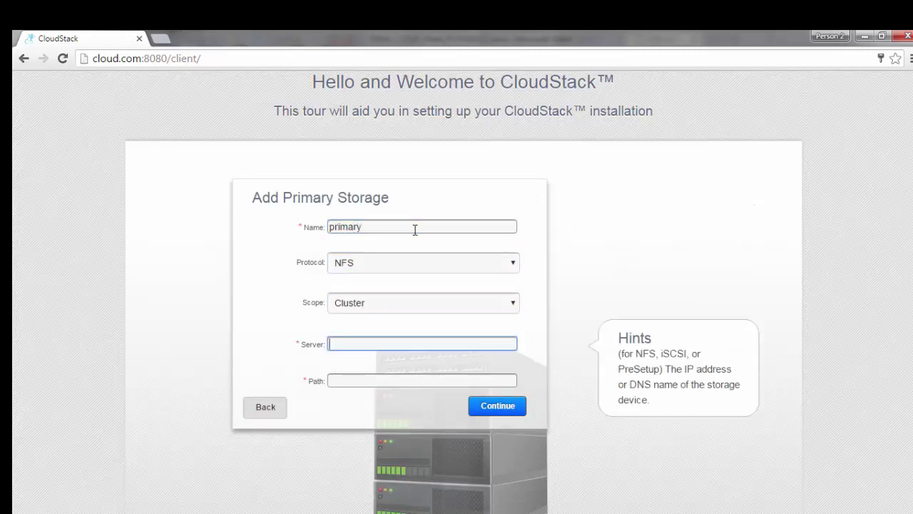
text(172.51.253.242)
key(Tab)
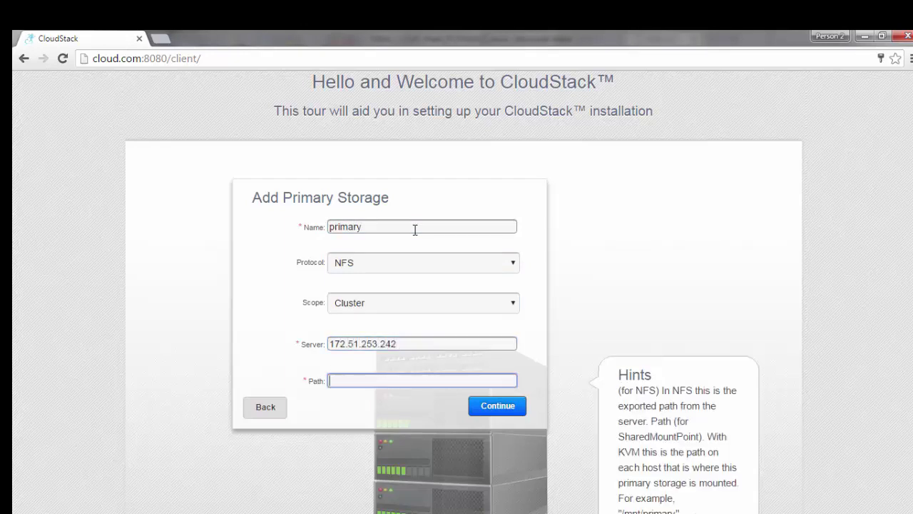
text(/export/primary)
key(Tab)
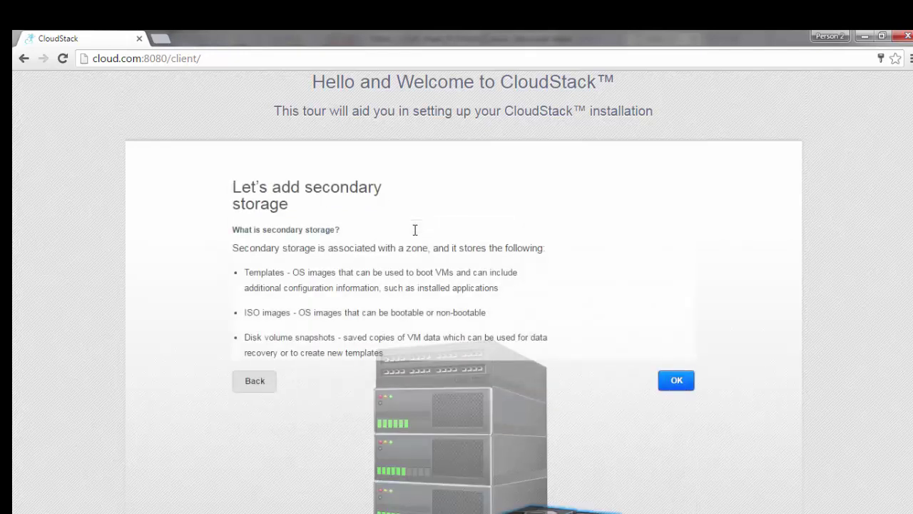
Step: Add secondary storage on 172.51.253.242 at /export/secondary
key(Return)
text(1)
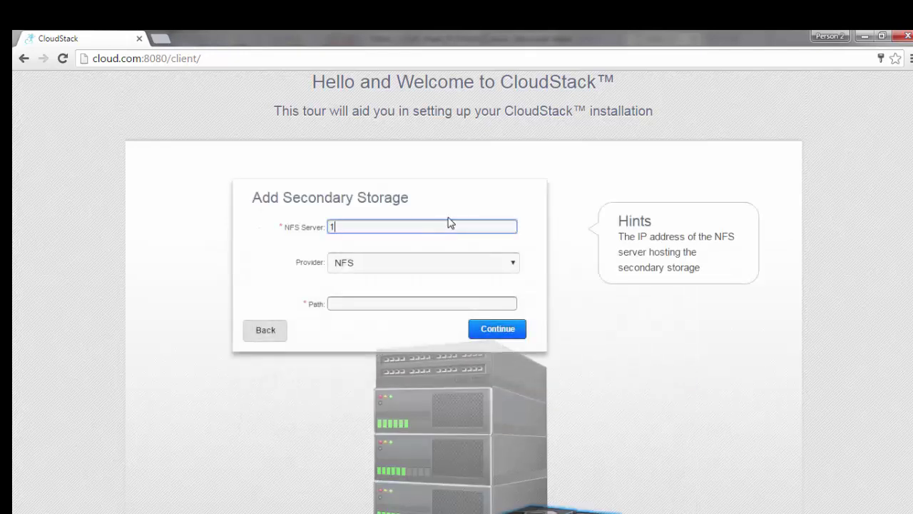
text(72.51.253.242)
key(Tab)
key(Tab)
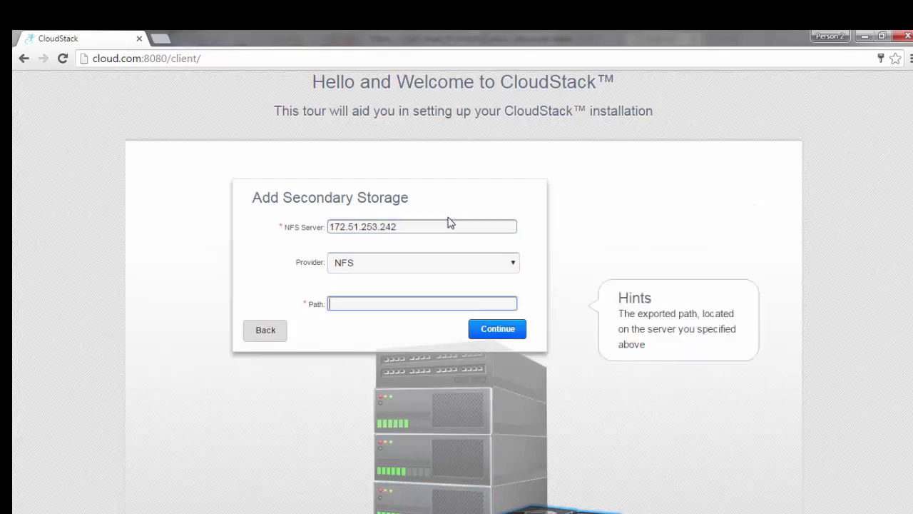
text(/export/e)
key(BackSpace)
text(second)
key(BackSpace)
key(BackSpace)
text(m)
key(BackSpace)
text(ndary)
key(Return)
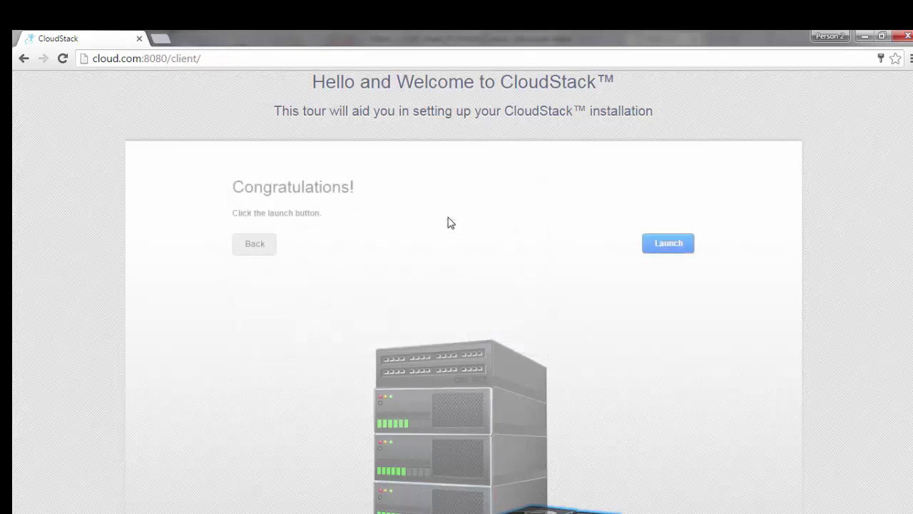
Step: Launch zone-1 and, after 'Cloud setup successful!', continue to the Dashboard
click(673, 243)
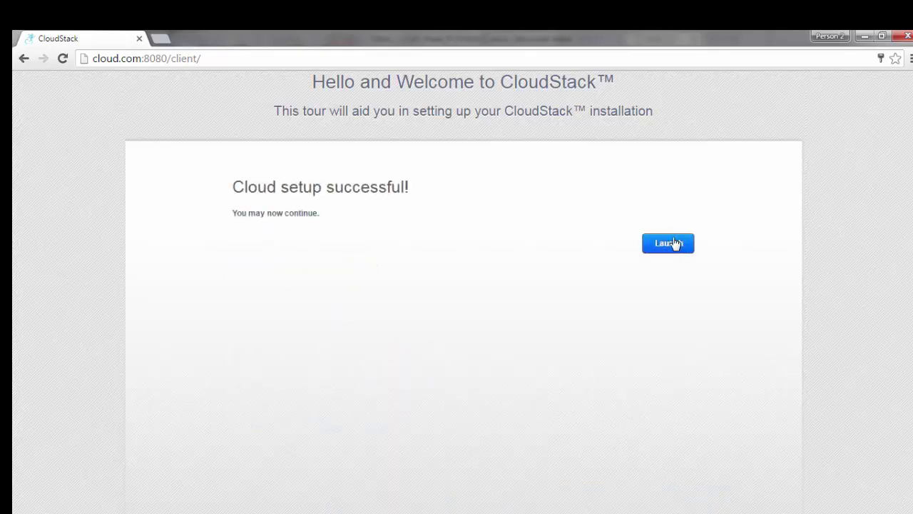
click(669, 243)
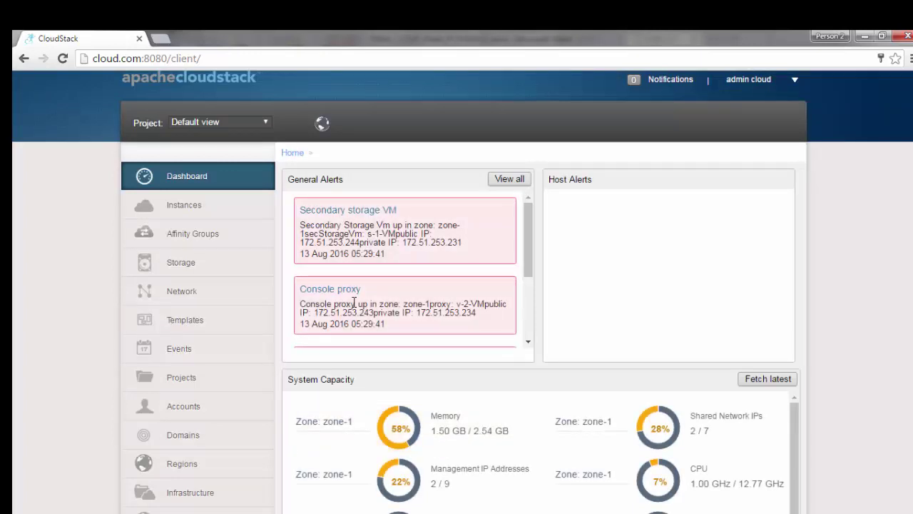
drag(334, 307, 400, 312)
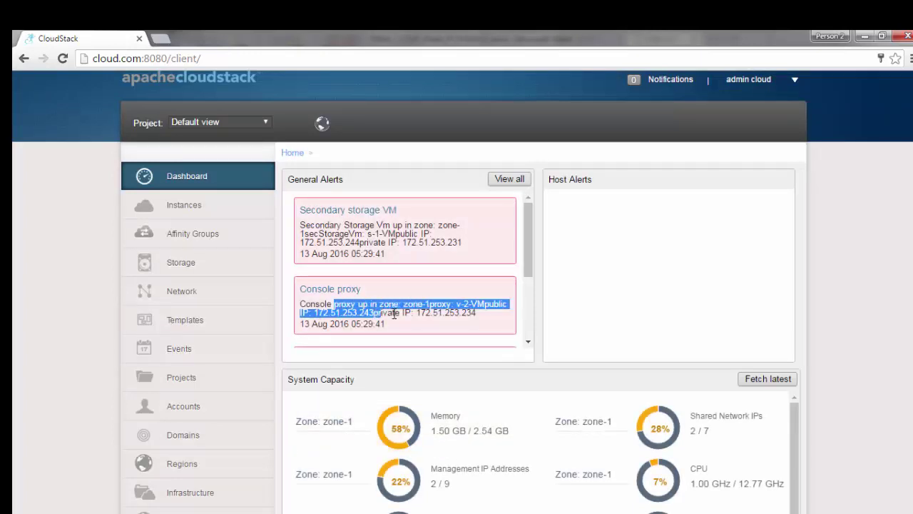
click(428, 325)
scroll(306, 350, down, 3)
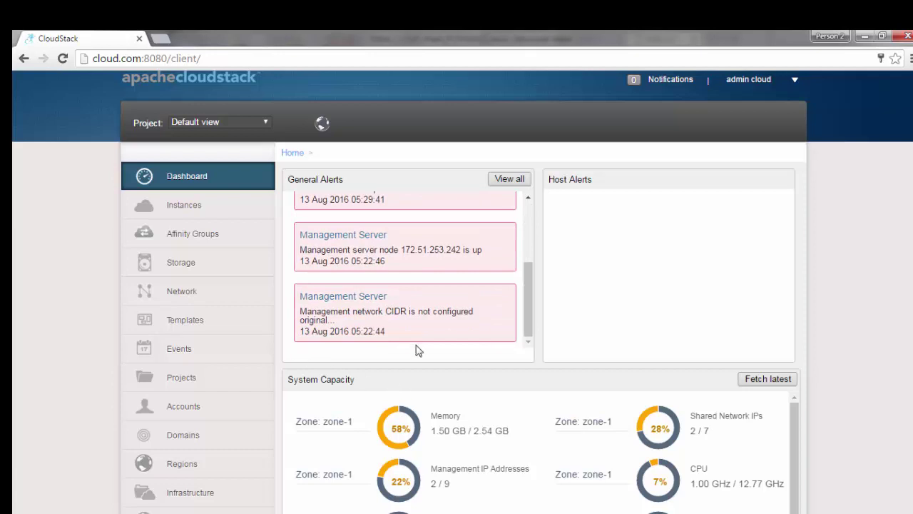
scroll(418, 351, down, 3)
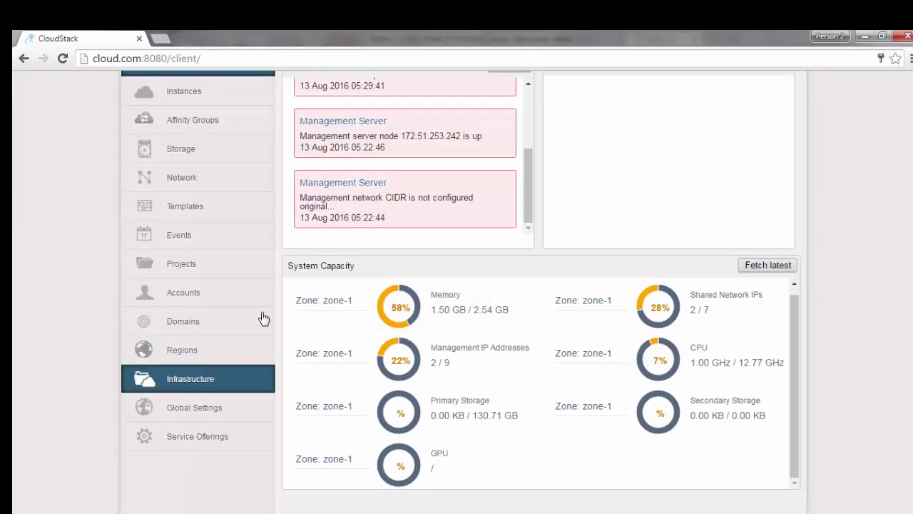
scroll(86, 369, up, 3)
scroll(230, 361, down, 3)
click(194, 382)
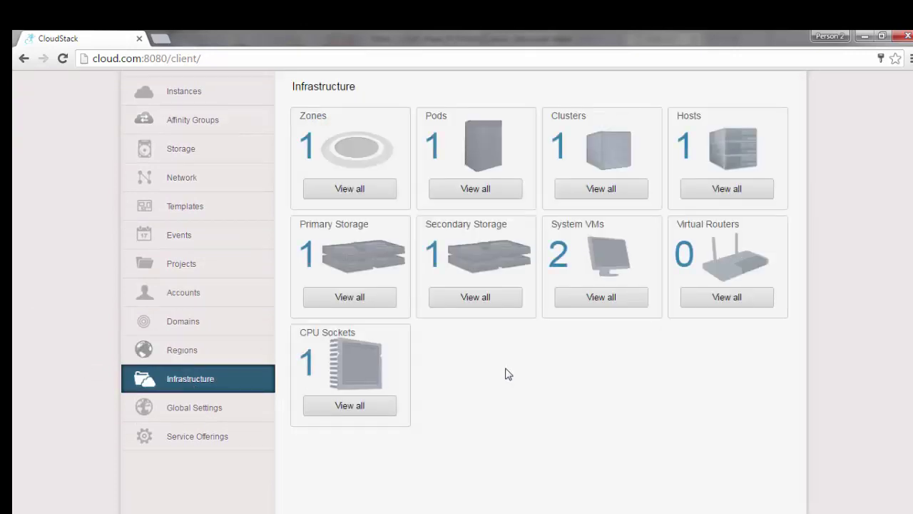
scroll(505, 374, up, 1)
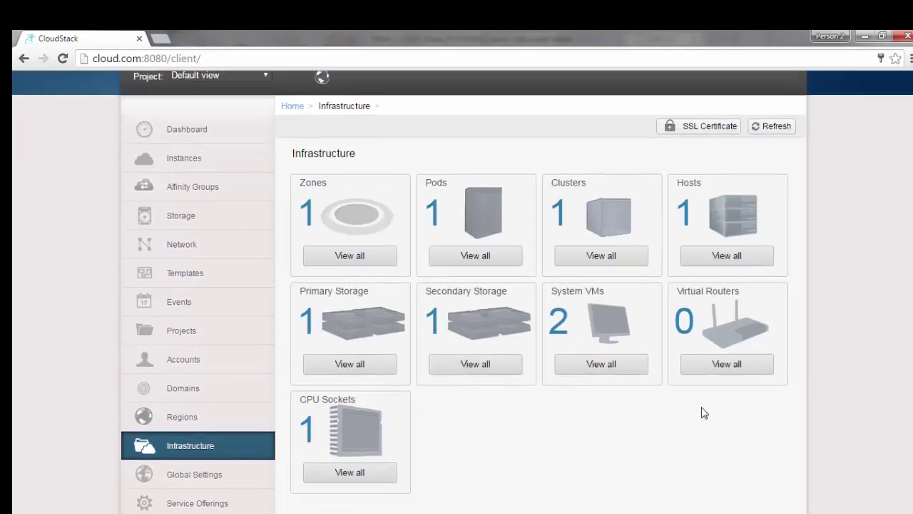
click(721, 365)
scroll(405, 354, up, 1)
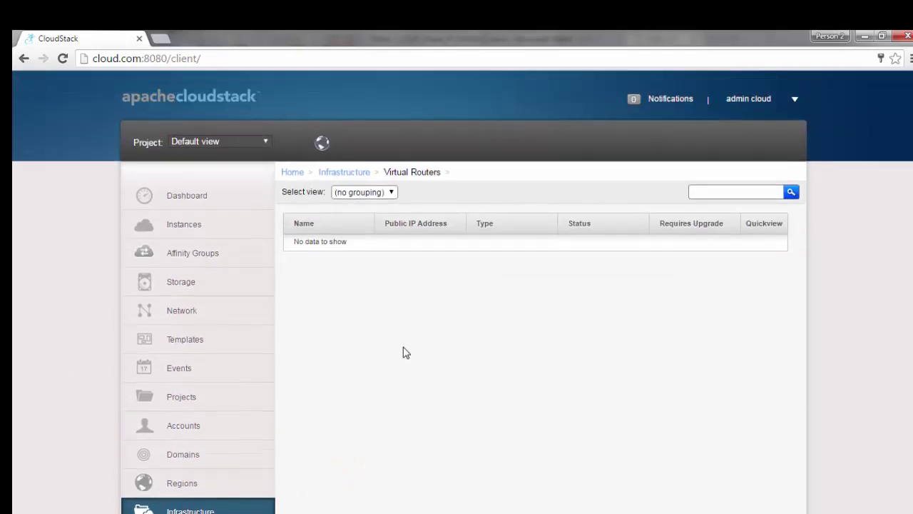
scroll(174, 327, down, 2)
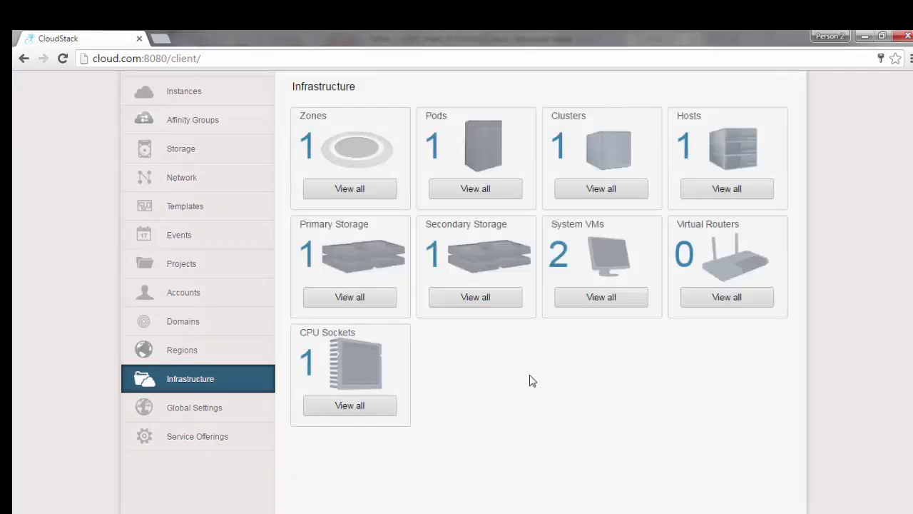
scroll(529, 380, up, 2)
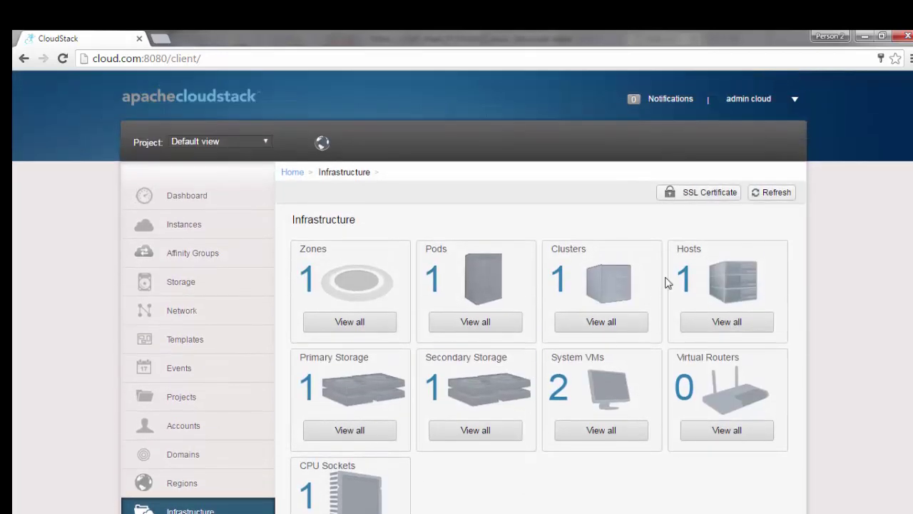
click(706, 199)
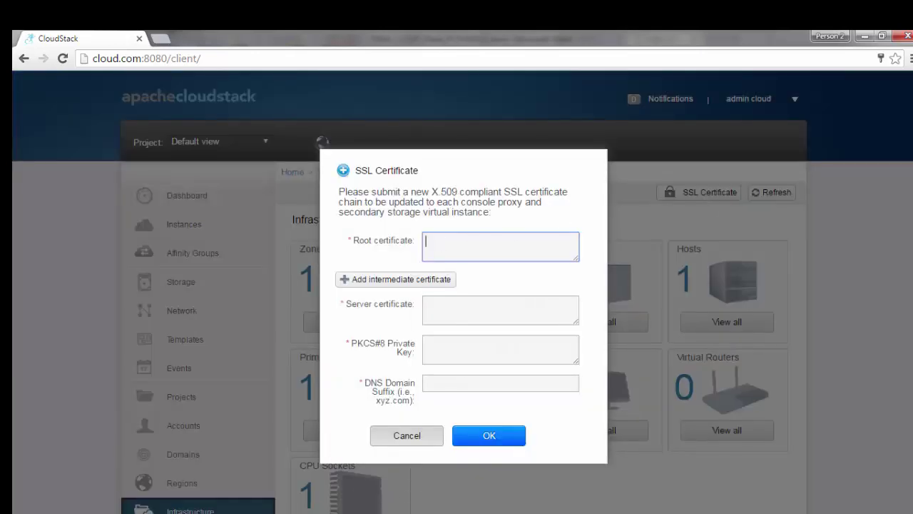
key(alt+Tab)
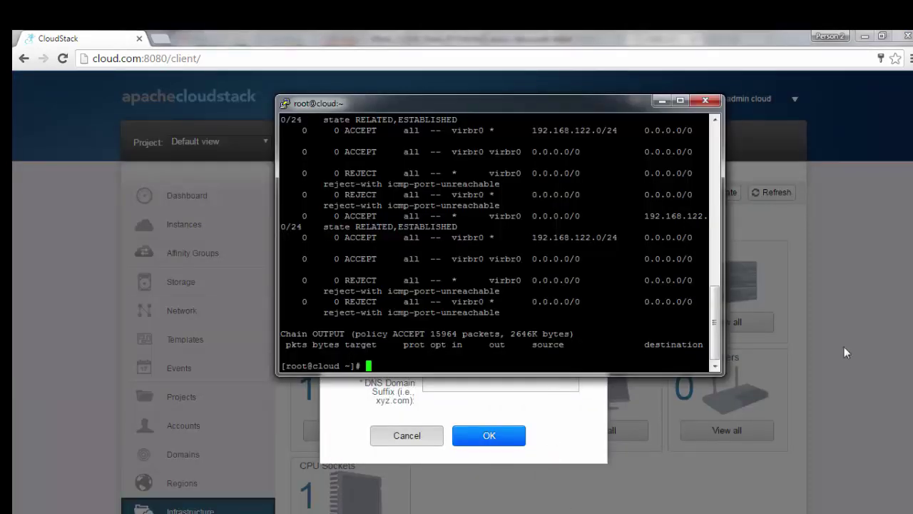
key(alt+Tab)
key(Escape)
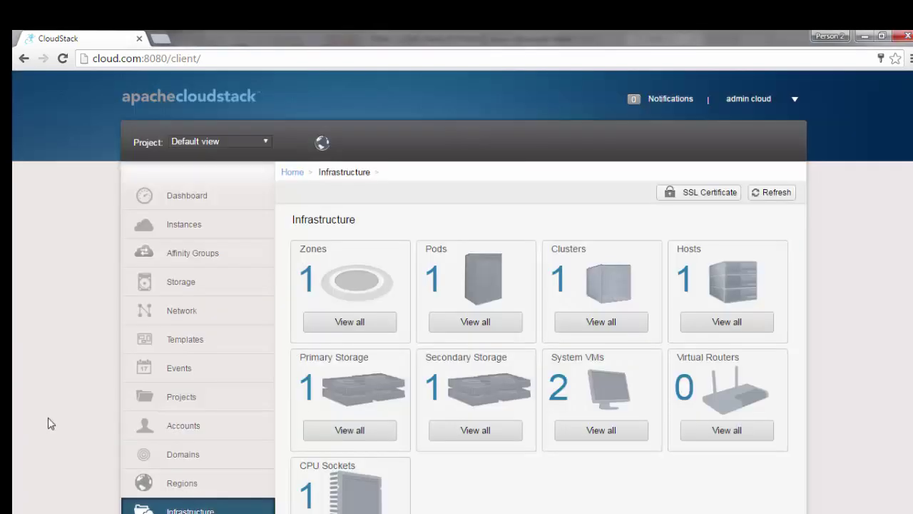
scroll(189, 388, down, 3)
Step: Filter Global Settings to the 'secstorage' entries
click(191, 421)
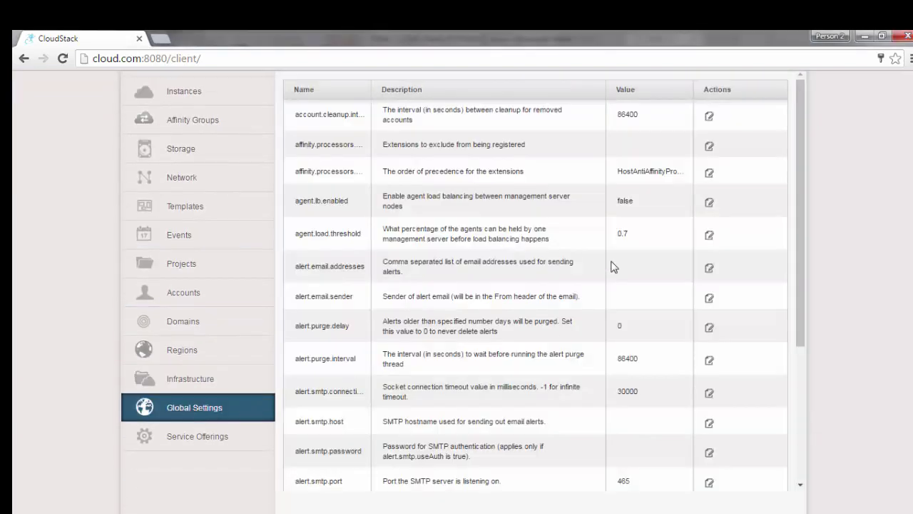
scroll(246, 405, up, 3)
click(731, 194)
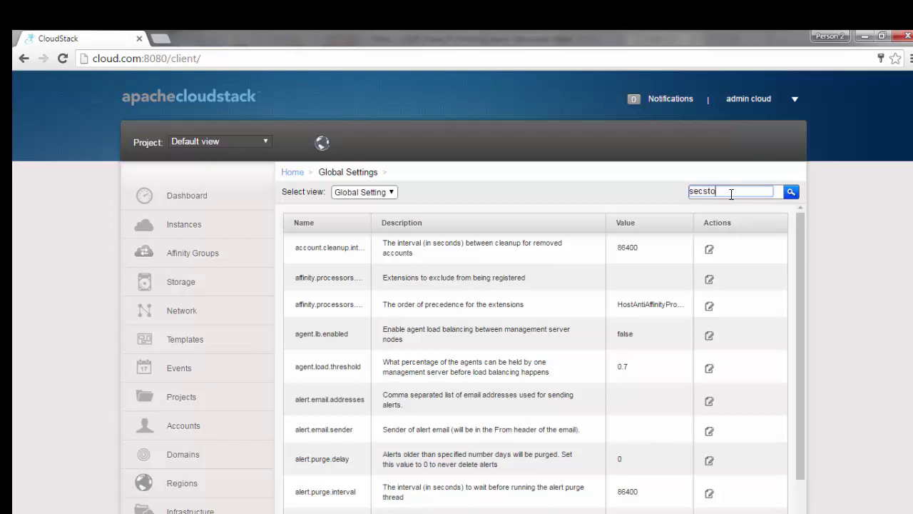
text(secstorage)
key(Return)
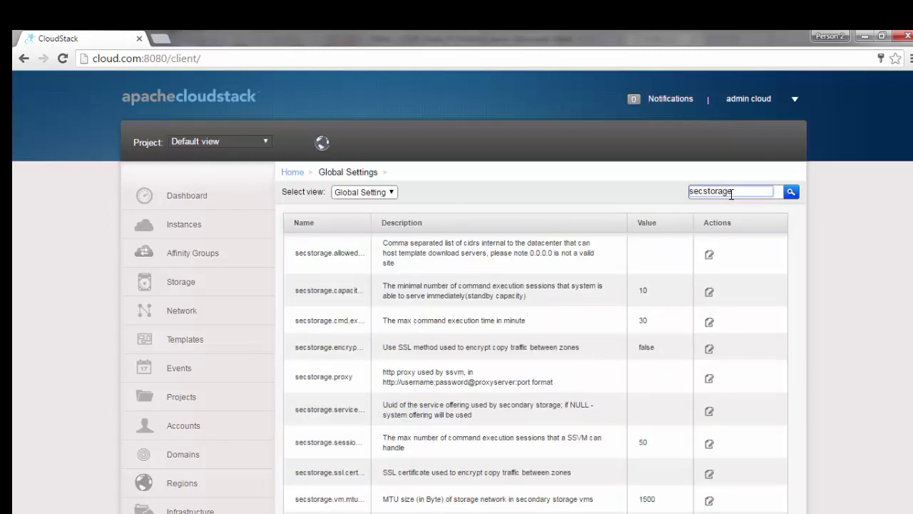
Step: Save secstorage.allowed.internal.sites as 172.51.253.0/24 and dismiss the restart notice
click(707, 256)
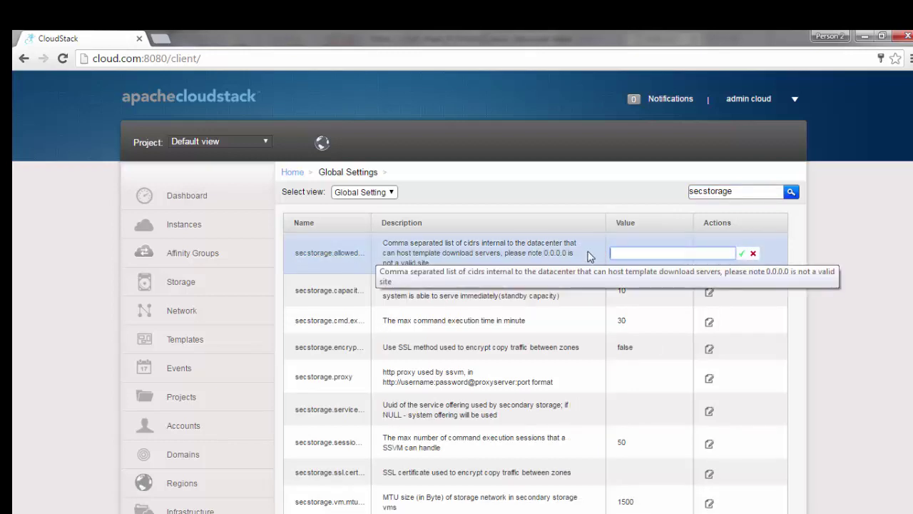
key(alt+Tab)
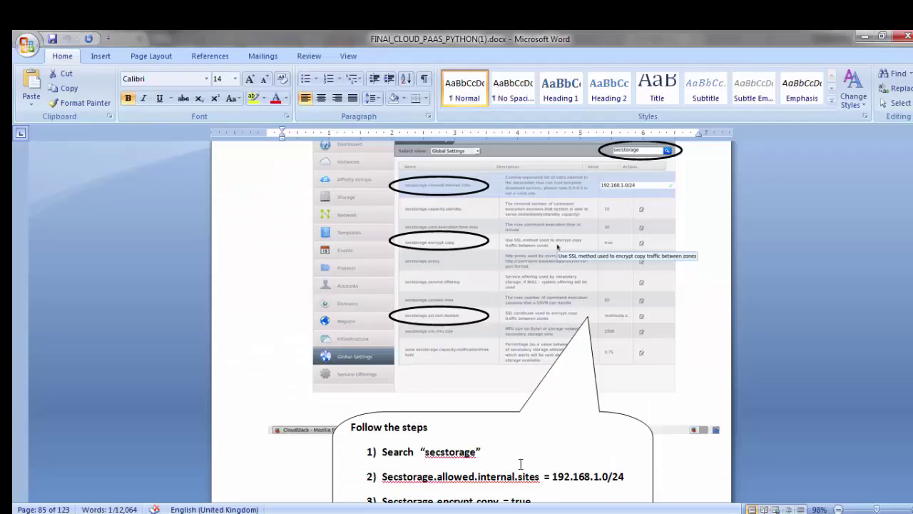
scroll(594, 435, down, 4)
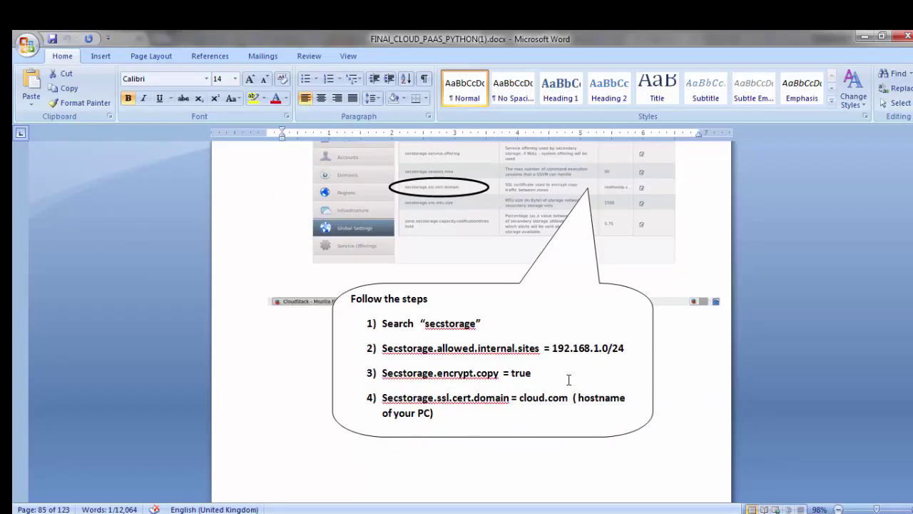
key(alt)
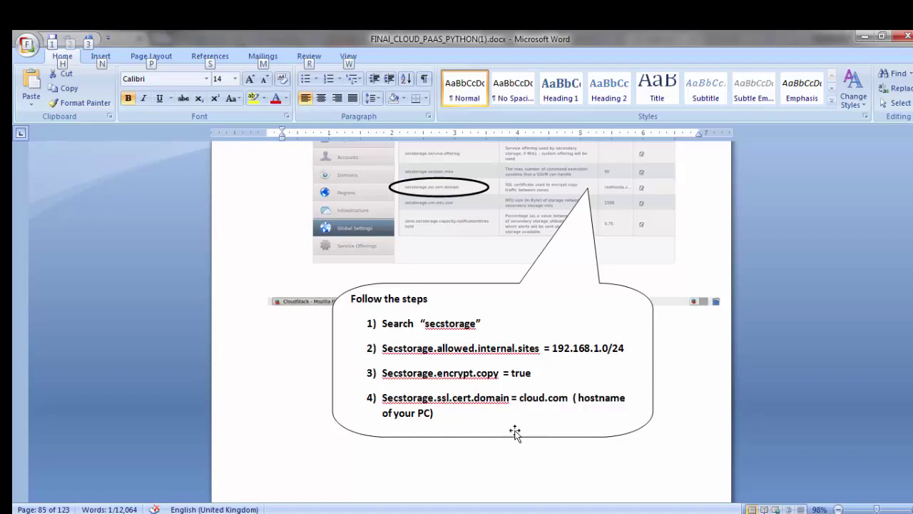
key(alt+Tab)
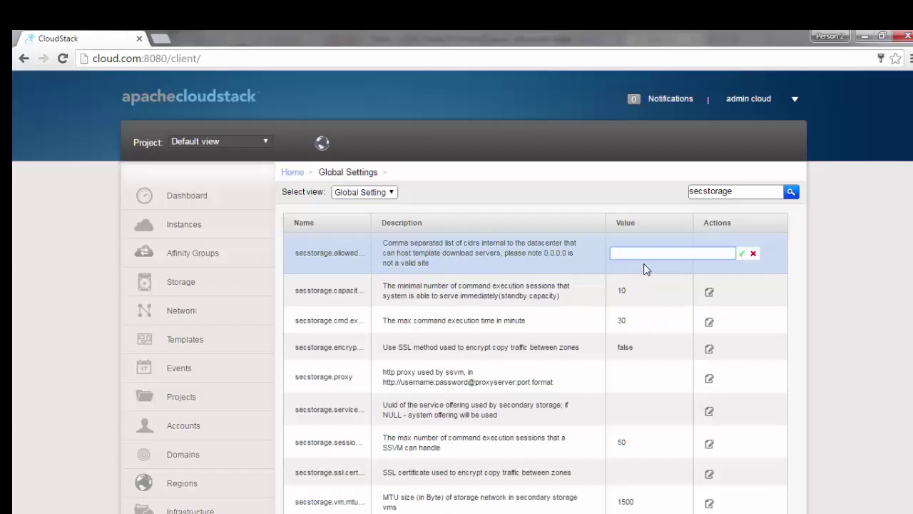
click(641, 254)
text(4)
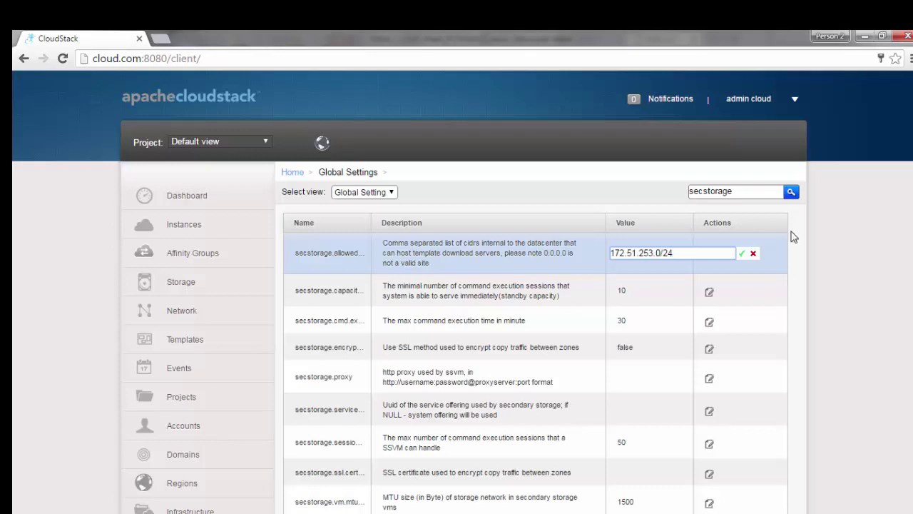
click(741, 254)
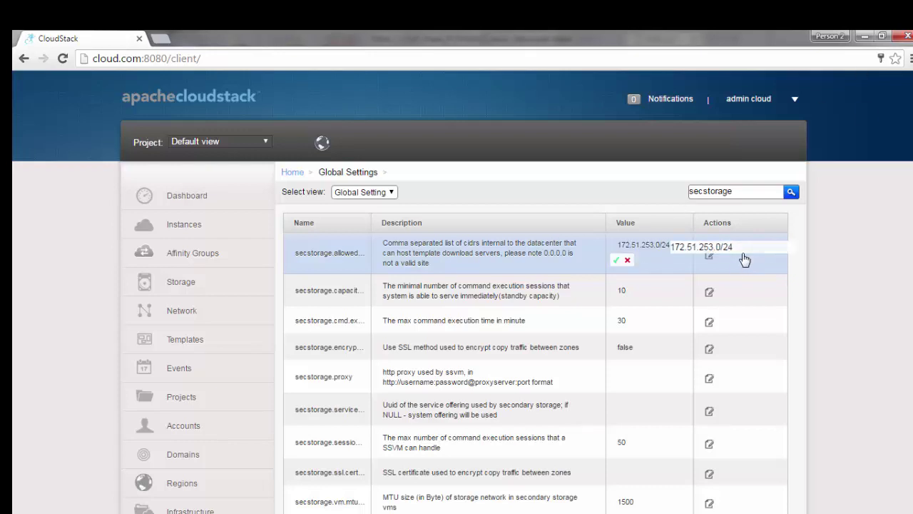
click(523, 333)
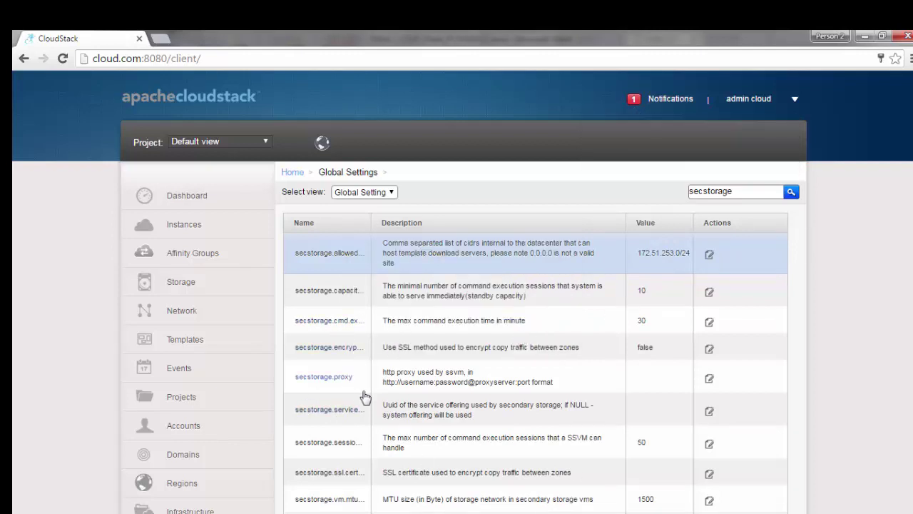
Step: Set secstorage.ssl.cert.domain to cloud.com, confirming the value in the Word guide
scroll(379, 376, down, 2)
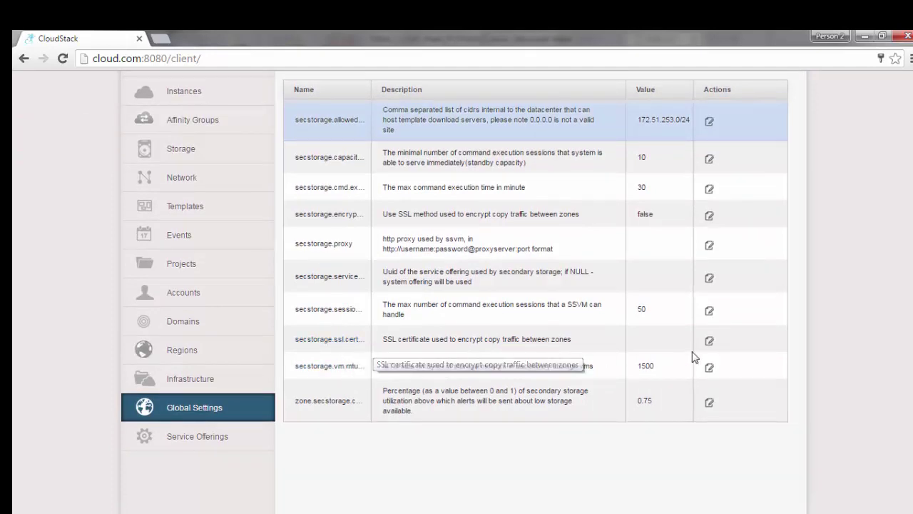
click(709, 342)
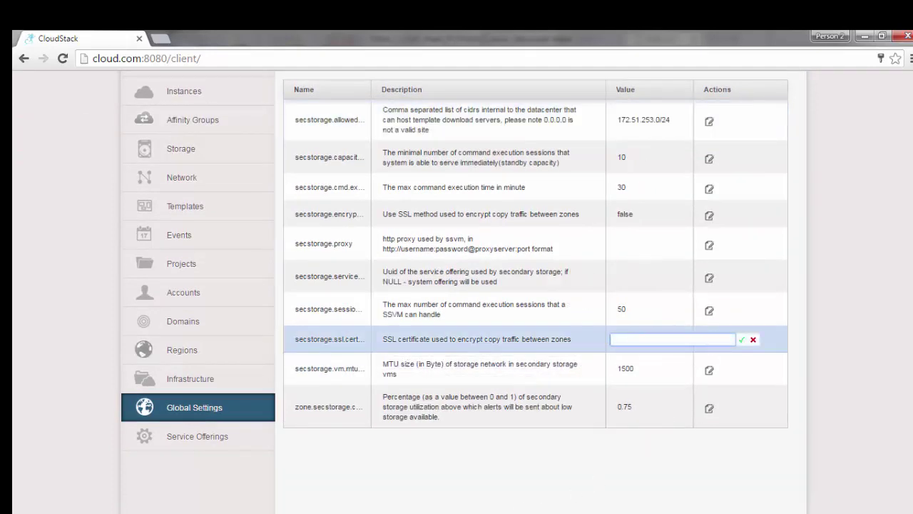
key(alt+Tab)
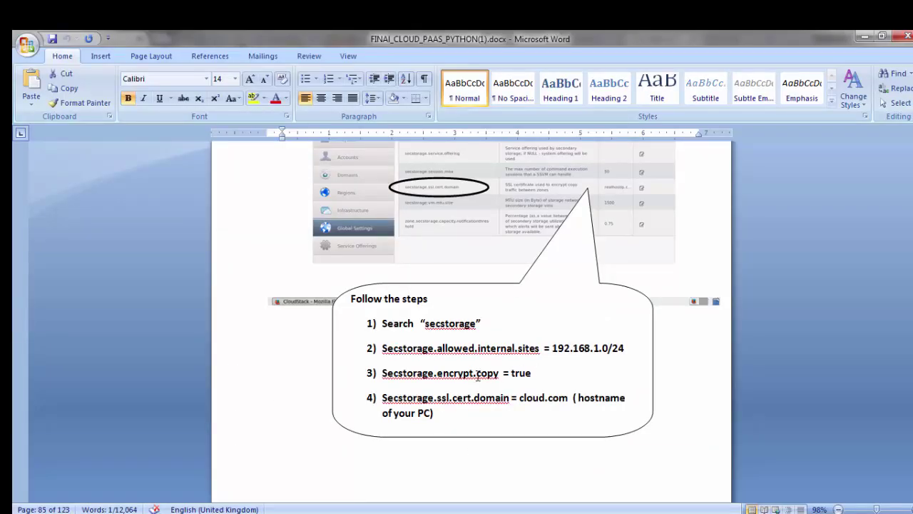
double_click(517, 401)
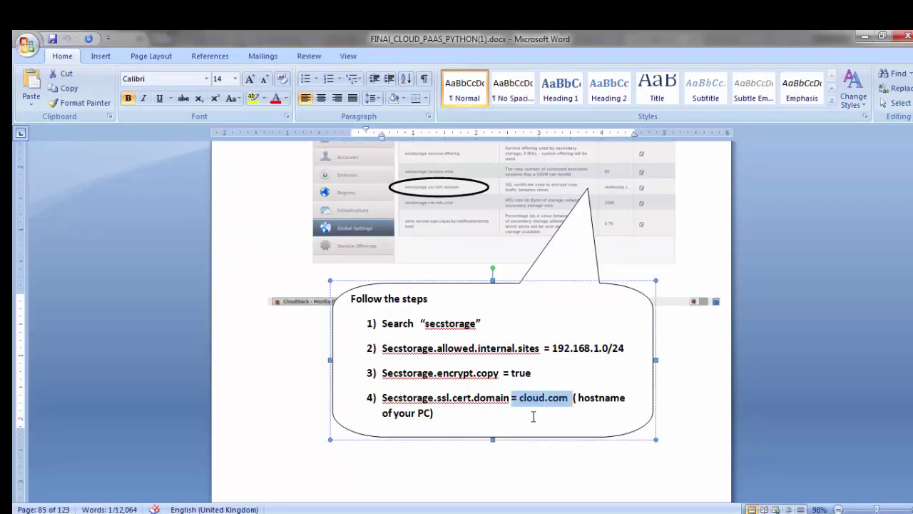
drag(404, 398, 510, 398)
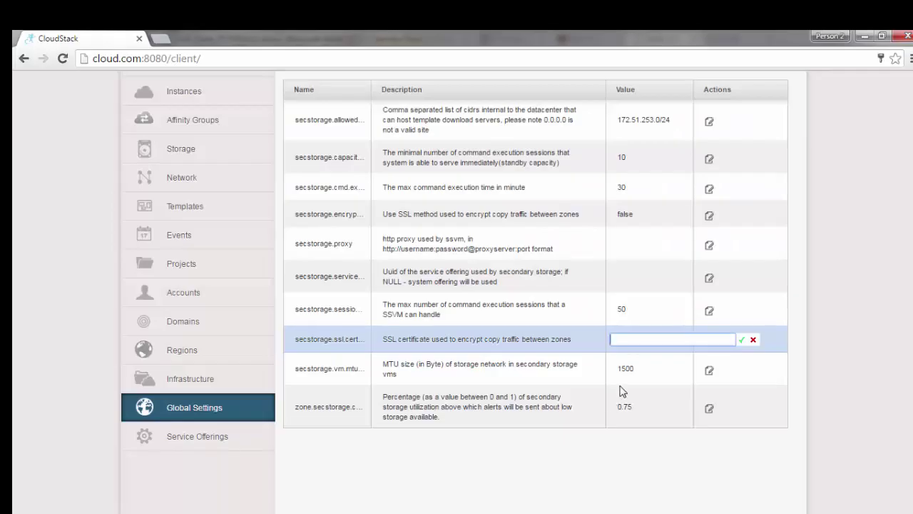
text(cloud.com)
click(741, 339)
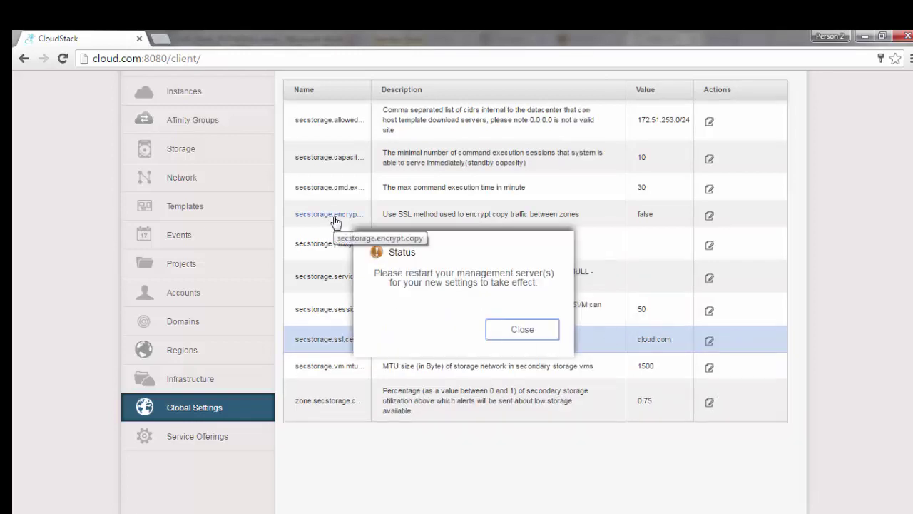
click(522, 330)
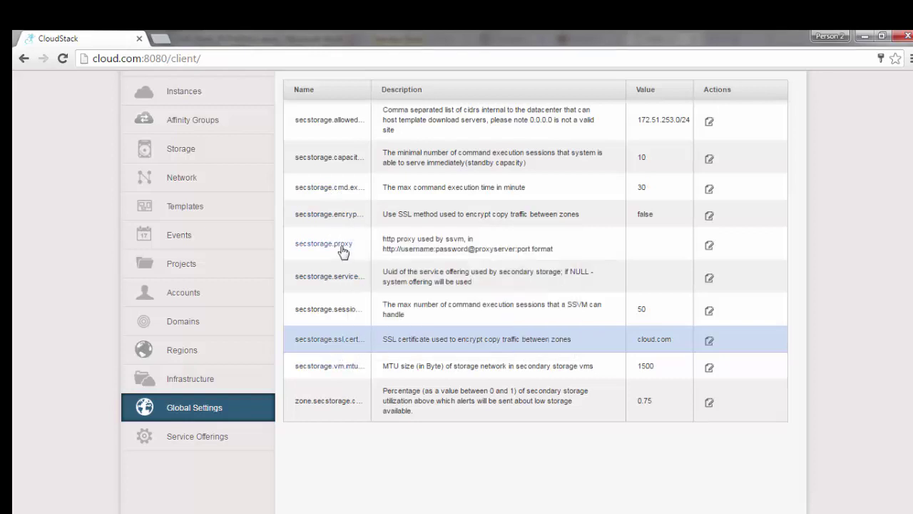
Step: Set secstorage.encrypt.copy to true and save it
key(alt+Tab)
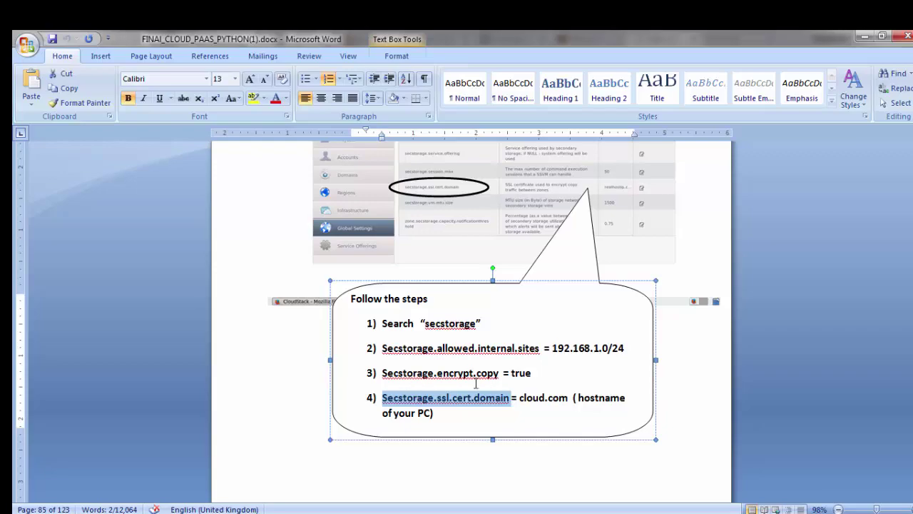
key(alt+Tab)
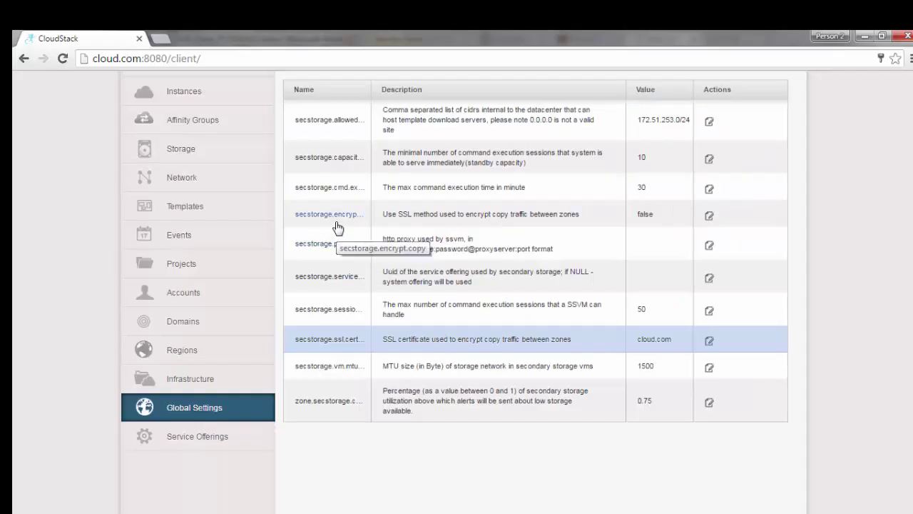
click(709, 217)
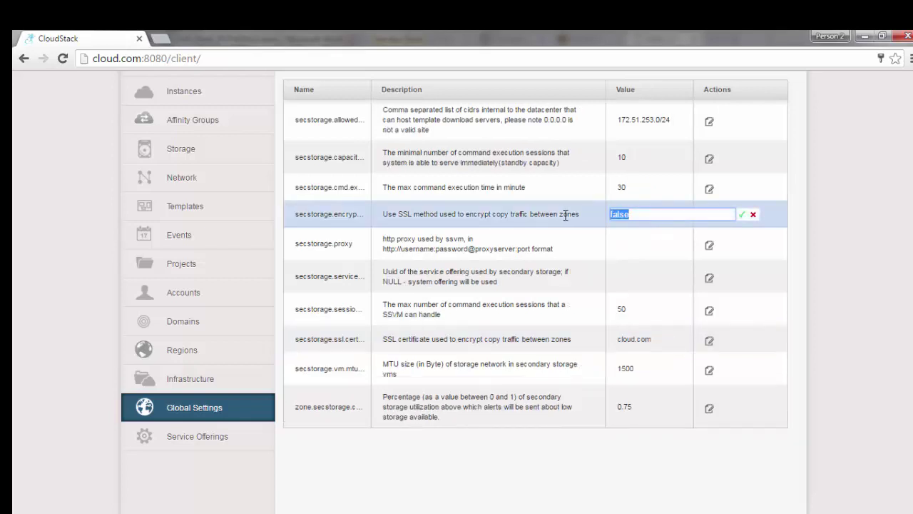
text(true)
click(742, 215)
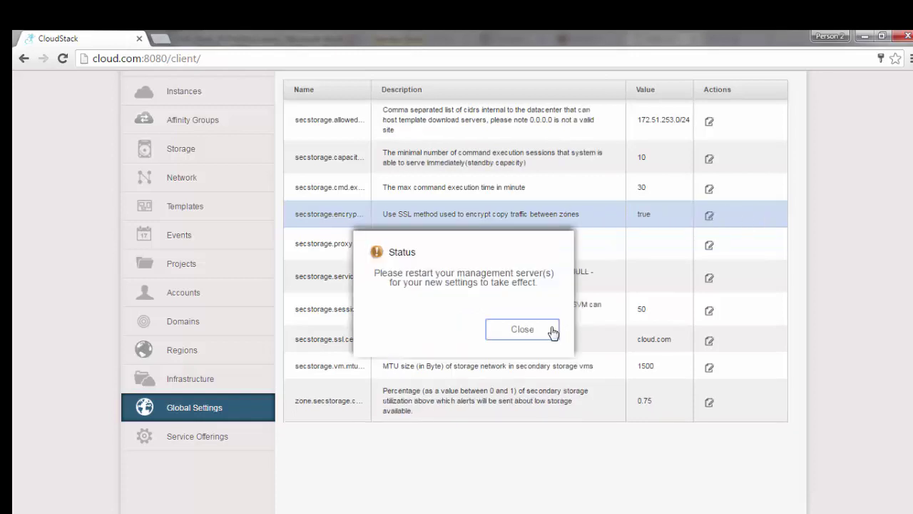
click(550, 330)
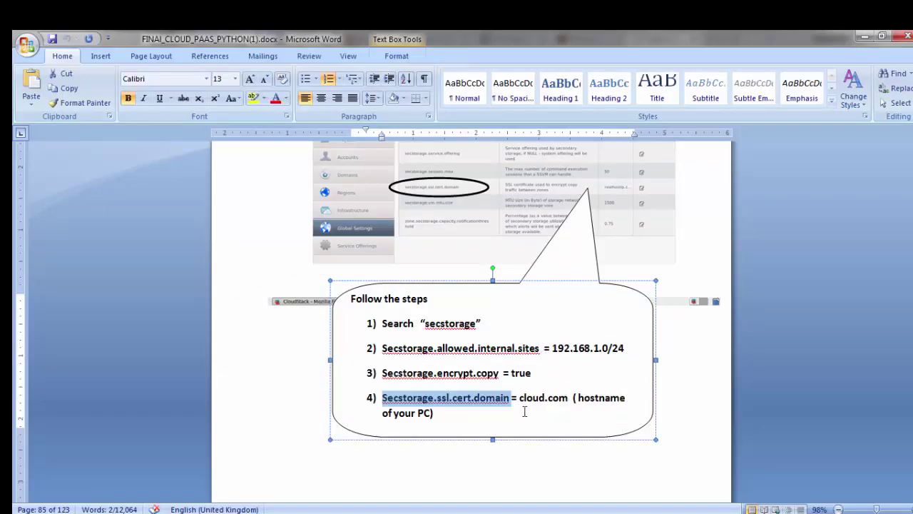
Step: Scroll the Word guide down to the consoleproxy steps
click(605, 385)
scroll(526, 409, down, 10)
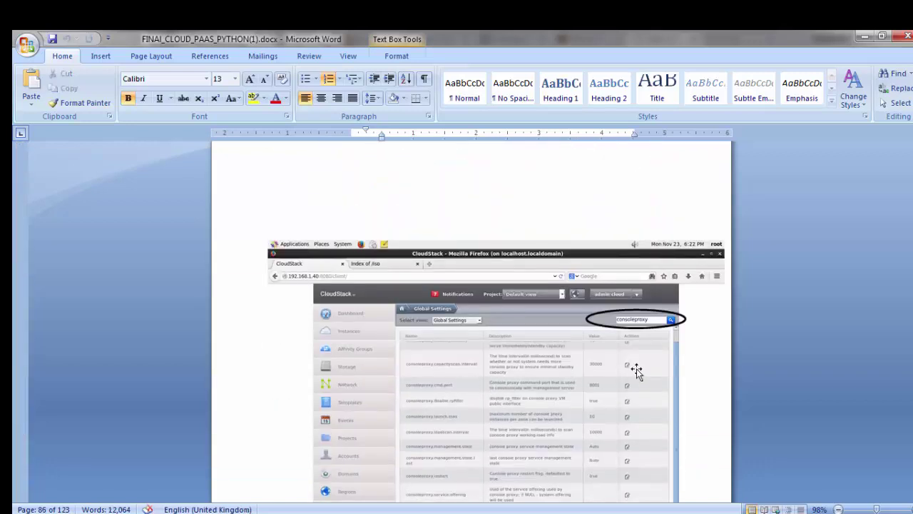
scroll(577, 376, down, 4)
scroll(577, 376, down, 3)
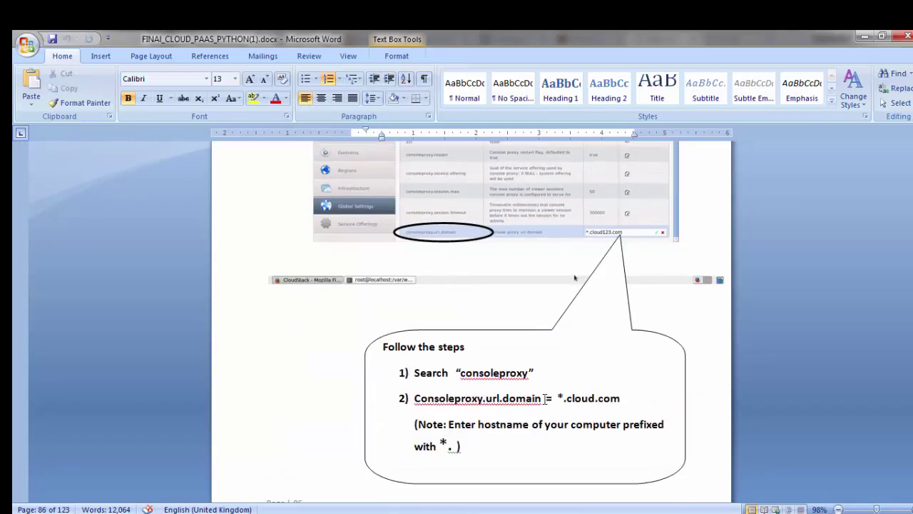
key(alt+Tab)
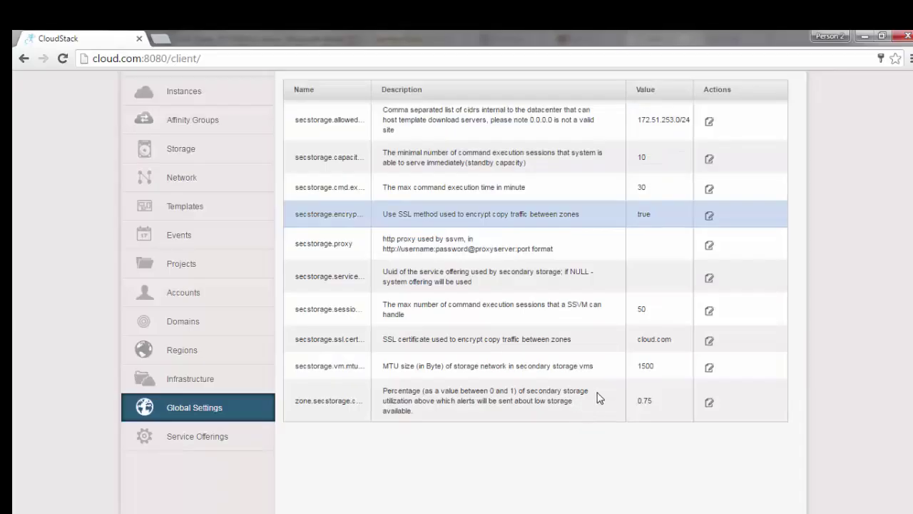
key(alt+Tab)
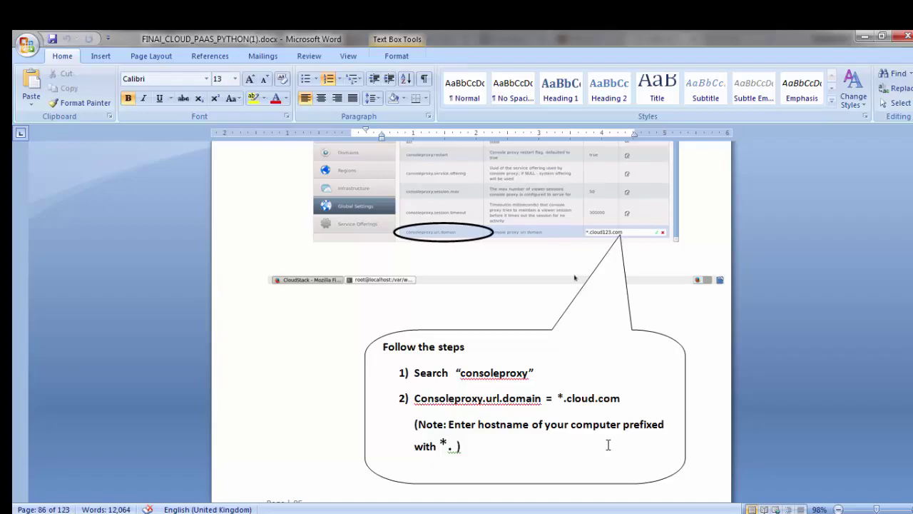
key(alt+Tab)
Step: Search Global Settings for consoleproxy and save consoleproxy.url.domain as *.cloud.com
scroll(677, 258, up, 2)
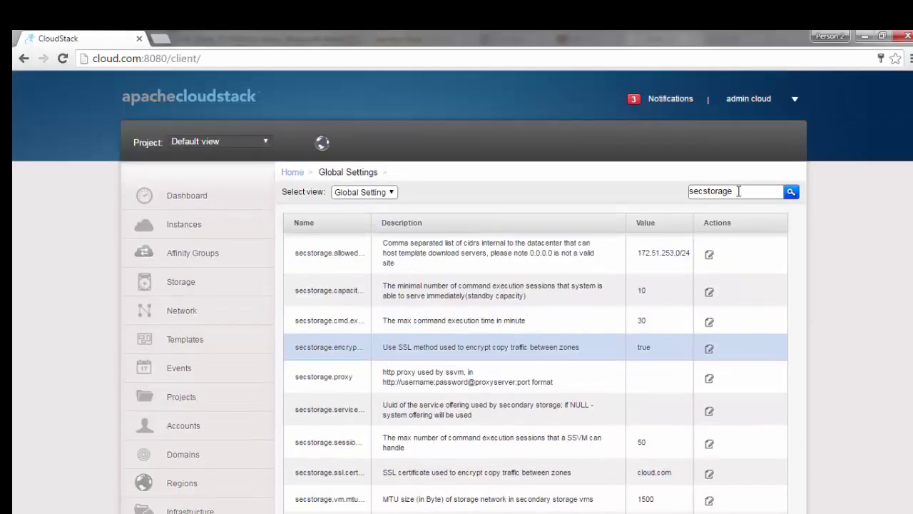
drag(738, 192, 548, 227)
text(consoleproxy)
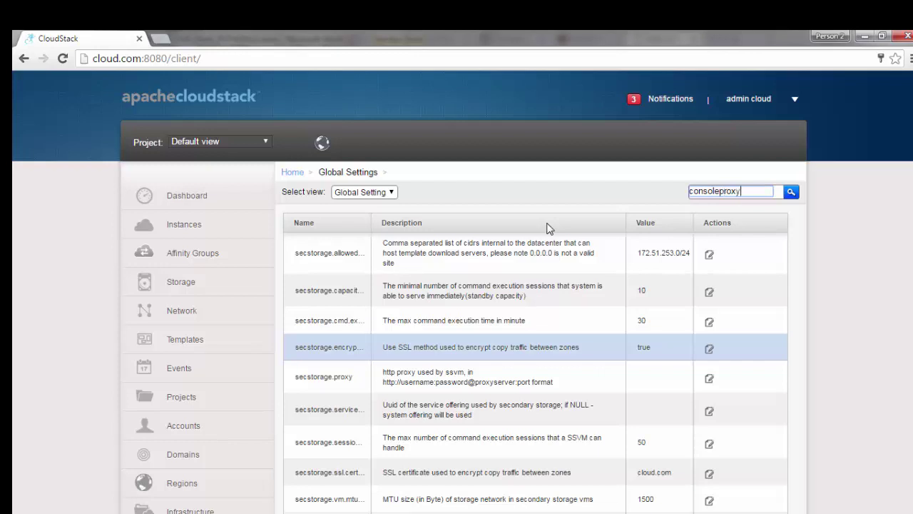
key(Return)
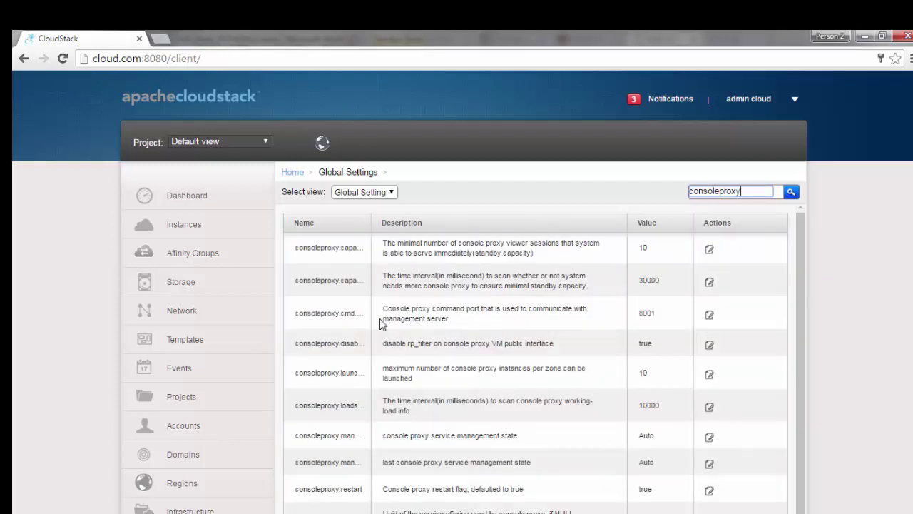
scroll(329, 488, down, 3)
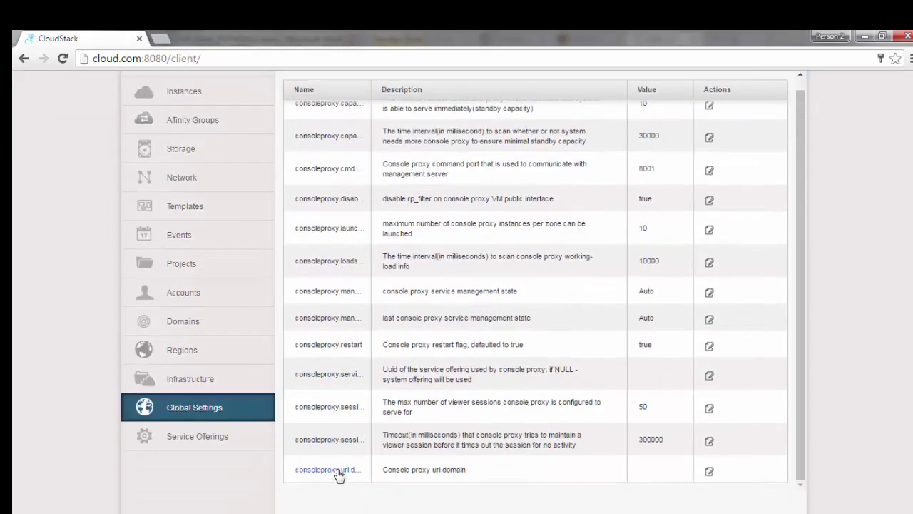
click(339, 474)
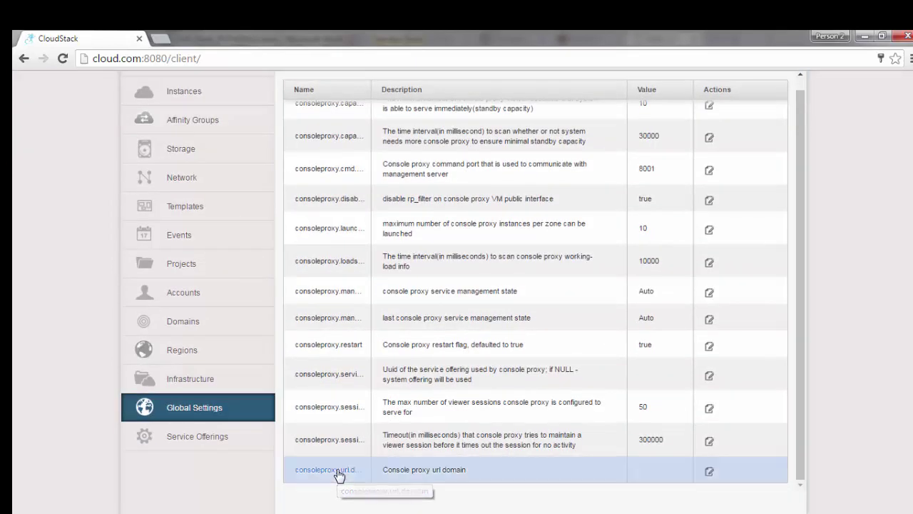
click(709, 473)
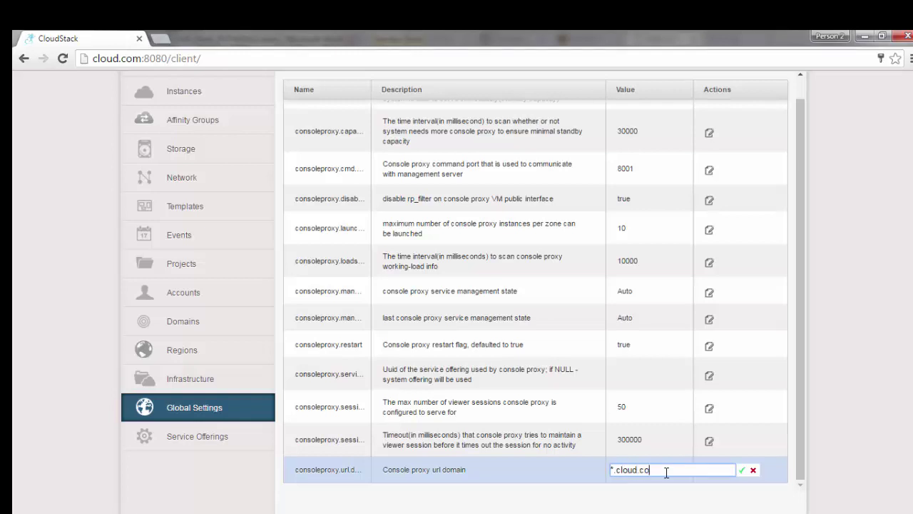
click(742, 469)
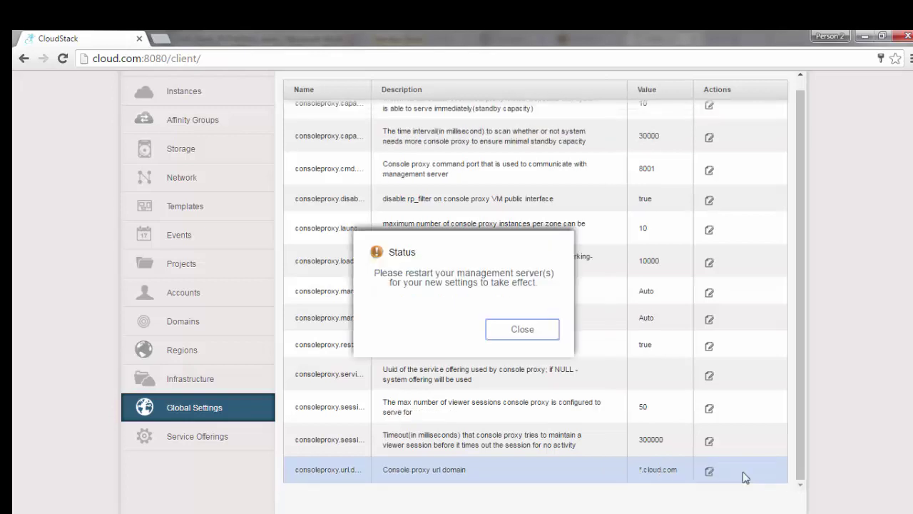
click(522, 329)
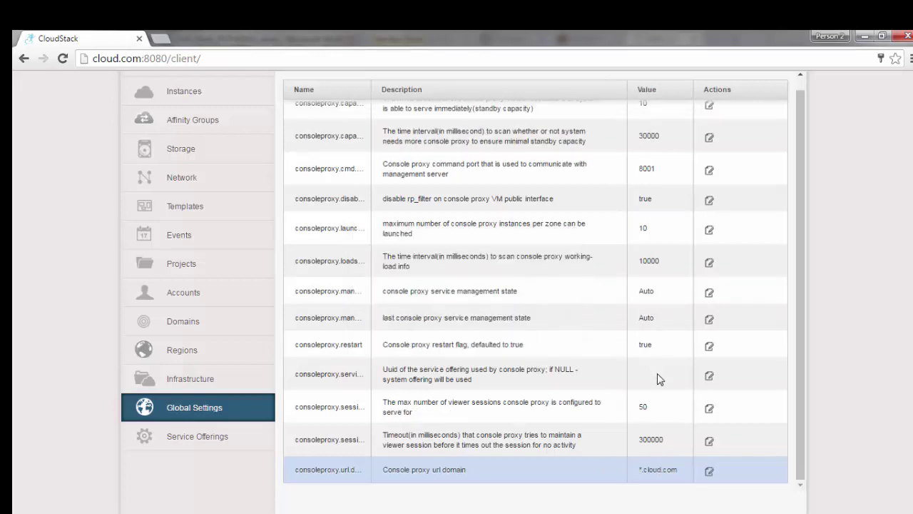
Step: Check the guide's next step and go to the Infrastructure overview
key(alt+Tab)
scroll(606, 399, down, 10)
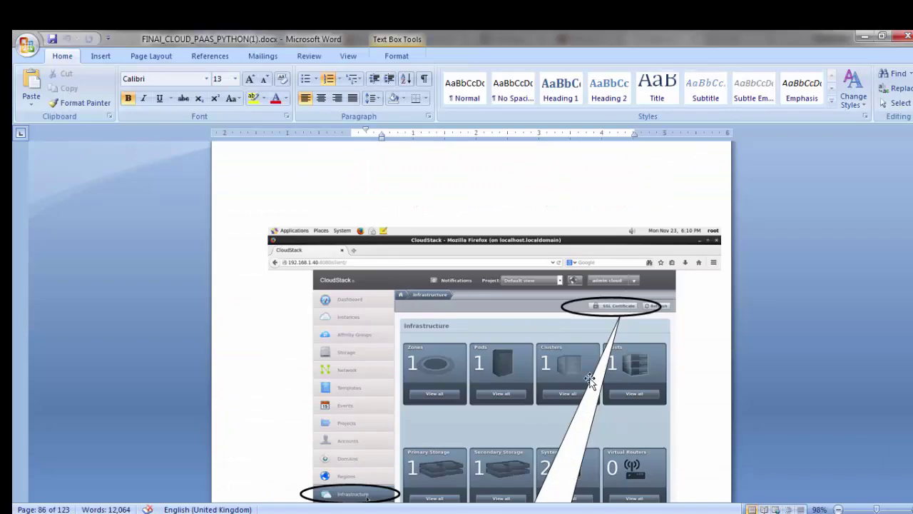
key(alt+Tab)
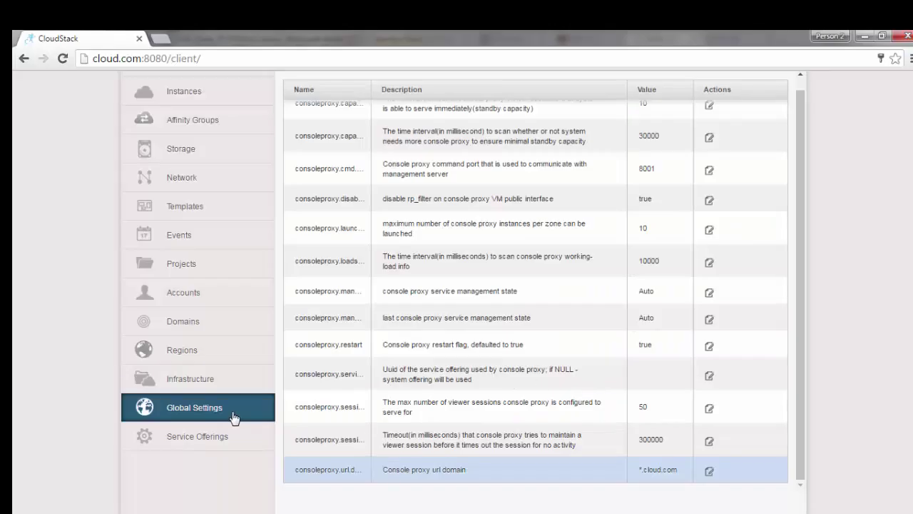
click(184, 380)
Step: Open the SSL Certificate form and print certs/ca.cert.pem in the terminal
scroll(701, 257, up, 2)
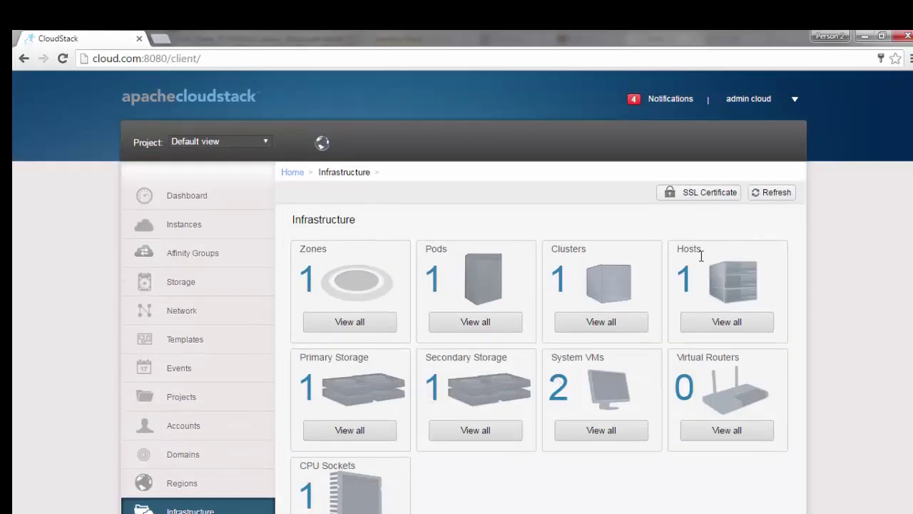
click(708, 193)
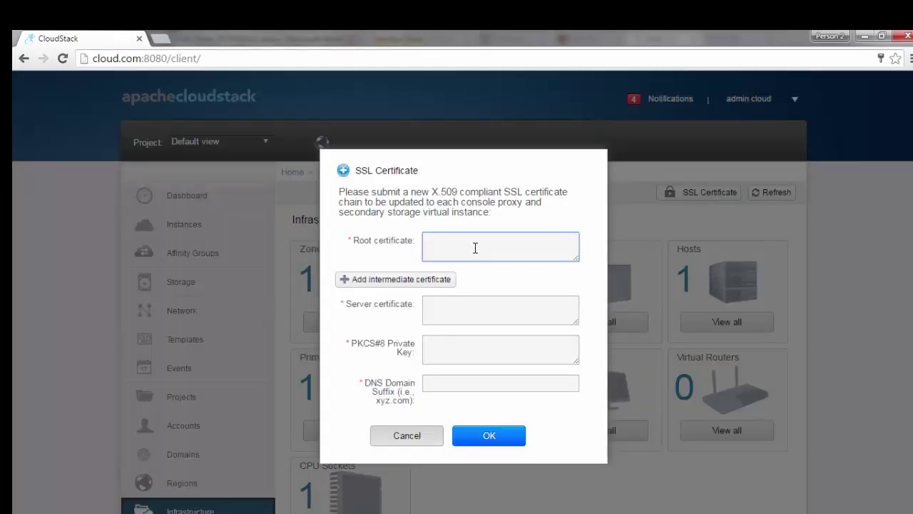
key(Delete)
key(Delete)
key(Delete)
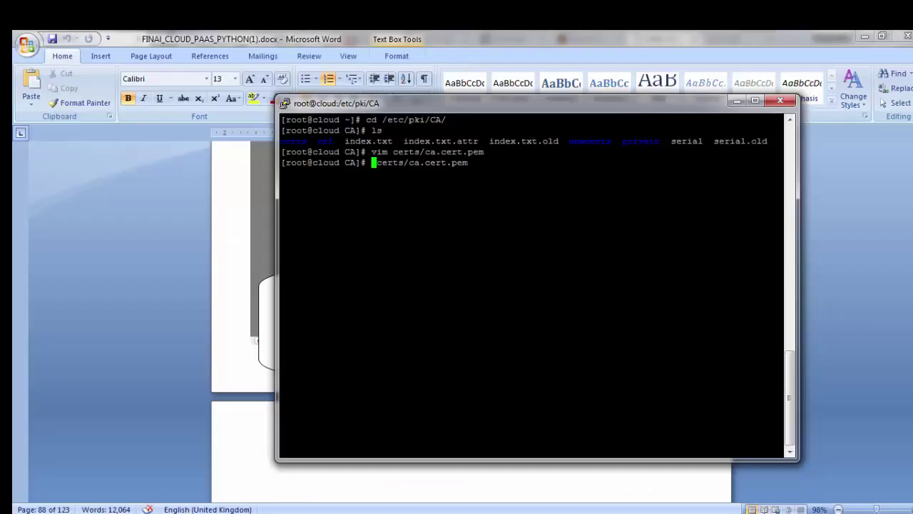
text(cat)
key(Return)
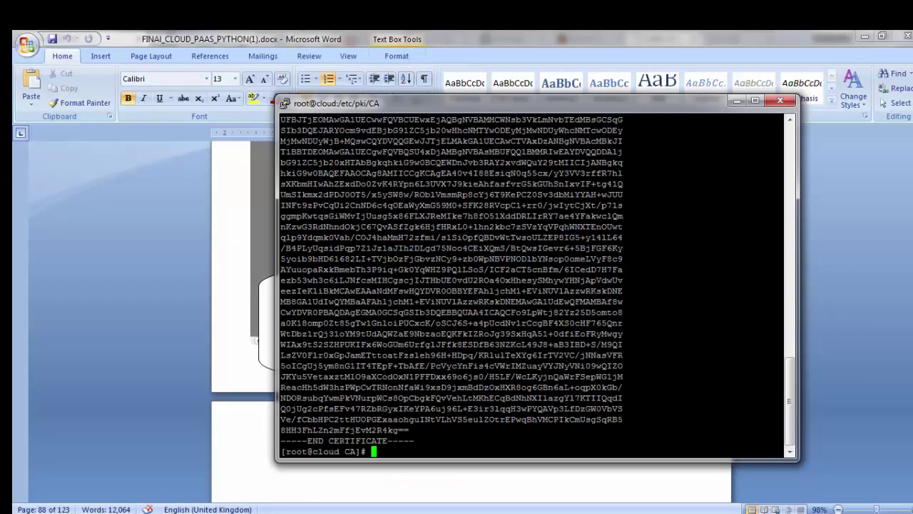
Step: Copy the printed CA certificate into the Root certificate field
drag(378, 451, 276, 288)
drag(283, 290, 284, 280)
scroll(285, 281, down, 5)
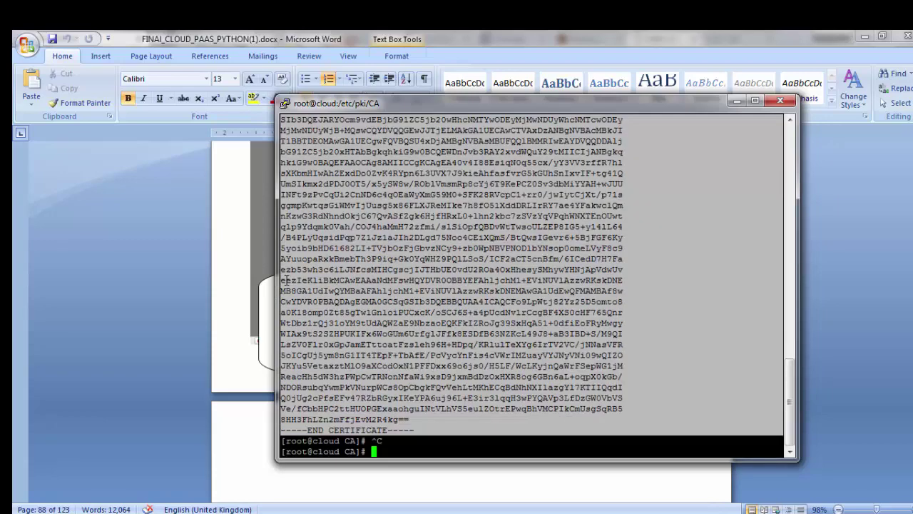
key(alt+Tab)
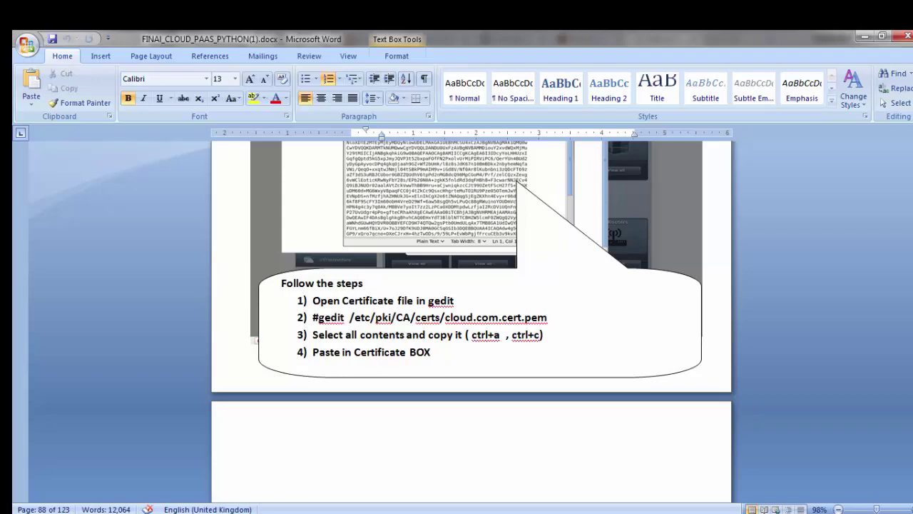
key(alt+Tab)
key(ctrl+v)
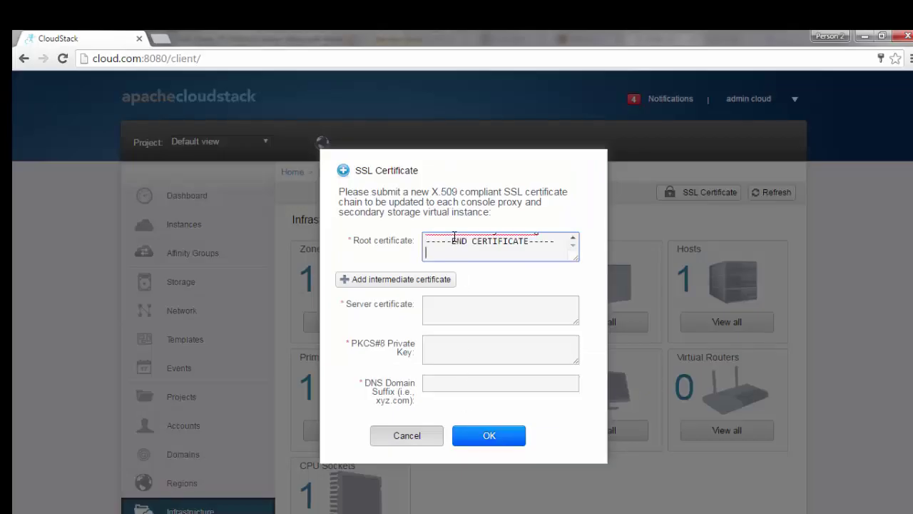
click(449, 303)
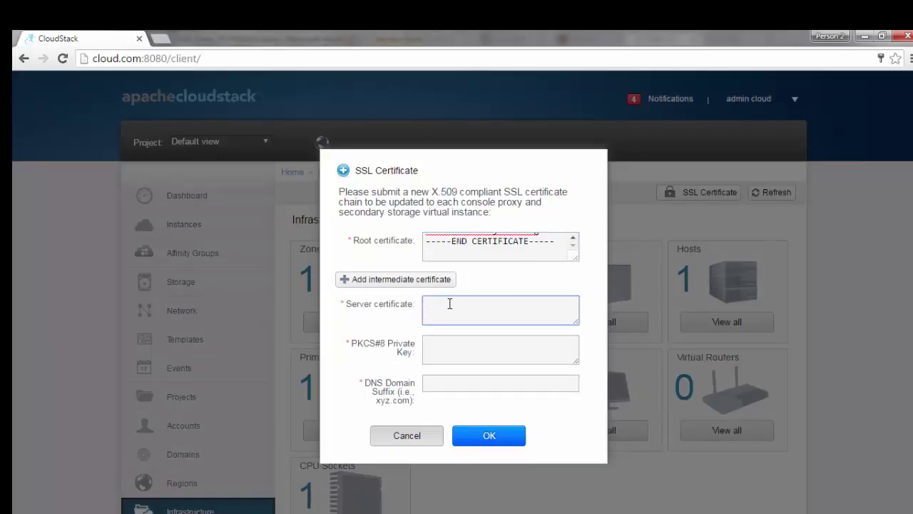
key(alt+Tab)
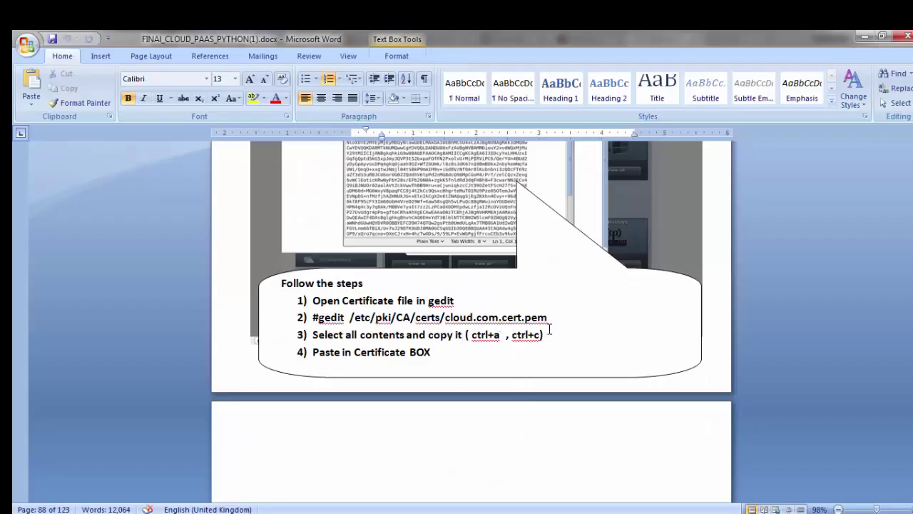
key(alt+Tab)
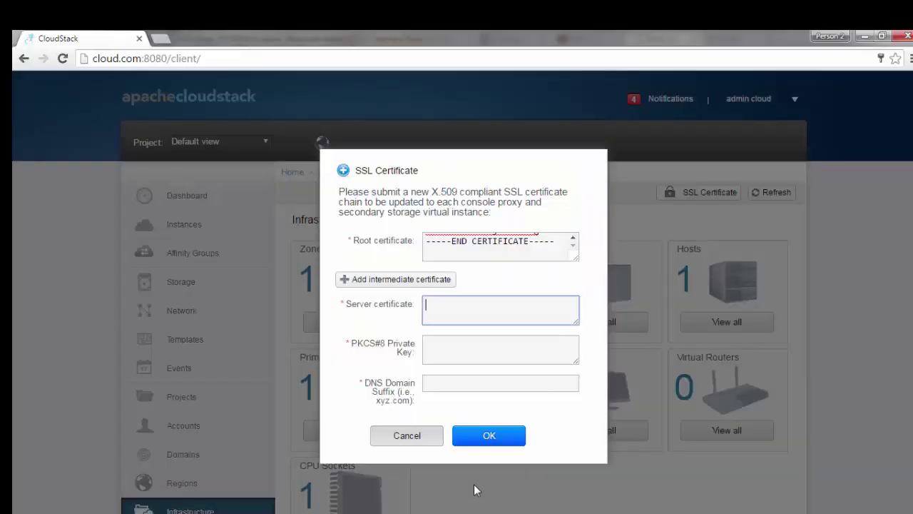
Step: Print certs/cloud.com.cert.pem and paste its contents into the Server certificate field
key(alt+Tab)
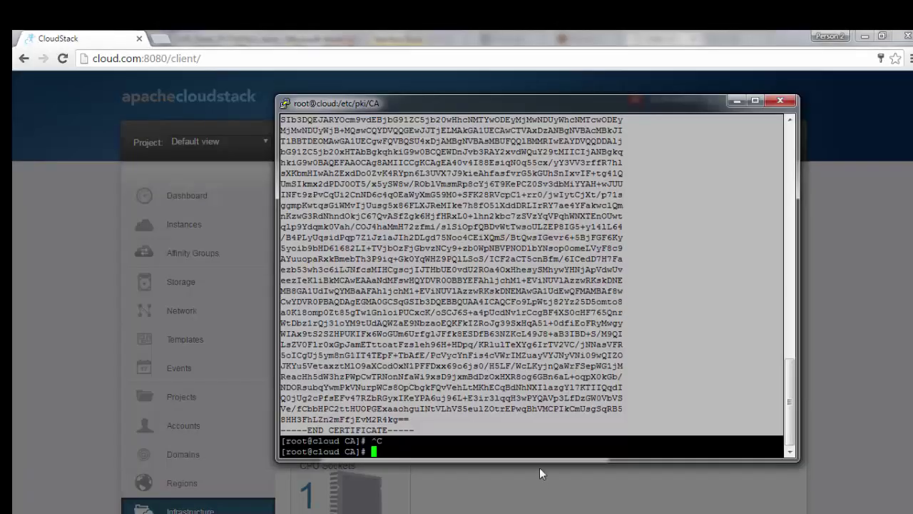
key(Up)
key(BackSpace)
key(BackSpace)
key(BackSpace)
key(BackSpace)
key(BackSpace)
key(BackSpace)
key(BackSpace)
key(BackSpace)
key(BackSpace)
key(BackSpace)
key(BackSpace)
text(cloud.com.c)
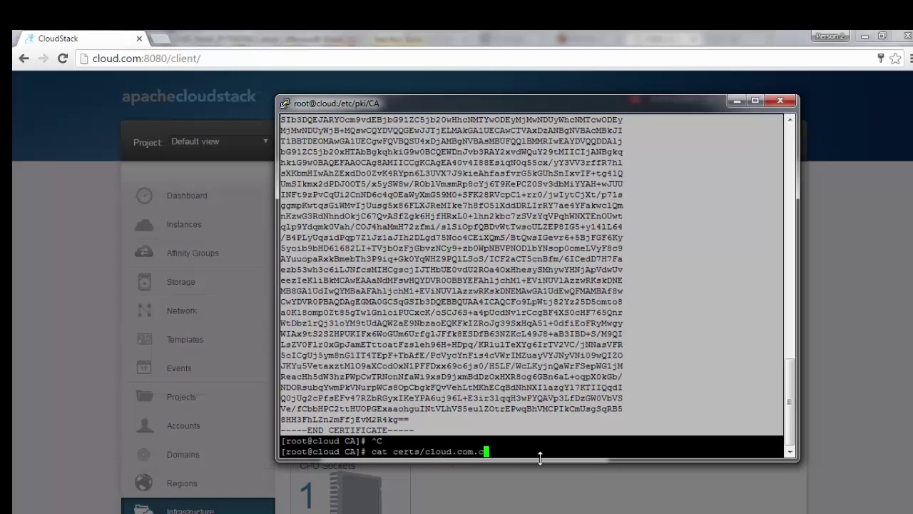
text(ert.pem)
key(Return)
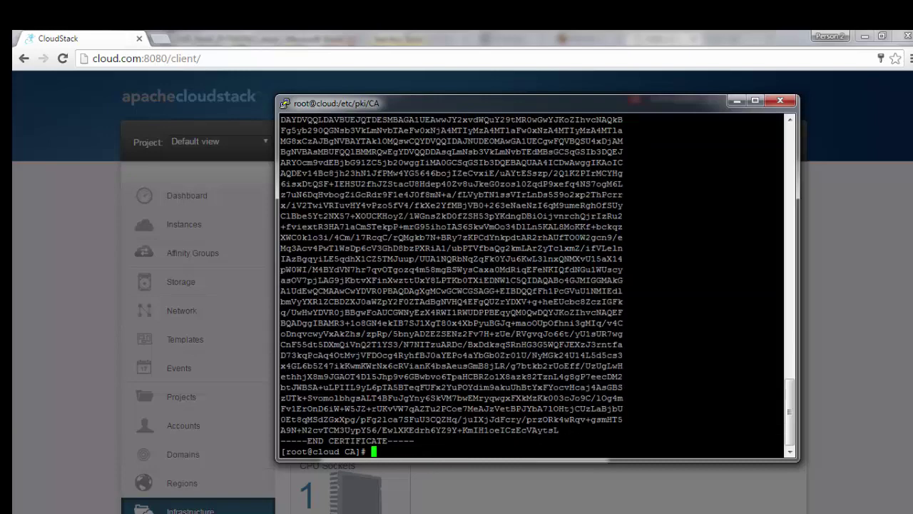
drag(385, 451, 282, 247)
key(alt+Tab)
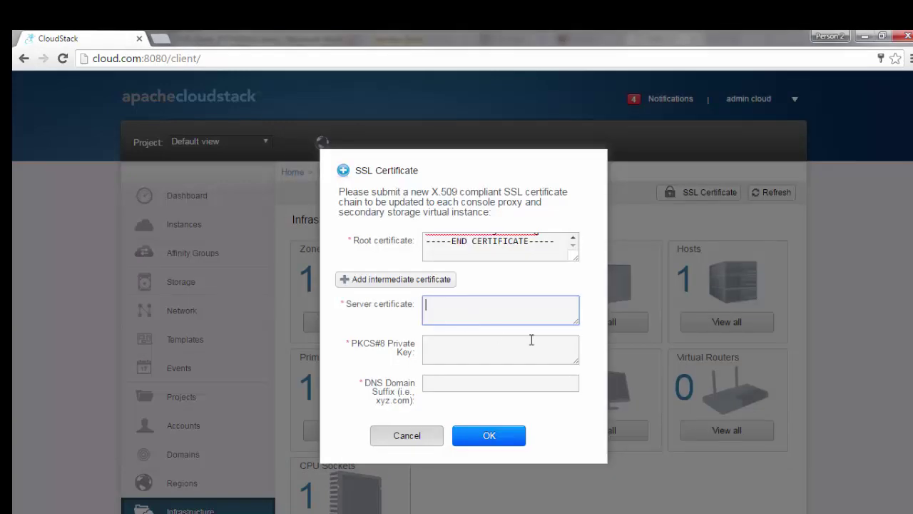
key(ctrl+v)
click(467, 349)
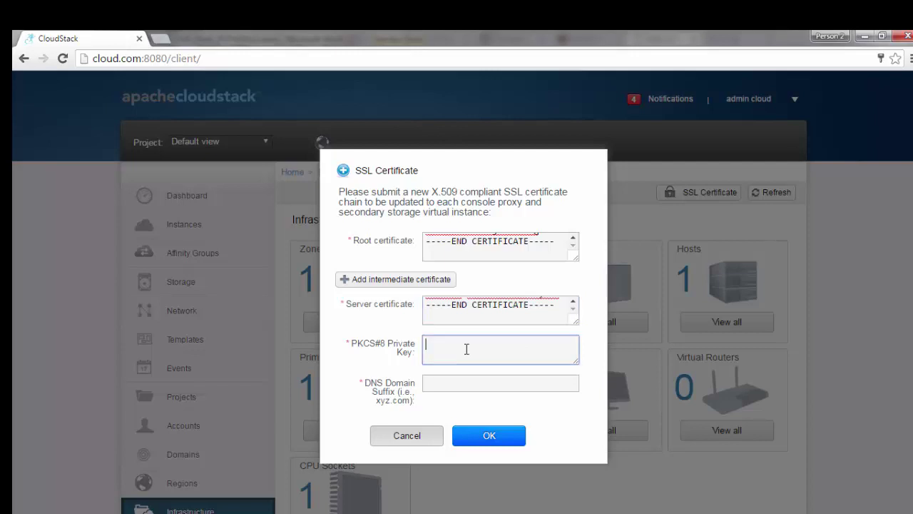
key(alt+Tab)
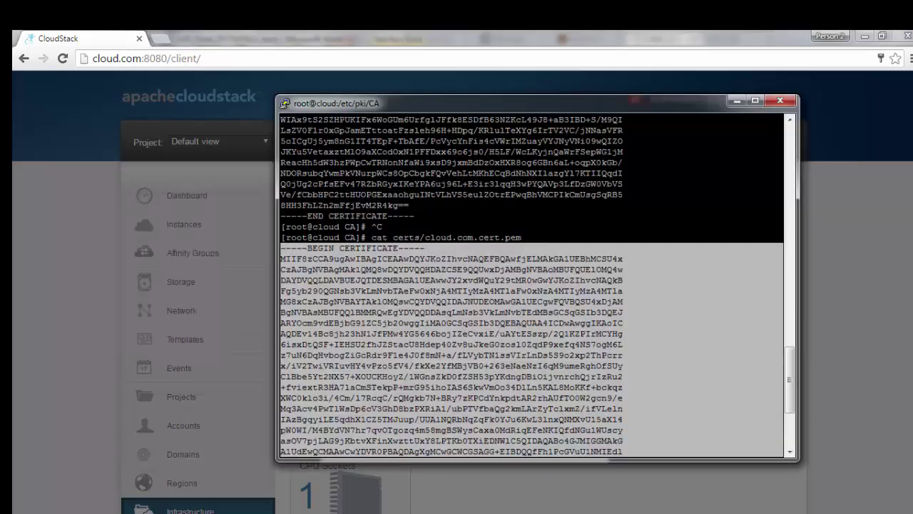
Step: Review the guide's private key step and get a fresh terminal prompt
mouse_move(569, 510)
click(863, 510)
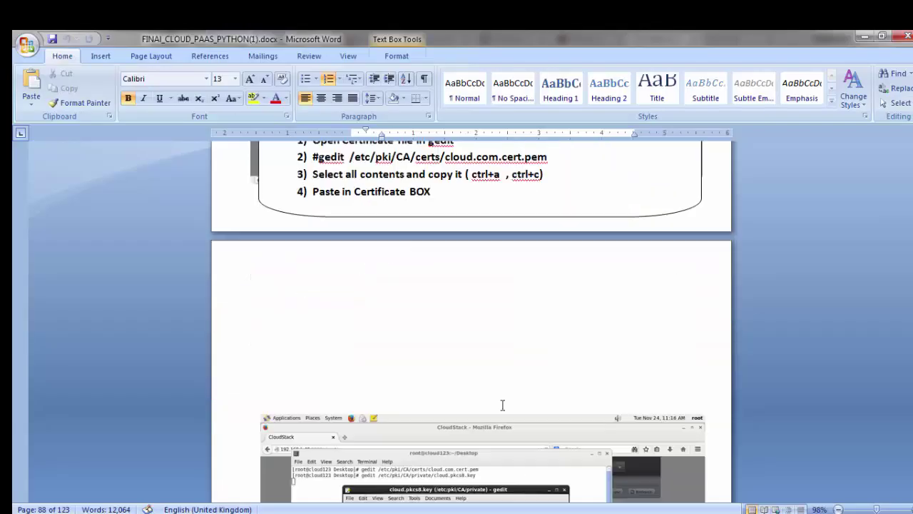
scroll(430, 389, down, 5)
scroll(430, 389, down, 5)
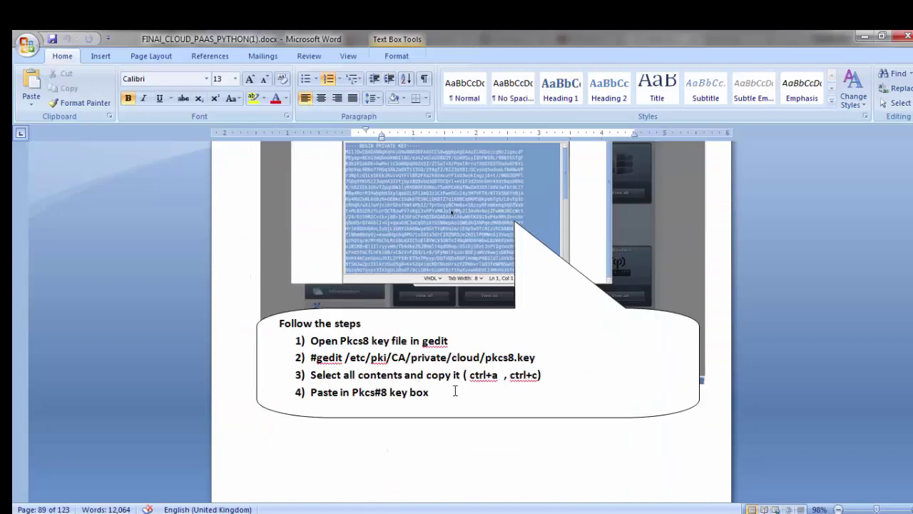
key(alt+Tab)
key(alt+Tab)
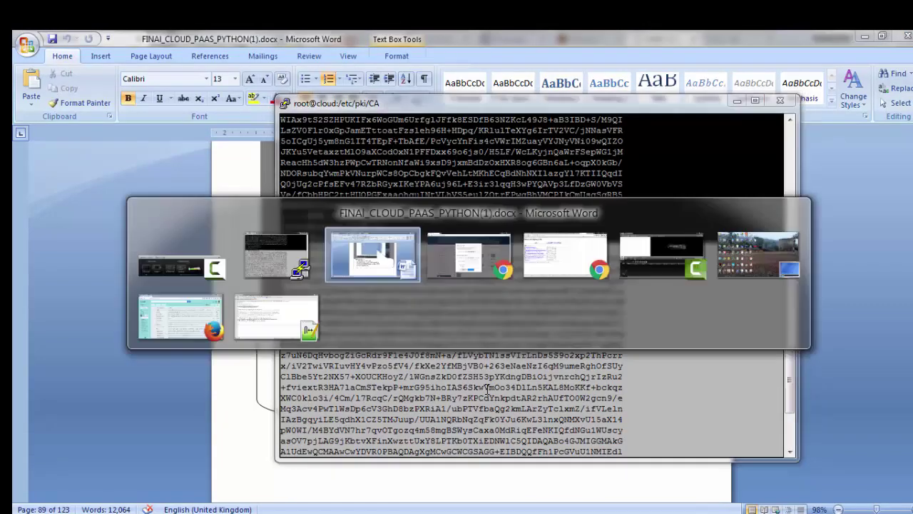
key(alt+Tab)
key(super+Down)
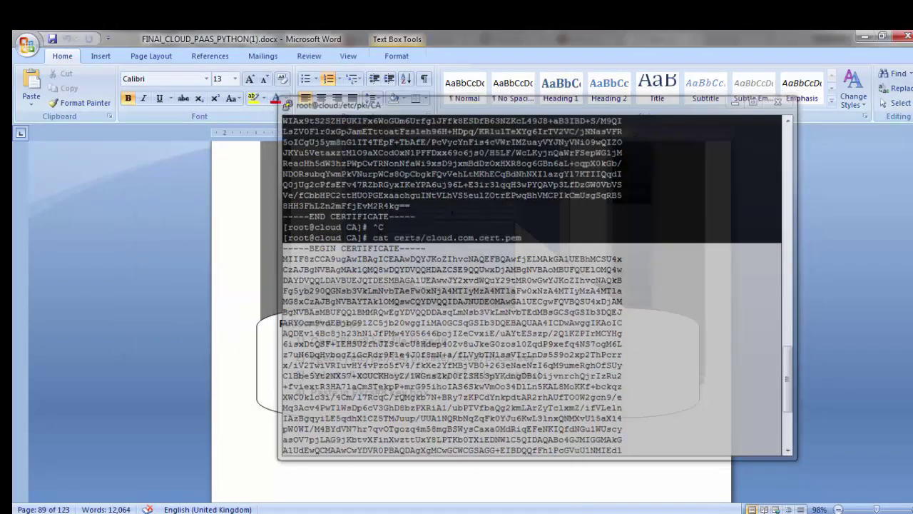
key(alt+Tab)
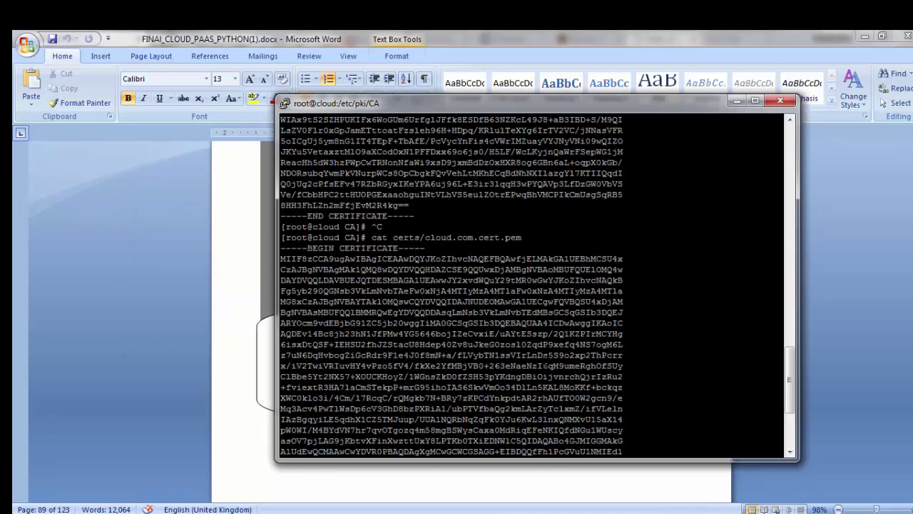
key(Return)
key(Return)
Step: Run cat private/cloud.pkcs8.key to print the PKCS#8 private key
text(c)
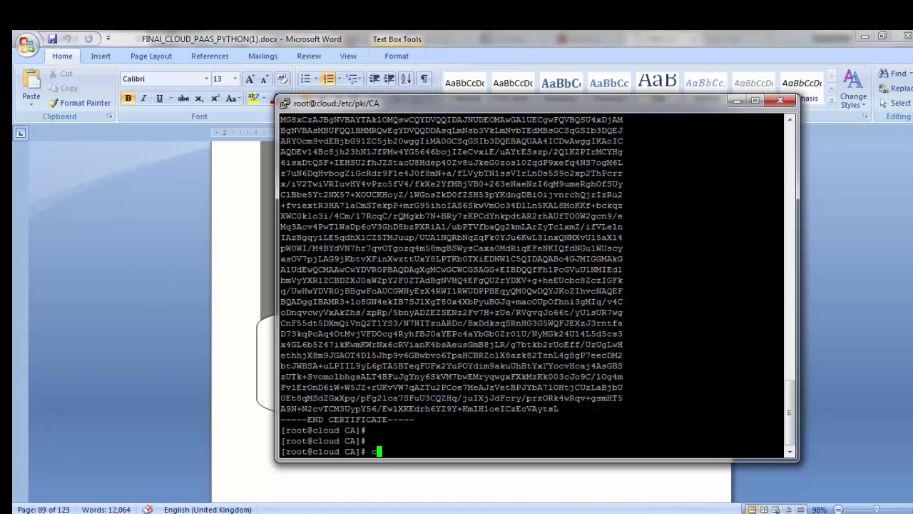
text(at pr)
key(Tab)
text(cl;)
key(BackSpace)
text(oud.p)
key(Tab)
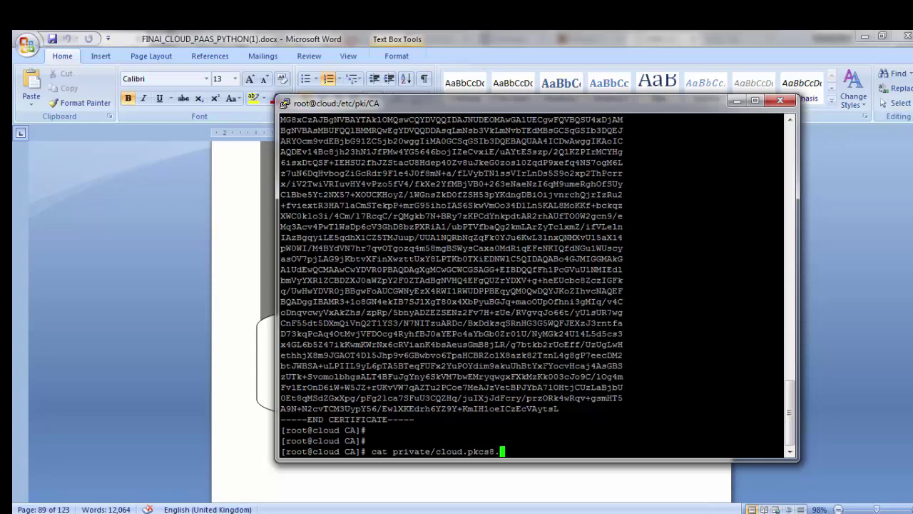
key(alt+Tab)
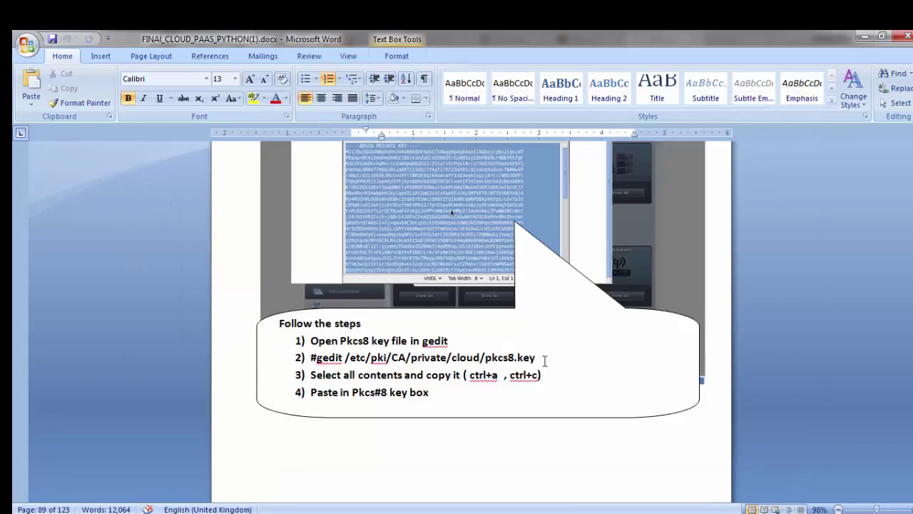
key(alt+Tab)
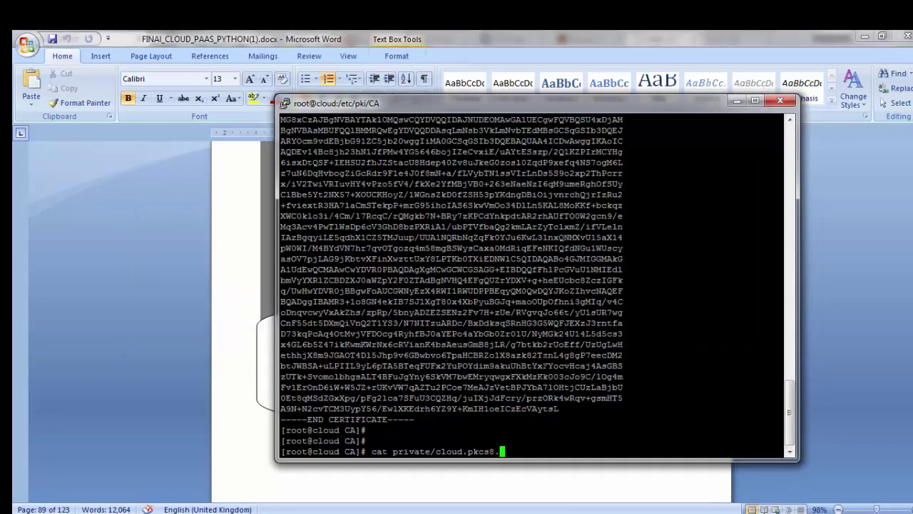
text(key)
key(Return)
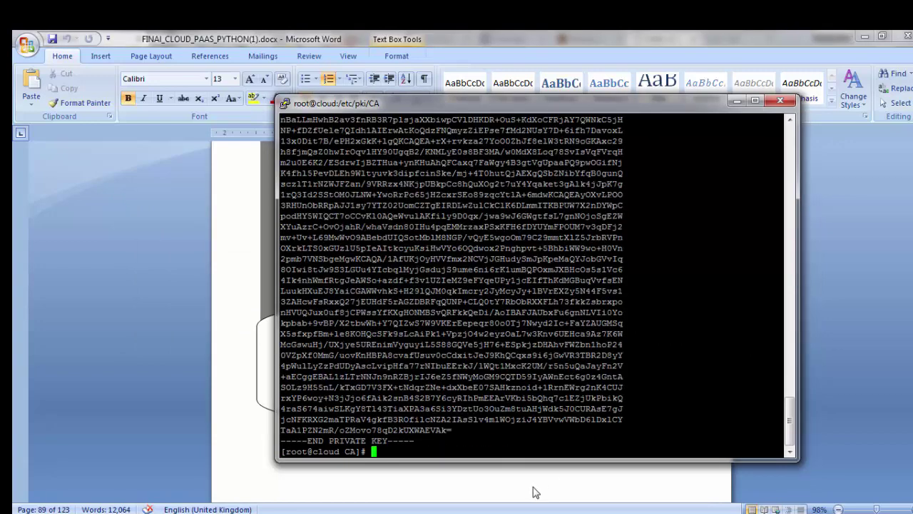
Step: Select and copy the whole printed private key block
drag(778, 452, 250, 277)
click(349, 401)
drag(777, 452, 283, 367)
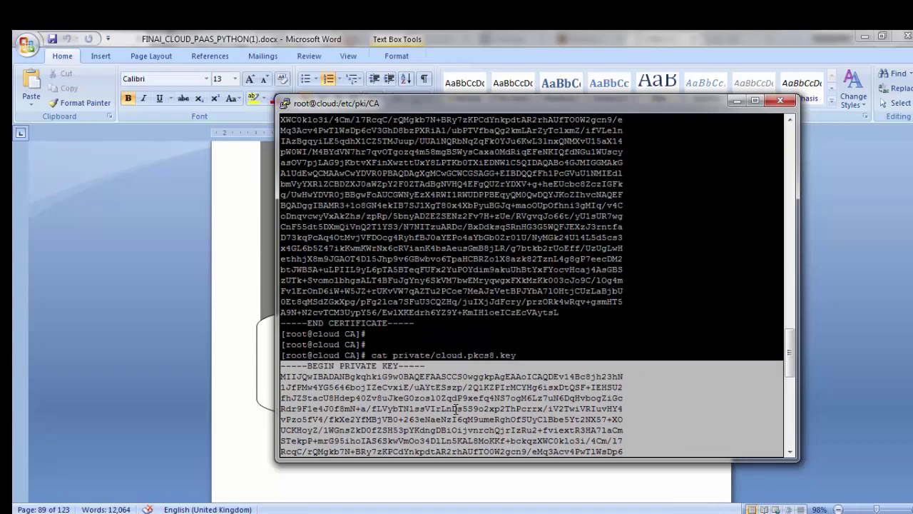
key(alt+Tab)
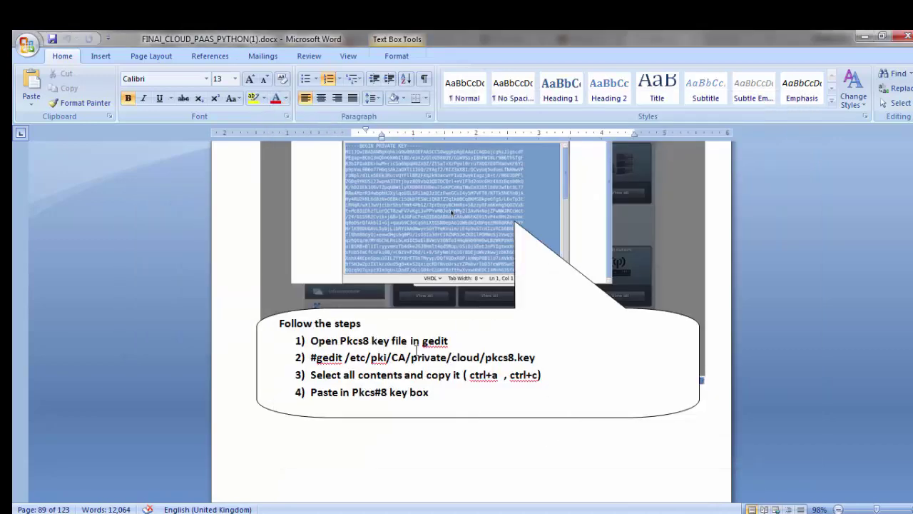
scroll(452, 212, down, 10)
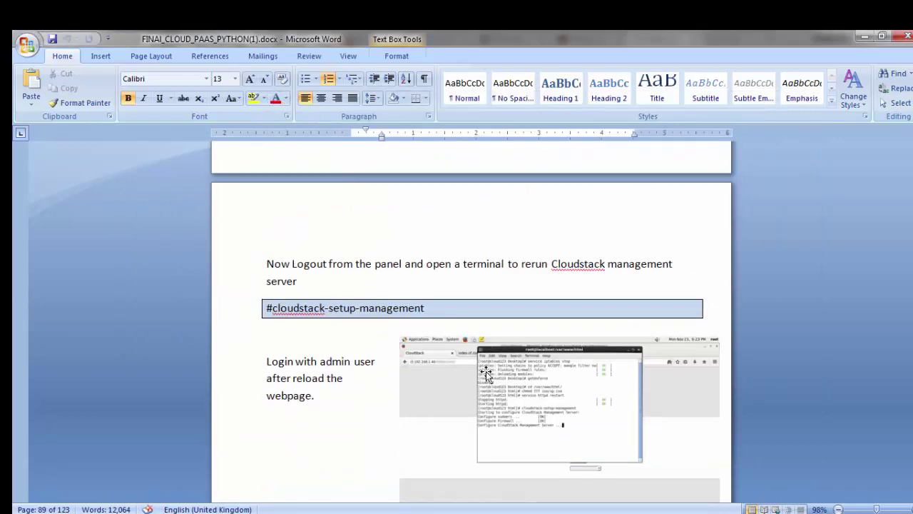
key(alt+Tab)
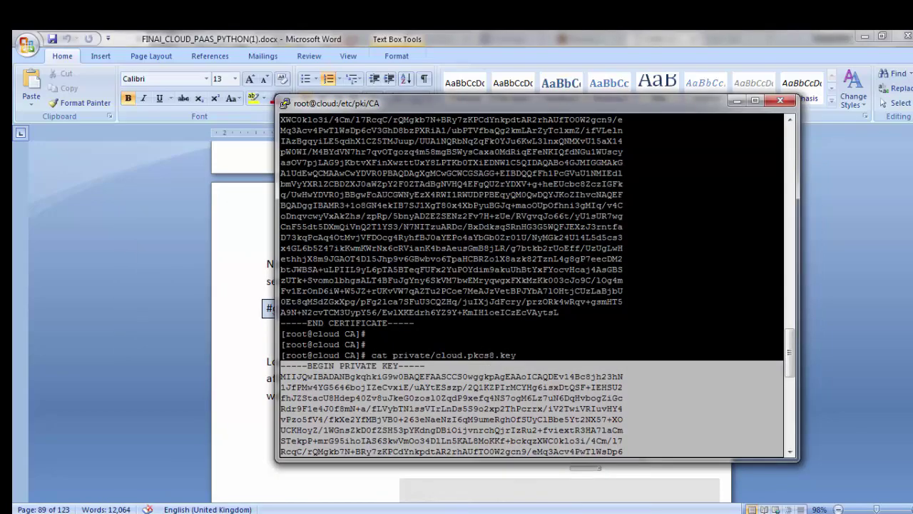
key(alt+Tab)
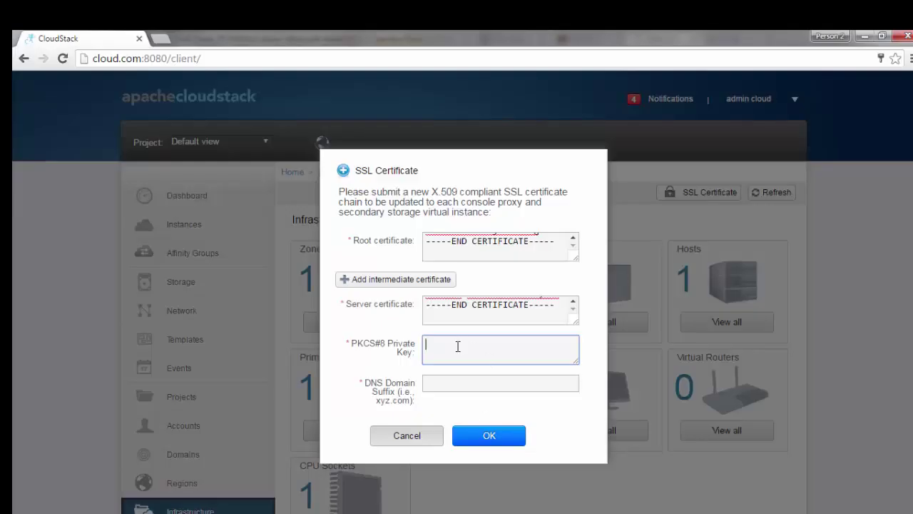
Step: Paste the private key, enter cloud.com as DNS domain suffix, and submit
key(ctrl+v)
click(466, 385)
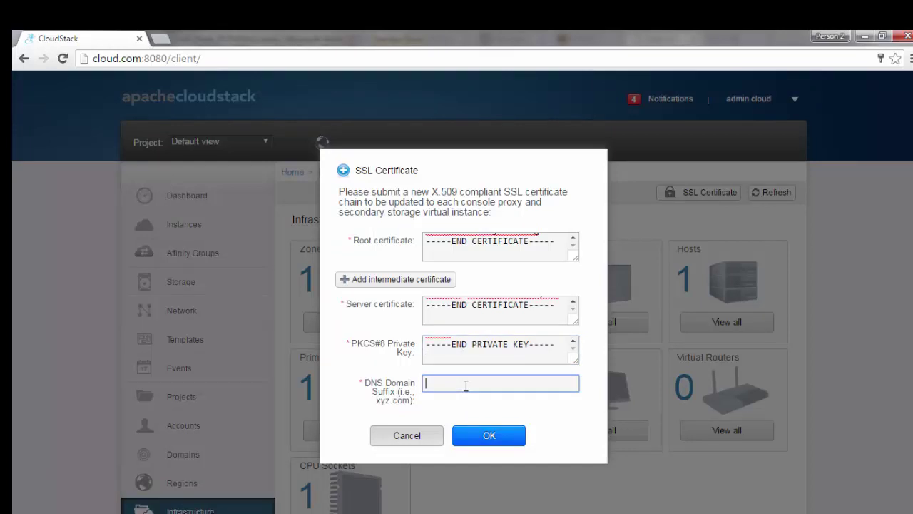
text(cloud.com)
click(486, 440)
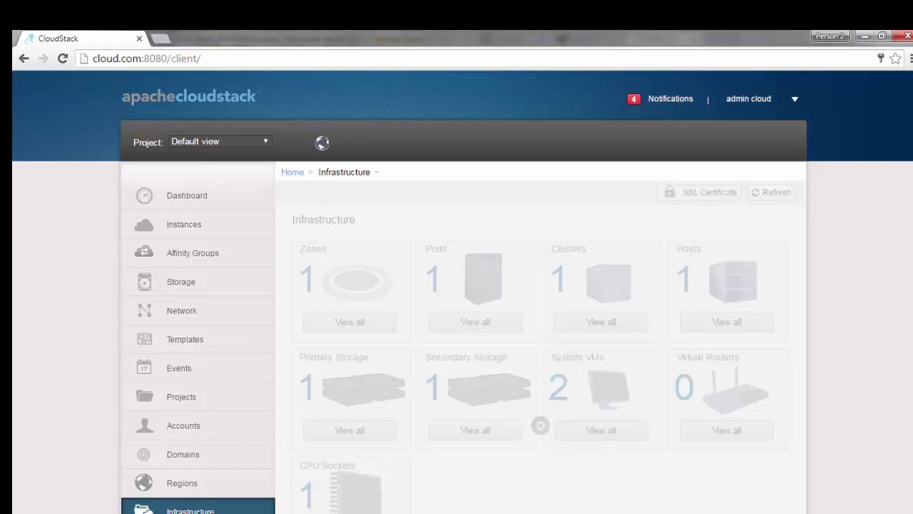
Step: Close the 'Update SSL Certificates succeeded' status and clear the terminal selection
mouse_move(527, 513)
click(527, 462)
scroll(403, 459, down, 2)
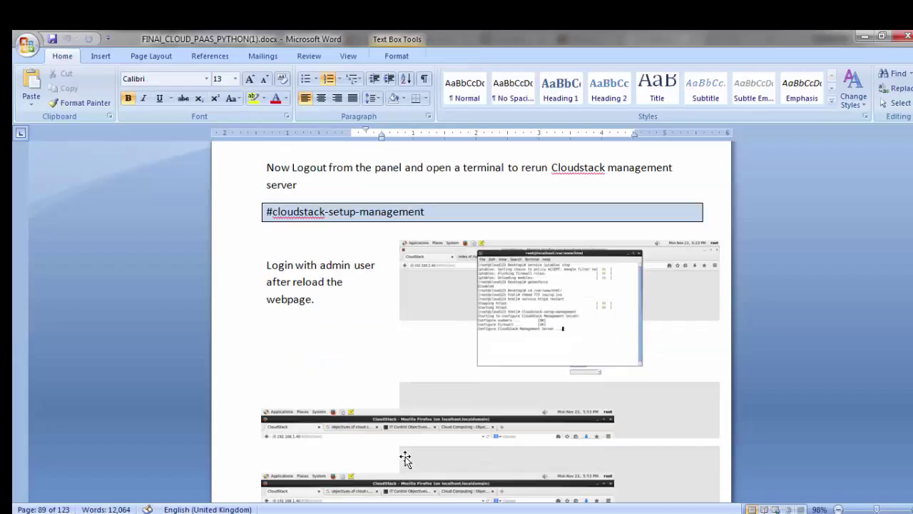
scroll(405, 457, up, 1)
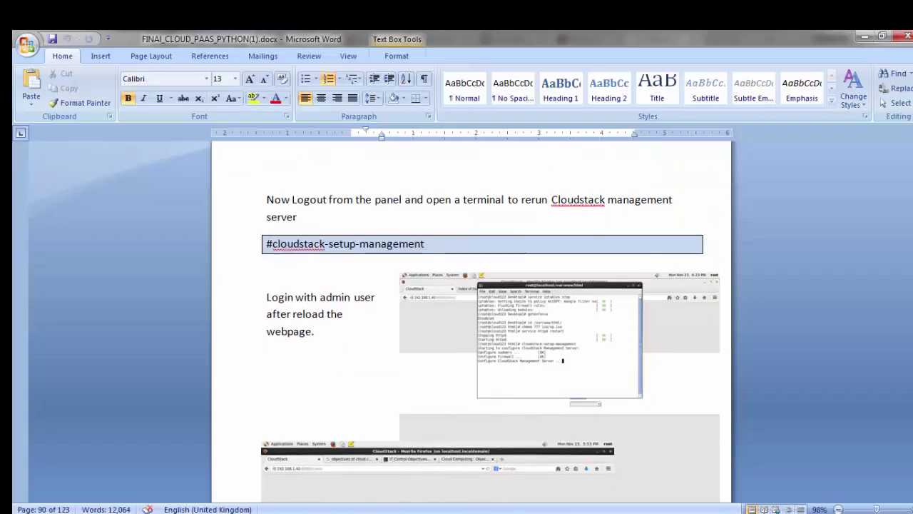
key(alt+Tab)
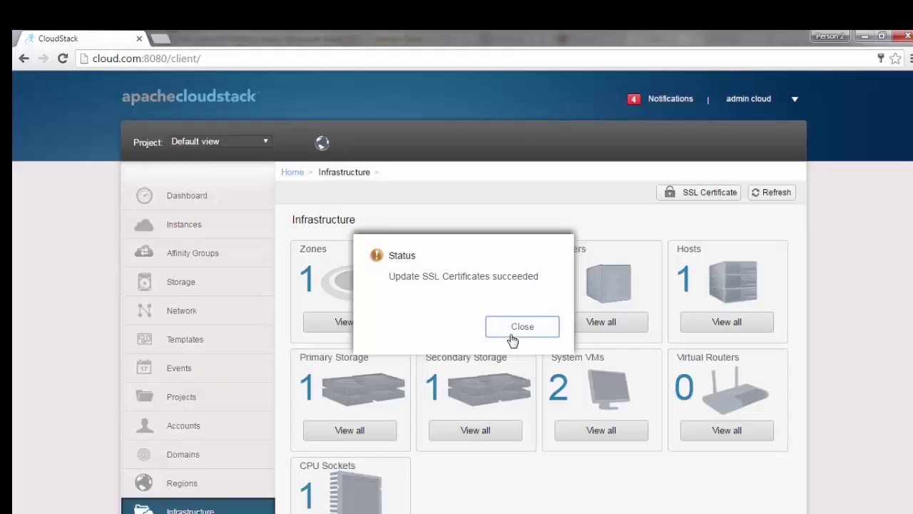
click(516, 333)
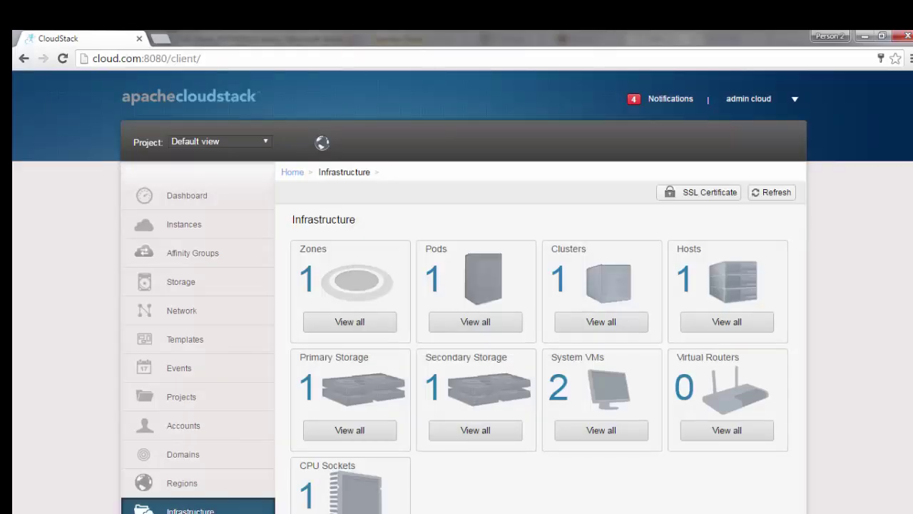
key(alt+Tab)
click(551, 383)
Step: Run cloudstack-setup-management until it reports setup is Done, then minimize PuTTY
key(Return)
key(Return)
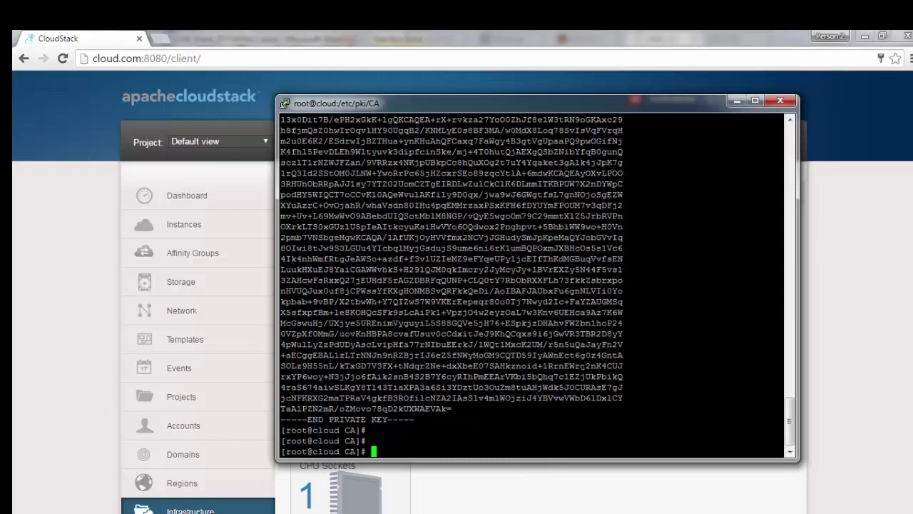
text(cloudstack-setup-)
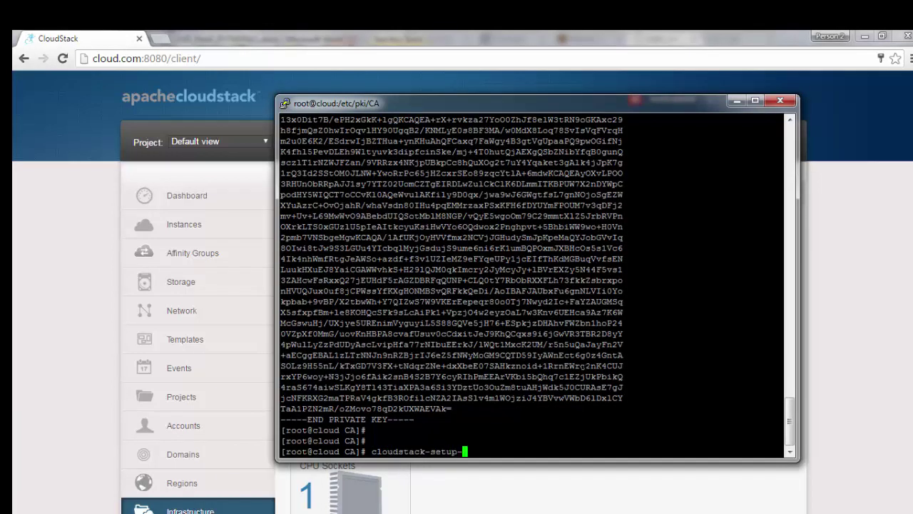
text(management)
key(Return)
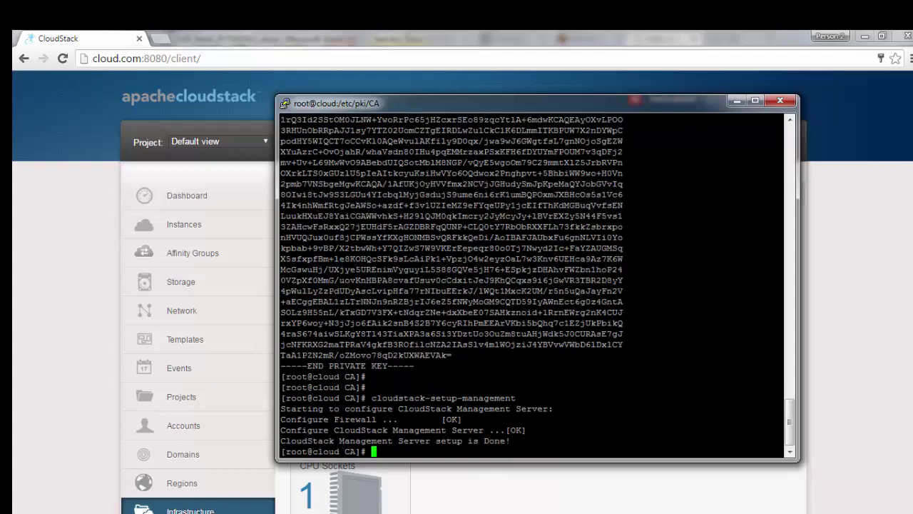
click(734, 101)
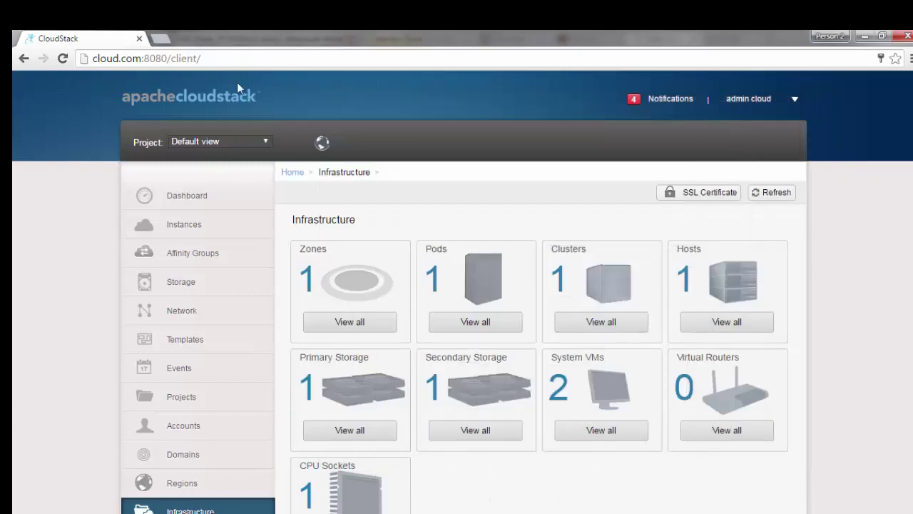
Step: Reload the console and log in as admin with the administrator password
click(256, 59)
key(Return)
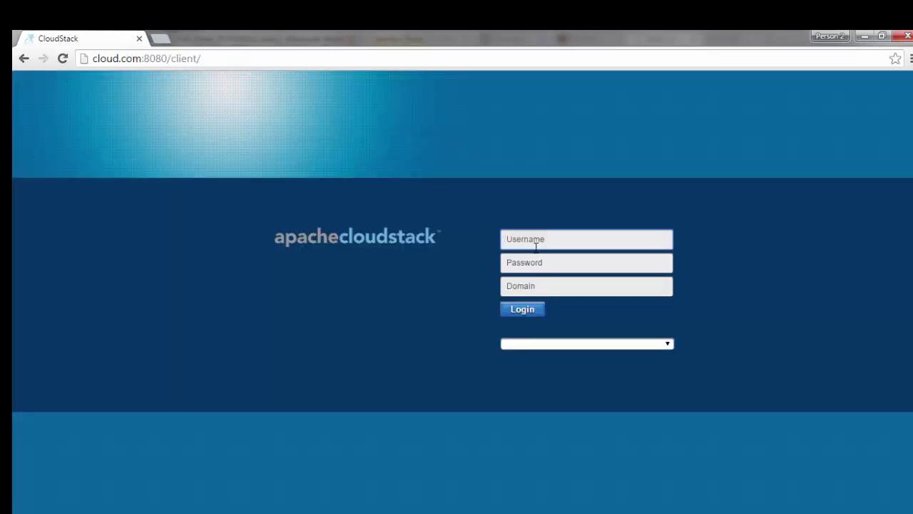
text(admin)
key(Tab)
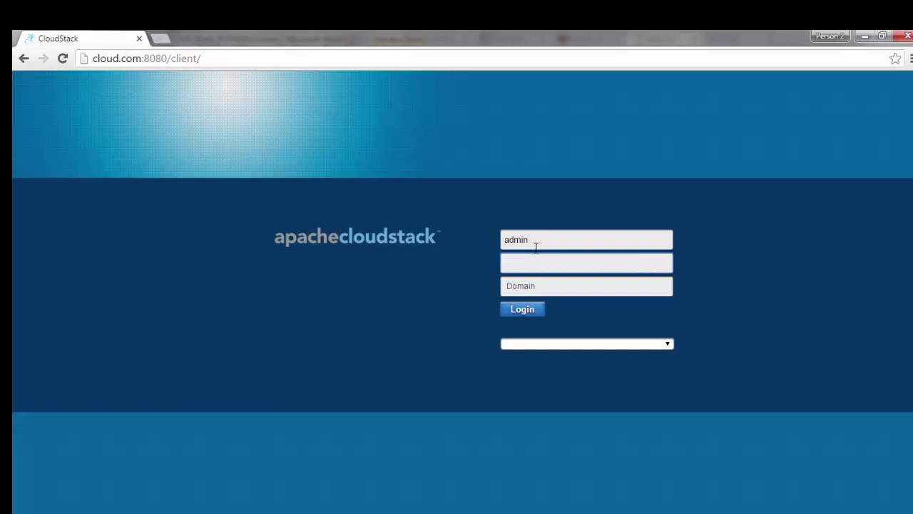
text(passwo)
key(Return)
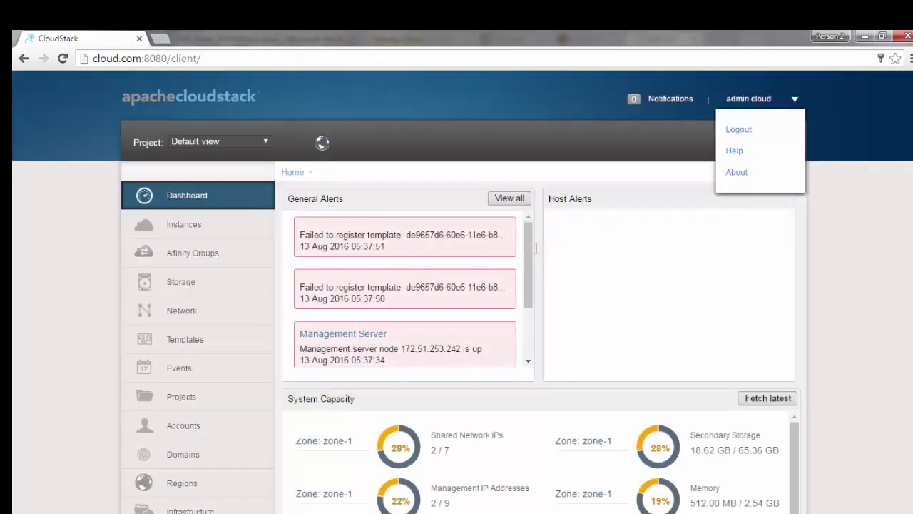
scroll(14, 401, down, 2)
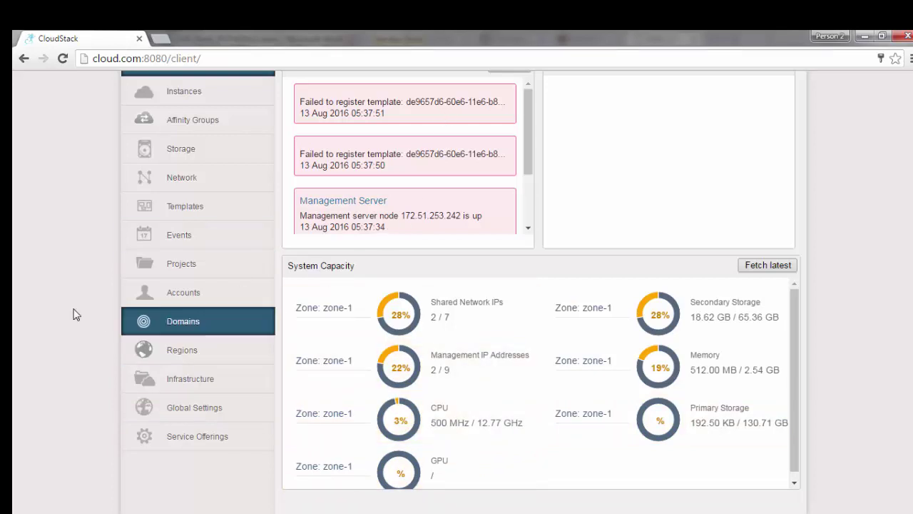
Step: Switch the Templates list to ISOs and open Register ISO
click(184, 209)
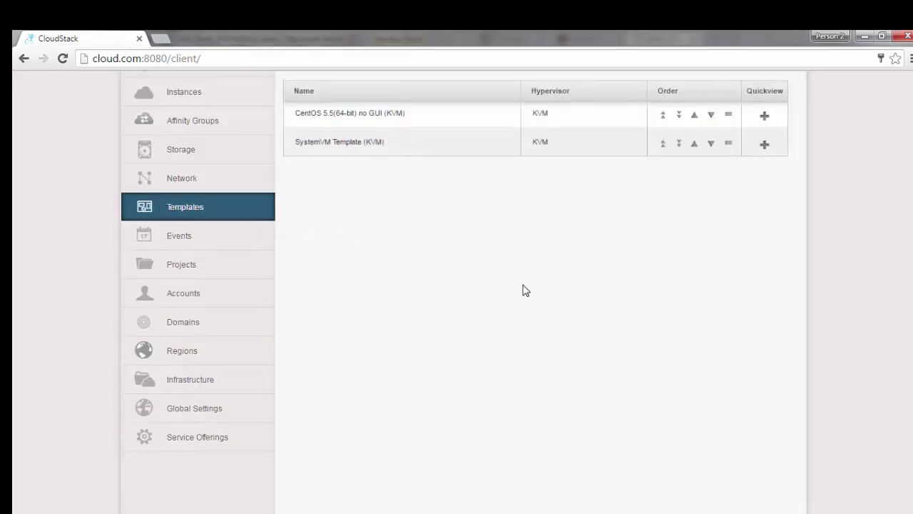
scroll(402, 228, up, 3)
click(392, 193)
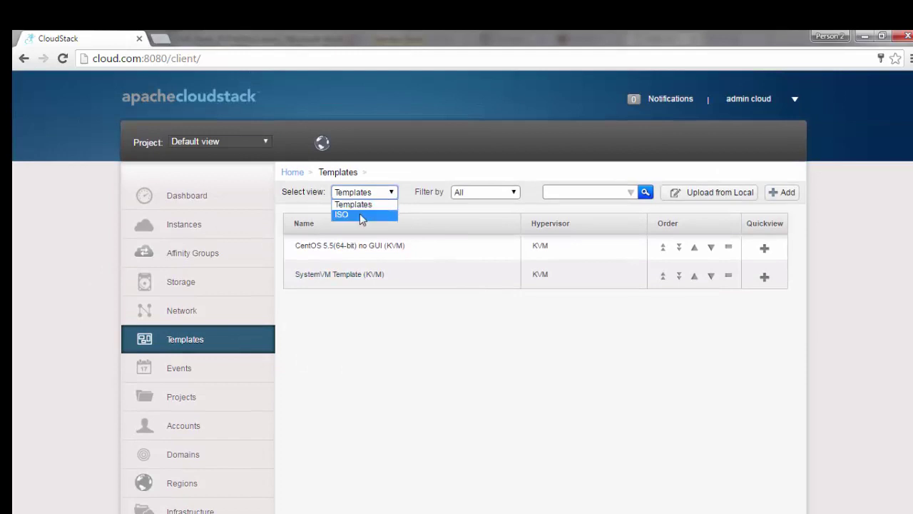
click(359, 212)
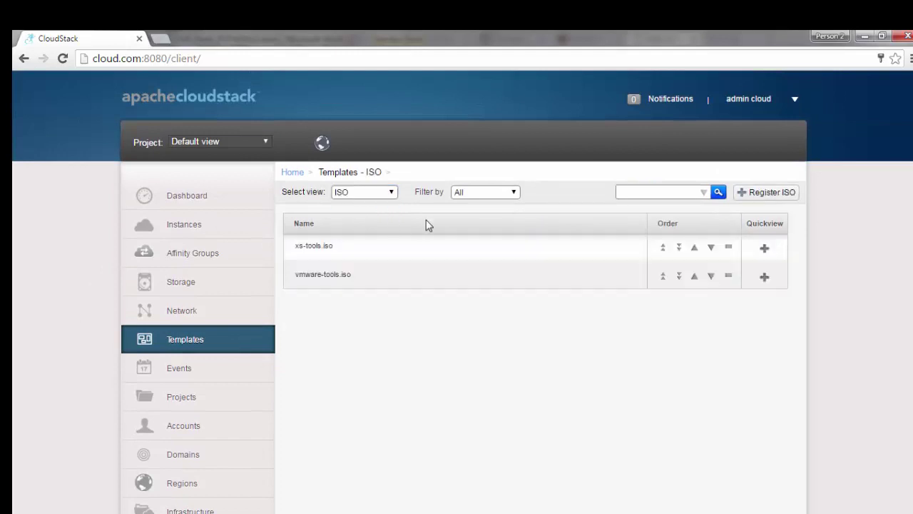
click(771, 194)
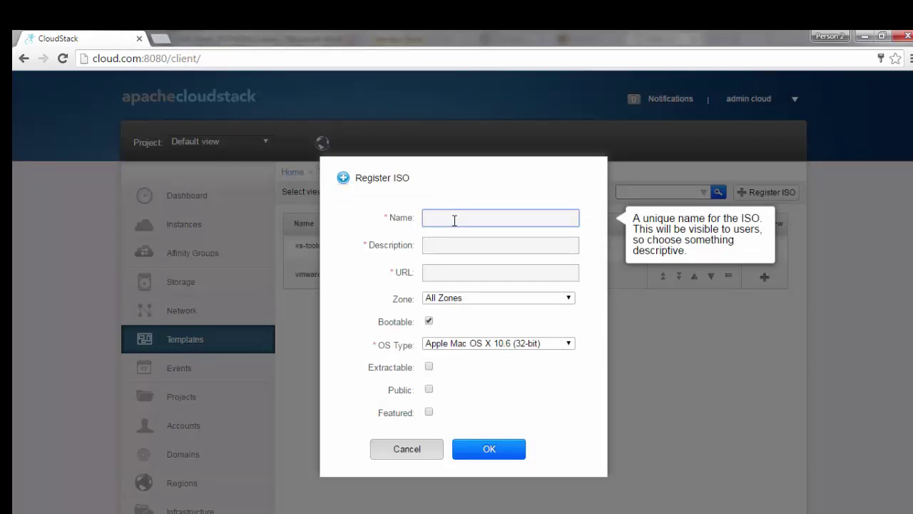
text(ceontos)
key(Tab)
text(cen)
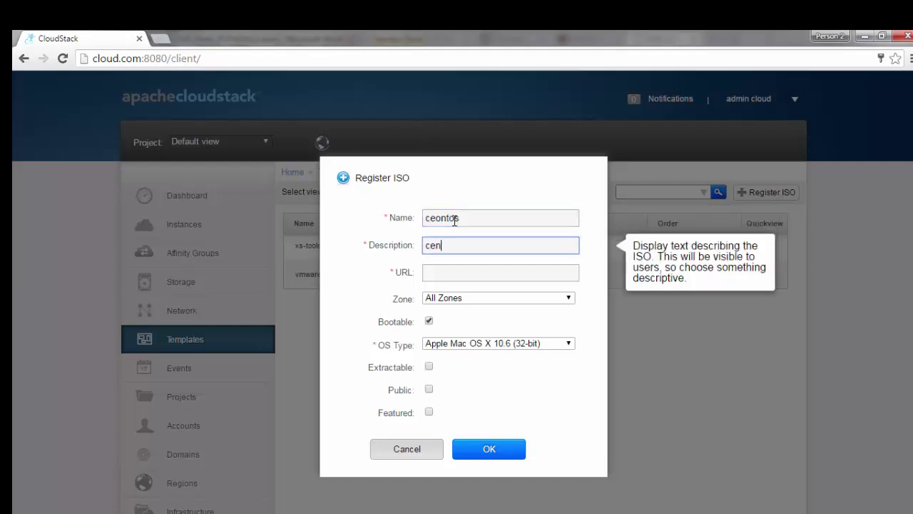
text(tos-6.8)
key(Tab)
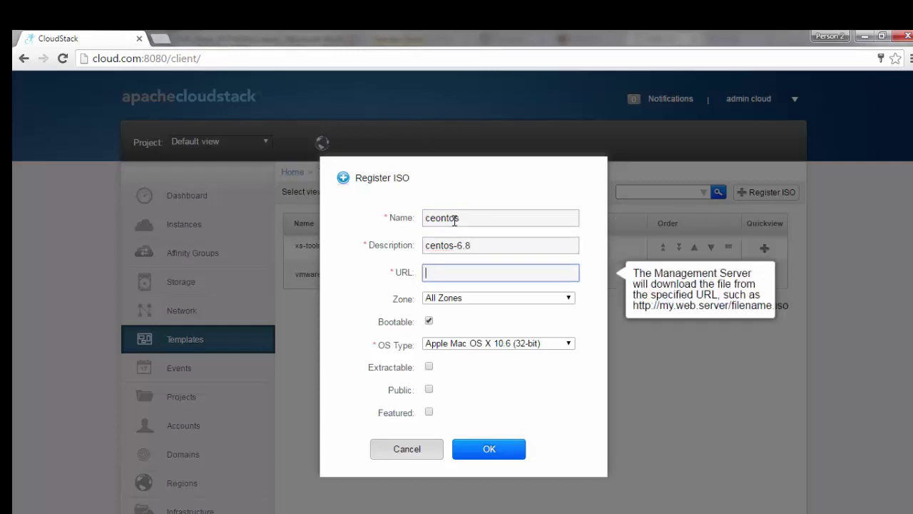
text(http)
text(://cloud.com)
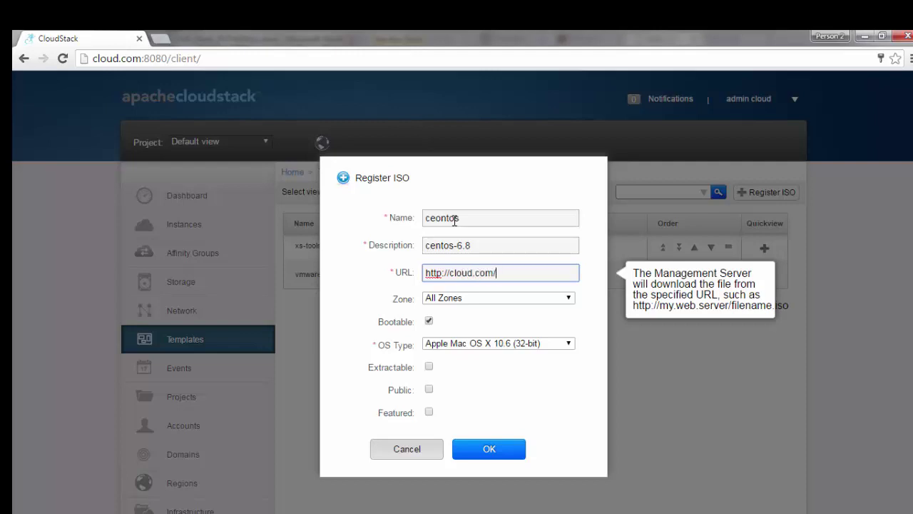
text(/iso/)
key(alt+Tab)
Step: Change to /var/www/html/iso/ in PuTTY and list its files
key(alt+Tab)
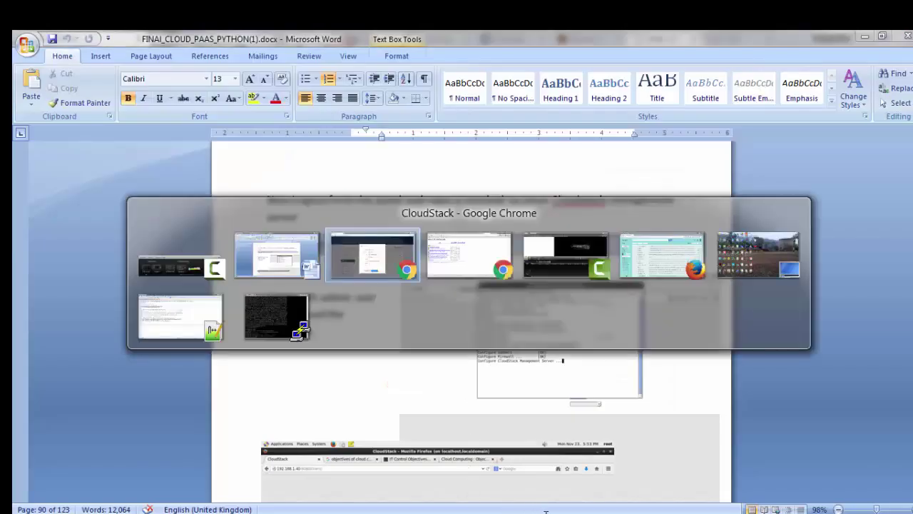
key(alt+Tab)
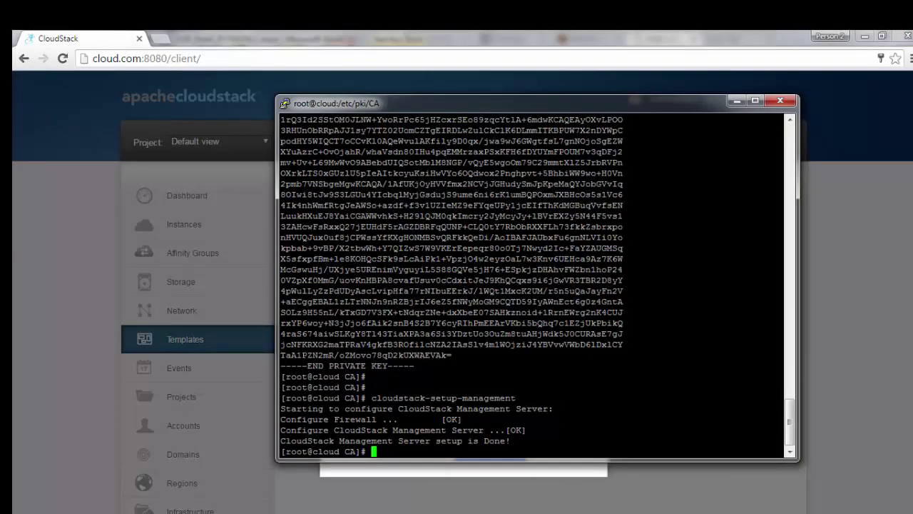
text(cd /var/www/html/iso/)
key(Return)
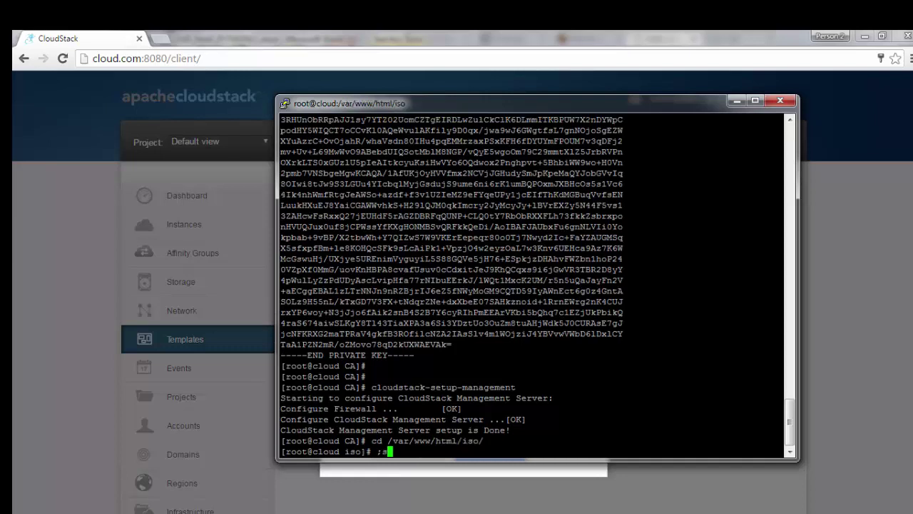
text(;s)
key(Return)
text(ls)
key(Return)
Step: Rename CentOS-6.8-x86_64-bin-DVD1.iso to centos1.iso
text(m)
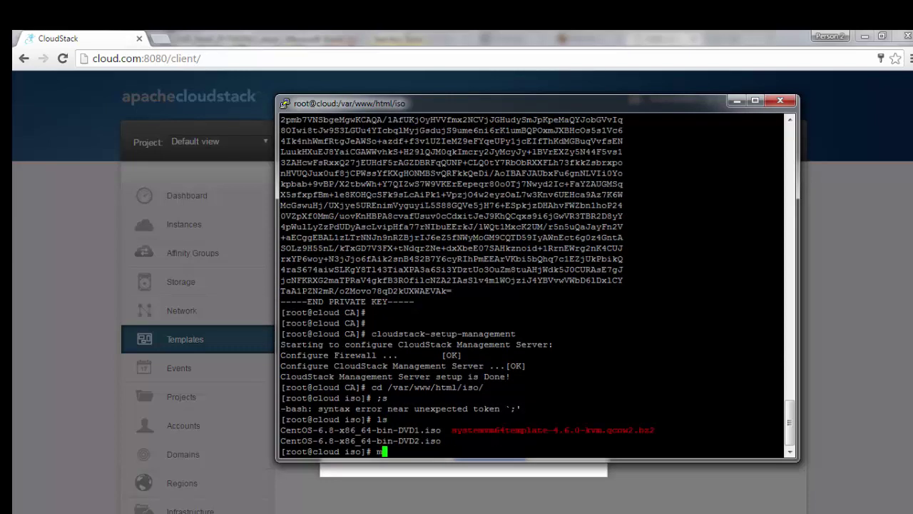
text(v C)
key(Tab)
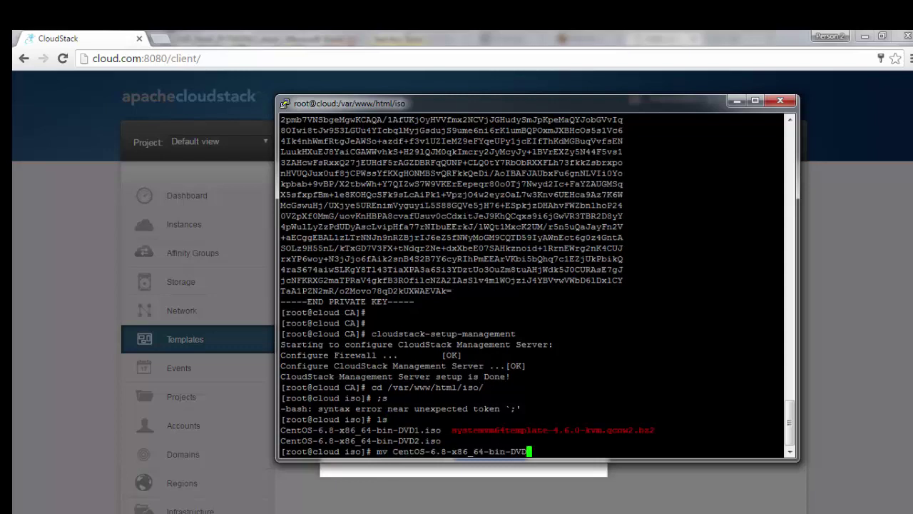
text(1)
key(Tab)
text(centos)
text(.iso)
key(Left)
key(Left)
key(Left)
key(Left)
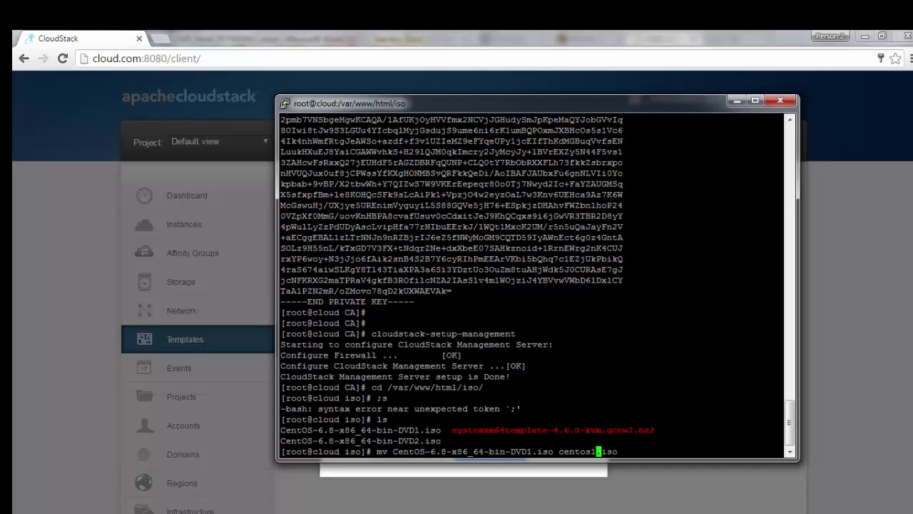
key(Return)
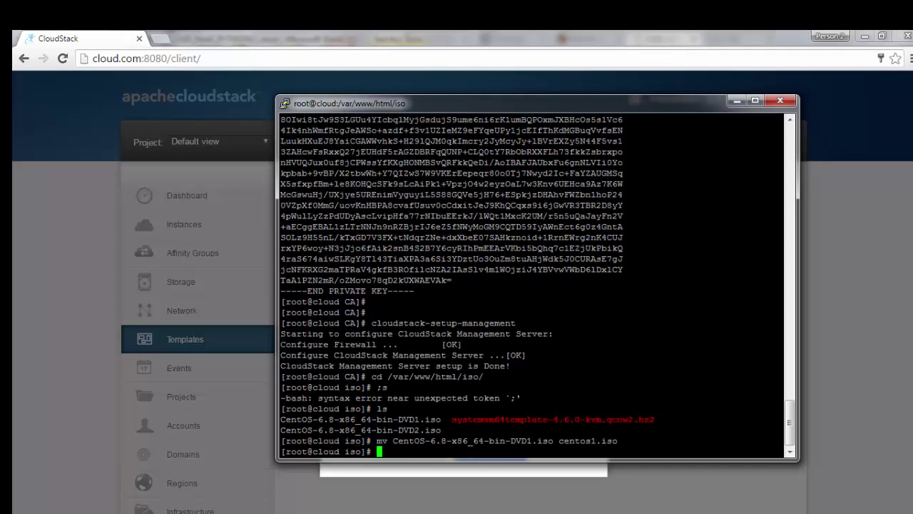
key(alt+Tab)
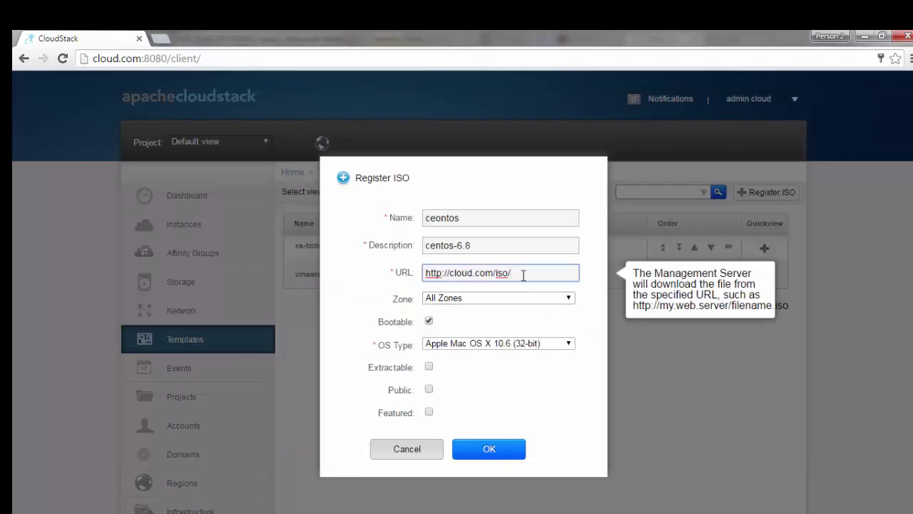
Step: Register the ceontos ISO from .../centos1.iso in zone-1, extractable, public, OS type CentOS 6.5 (64-bit)
text(centos1.iso)
key(Tab)
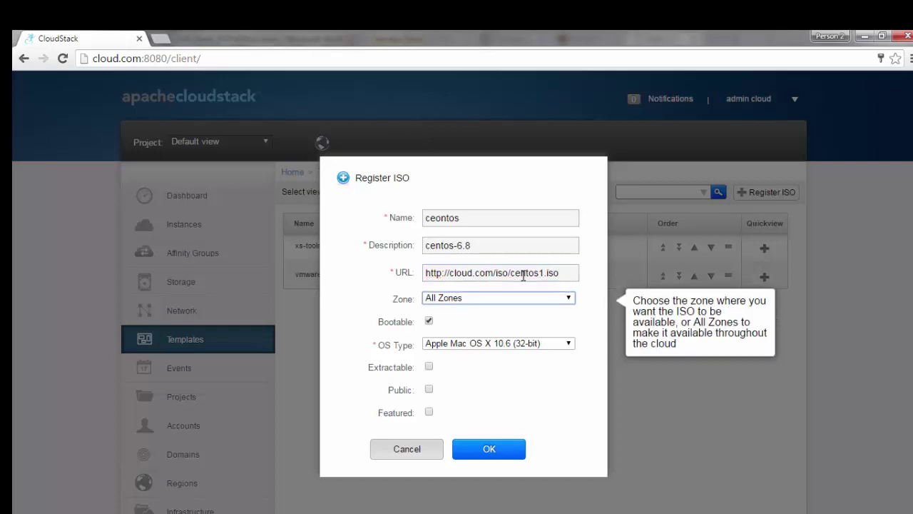
click(507, 297)
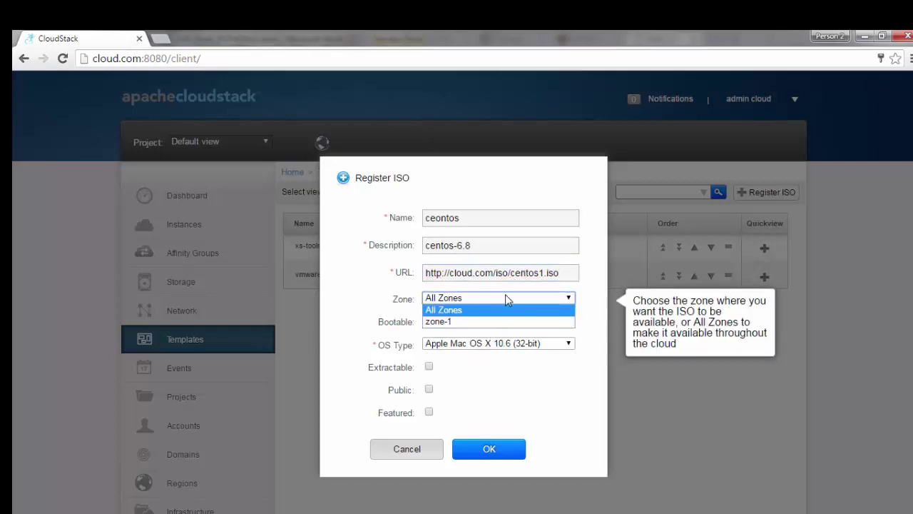
click(503, 322)
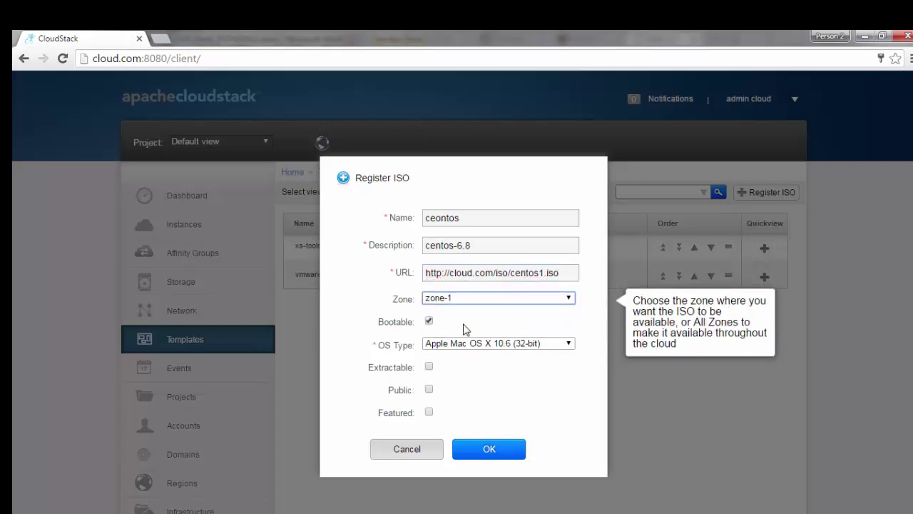
click(428, 367)
click(429, 390)
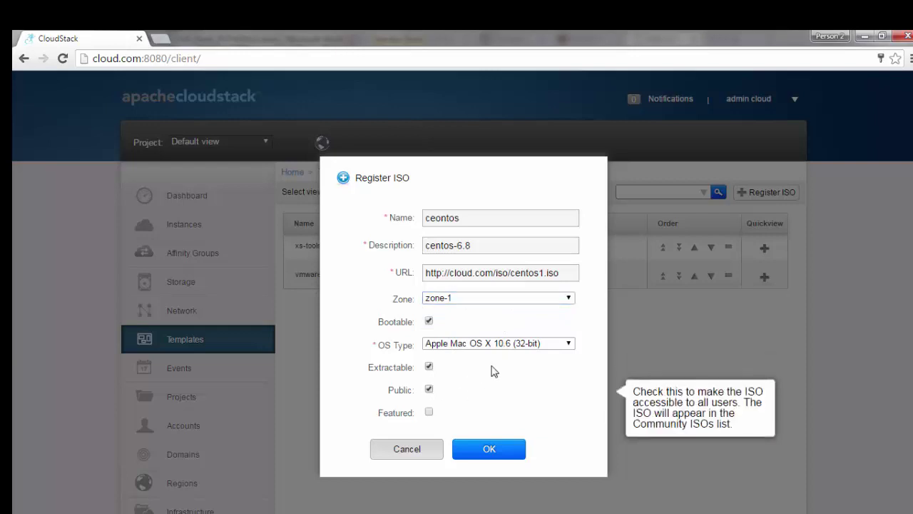
click(546, 343)
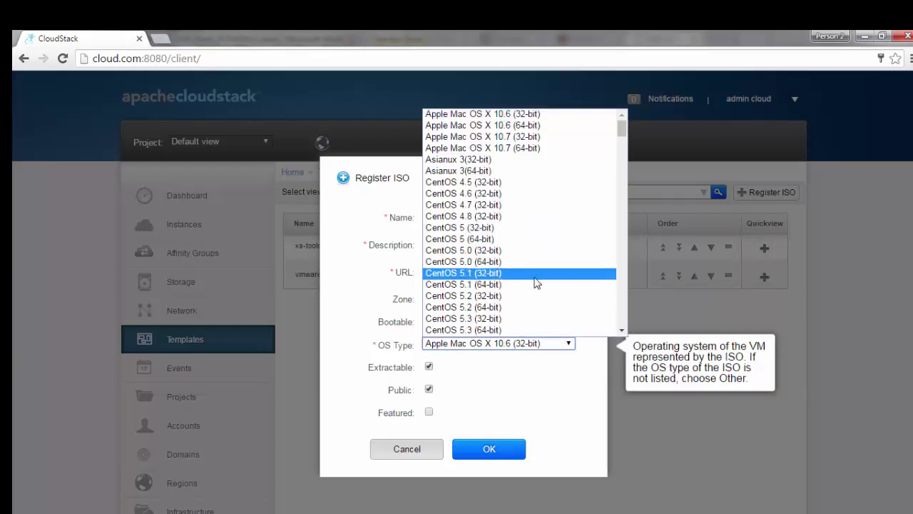
scroll(536, 314, down, 5)
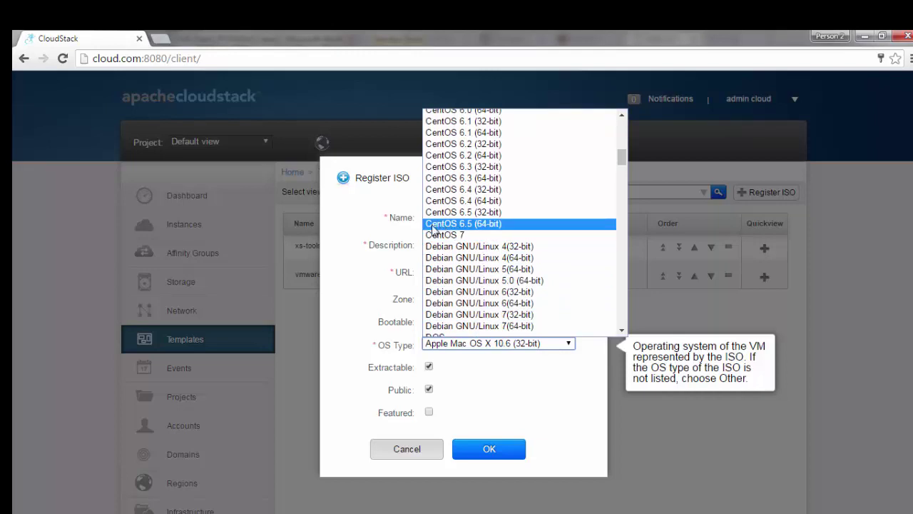
click(433, 227)
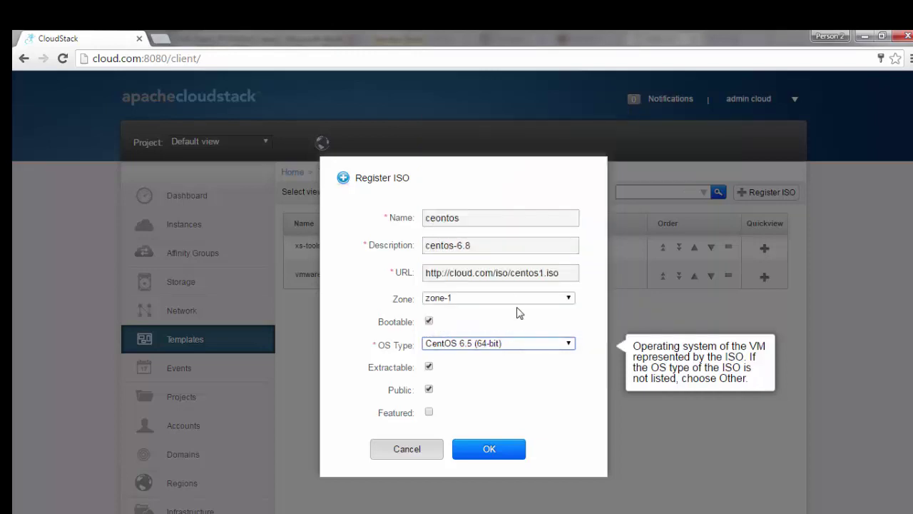
click(489, 449)
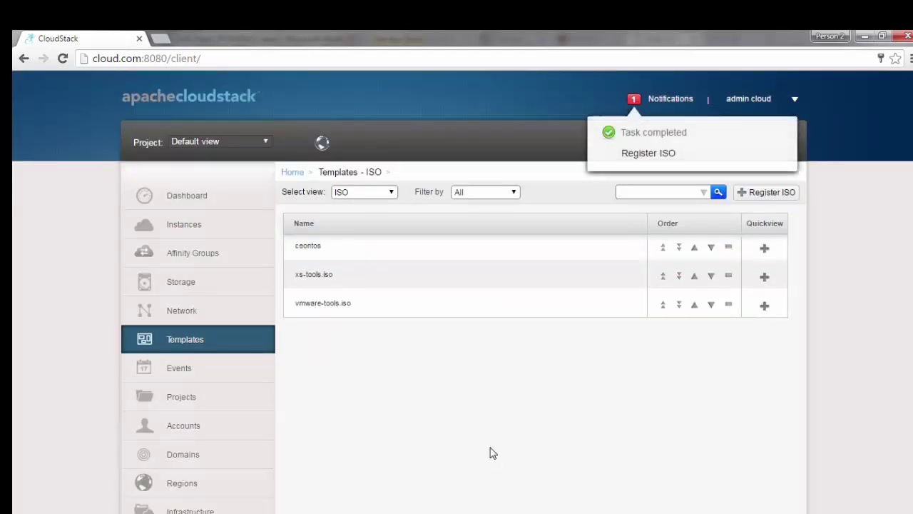
Step: Check the ceontos ISO's install status in zone-1, refreshing until it shows ready
click(308, 246)
scroll(562, 438, down, 3)
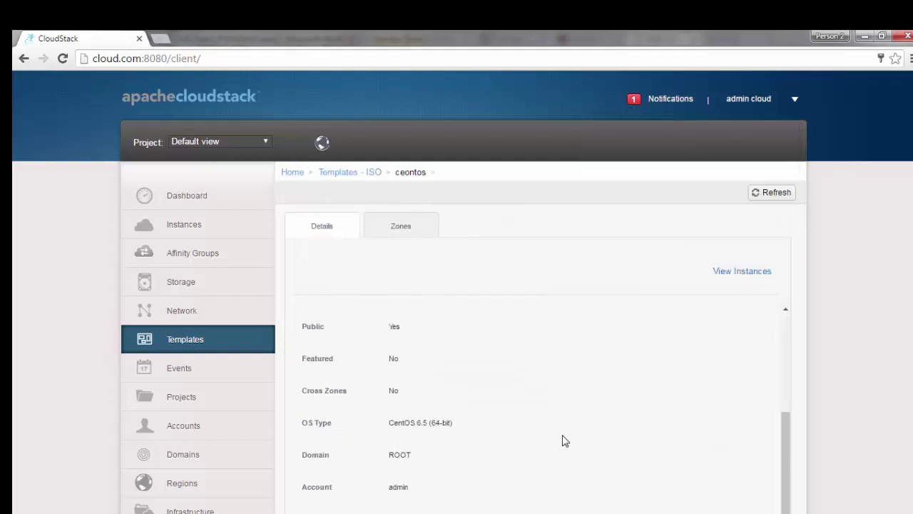
scroll(563, 437, up, 3)
click(410, 229)
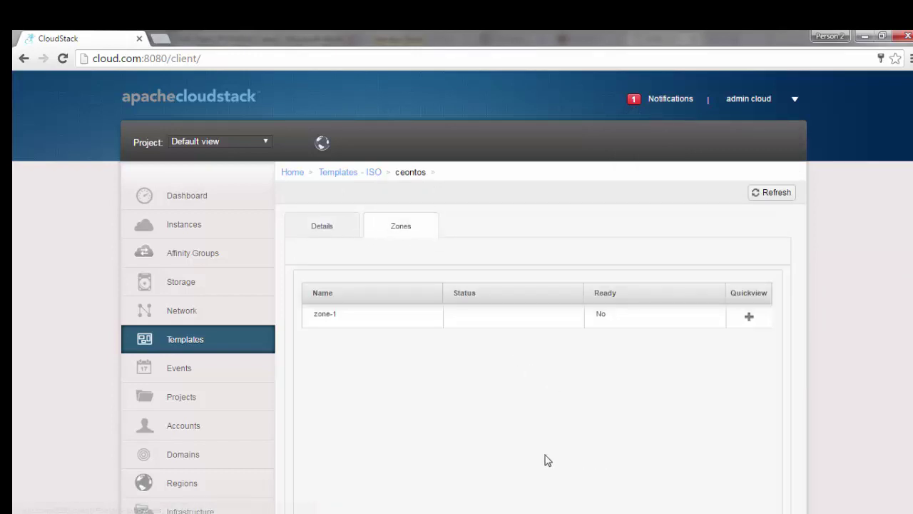
click(382, 317)
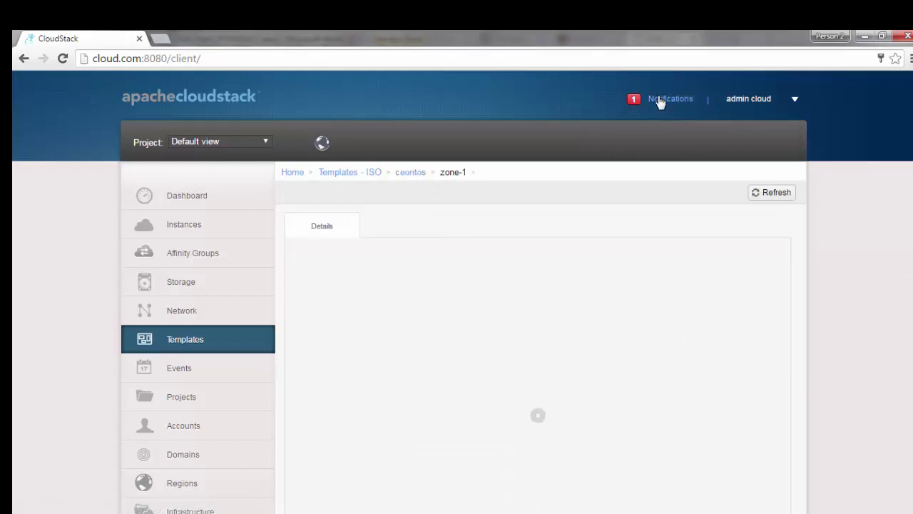
click(660, 100)
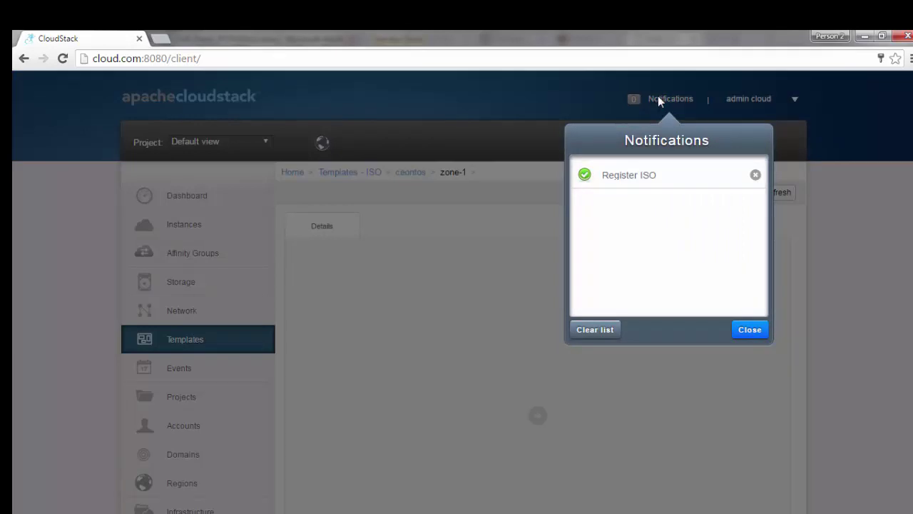
click(657, 97)
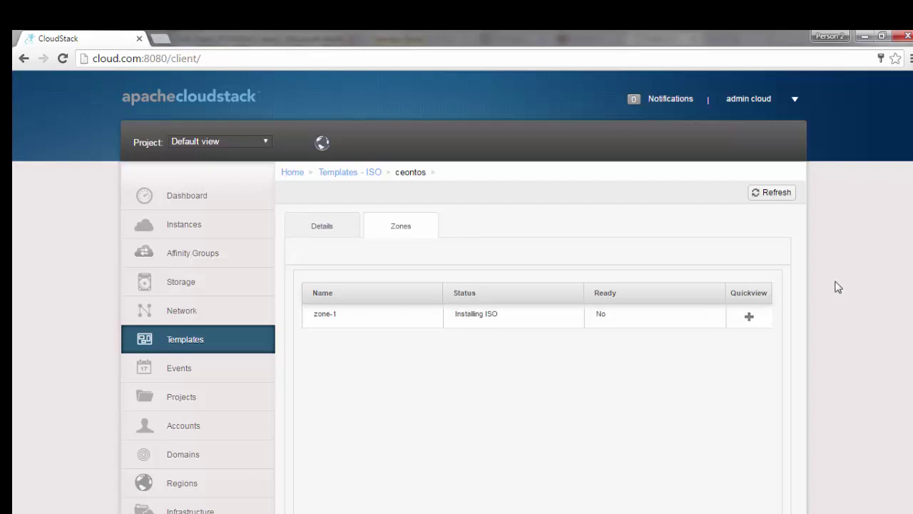
click(780, 194)
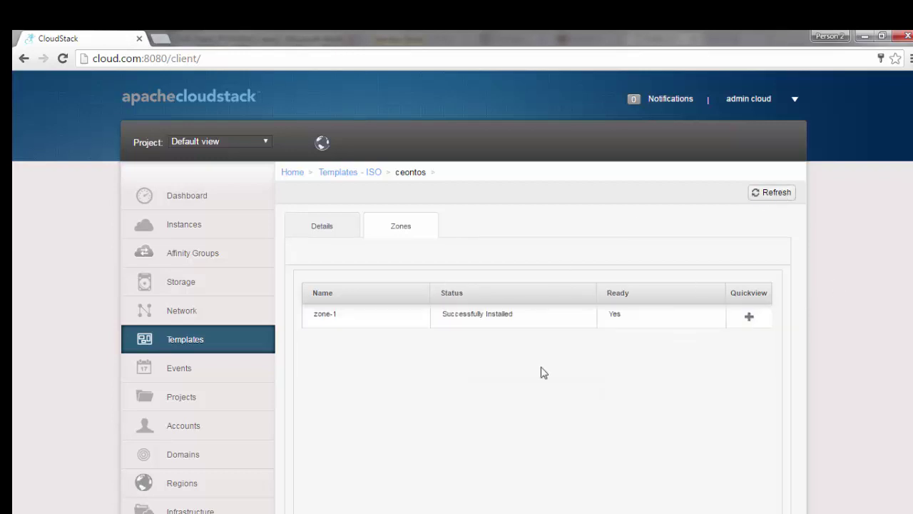
Step: Review all system VMs under Infrastructure, then go to the empty Instances list
click(185, 340)
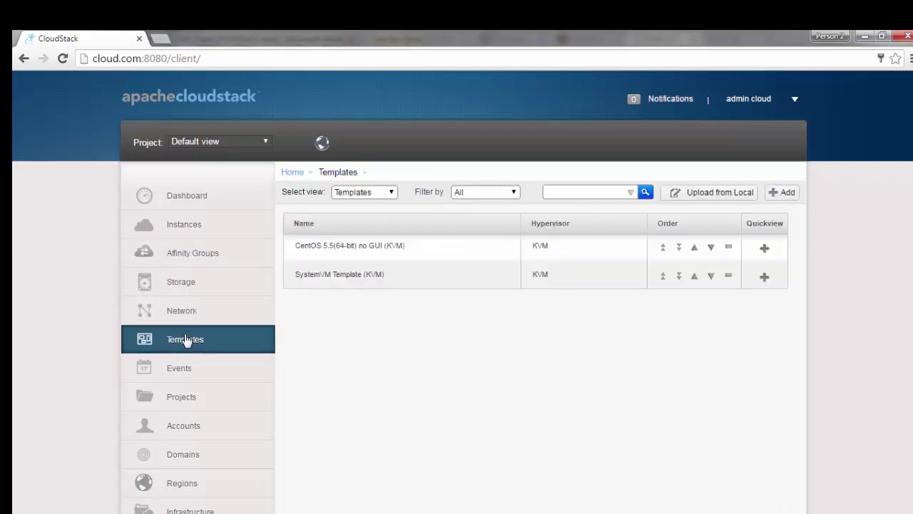
scroll(177, 490, down, 3)
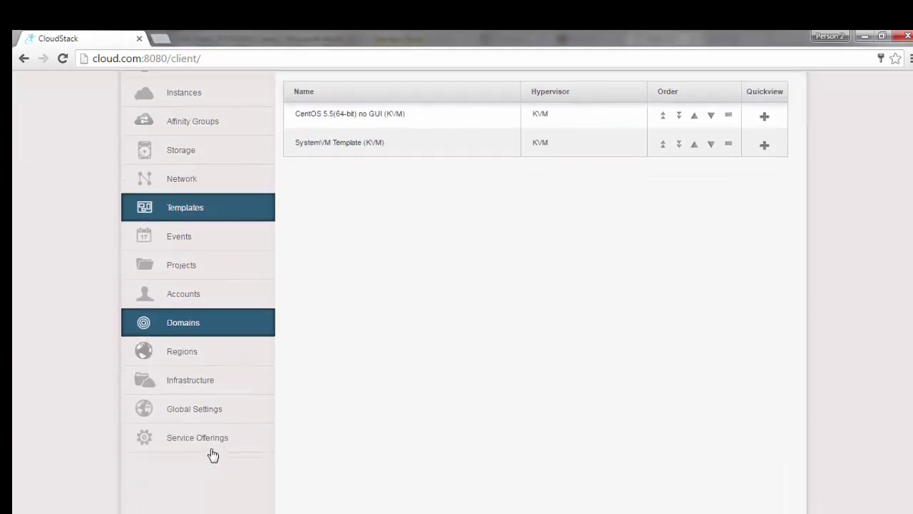
click(227, 412)
click(206, 391)
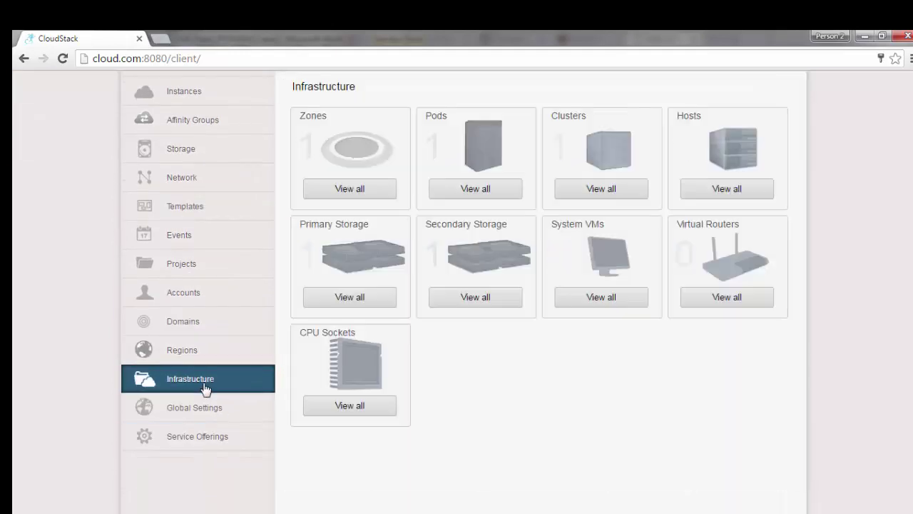
click(566, 303)
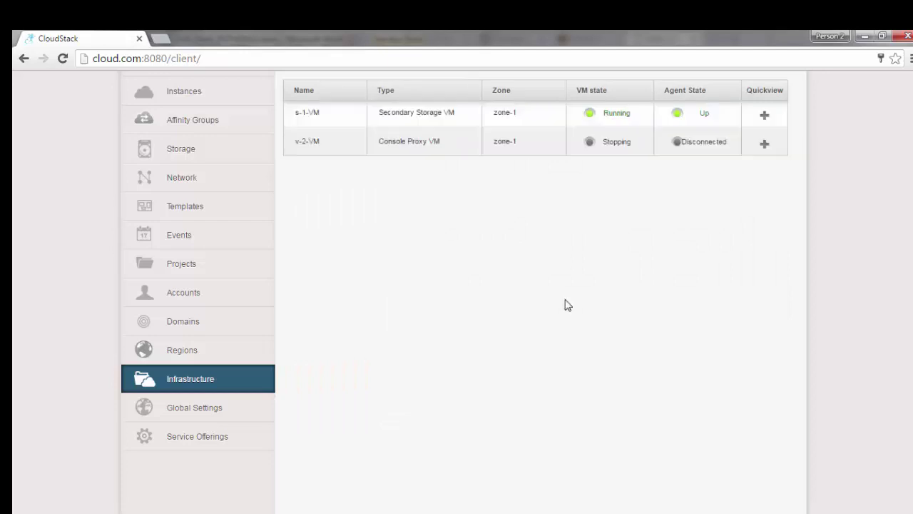
scroll(457, 400, up, 3)
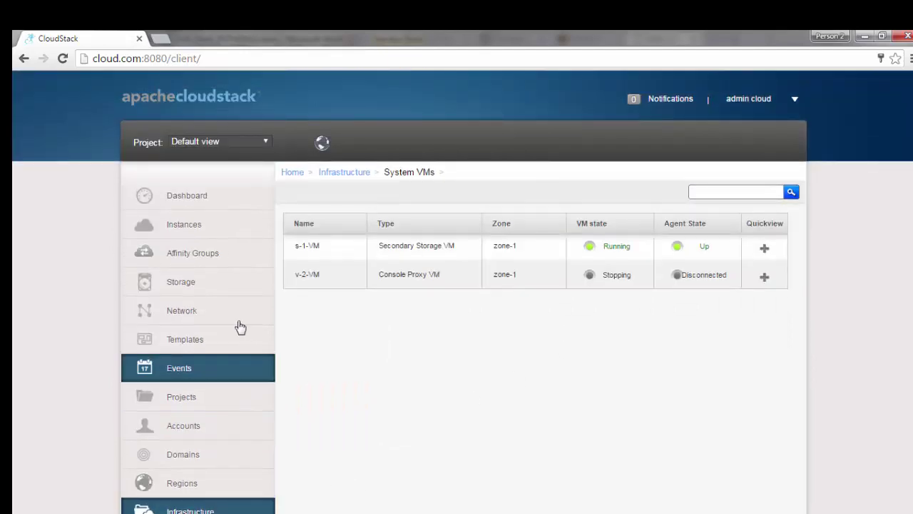
click(200, 221)
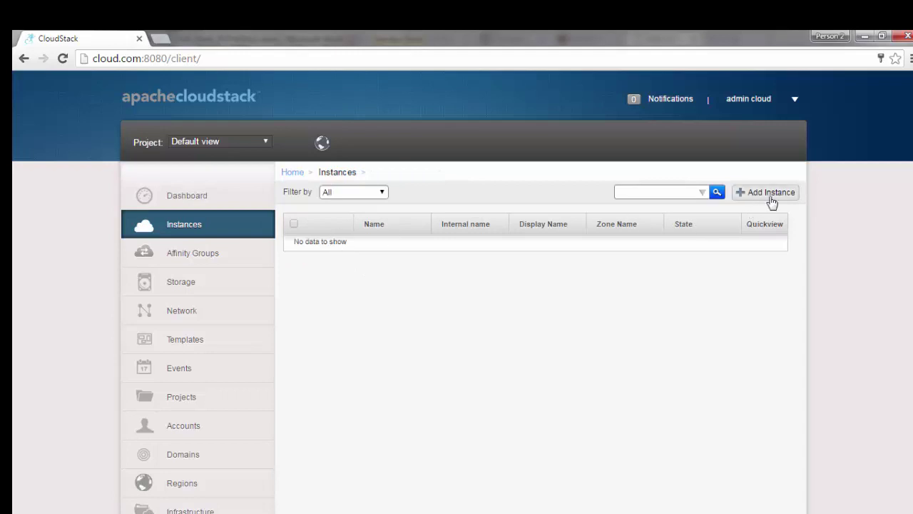
Step: Start a new instance in zone-1 that boots from an ISO
click(769, 193)
click(312, 244)
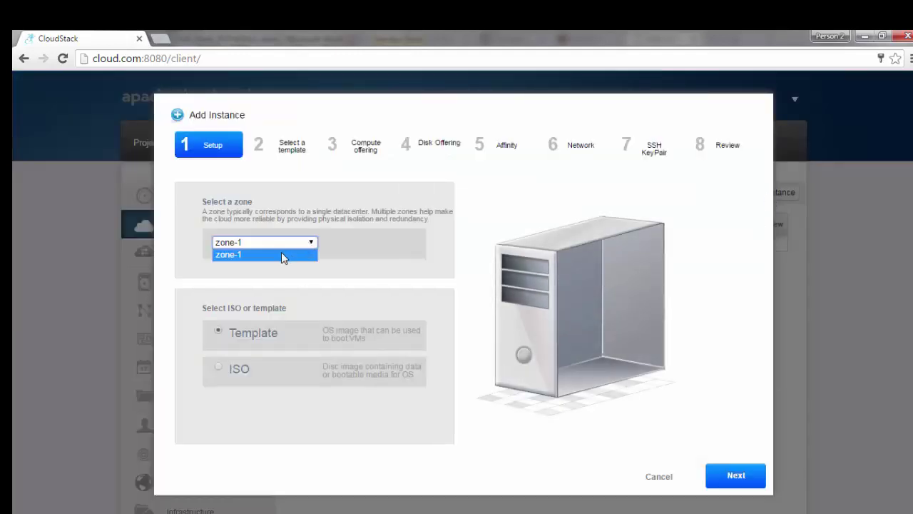
click(281, 254)
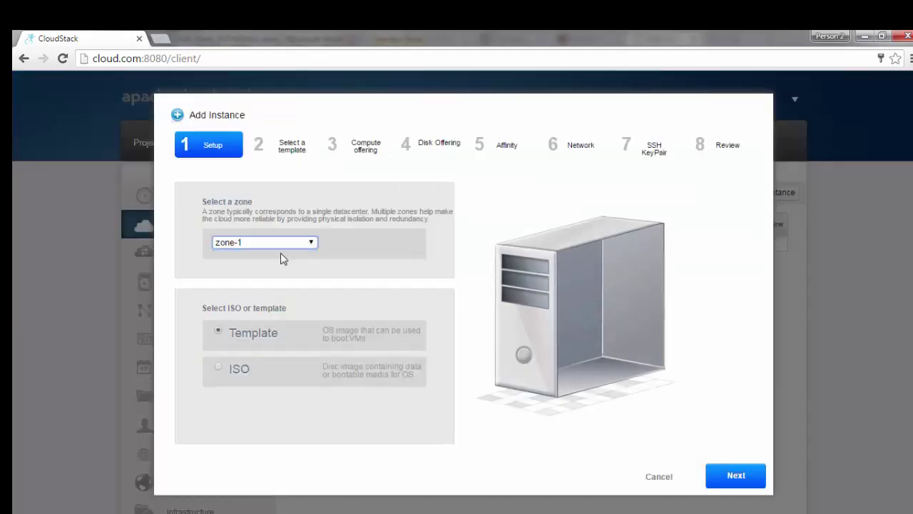
click(218, 366)
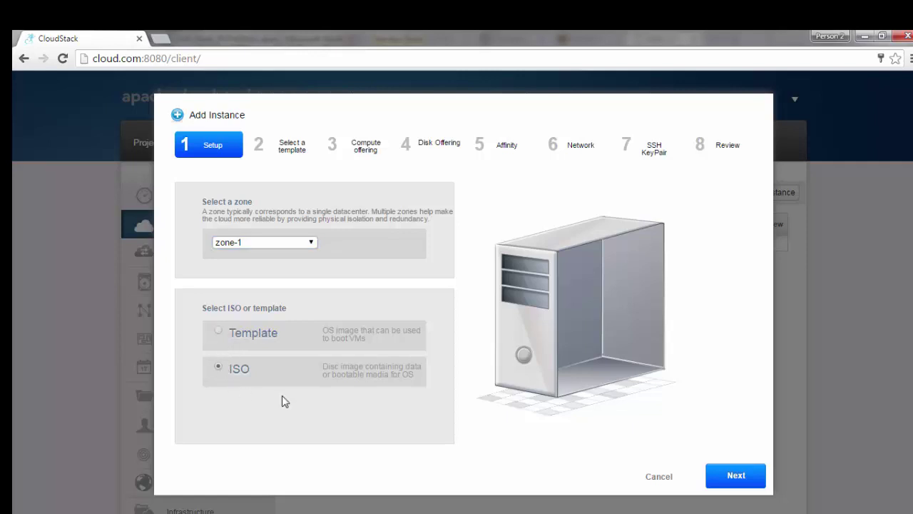
click(745, 483)
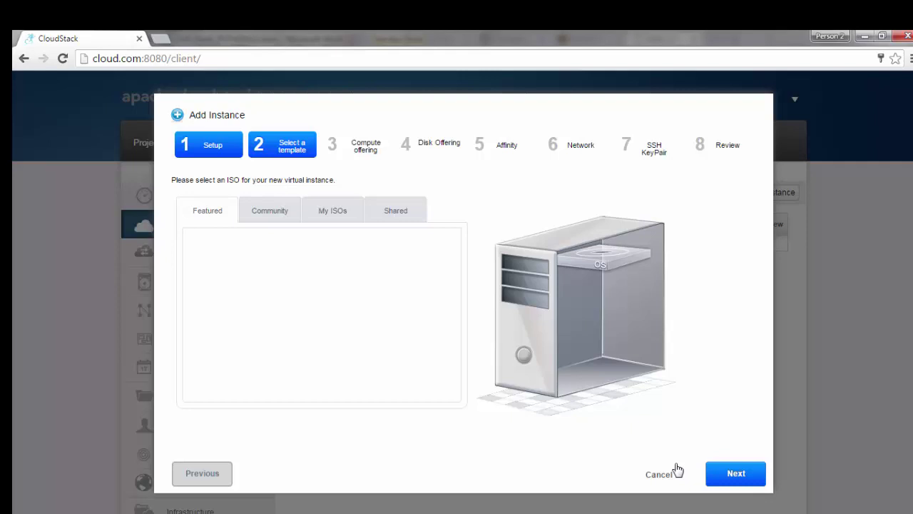
click(758, 475)
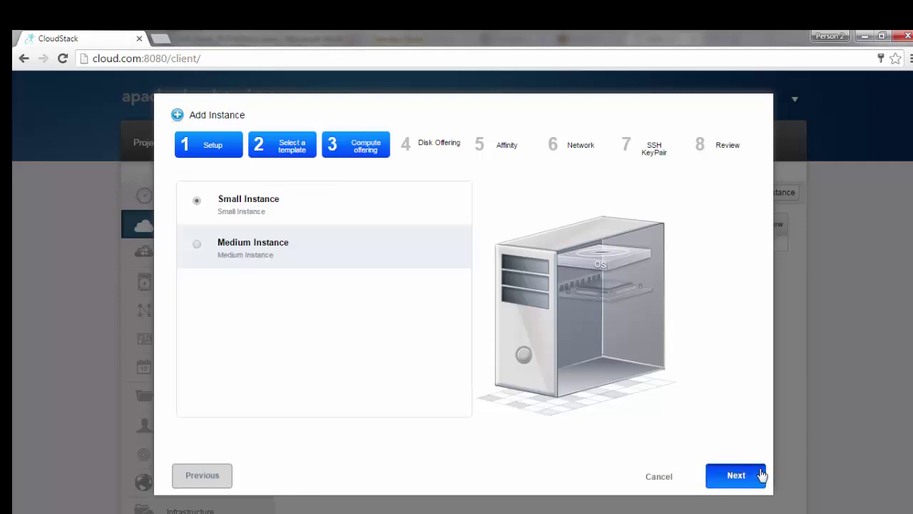
Step: Choose Medium Instance compute and Medium 20 GB disk, keeping the default security group, up to Review
click(197, 245)
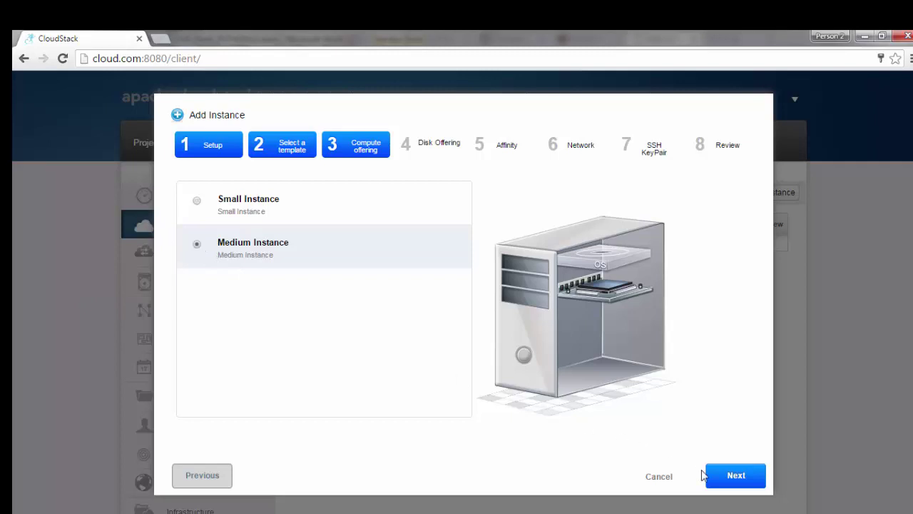
click(733, 478)
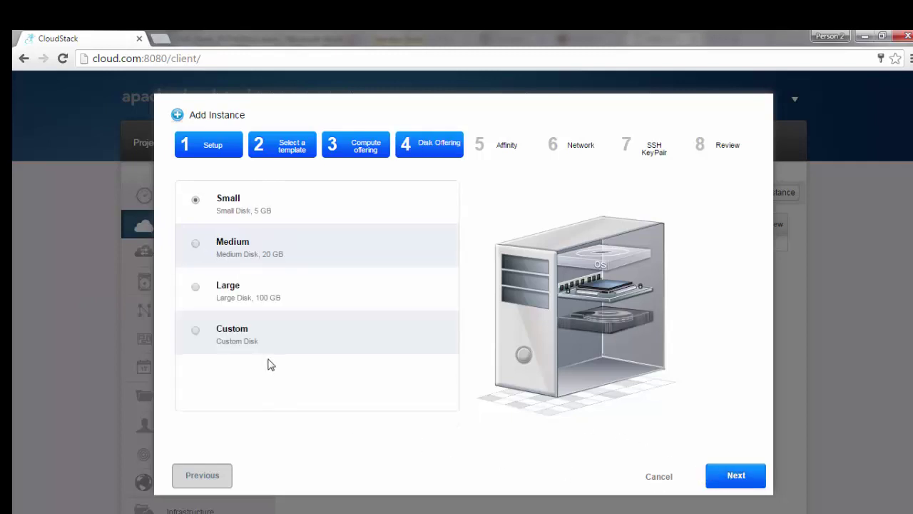
click(196, 245)
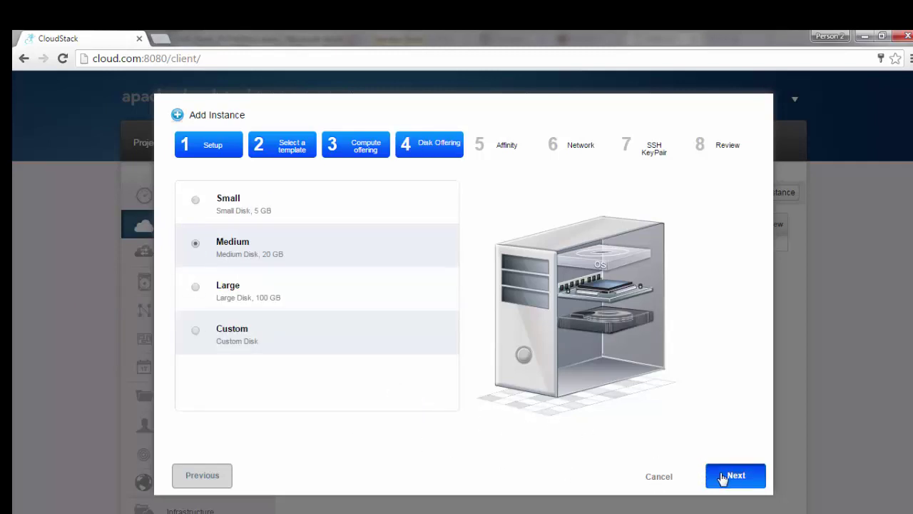
click(723, 478)
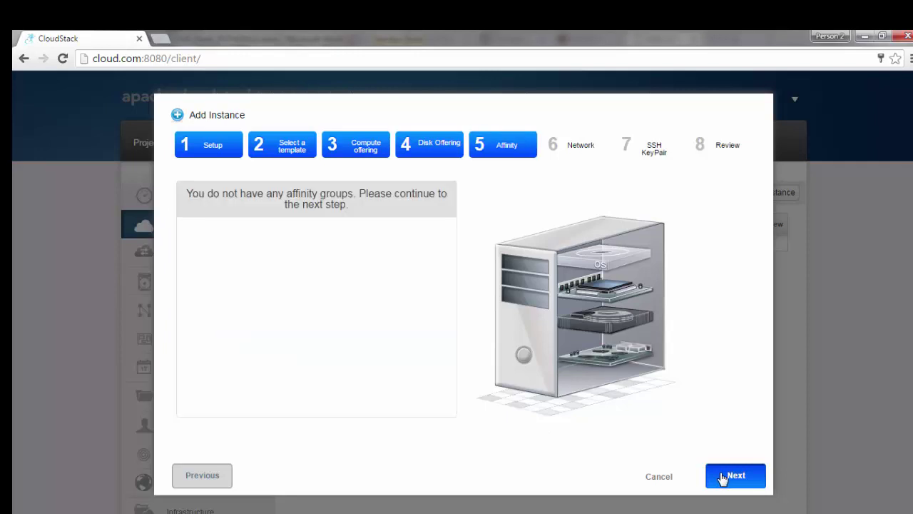
click(723, 478)
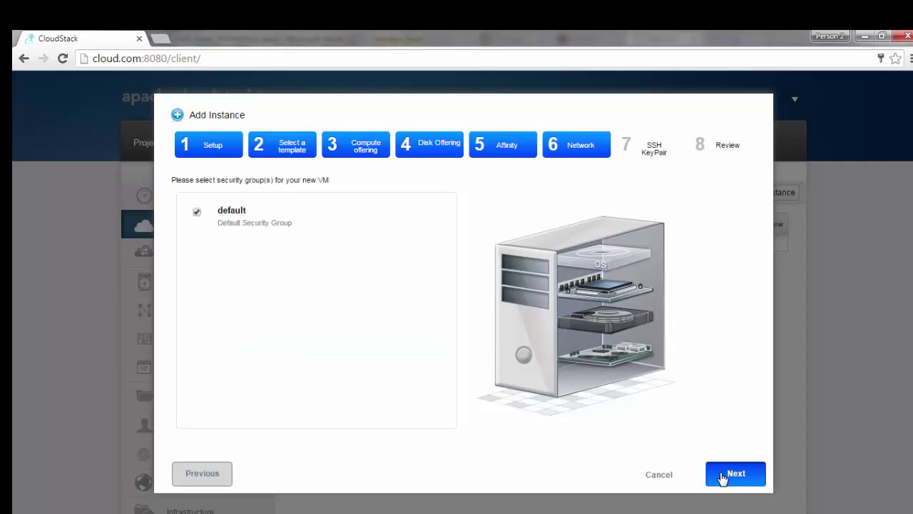
click(722, 474)
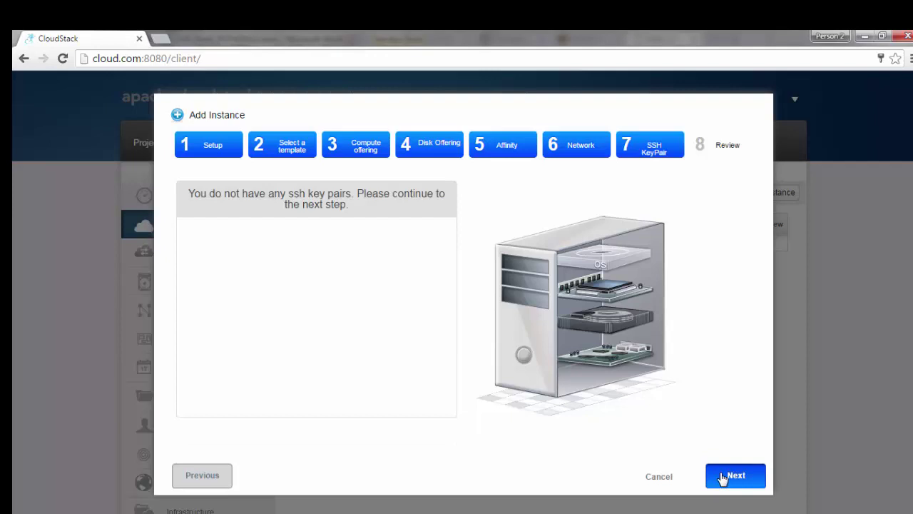
click(723, 476)
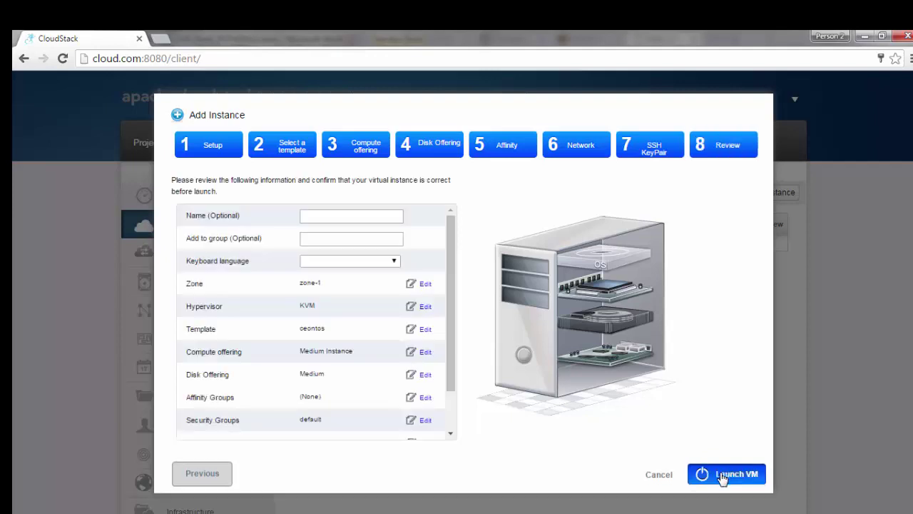
Step: Name the instance 'centos' and set its keyboard language to Standard (US) keyboard
click(332, 214)
text(centos)
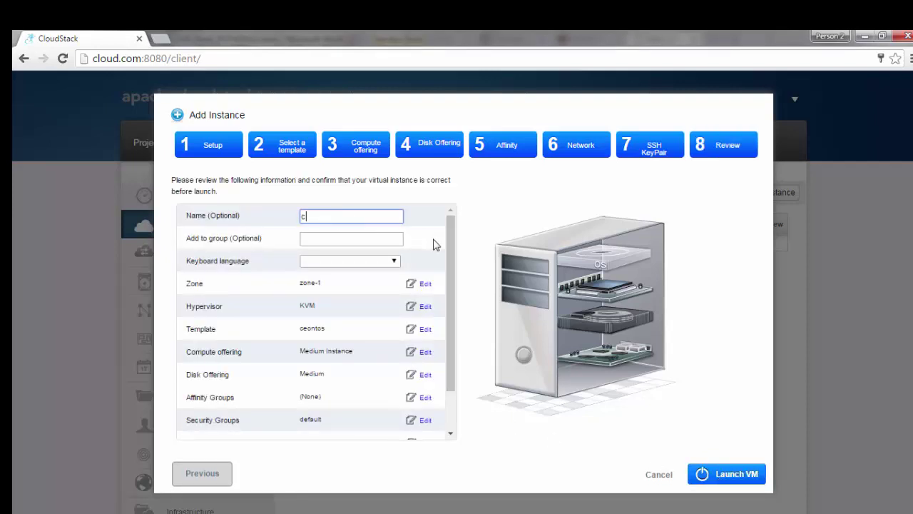
key(Tab)
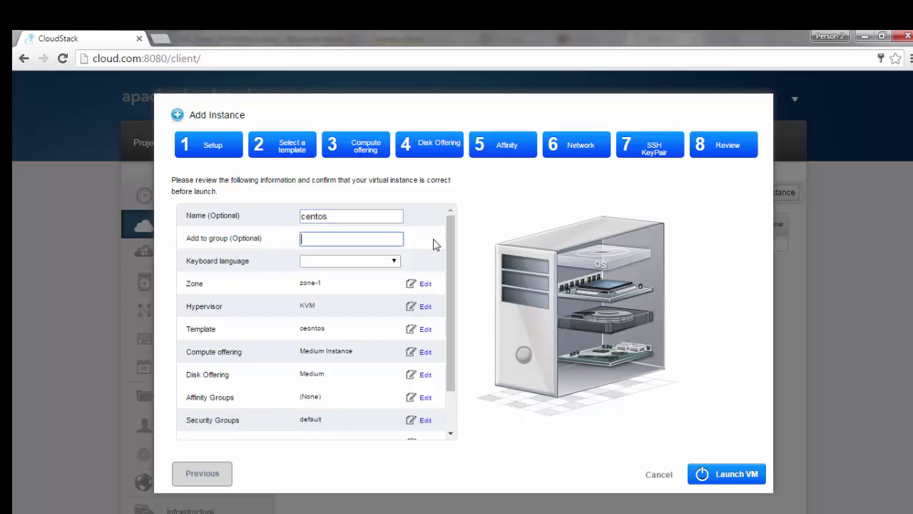
key(Tab)
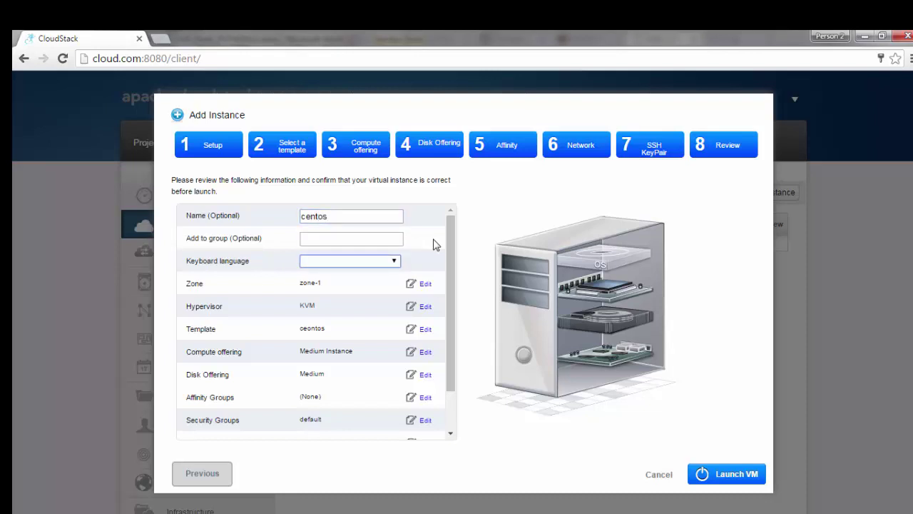
click(384, 263)
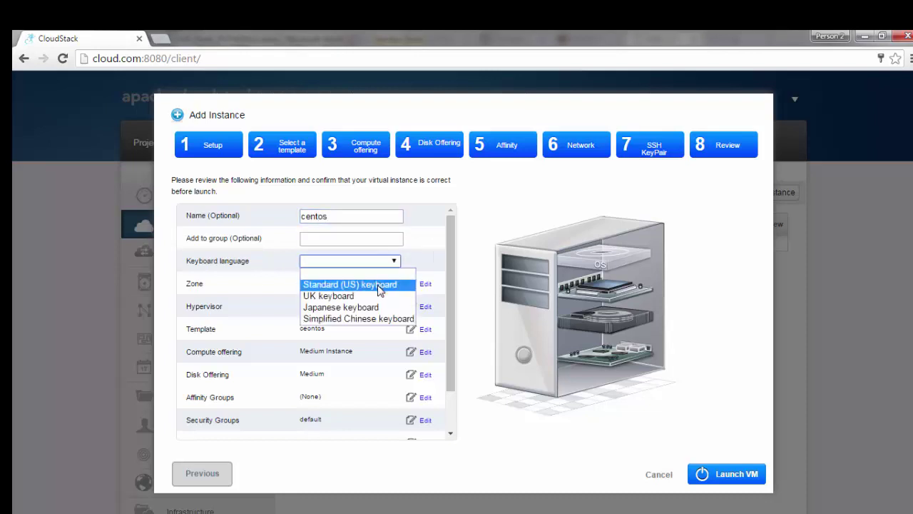
click(380, 285)
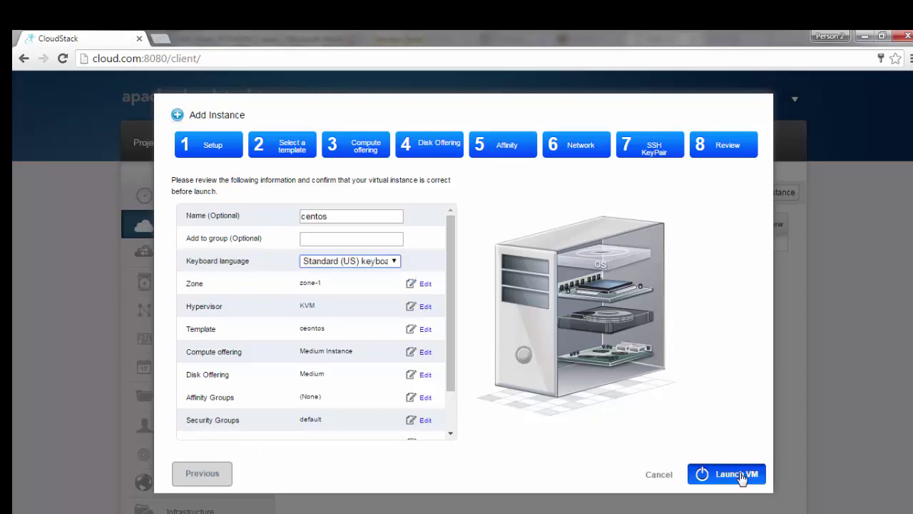
Step: Look over the review summary and launch the centos VM
drag(456, 376, 456, 429)
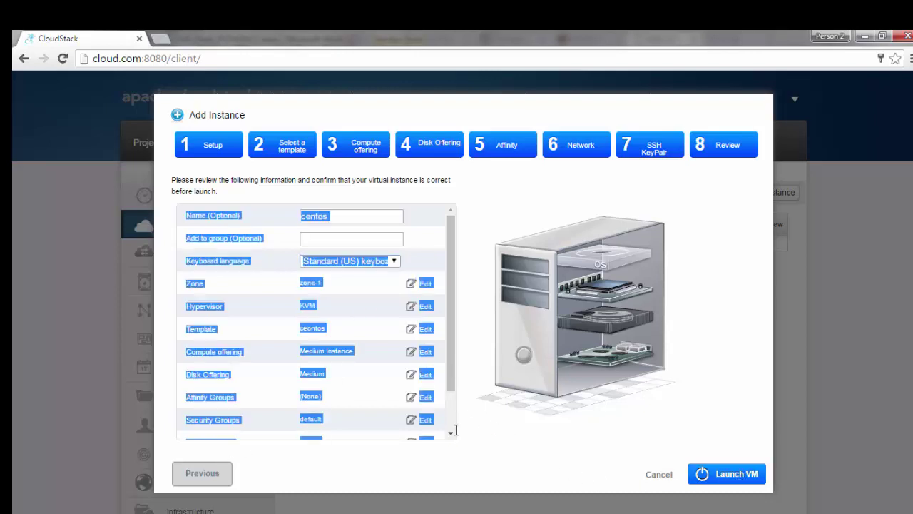
drag(452, 378, 452, 438)
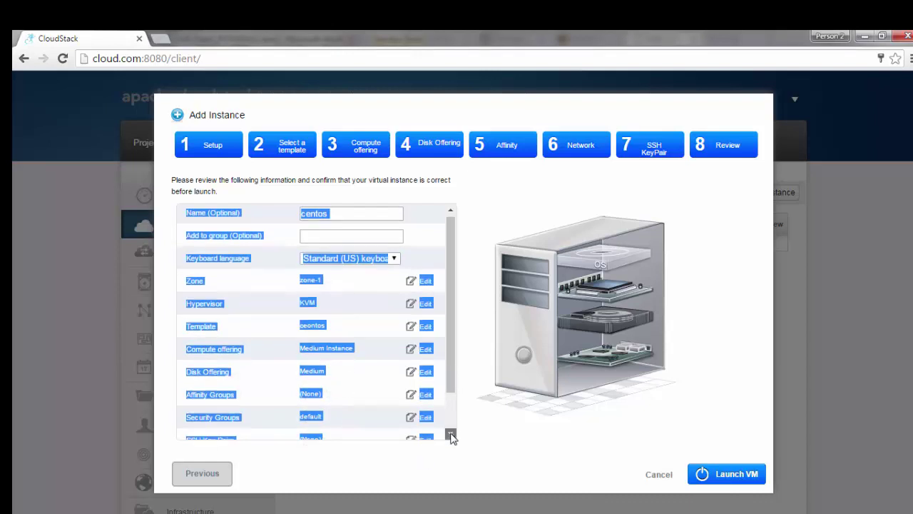
click(450, 435)
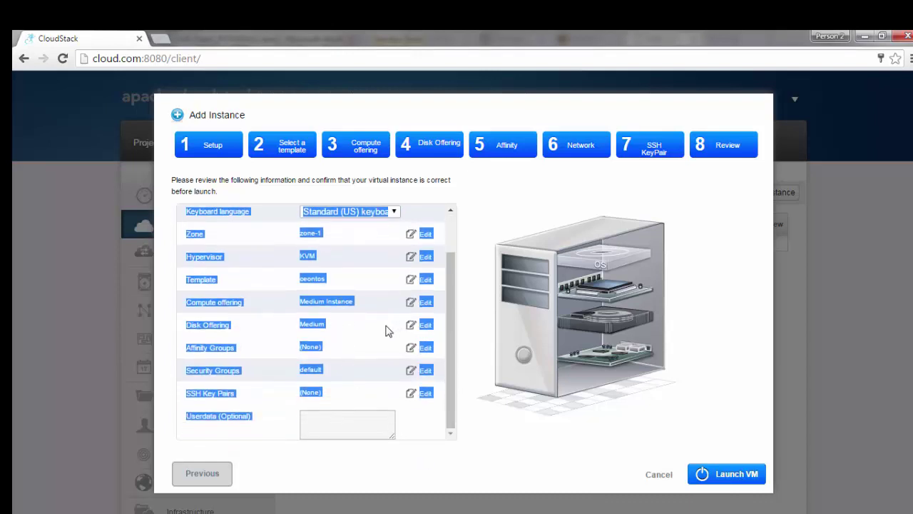
click(369, 350)
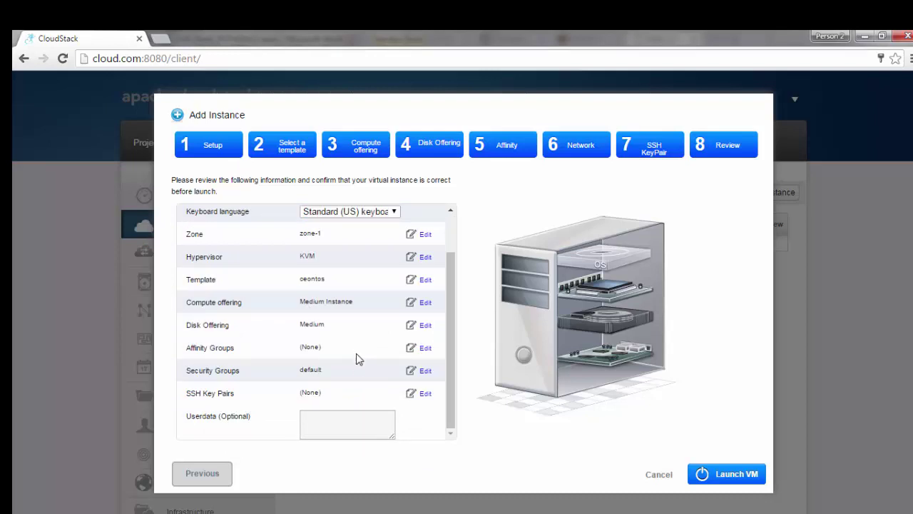
scroll(358, 362, up, 2)
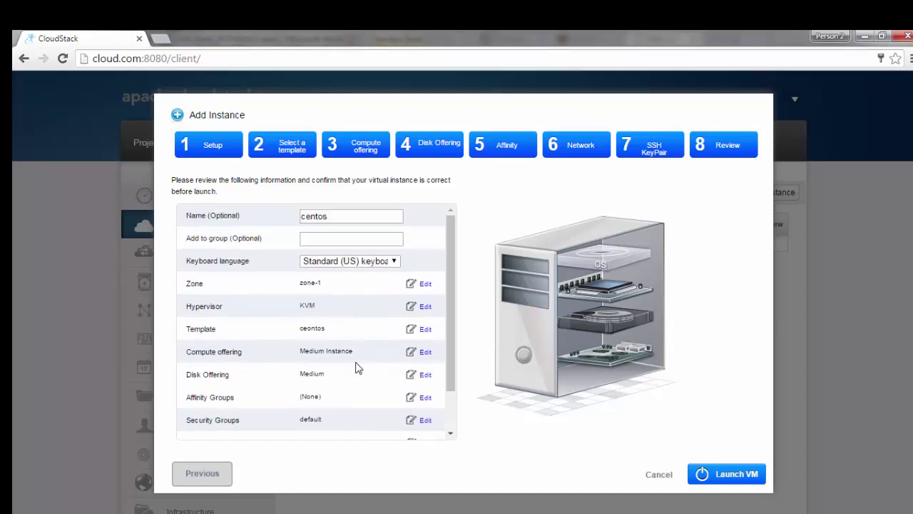
click(740, 475)
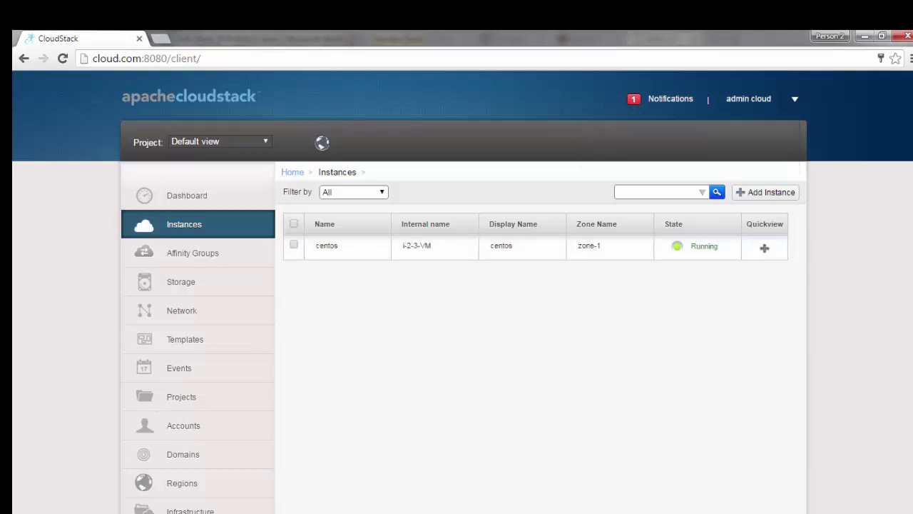
Step: Open the Details page of the running centos instance
click(327, 246)
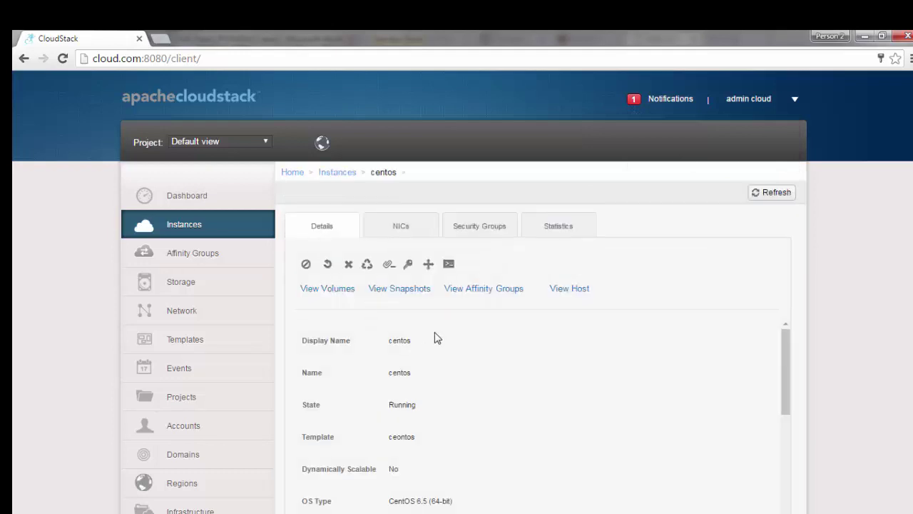